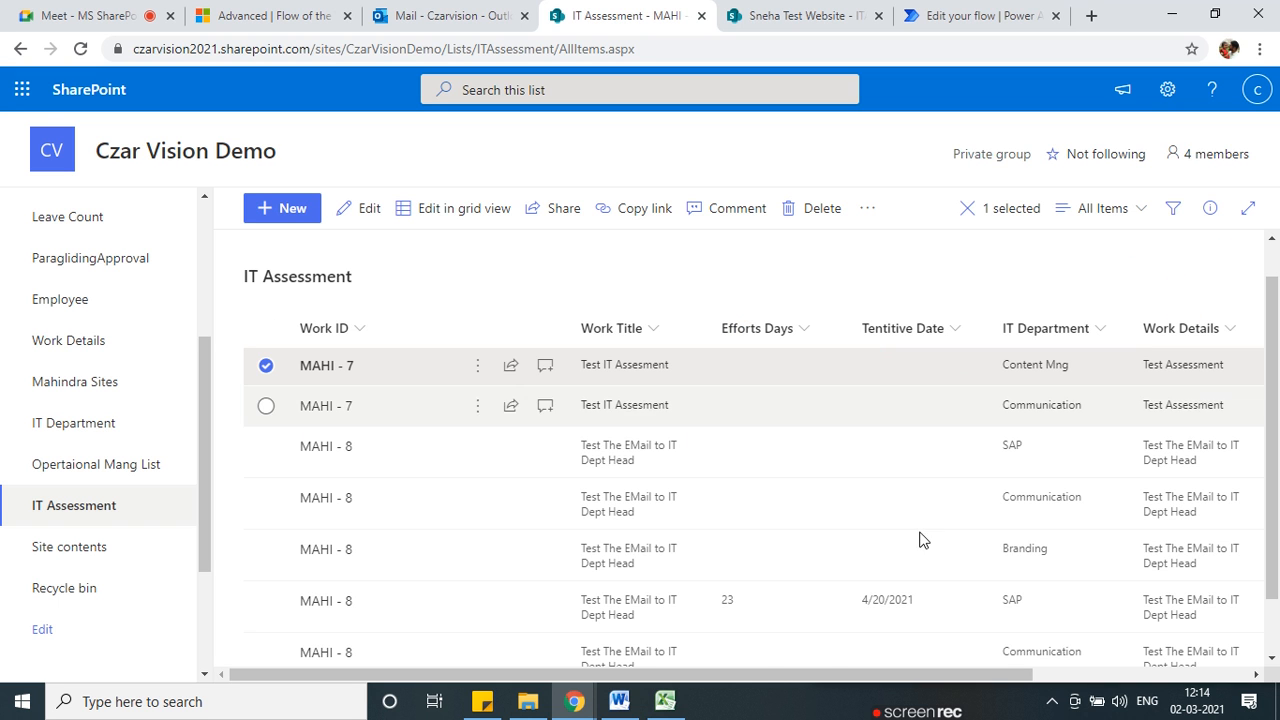
Review the IT Work Management process diagram in Excel, then the IT Department list in SharePoint, and return to the IT Assessment list.
left_click(660, 704)
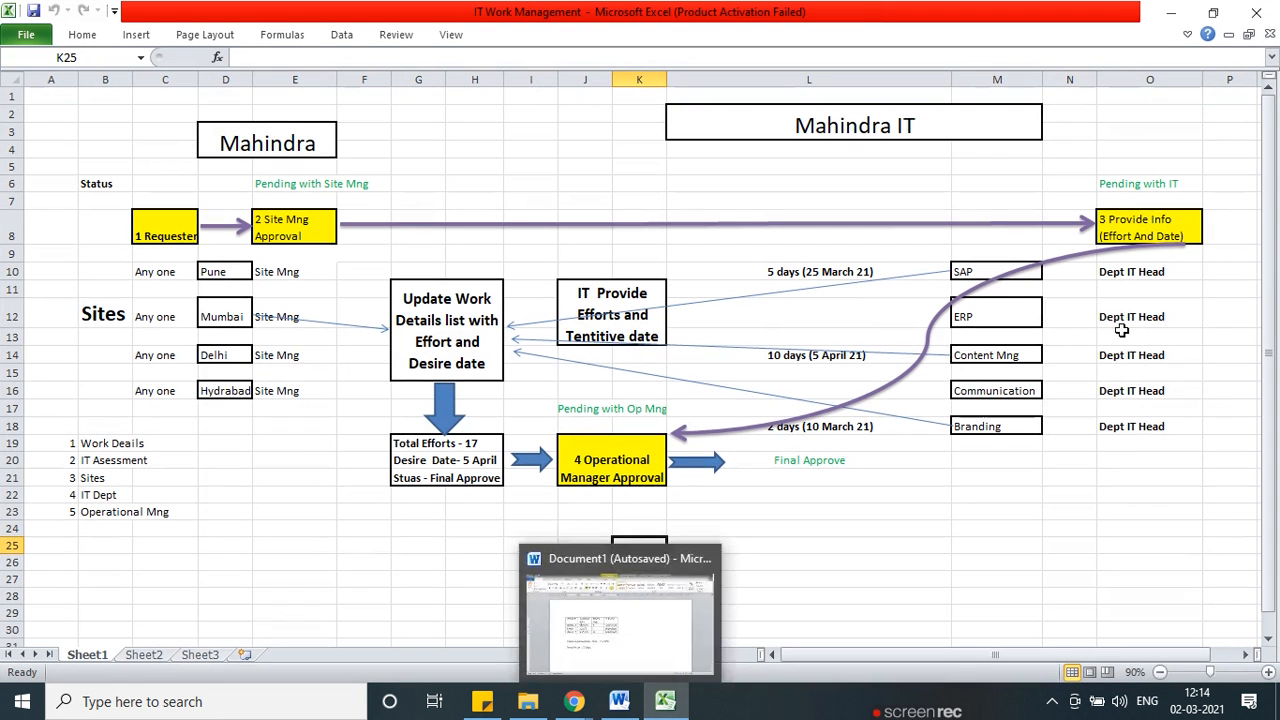
left_click(1172, 13)
left_click(95, 437)
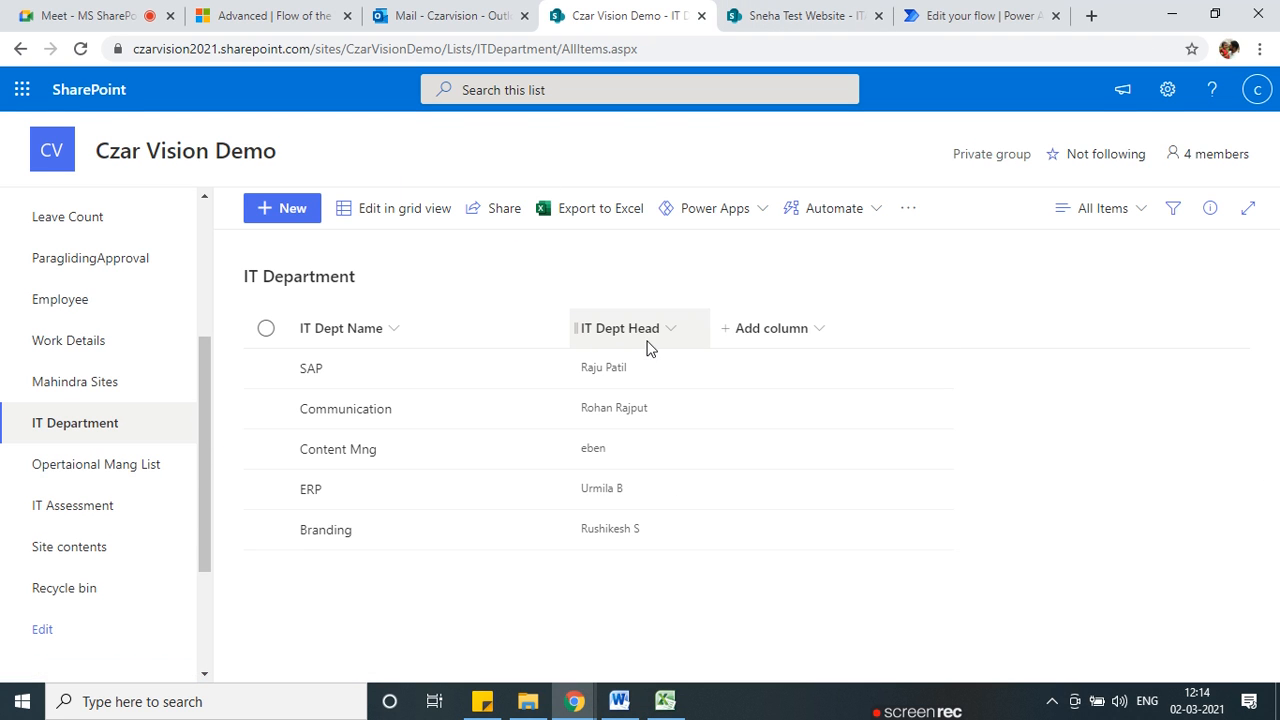
left_click(27, 55)
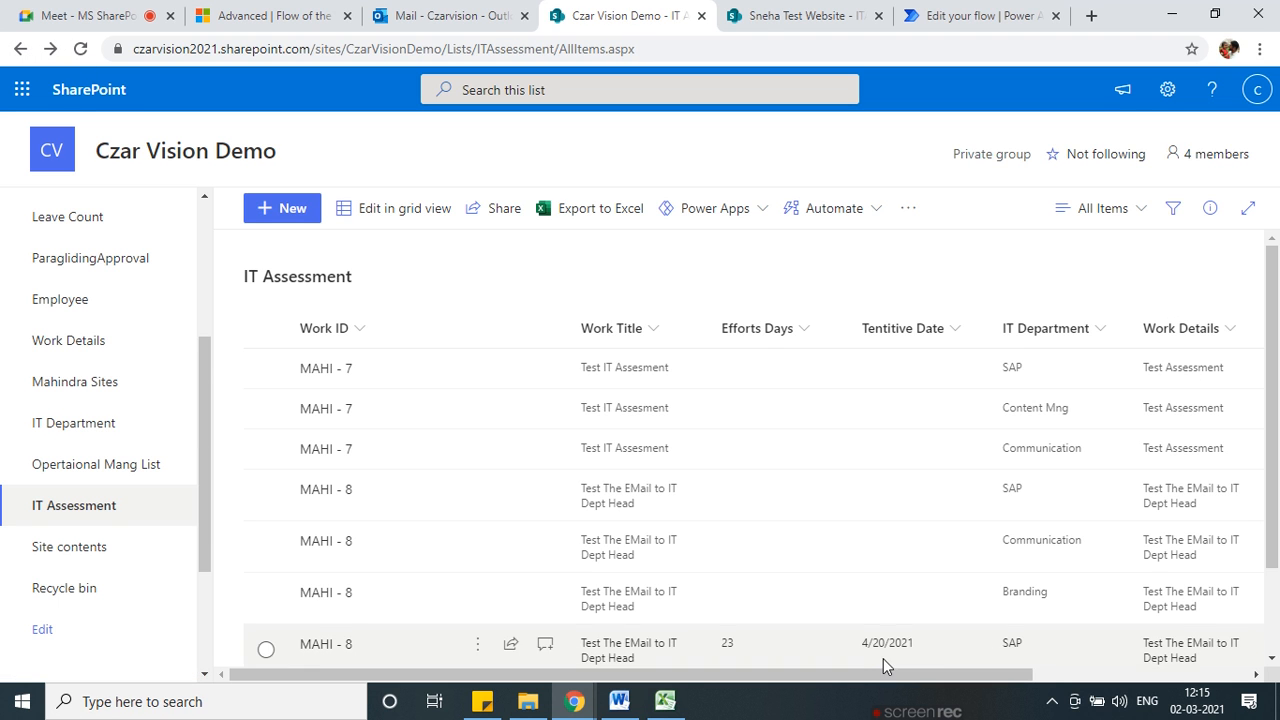
Add a Person column named ITDeptHead to the IT Assessment list and save it.
left_click_drag(888, 675, 1278, 675)
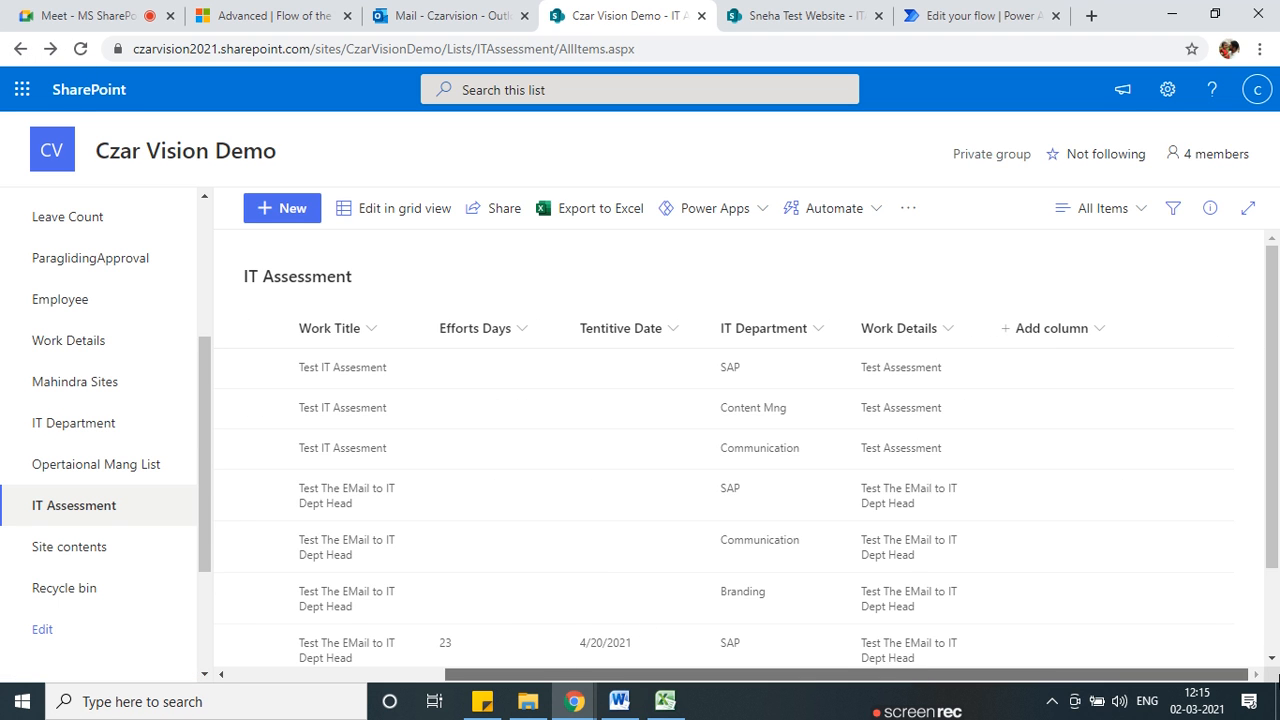
left_click(1094, 331)
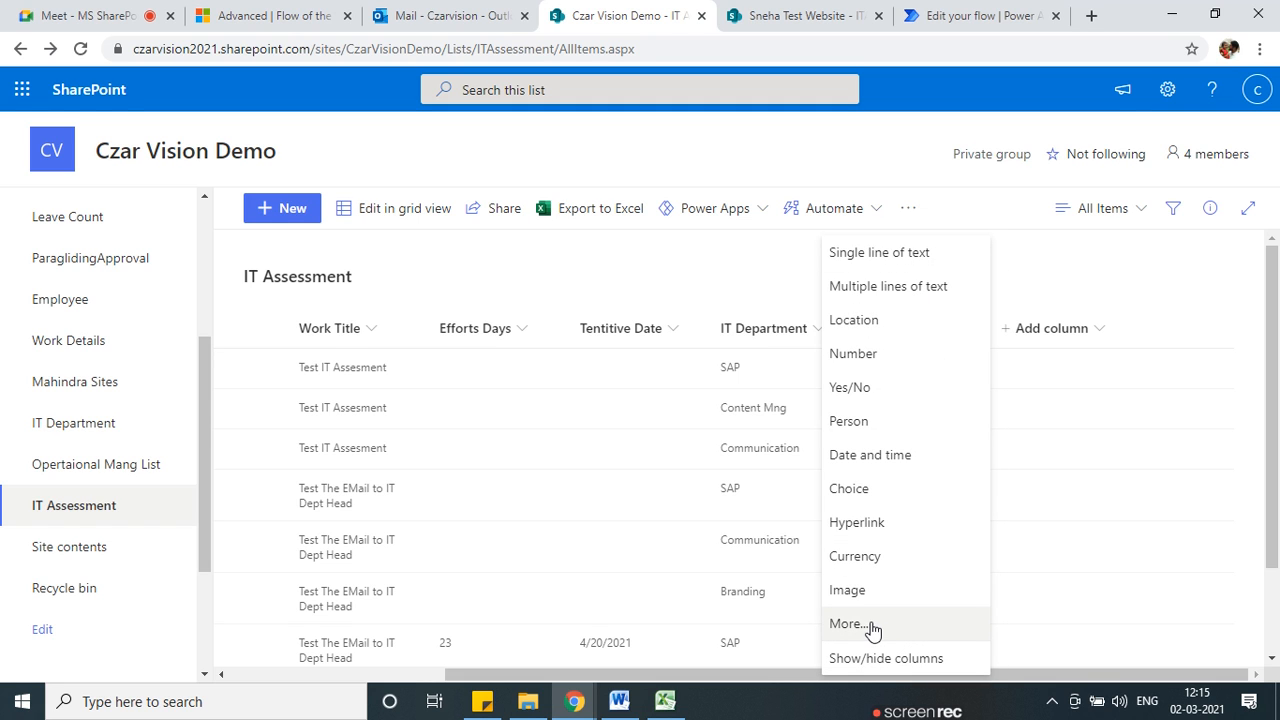
left_click(886, 421)
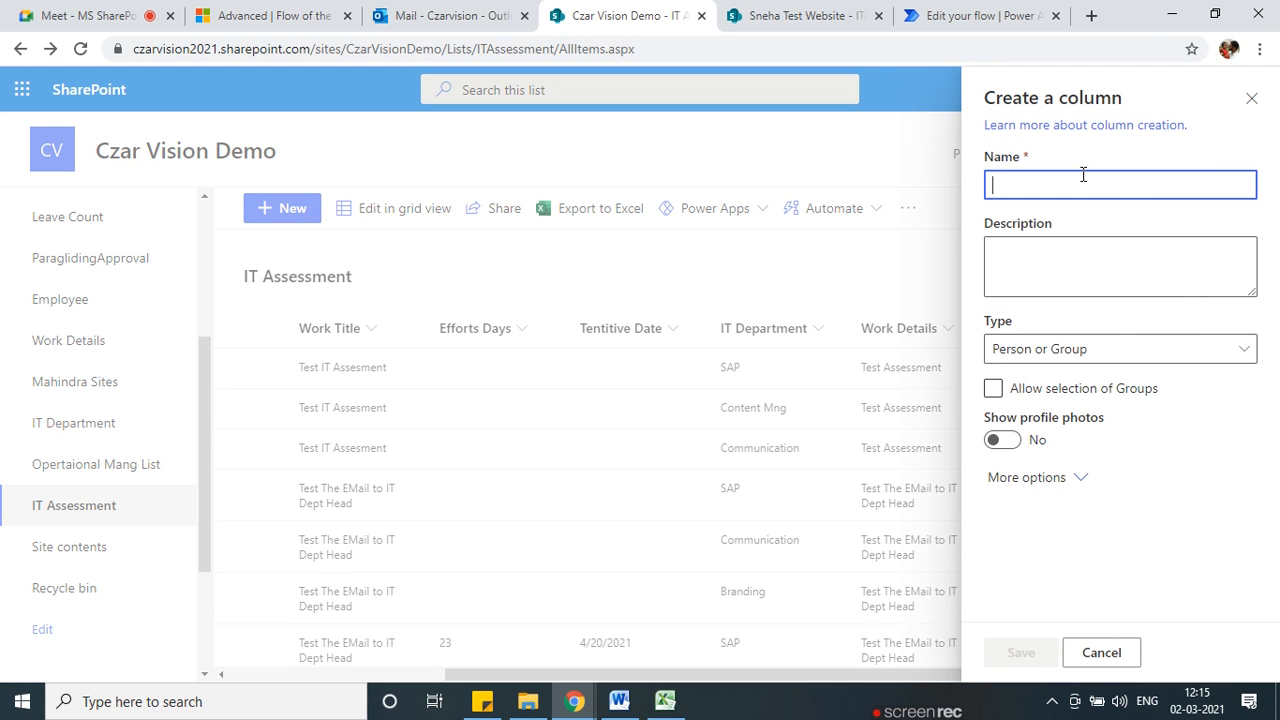
type("ITDeptHead")
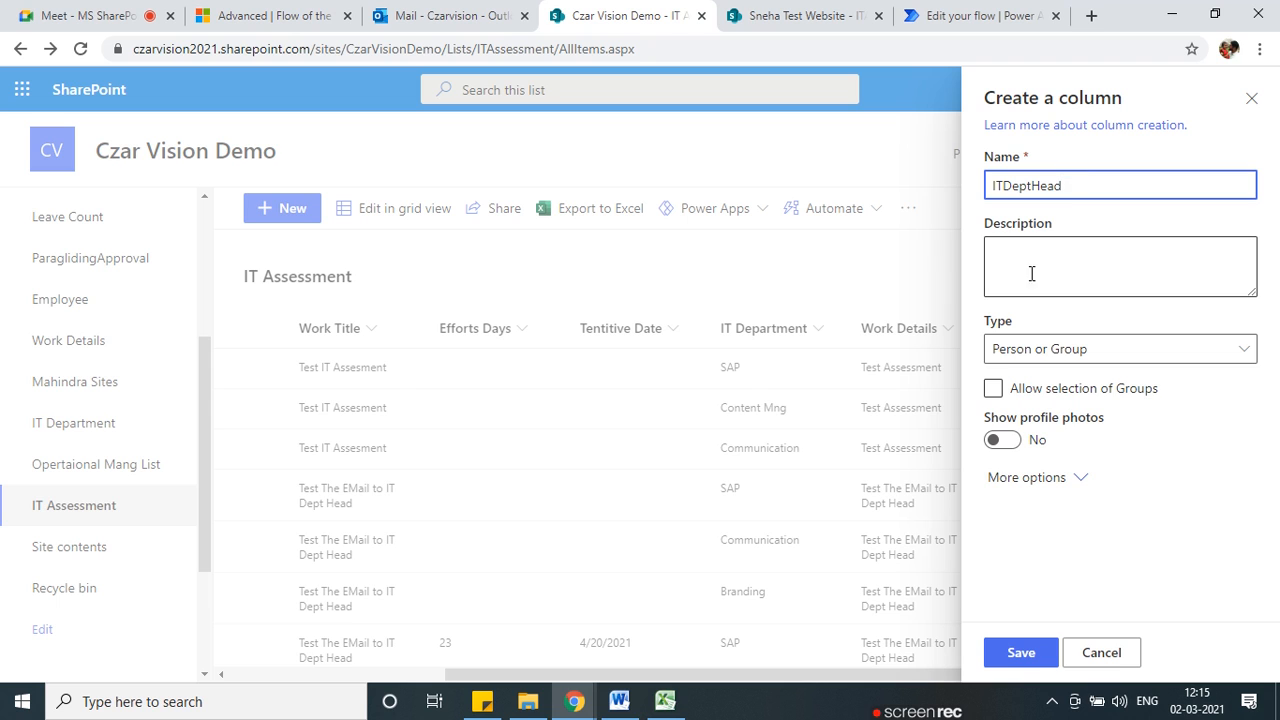
left_click(1021, 652)
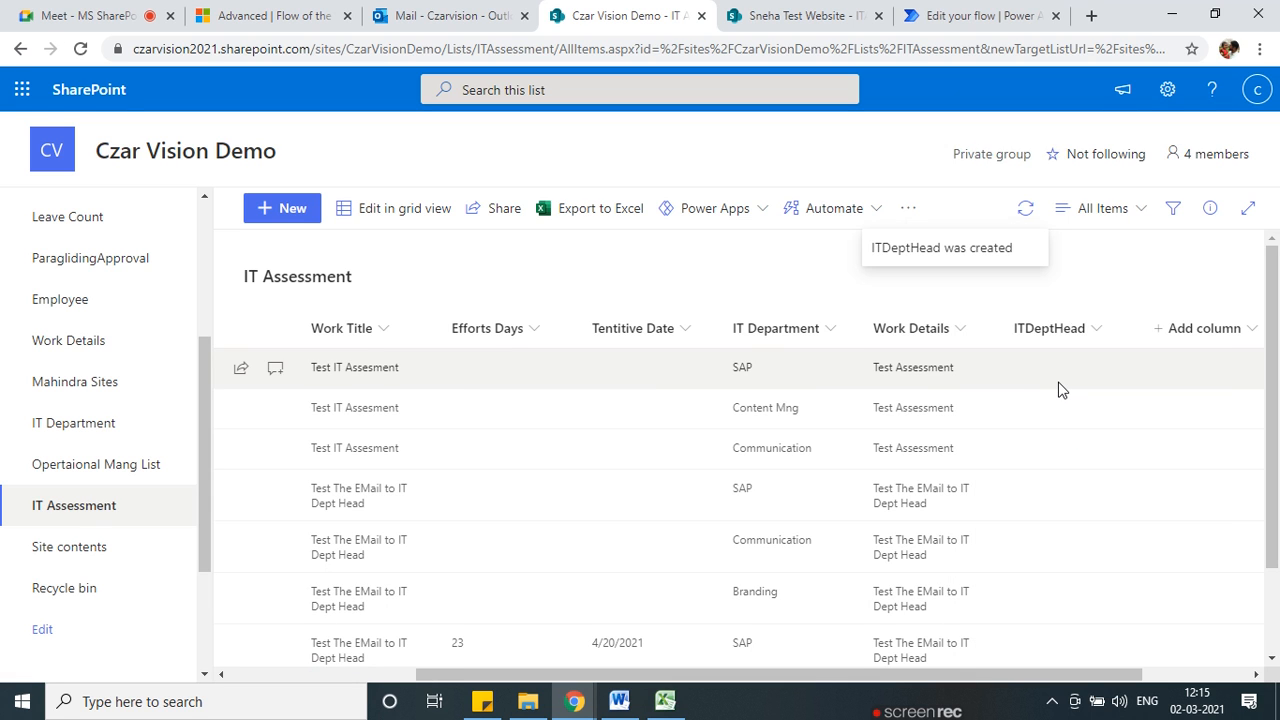
Look across the IT Assessment list's columns, from Work ID to the new ITDeptHead column.
left_click_drag(838, 673, 1078, 657)
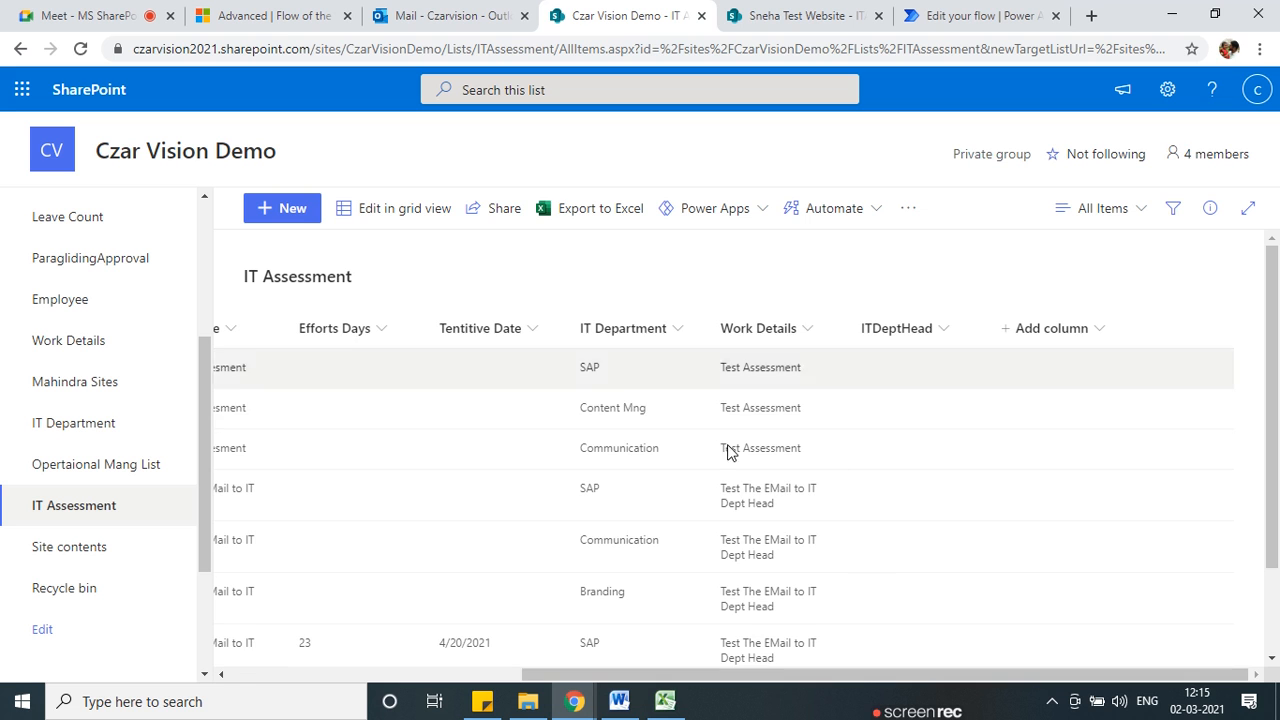
left_click_drag(938, 681, 514, 667)
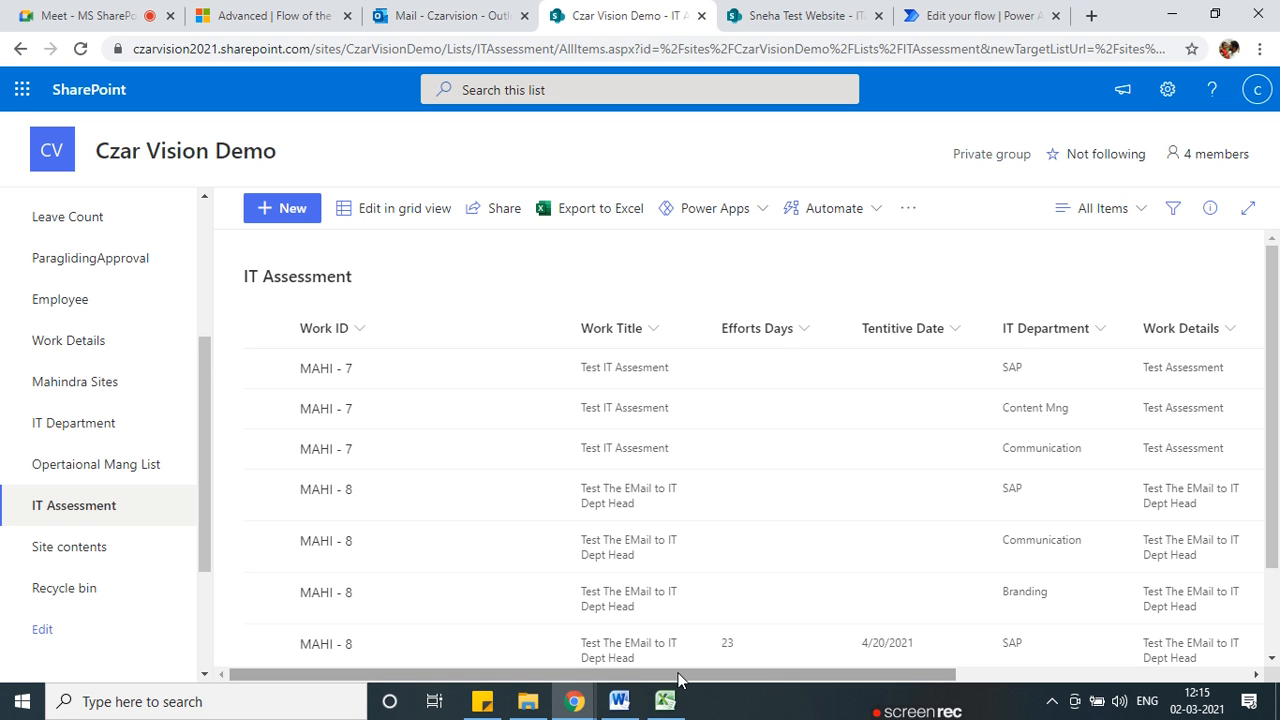
mouse_move(548, 674)
left_mouse_down()
mouse_move(1137, 674)
mouse_move(572, 672)
left_mouse_up()
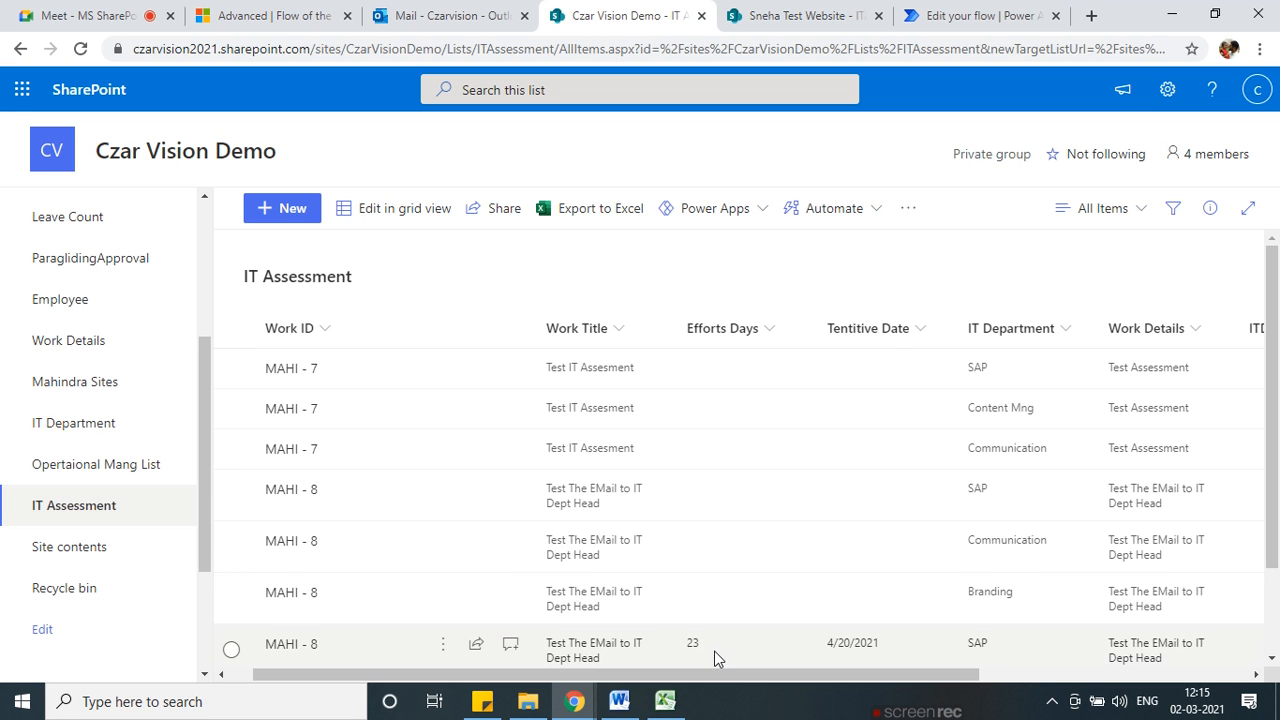
left_click_drag(724, 668, 941, 672)
mouse_move(1004, 286)
left_mouse_down()
mouse_move(930, 378)
mouse_move(1000, 288)
left_mouse_up()
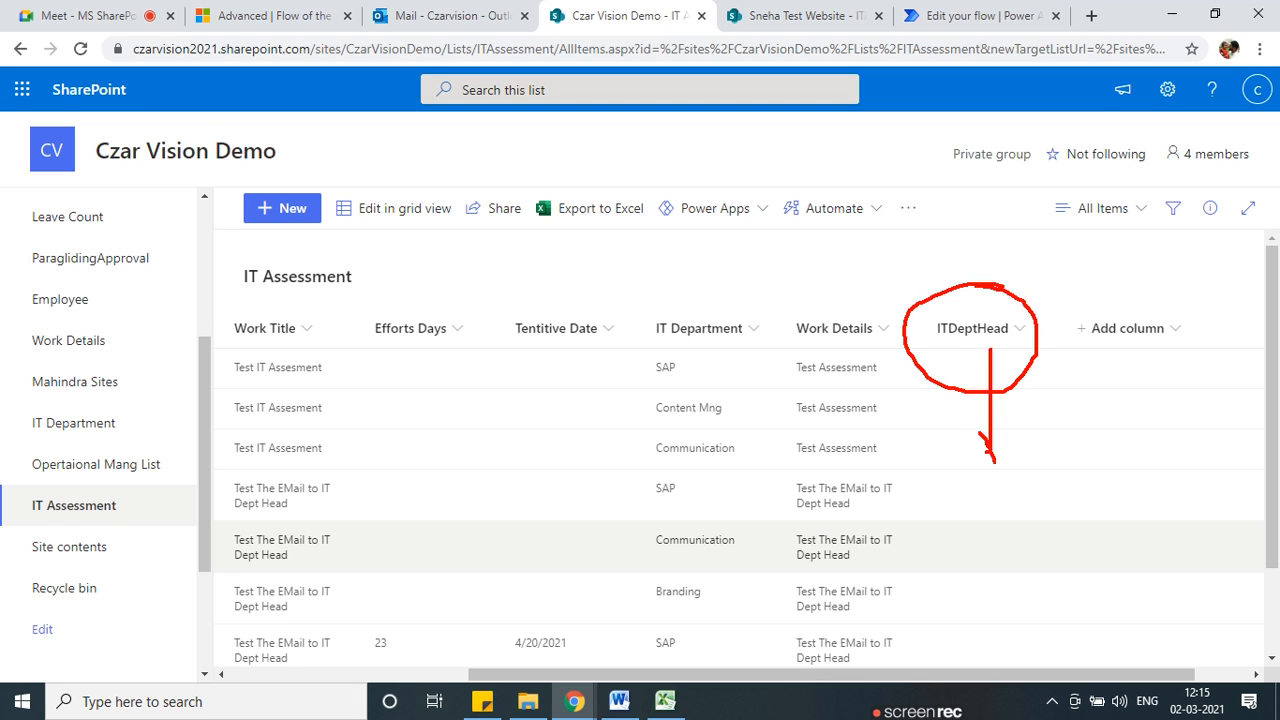
Switch to Power Automate and open the shared IT Work Management Flow for editing.
left_click(975, 15)
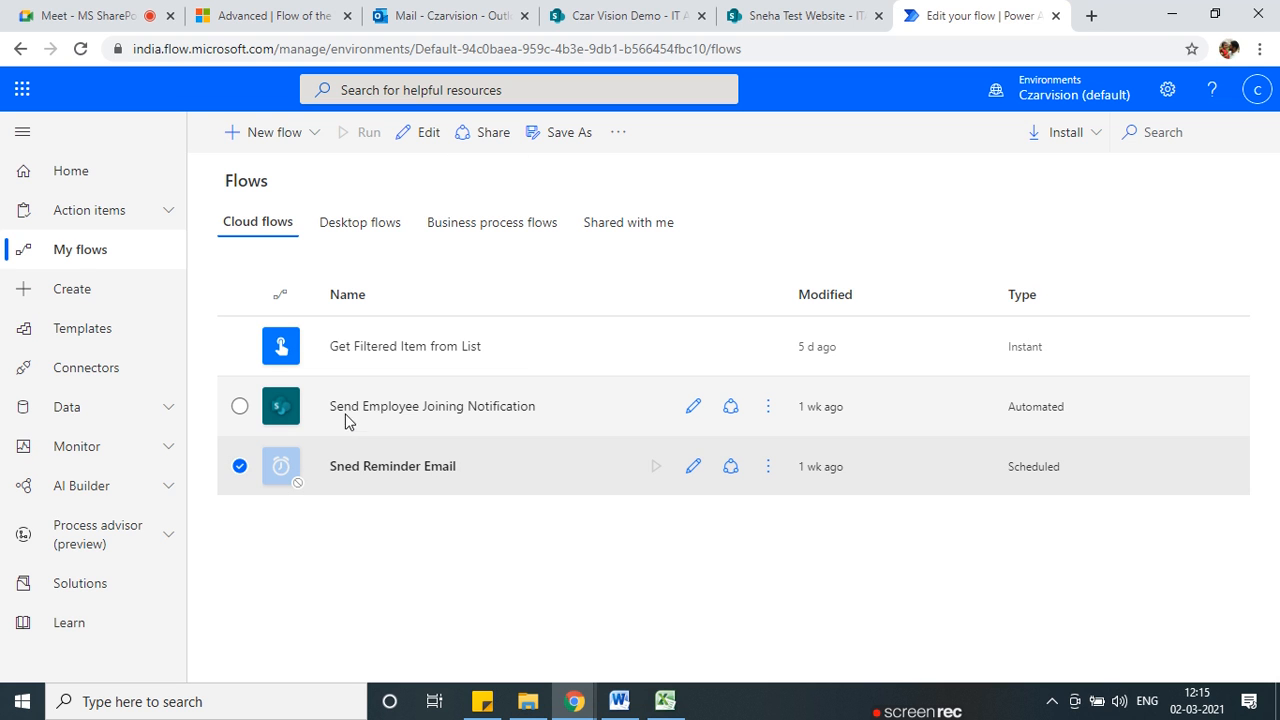
left_click(630, 222)
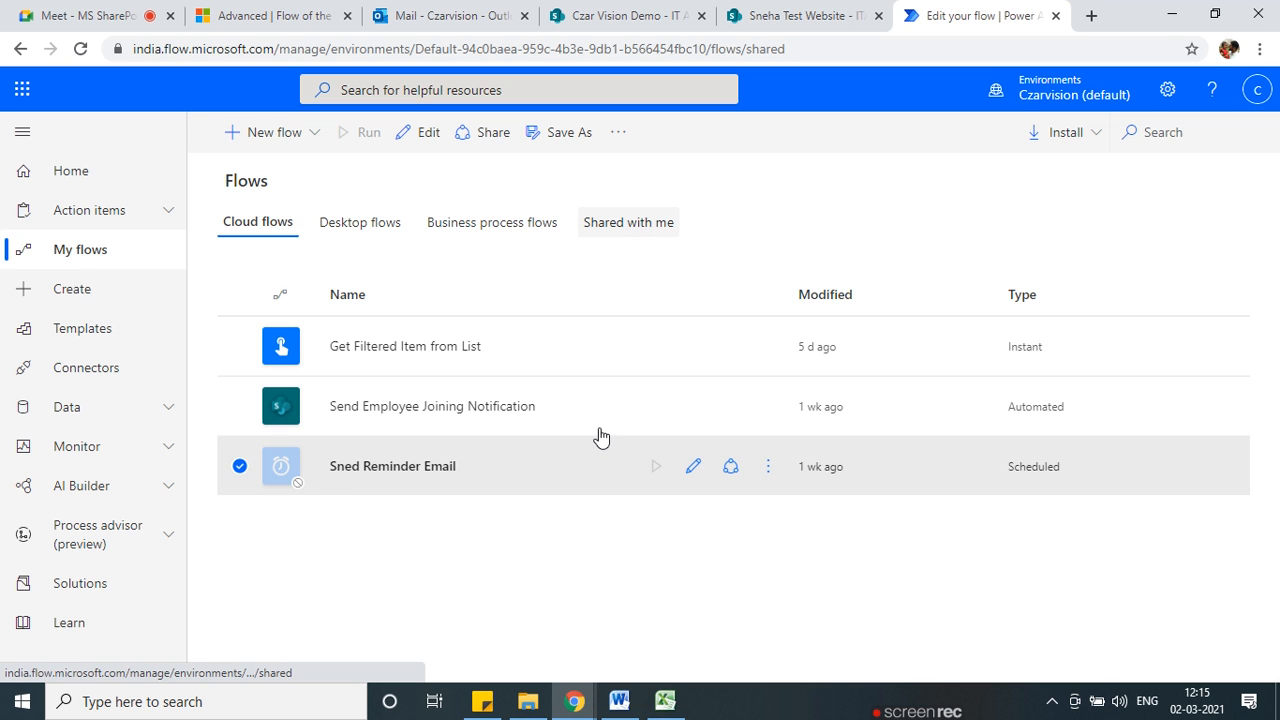
left_click(692, 348)
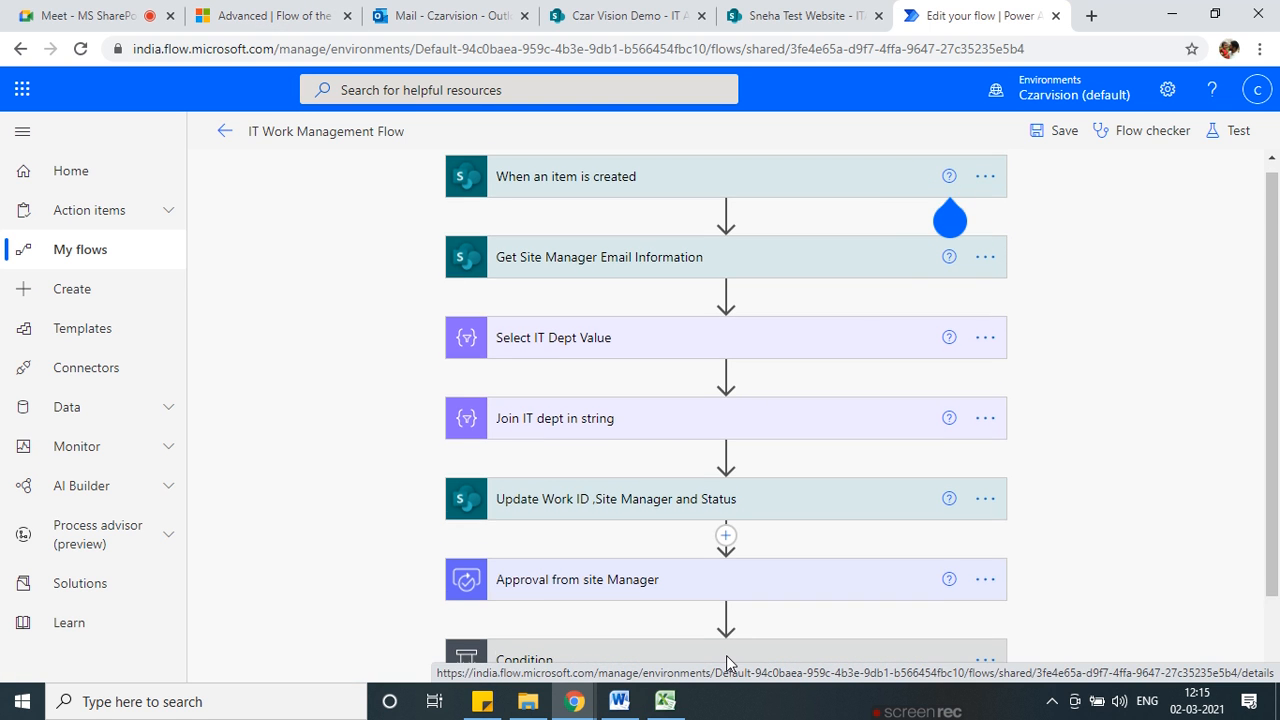
Expand the flow's Condition and the IT Dept loop in its If yes branch to inspect the contained actions.
scroll(726, 655, "down", 1)
left_click(637, 584)
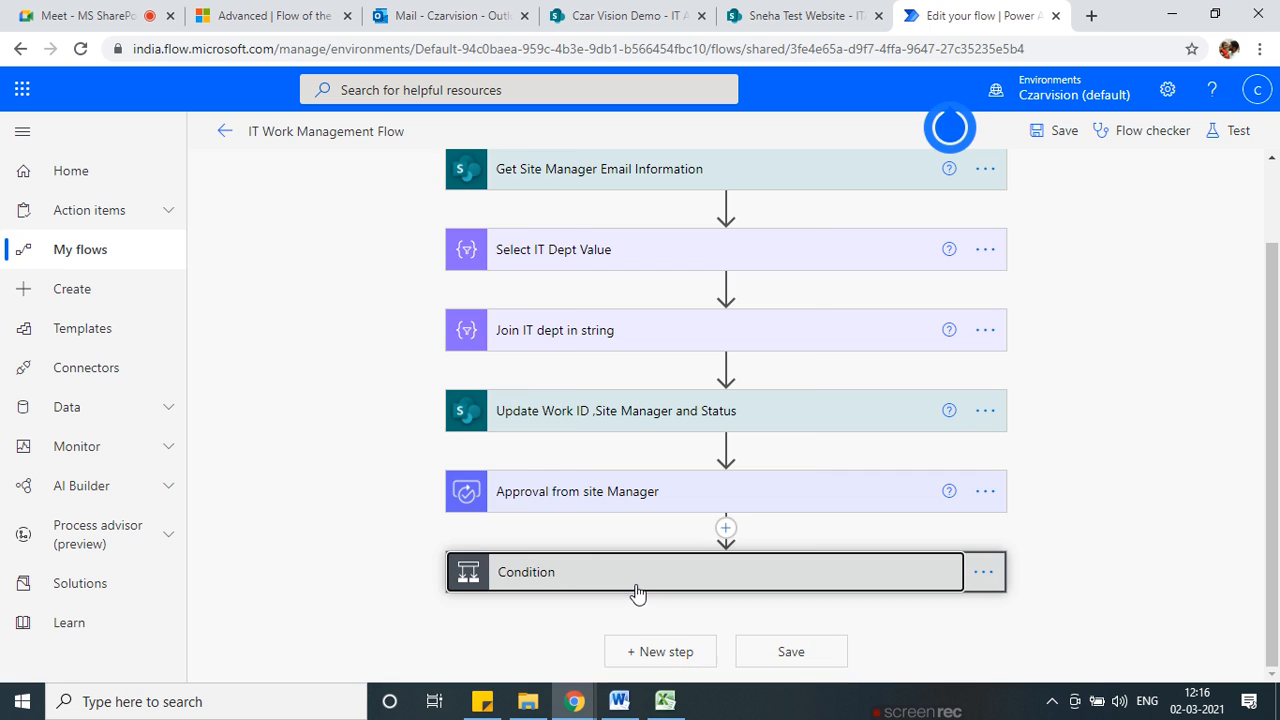
scroll(637, 590, "down", 3)
scroll(637, 584, "down", 2)
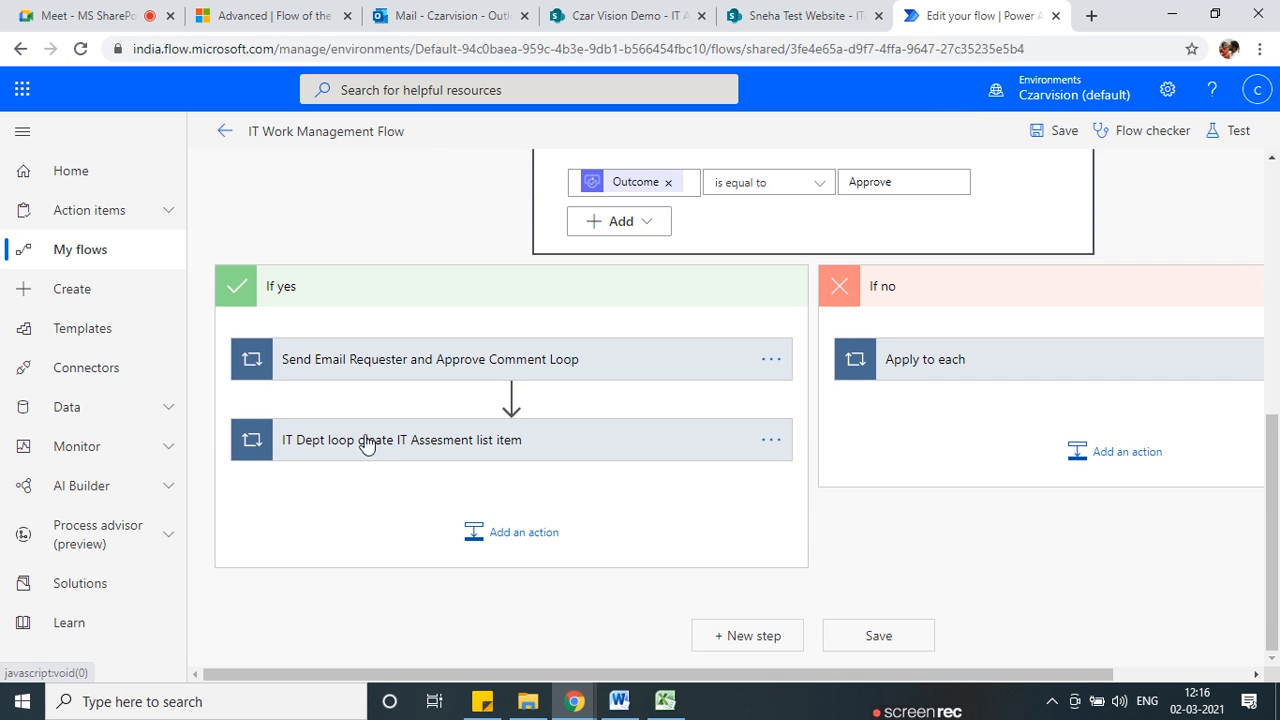
left_click(420, 455)
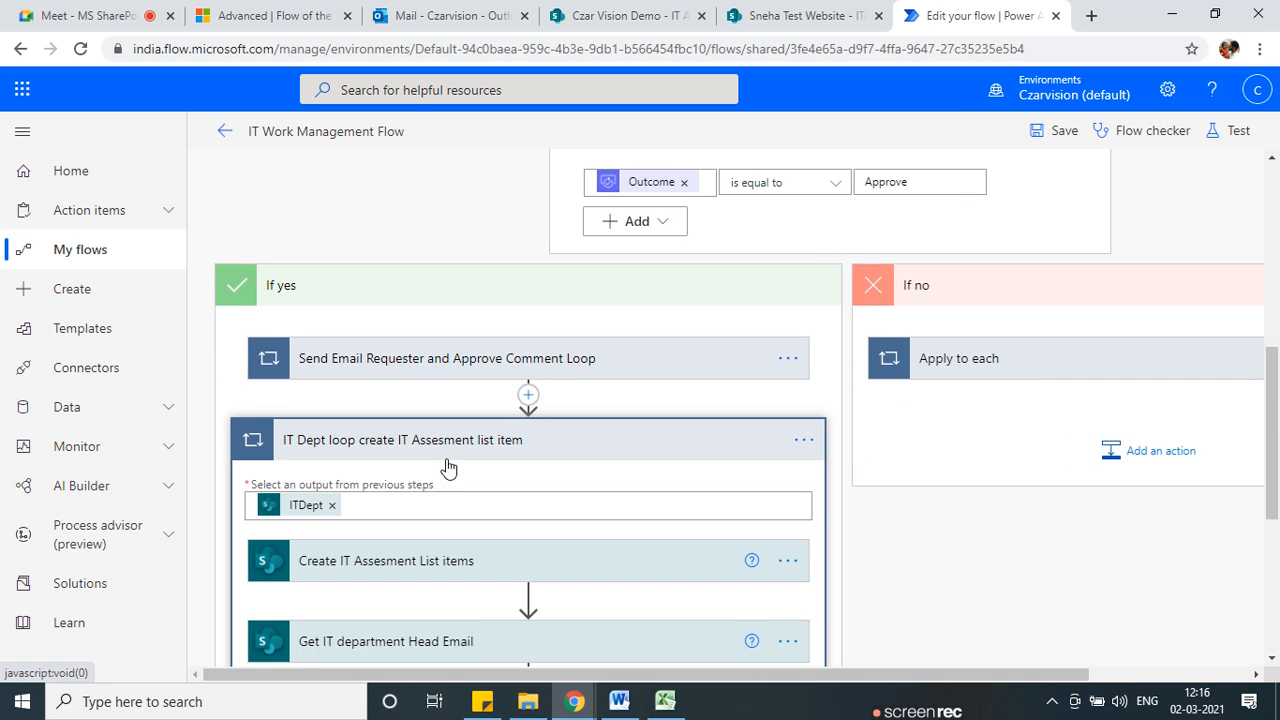
scroll(447, 460, "down", 4)
scroll(378, 441, "up", 2)
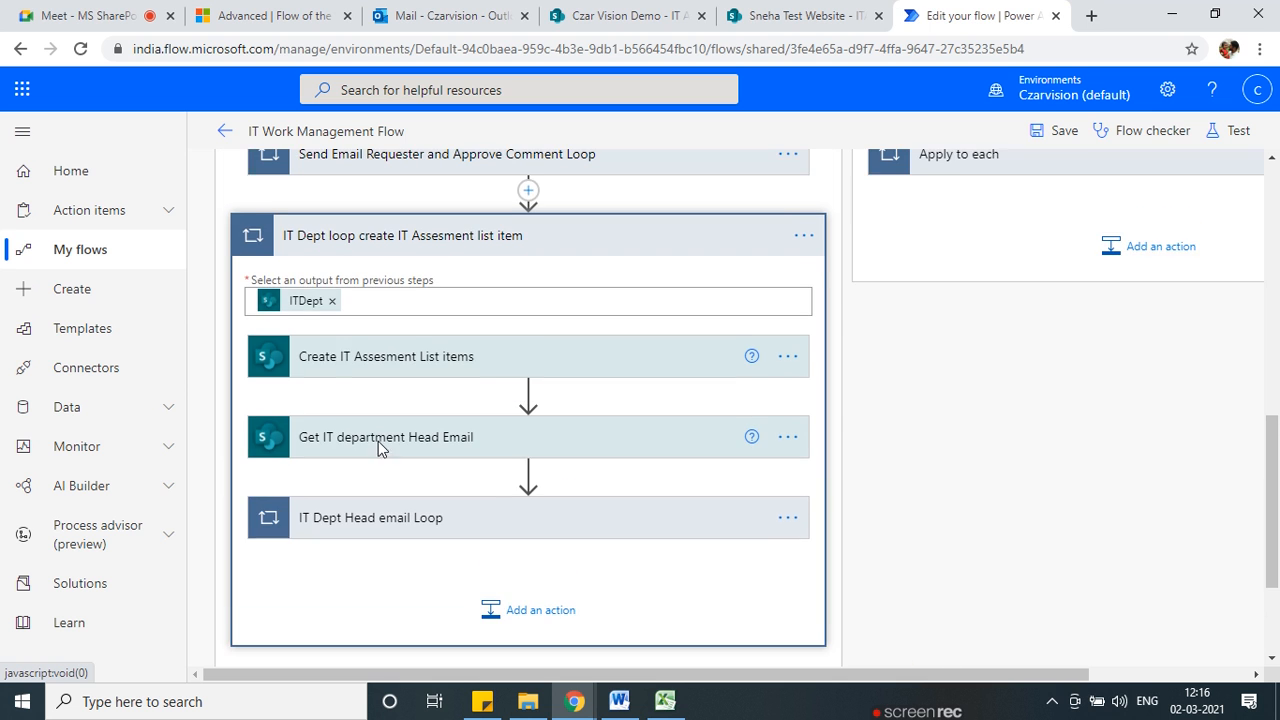
Inspect the Create IT Assesment List items action with its advanced options shown, and reload the flow editor.
left_click(387, 364)
scroll(453, 440, "down", 4)
scroll(409, 437, "up", 2)
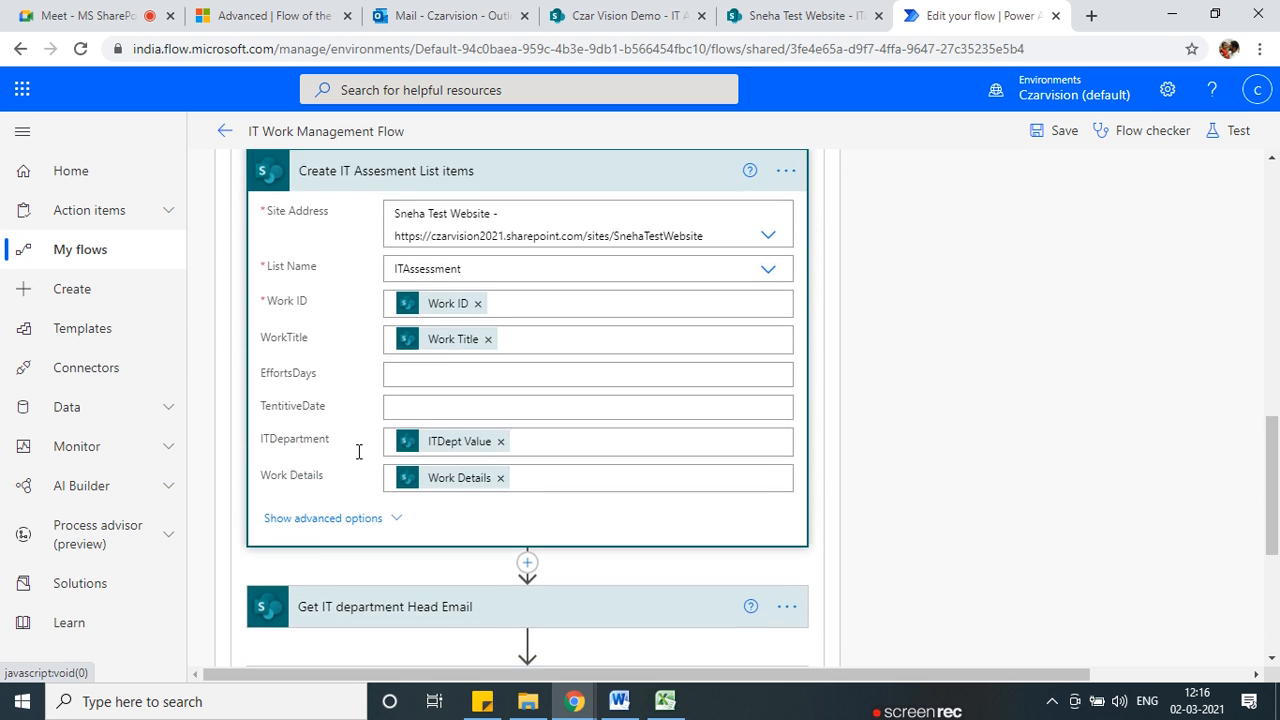
left_click(340, 521)
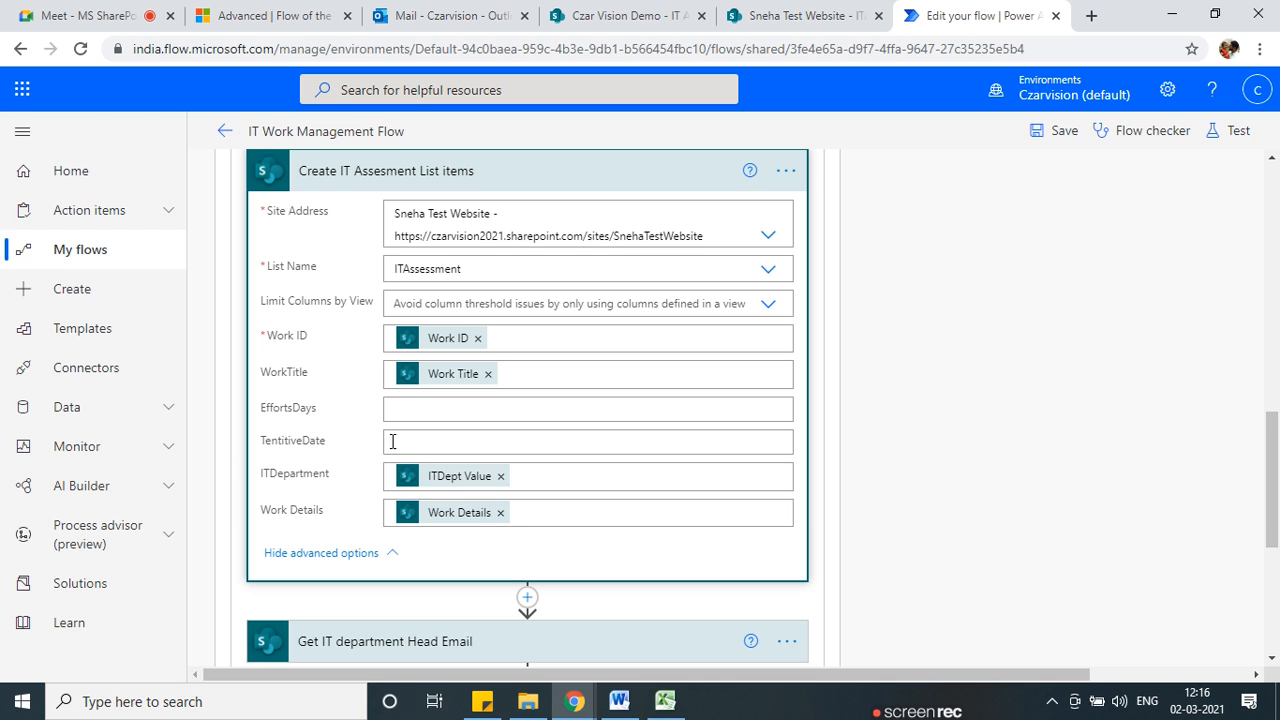
scroll(394, 475, "up", 1)
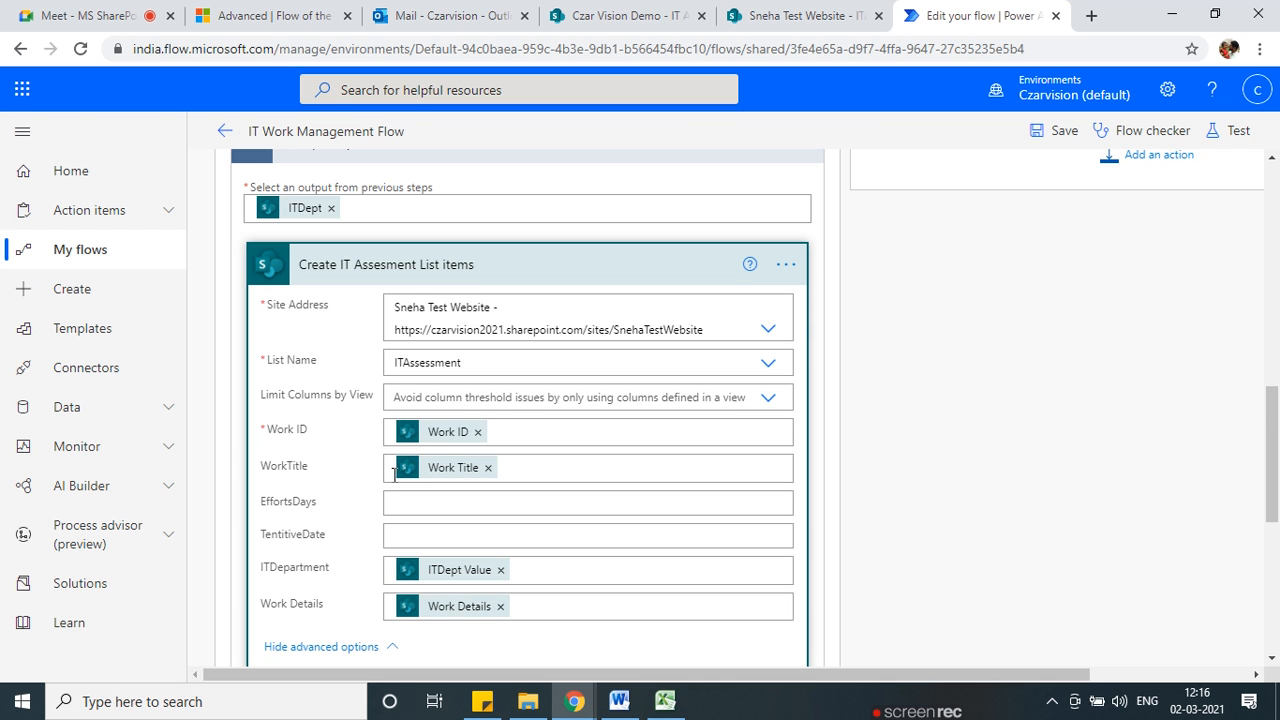
scroll(563, 379, "up", 6)
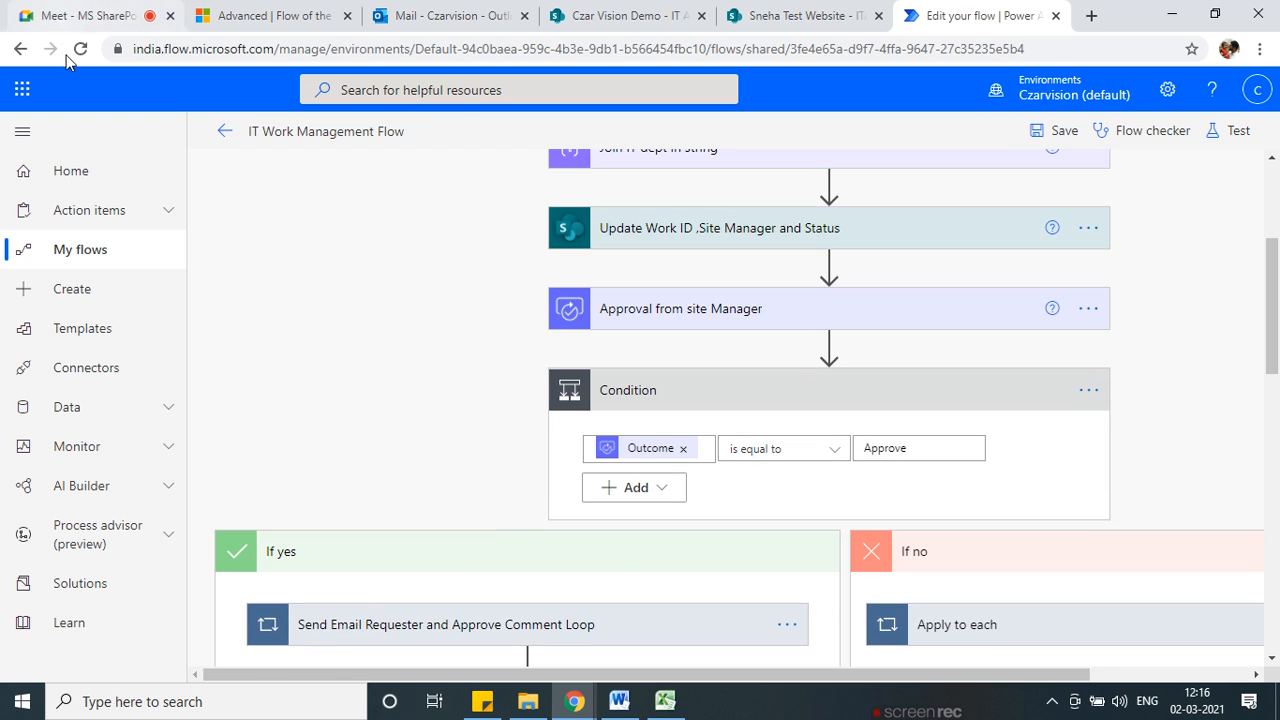
left_click(80, 49)
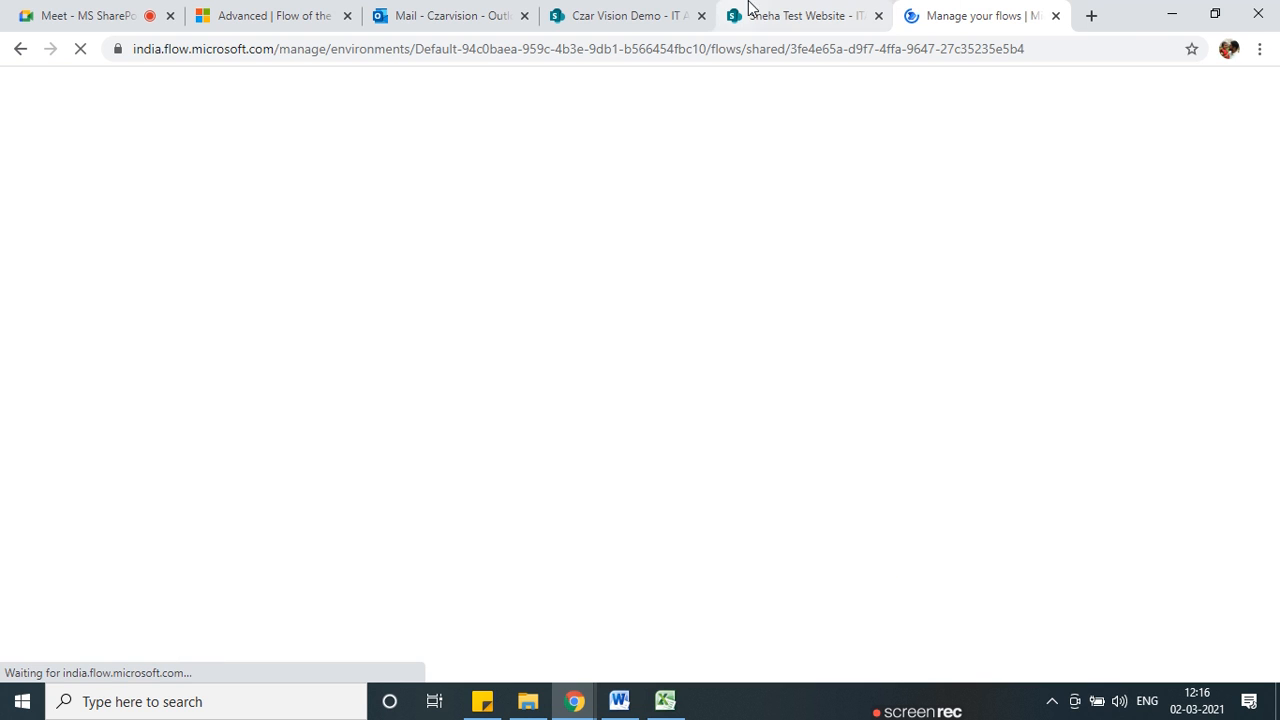
Switch to the Czar Vision Demo site and open the IT Department list to check the department heads.
left_click(752, 15)
left_click(680, 16)
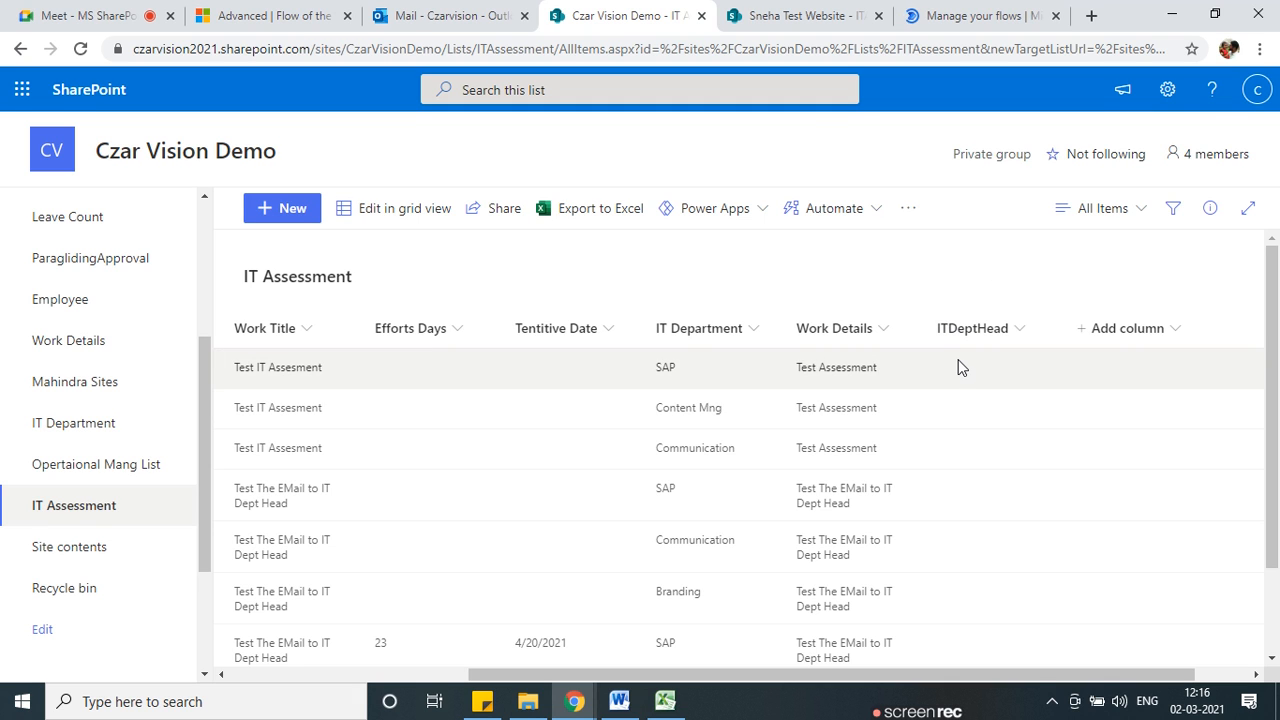
left_click(97, 423)
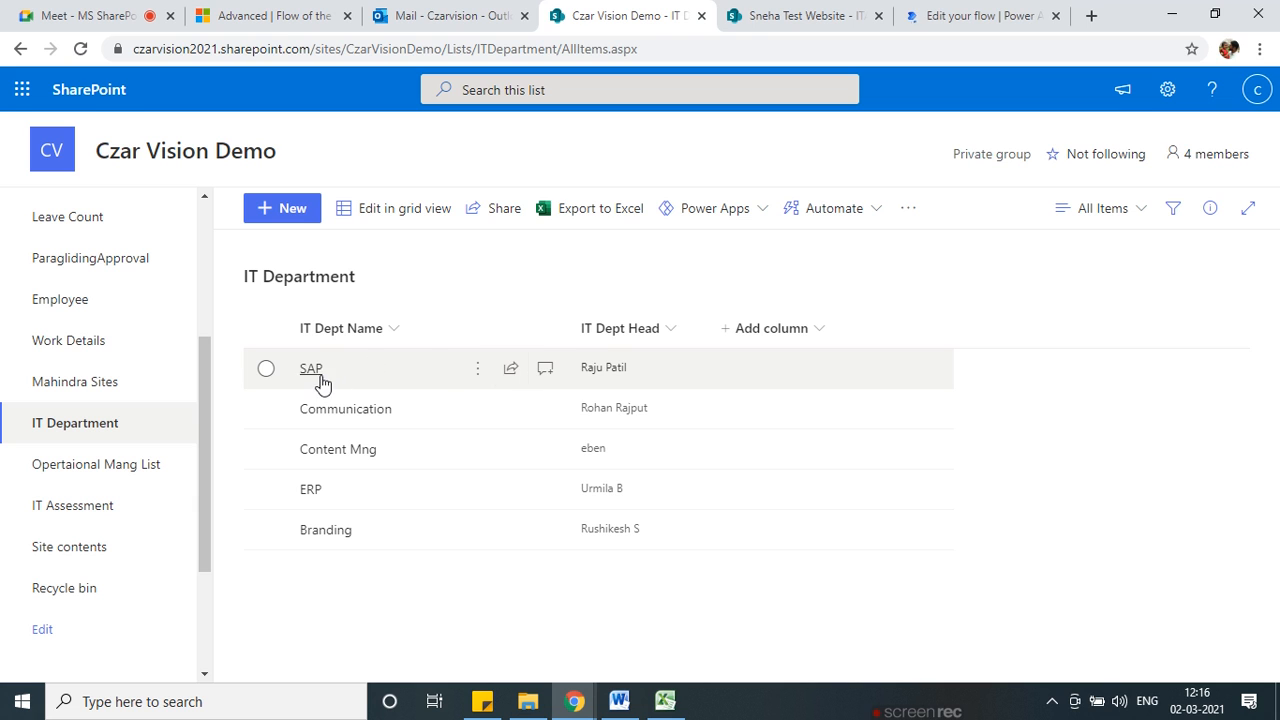
Reload the ITAssessment list on the Sneha Test Website and examine all its columns for an IT department head field.
left_click(785, 15)
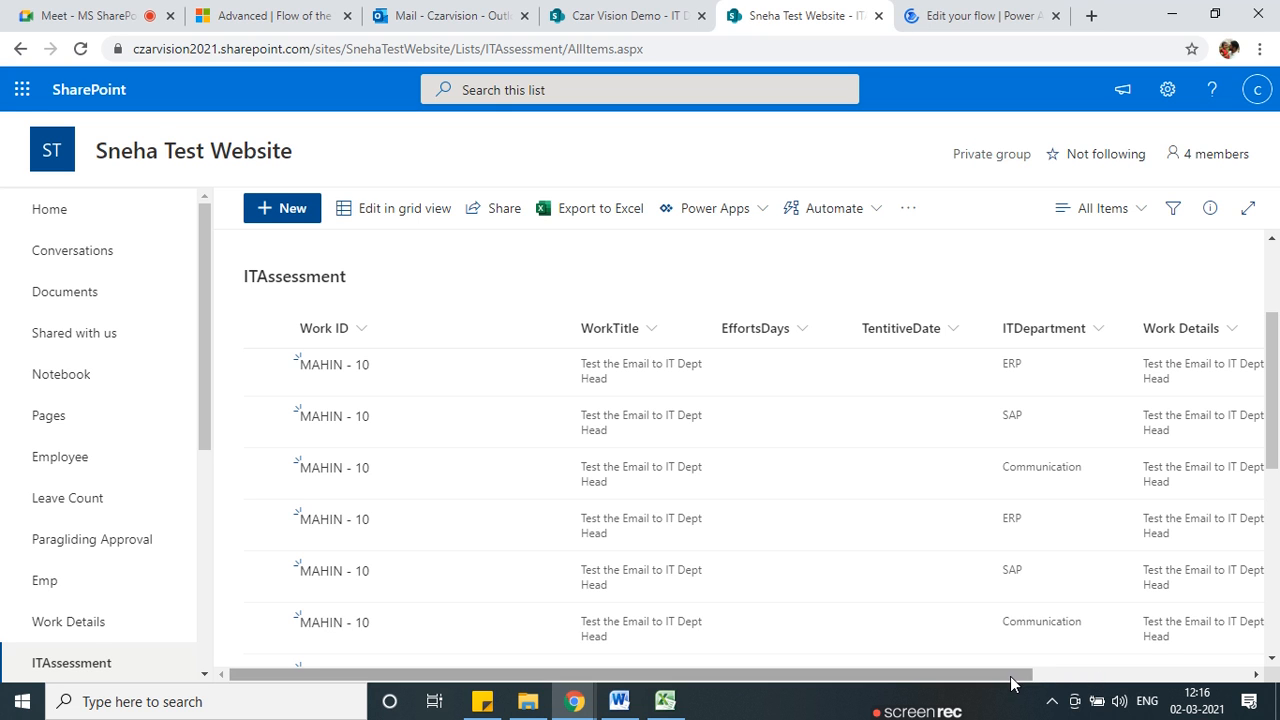
left_click(1097, 680)
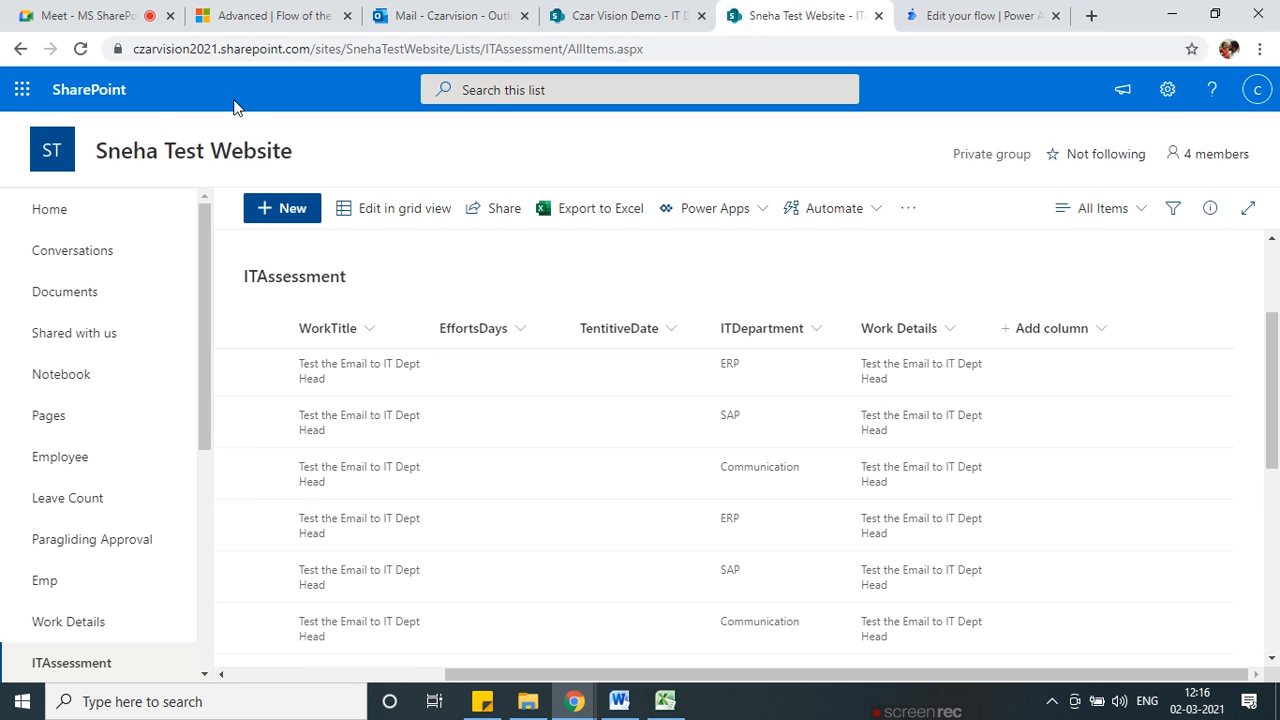
left_click(82, 49)
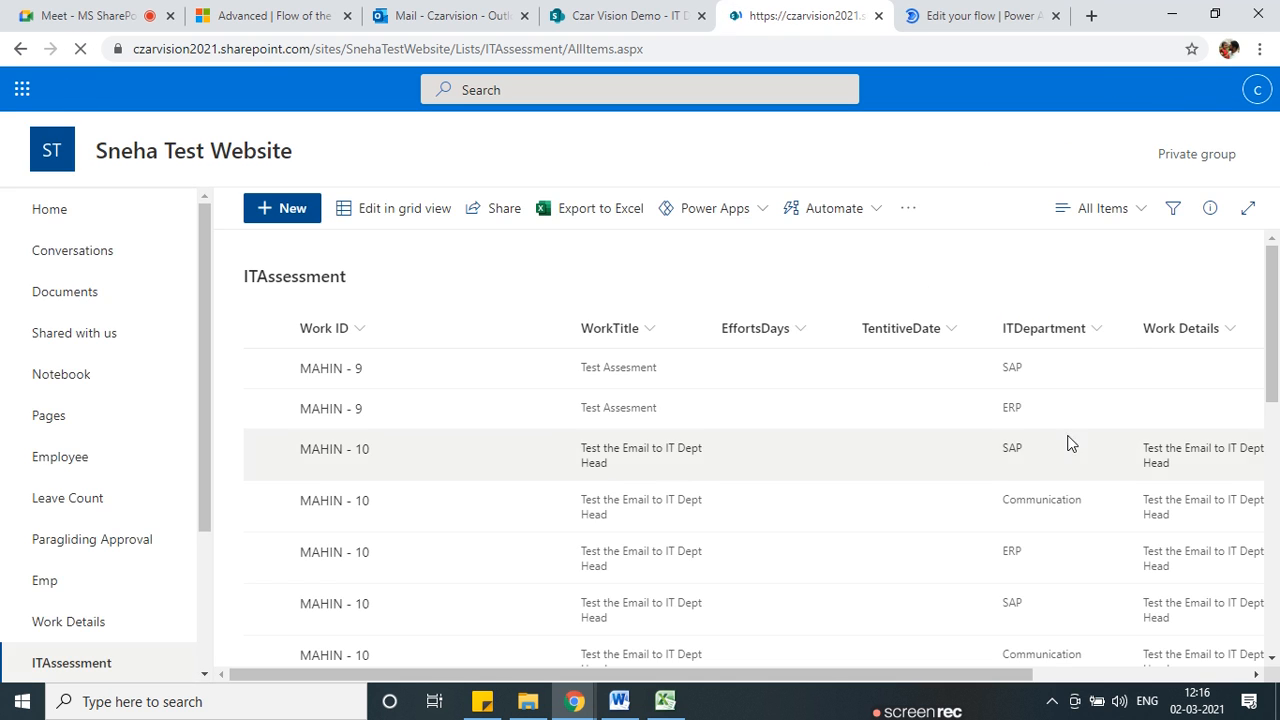
left_click(1219, 673)
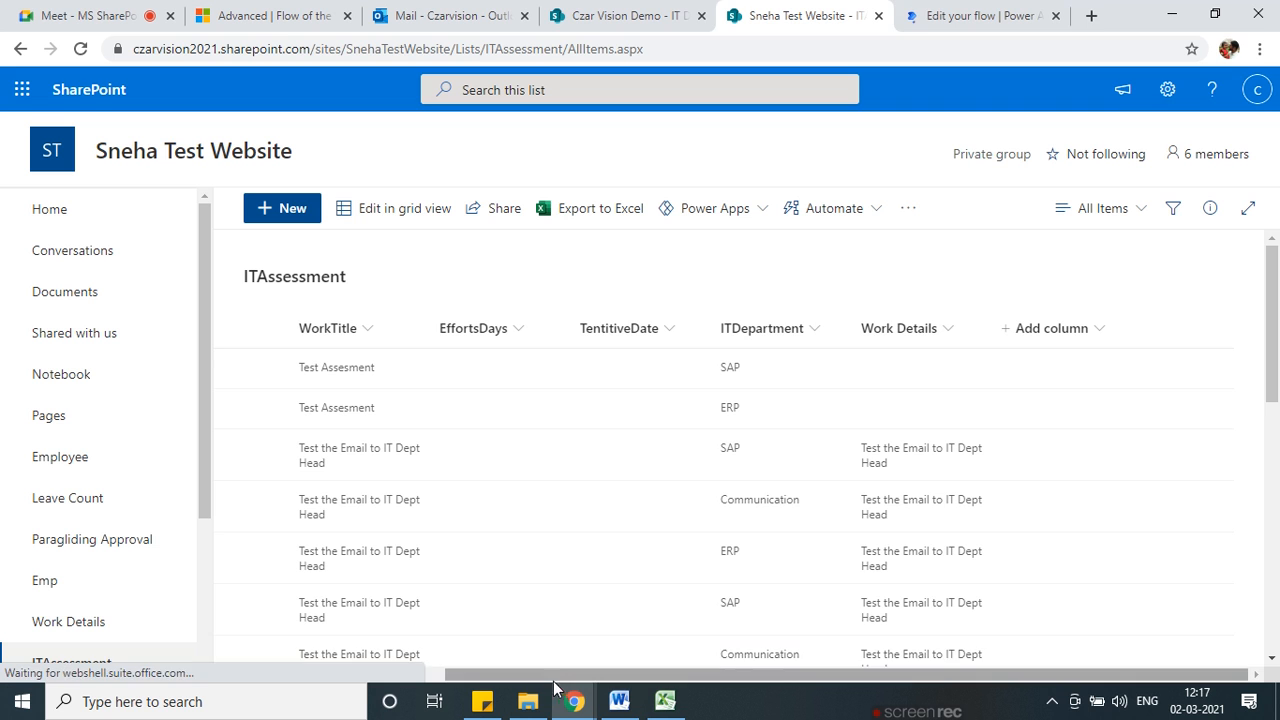
left_click(330, 677)
left_click_drag(330, 676, 505, 676)
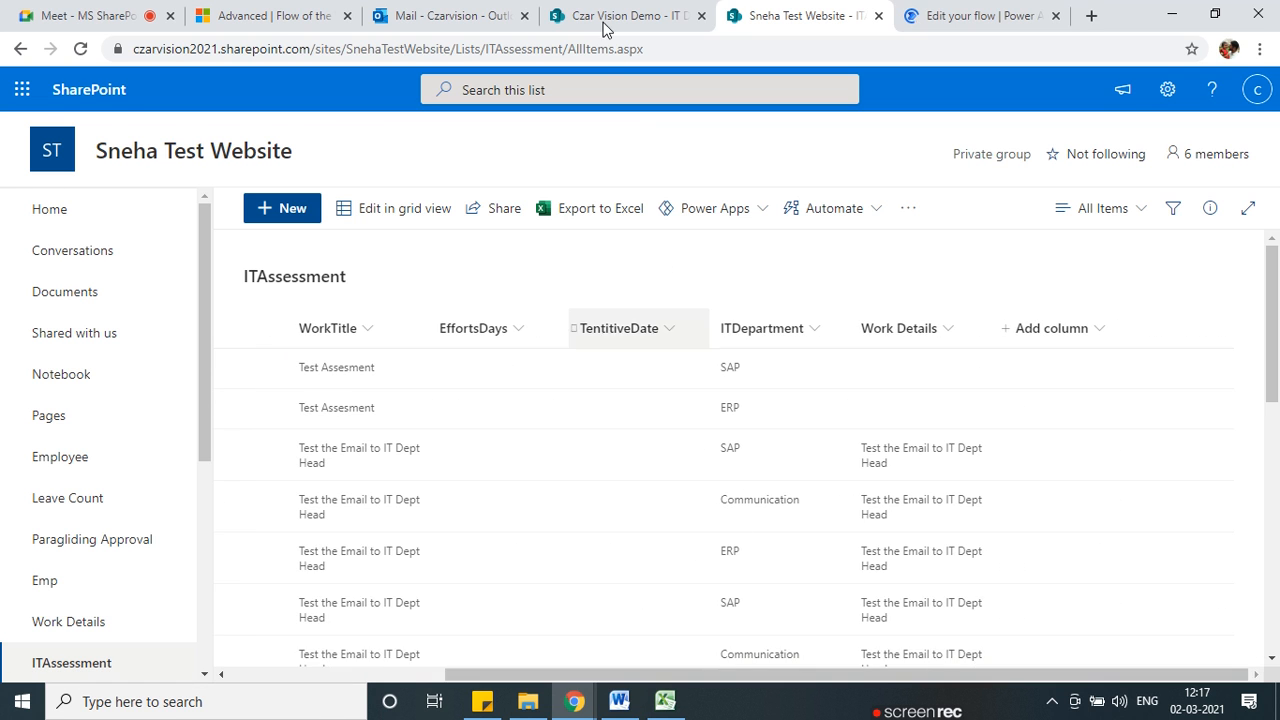
left_click(605, 16)
left_click(768, 15)
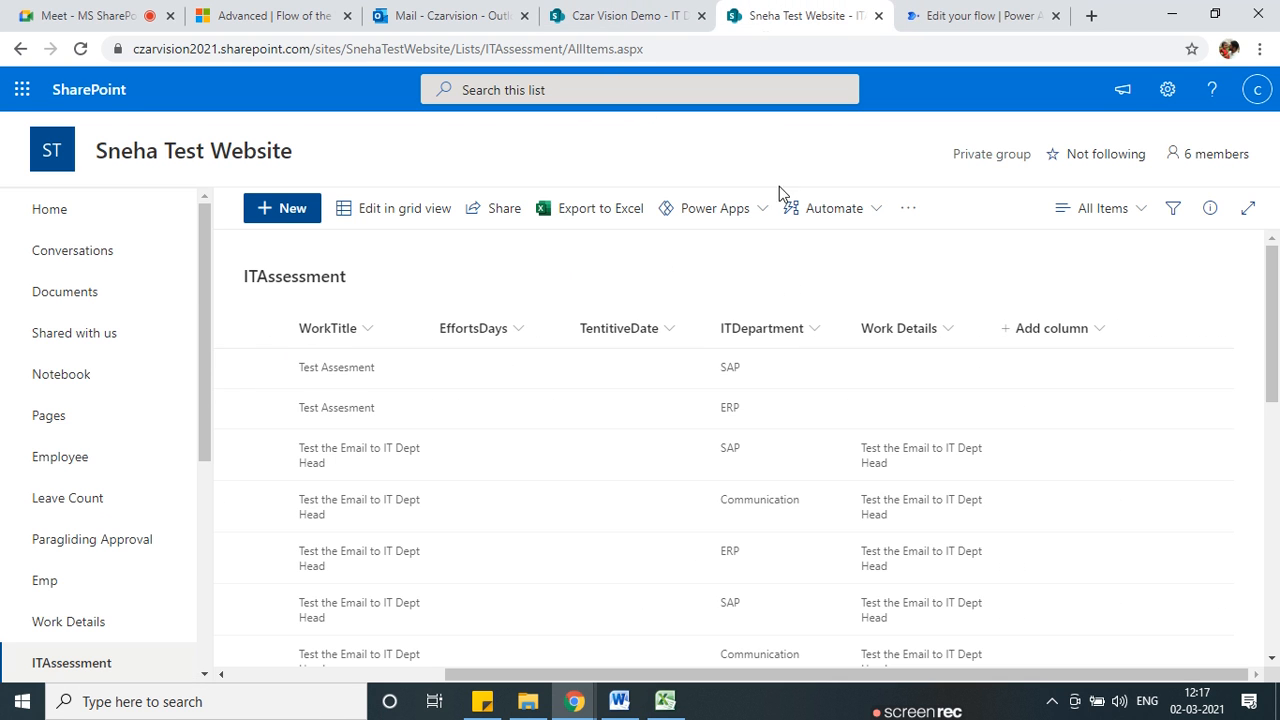
left_click_drag(790, 688, 573, 680)
left_click_drag(426, 673, 1049, 667)
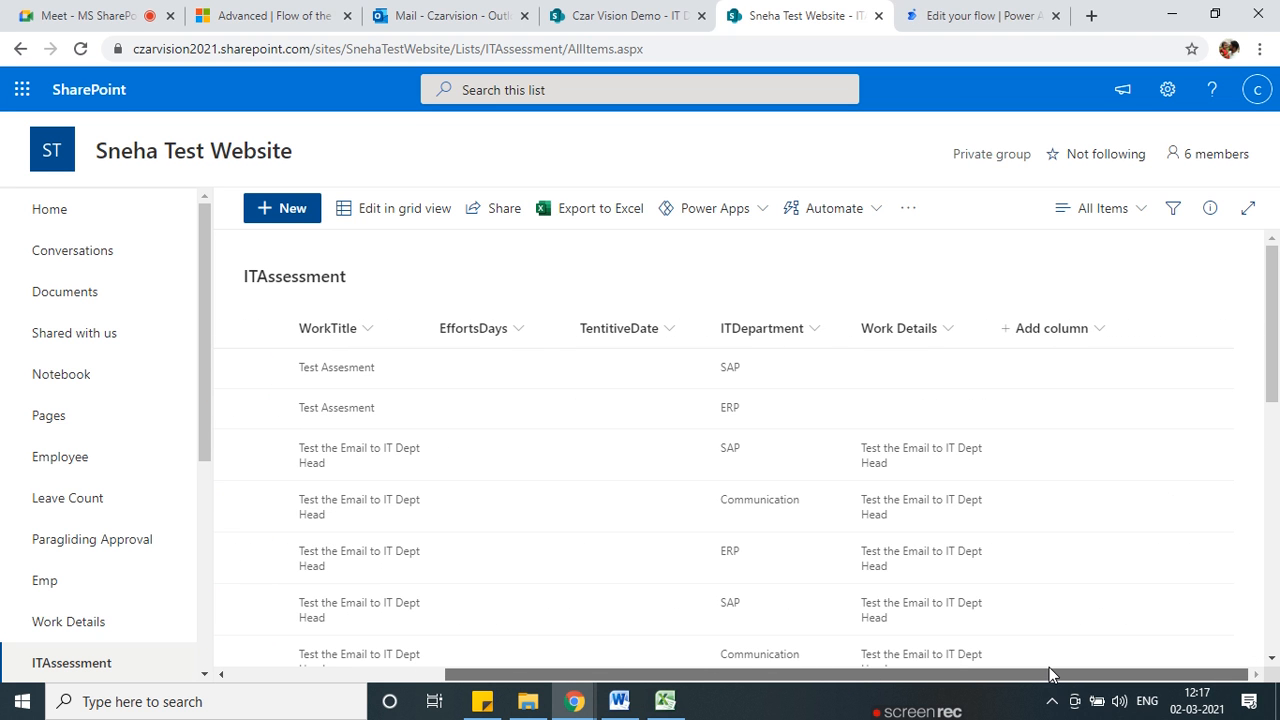
Open the ITAssessment list's All Items view for editing and look through its available columns for the department head field.
left_click(1134, 212)
left_click(1114, 453)
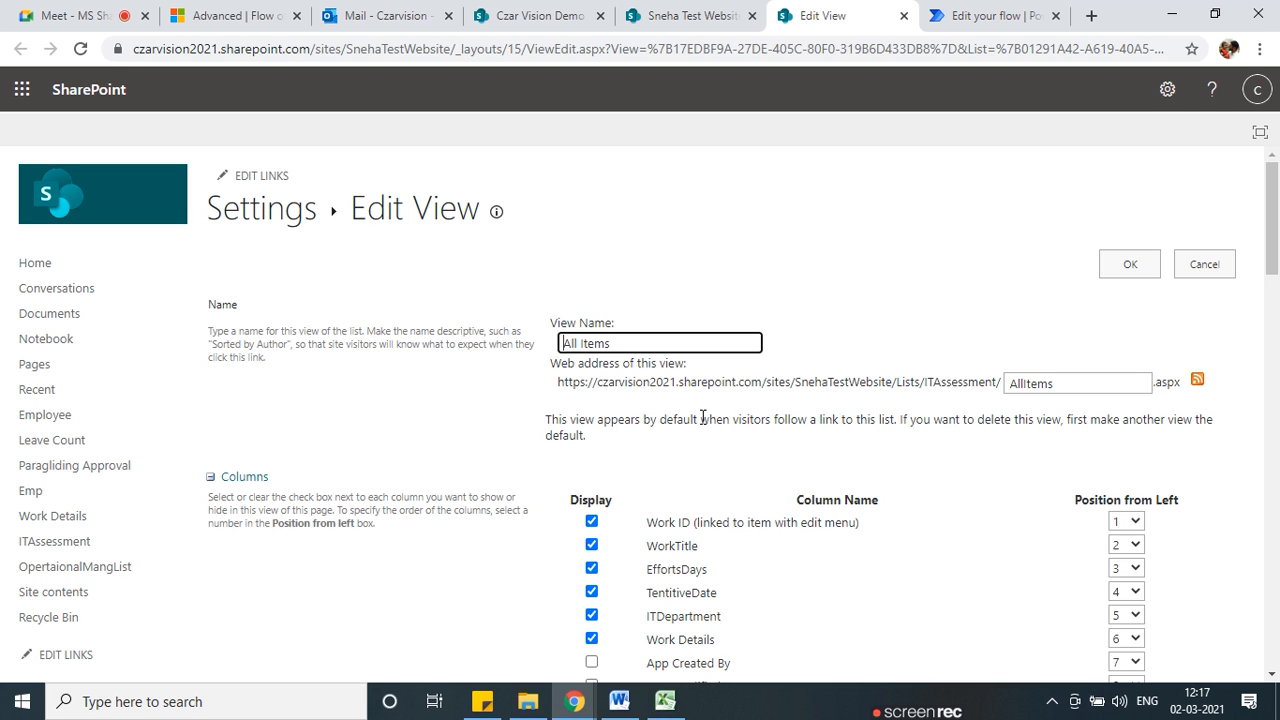
scroll(1034, 466, "down", 5)
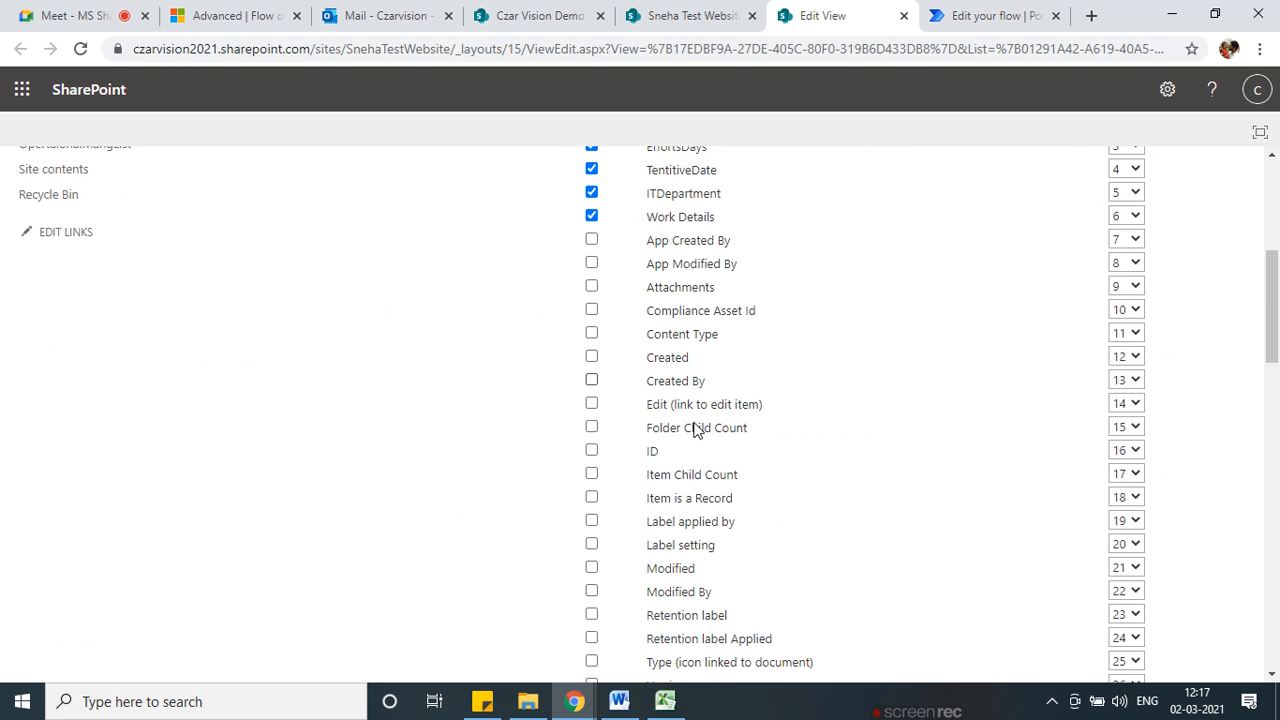
Look through the remaining columns offered in the All Items view settings for an IT department head field.
scroll(701, 525, "down", 1)
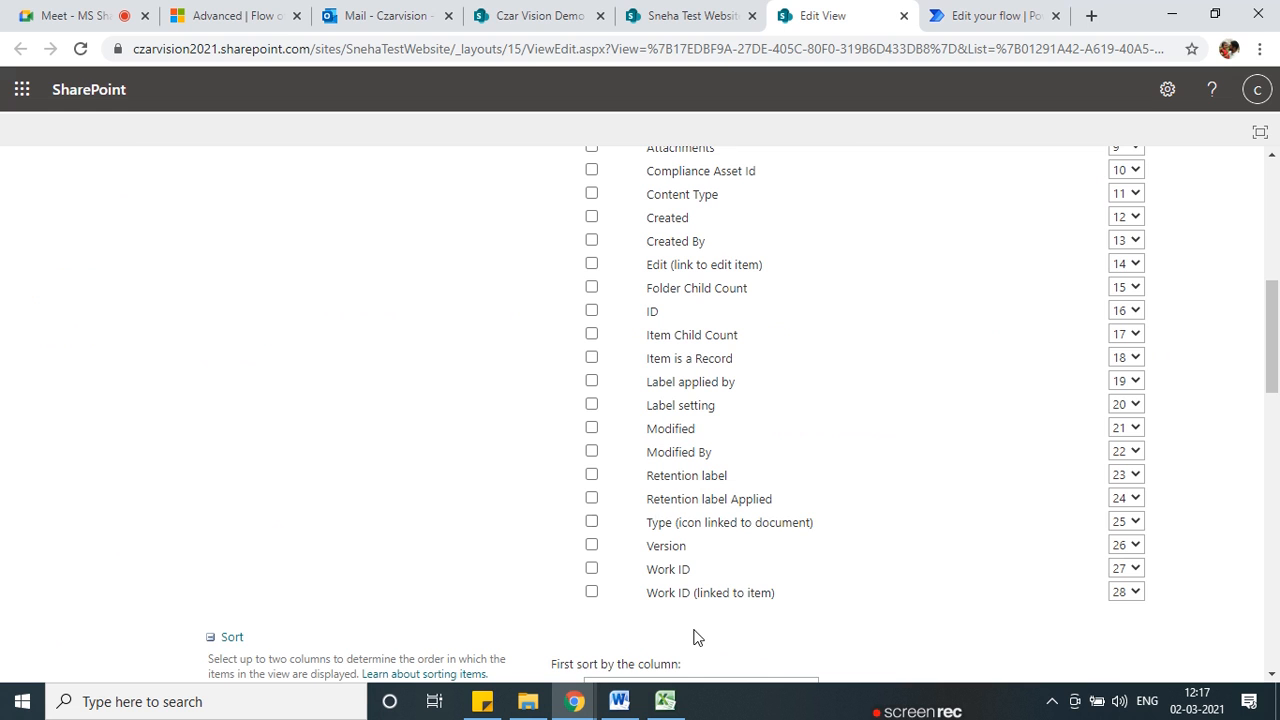
scroll(657, 521, "up", 1)
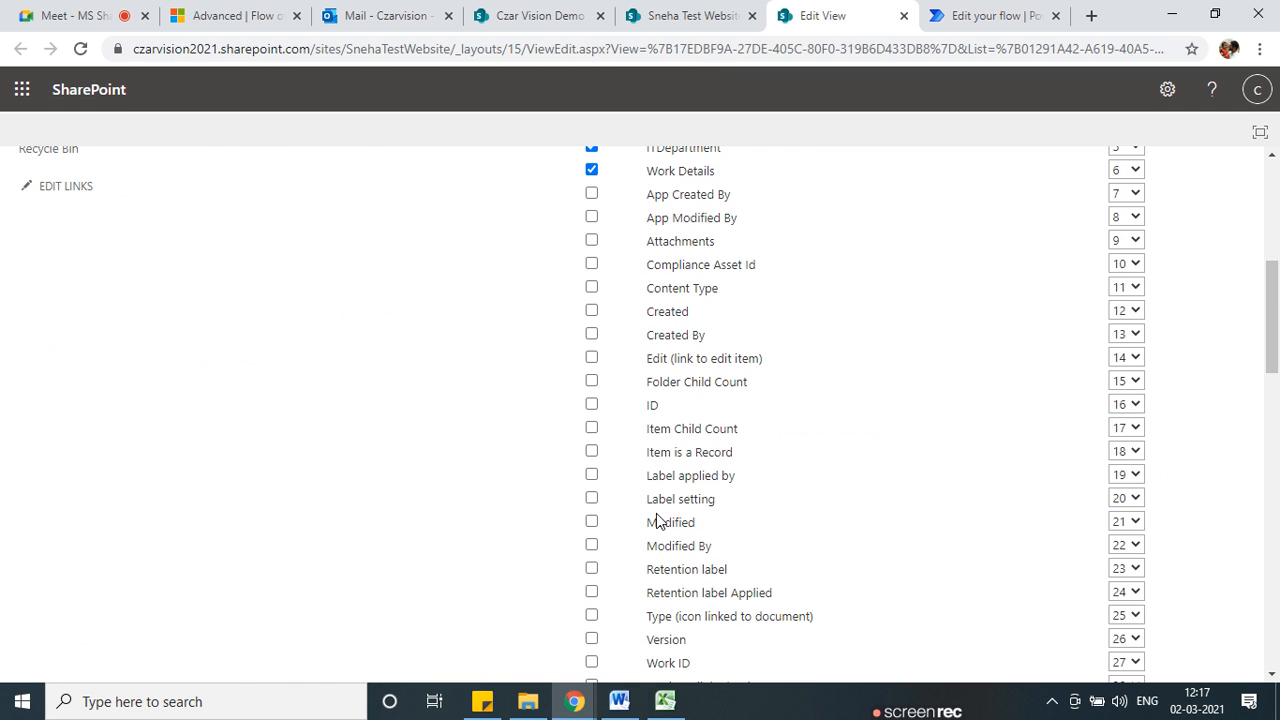
scroll(600, 517, "up", 1)
scroll(613, 372, "up", 1)
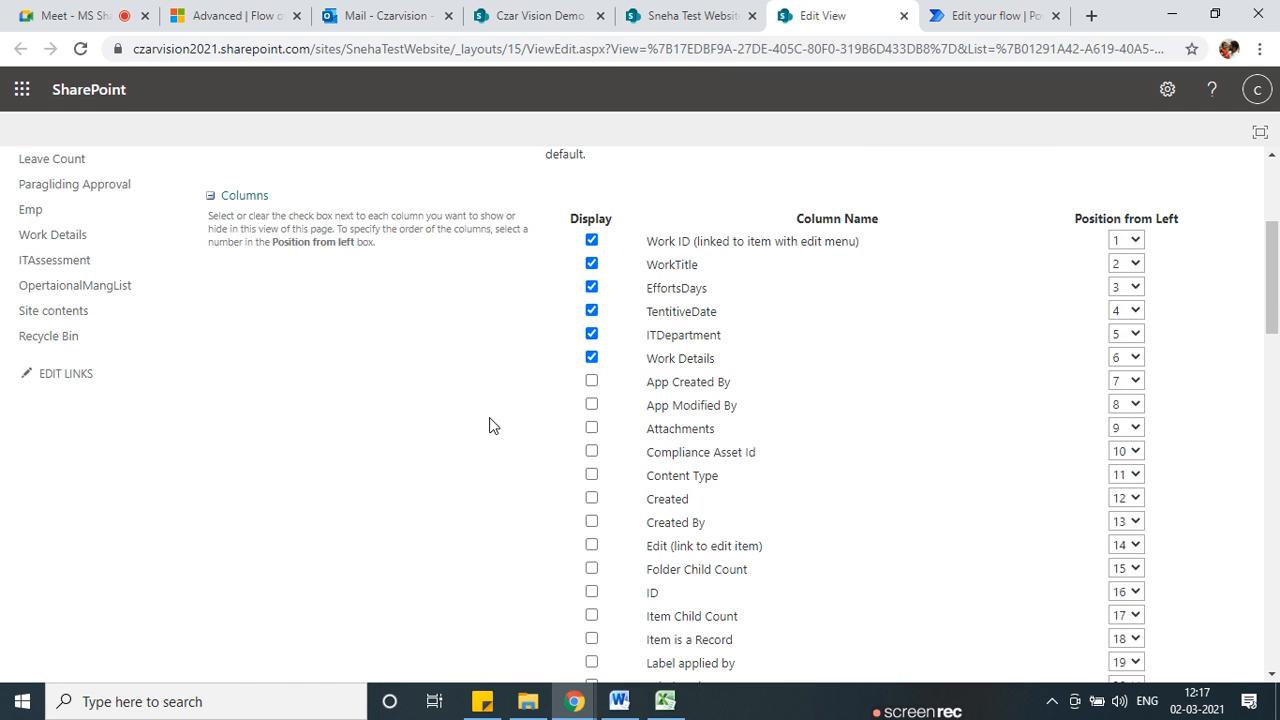
Open the Work Details list on the Czar Vision Demo site and examine its columns through IT Dept.
left_click(677, 20)
left_click(589, 20)
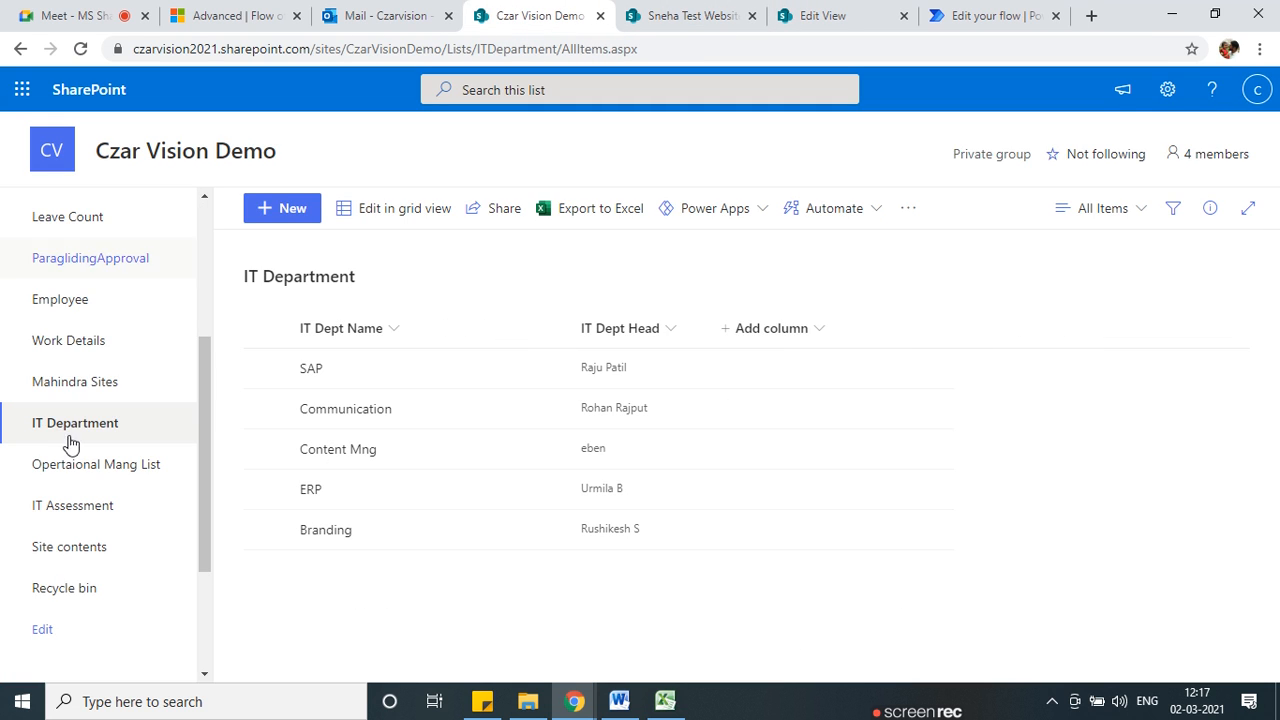
left_click(70, 342)
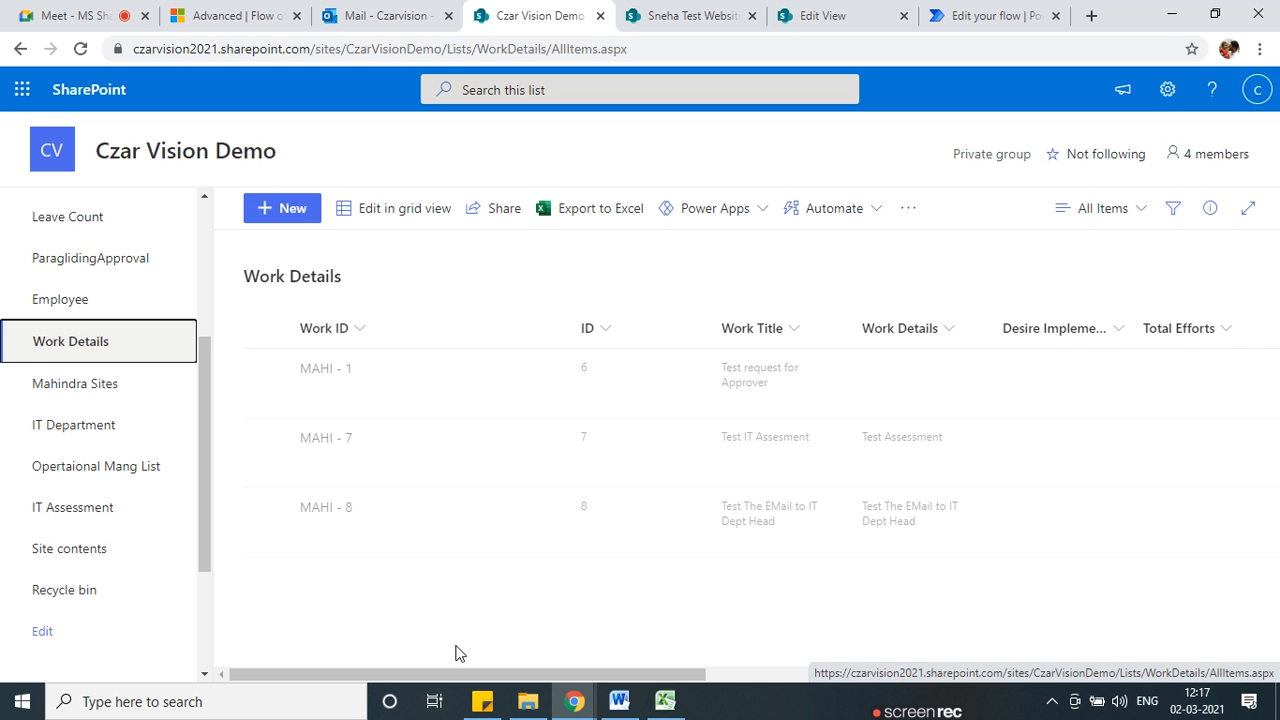
left_click_drag(505, 678, 1080, 692)
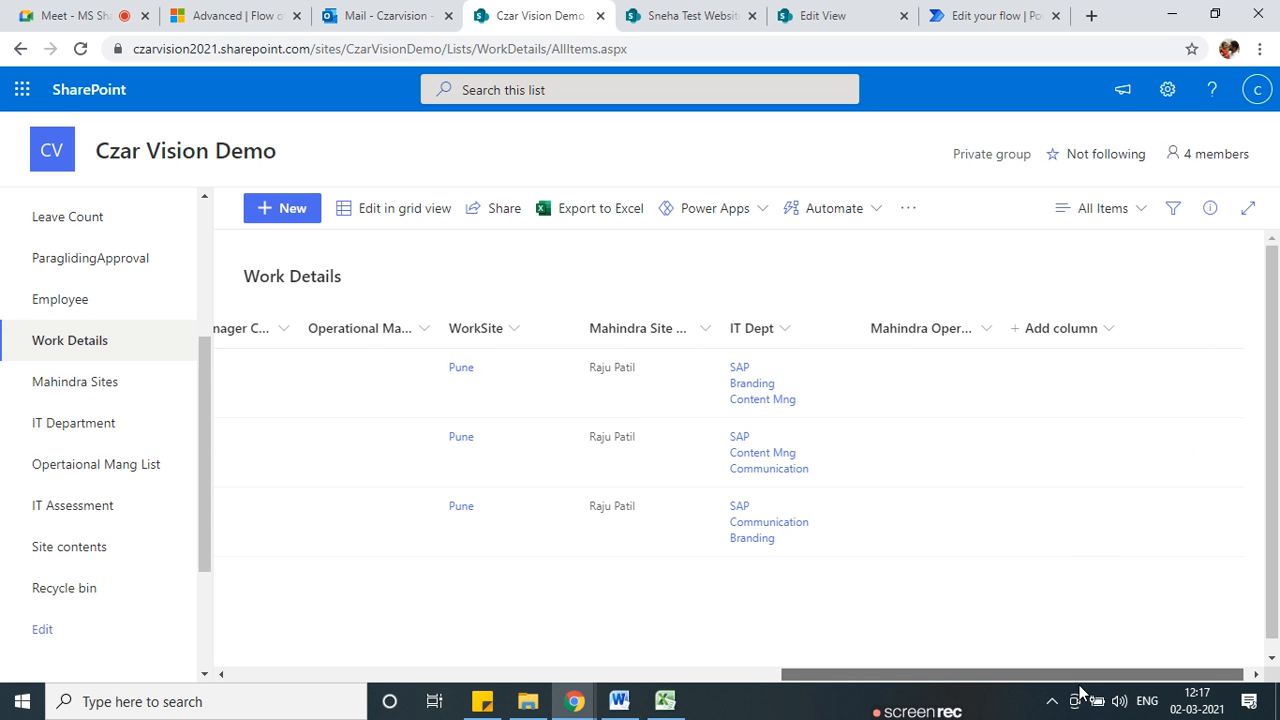
Add a Person column named ITDeptHead to the ITAssessment list on the Sneha Test Website and check it in the list.
left_click(690, 16)
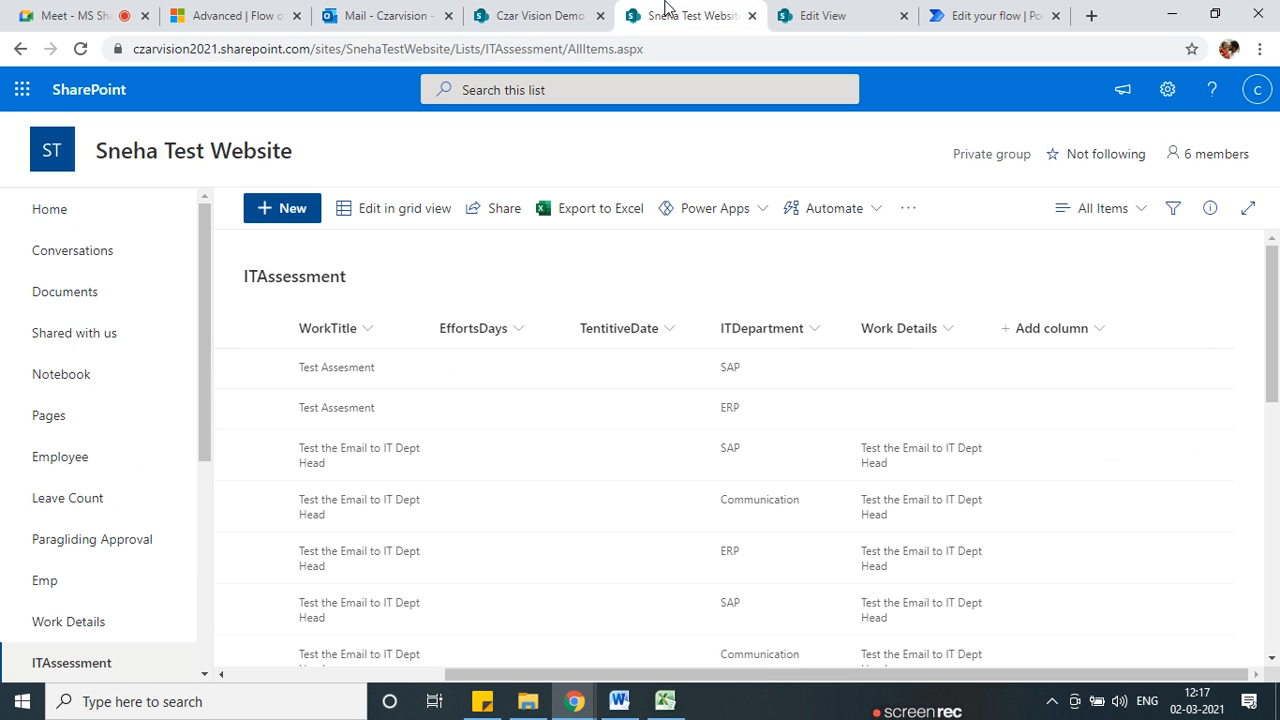
left_click(1077, 335)
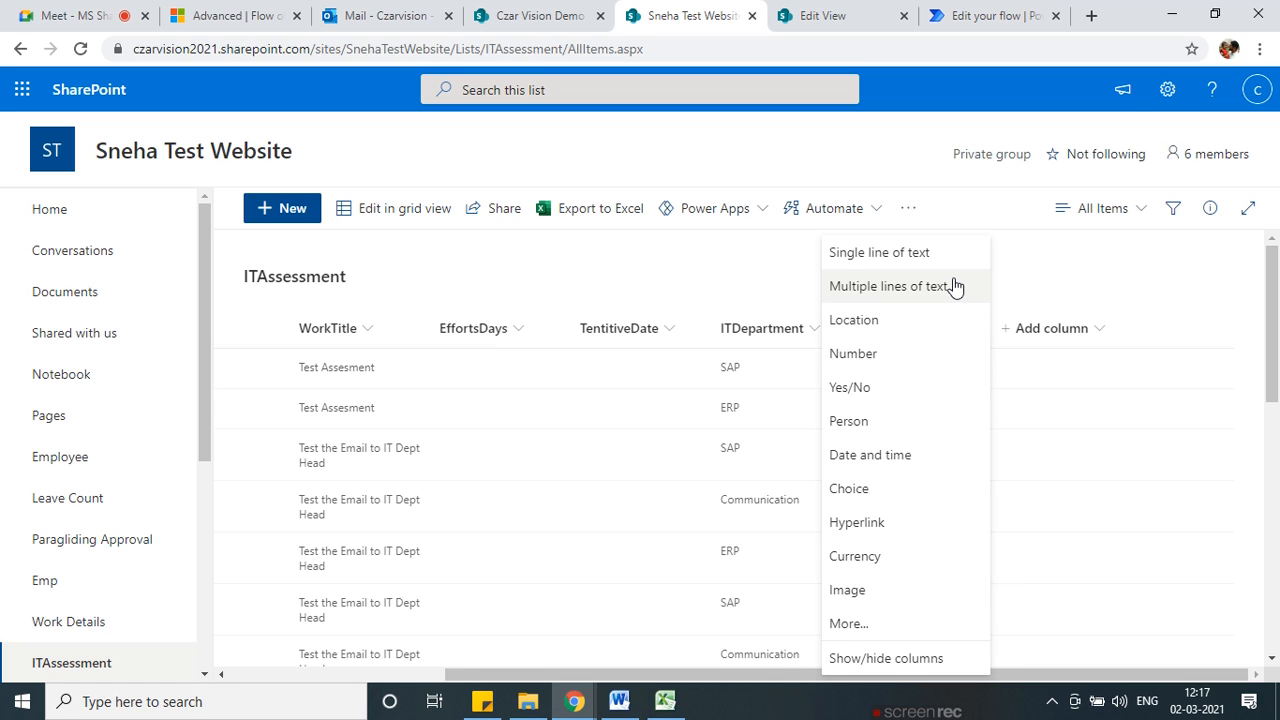
left_click(866, 421)
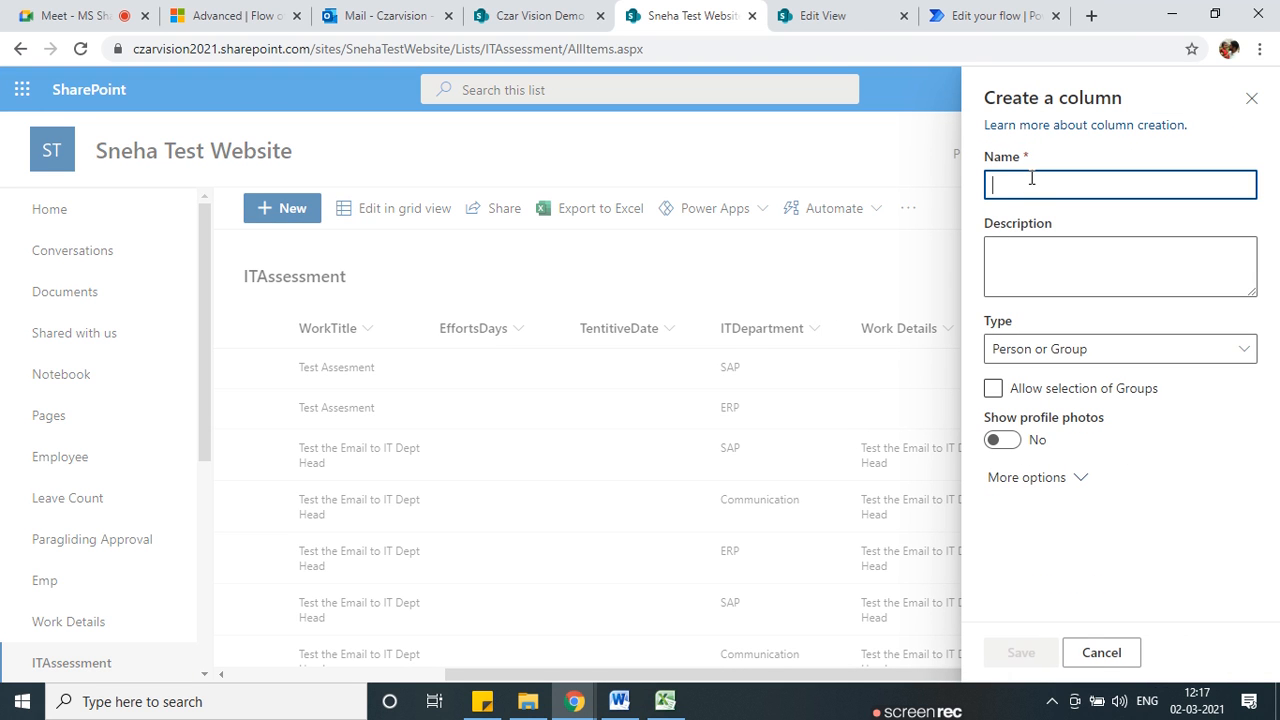
type("ITDeptHead")
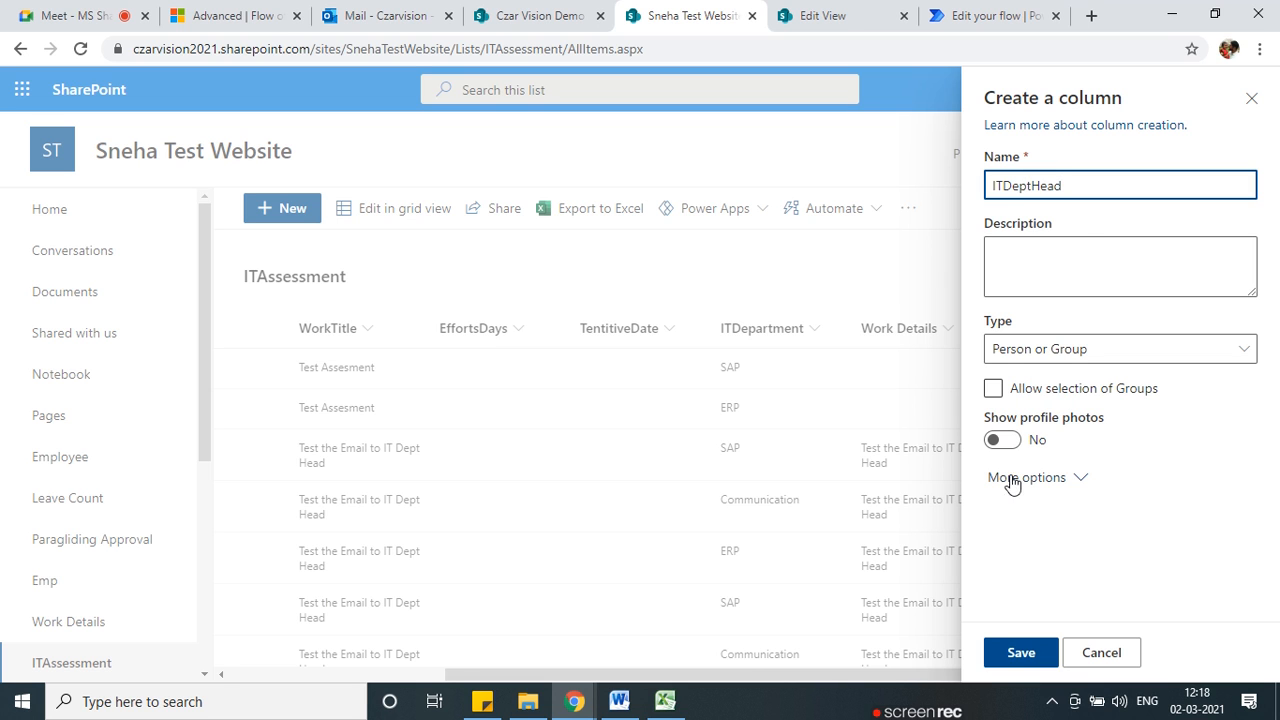
left_click(1021, 652)
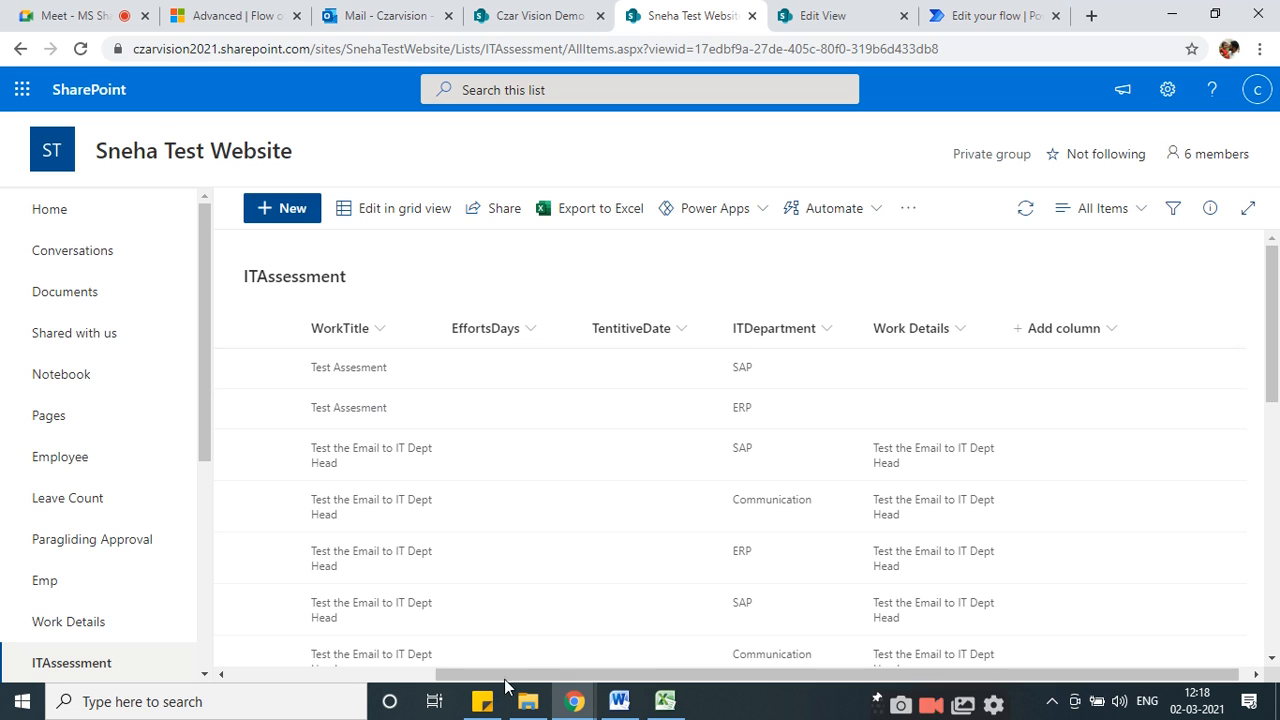
left_click_drag(505, 675, 814, 692)
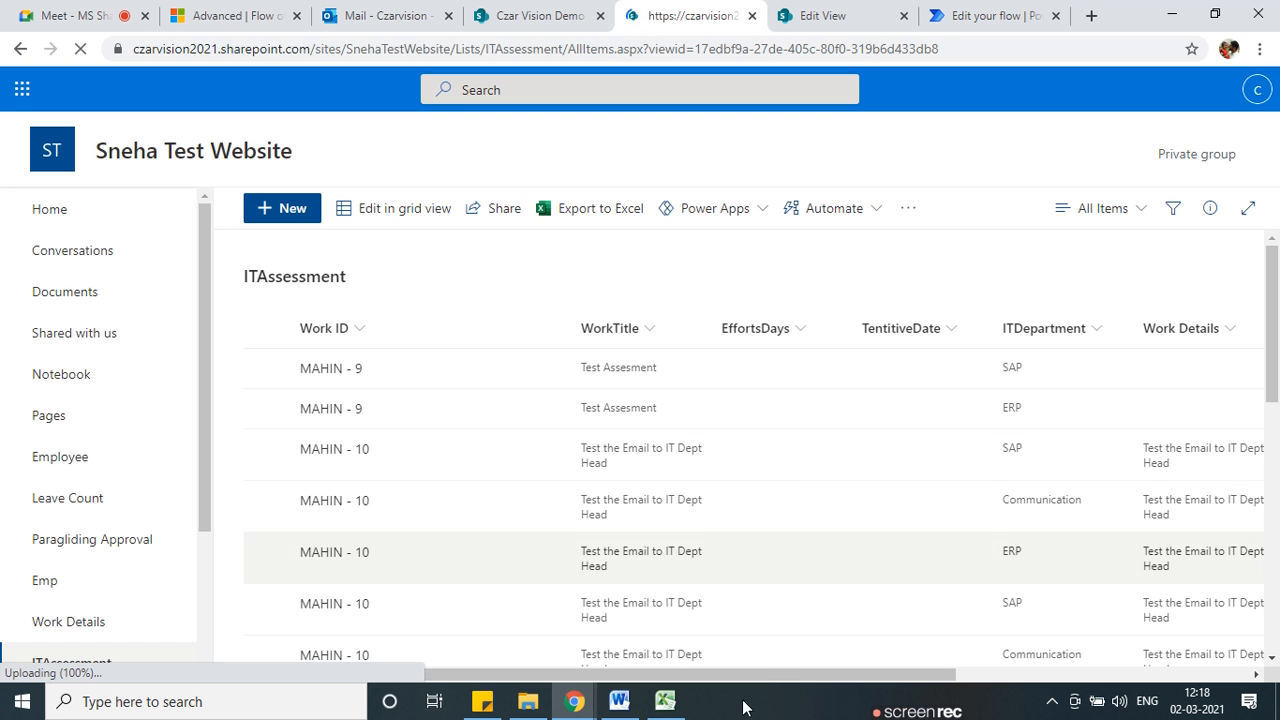
left_click_drag(848, 676, 1255, 680)
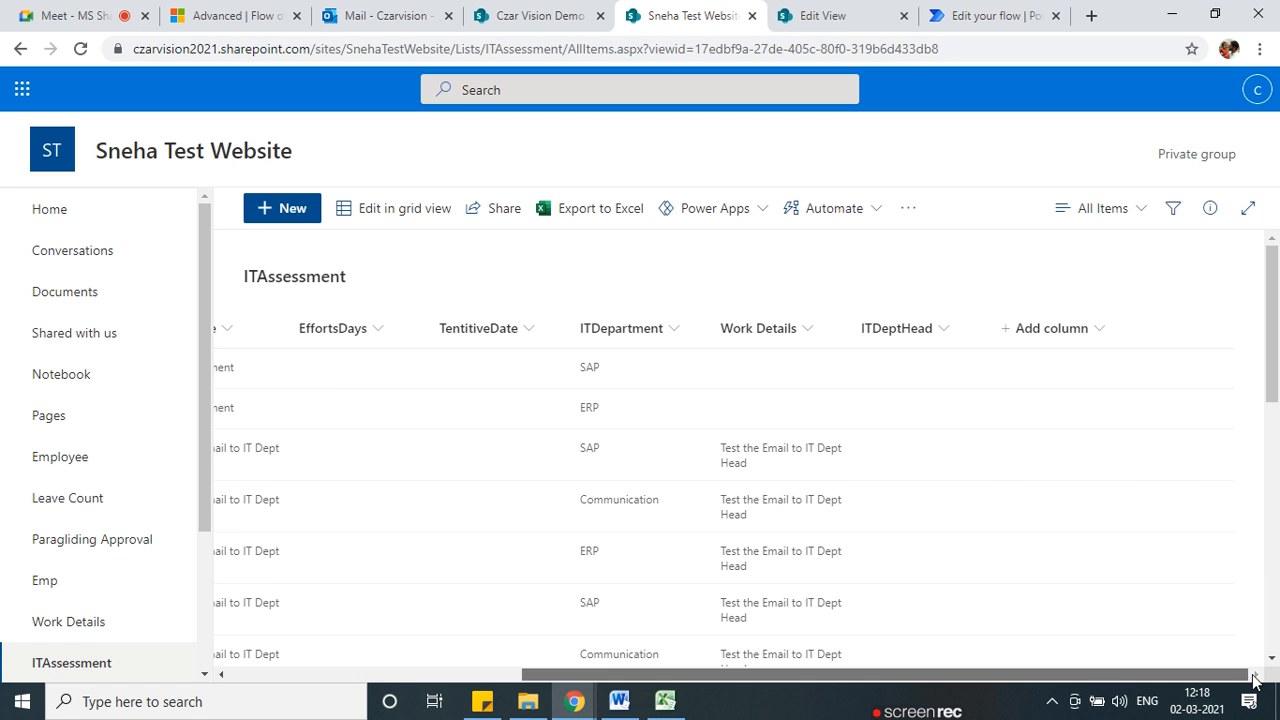
Return to the IT Work Management Flow and expand the Condition and its IT Dept loop create IT Assesment list item.
left_click(966, 12)
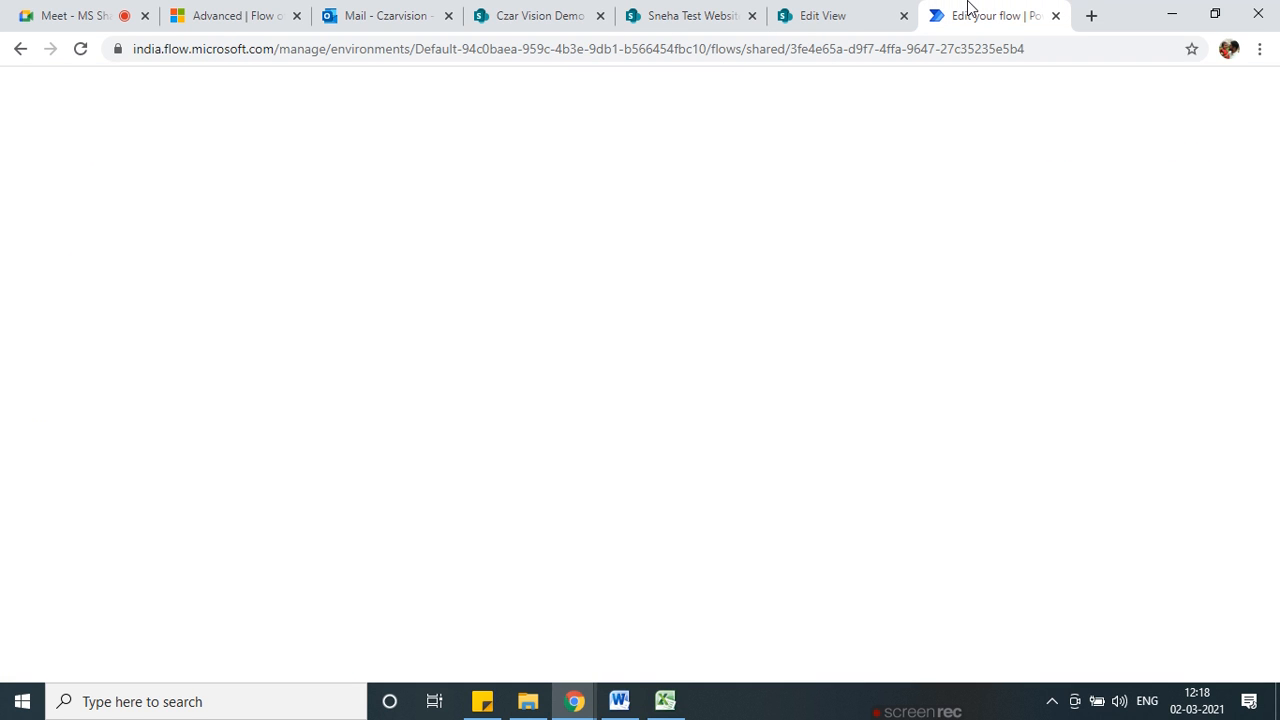
scroll(726, 651, "down", 1)
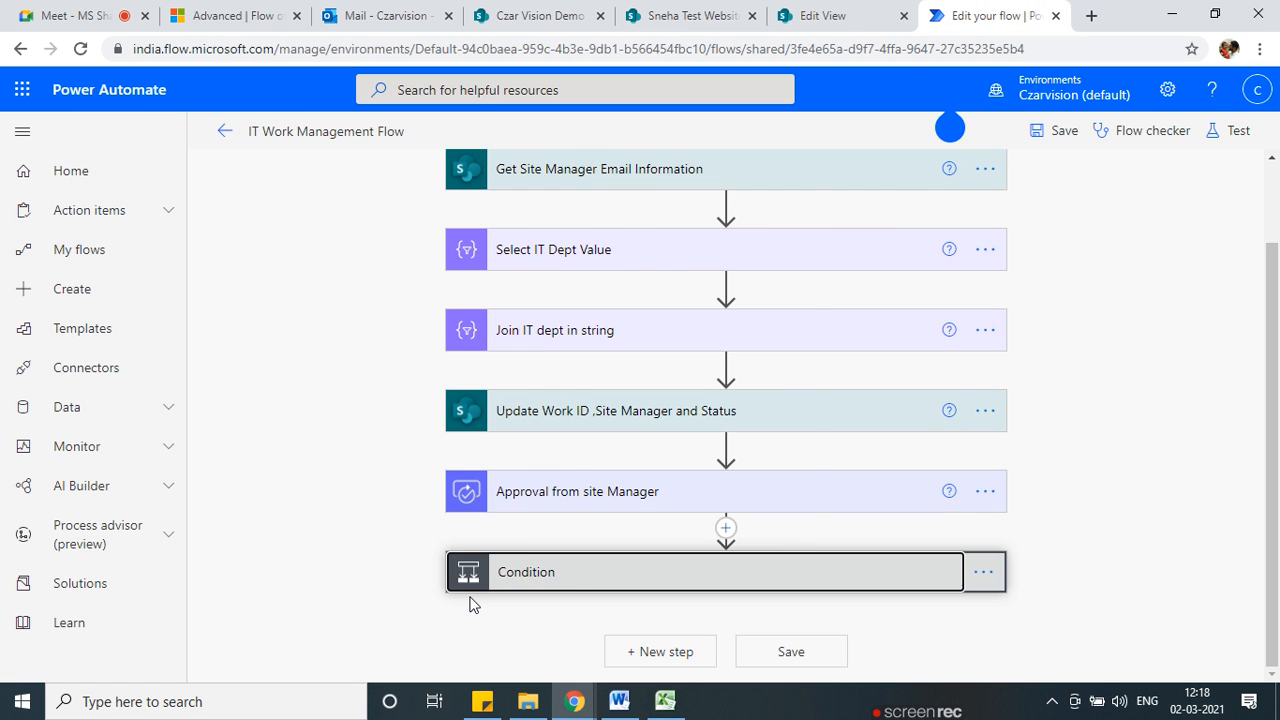
left_click(689, 572)
scroll(614, 572, "down", 3)
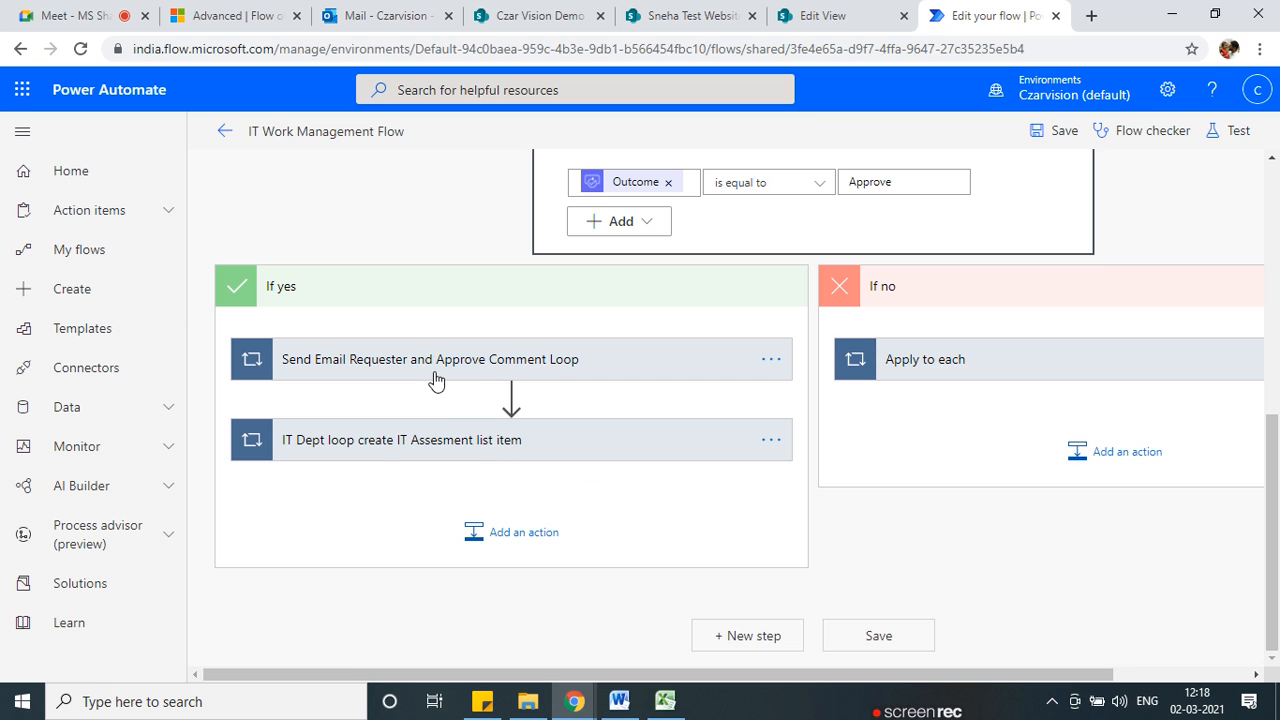
left_click(397, 442)
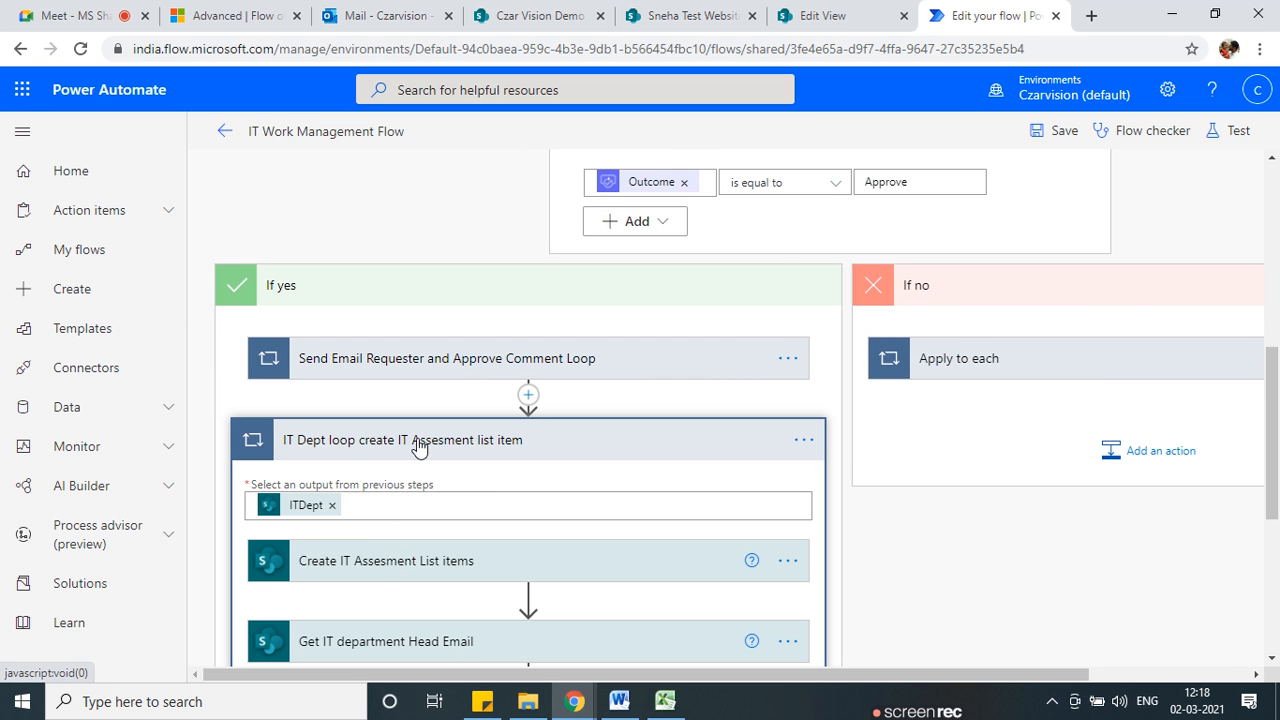
scroll(495, 576, "down", 1)
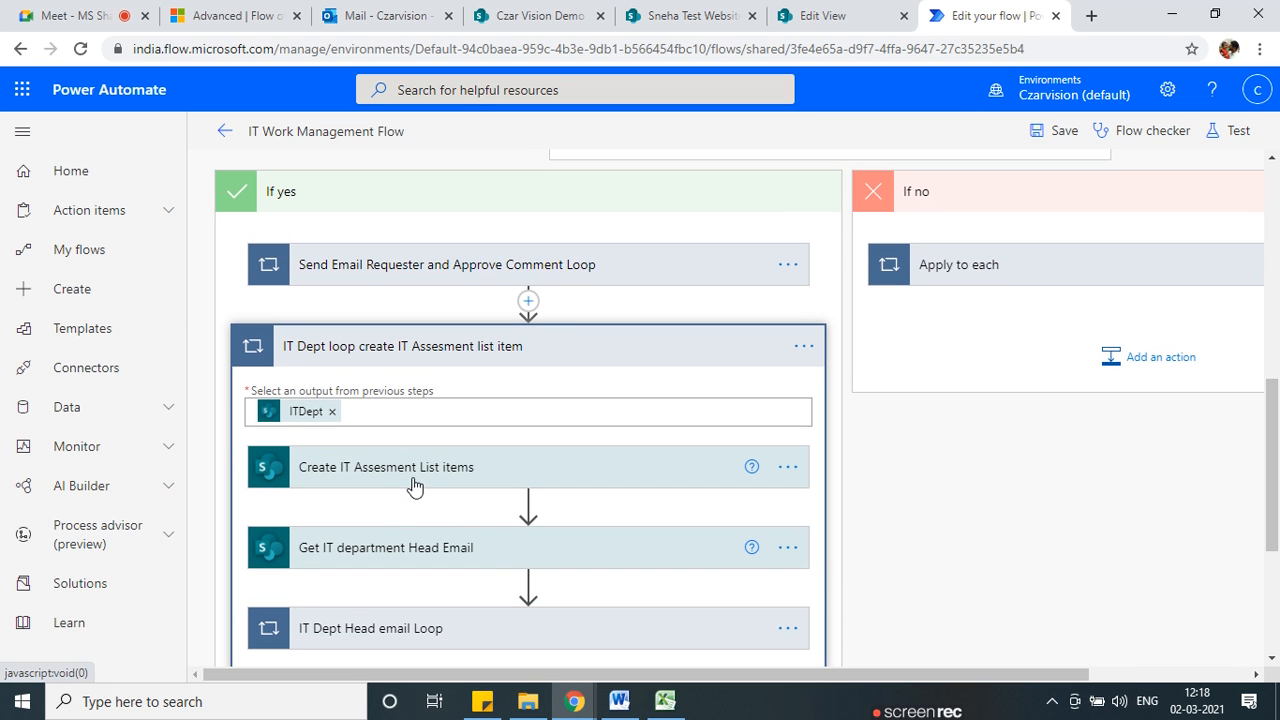
Expand the Create IT Assesment List items action with its advanced options and check its fields for ITDeptHead.
left_click(400, 486)
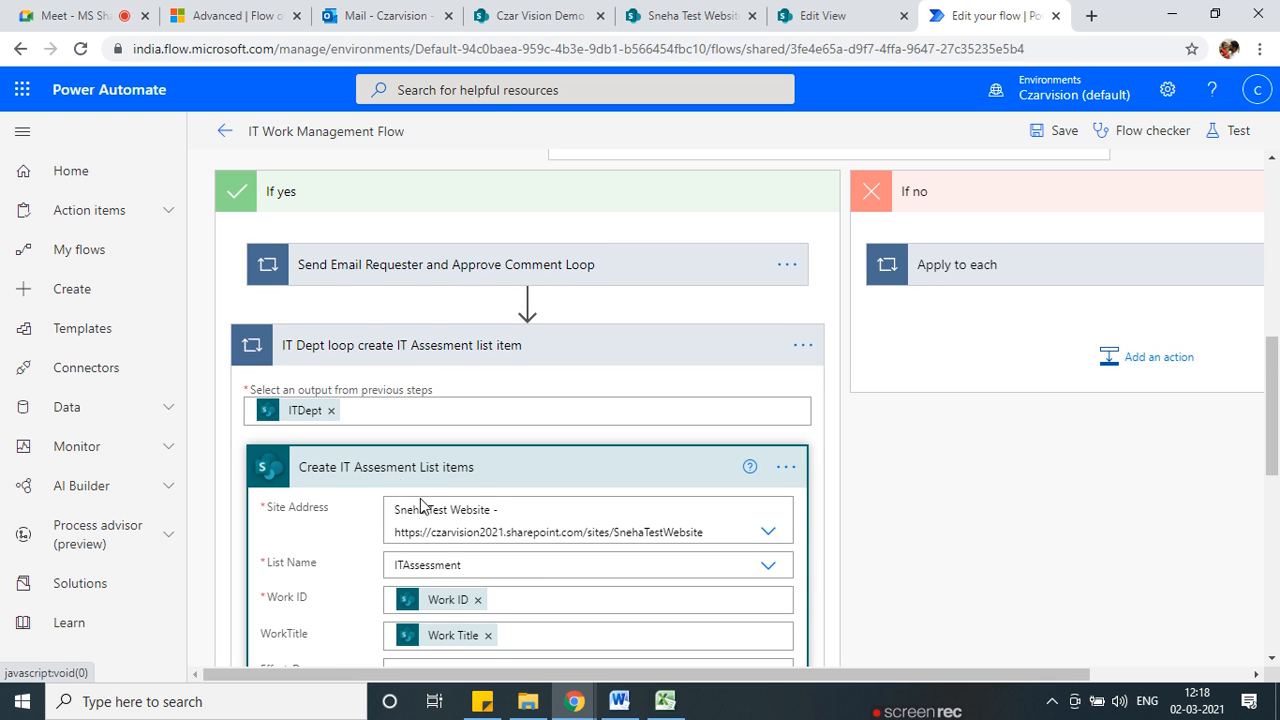
scroll(449, 537, "down", 2)
scroll(449, 537, "down", 2)
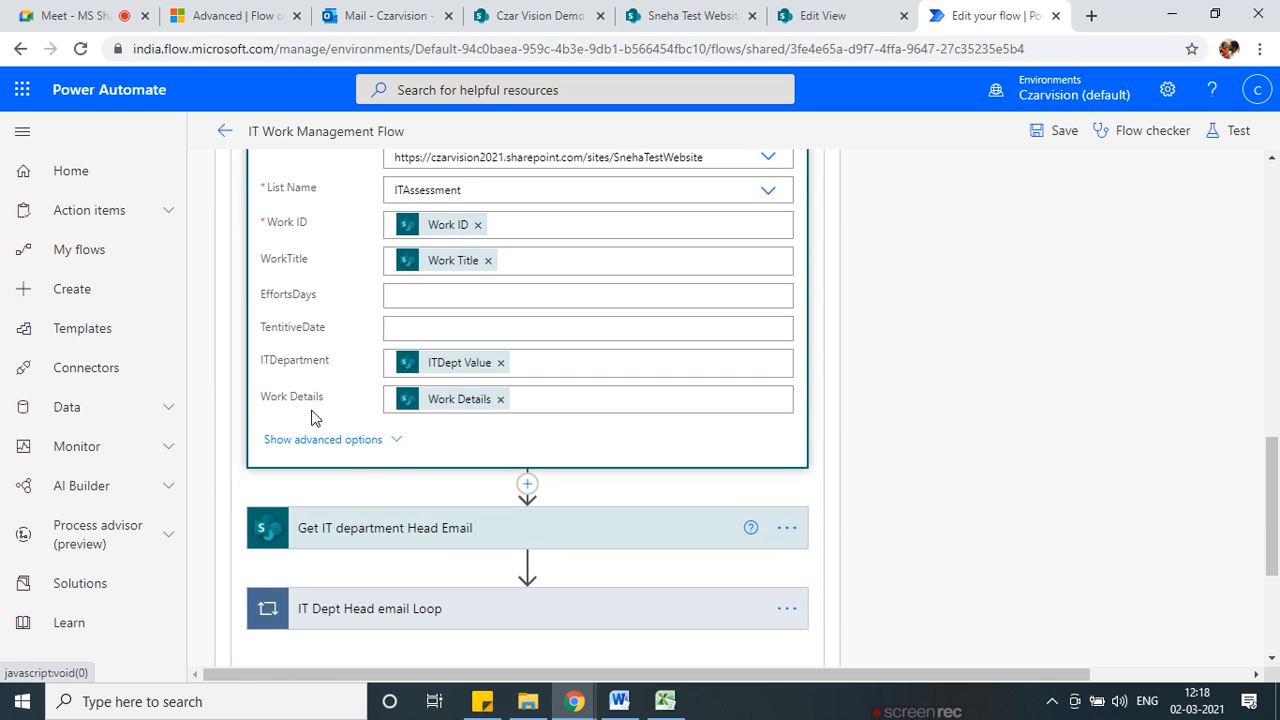
left_click(390, 442)
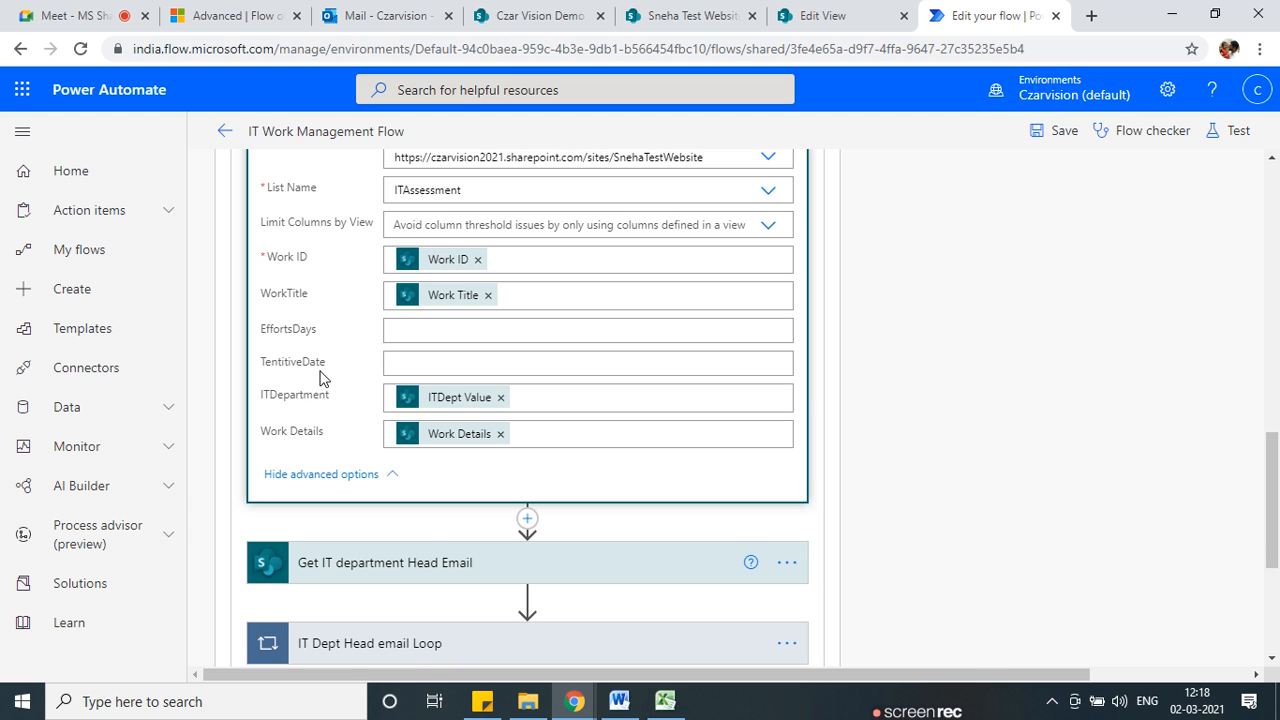
scroll(320, 378, "up", 1)
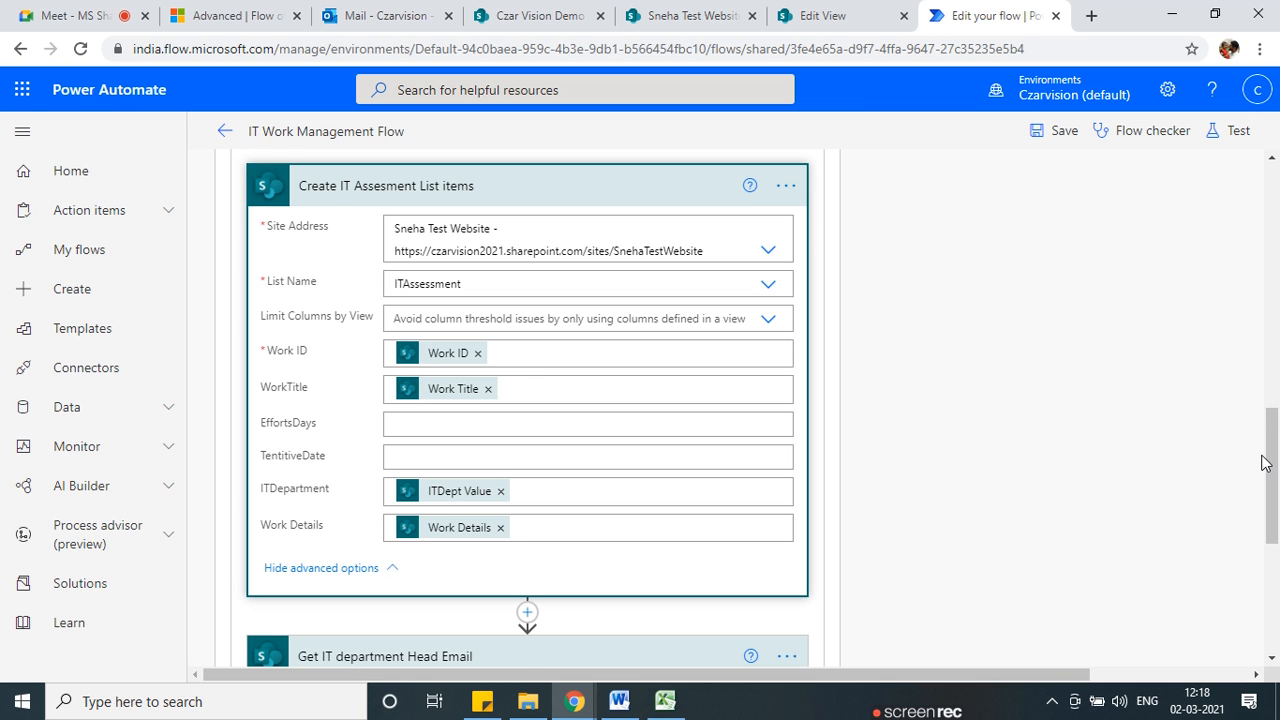
scroll(842, 427, "up", 5)
scroll(842, 427, "down", 5)
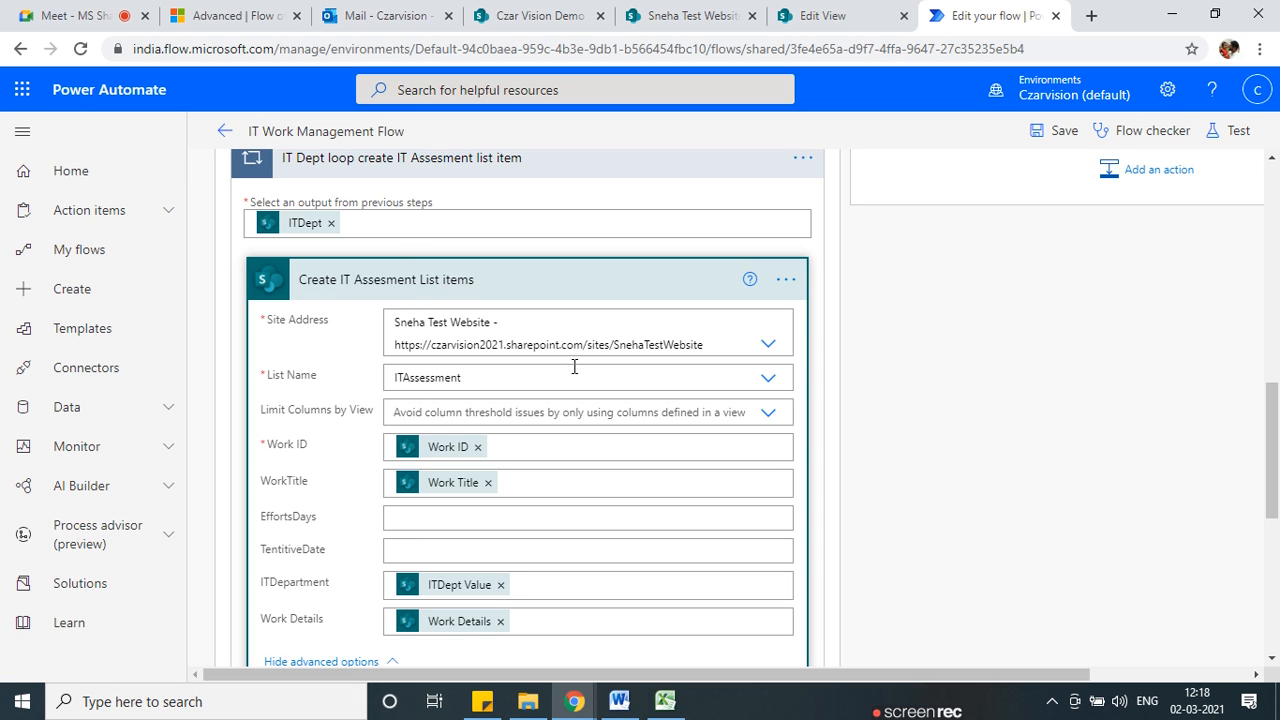
Switch to the ITAssessment list on the Sneha Test Website and recheck the ITDeptHead column.
left_click(668, 16)
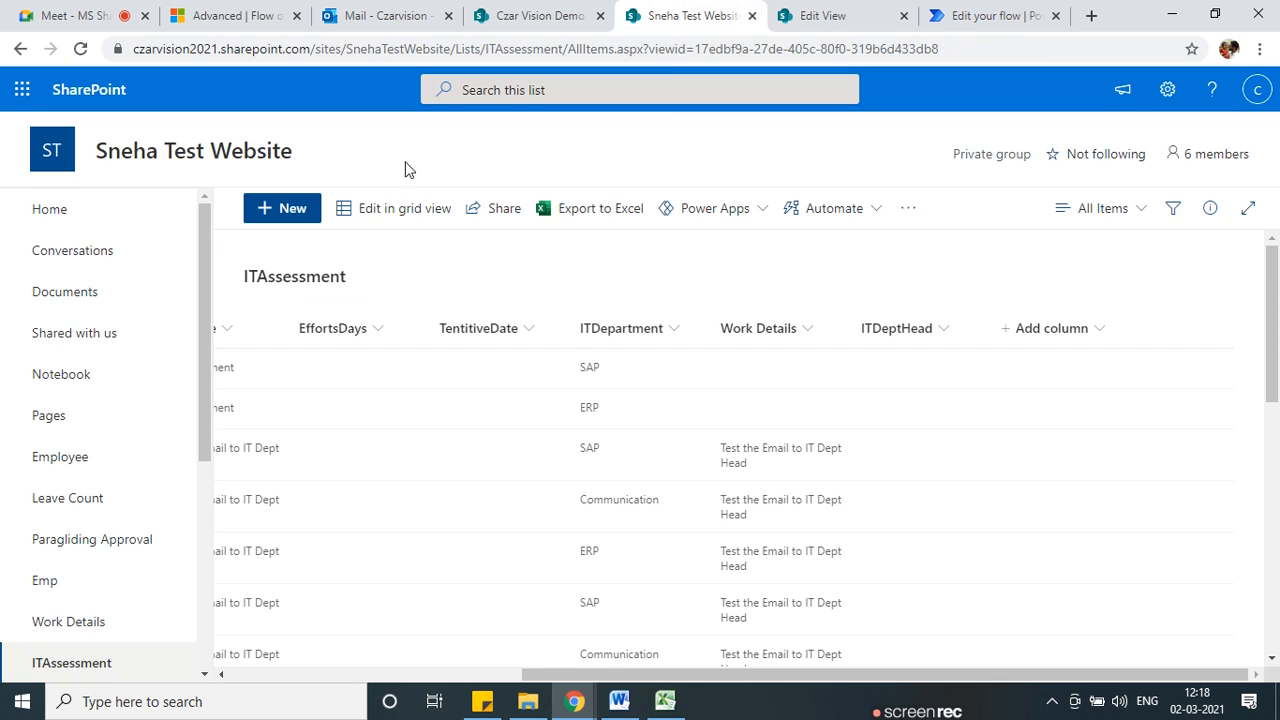
scroll(865, 418, "down", 2)
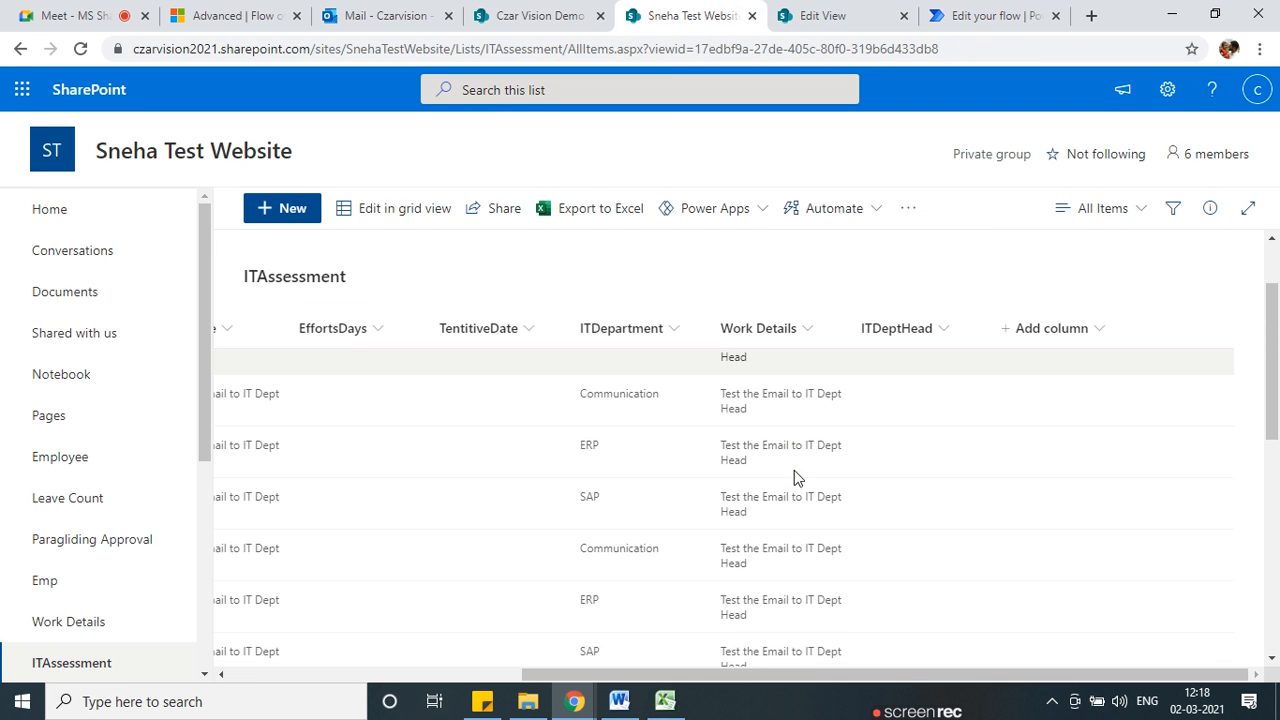
scroll(865, 418, "up", 2)
left_click_drag(823, 675, 958, 655)
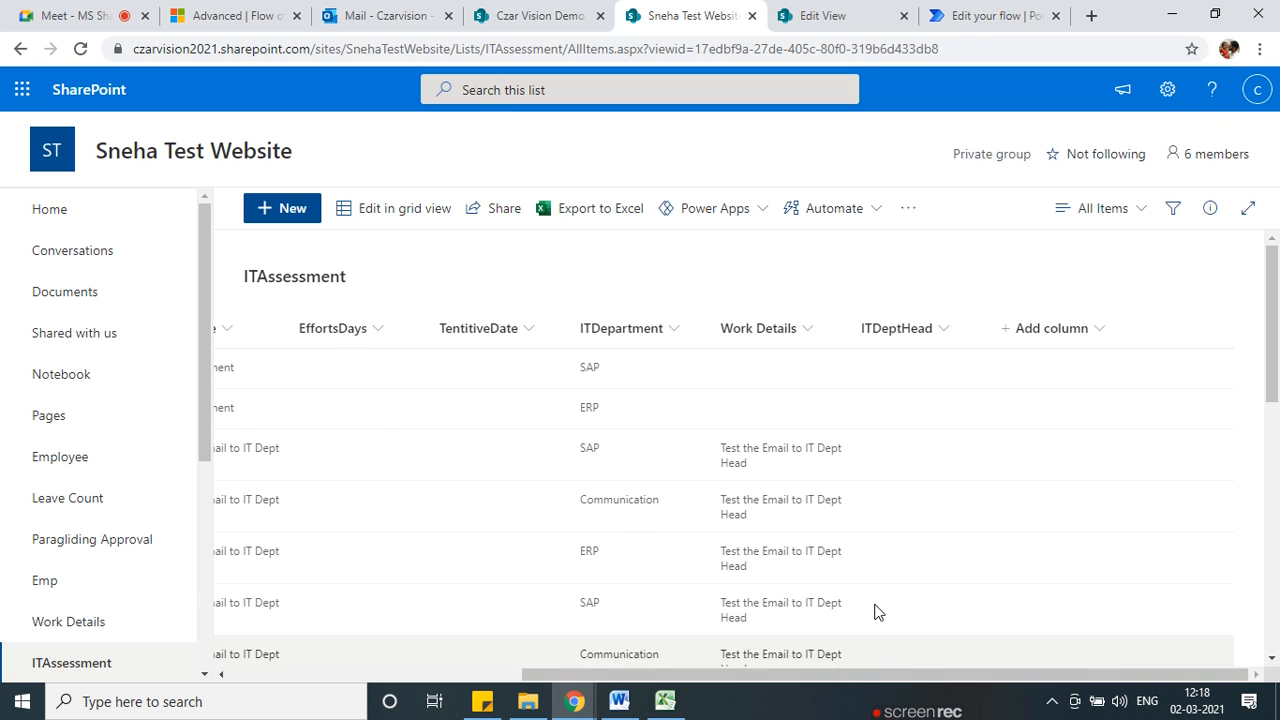
Go back to the flow and review the fields, available commands and connections of the Create IT Assesment List items action.
left_click(981, 20)
scroll(917, 489, "up", 1)
scroll(918, 494, "up", 10)
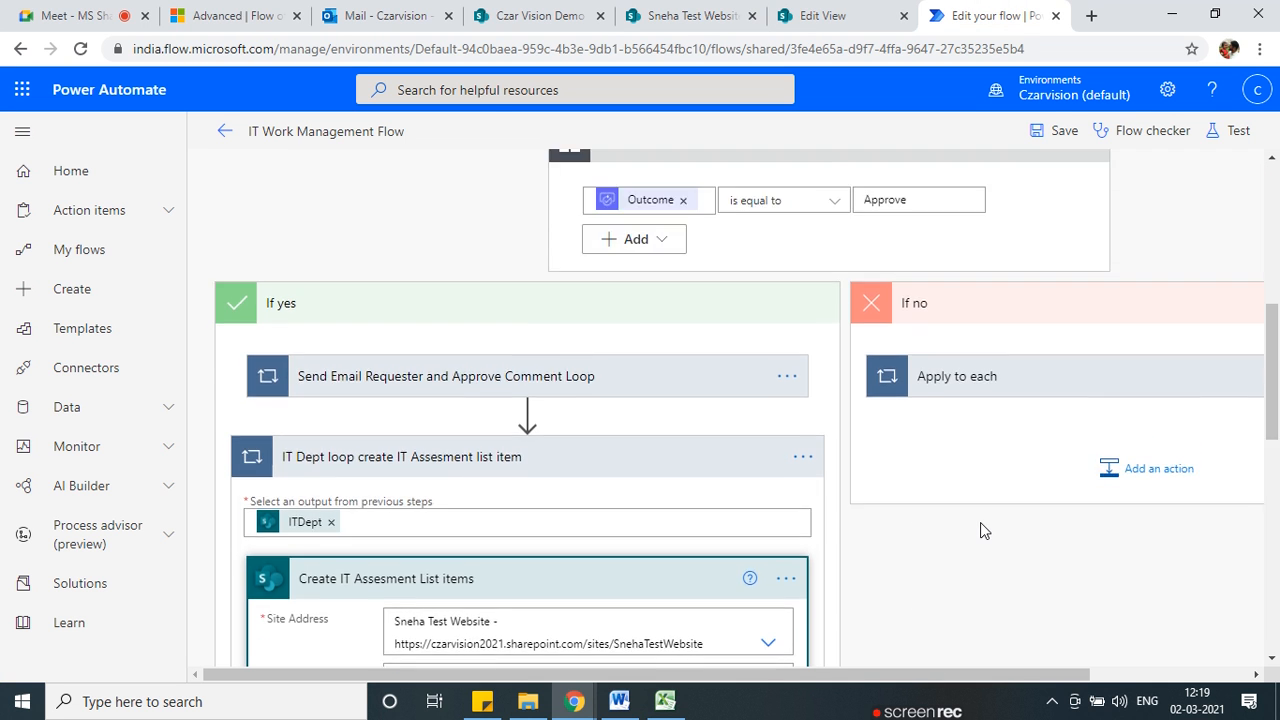
scroll(770, 480, "down", 3)
scroll(779, 489, "down", 6)
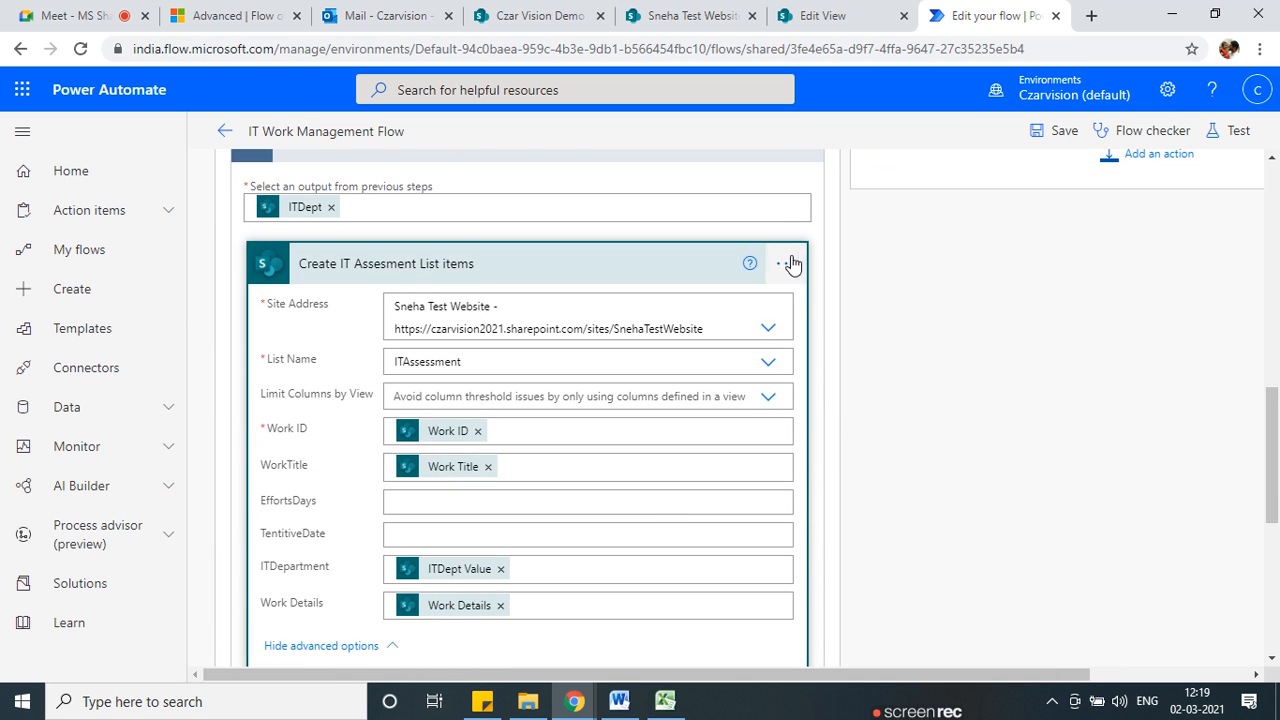
left_click(783, 263)
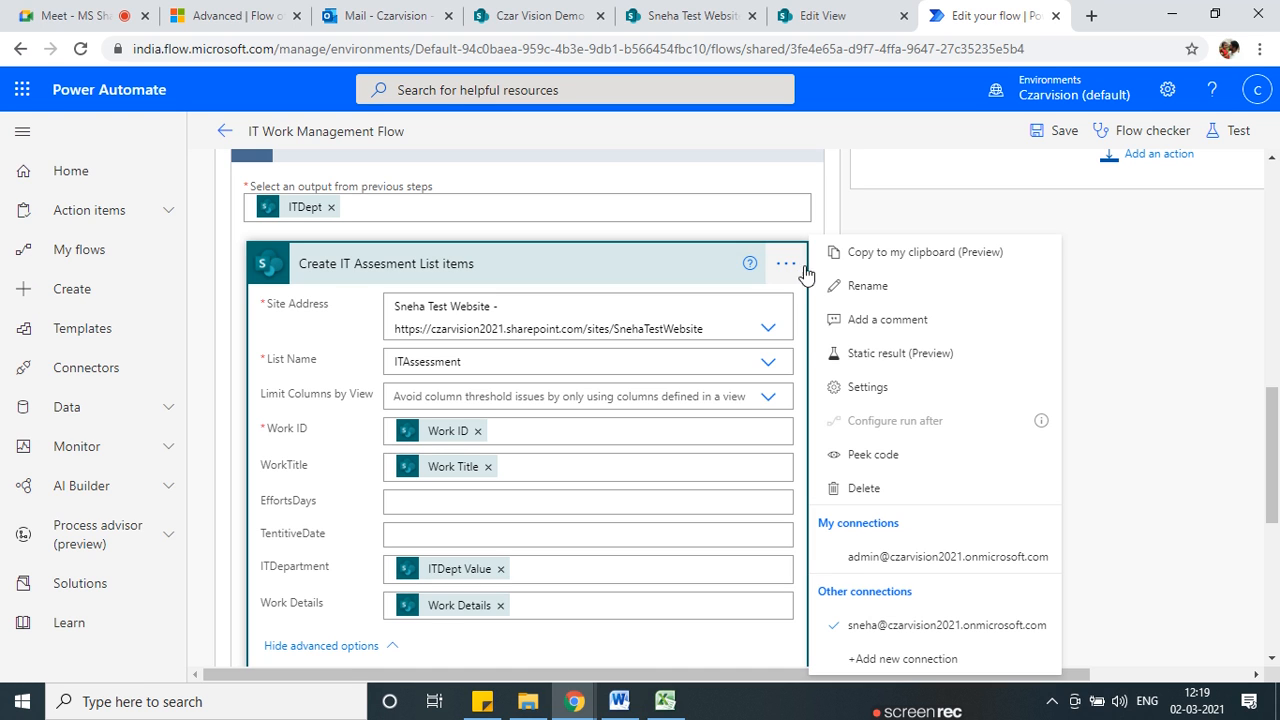
scroll(1150, 400, "down", 1)
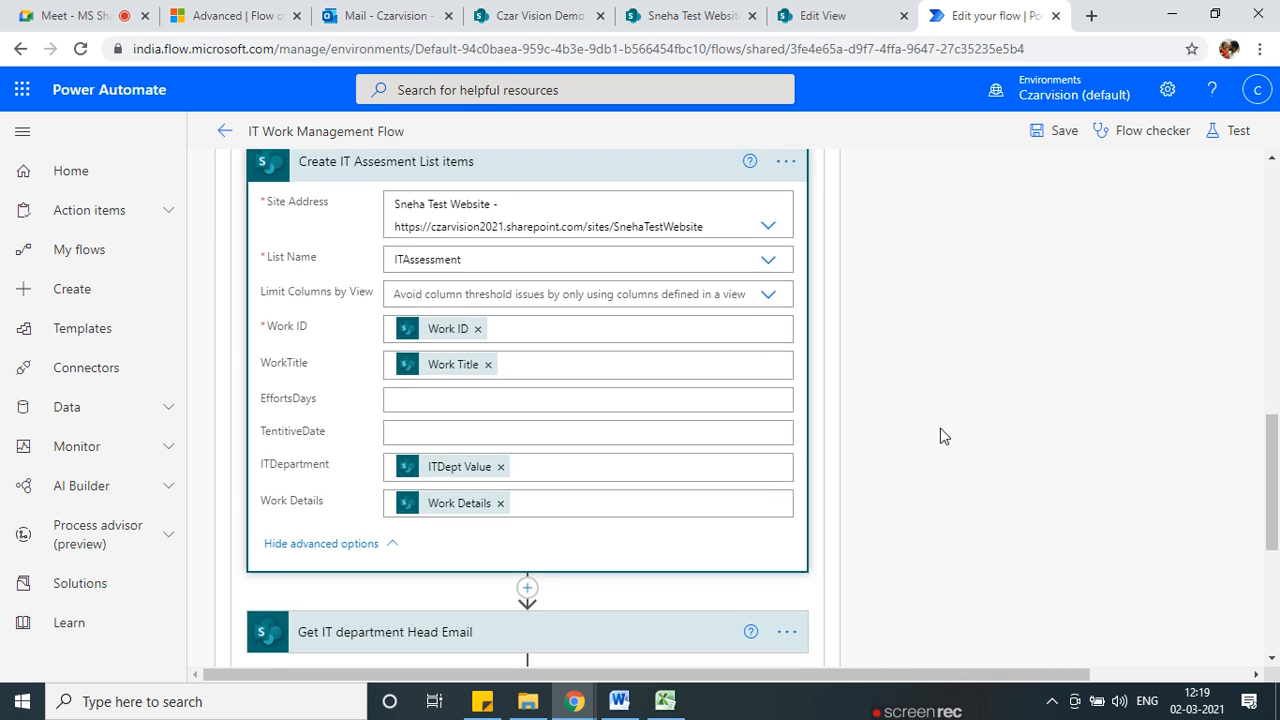
Expand the Get IT department Head Email action and the IT Dept Head email Loop to inspect their settings.
scroll(600, 500, "down", 3)
left_click(469, 365)
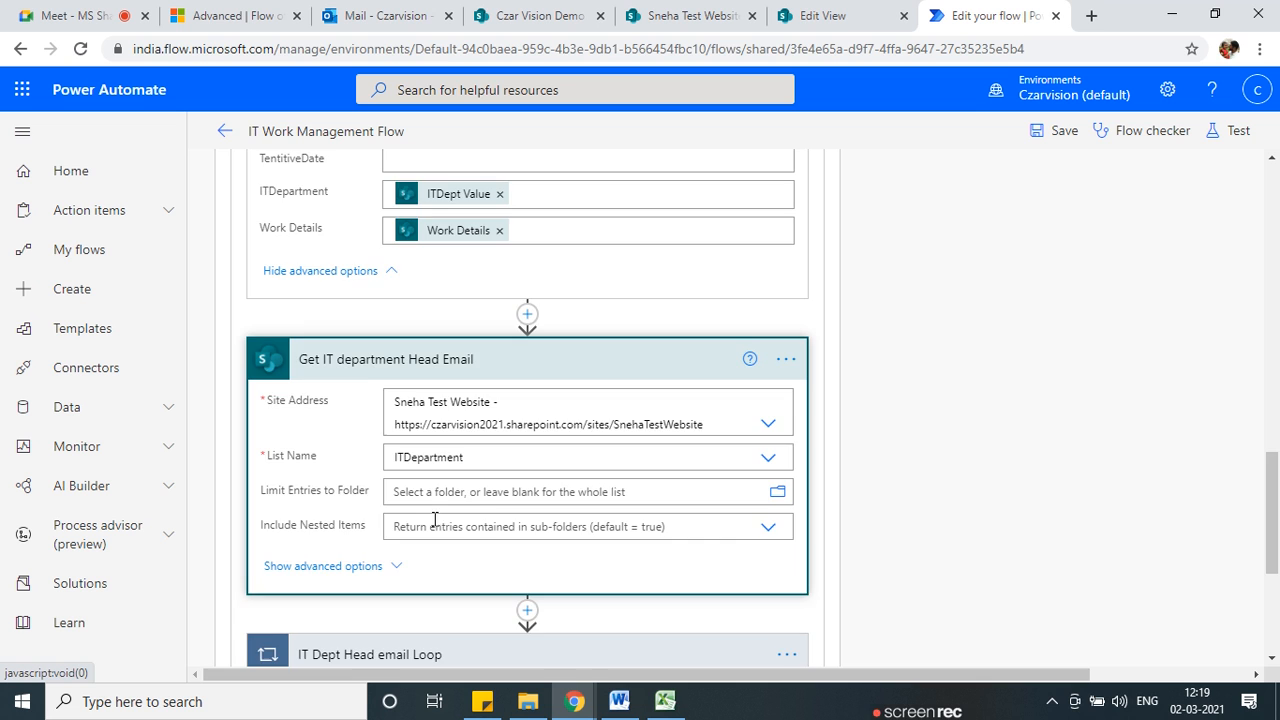
scroll(435, 520, "down", 3)
left_click(534, 383)
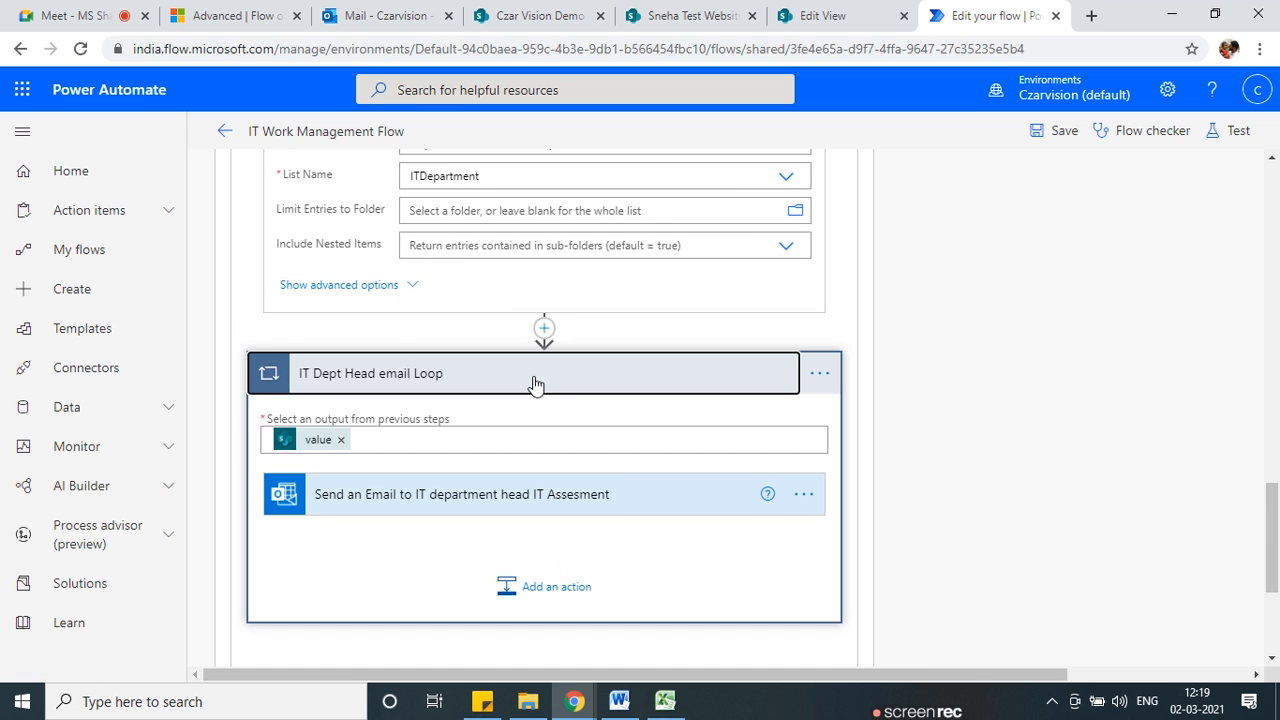
scroll(512, 568, "up", 3)
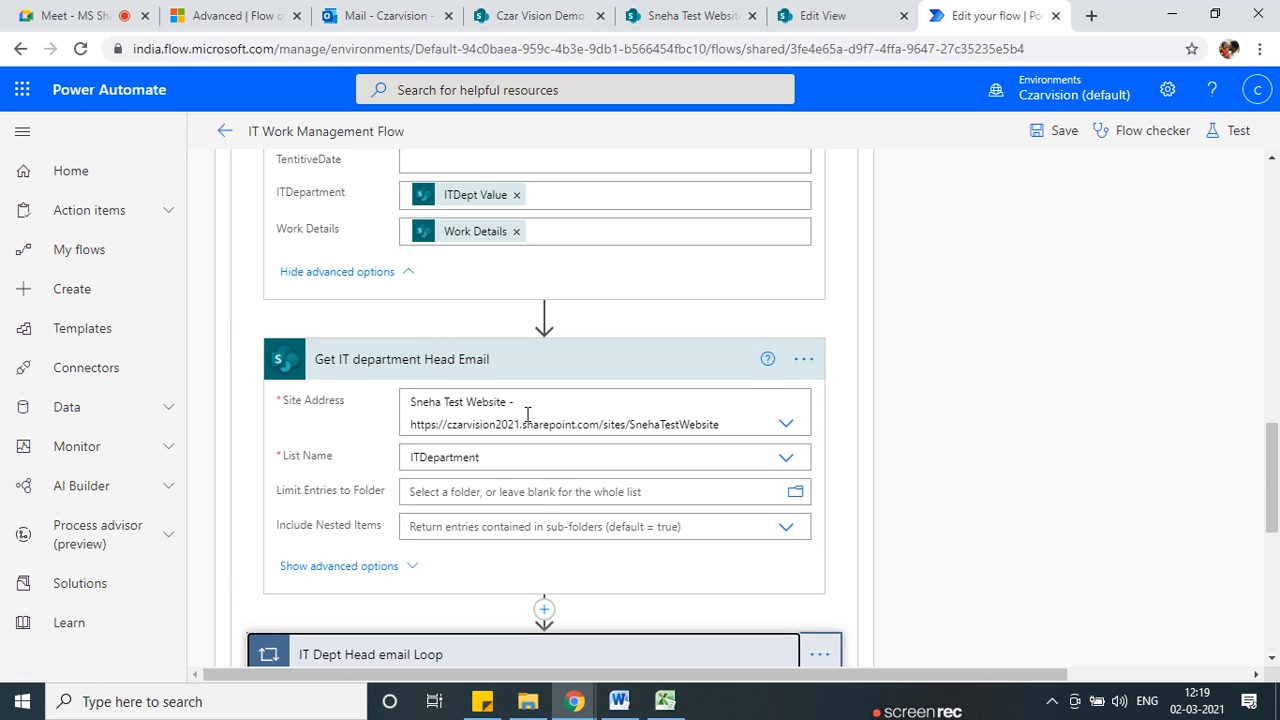
Switch to the Work Details list on the Czar Vision Demo site and review its status, site and IT Dept columns.
left_click(538, 15)
left_click_drag(973, 674, 703, 654)
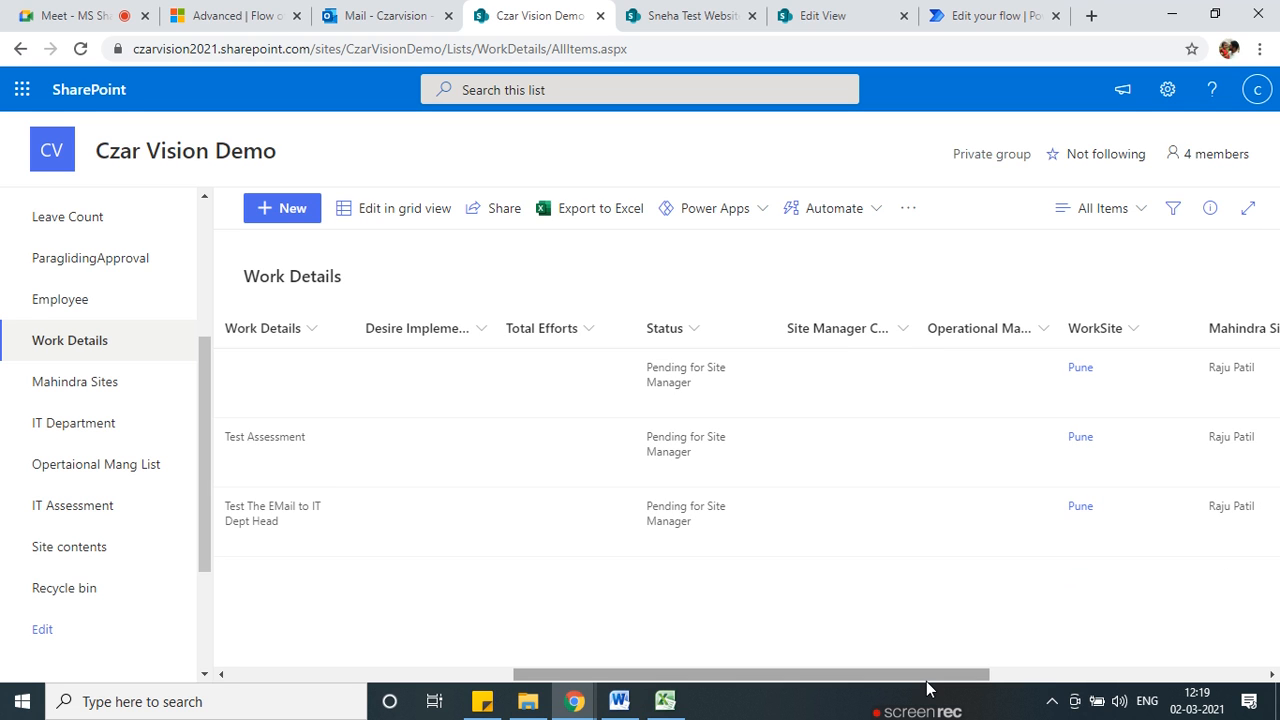
left_click_drag(928, 680, 1000, 680)
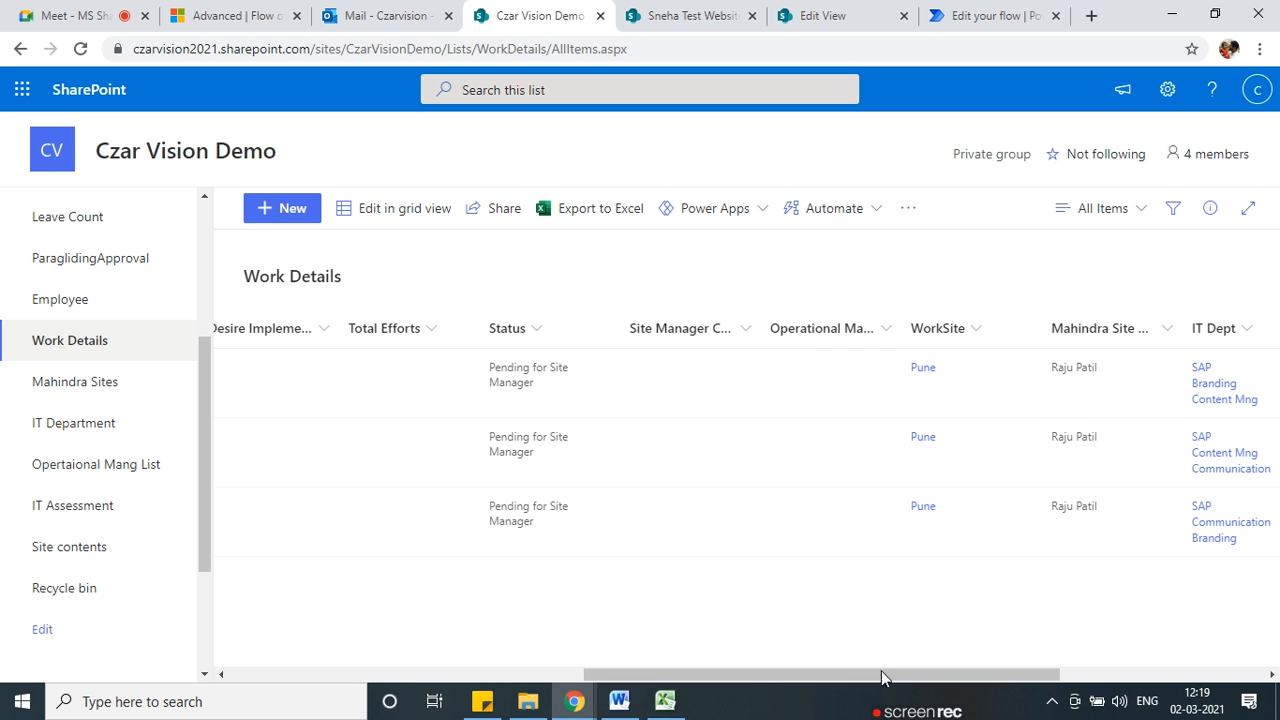
Check the last columns of the Work Details and ITAssessment lists, and return to the IT Work Management Flow.
left_click_drag(894, 683, 1092, 684)
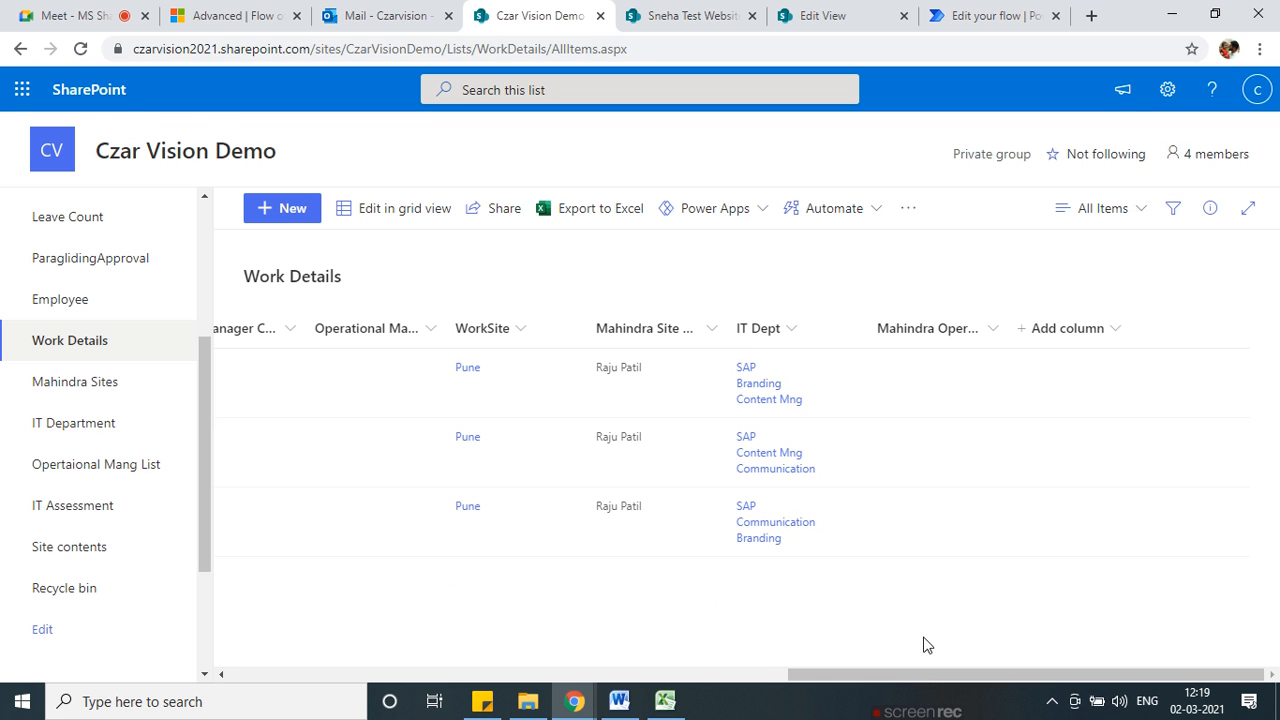
left_click(708, 10)
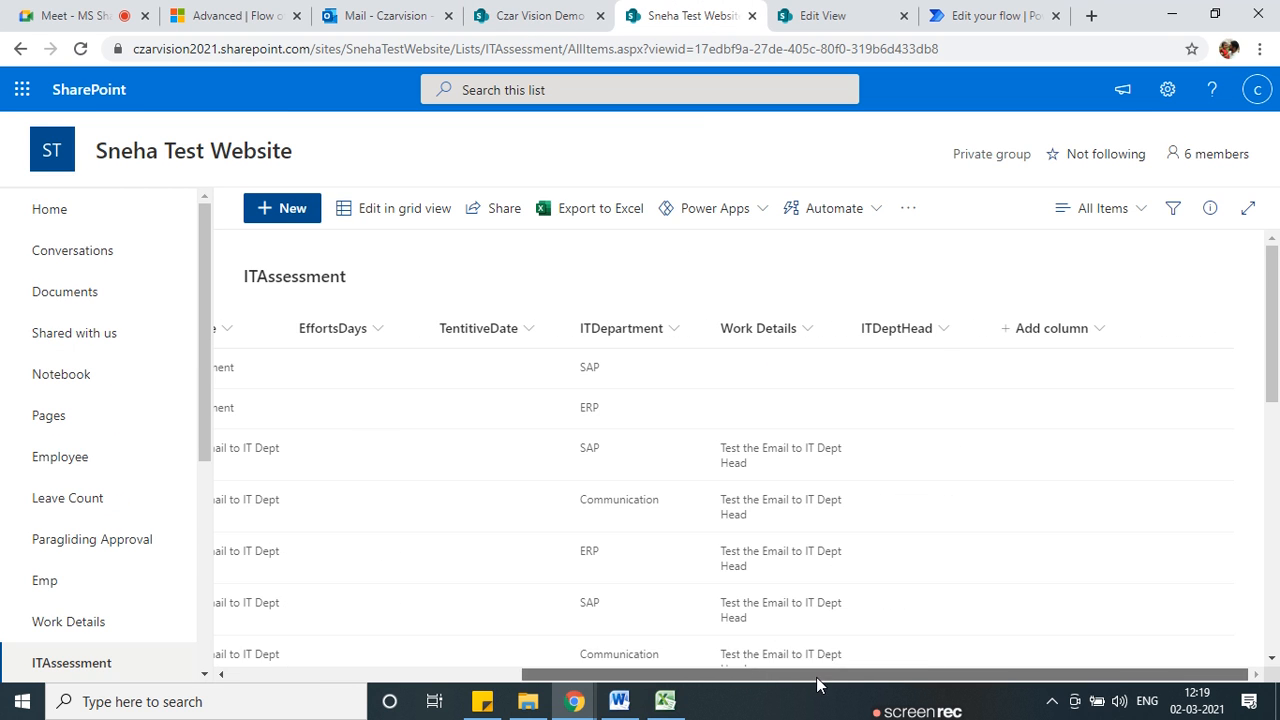
left_click(864, 24)
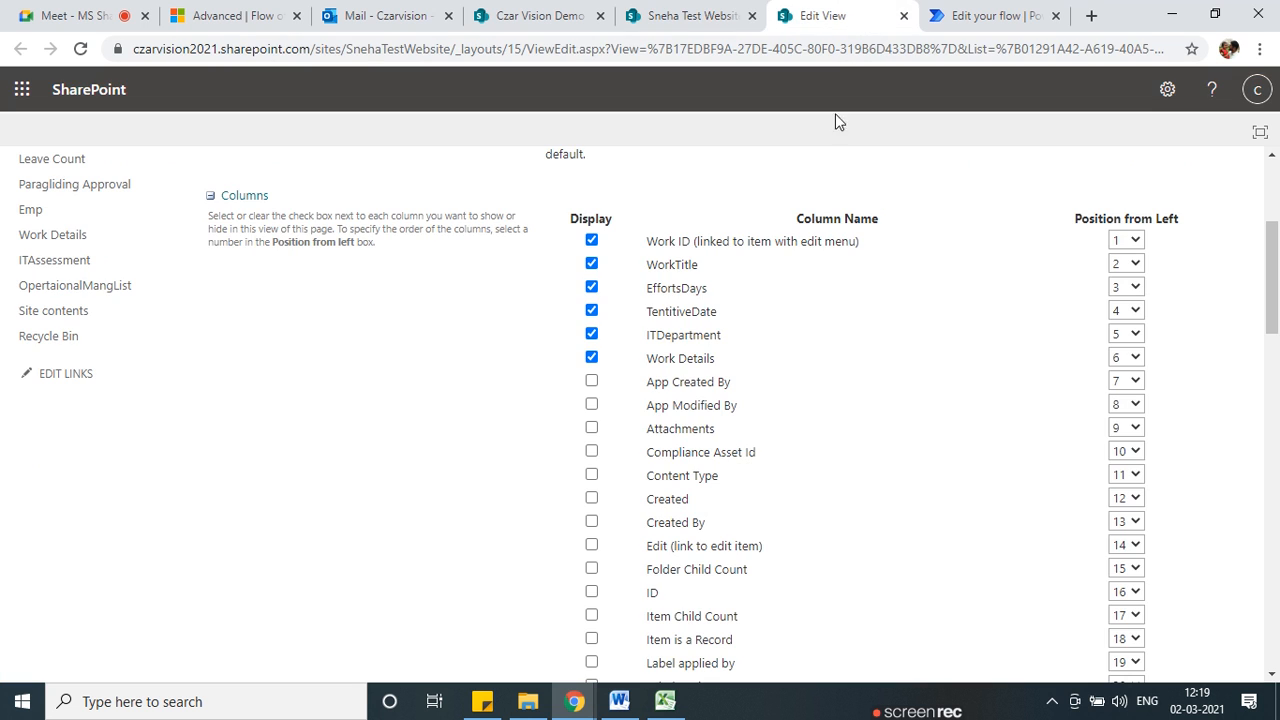
left_click(960, 12)
scroll(445, 362, "down", 2)
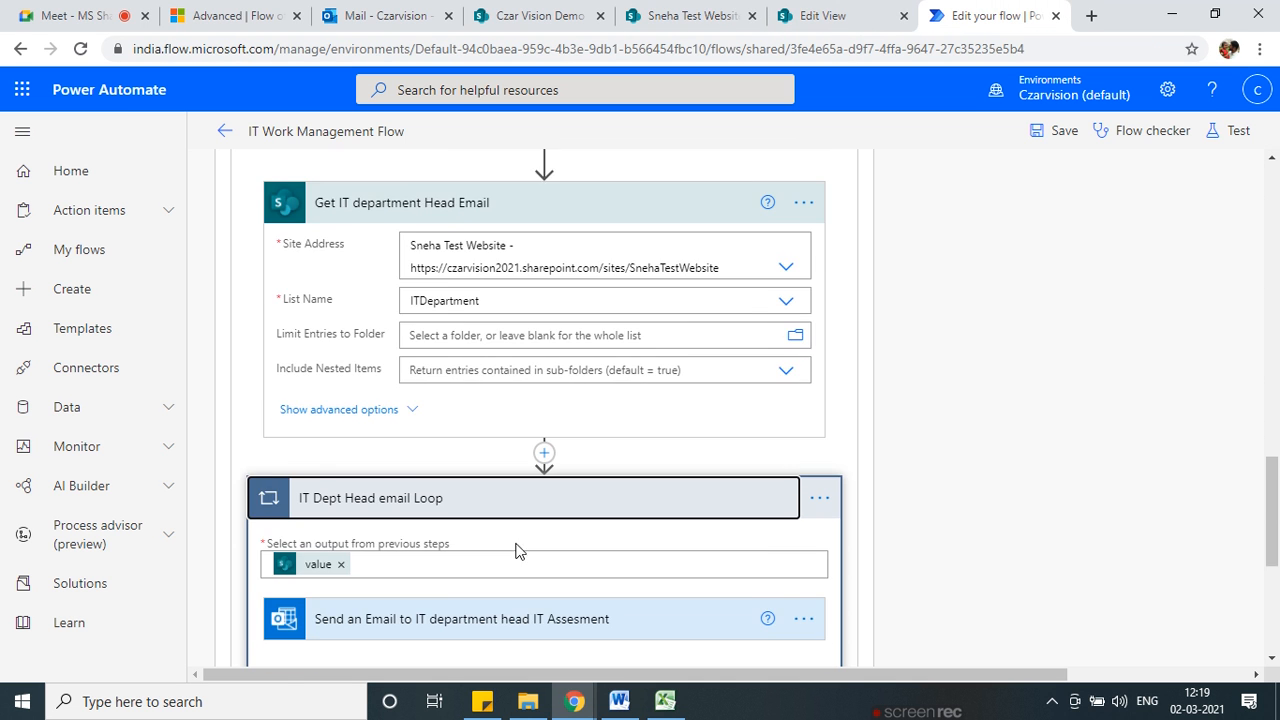
scroll(517, 551, "up", 9)
scroll(465, 563, "up", 3)
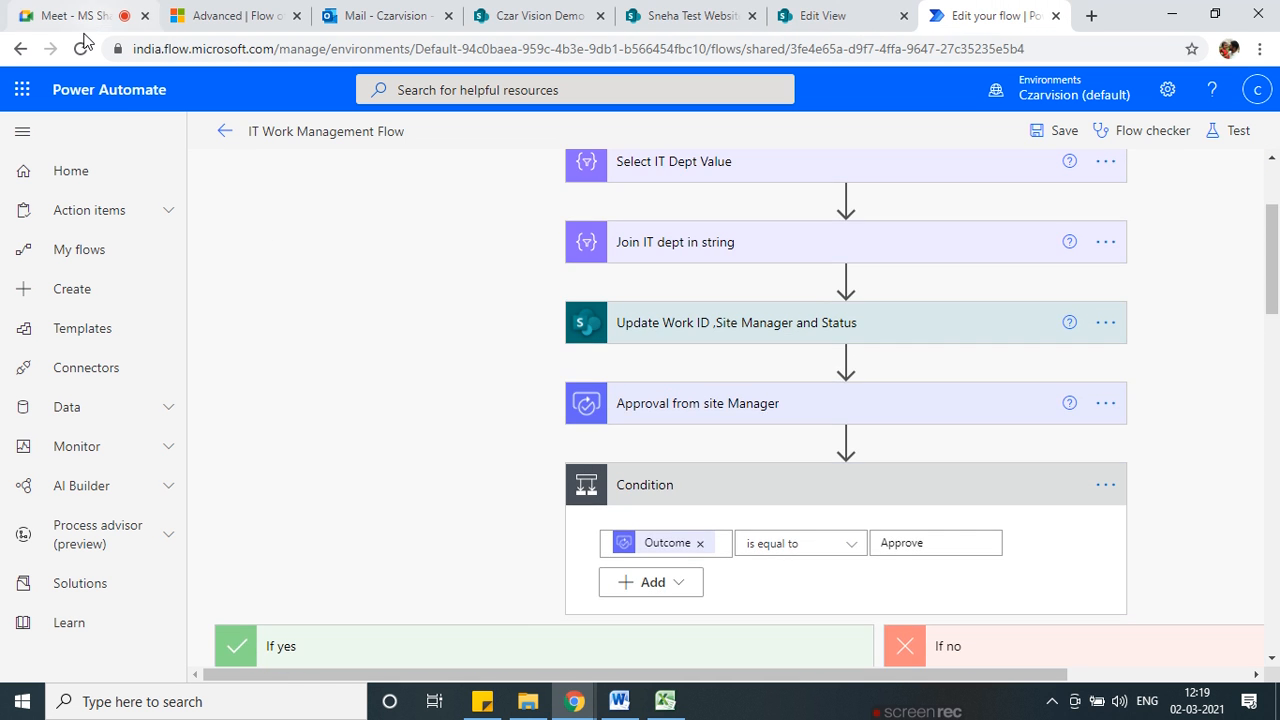
Reload the flow editor, leave the page despite the flow errors, and reopen IT Work Management Flow for editing from the flows shared with me.
left_click(81, 49)
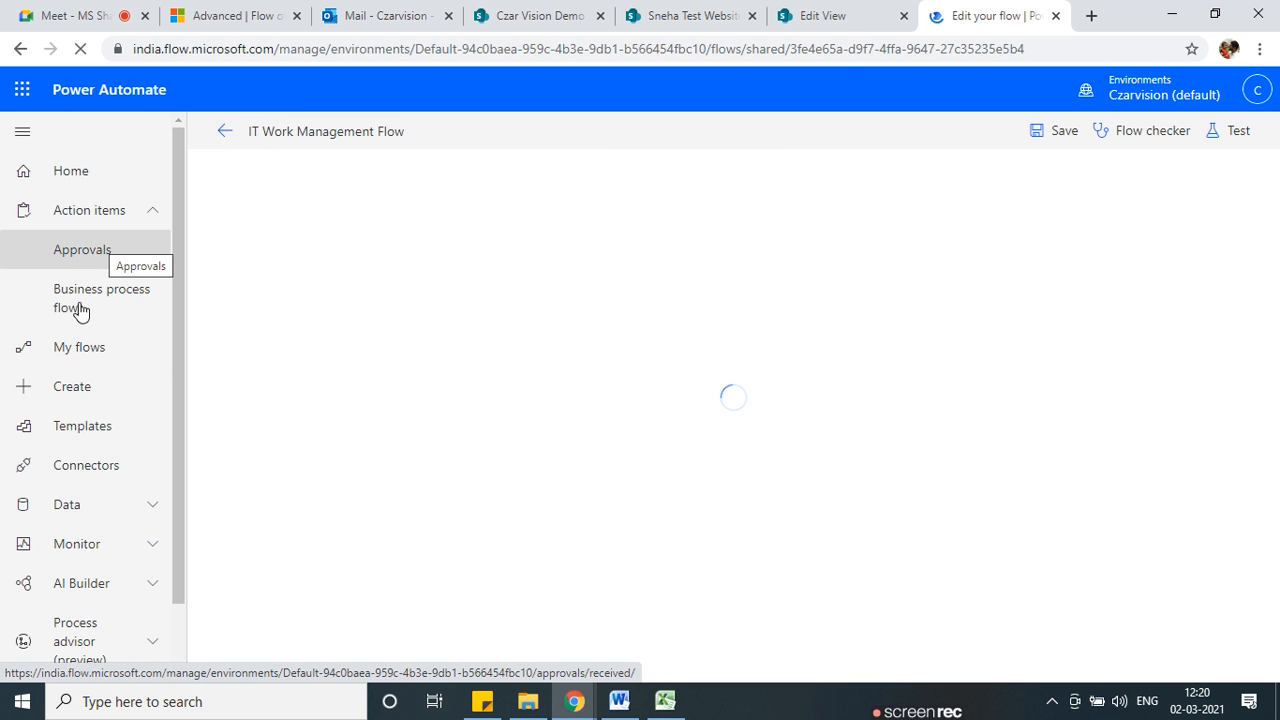
left_click(80, 346)
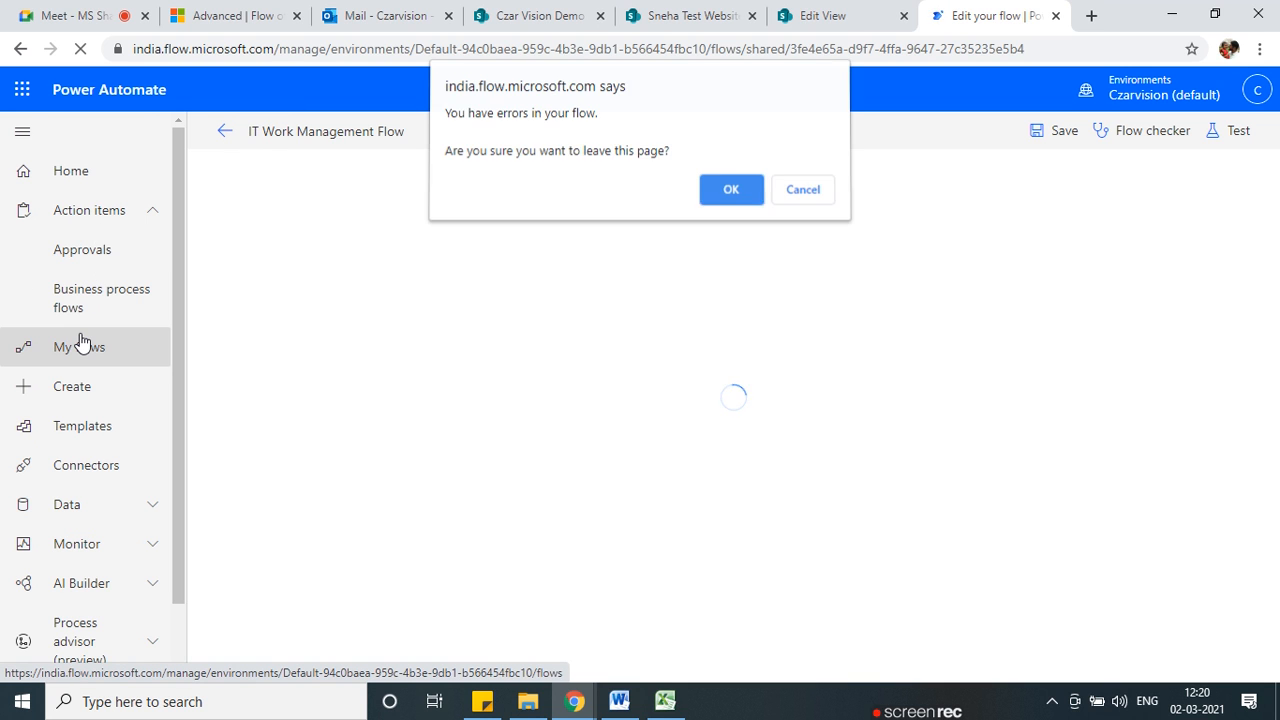
left_click(736, 198)
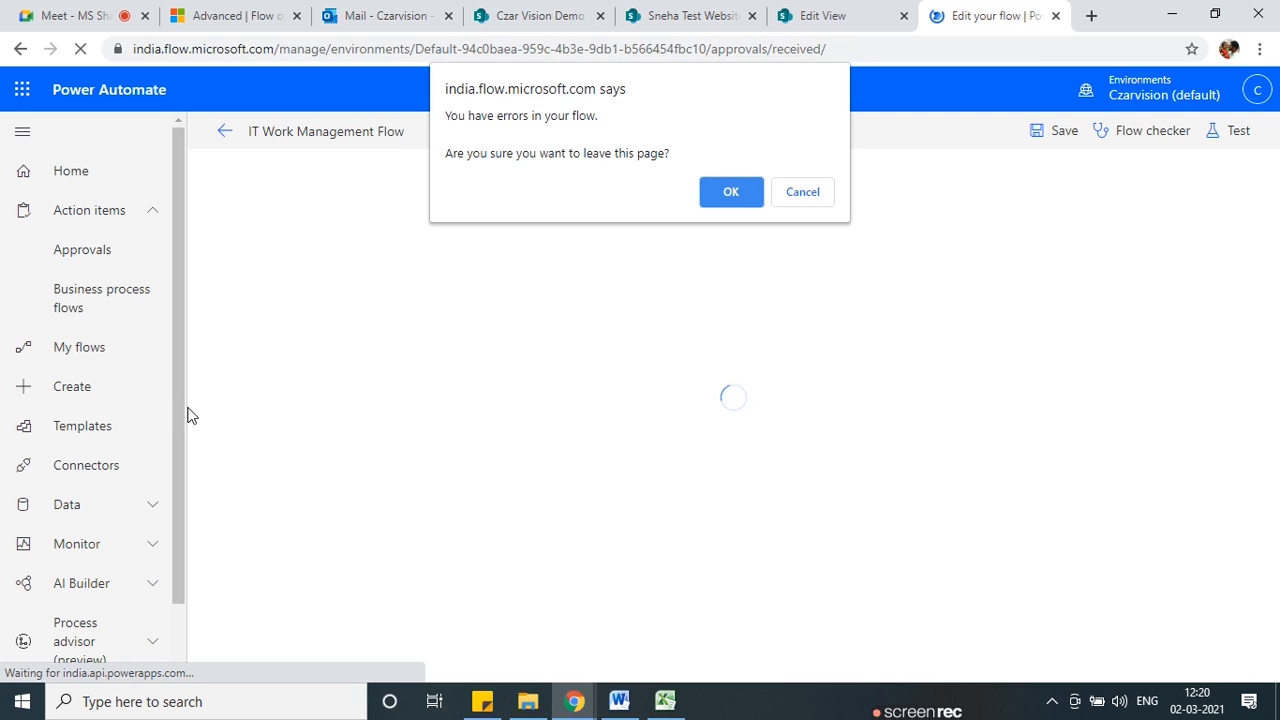
left_click(710, 199)
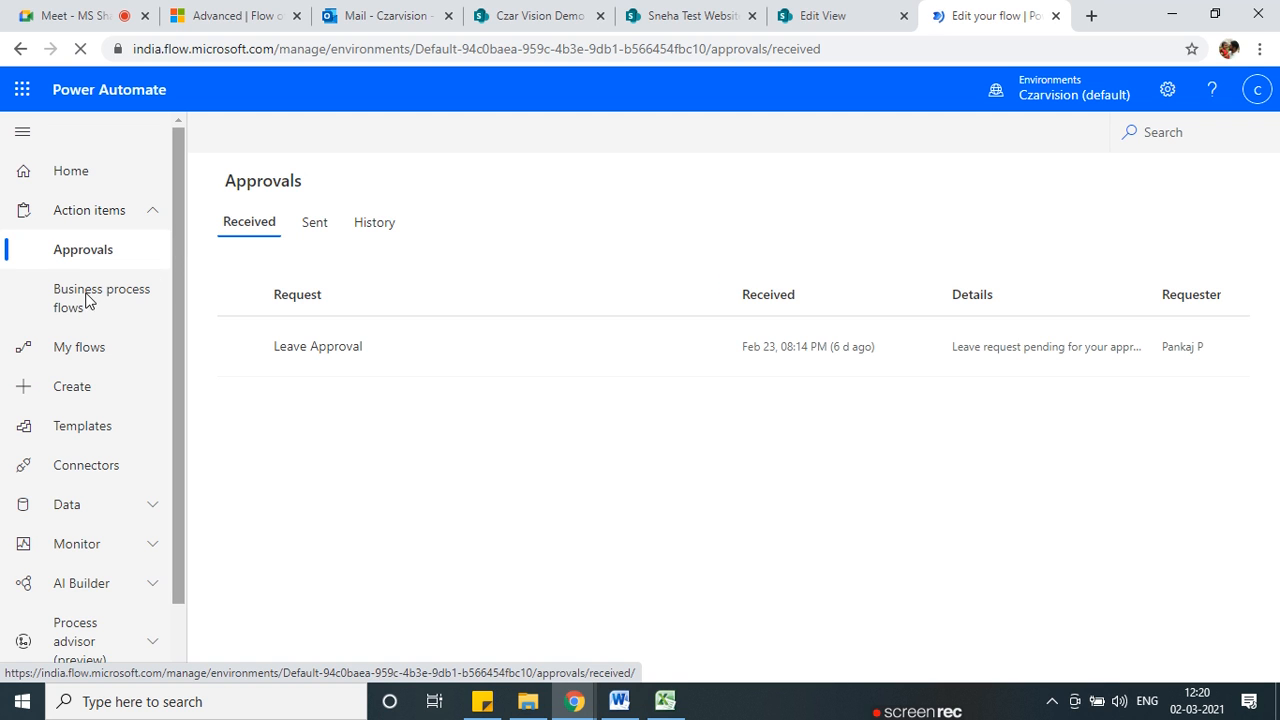
left_click(72, 347)
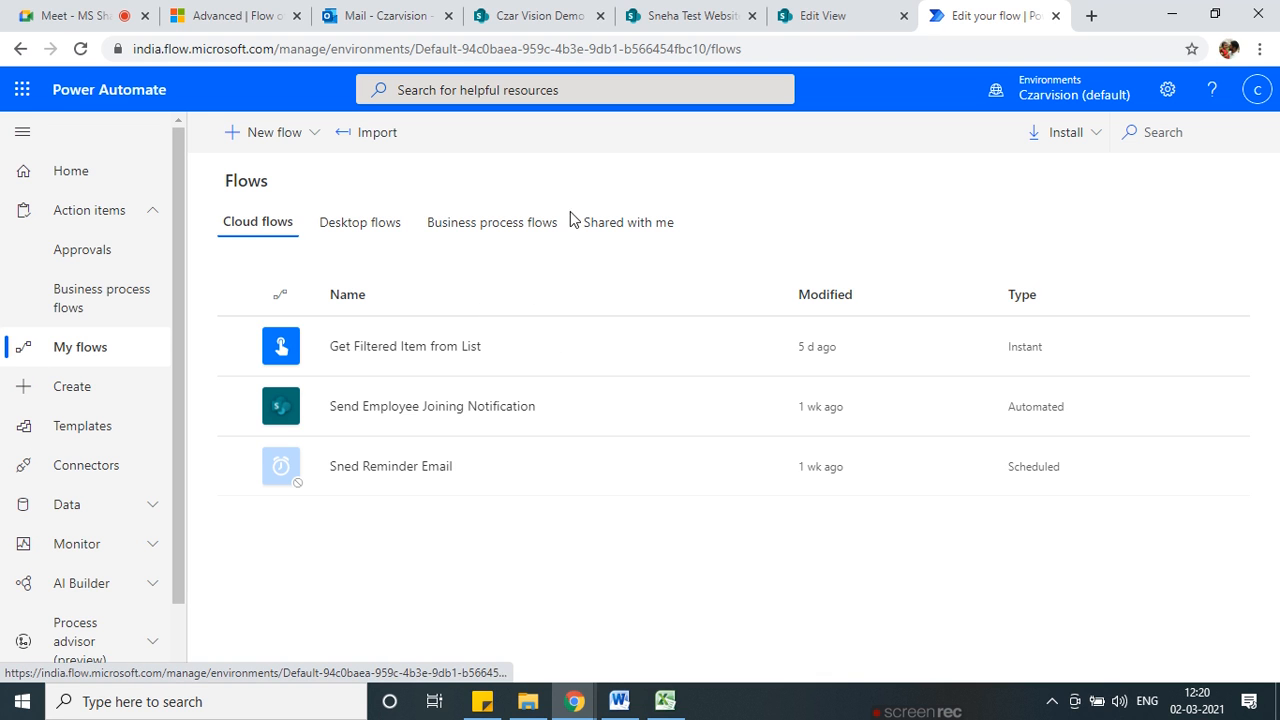
left_click(608, 232)
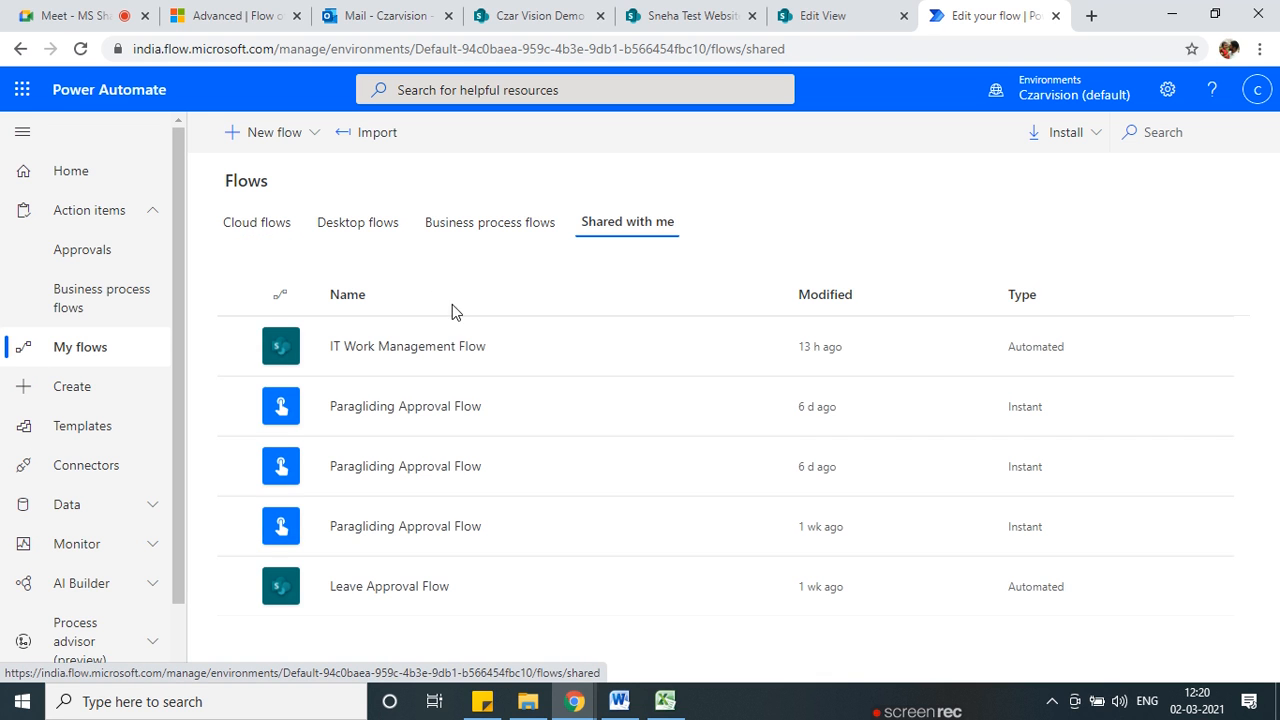
left_click(694, 348)
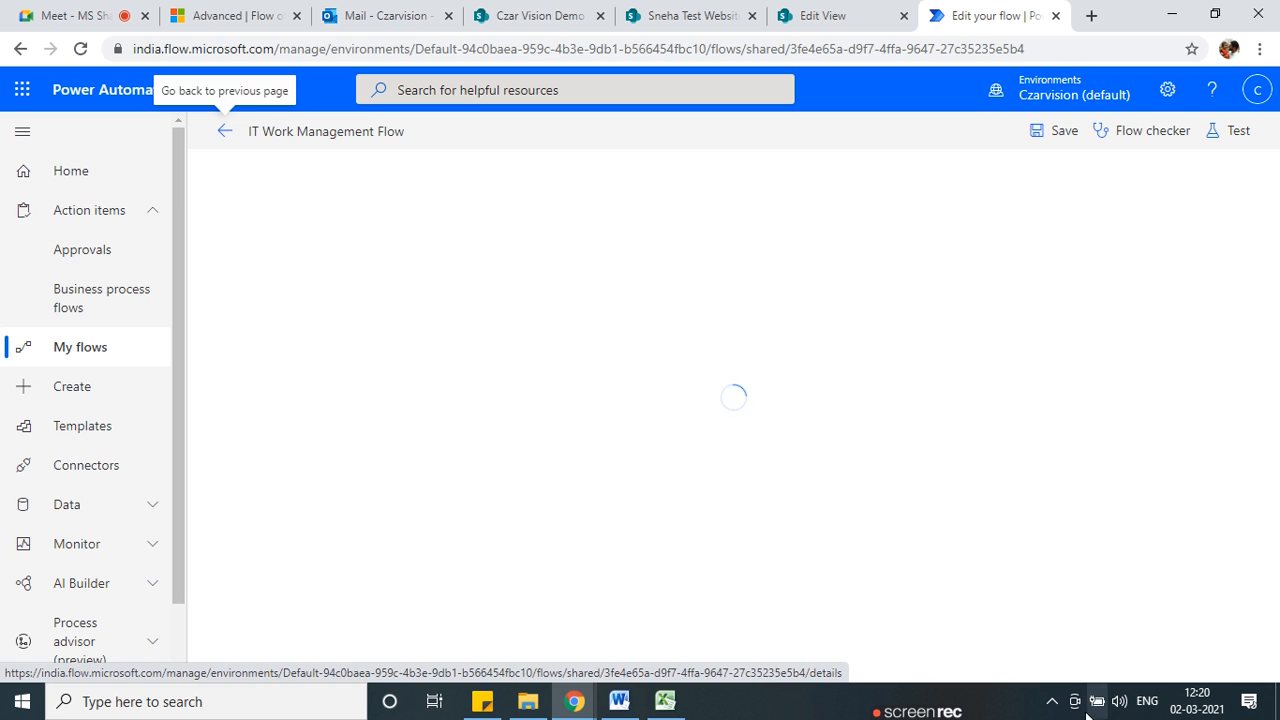
left_click(1053, 703)
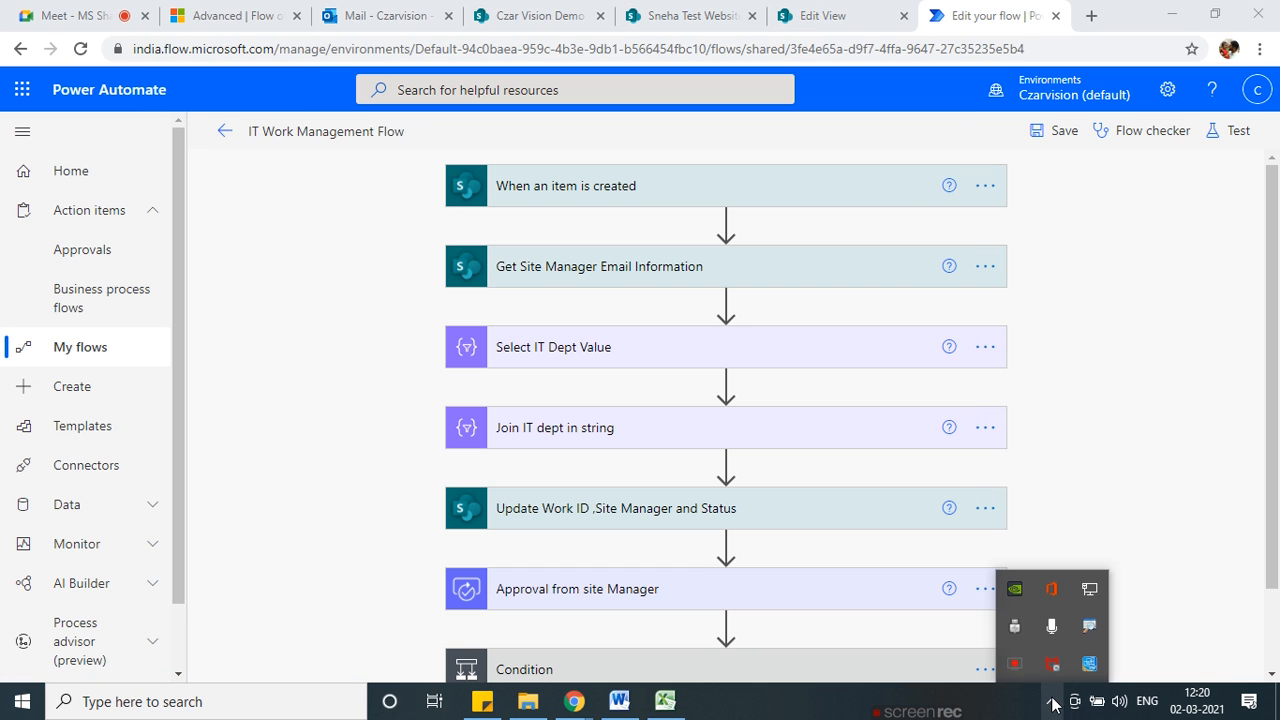
left_click(843, 491)
Expand the Condition and, in its If yes branch, the approval comment loop and the IT Dept loop create IT Assesment list item.
scroll(848, 470, "down", 1)
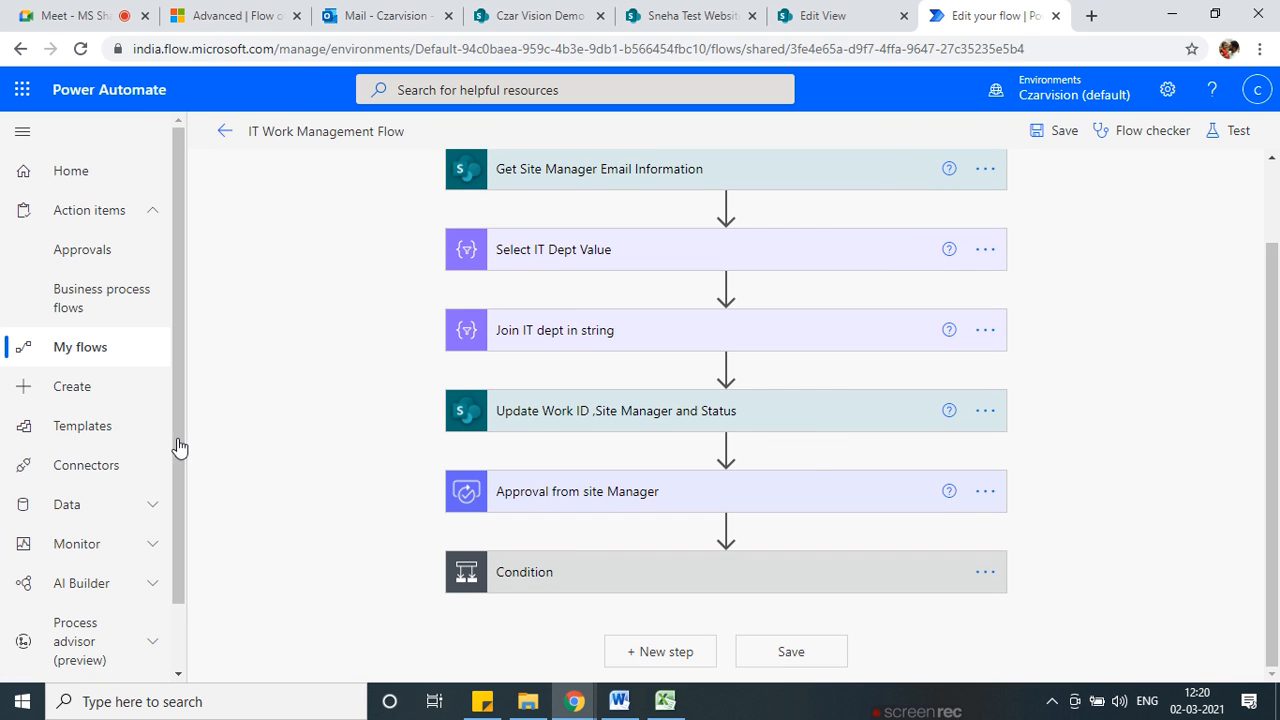
left_click(597, 586)
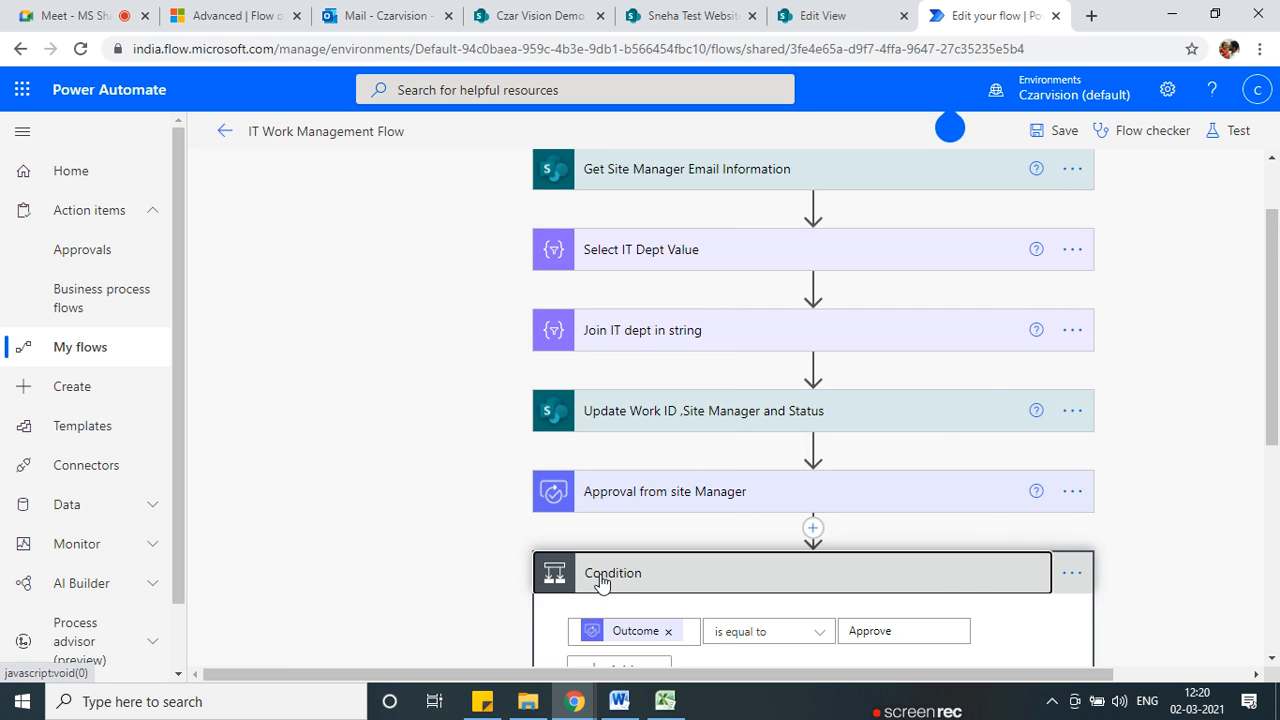
scroll(603, 532, "down", 4)
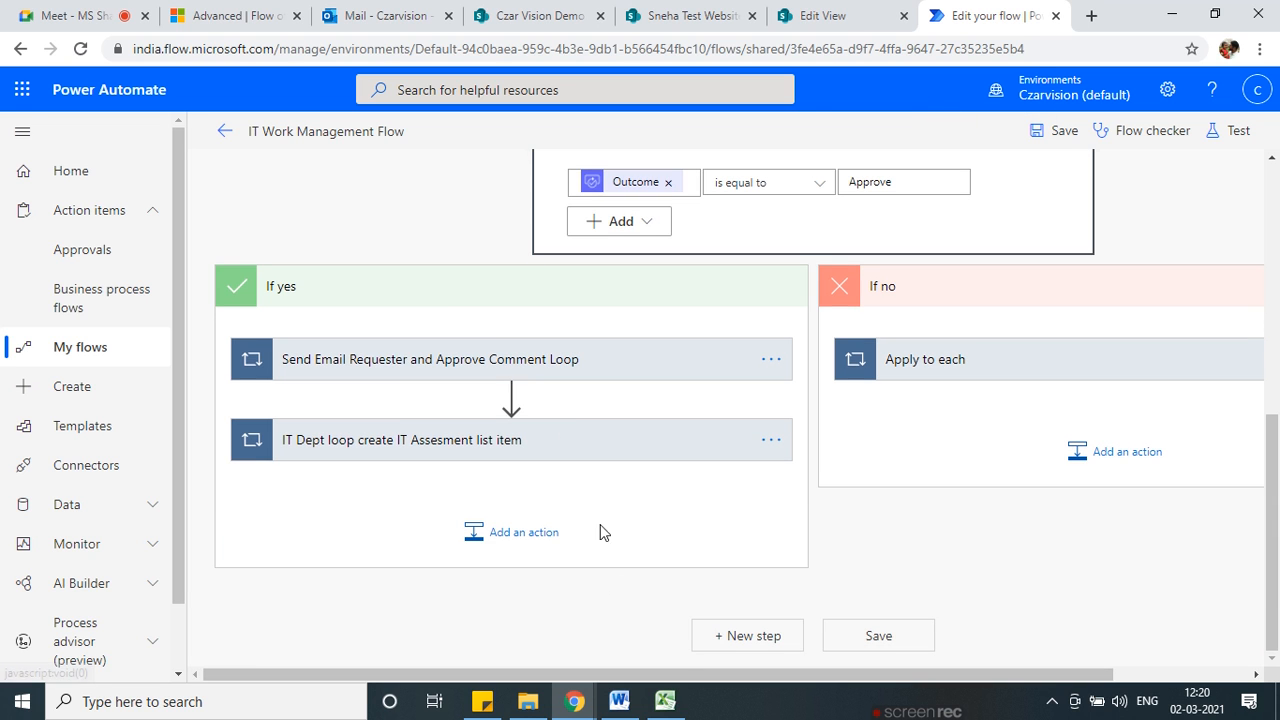
left_click(438, 360)
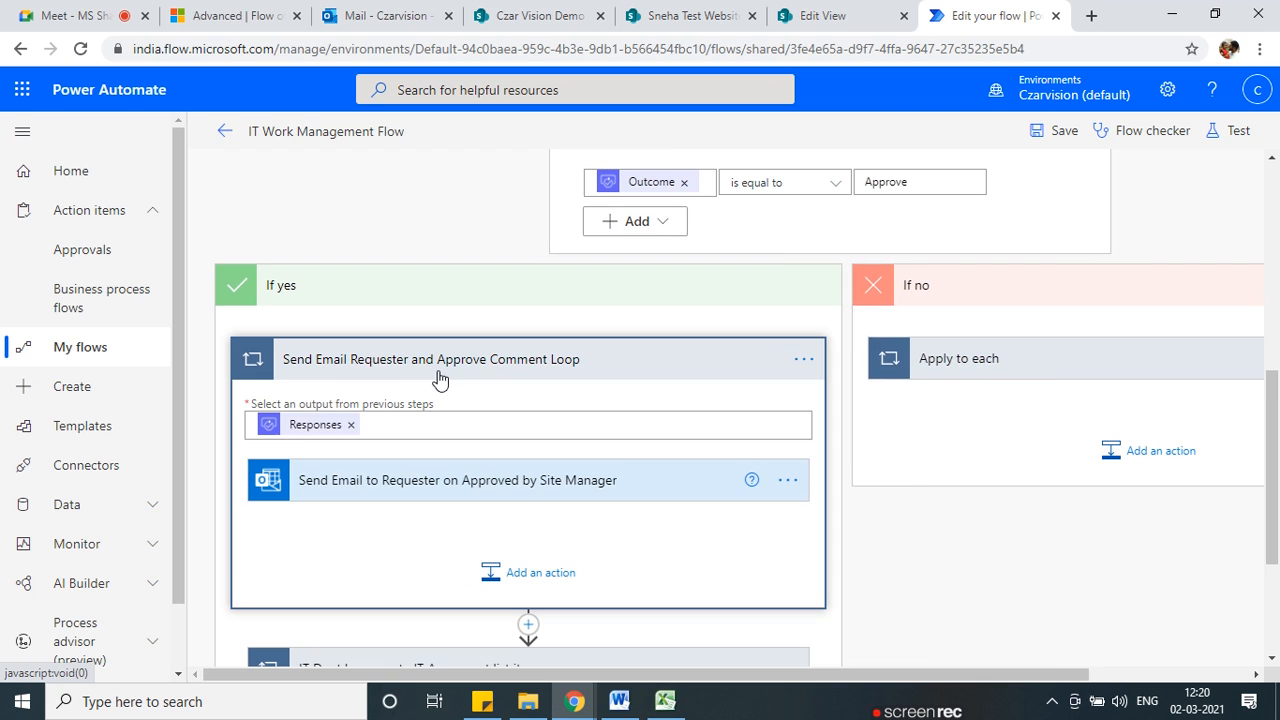
scroll(457, 434, "down", 2)
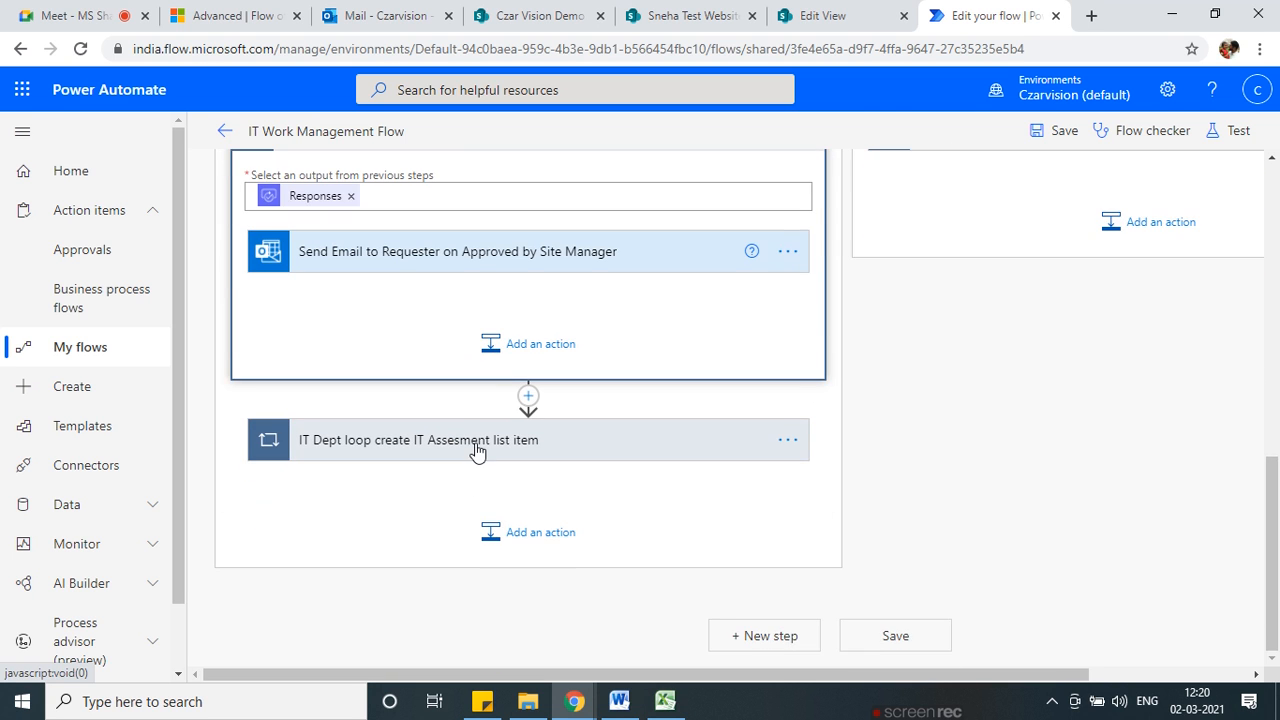
left_click(477, 445)
scroll(477, 449, "down", 1)
scroll(477, 447, "down", 2)
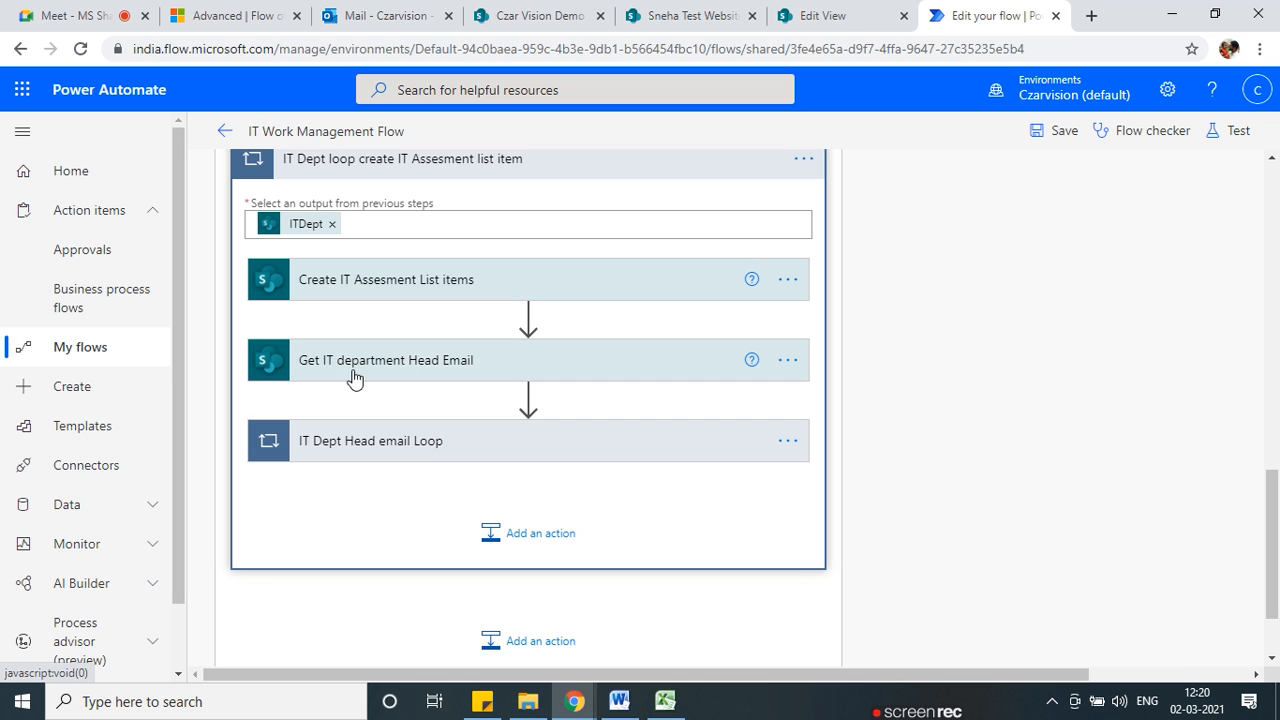
Expand the Create IT Assesment List items action and inspect its ITDeptHead Claims field and other mappings.
left_click(403, 285)
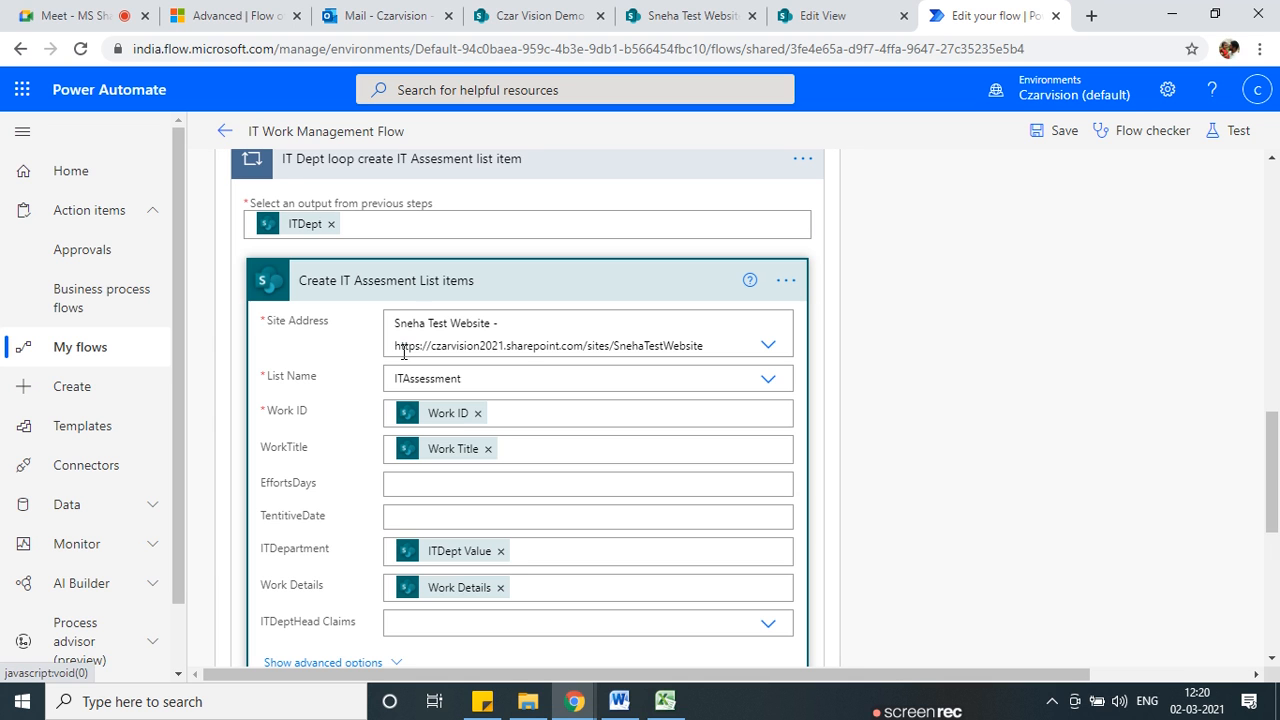
left_click(418, 287)
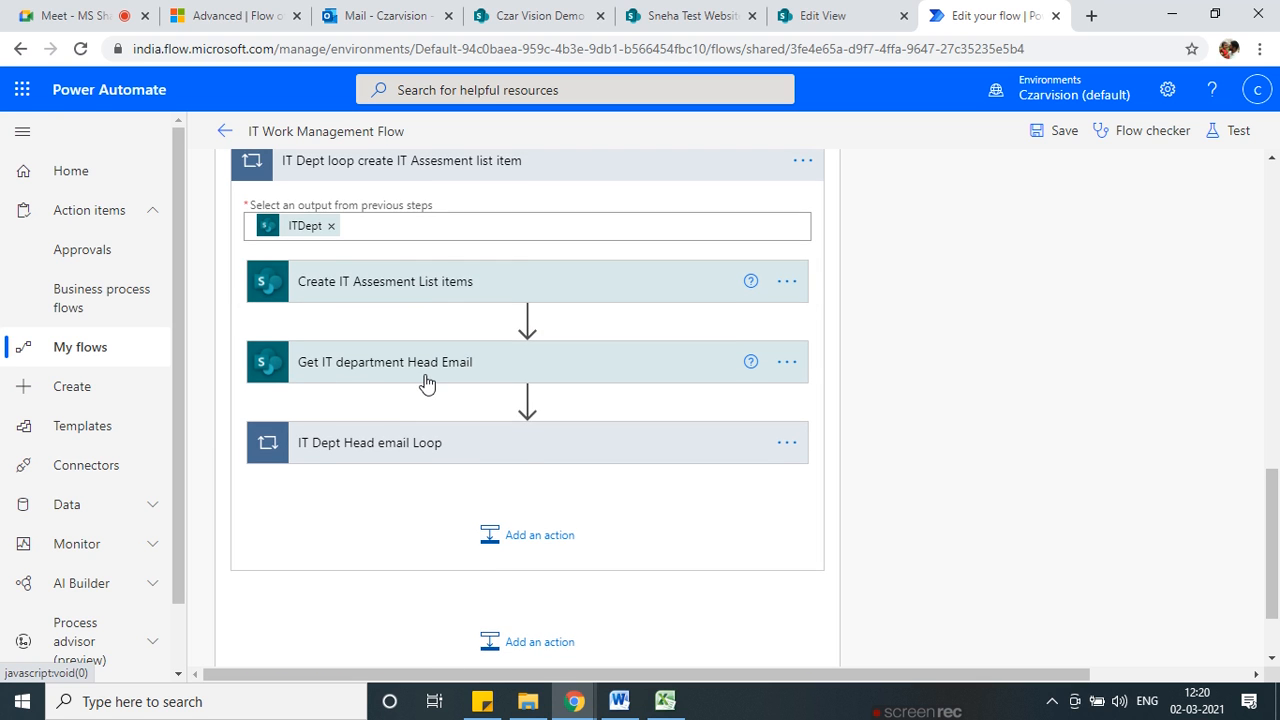
scroll(425, 378, "up", 3)
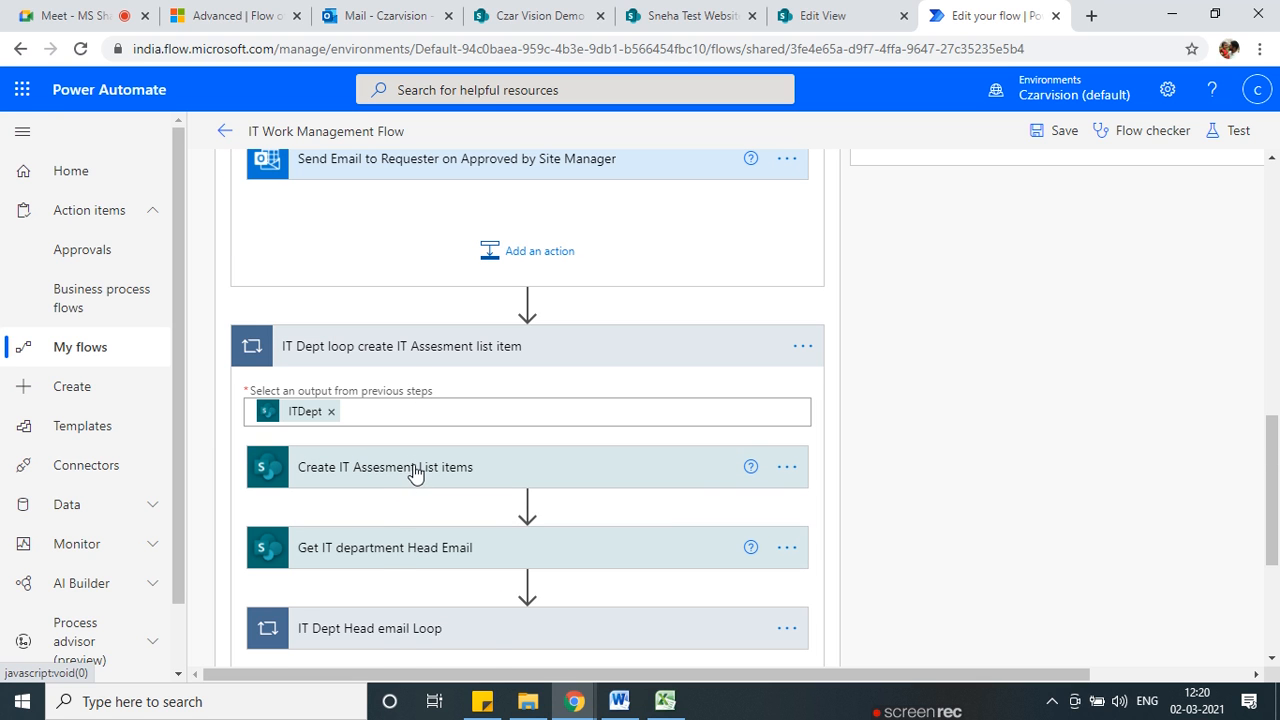
left_click(410, 475)
scroll(416, 468, "down", 6)
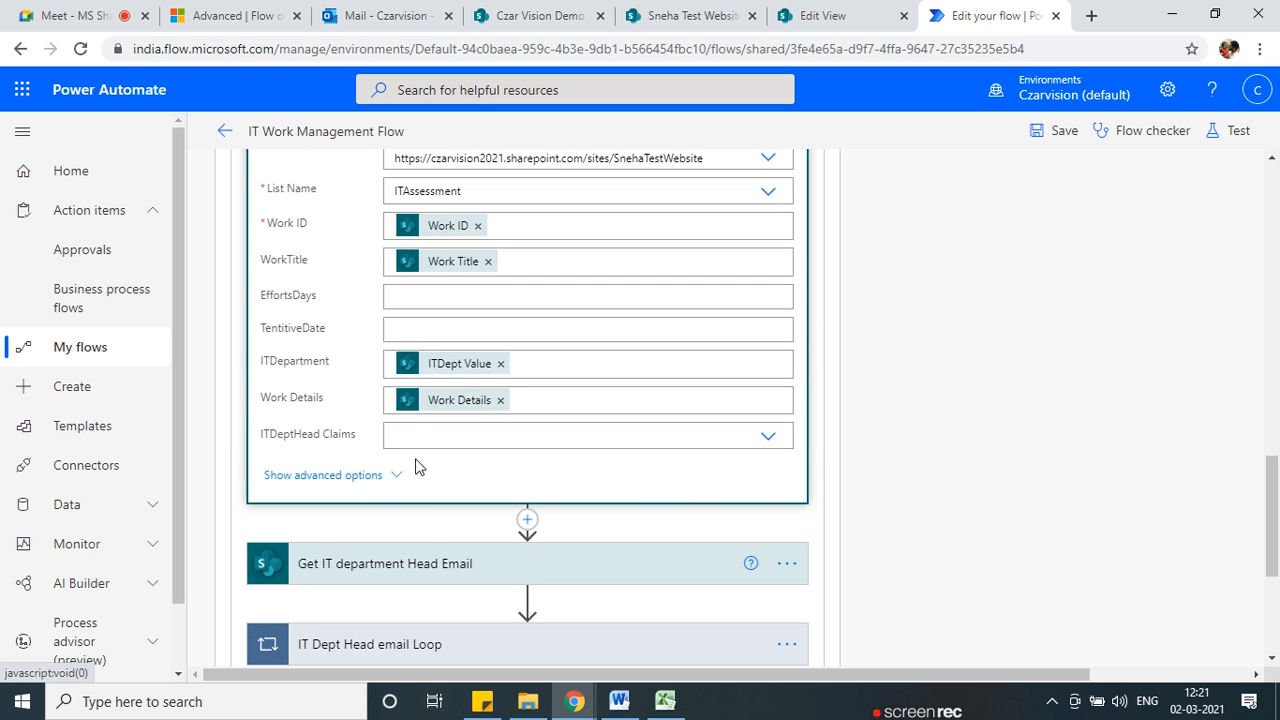
left_click(450, 440)
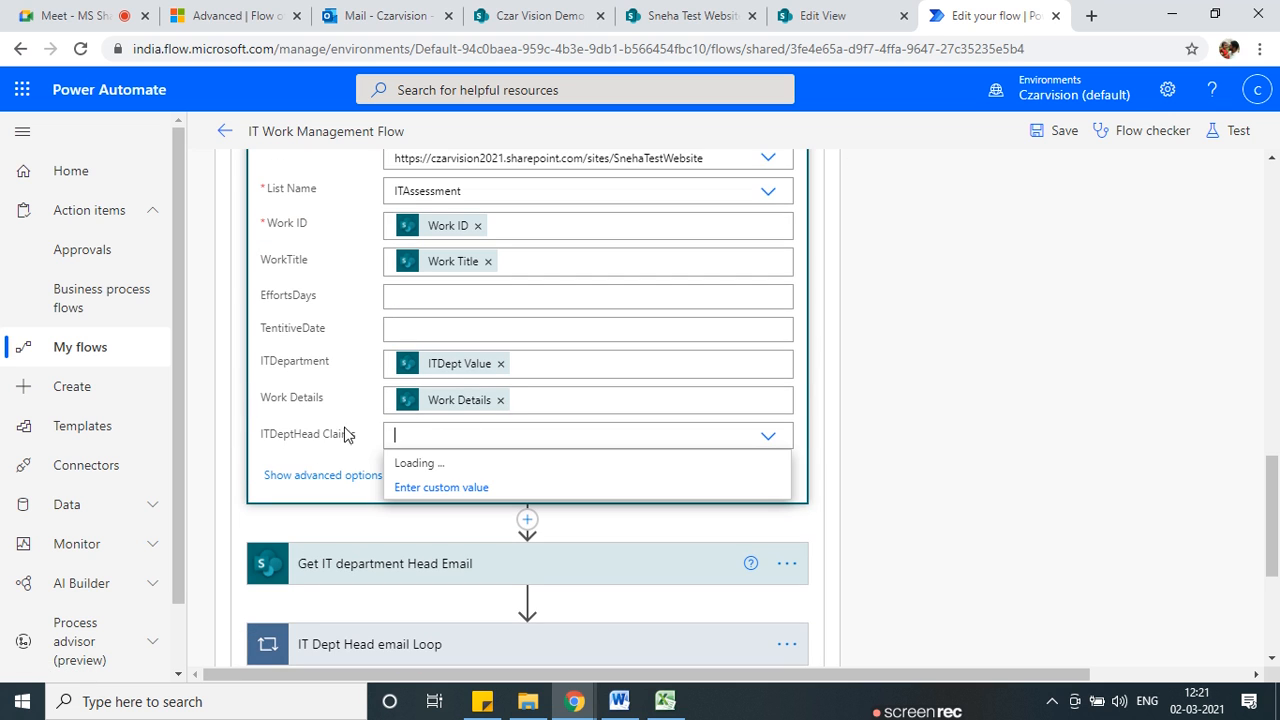
scroll(486, 466, "up", 3)
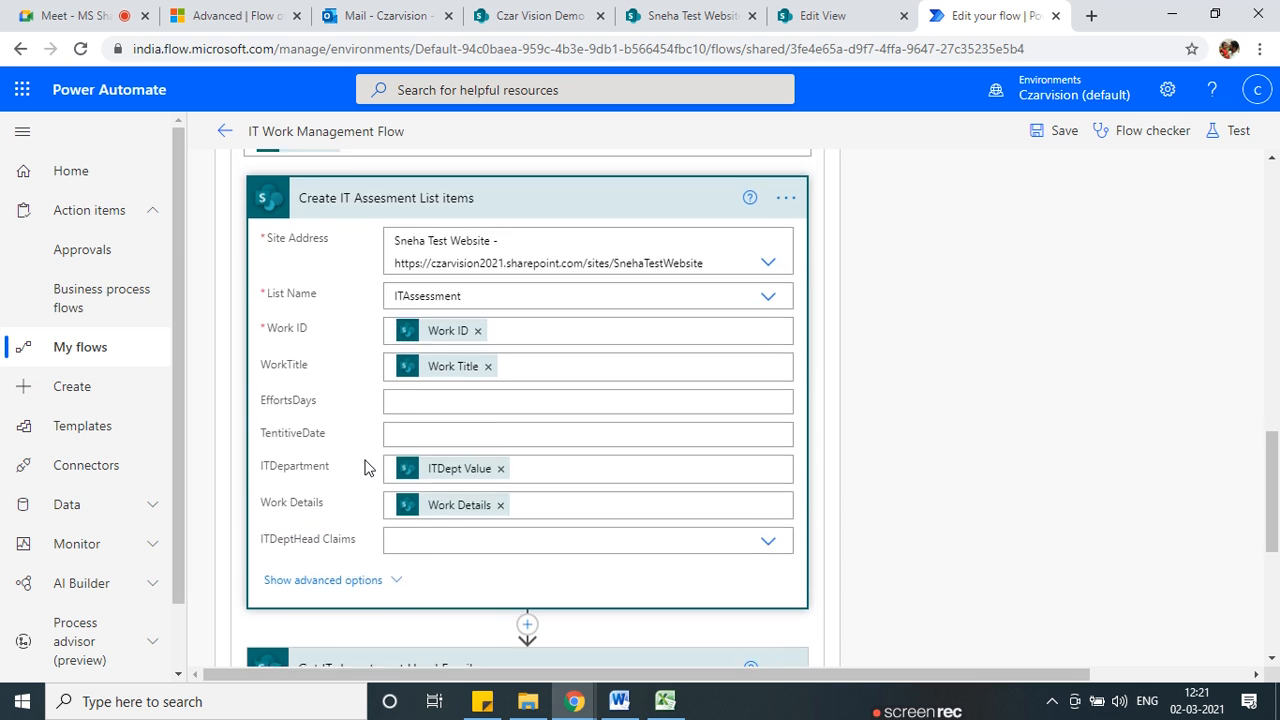
scroll(388, 287, "down", 5)
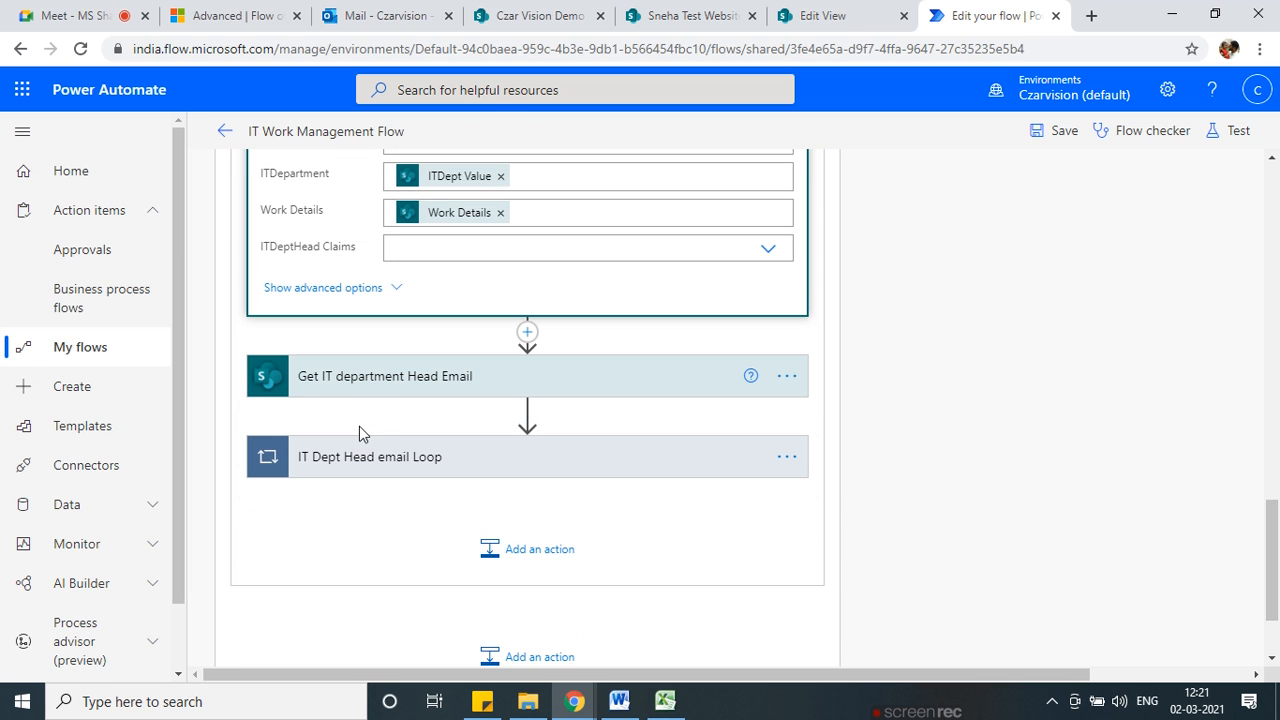
Expand Get IT department Head Email with its advanced options, and open the IT Dept Head email Loop.
left_click(472, 398)
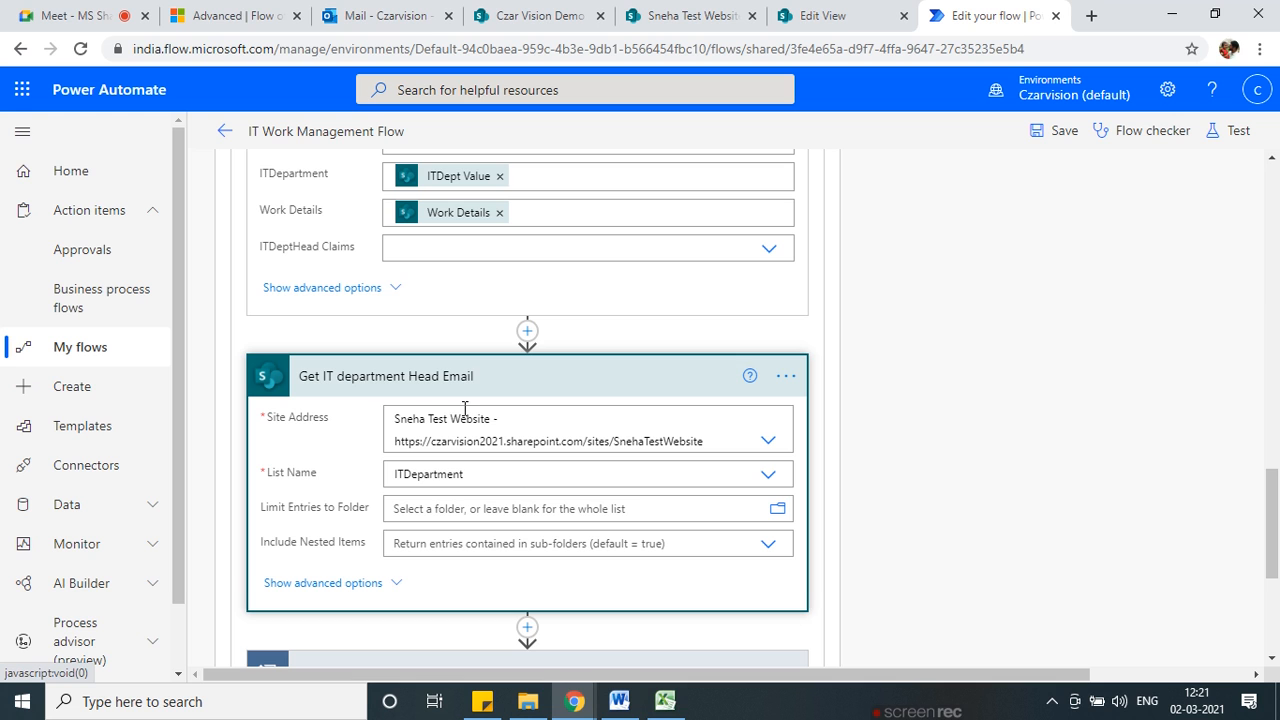
left_click(378, 592)
scroll(400, 430, "down", 2)
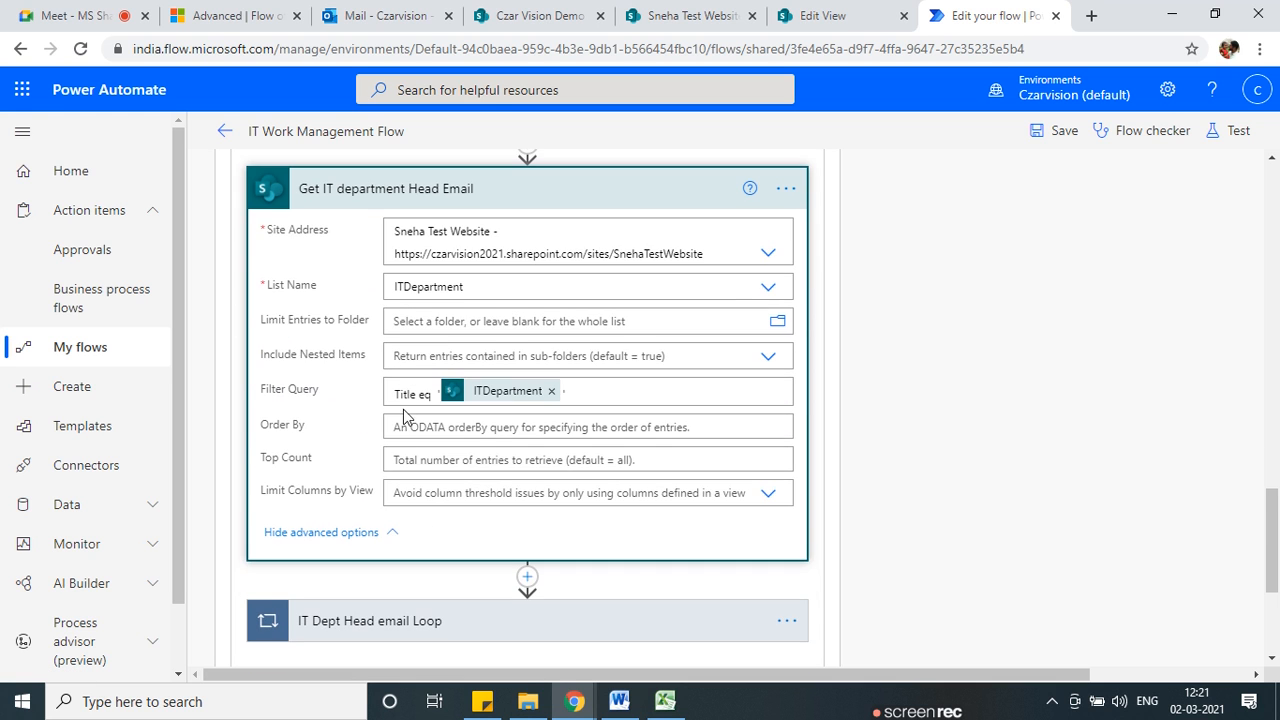
scroll(453, 480, "up", 2)
scroll(453, 482, "down", 2)
left_click(436, 622)
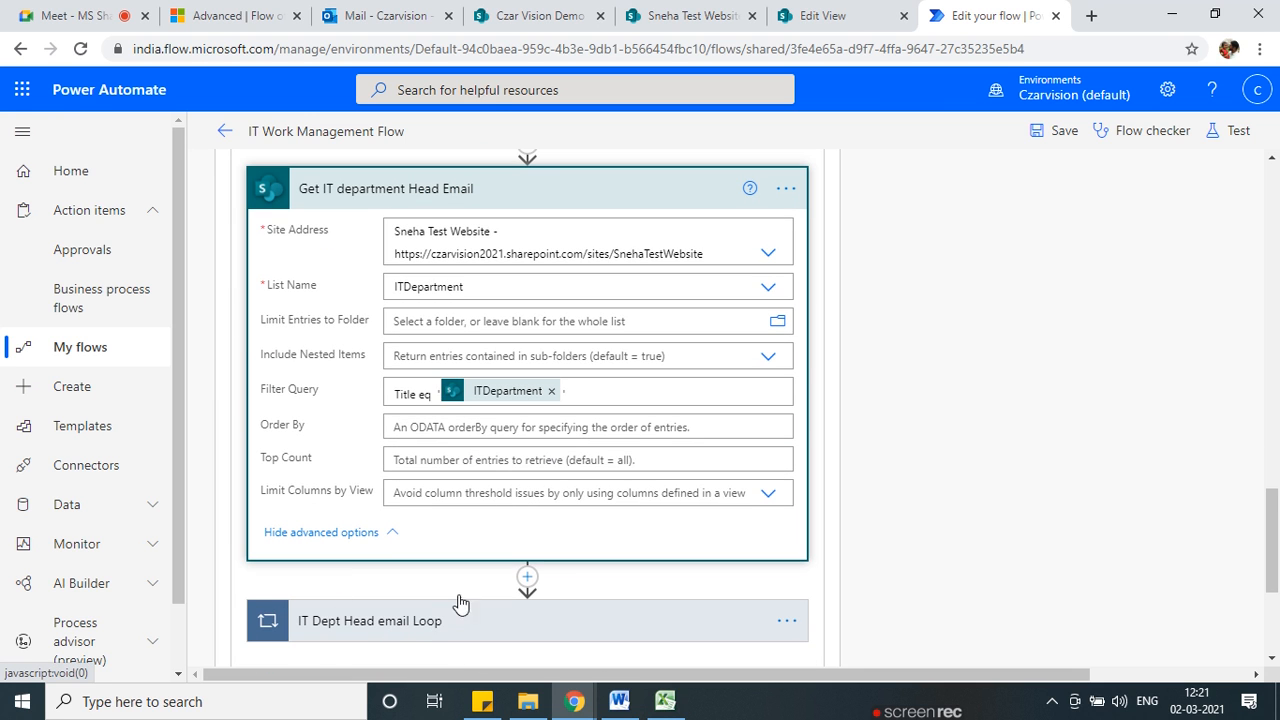
scroll(505, 530, "down", 3)
Review the order and settings of the item creation, department head lookup and email loop inside the IT Dept loop.
scroll(464, 544, "up", 6)
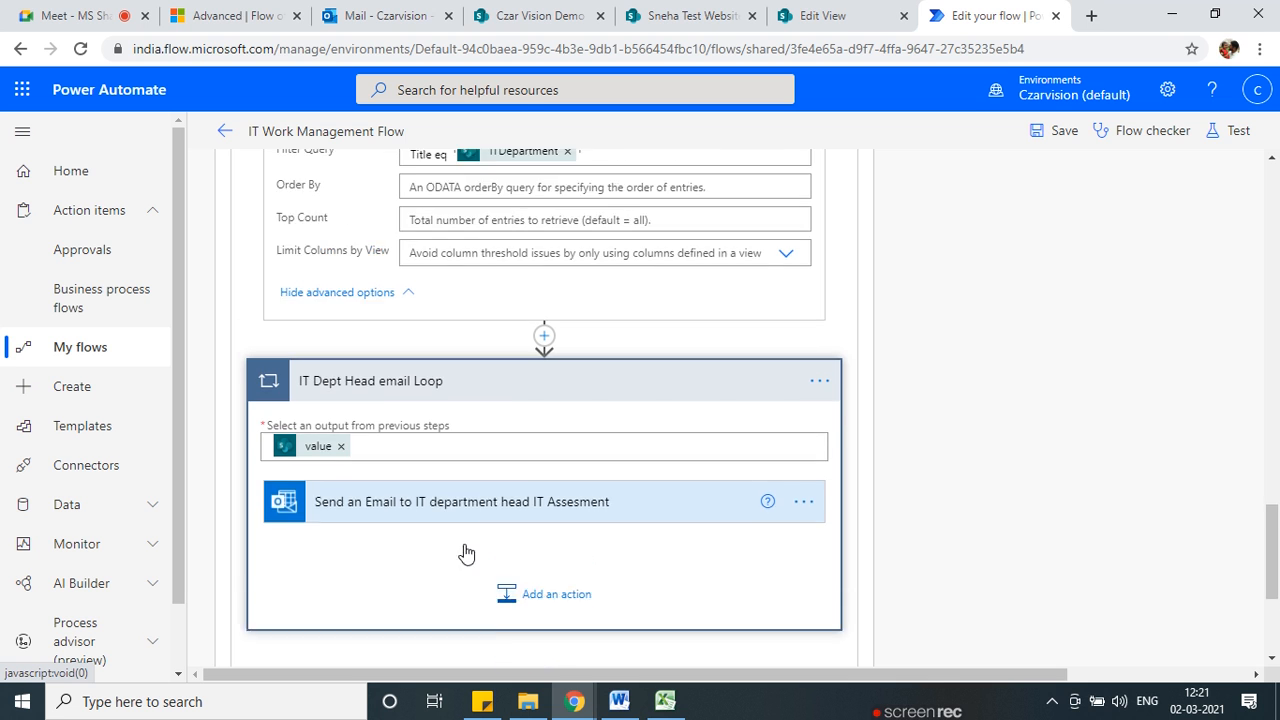
scroll(464, 548, "up", 1)
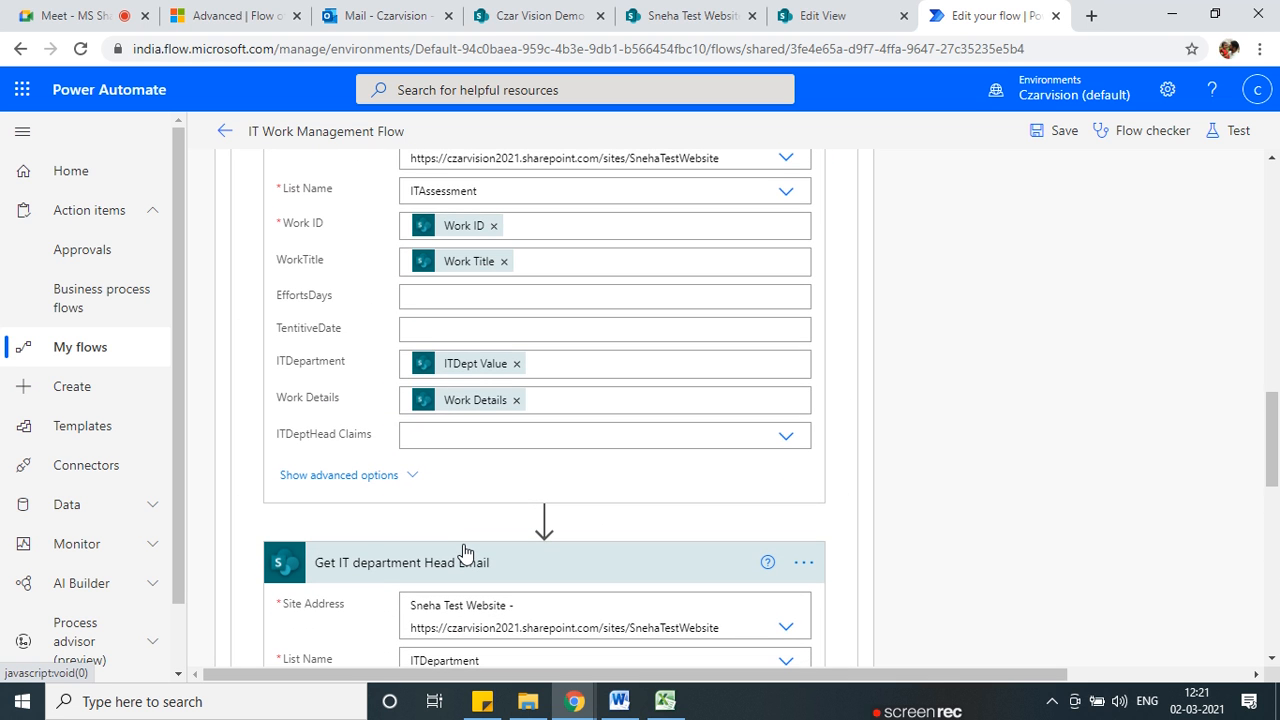
scroll(463, 536, "up", 3)
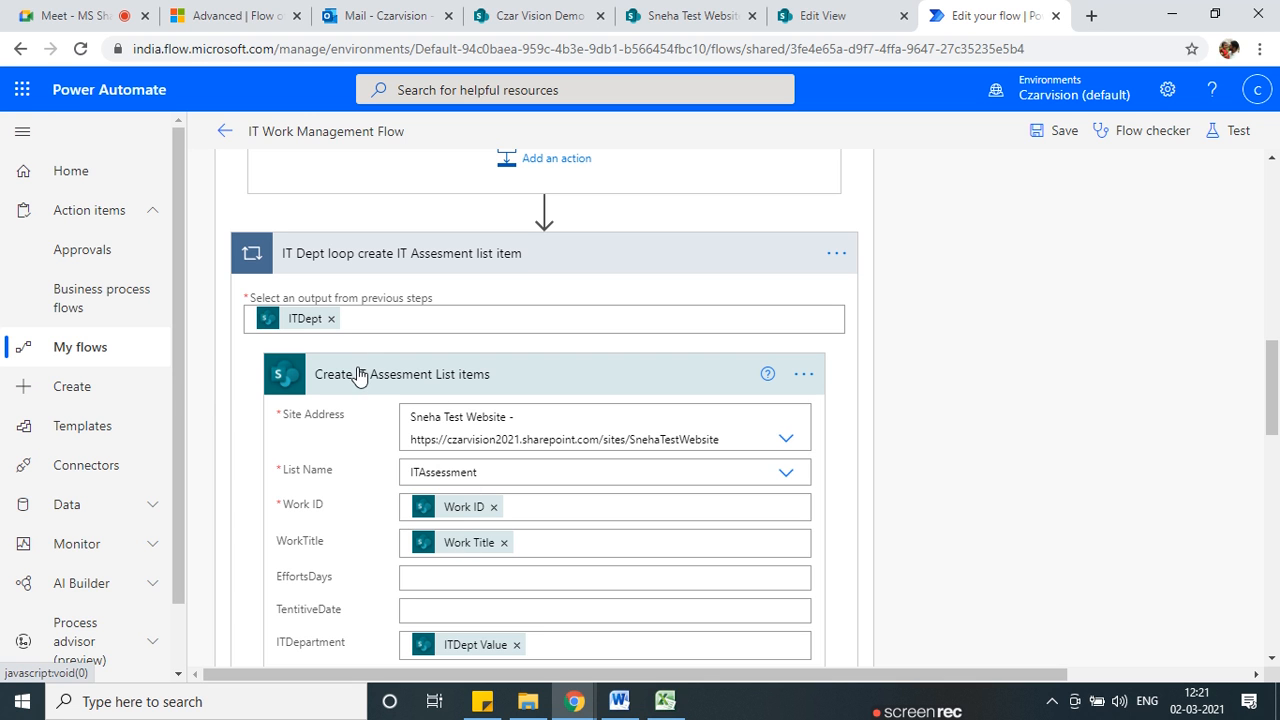
scroll(355, 343, "down", 6)
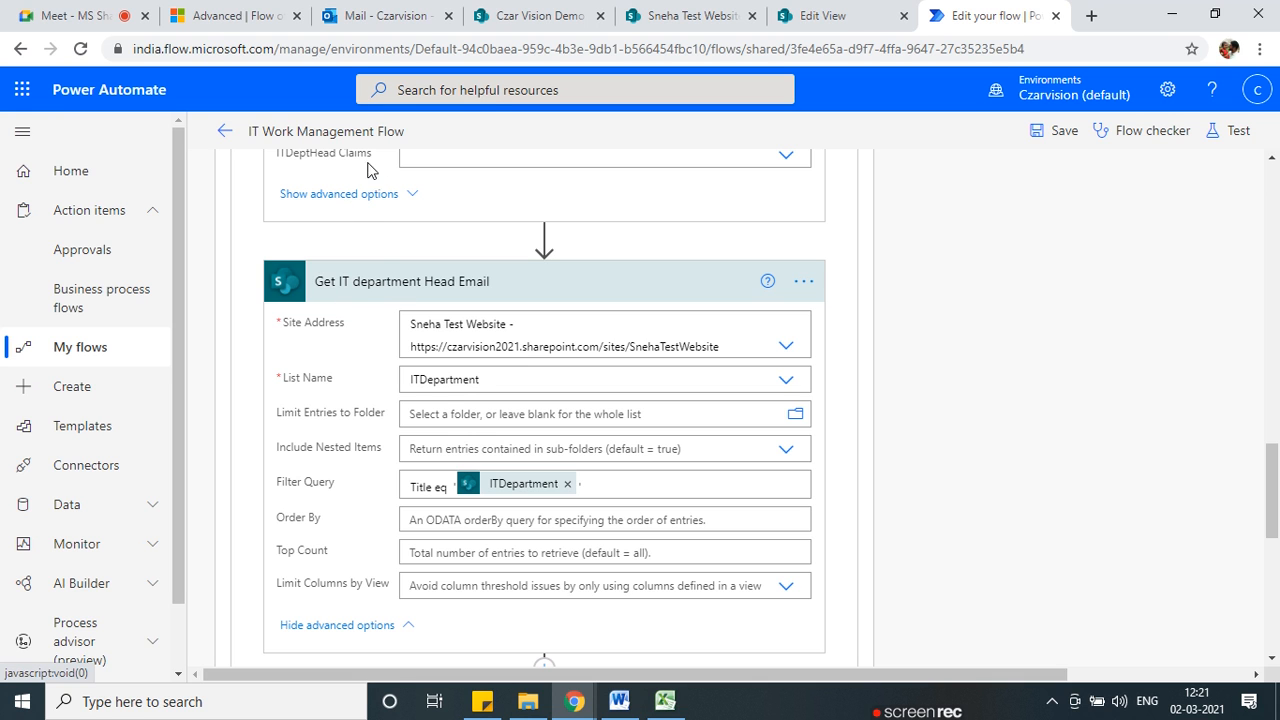
scroll(671, 460, "up", 1)
scroll(673, 455, "down", 1)
scroll(676, 437, "up", 1)
scroll(600, 440, "down", 4)
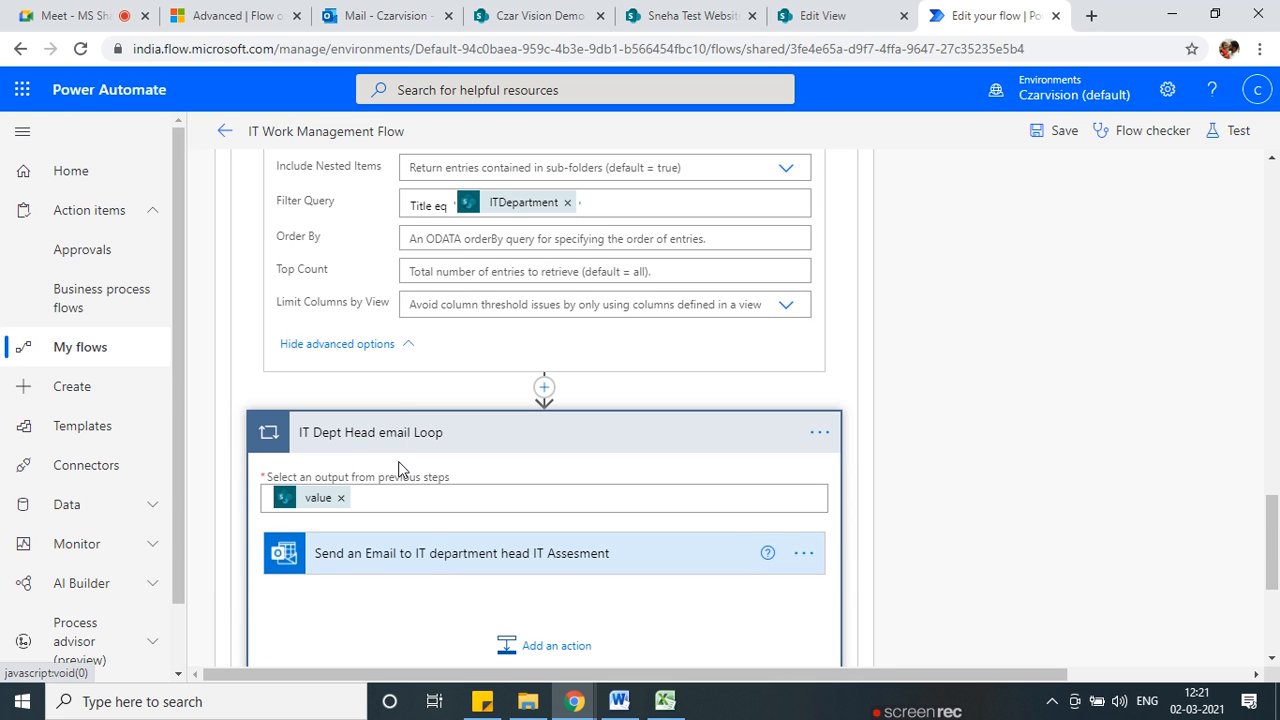
scroll(398, 467, "down", 1)
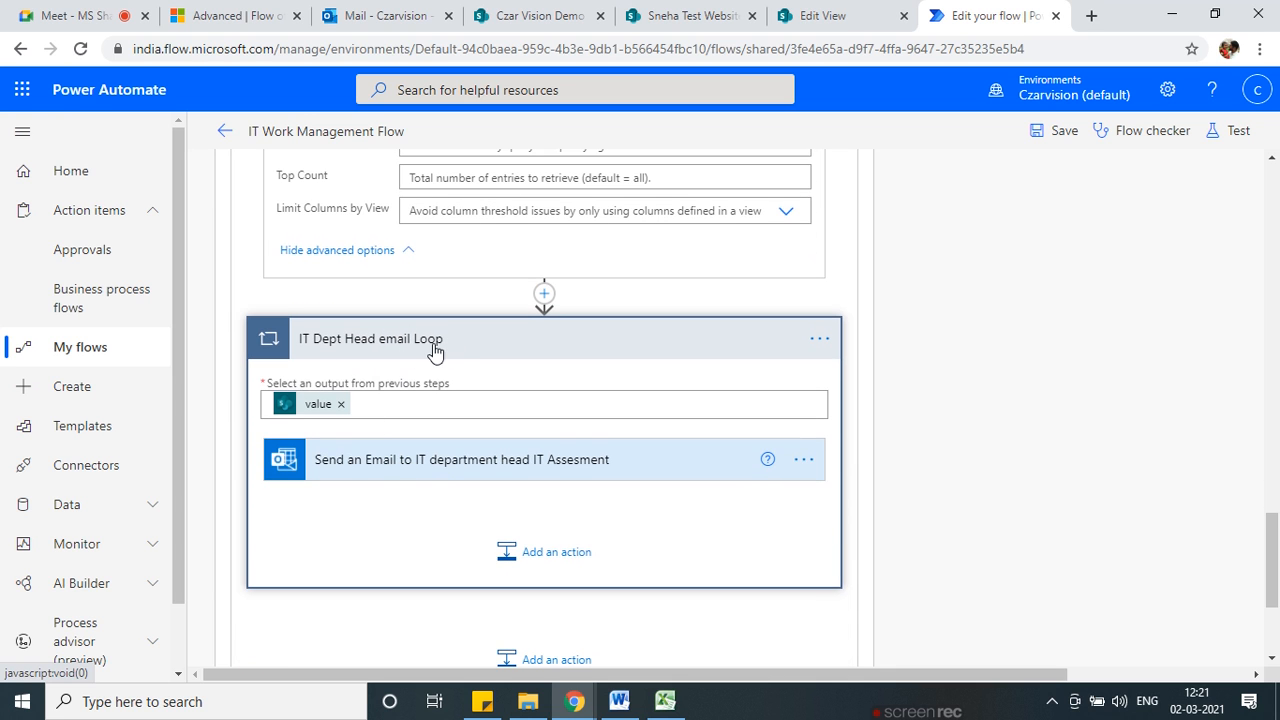
Examine the IT Dept loop's email loop, its source list, the item field mappings and the department head lookup's filter query.
scroll(570, 485, "down", 2)
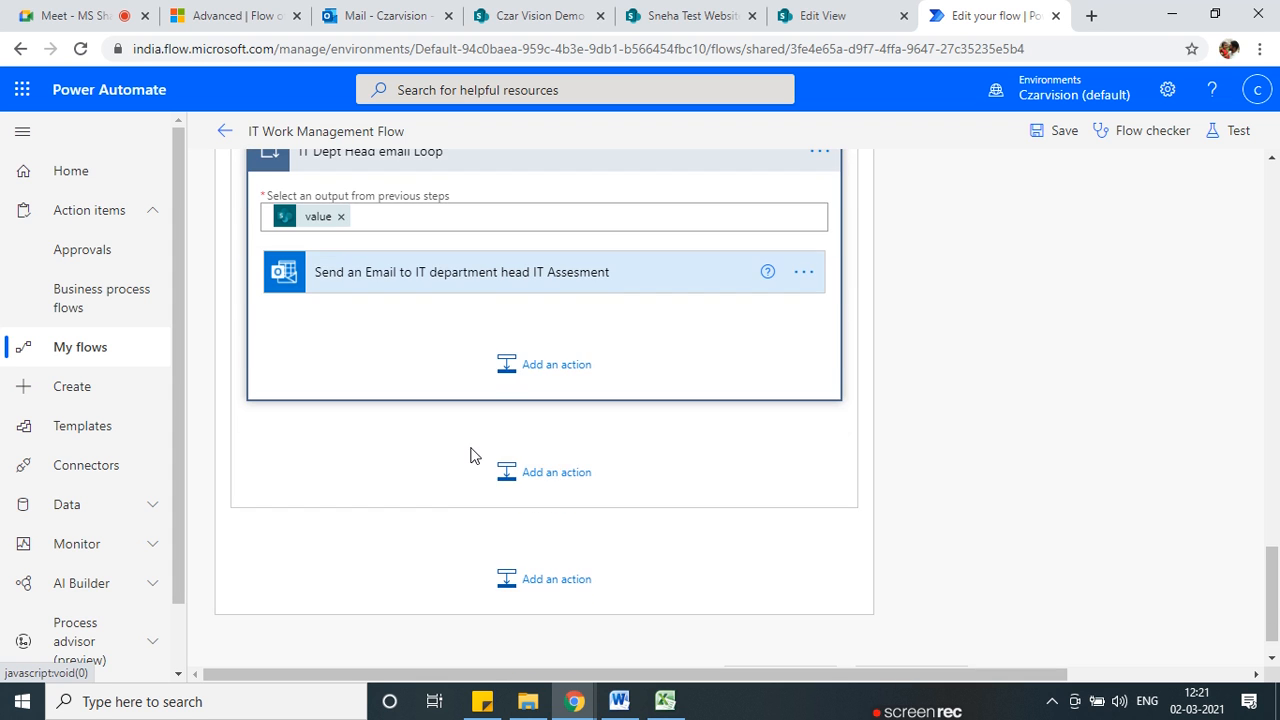
scroll(474, 451, "up", 4)
scroll(474, 443, "up", 2)
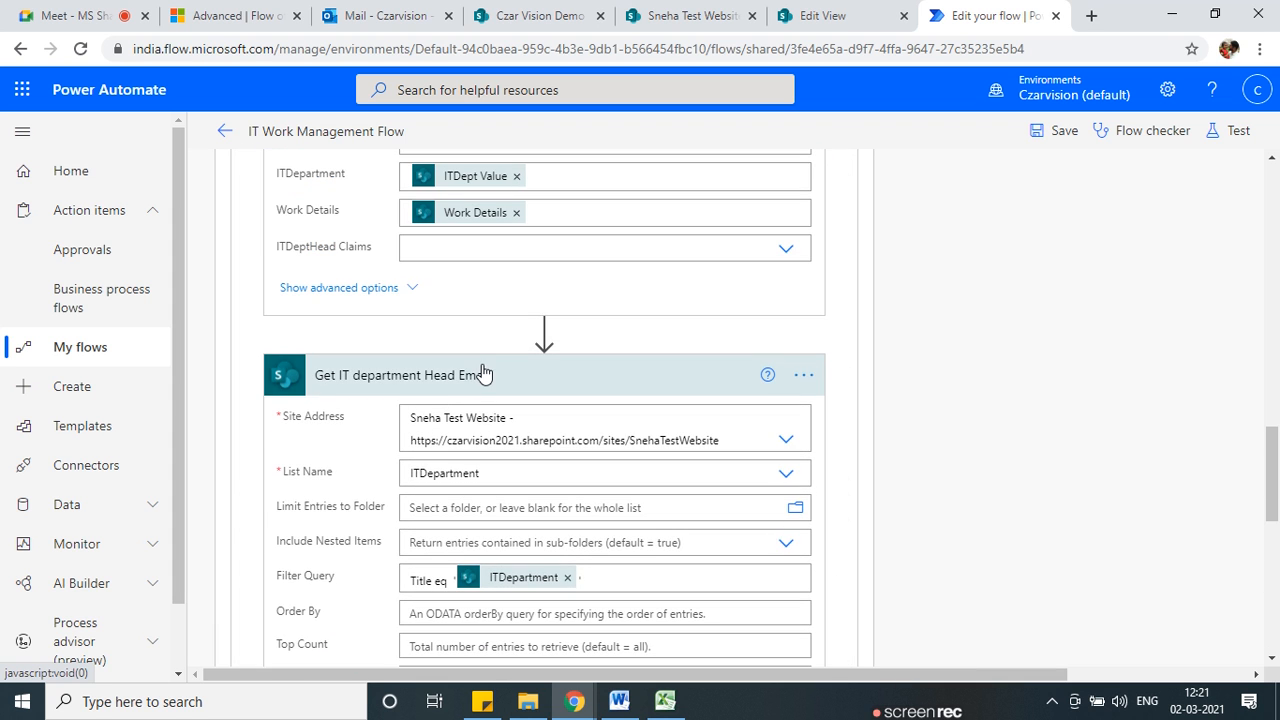
scroll(490, 375, "up", 3)
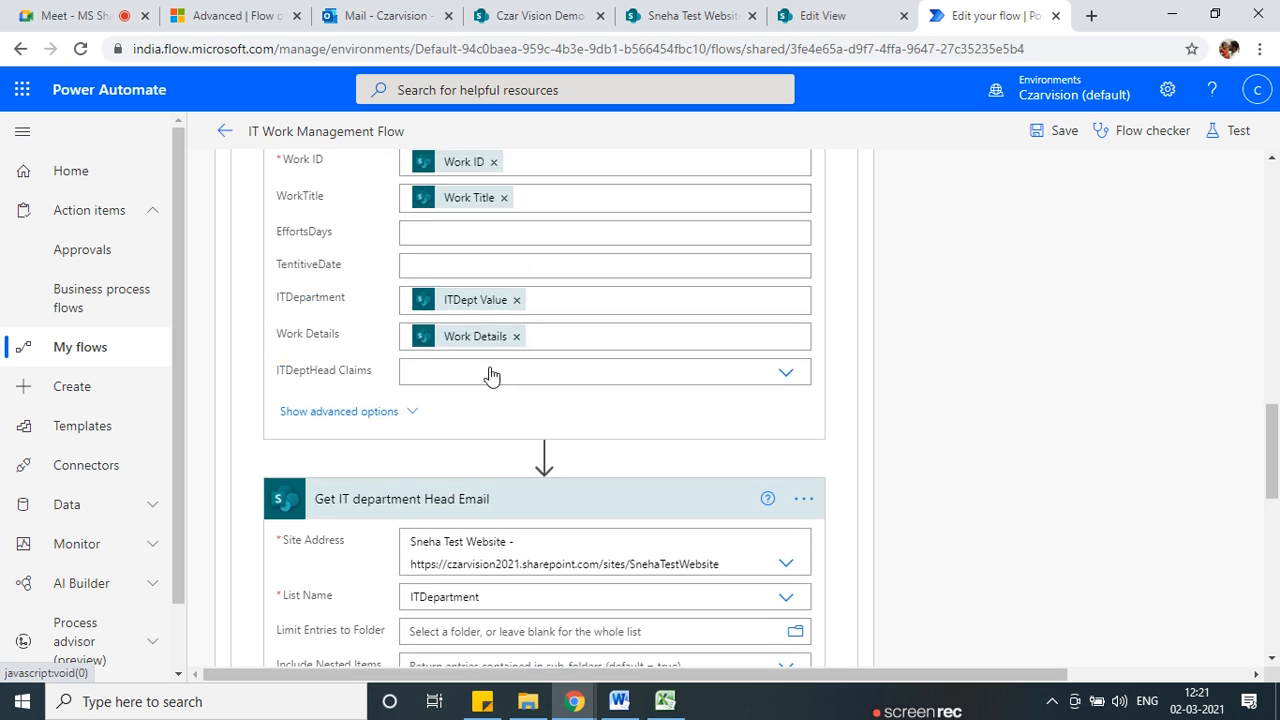
scroll(449, 177, "down", 3)
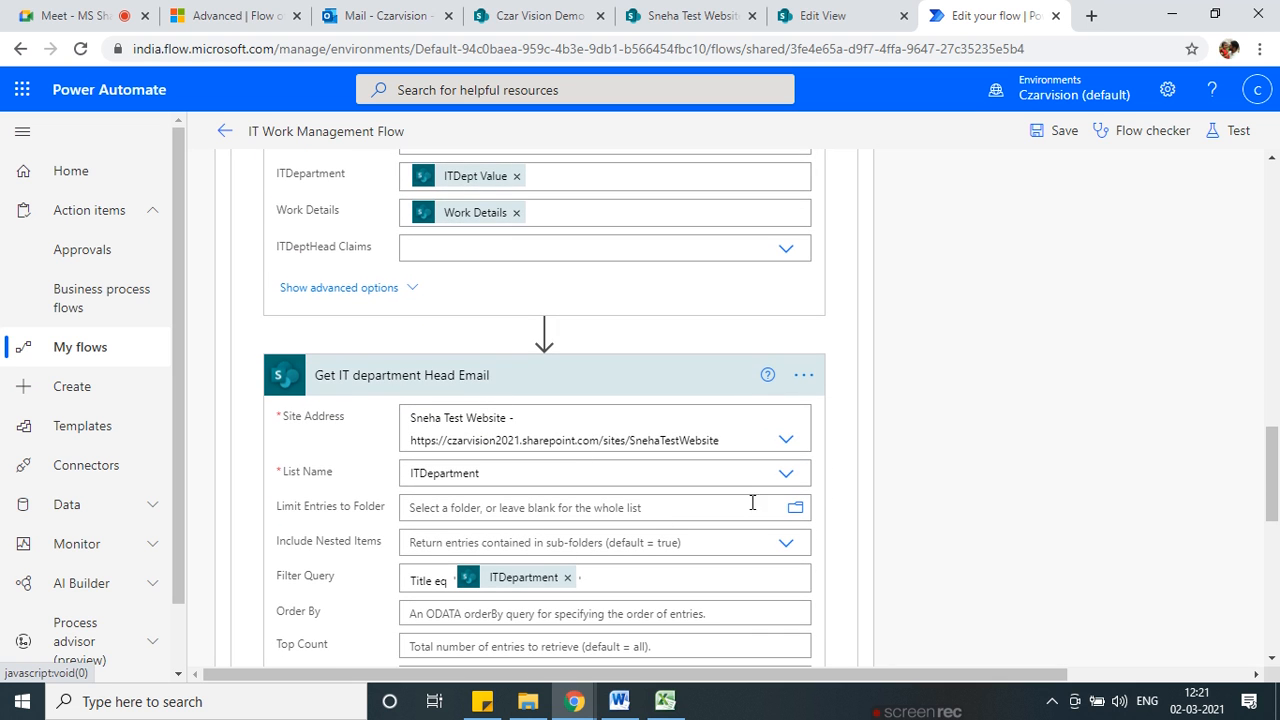
scroll(640, 510, "down", 2)
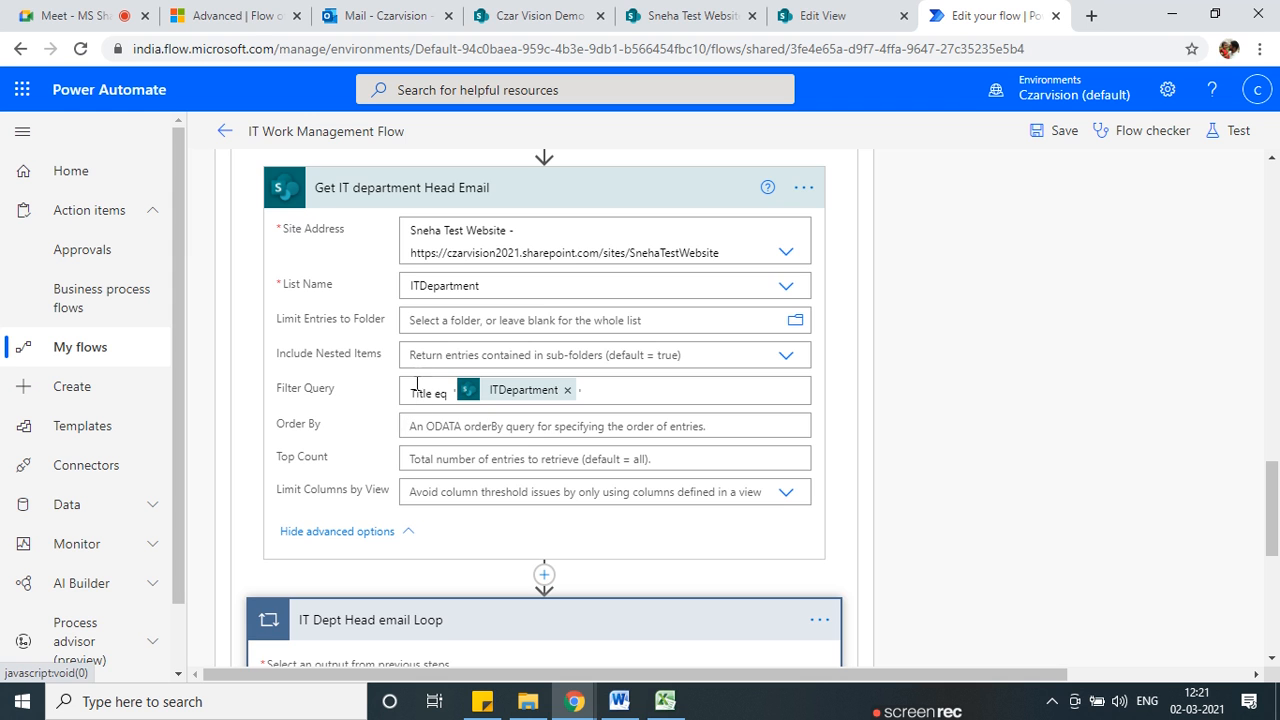
scroll(418, 388, "up", 5)
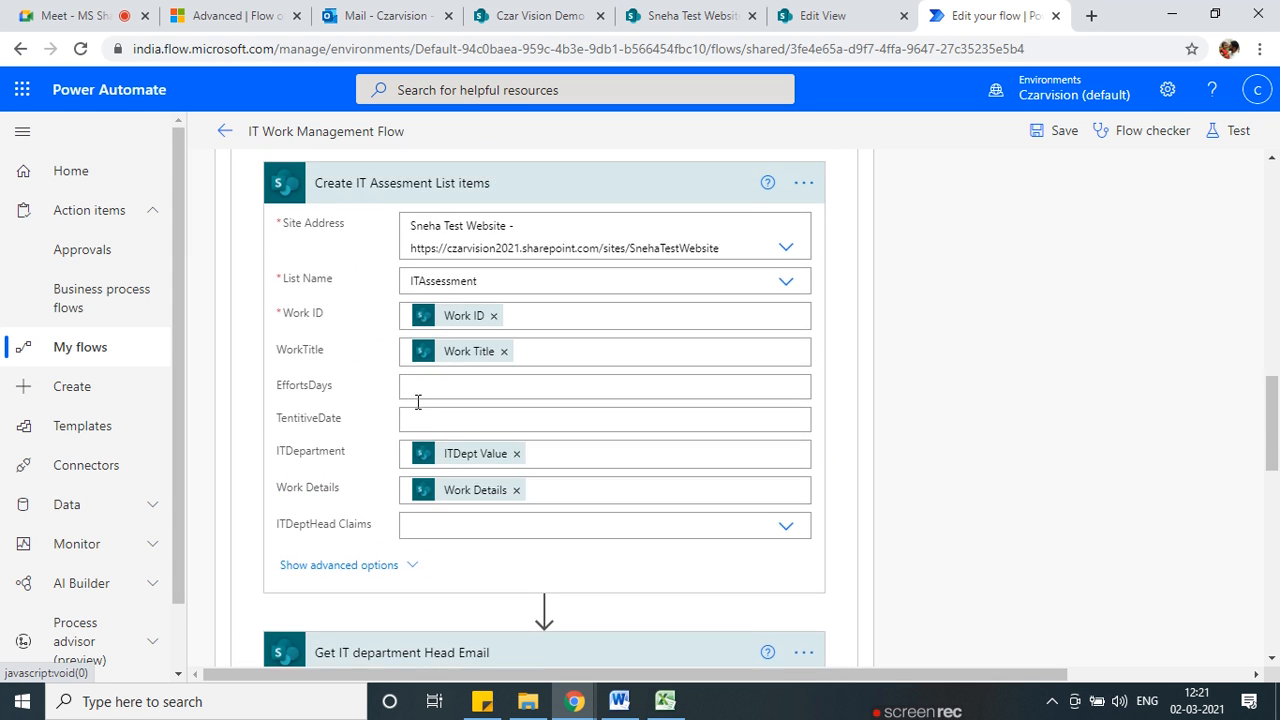
scroll(418, 401, "up", 3)
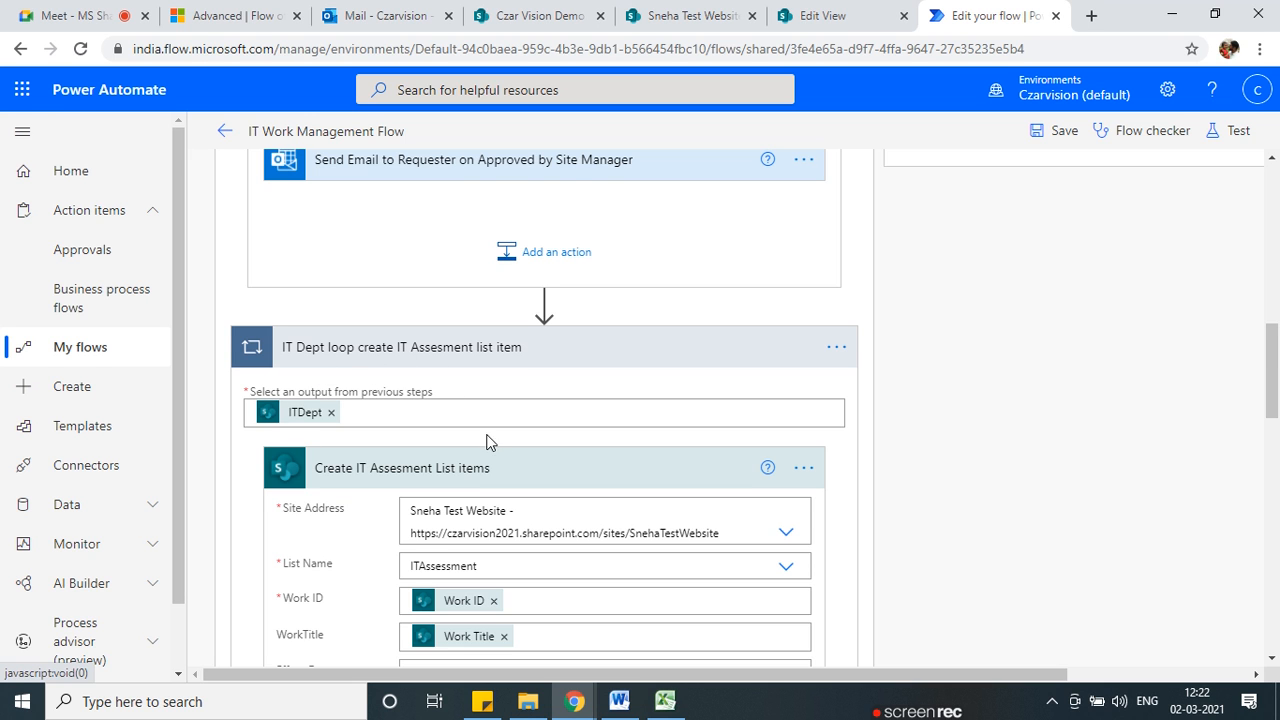
scroll(591, 494, "down", 3)
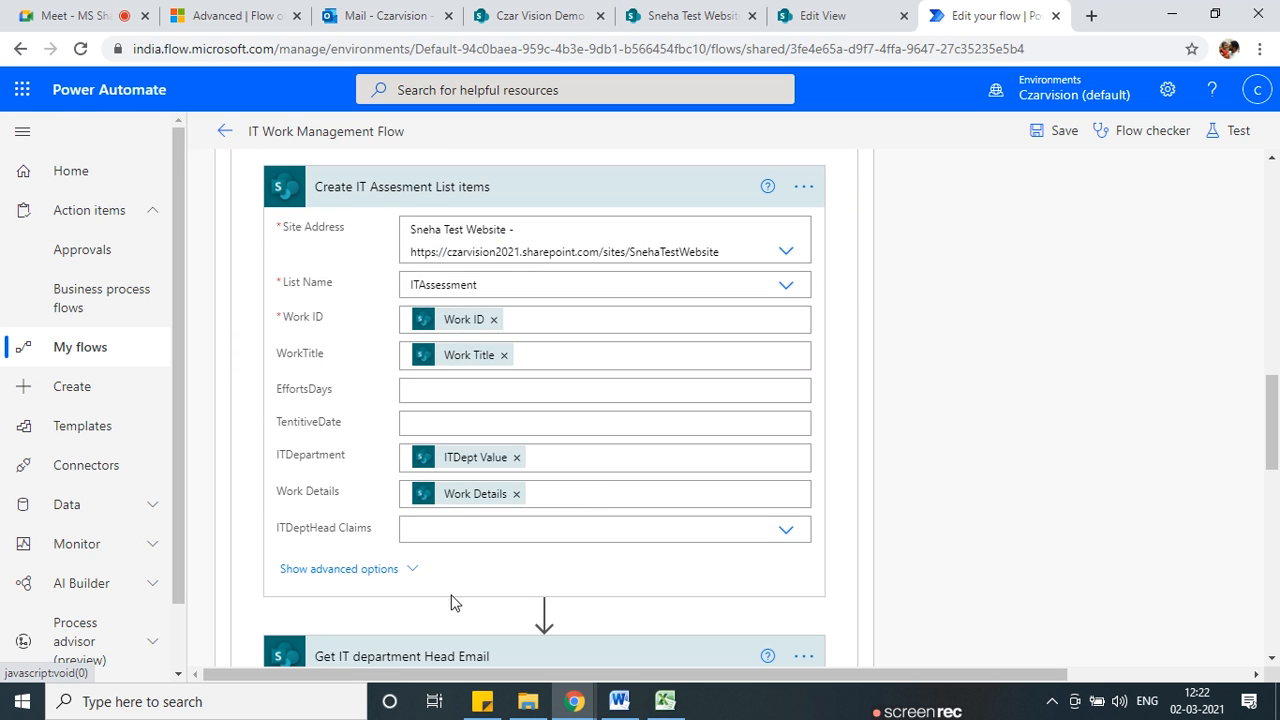
scroll(471, 526, "up", 2)
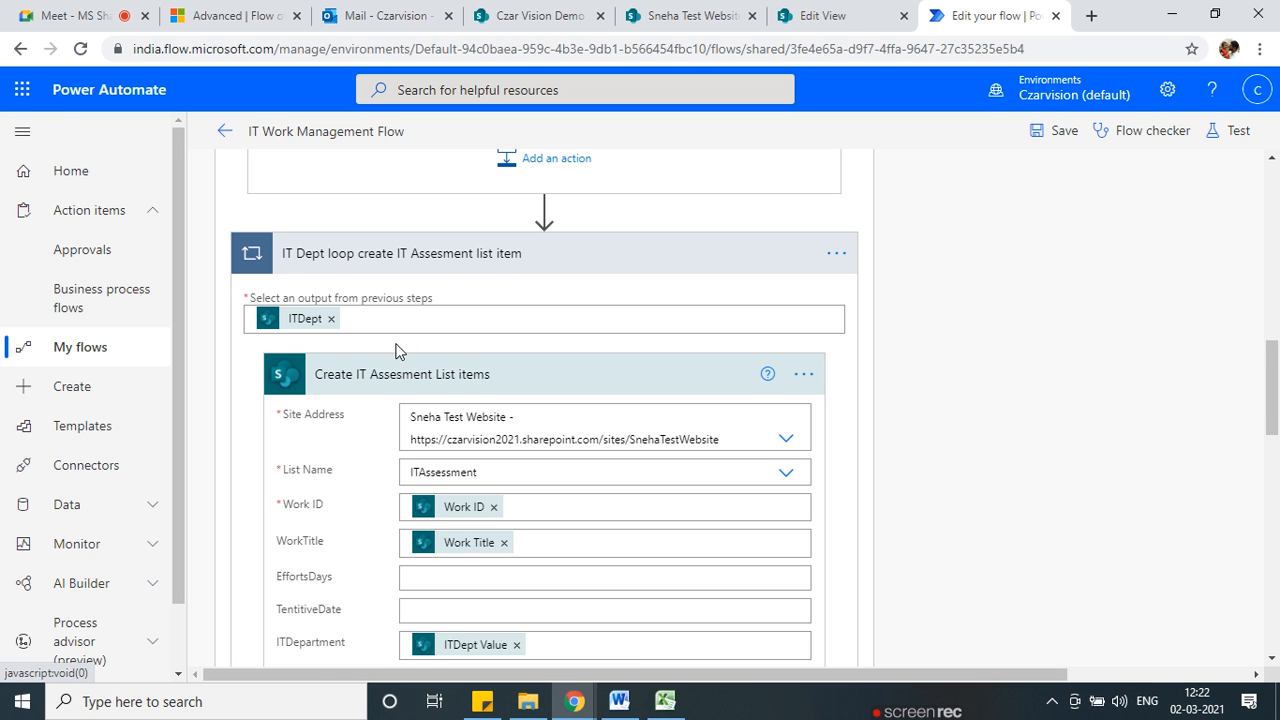
scroll(509, 594, "down", 1)
scroll(529, 619, "down", 1)
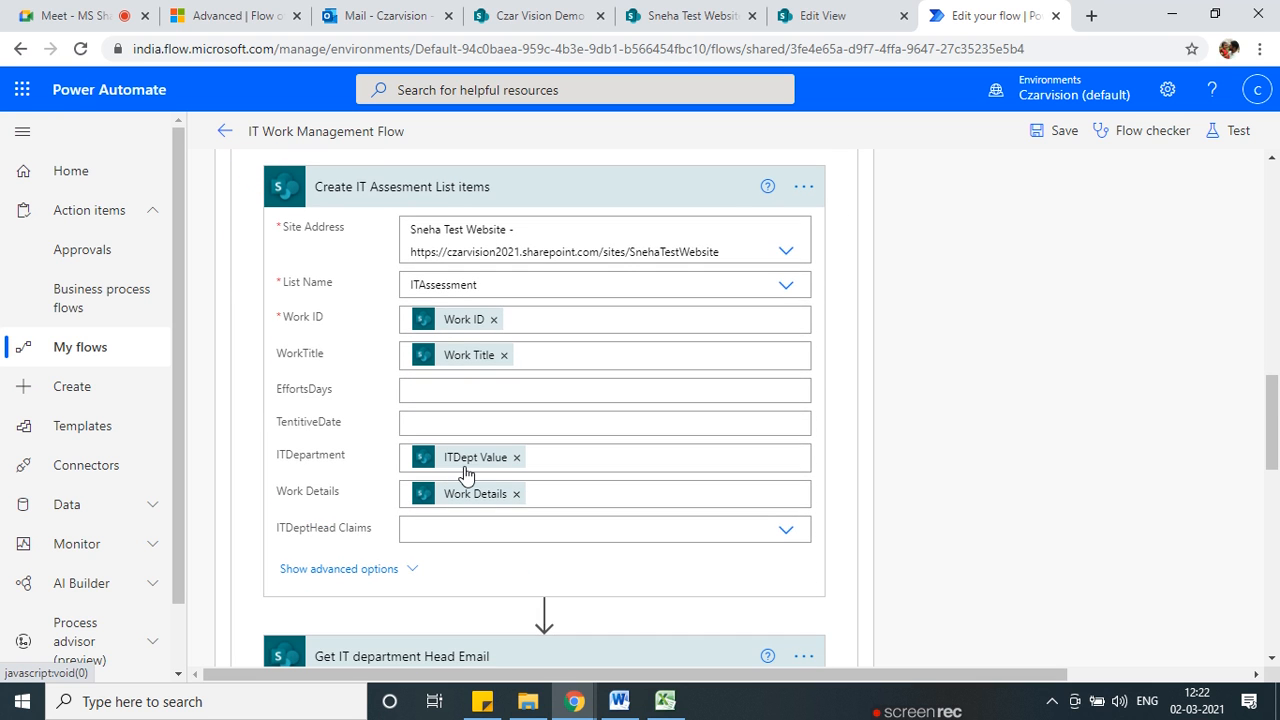
mouse_move(465, 470)
scroll(489, 446, "down", 2)
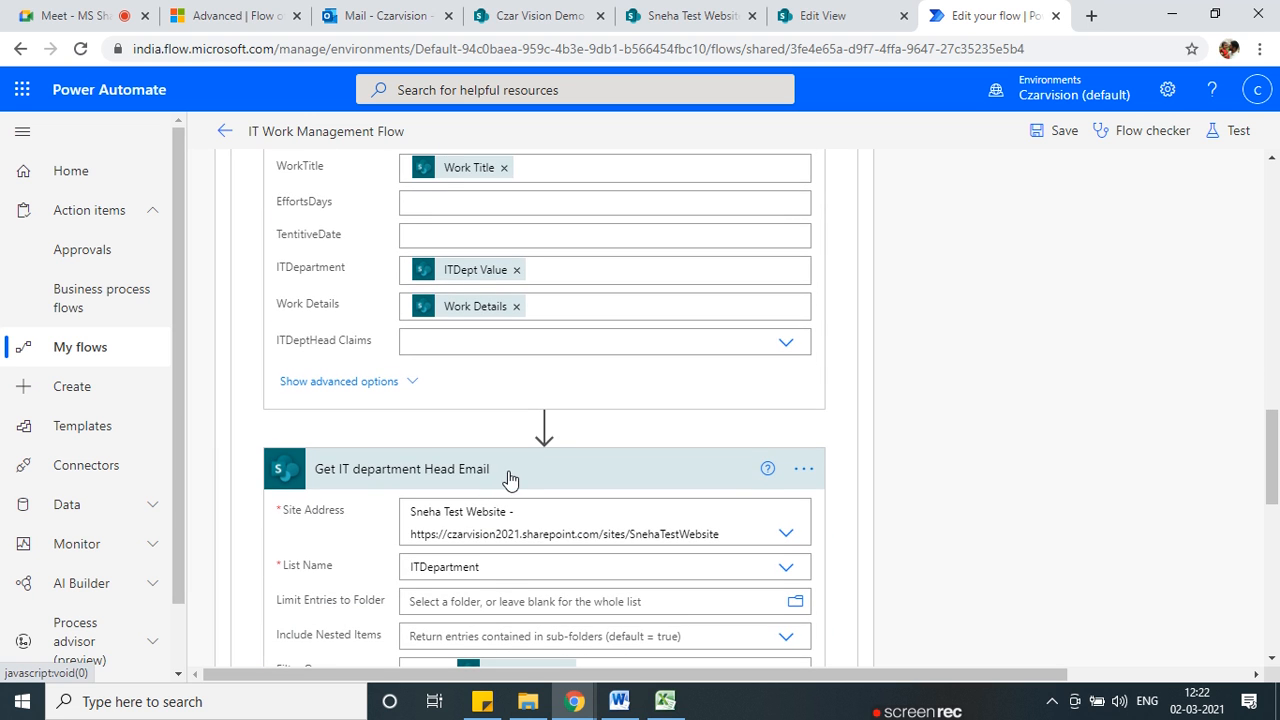
Collapse both SharePoint actions and try to move Create IT Assesment List items below Get IT department Head Email.
left_click(511, 480)
left_click_drag(508, 480, 520, 525)
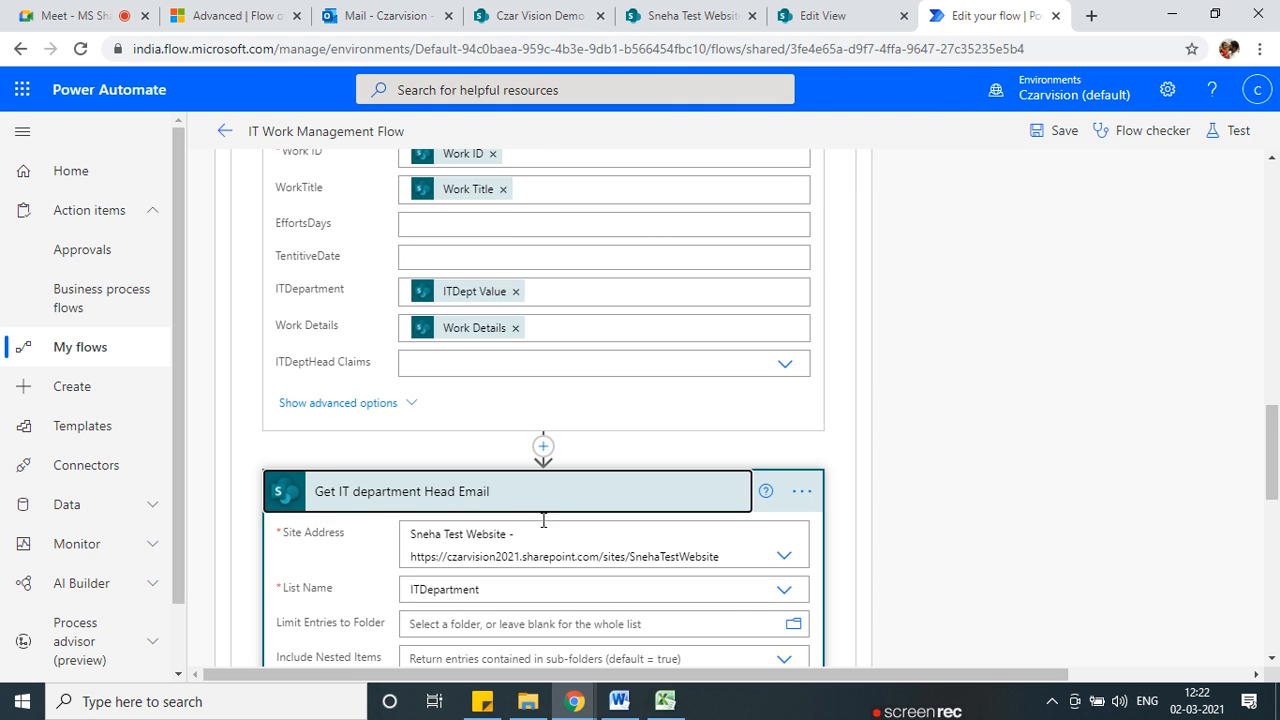
left_click_drag(1277, 485, 1277, 453)
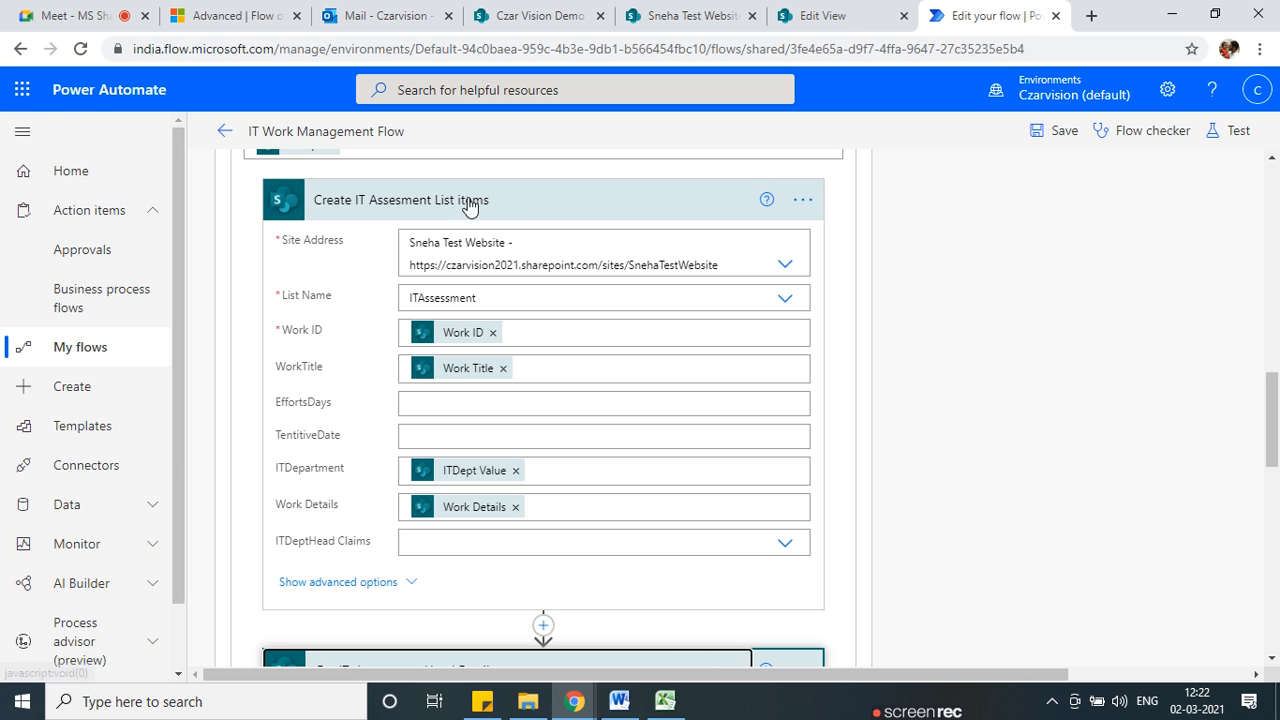
left_click(528, 203)
left_click(500, 277)
left_click_drag(421, 207, 541, 320)
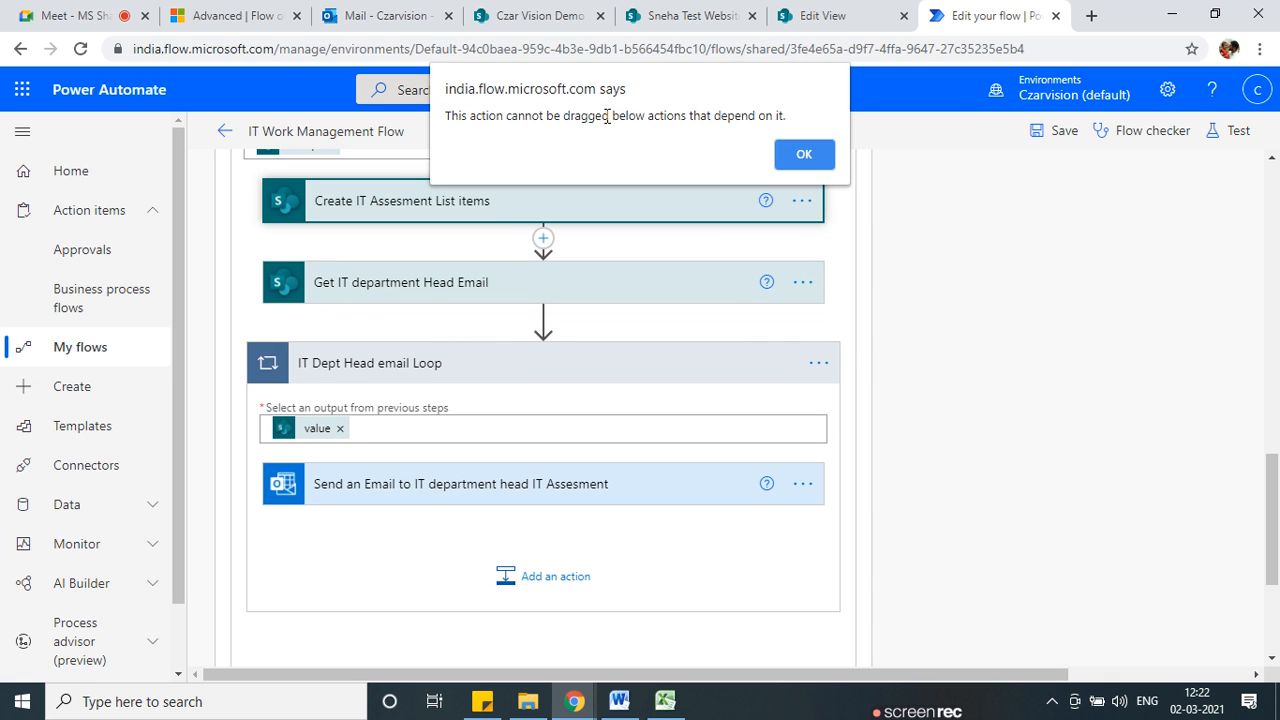
left_click(803, 156)
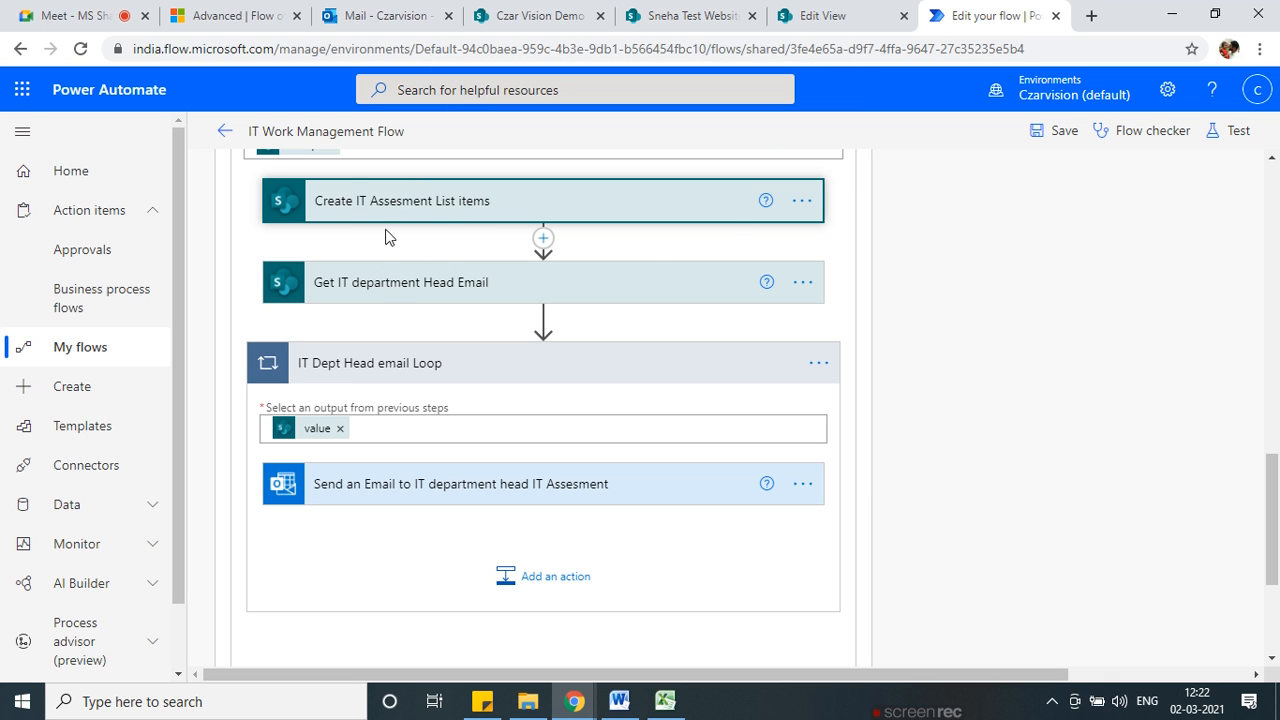
Expand Get IT department Head Email and Create IT Assesment List items, and open the ITDeptHead Claims field's choices.
left_click(395, 298)
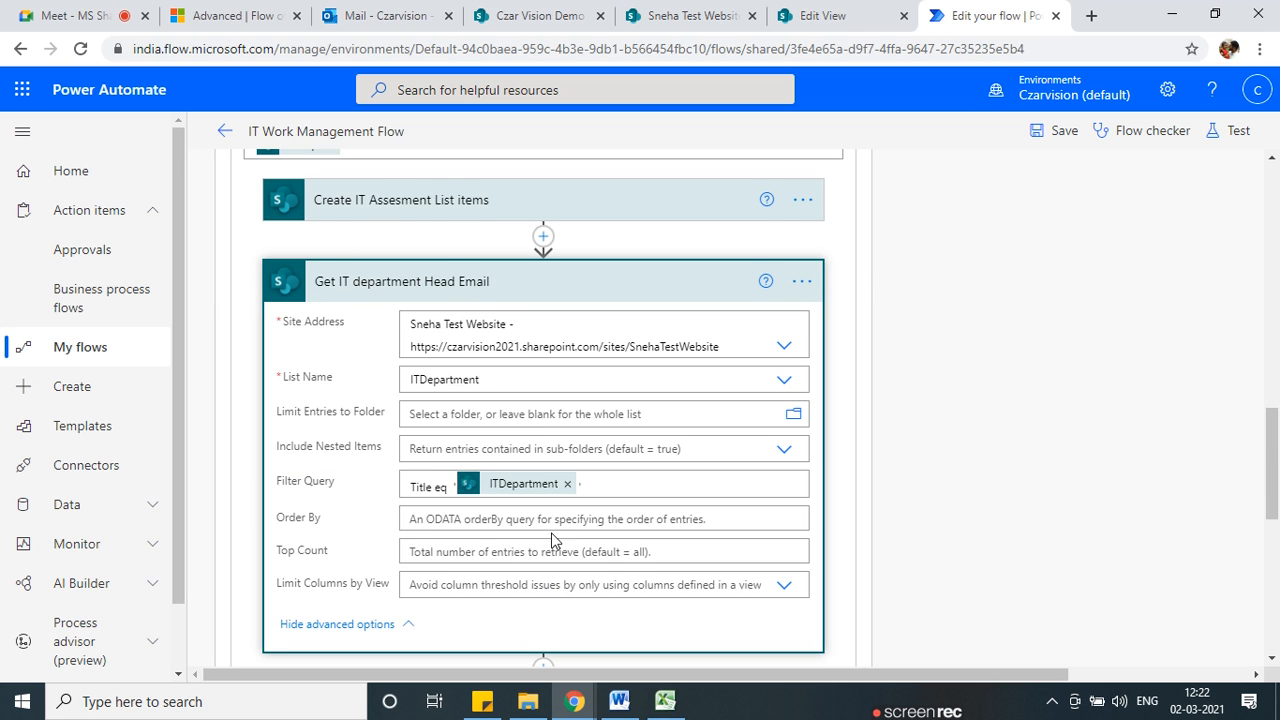
scroll(552, 540, "down", 1)
scroll(429, 380, "up", 3)
left_click(420, 383)
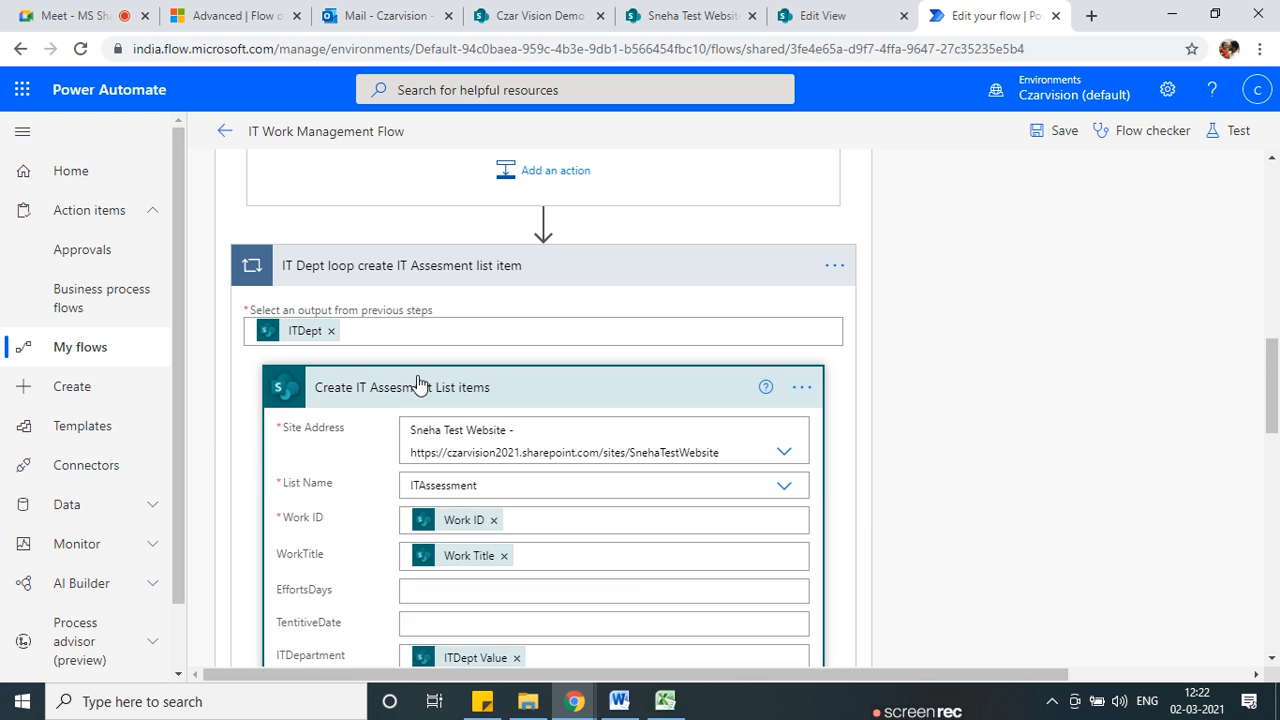
scroll(469, 477, "down", 2)
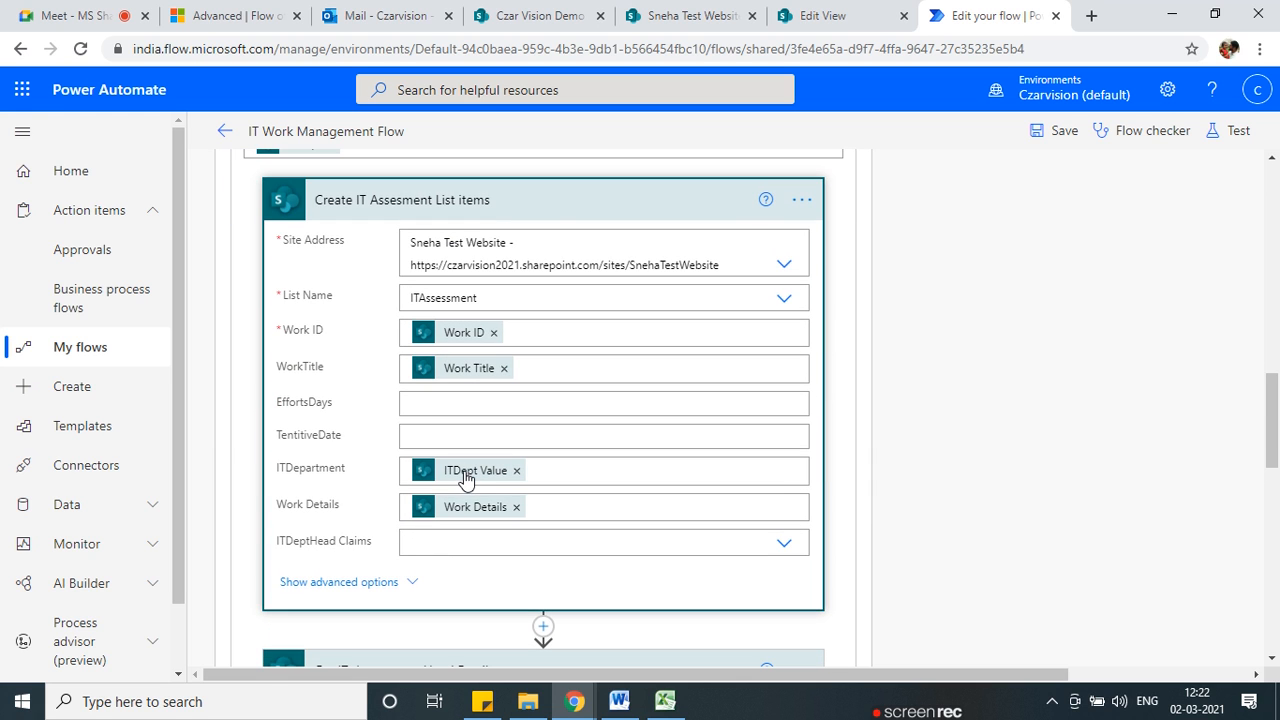
left_click(432, 546)
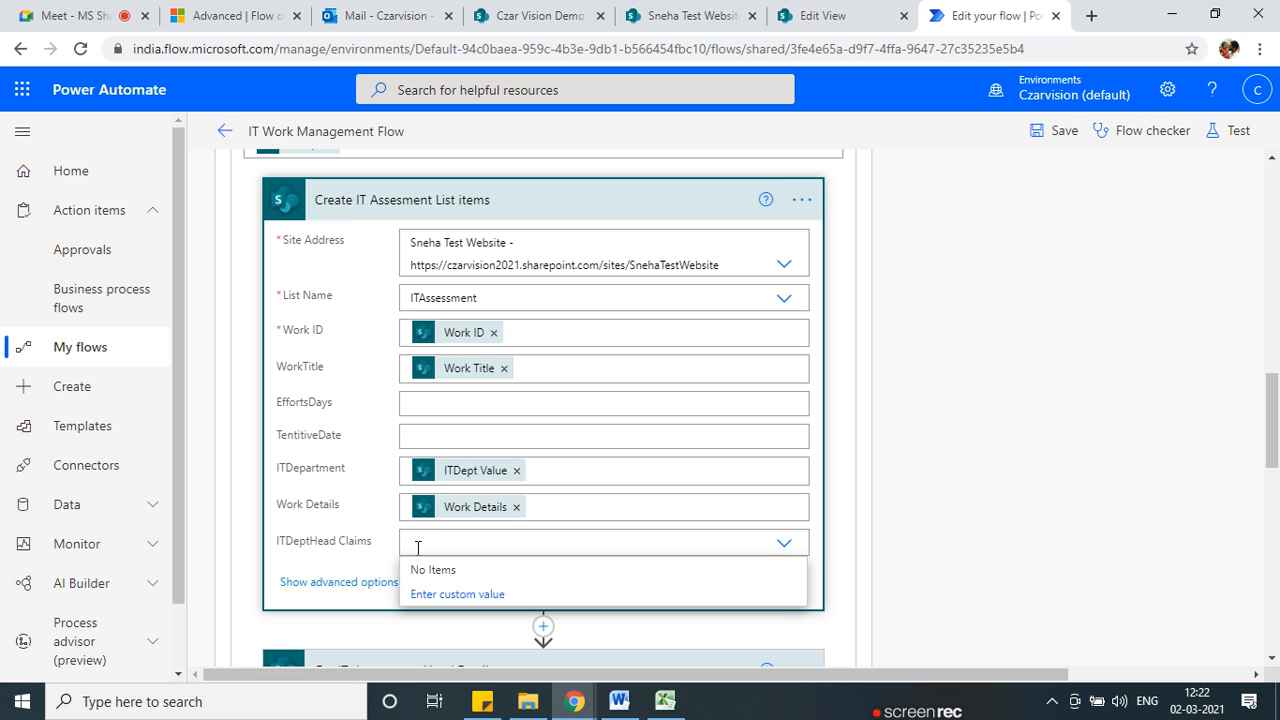
Compare the source of the ITDepartment token in the lookup's filter query with the ITDept Value mapping in the item creation.
scroll(471, 516, "up", 1)
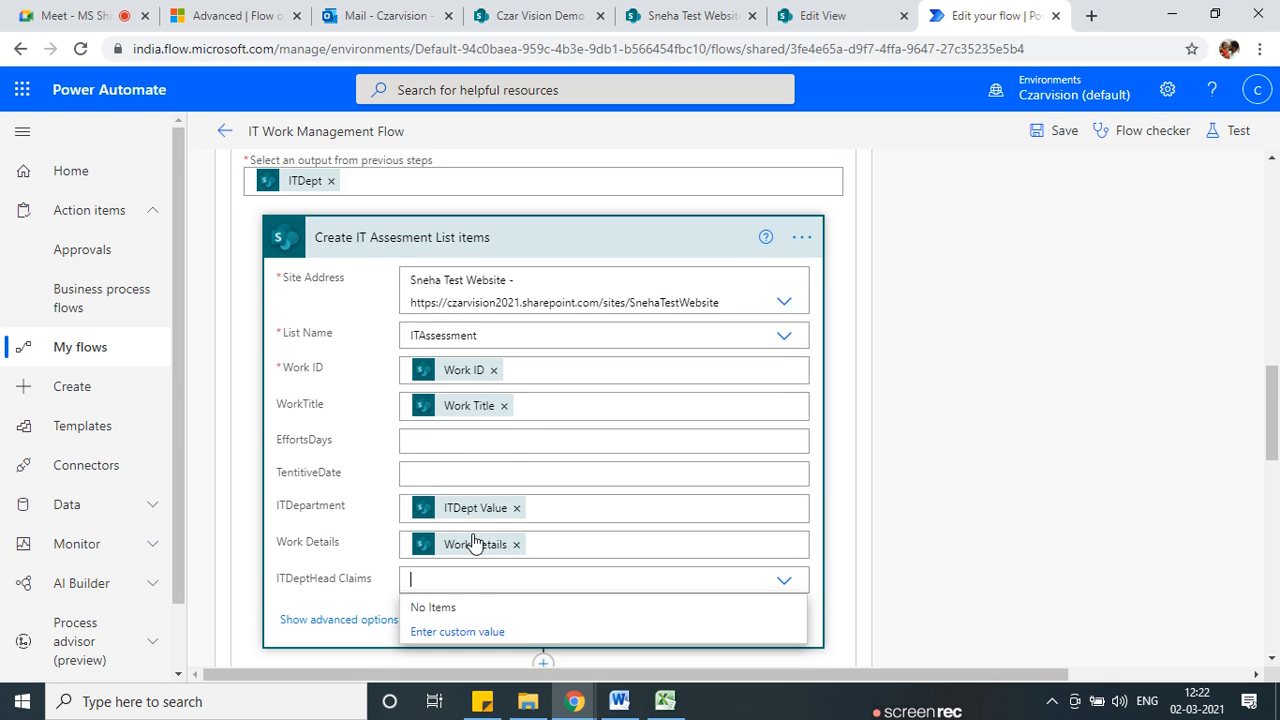
scroll(474, 531, "down", 2)
scroll(474, 541, "down", 2)
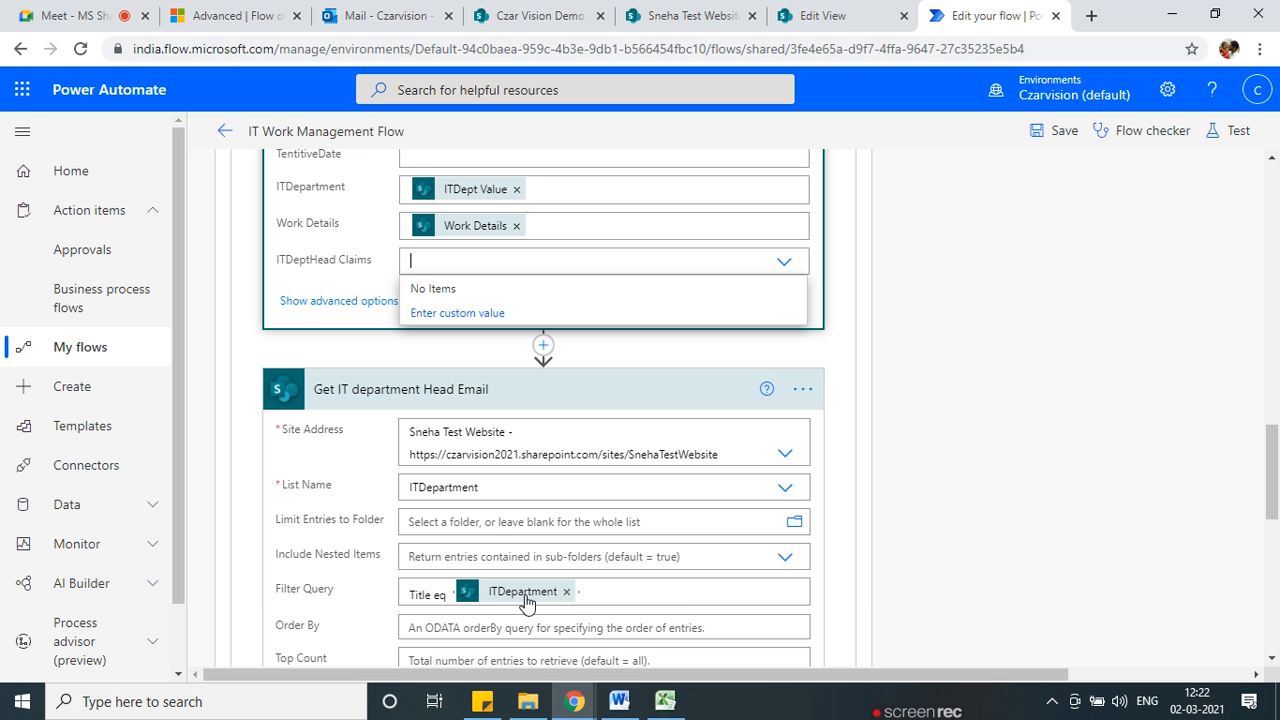
mouse_move(527, 601)
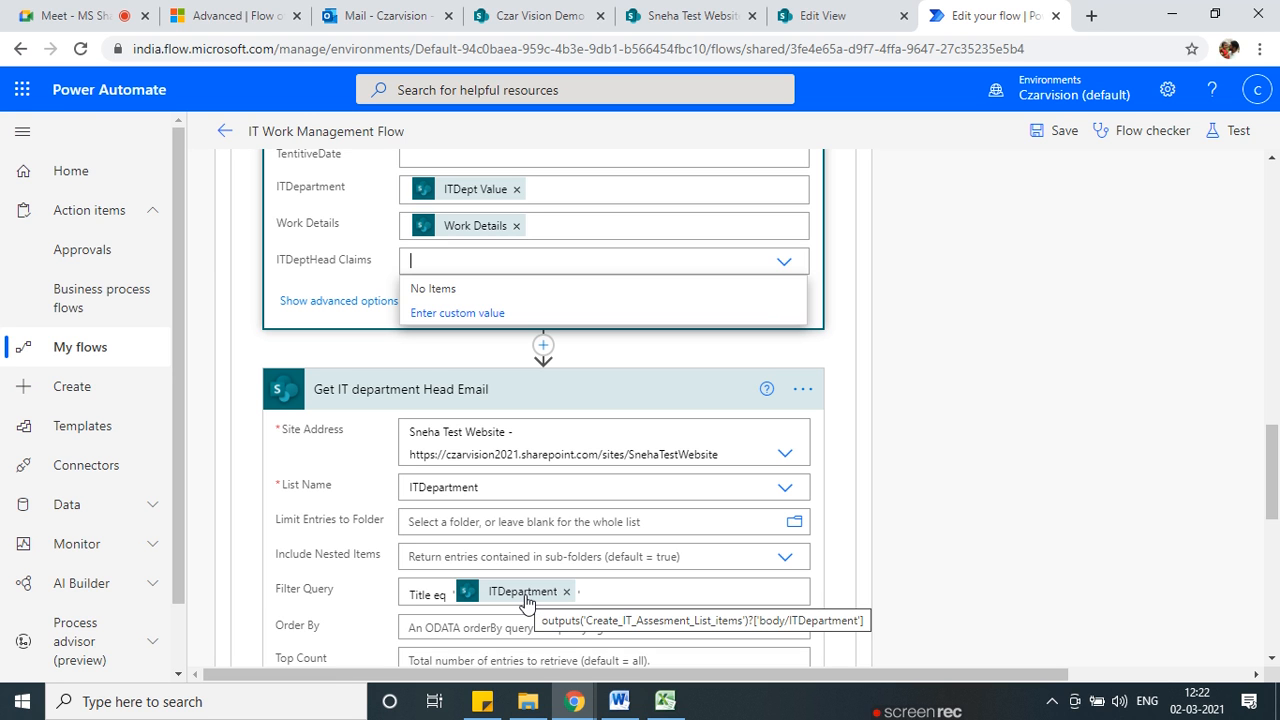
scroll(528, 598, "up", 4)
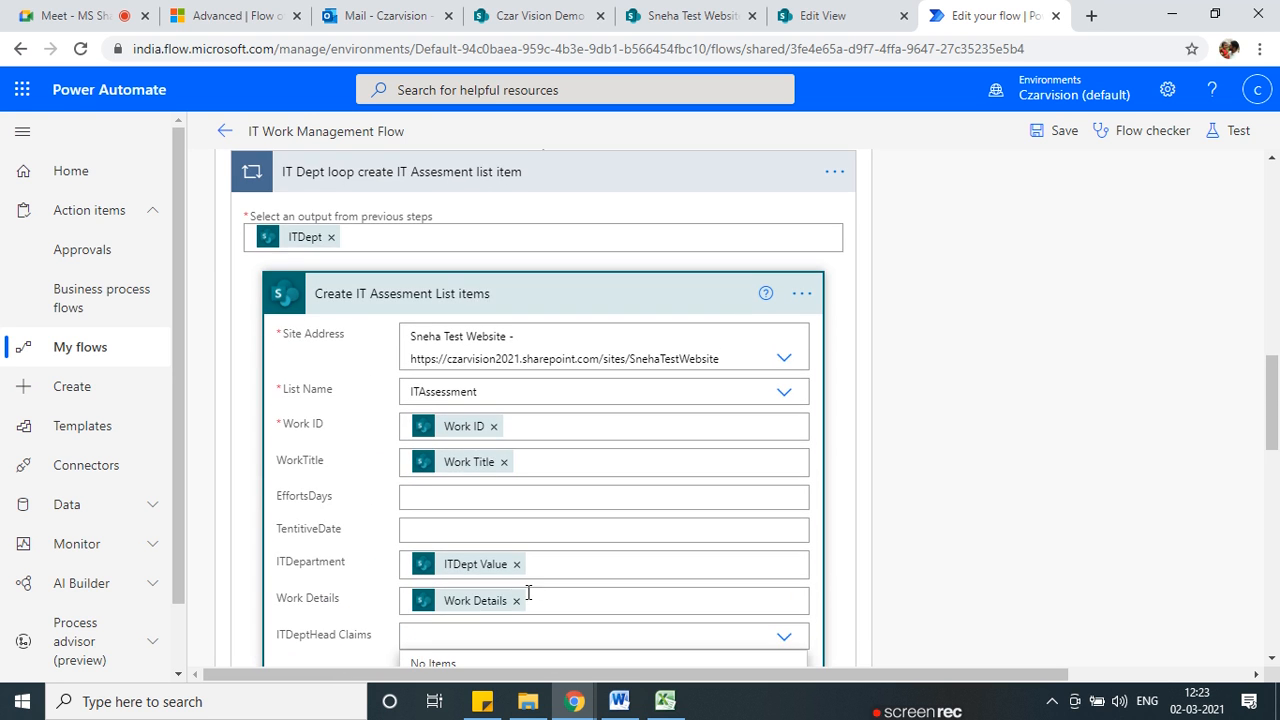
scroll(528, 596, "down", 1)
scroll(528, 598, "up", 1)
scroll(432, 563, "down", 3)
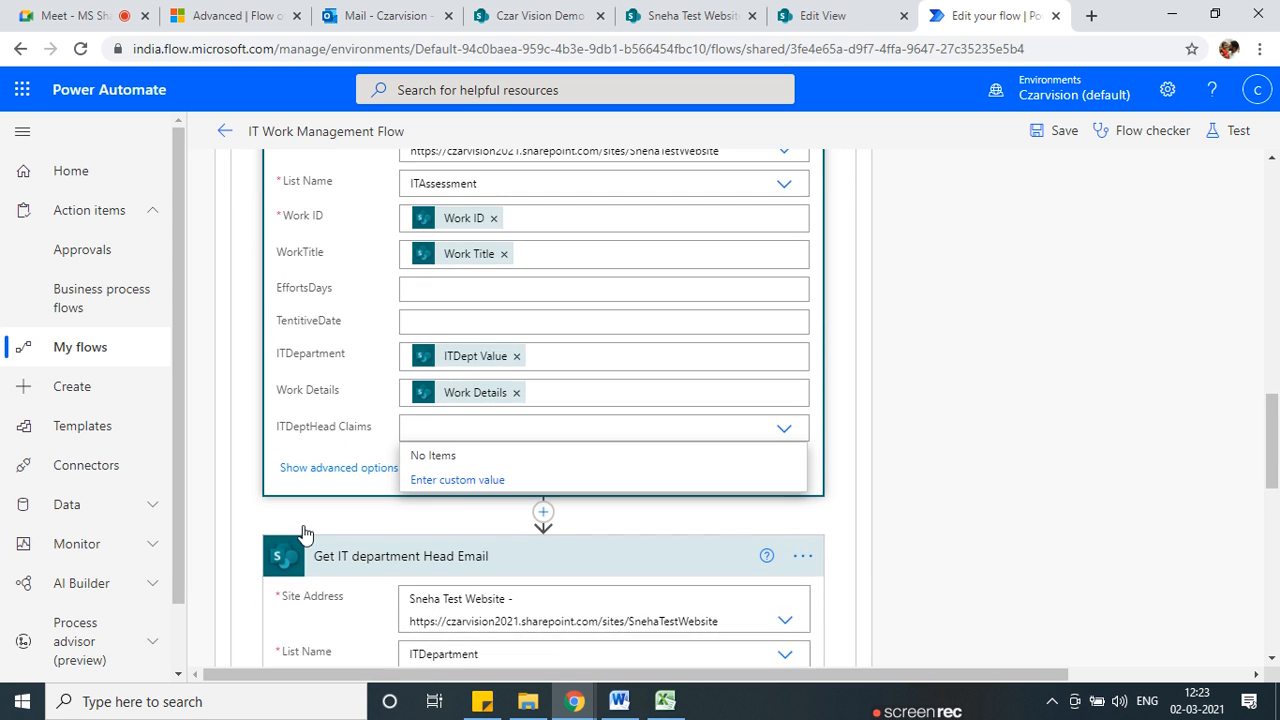
mouse_move(410, 298)
left_mouse_down()
mouse_move(498, 297)
mouse_move(410, 260)
mouse_move(400, 304)
left_mouse_up()
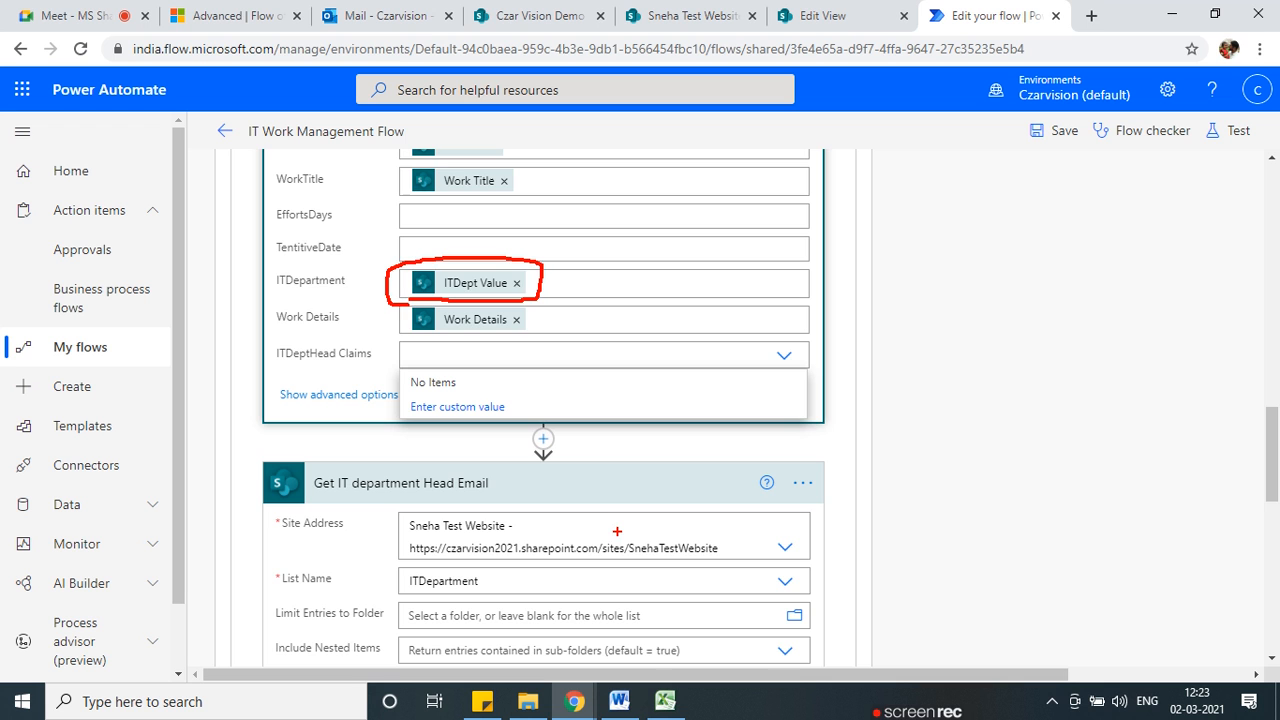
scroll(617, 531, "down", 3)
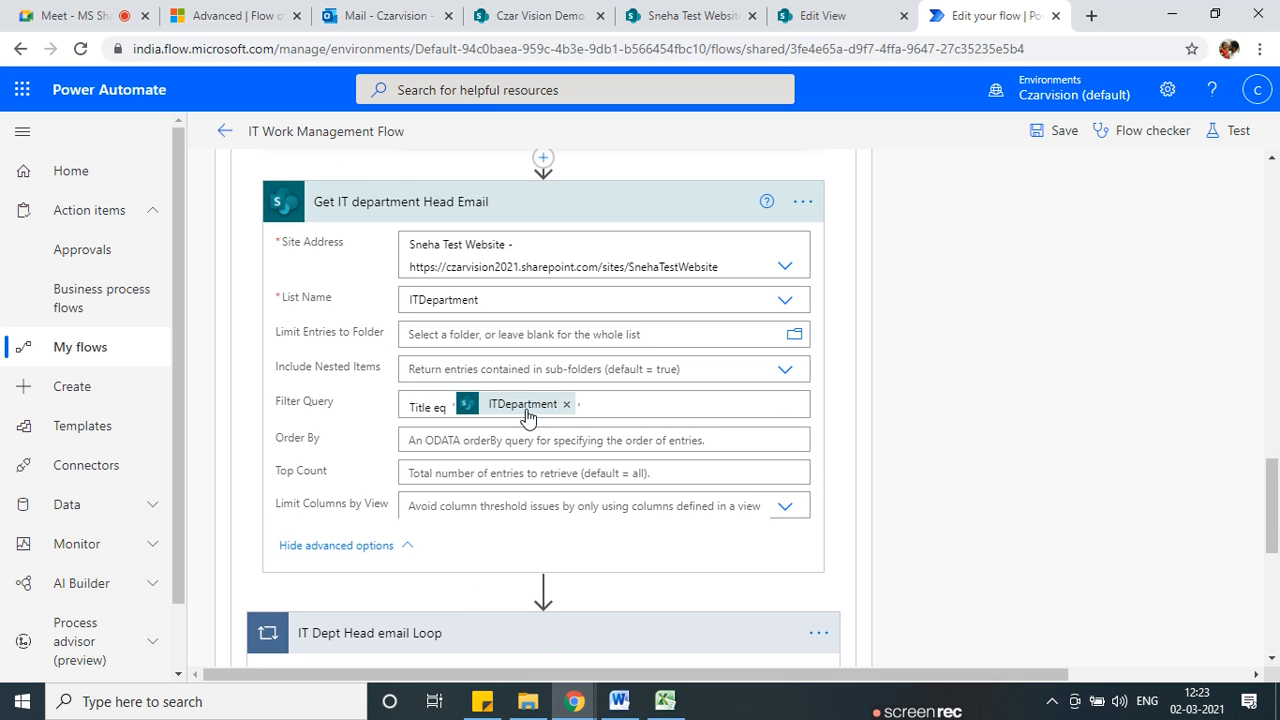
scroll(527, 416, "up", 3)
scroll(278, 462, "up", 2)
scroll(428, 540, "down", 2)
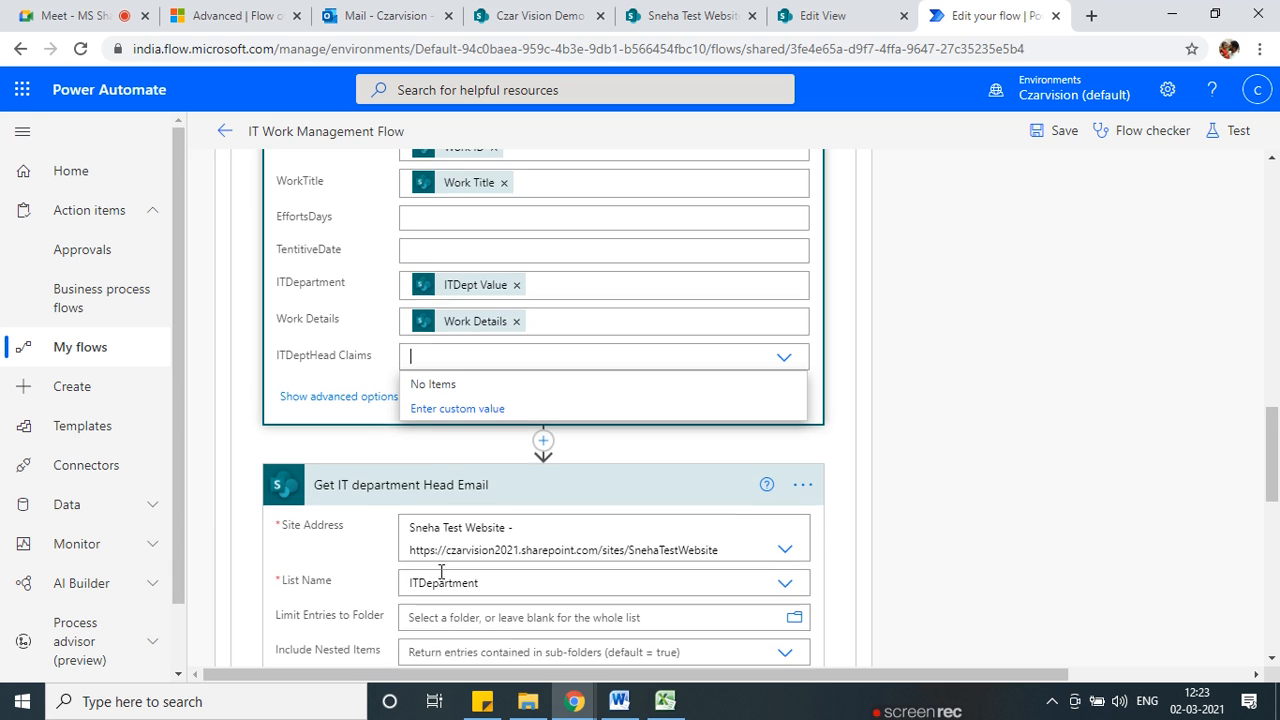
scroll(538, 340, "up", 5)
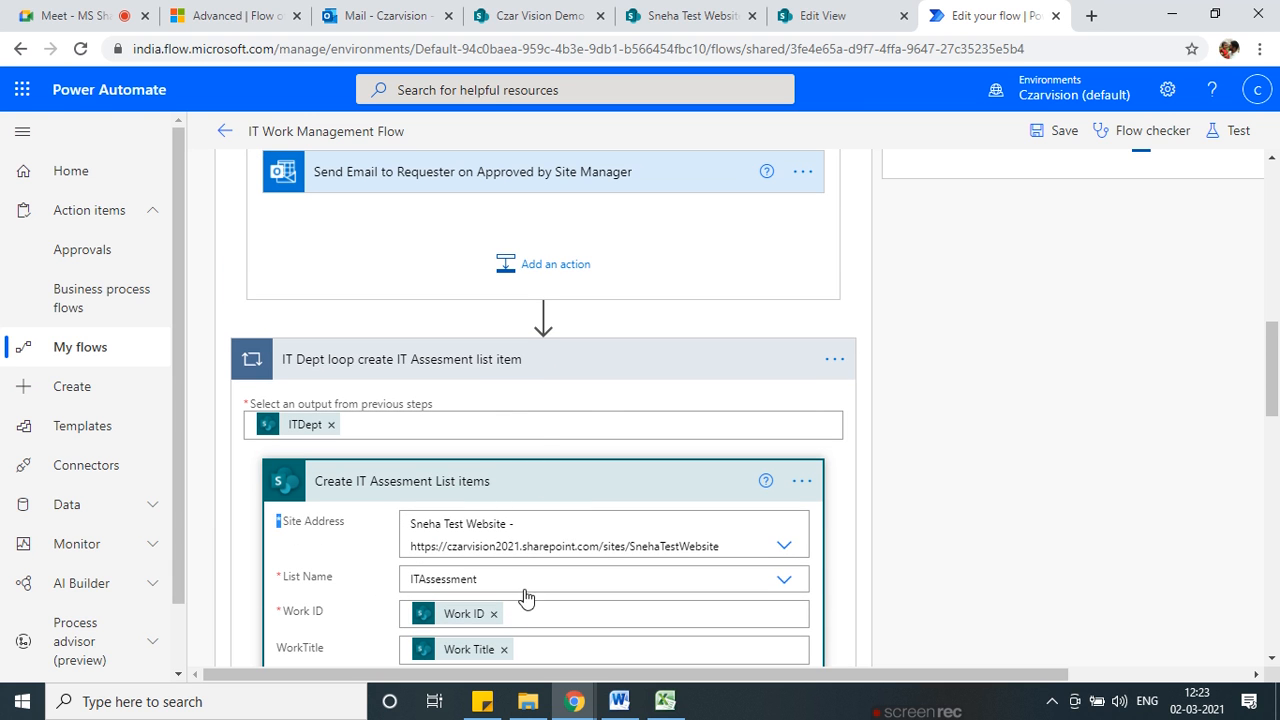
scroll(523, 594, "down", 6)
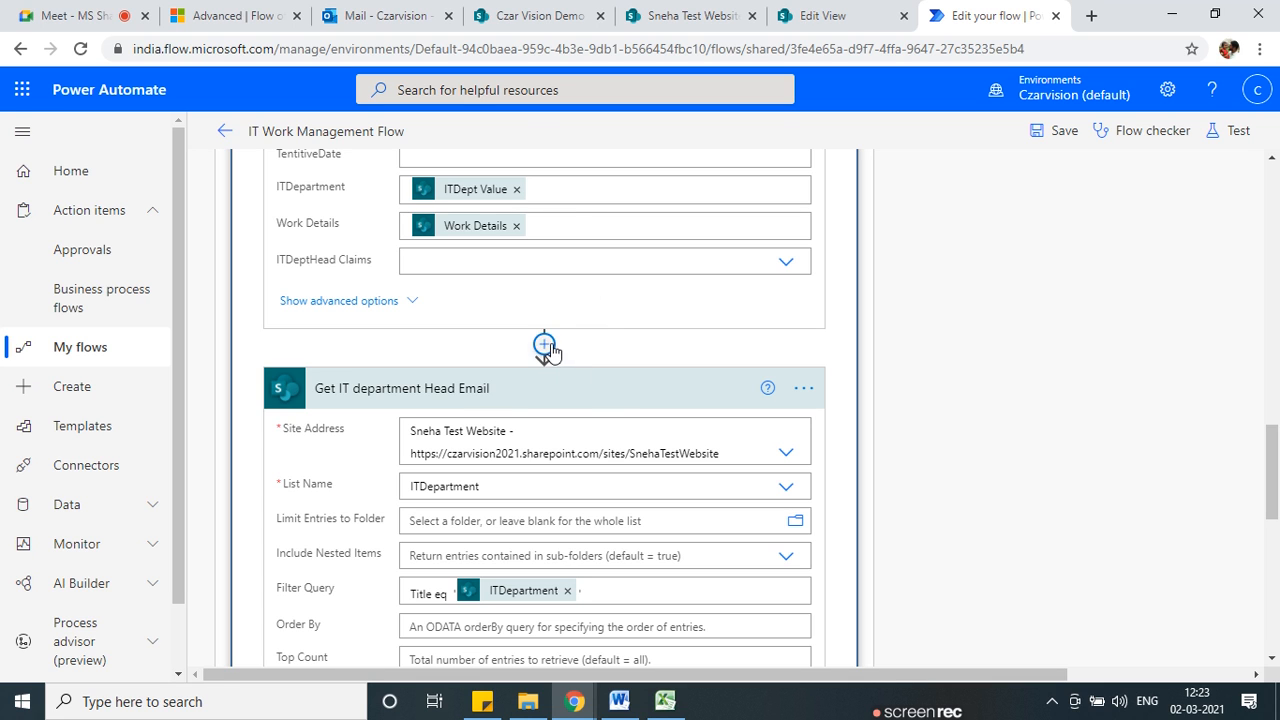
left_click(544, 345)
left_click(537, 369)
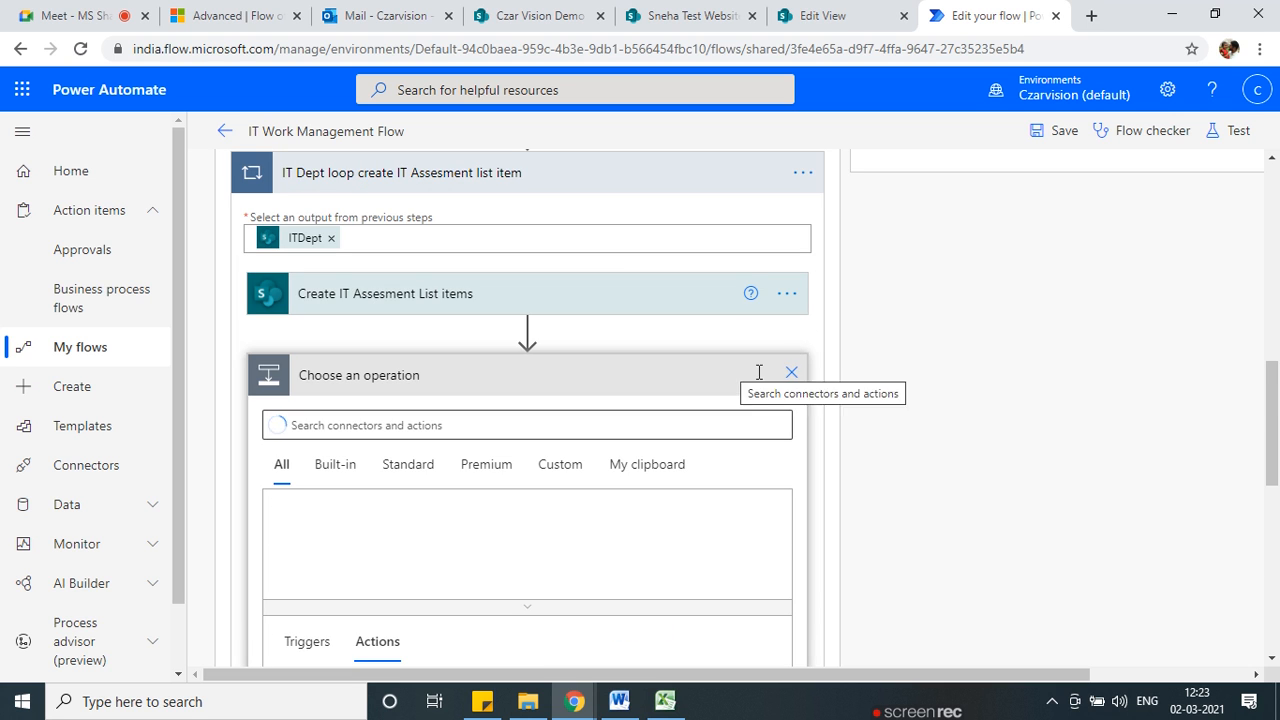
left_click(791, 373)
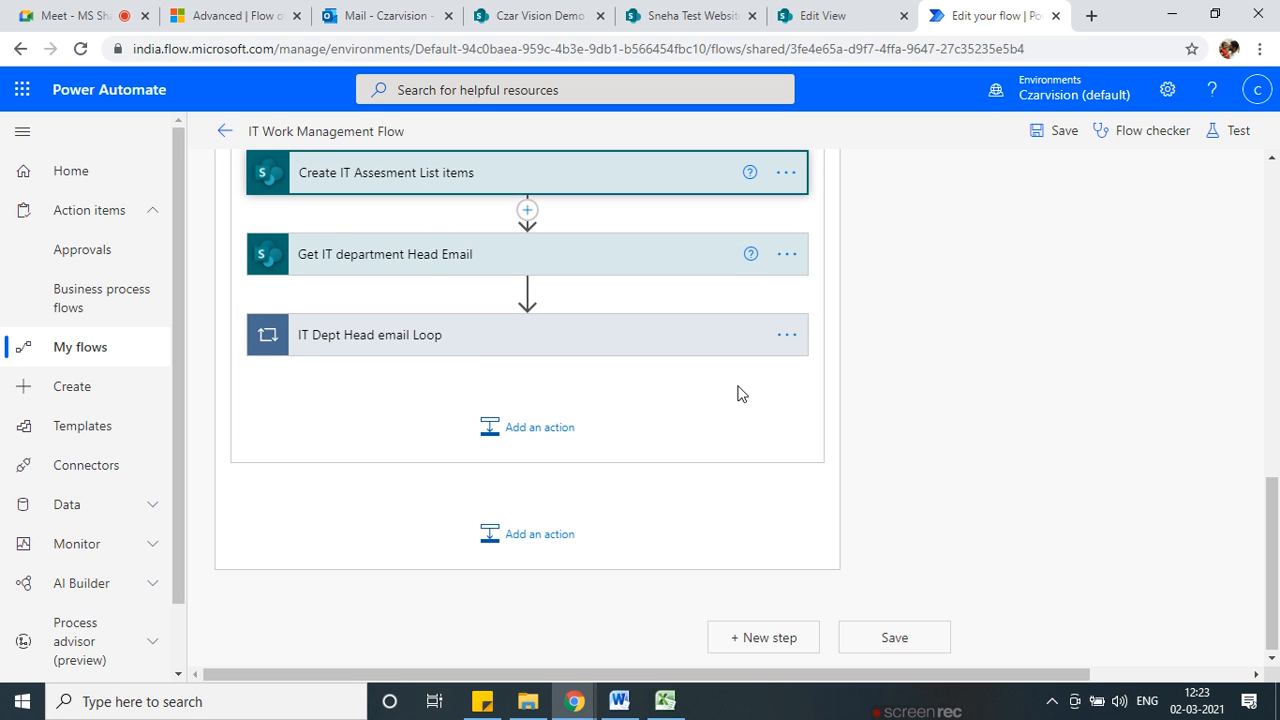
Replace the ITDepartment token in the Get IT department Head Email filter query with the ITDept Value token copied from Create IT Assesment List items.
left_click(420, 258)
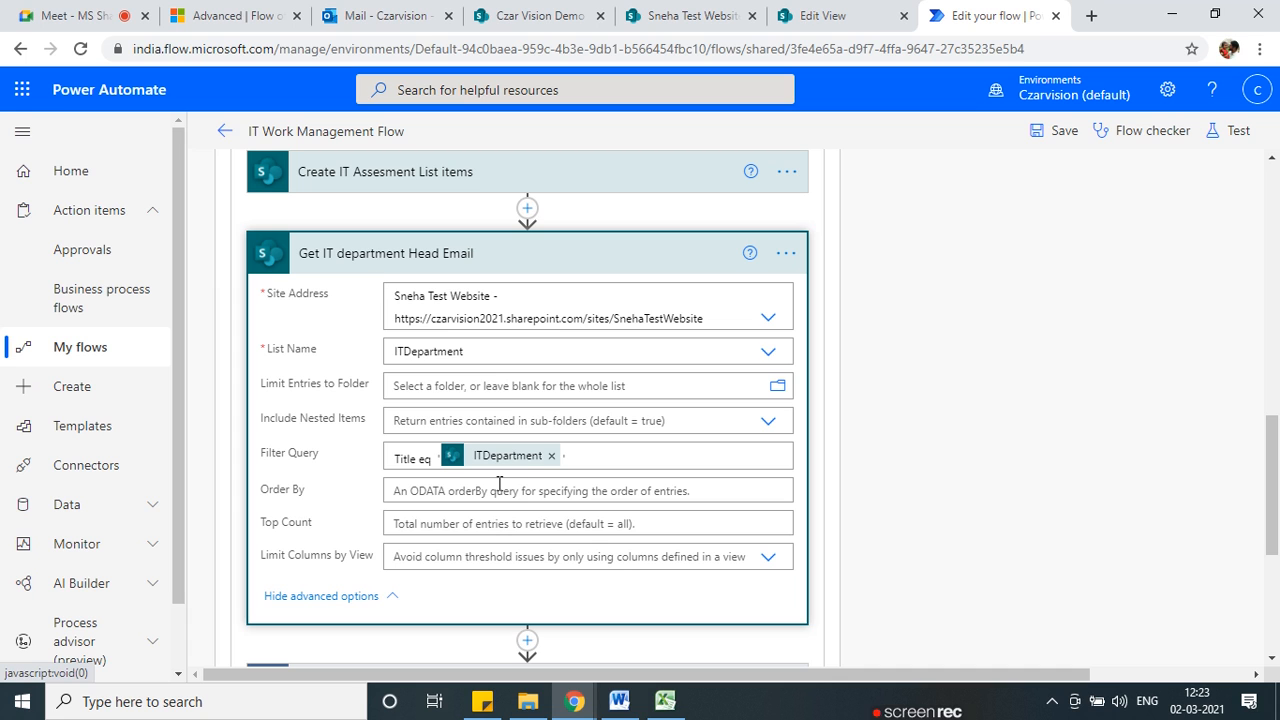
left_click(401, 182)
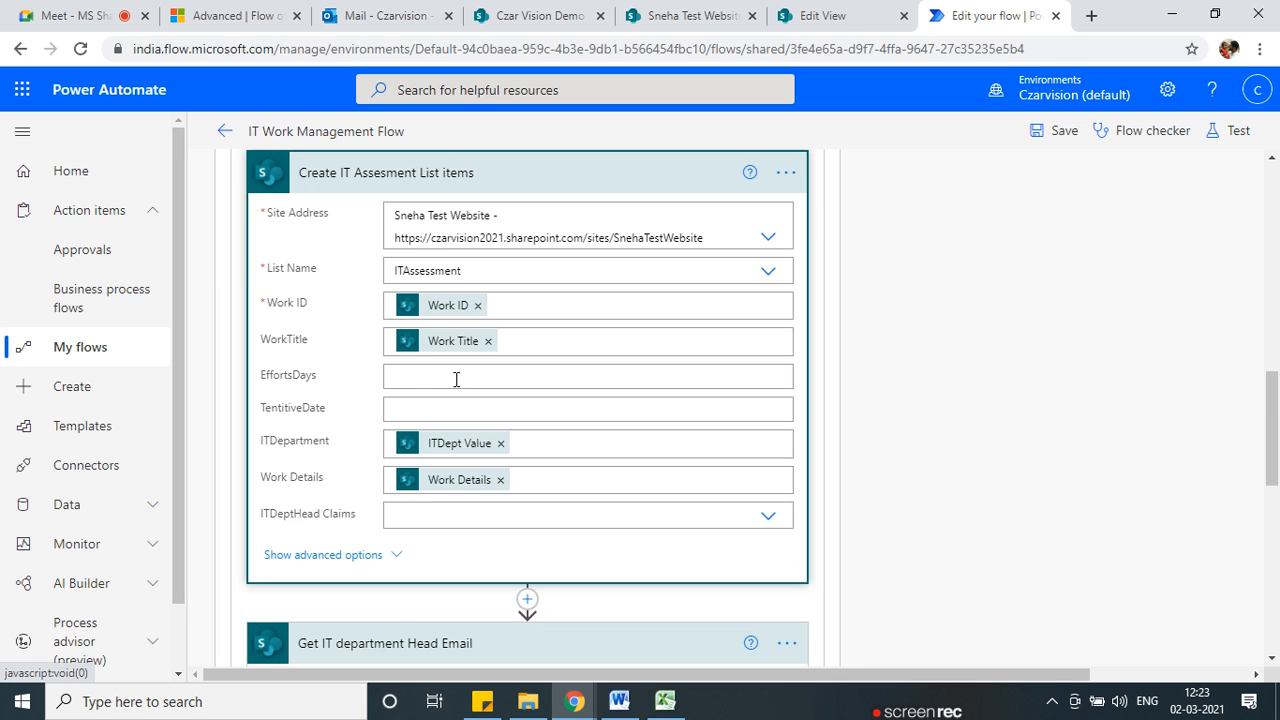
left_click(441, 451)
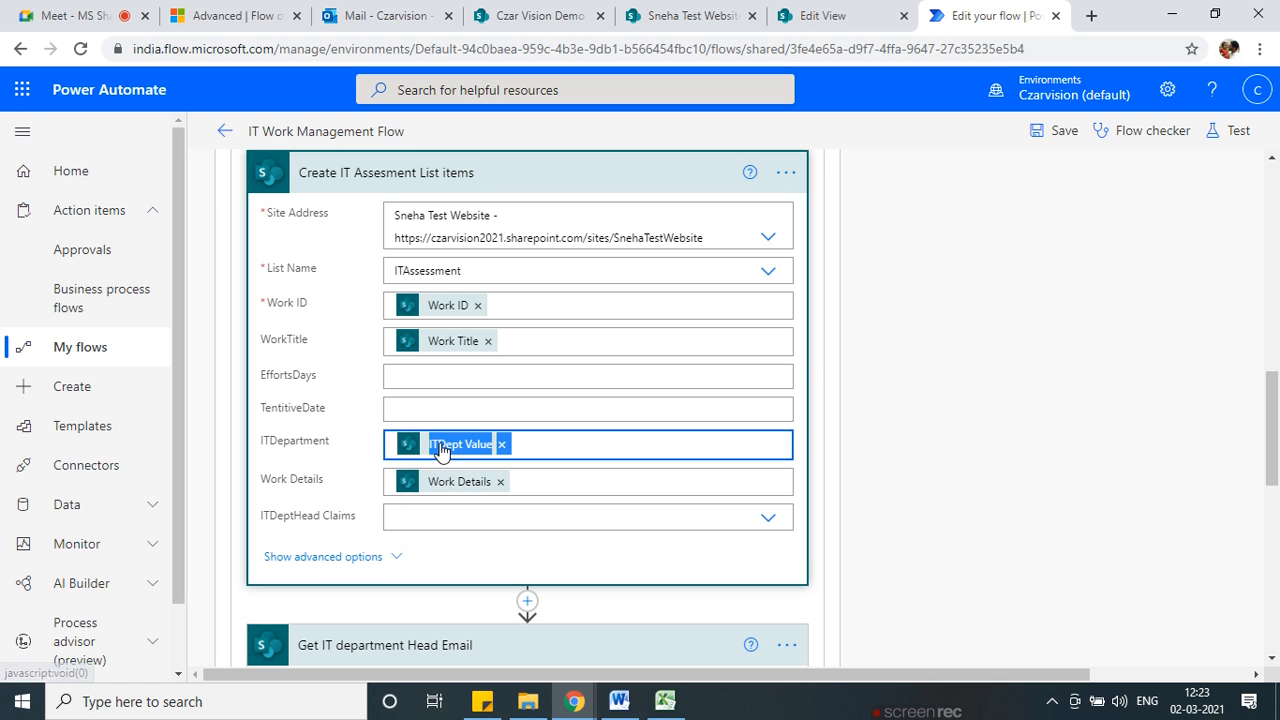
scroll(443, 449, "down", 3)
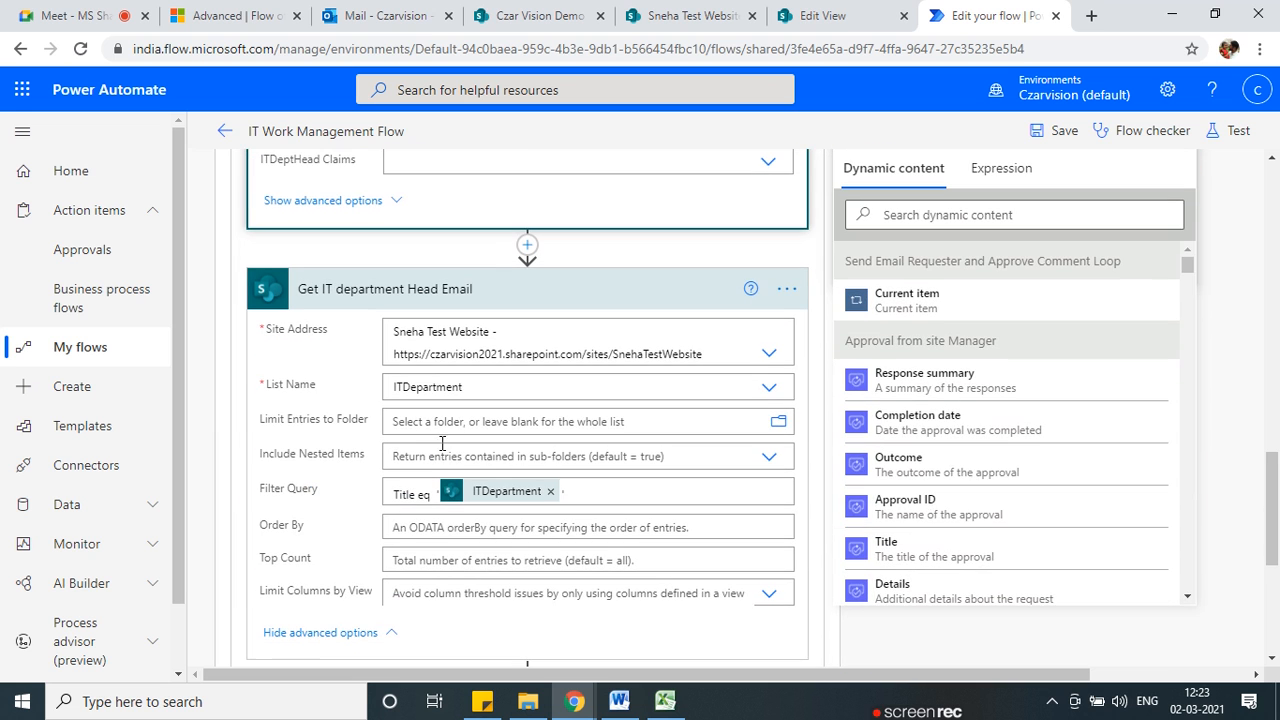
left_click(551, 492)
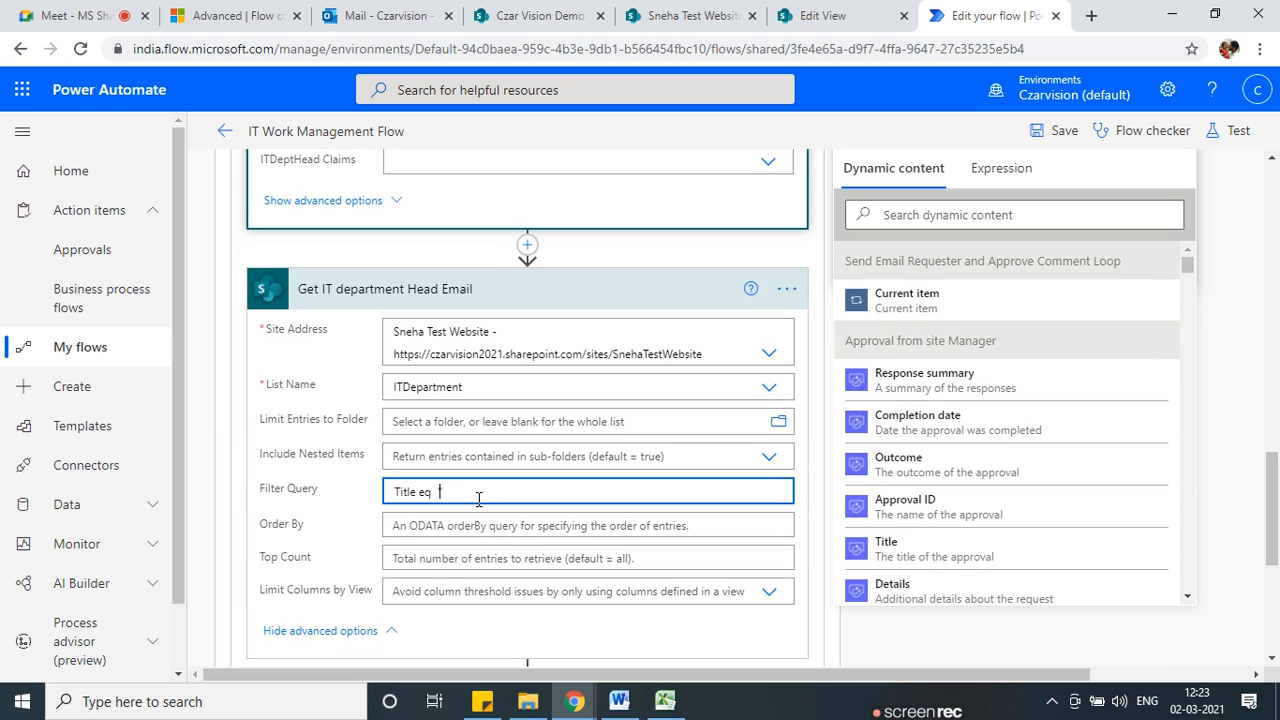
key("ctrl+v")
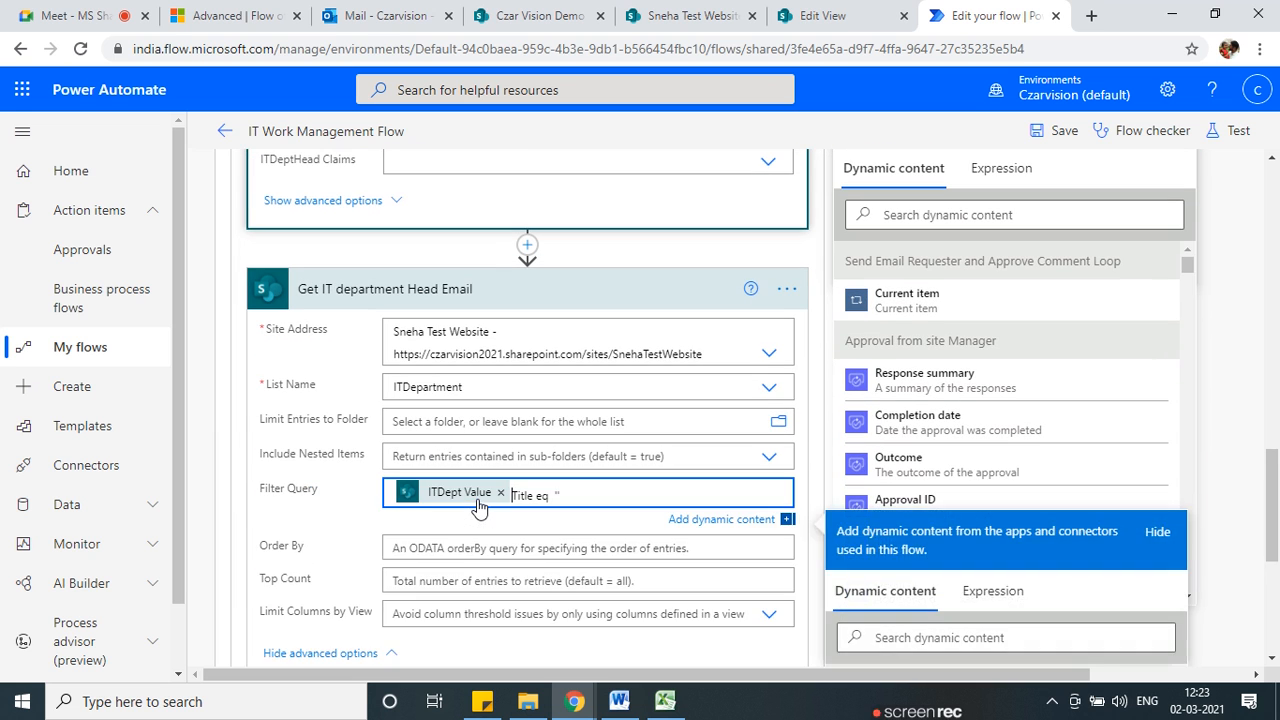
Rewrite the filter query text around the ITDept Value token so it reads Title eq 'ITDept Value'.
left_click(562, 495)
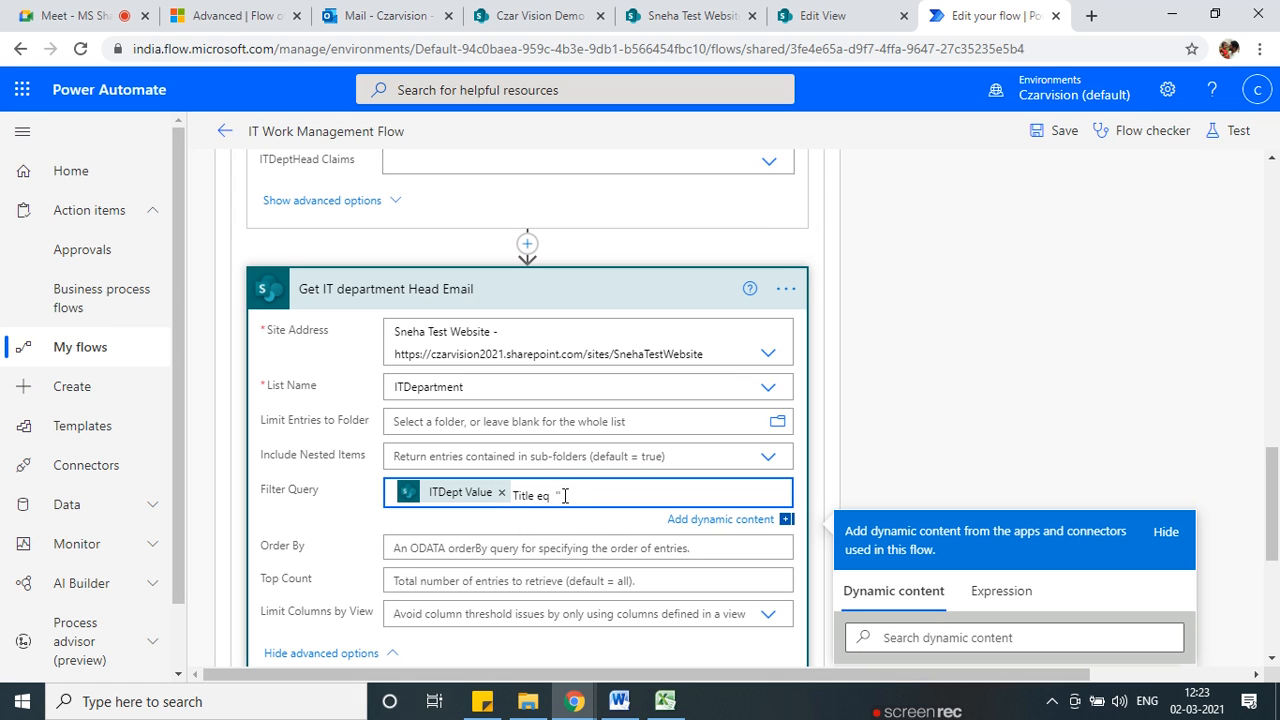
key("BackSpace")
key("BackSpace")
key("BackSpace")
type("'")
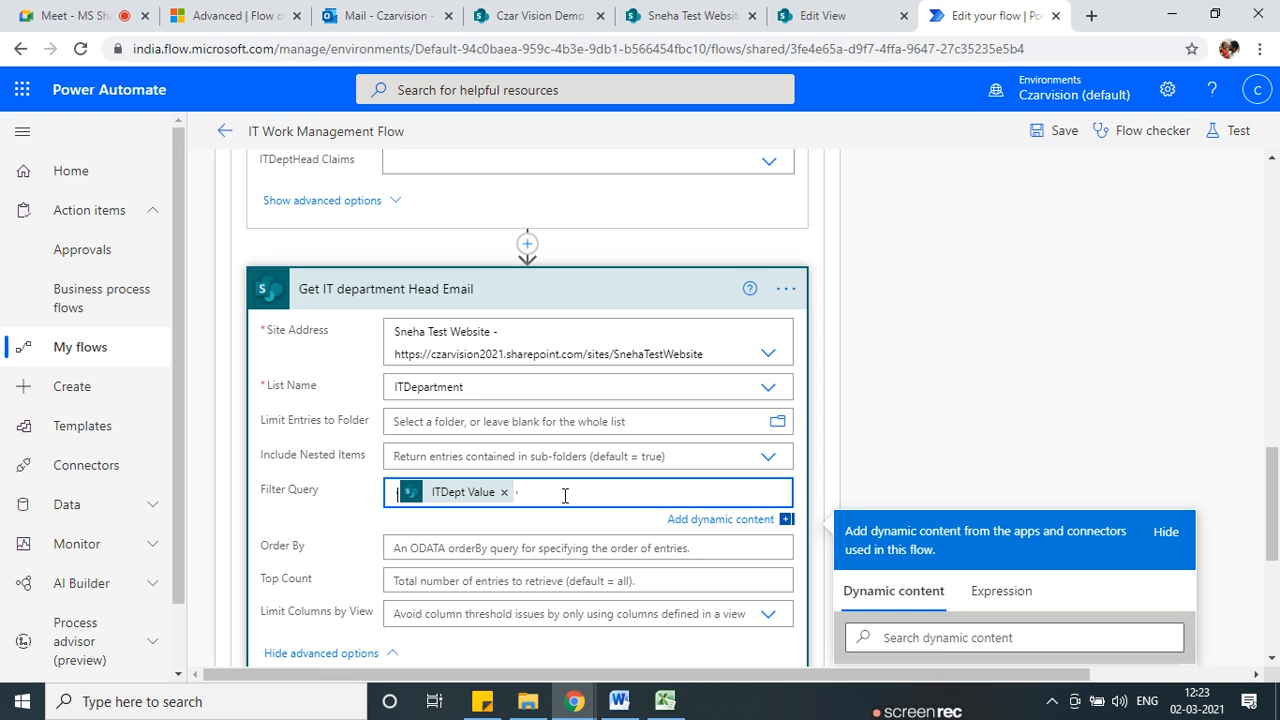
type("Title")
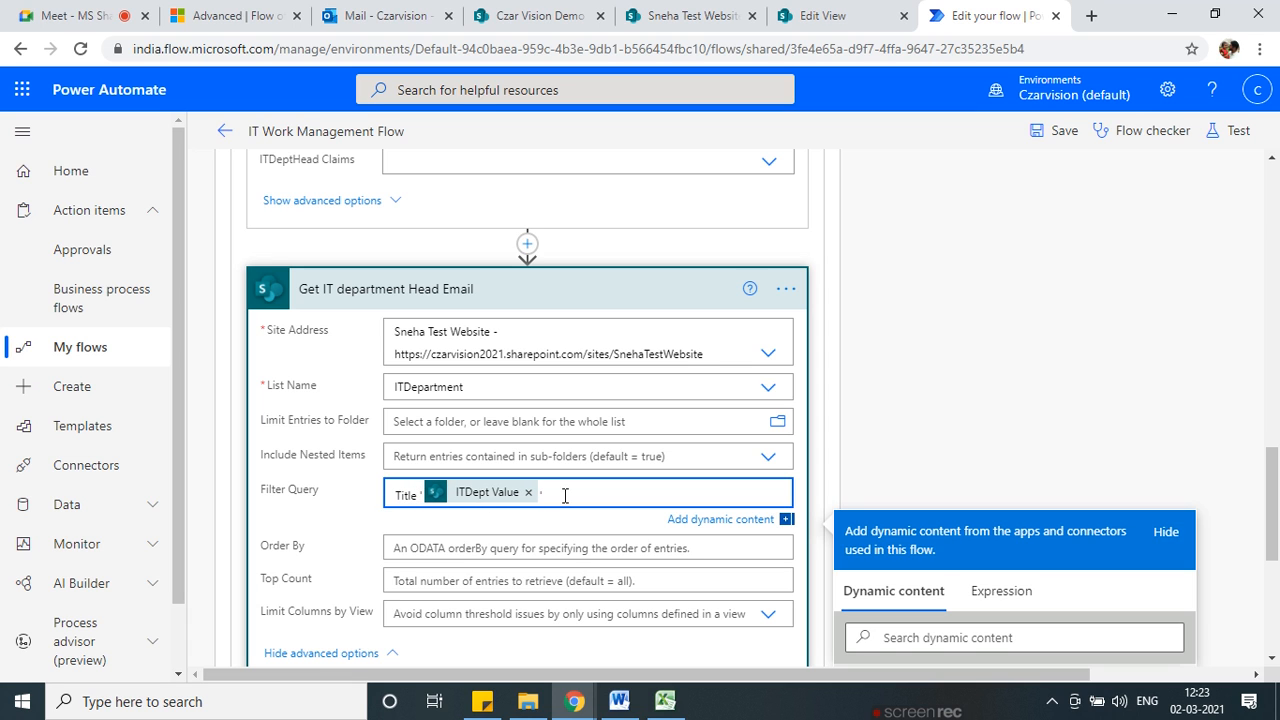
type(" eq")
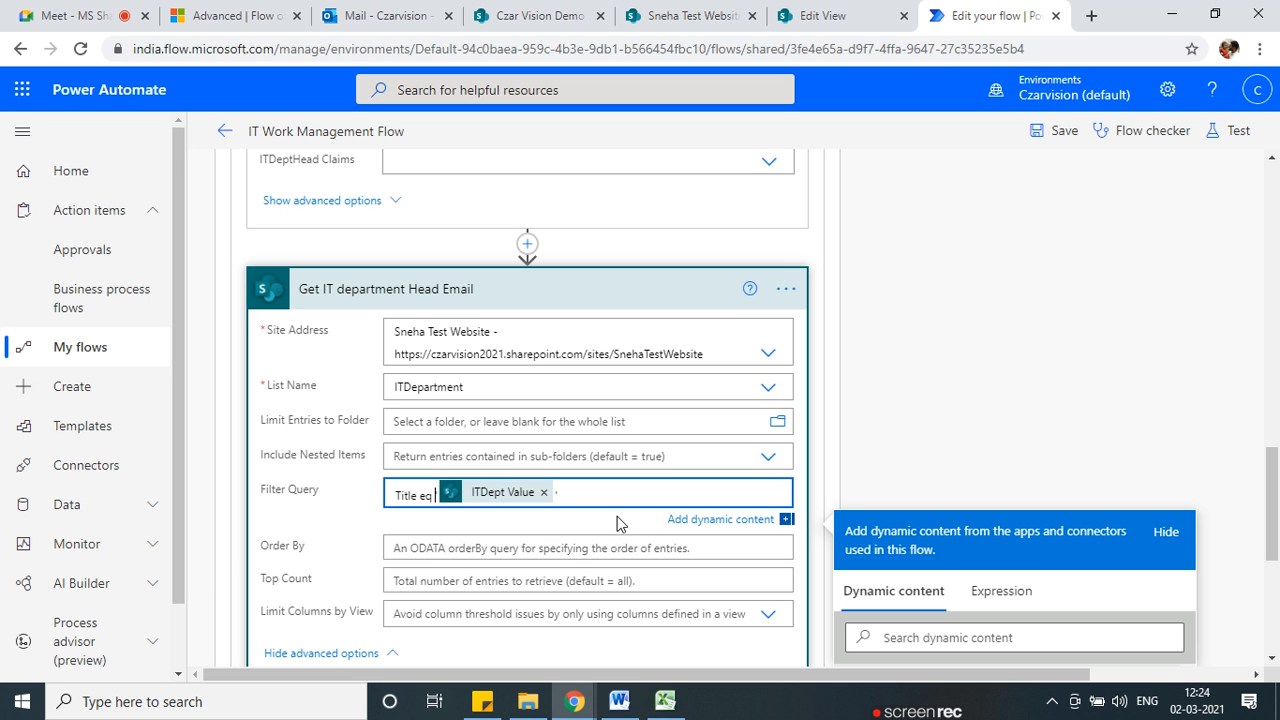
Expand IT Dept Head email Loop and compare the filter query's ITDept Value source with the enclosing loop and the ITDepartment mapping.
scroll(438, 363, "down", 2)
scroll(438, 363, "up", 1)
scroll(461, 567, "down", 1)
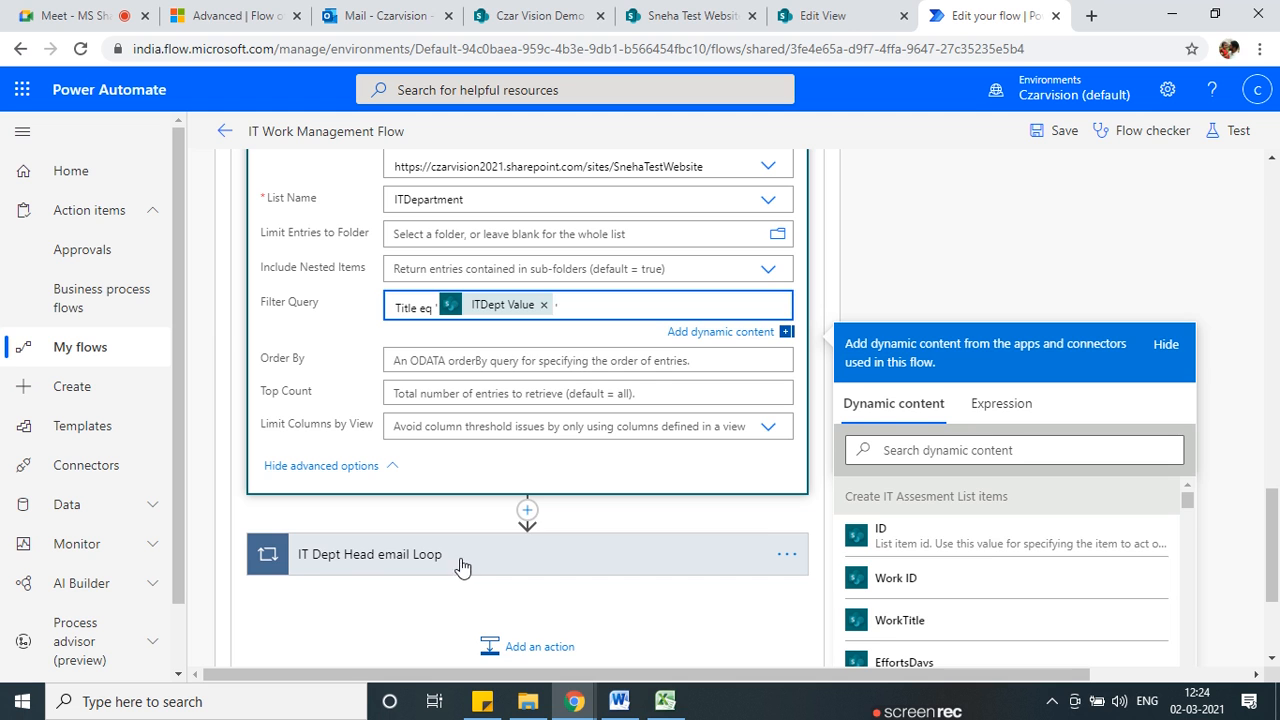
left_click(461, 567)
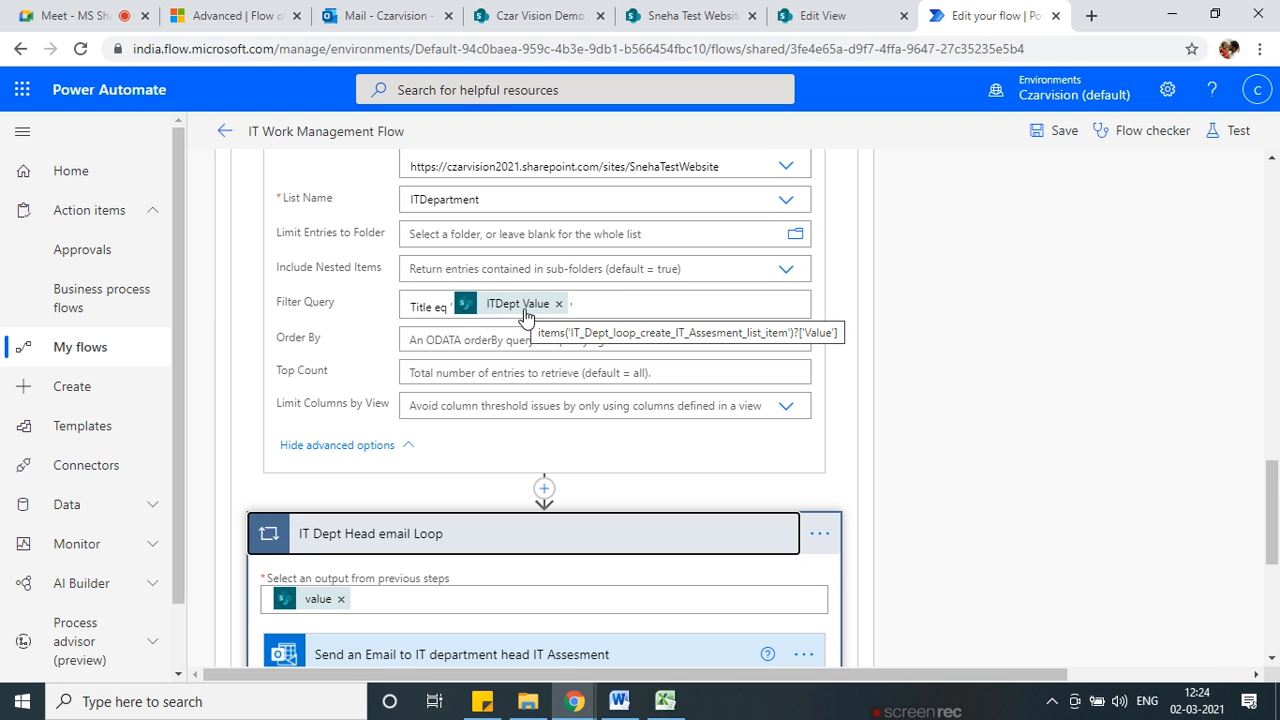
scroll(521, 314, "up", 5)
scroll(479, 380, "up", 4)
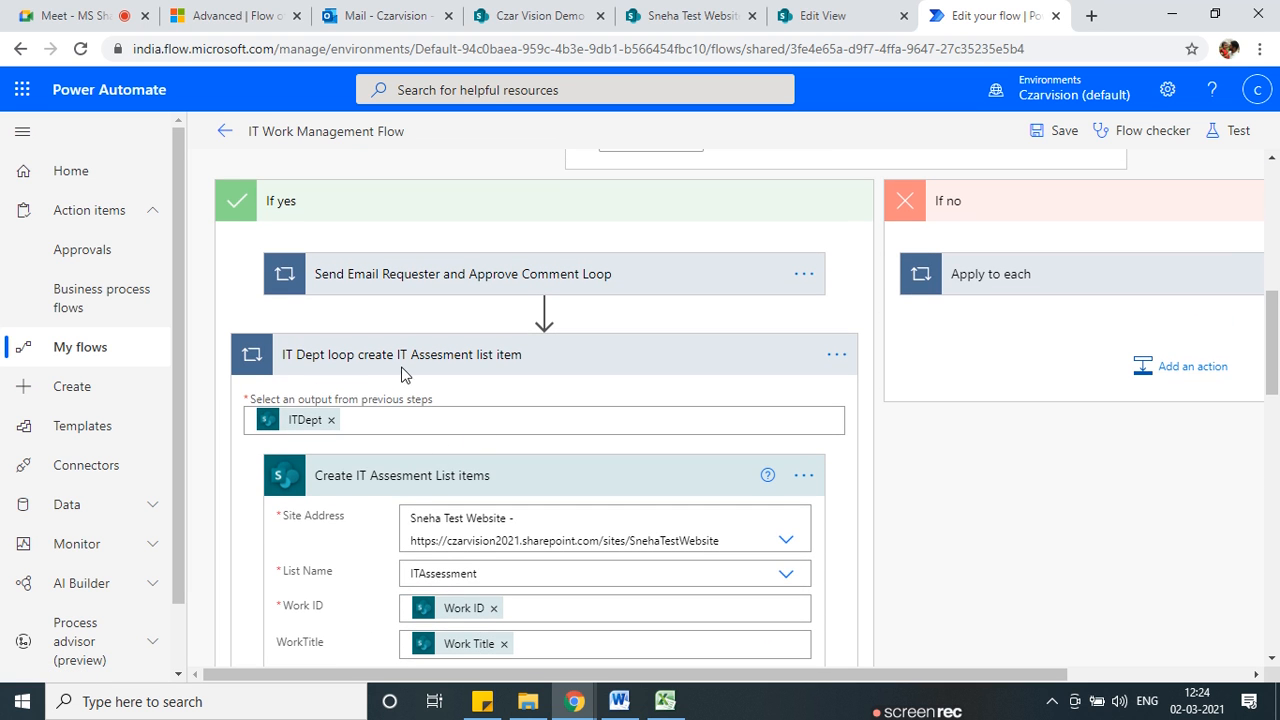
scroll(497, 510, "down", 9)
scroll(503, 505, "up", 3)
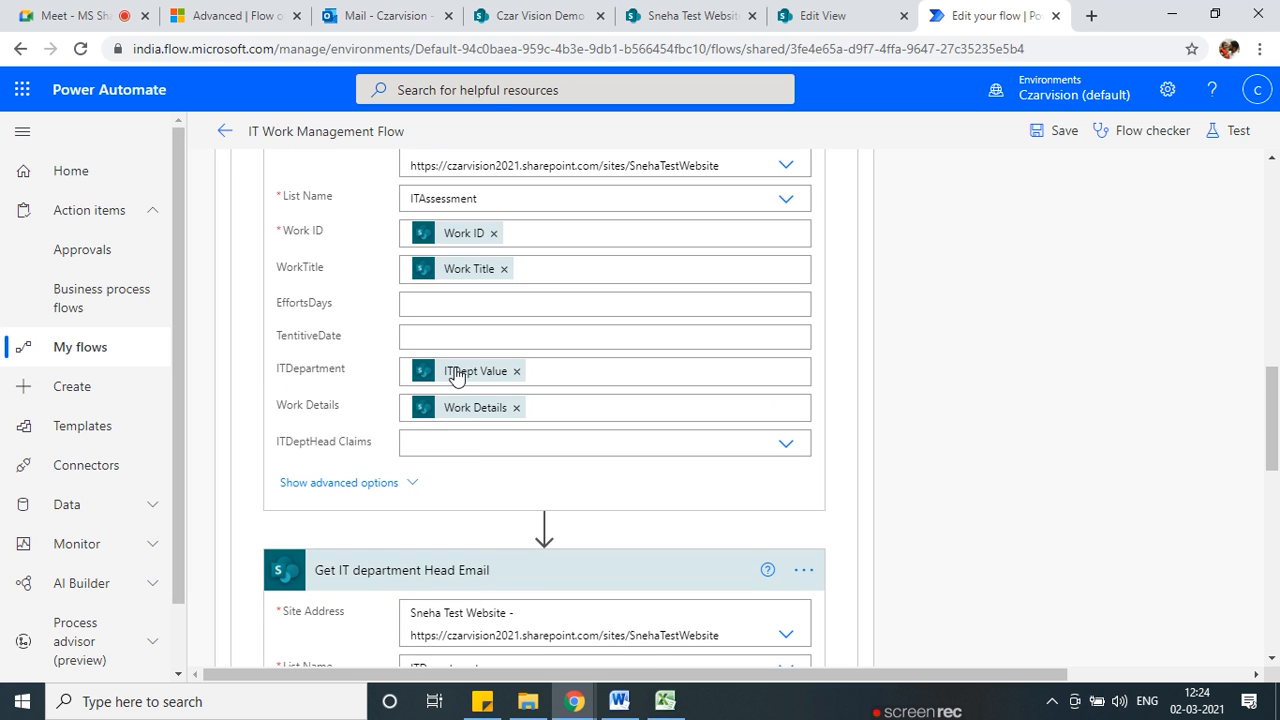
scroll(540, 520, "down", 1)
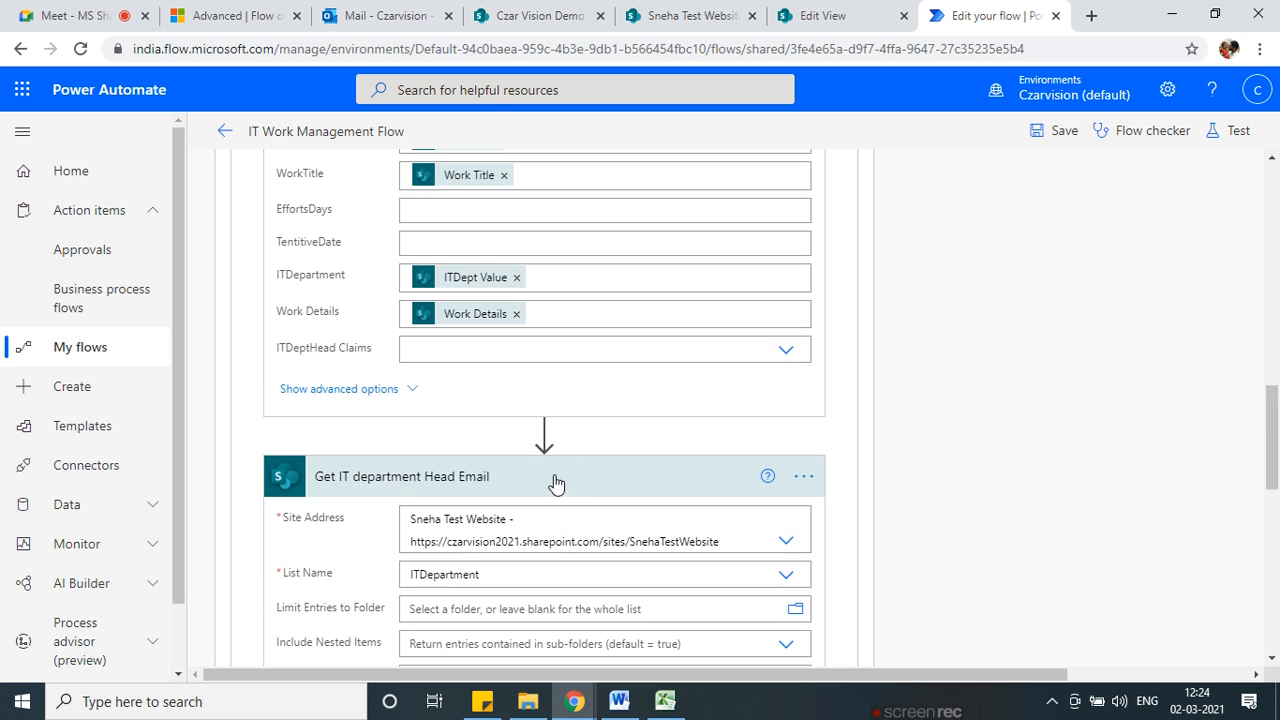
Collapse both SharePoint actions and move Create IT Assesment List items below Get IT department Head Email.
scroll(557, 486, "up", 3)
left_click(392, 300)
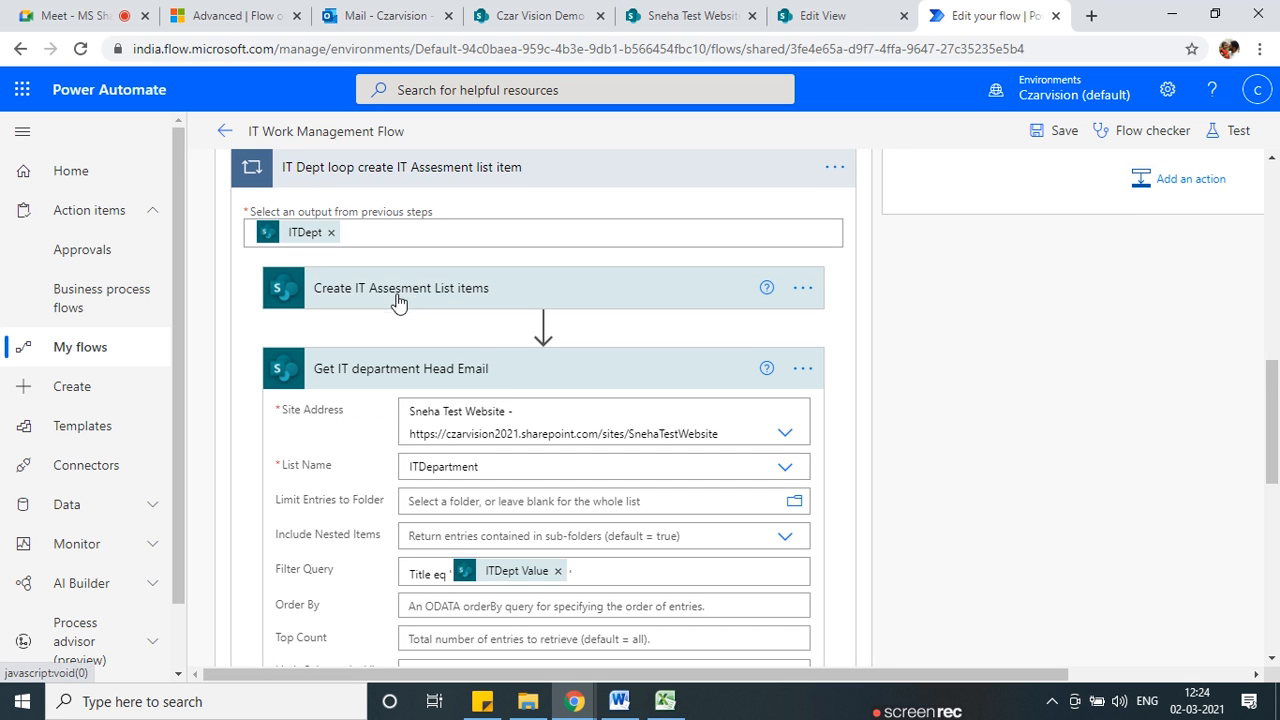
left_click(502, 369)
left_click_drag(498, 393, 497, 365)
left_click_drag(486, 294, 548, 418)
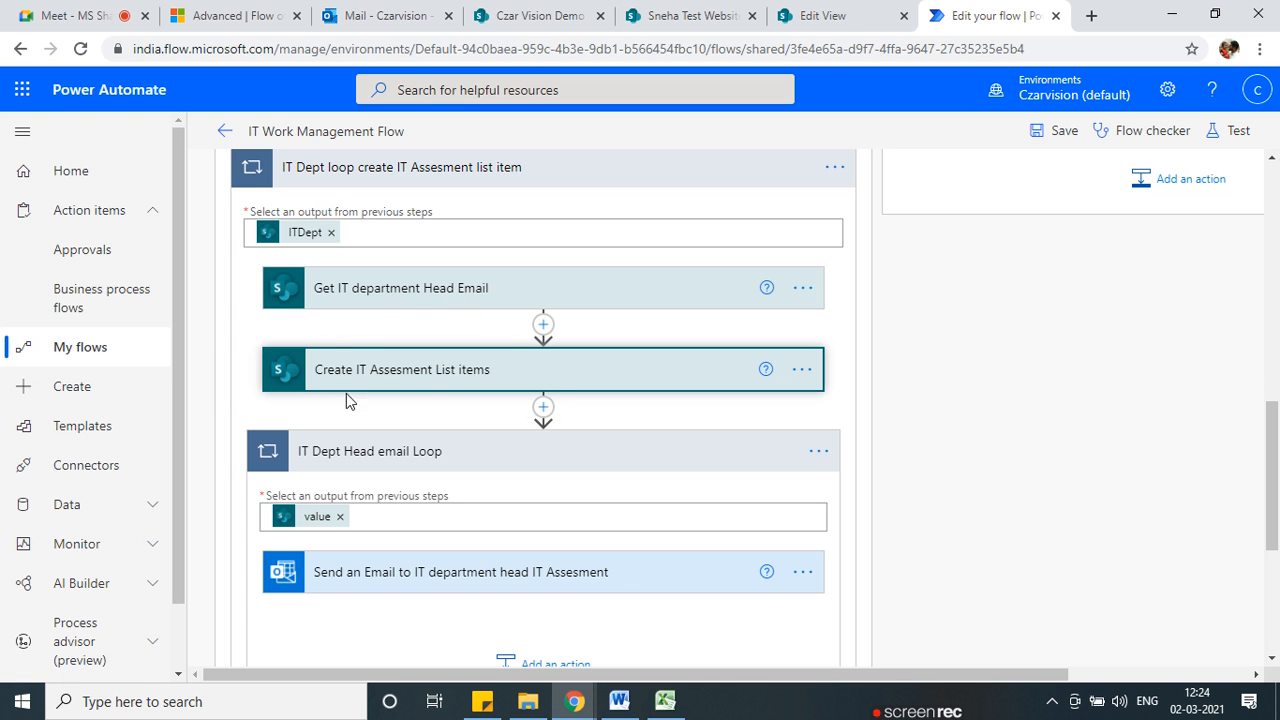
left_click(461, 305)
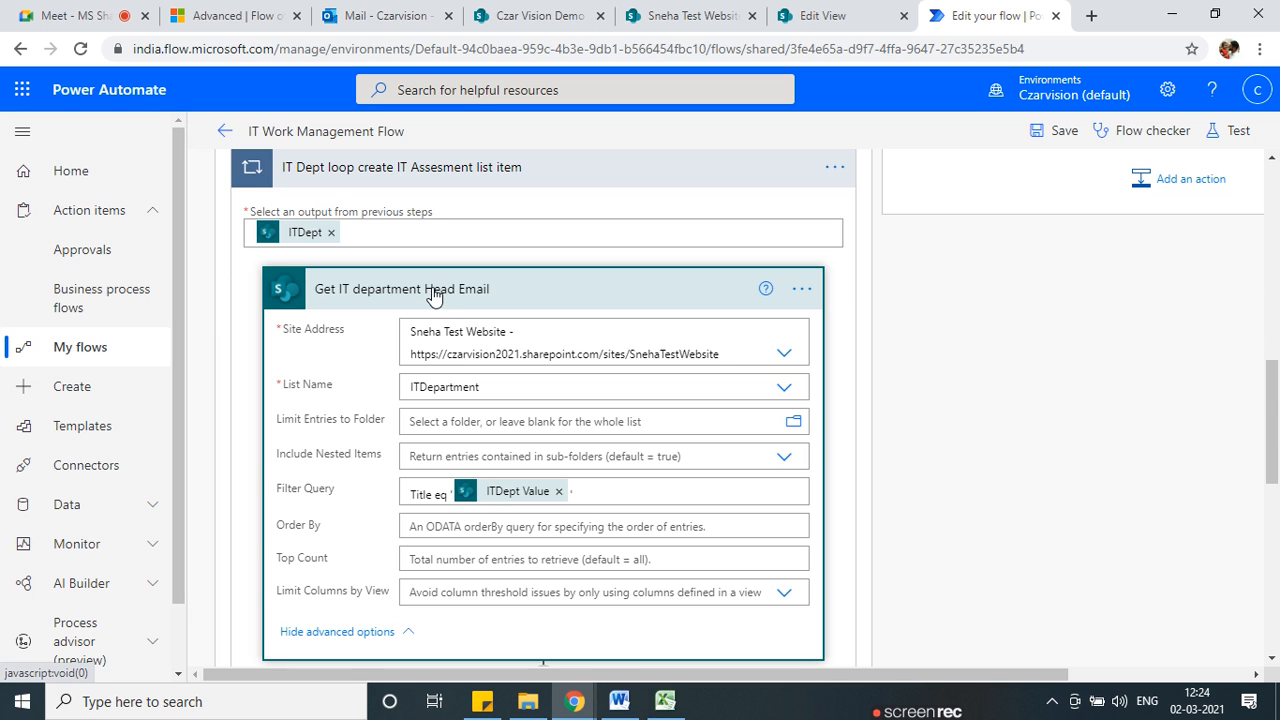
left_click(434, 300)
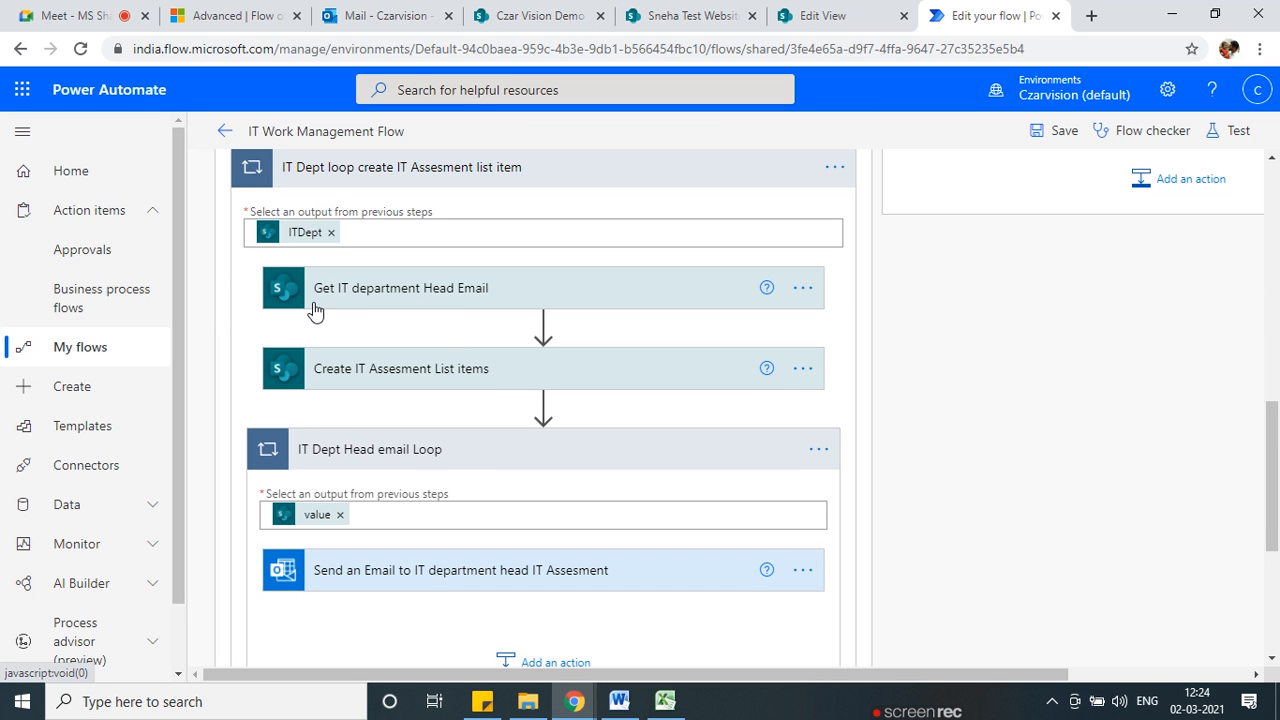
left_click_drag(246, 289, 262, 323)
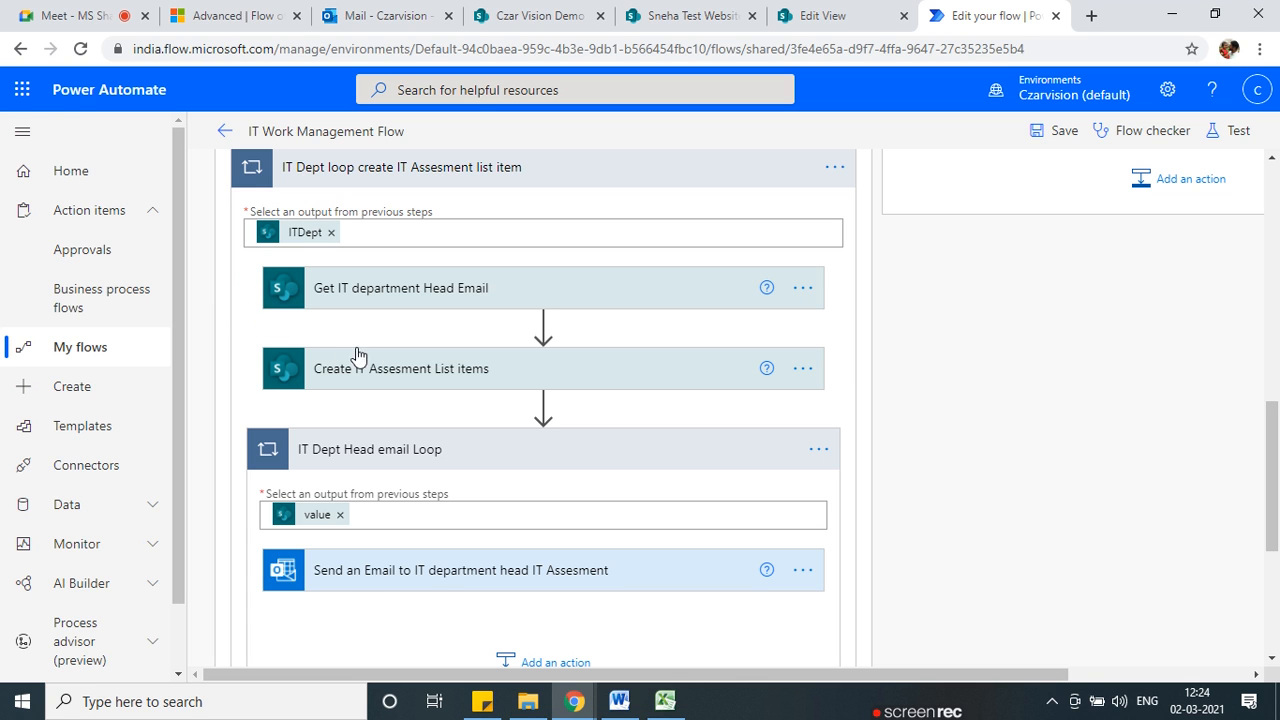
Expand Create IT Assesment List items and switch the ITDeptHead Claims field to custom value entry.
left_click(406, 372)
scroll(451, 608, "down", 2)
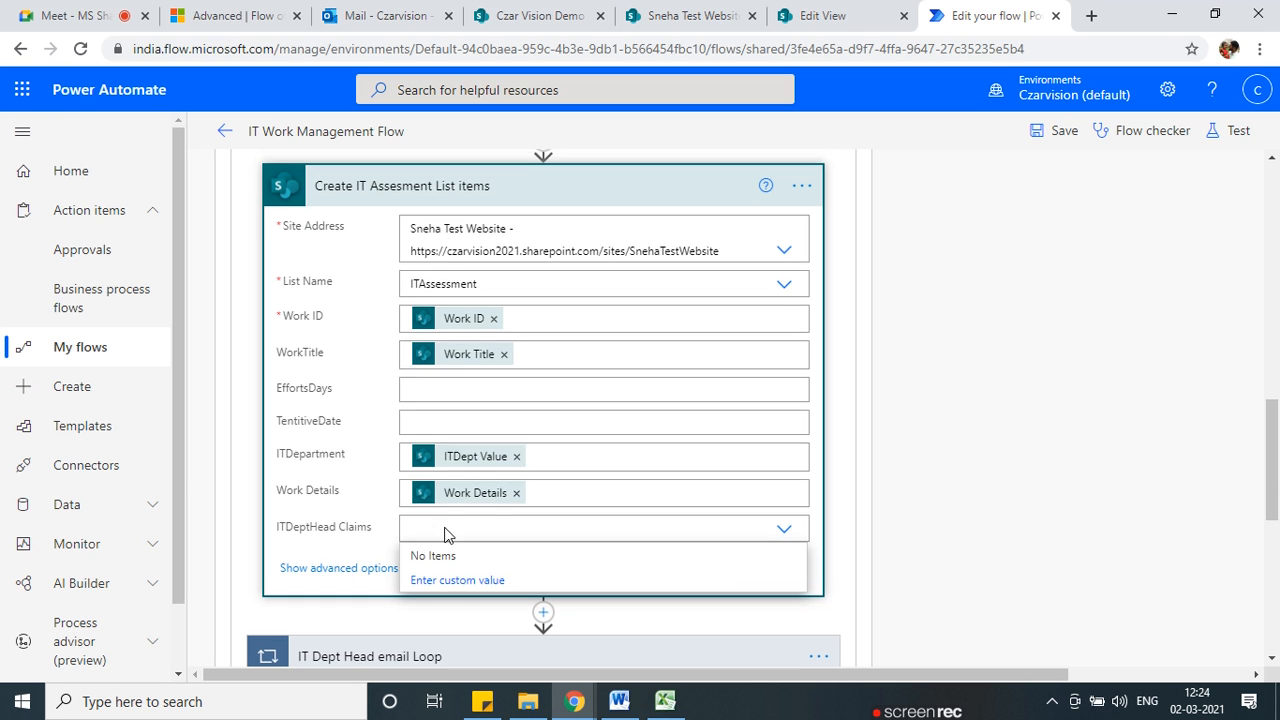
scroll(363, 294, "up", 2)
scroll(590, 585, "down", 2)
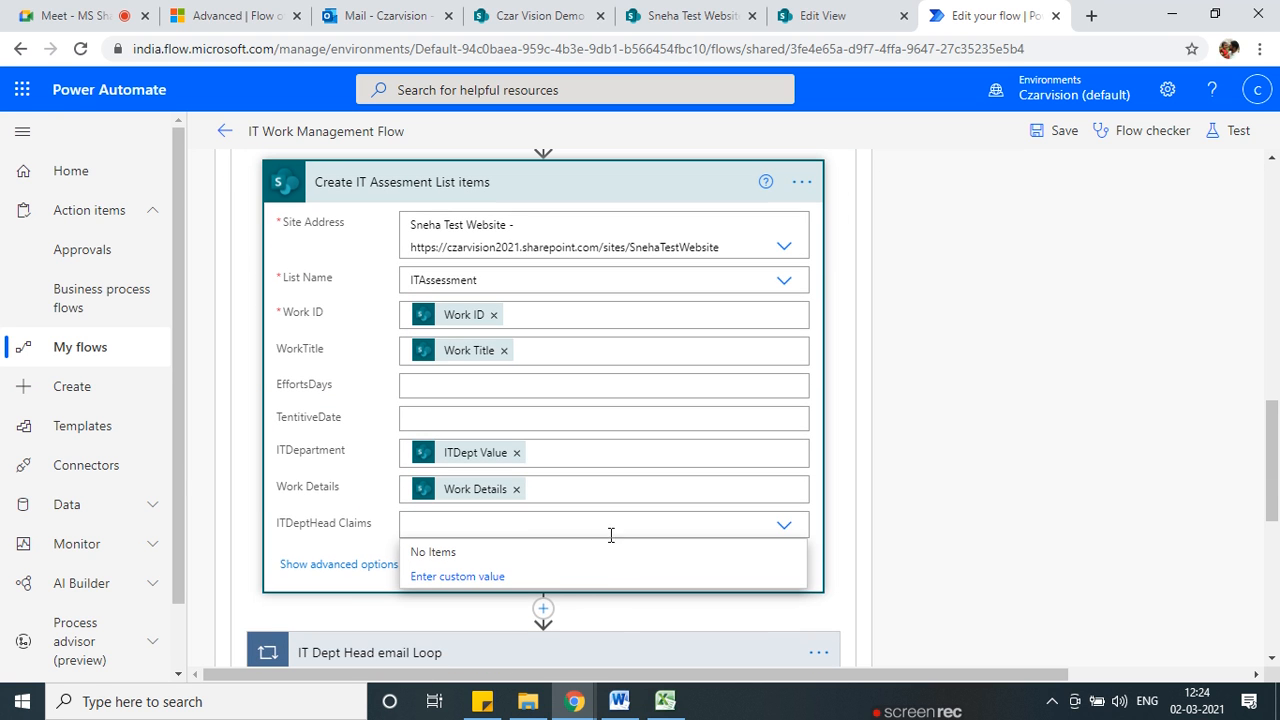
left_click(463, 577)
left_click(511, 572)
scroll(647, 378, "down", 3)
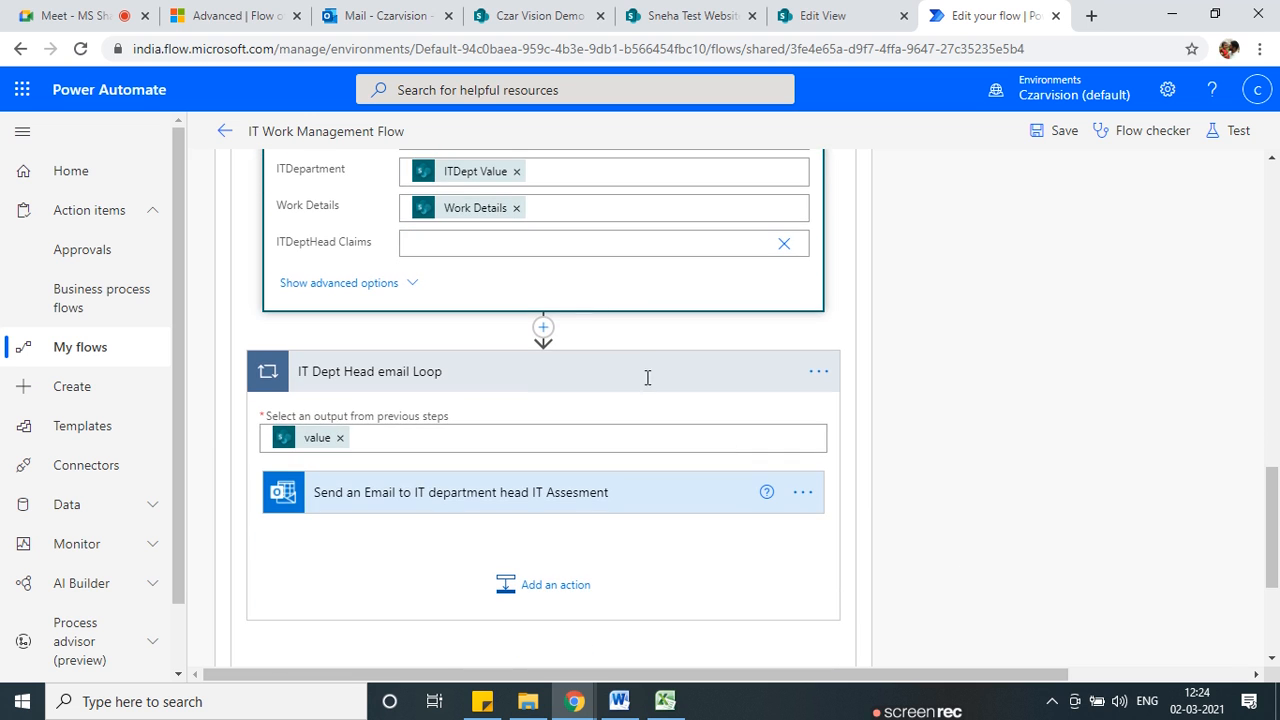
Fill ITDeptHead Claims with a department head value from Get IT department Head Email and dismiss the for-each container notice.
left_click(698, 246)
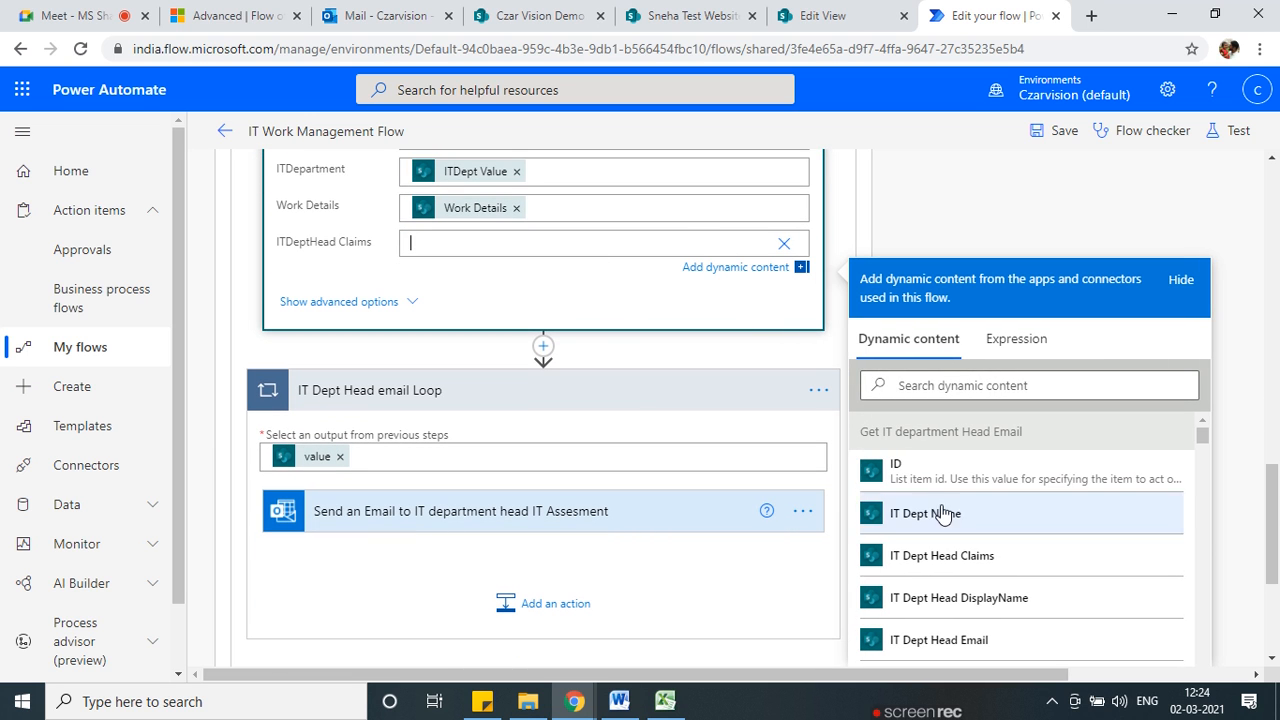
scroll(971, 570, "down", 1)
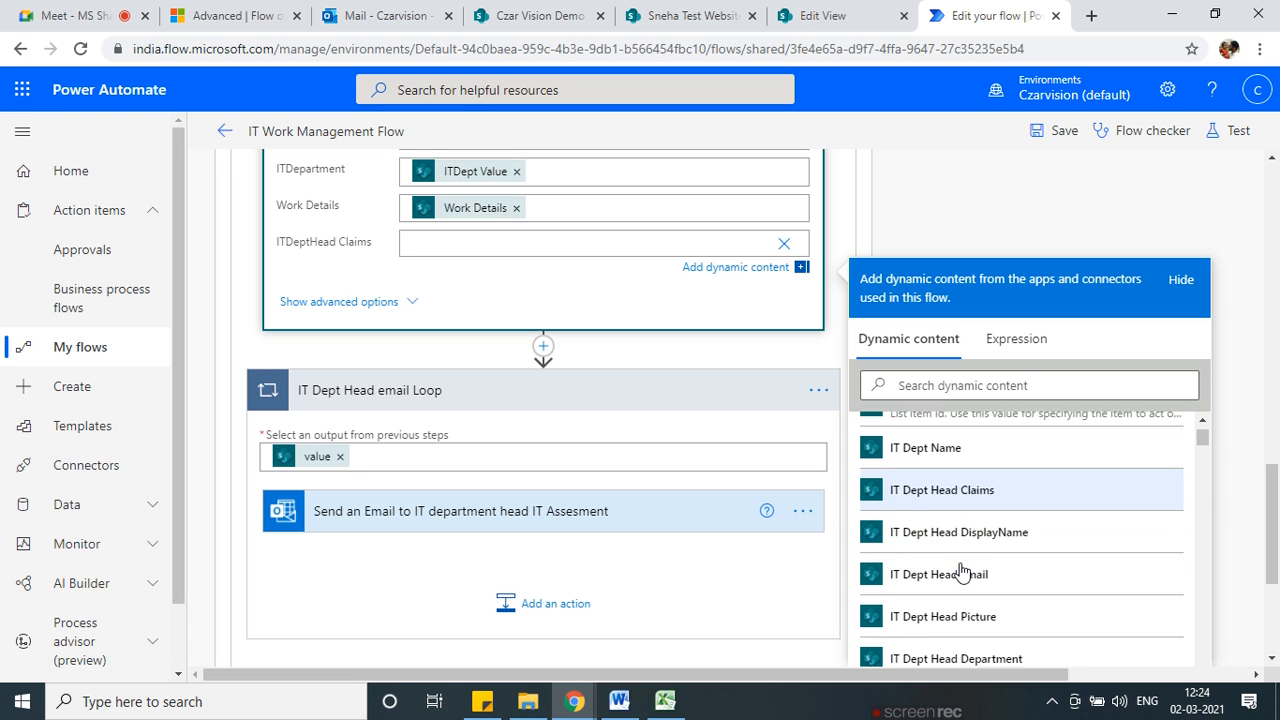
left_click(965, 548)
scroll(488, 472, "up", 1)
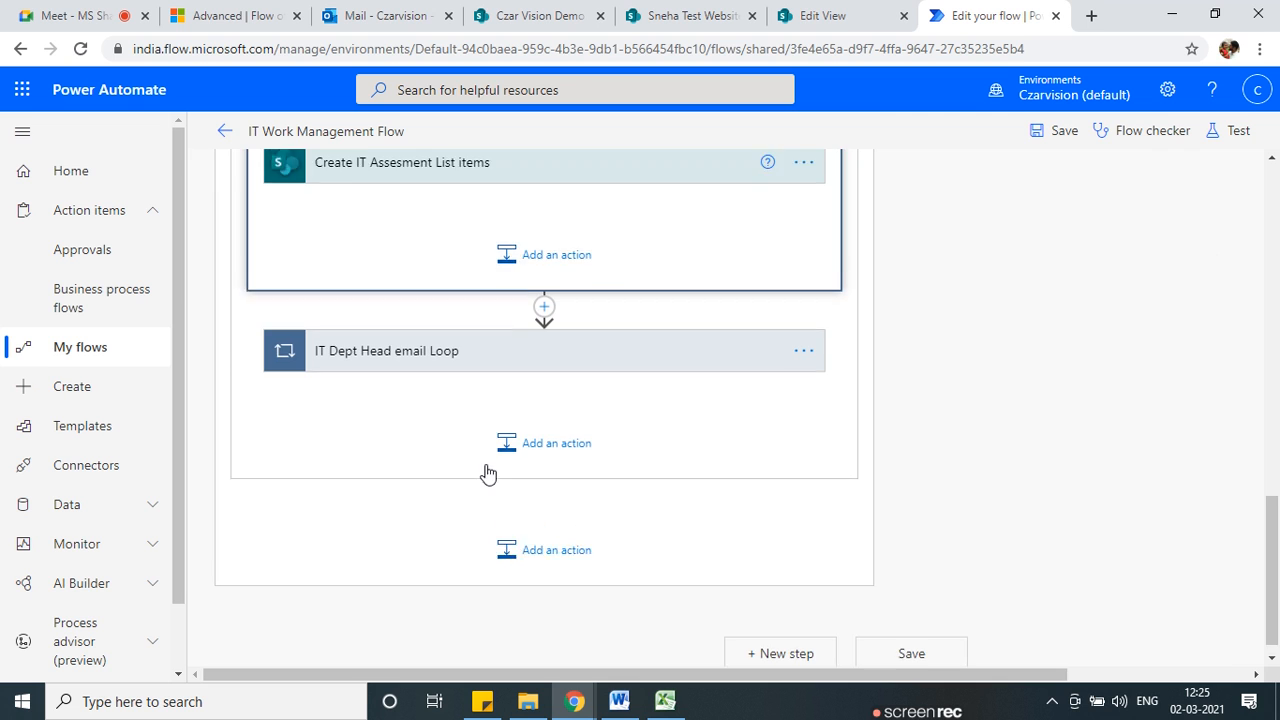
scroll(487, 473, "up", 2)
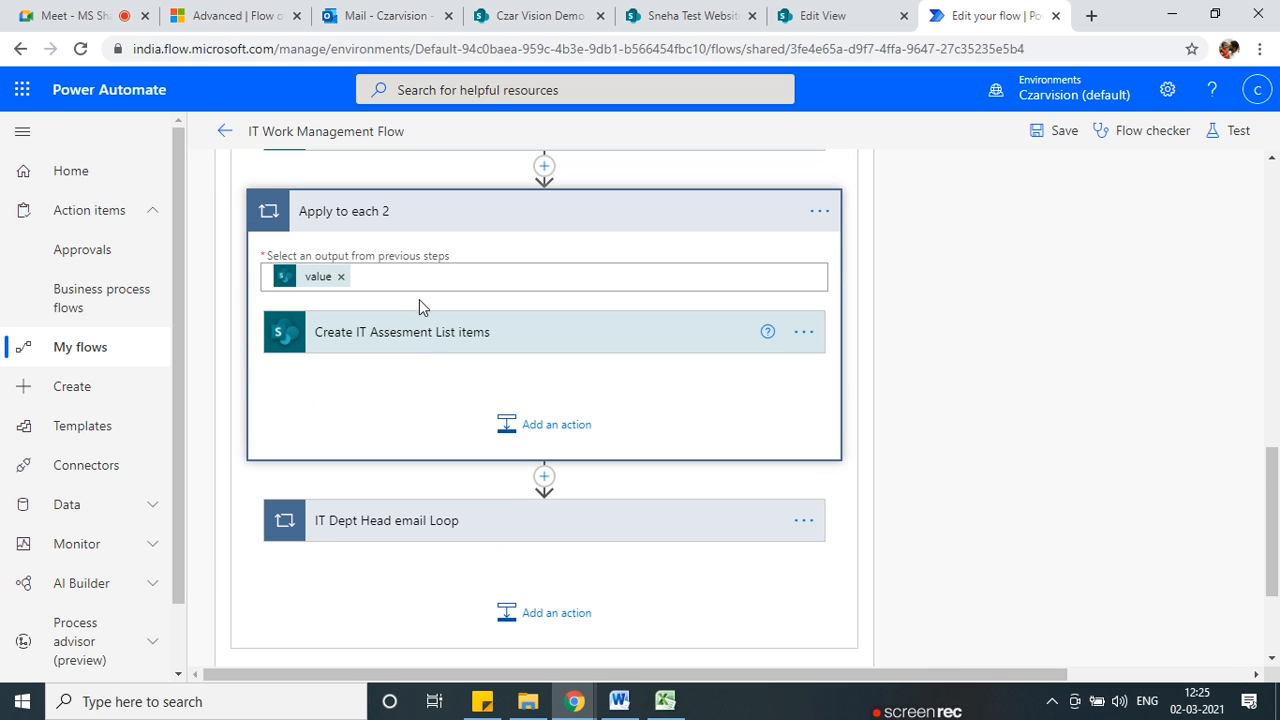
left_click(396, 346)
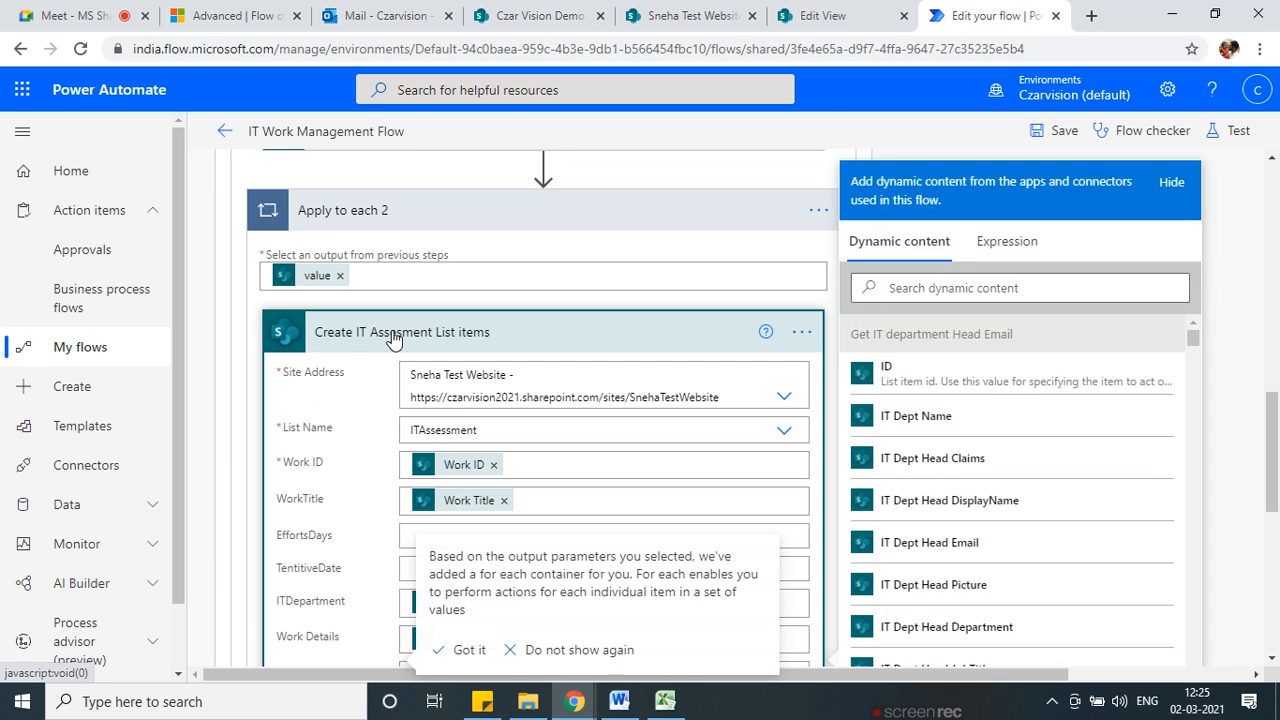
scroll(484, 468, "down", 3)
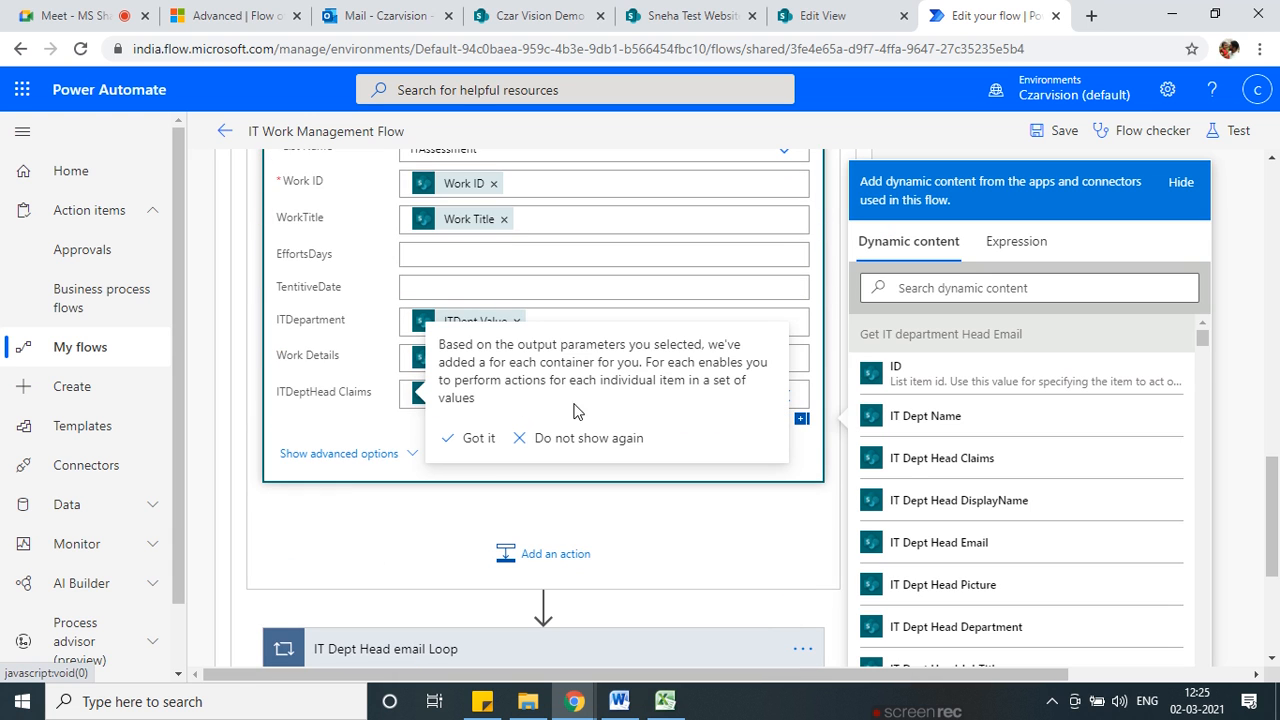
left_click(475, 444)
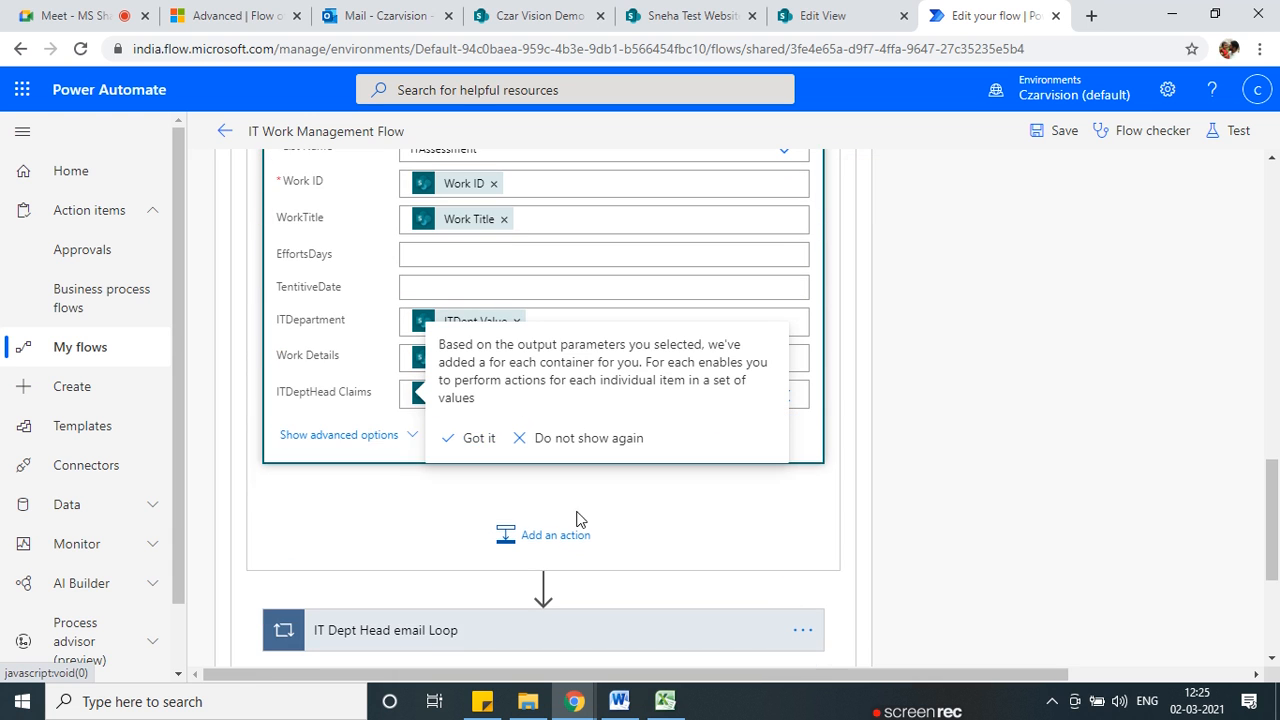
Review the filter query of Get IT department Head Email and collapse both SharePoint actions.
scroll(585, 503, "up", 6)
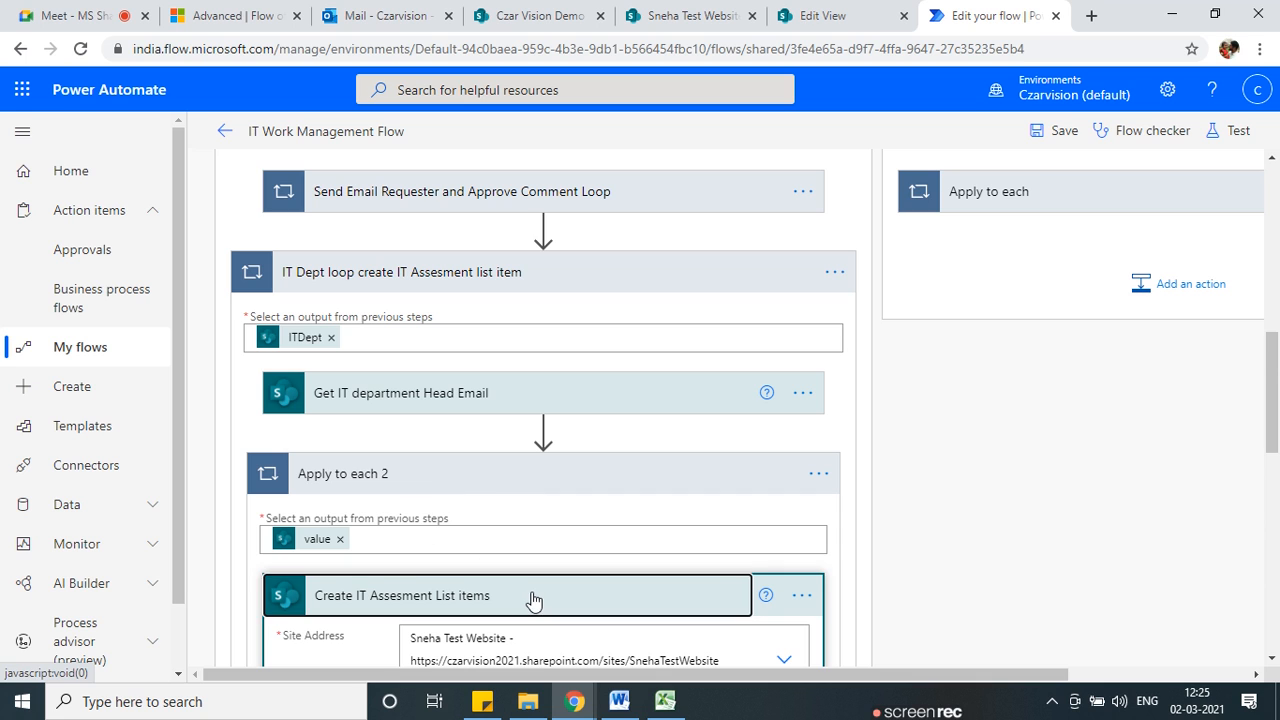
left_click(529, 597)
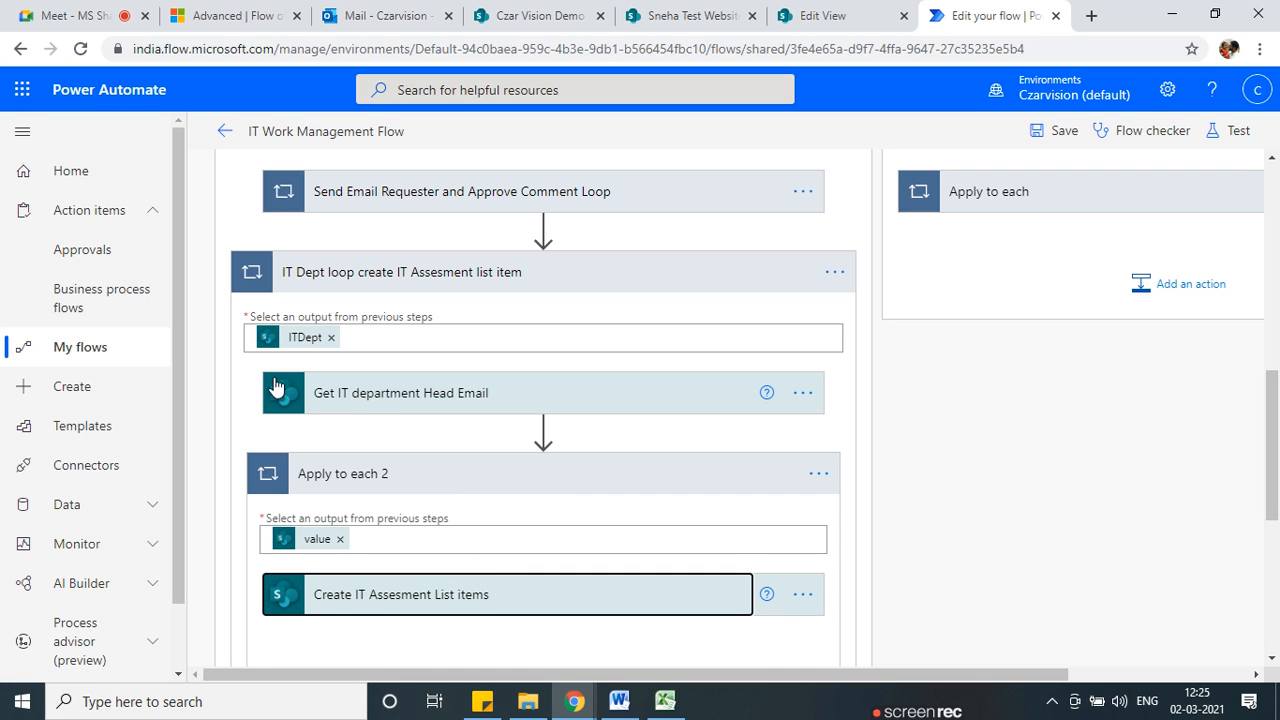
left_click(376, 395)
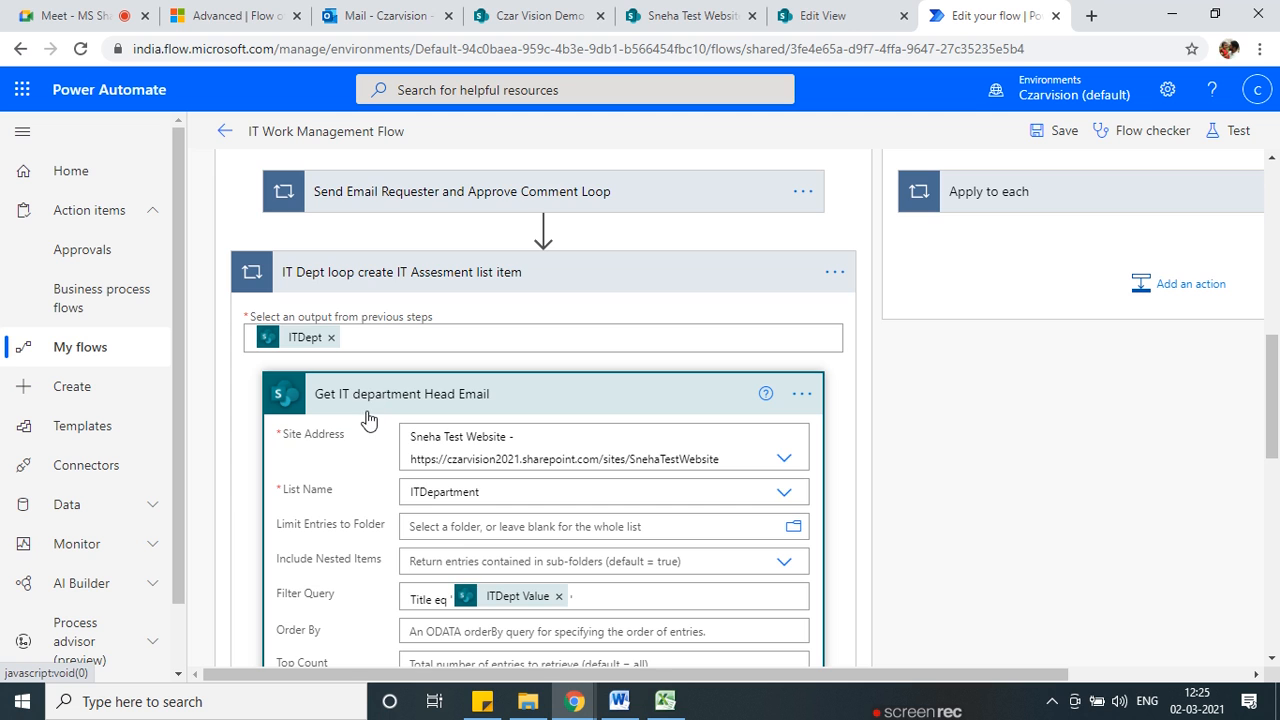
scroll(502, 500, "down", 1)
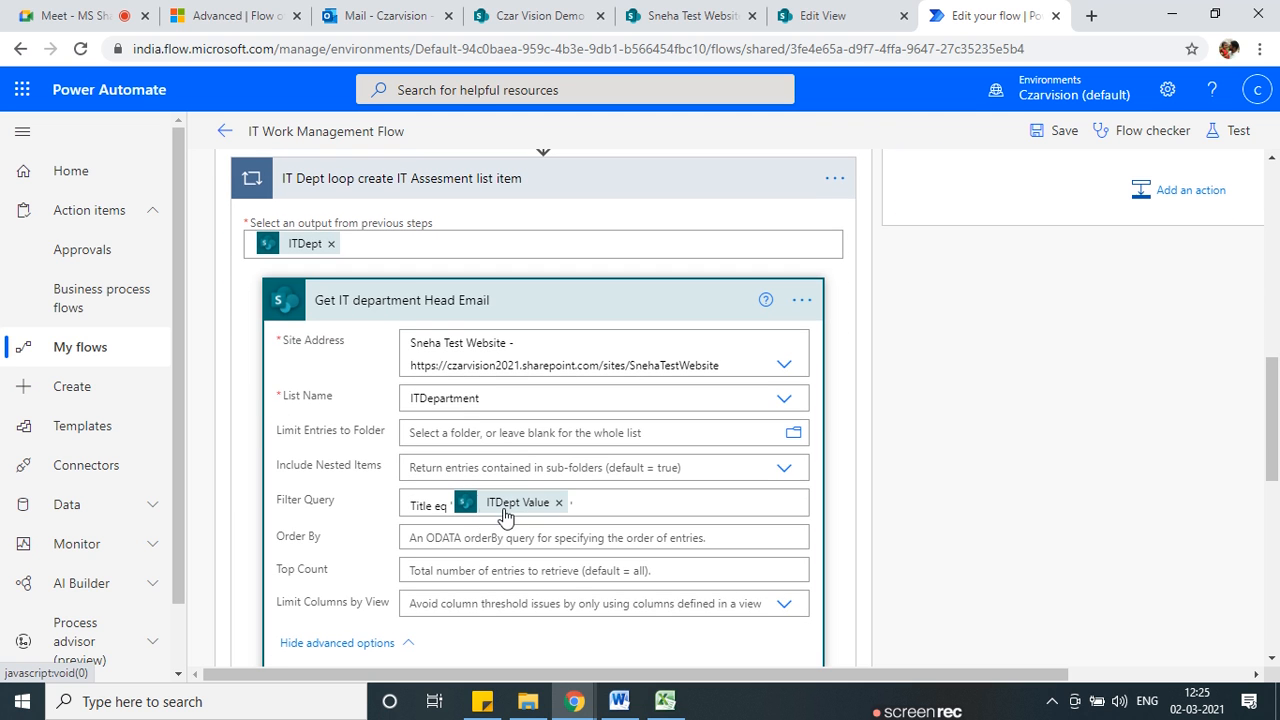
left_click(428, 300)
scroll(457, 463, "down", 1)
left_click(412, 412)
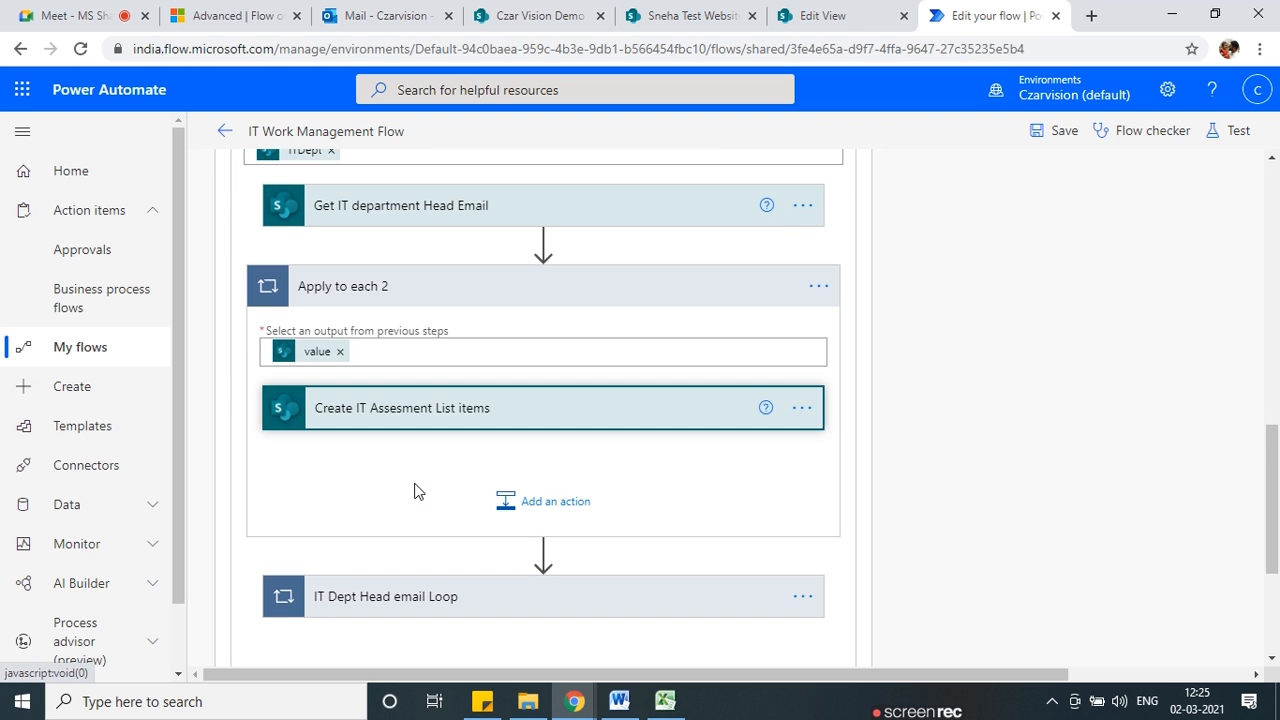
Review the ITDeptHead Claims mapping in Create IT Assesment List items, the settings of Get IT department Head Email and the surrounding loops.
scroll(440, 510, "down", 3)
scroll(464, 483, "up", 3)
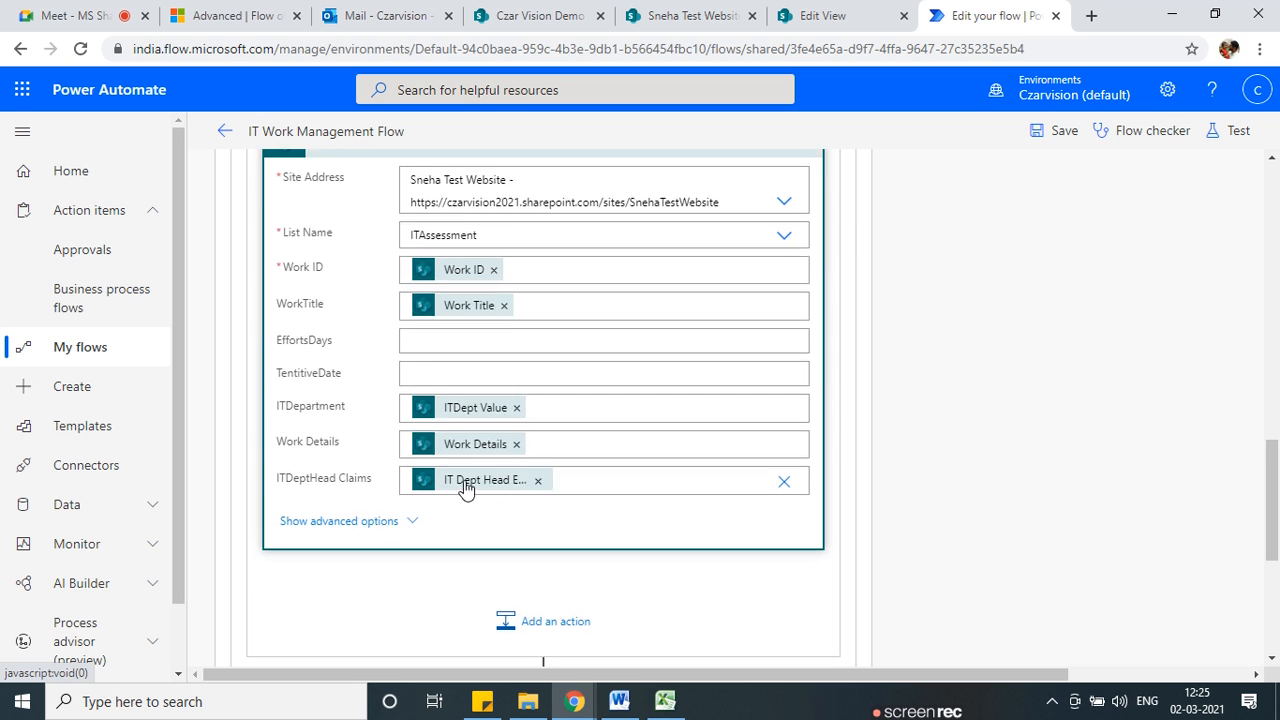
left_click(404, 412)
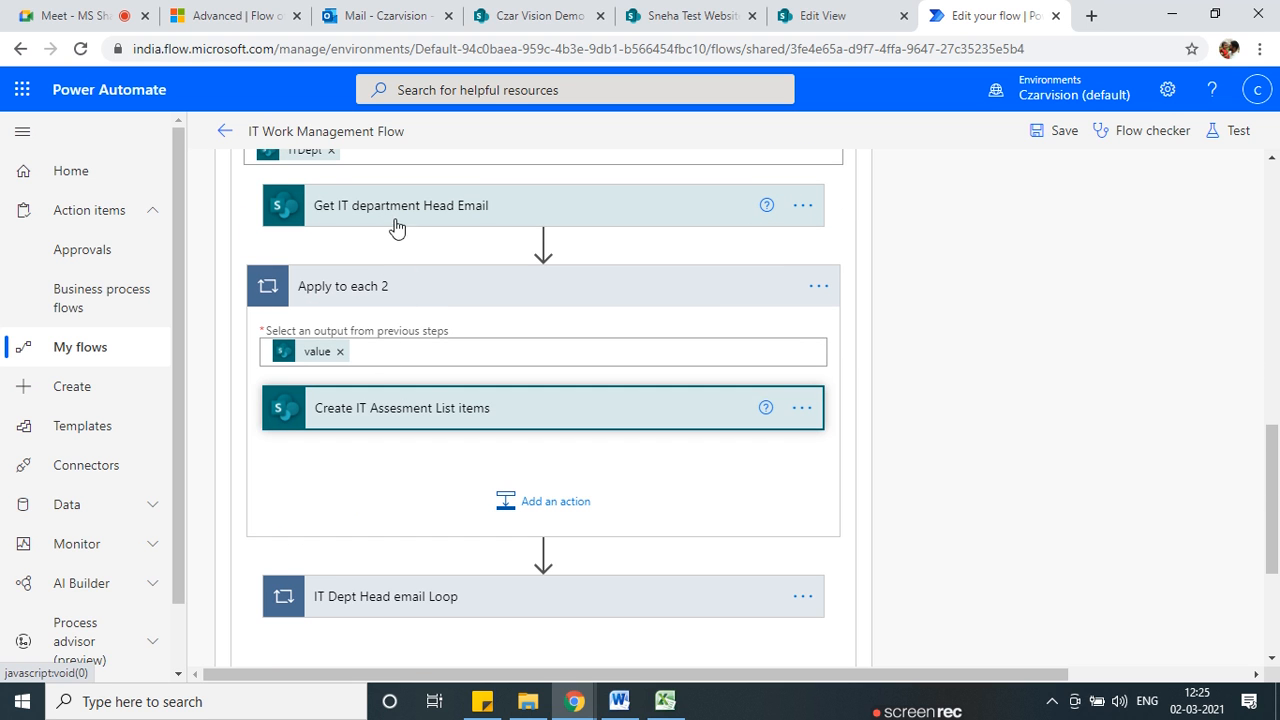
left_click(395, 210)
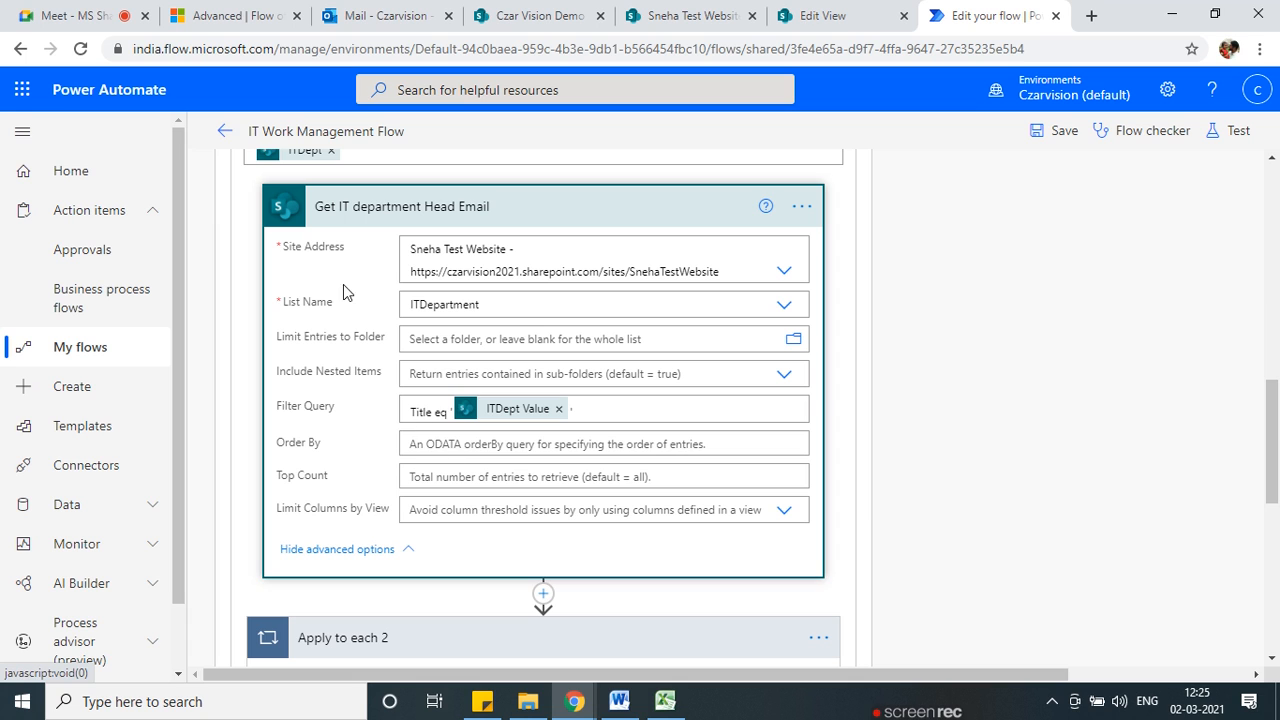
left_click(388, 203)
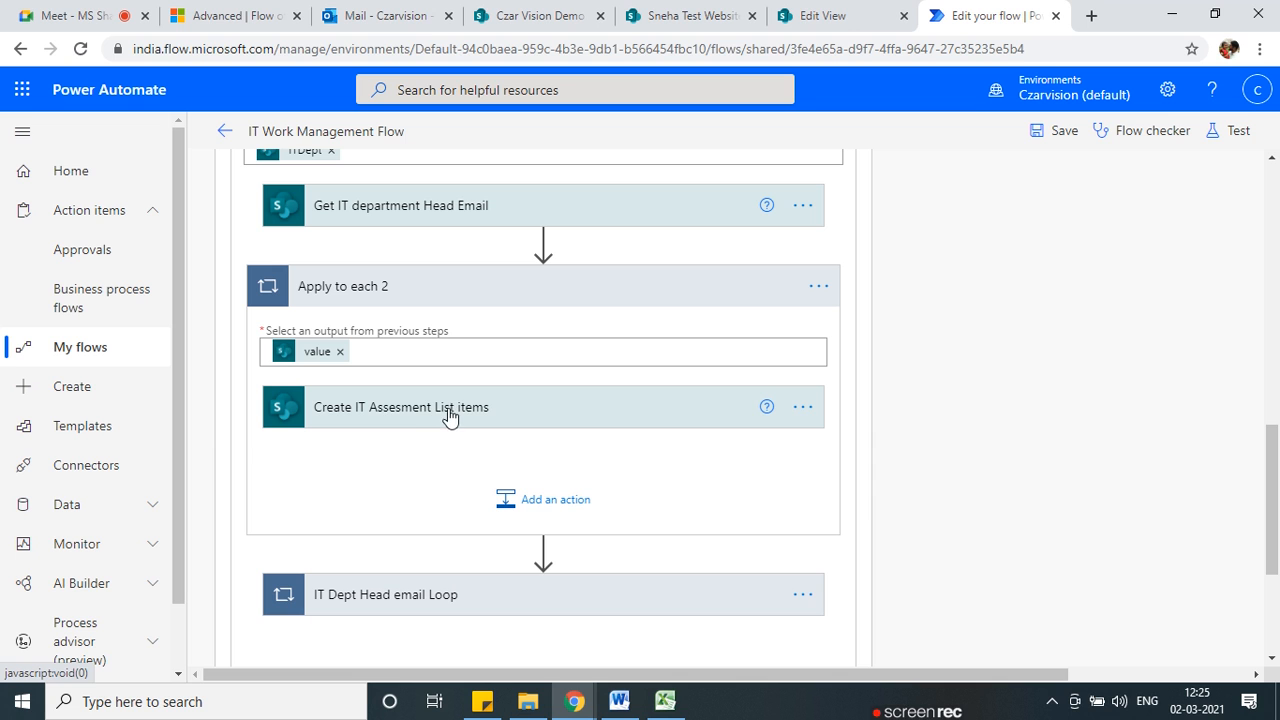
scroll(380, 400, "up", 2)
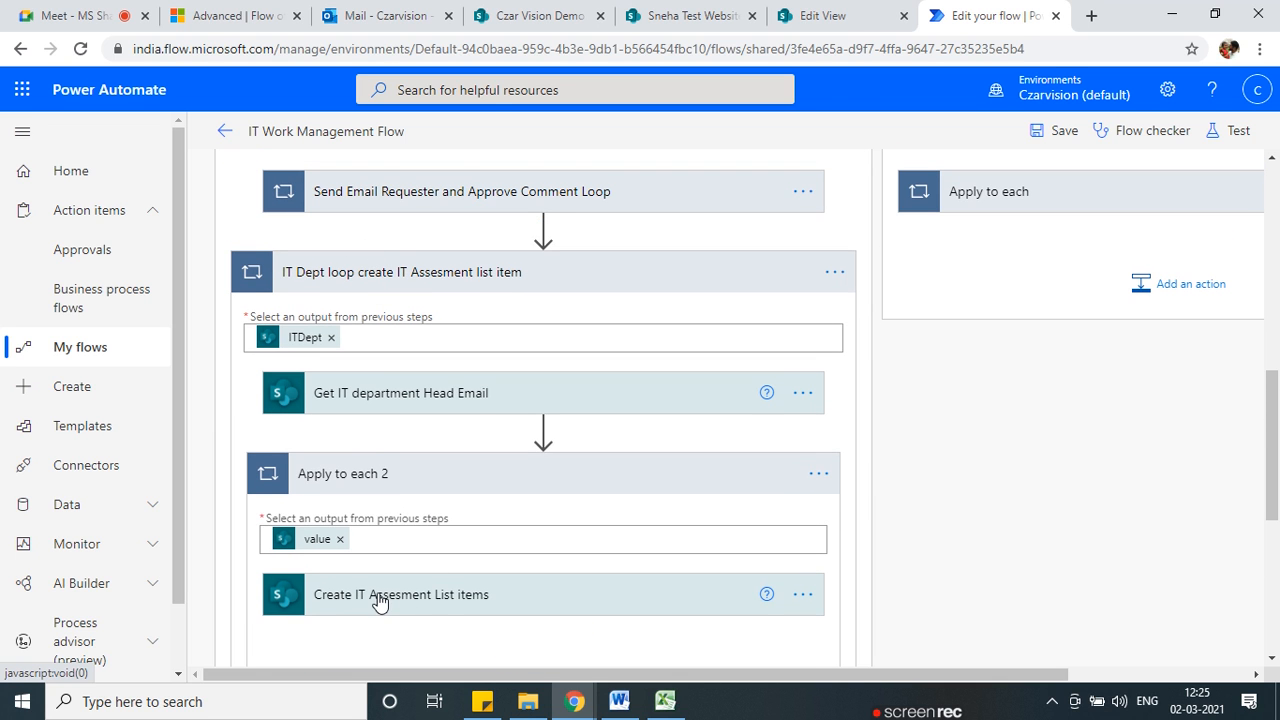
scroll(380, 606, "down", 1)
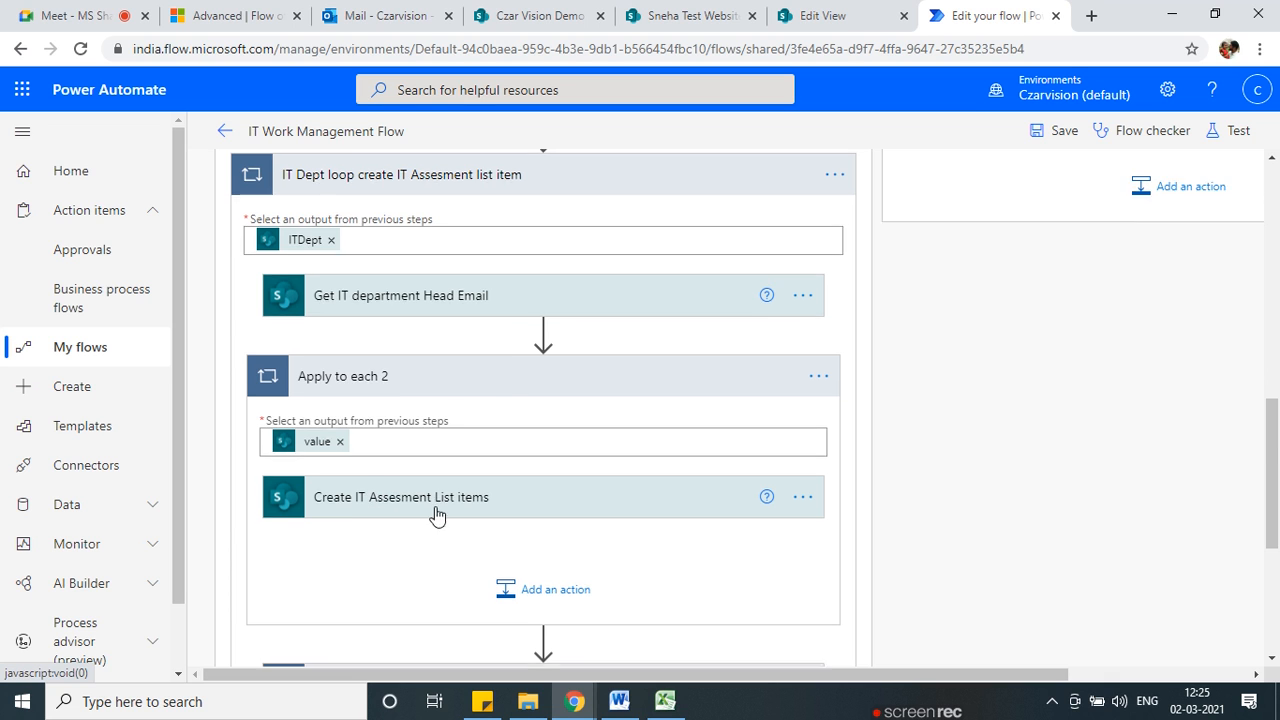
scroll(437, 520, "down", 2)
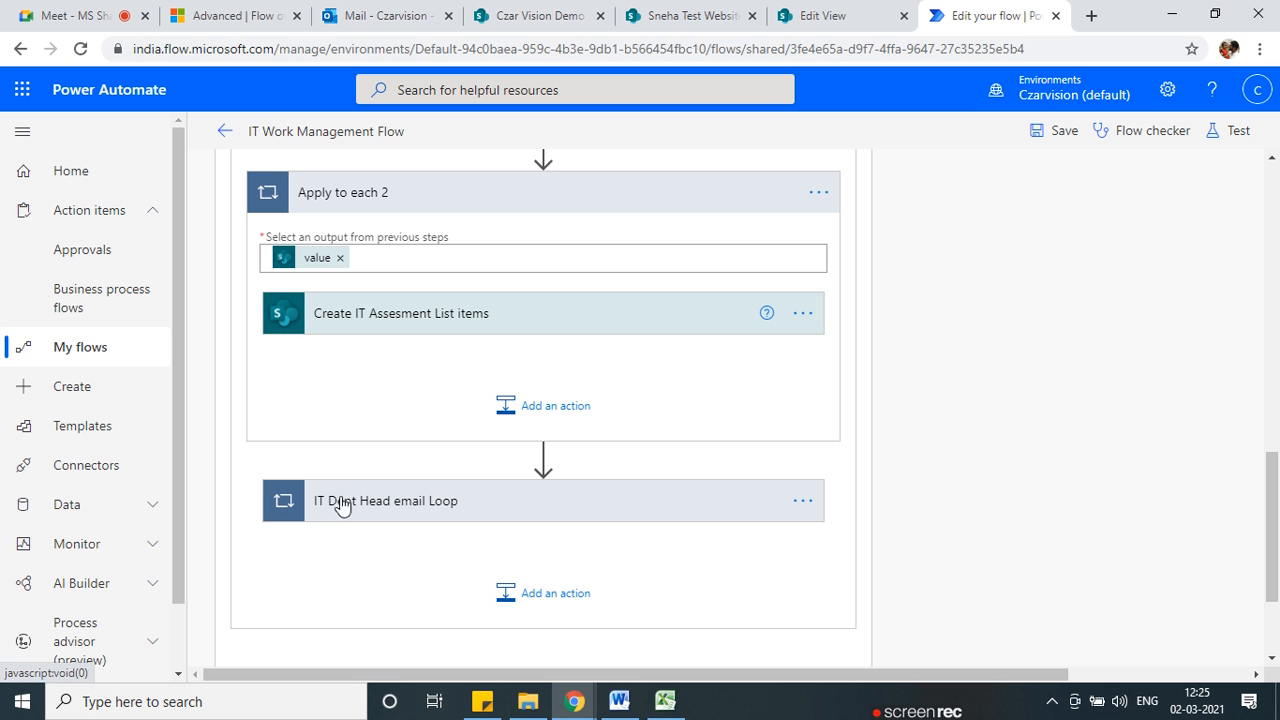
Check the meeting chat, then close the OData filtering blog page and return to the flow's IT Dept loop.
left_click(45, 12)
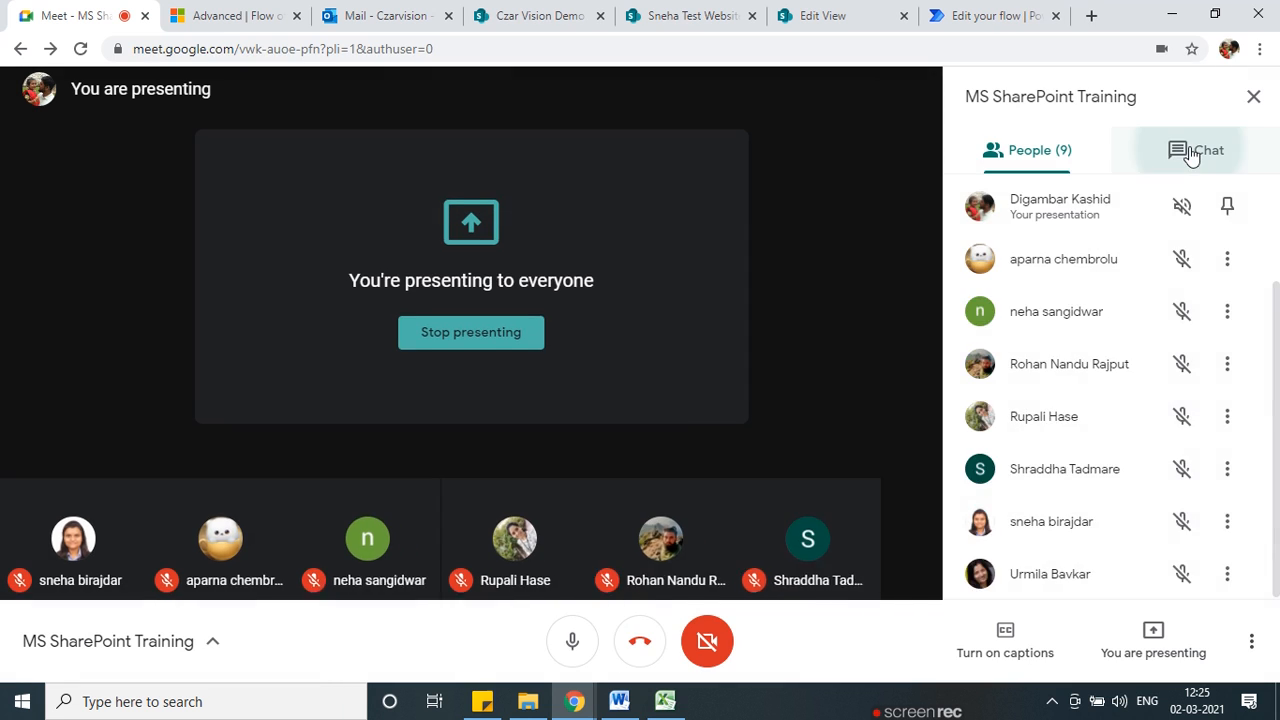
left_click(1192, 151)
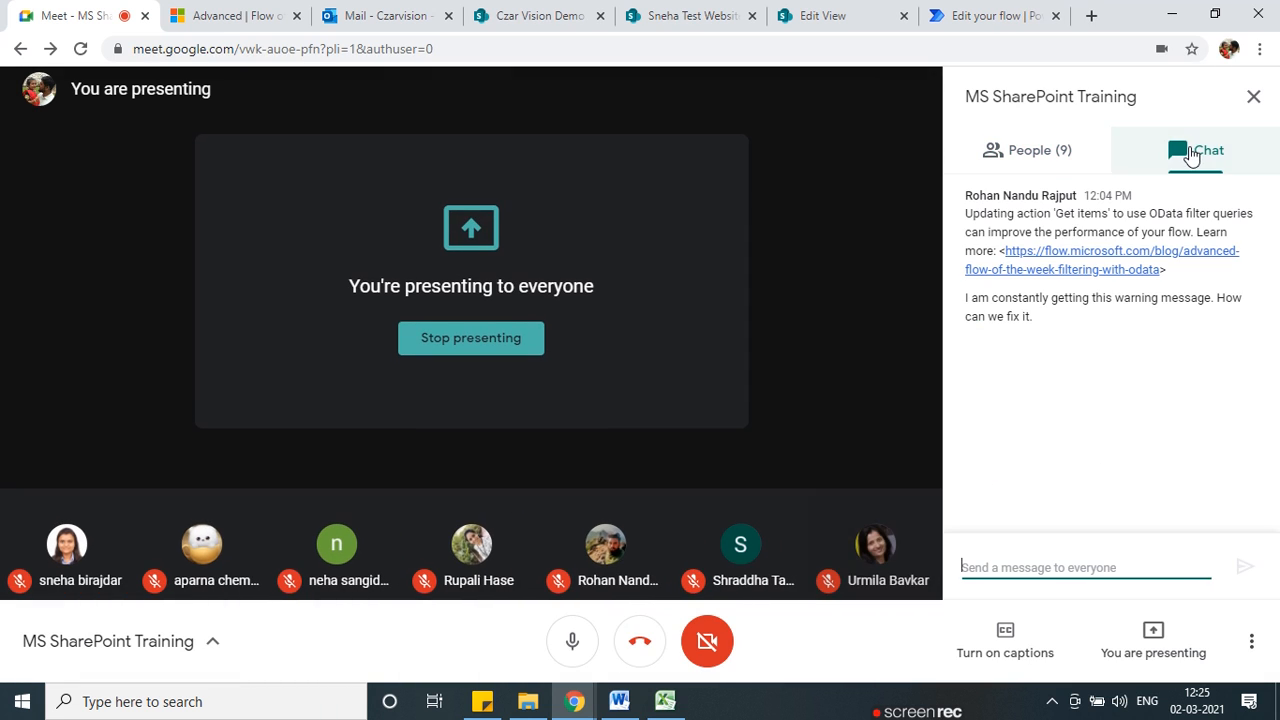
left_click(230, 15)
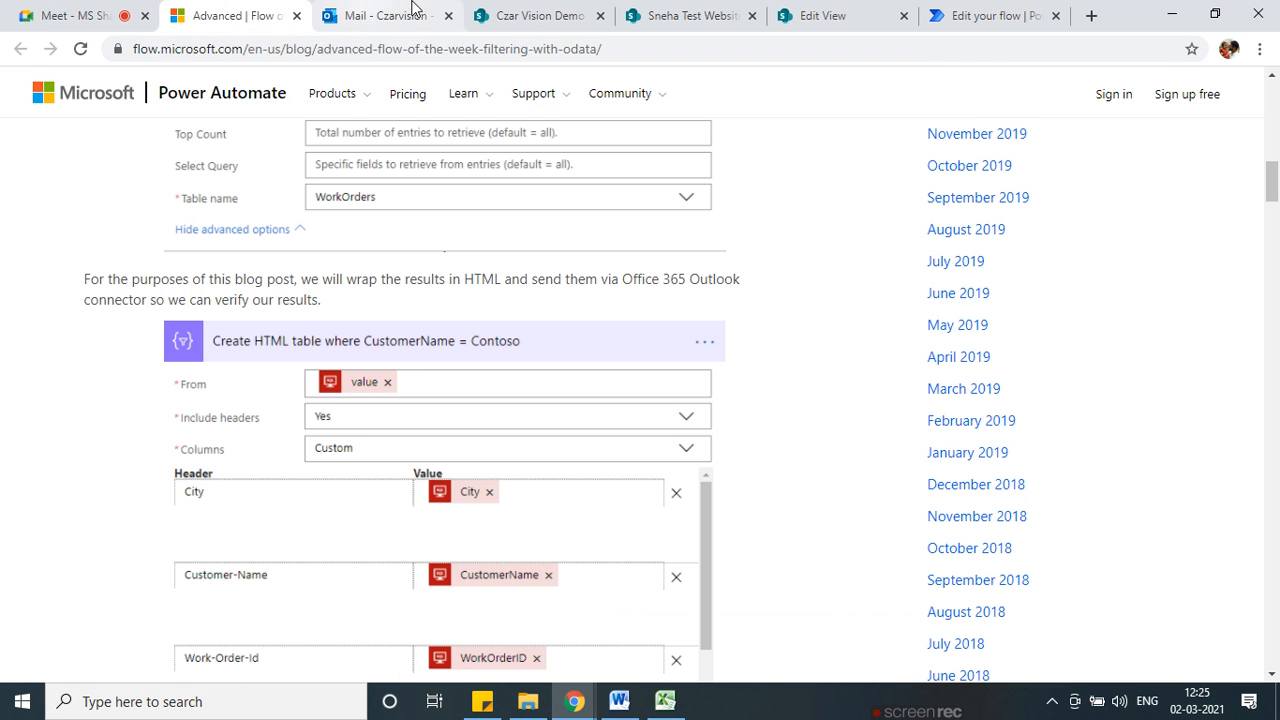
left_click(297, 16)
left_click(860, 14)
left_click(965, 15)
scroll(629, 408, "down", 2)
scroll(337, 512, "up", 4)
scroll(388, 524, "down", 1)
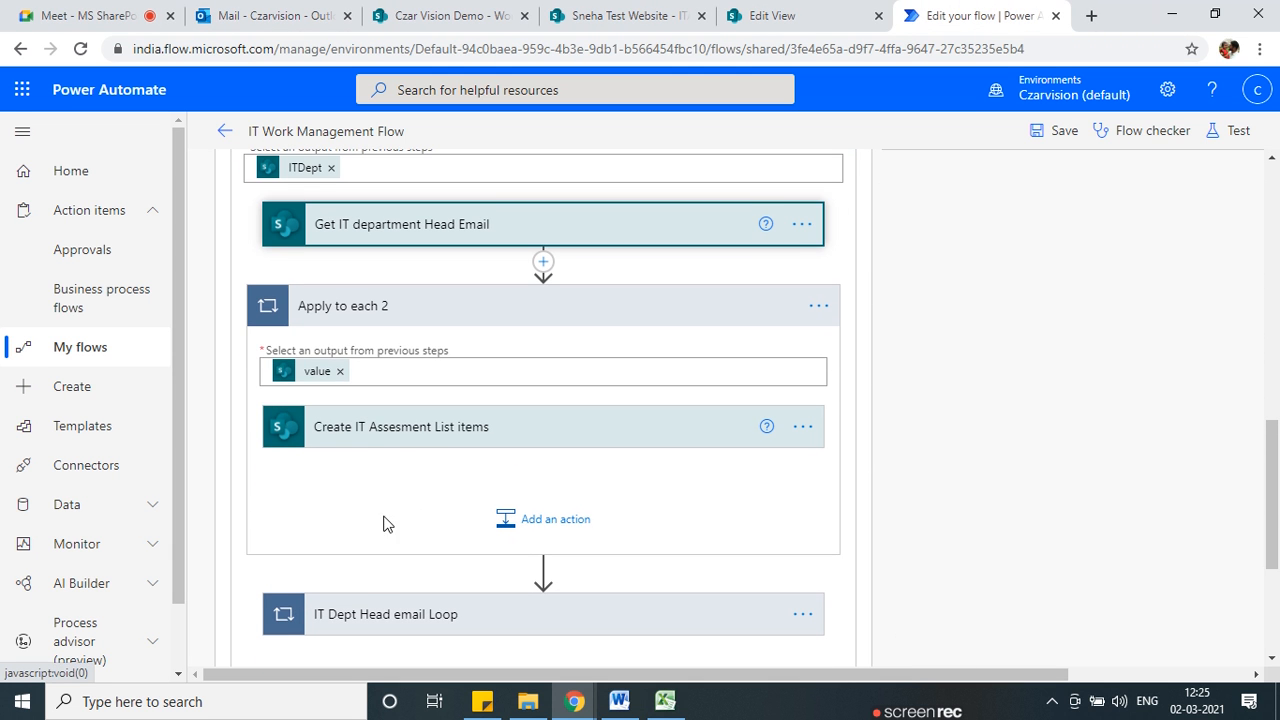
Expand Create IT Assesment List items to check its field mappings and try to save the flow.
left_click(452, 426)
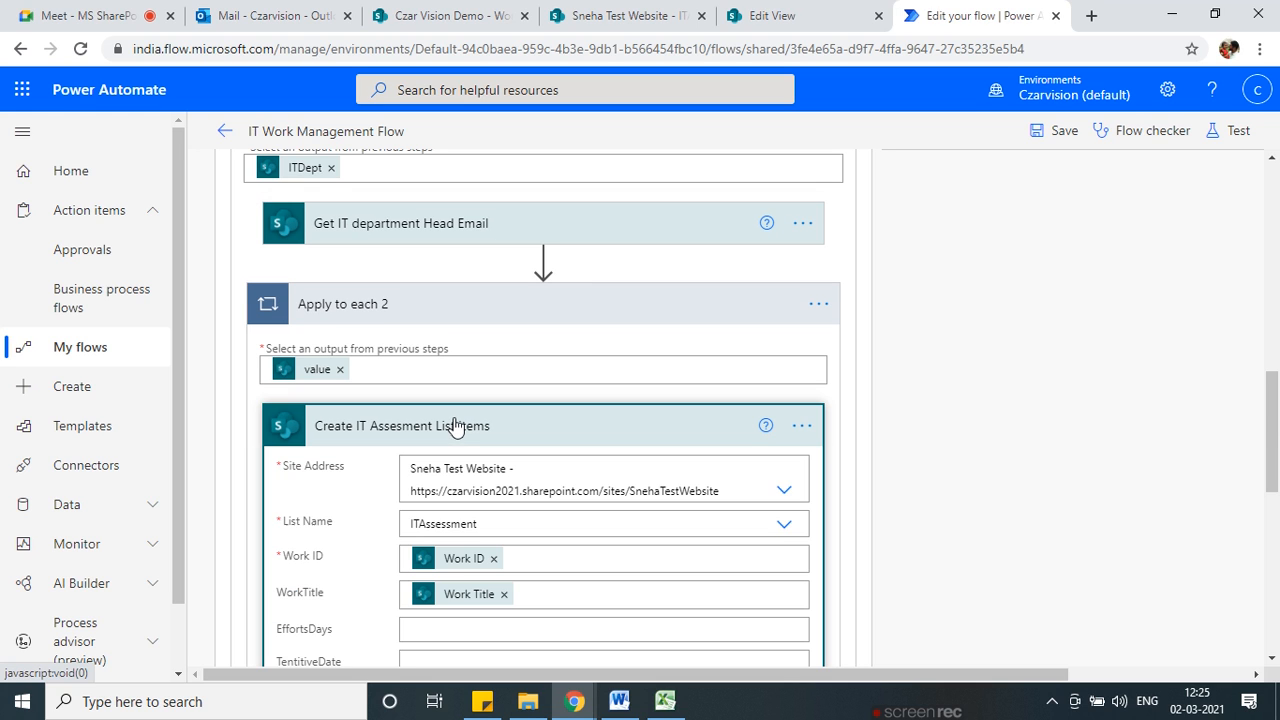
left_click(450, 432)
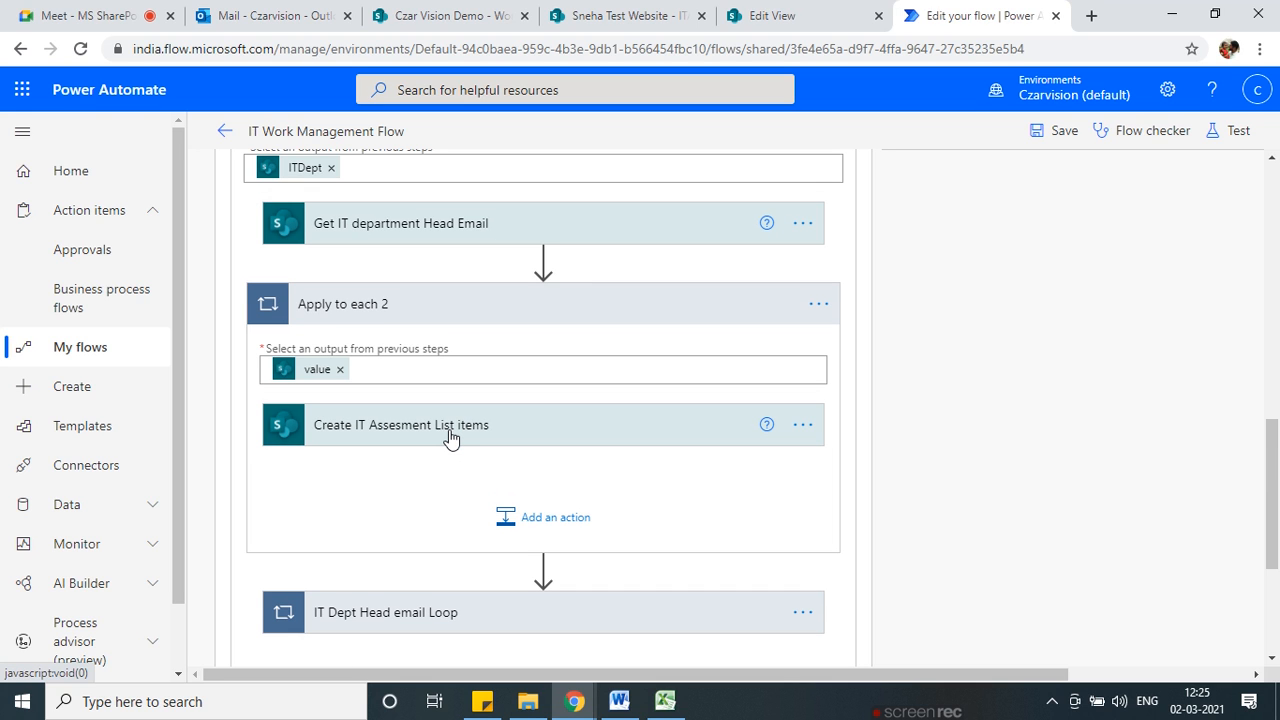
left_click(450, 433)
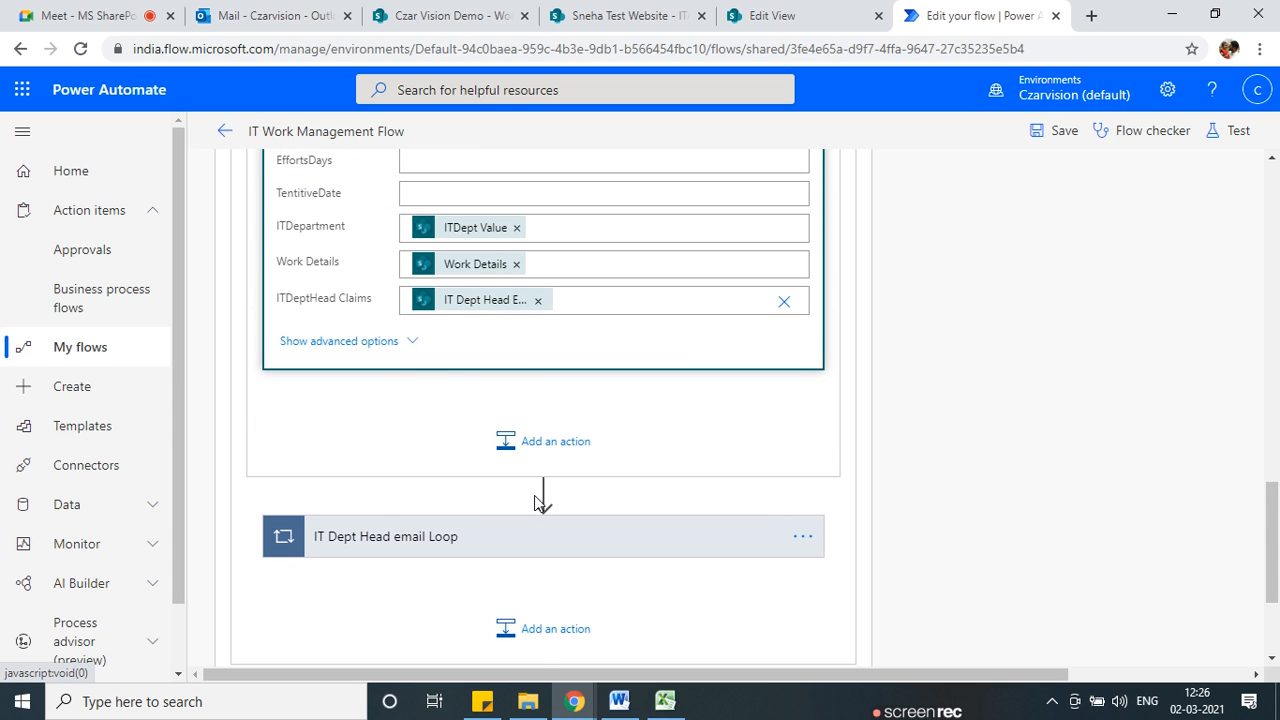
scroll(540, 500, "up", 5)
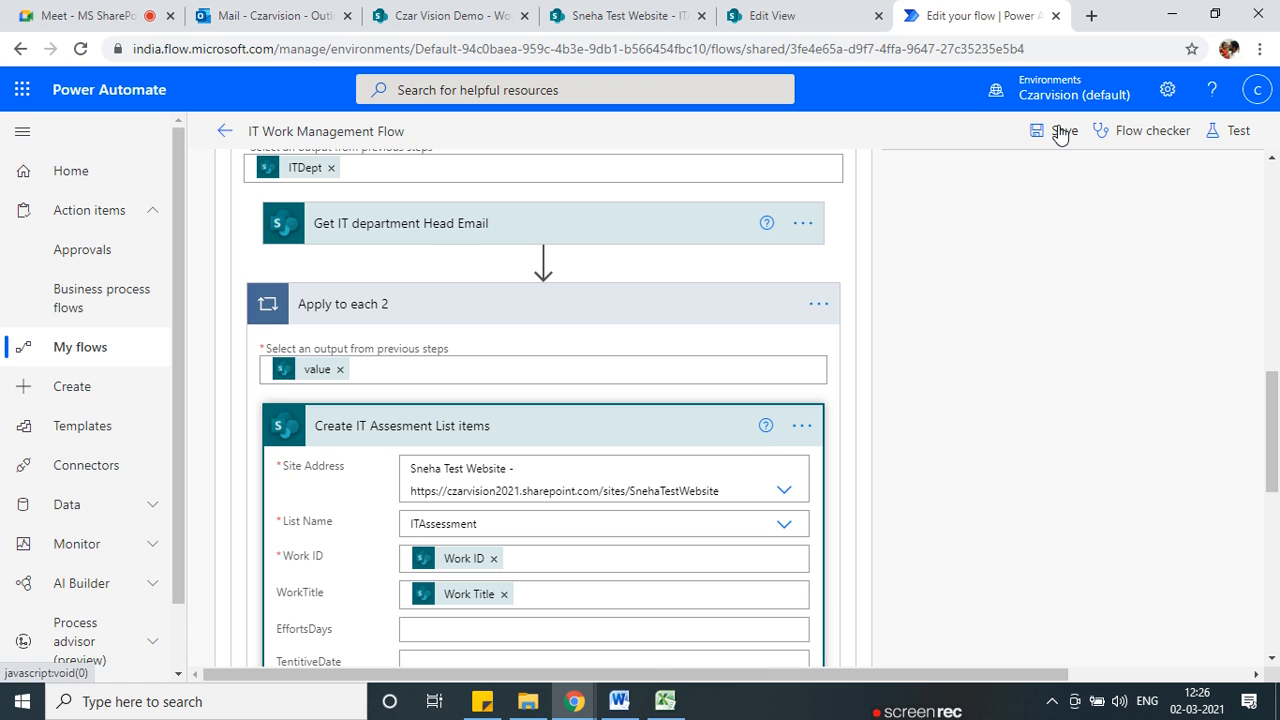
left_click(1060, 140)
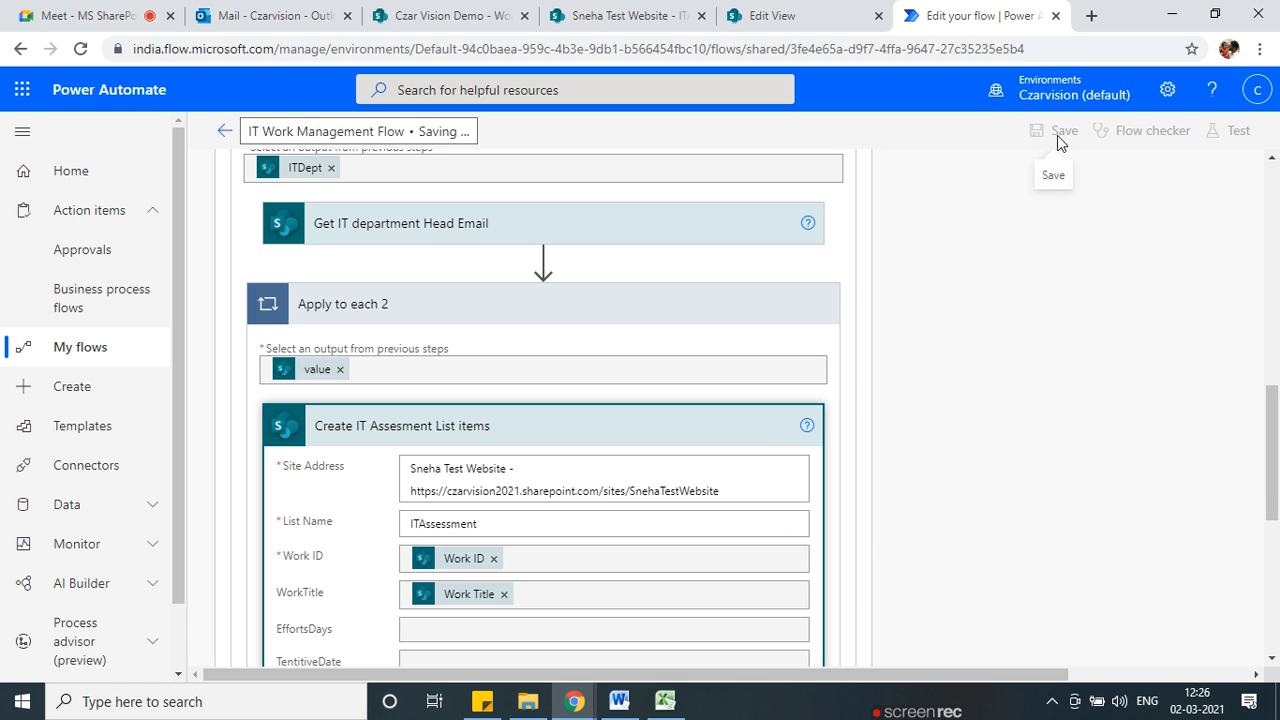
Delete all existing items from the ITAssessment list on the Sneha Test Website SharePoint site.
left_click(600, 17)
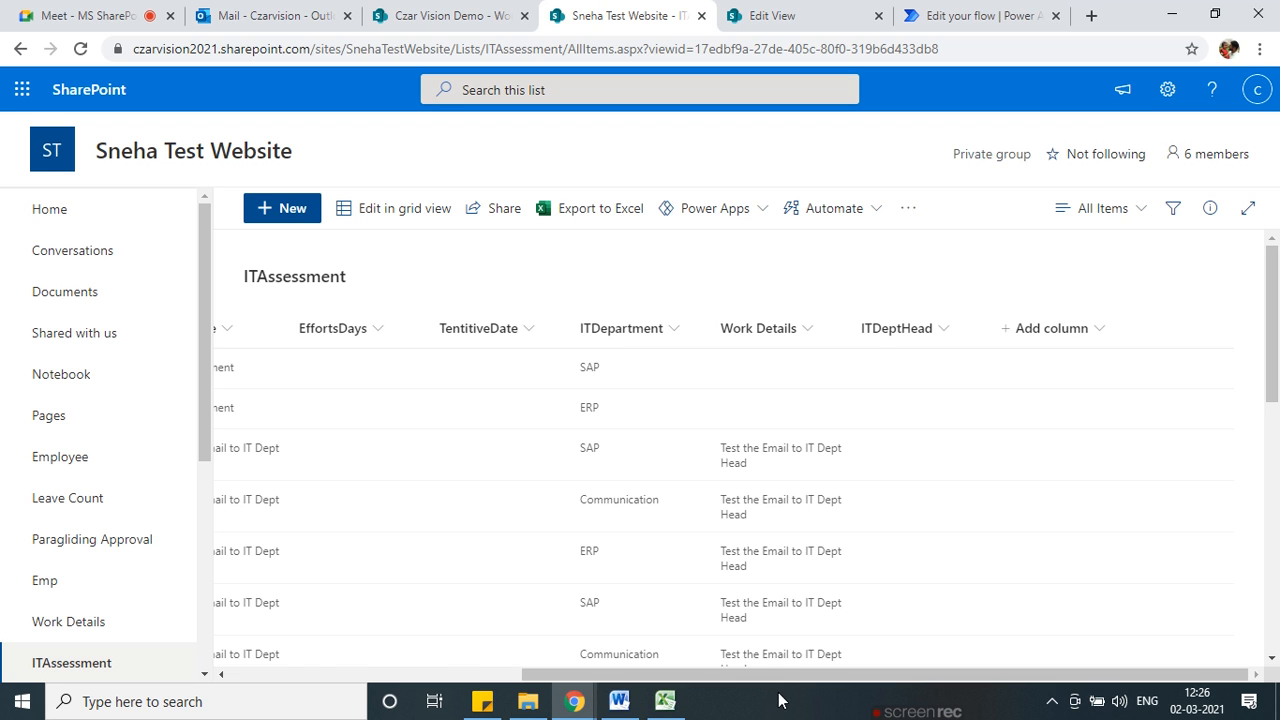
left_click_drag(794, 674, 380, 668)
scroll(345, 471, "down", 5)
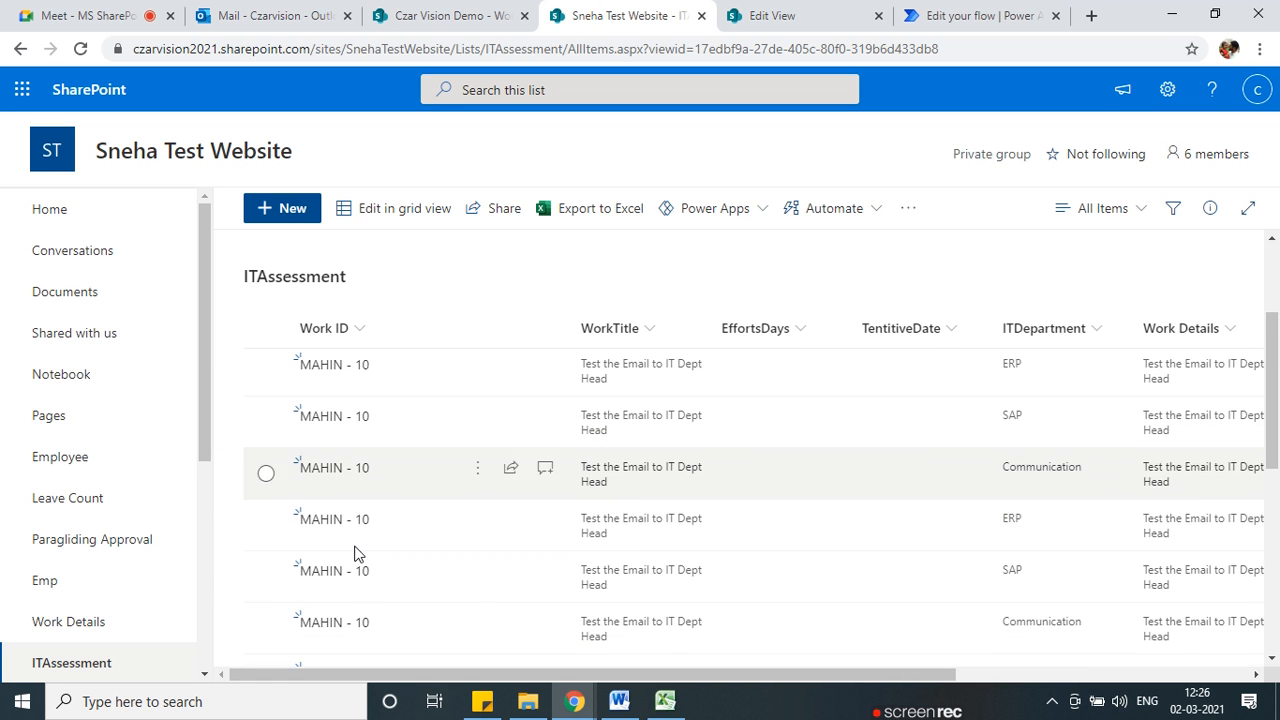
scroll(340, 567, "up", 5)
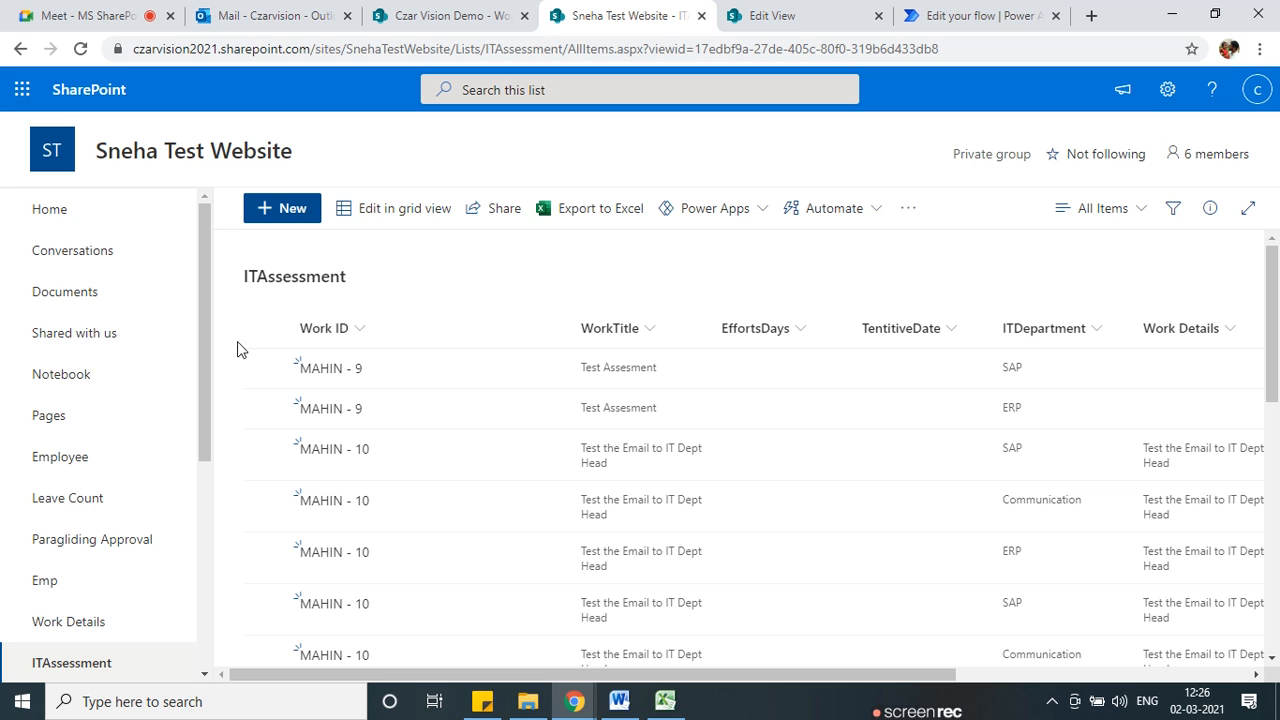
left_click(265, 332)
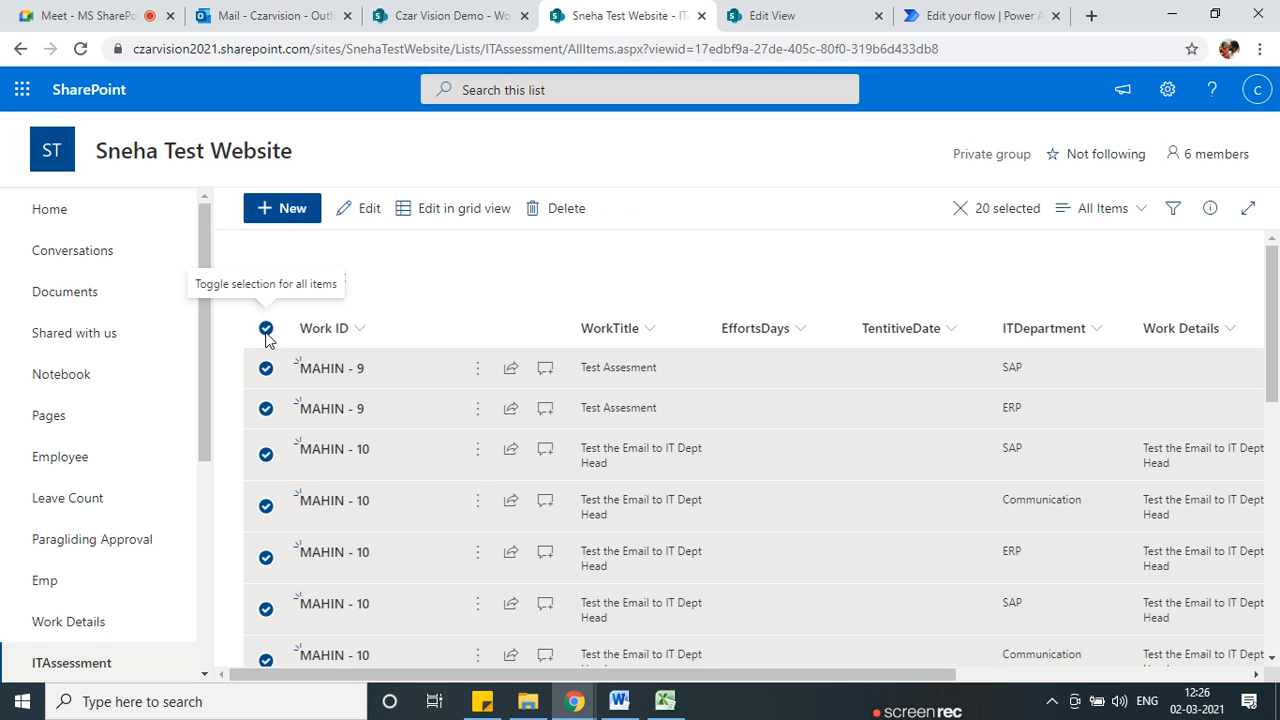
left_click(566, 208)
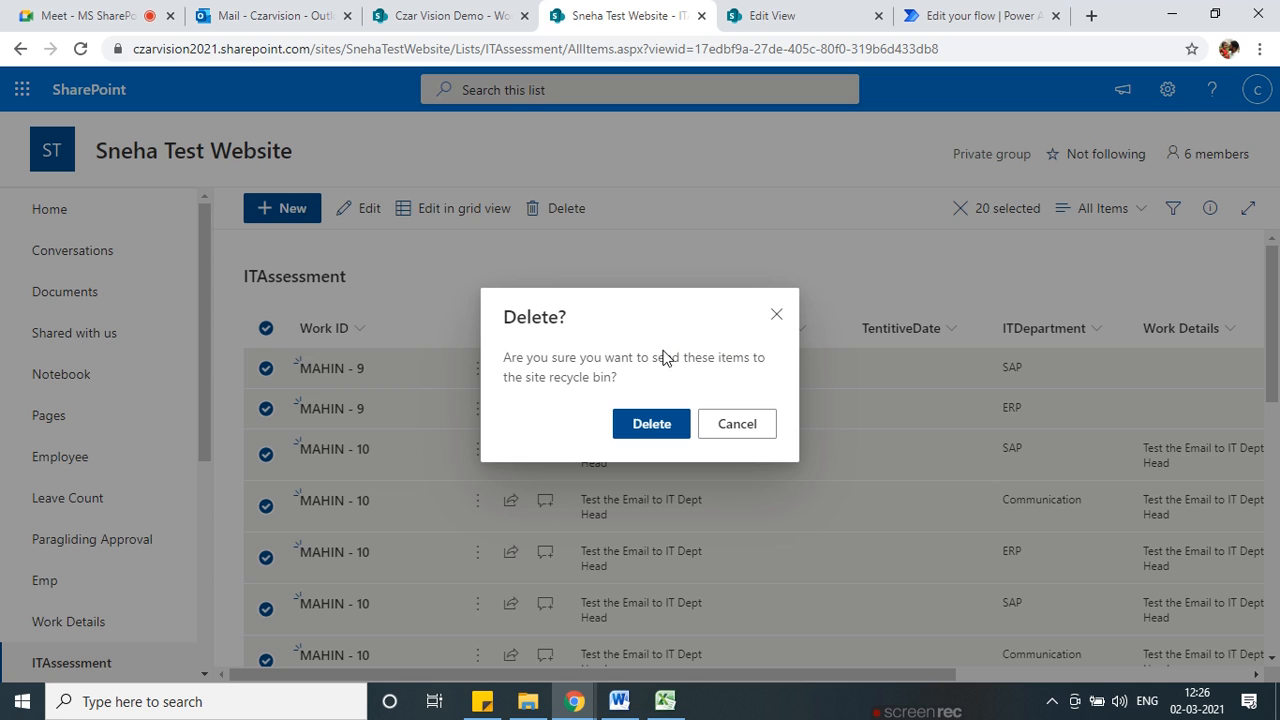
left_click(651, 424)
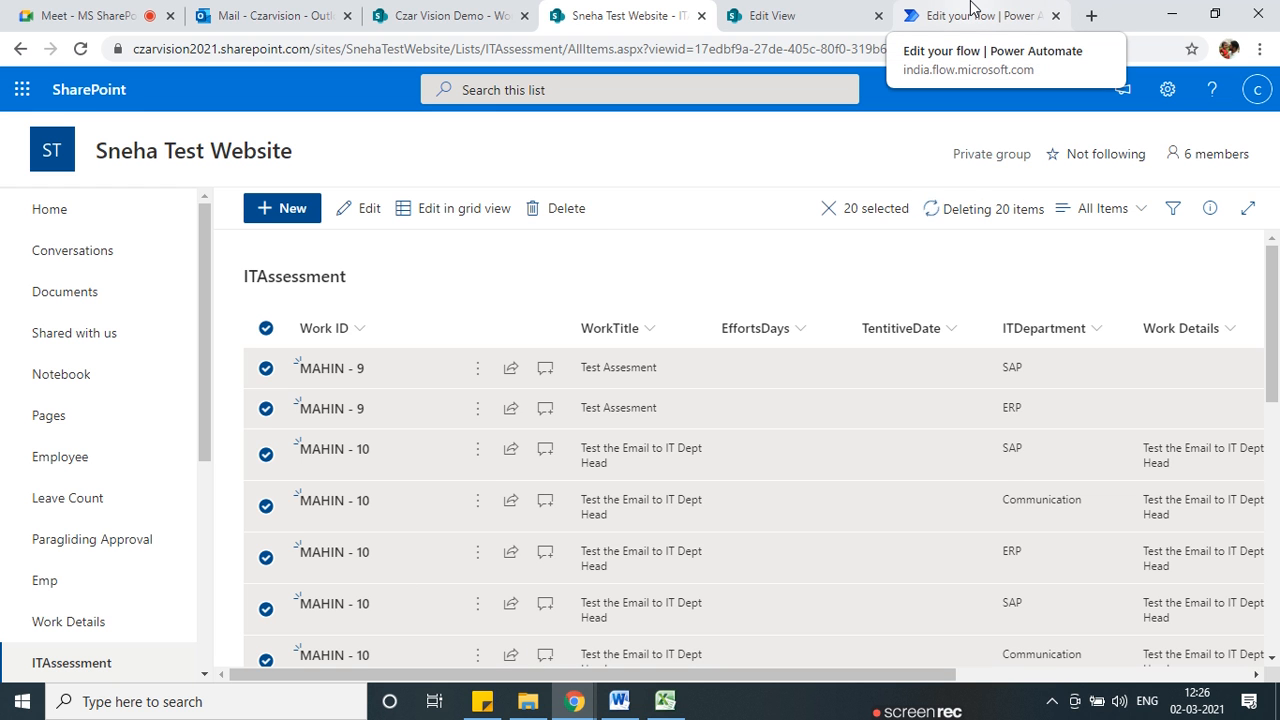
Return to the flow and examine the save error against the IT Dept loop, Apply to each 2 and the ITDeptHead Claims mapping.
left_click(970, 12)
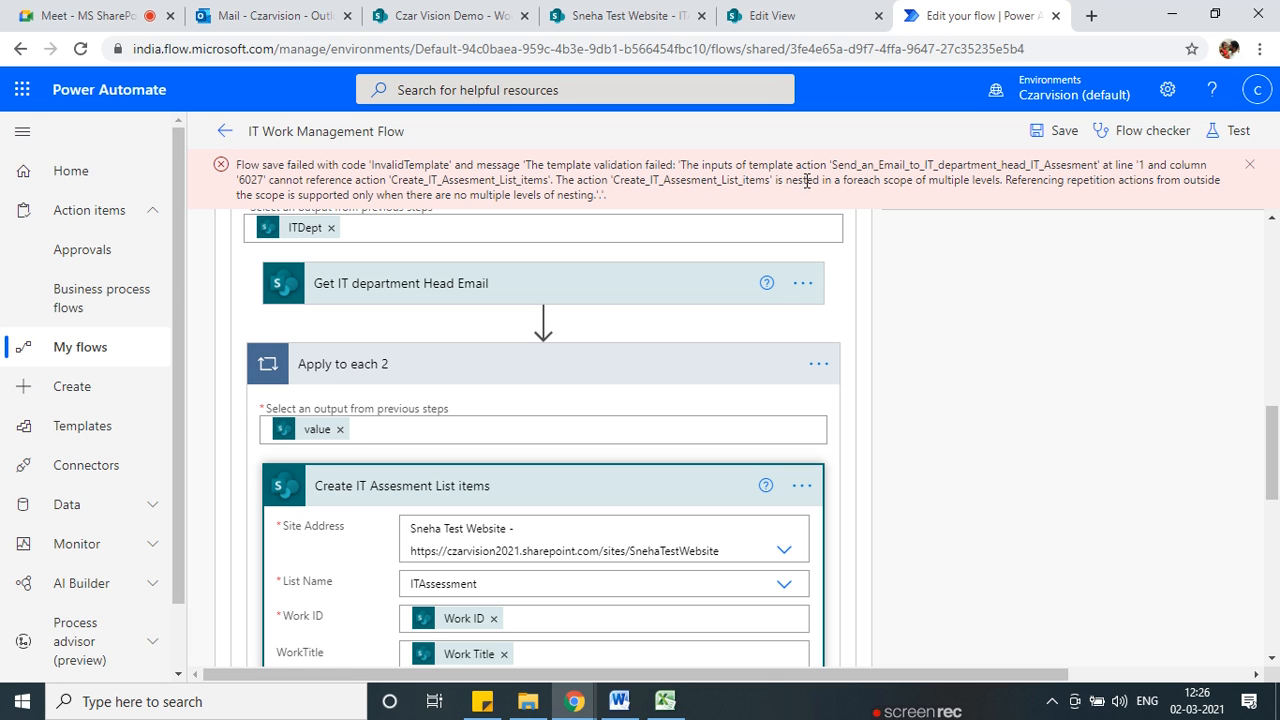
scroll(590, 425, "down", 1)
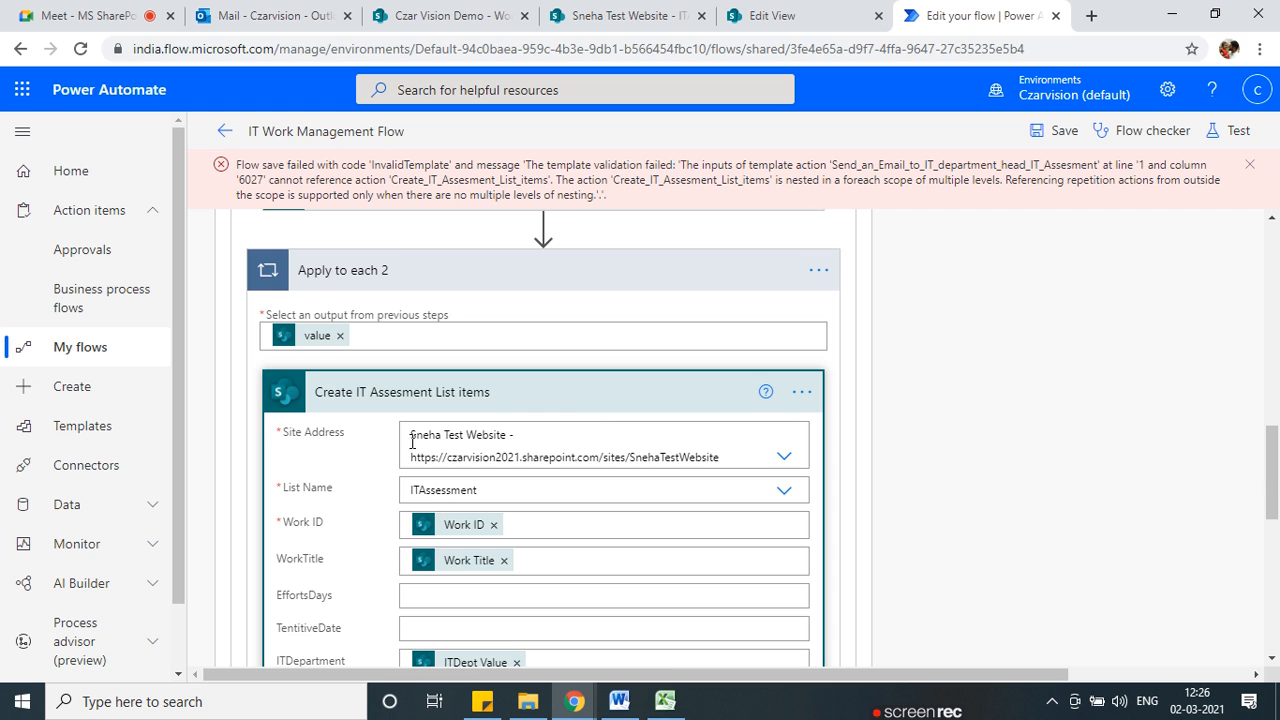
scroll(440, 480, "down", 3)
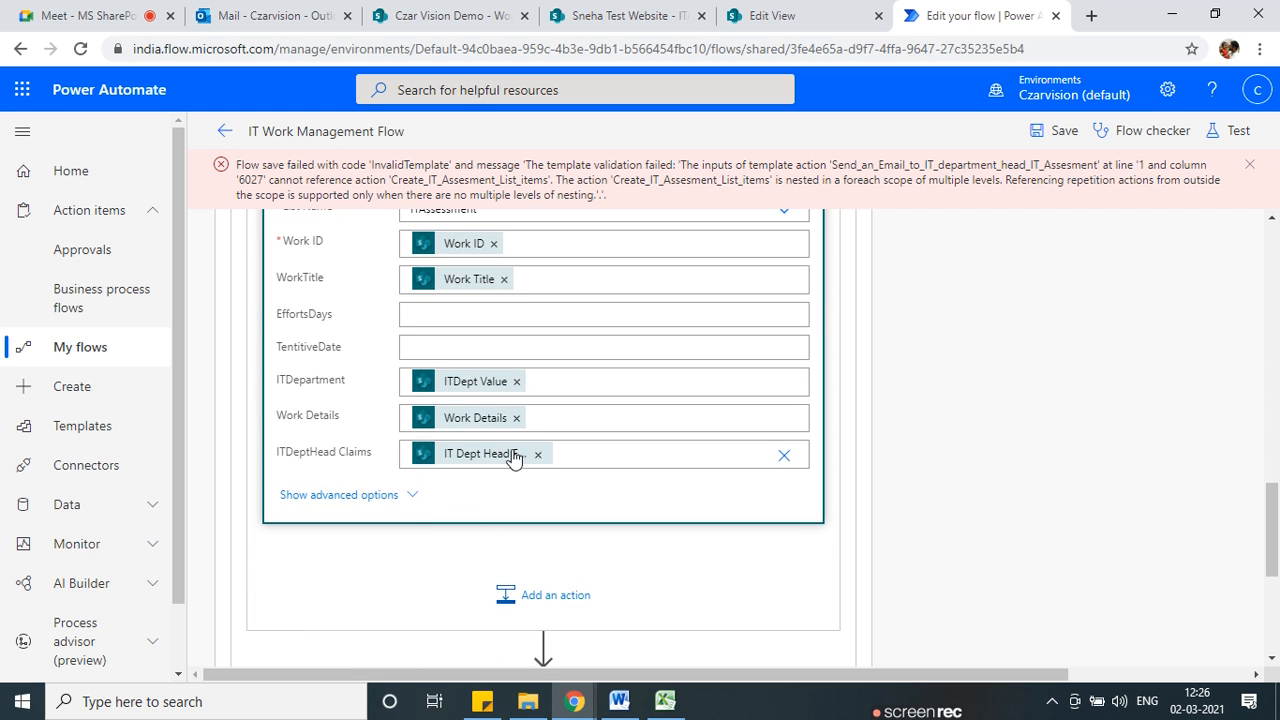
scroll(449, 500, "up", 3)
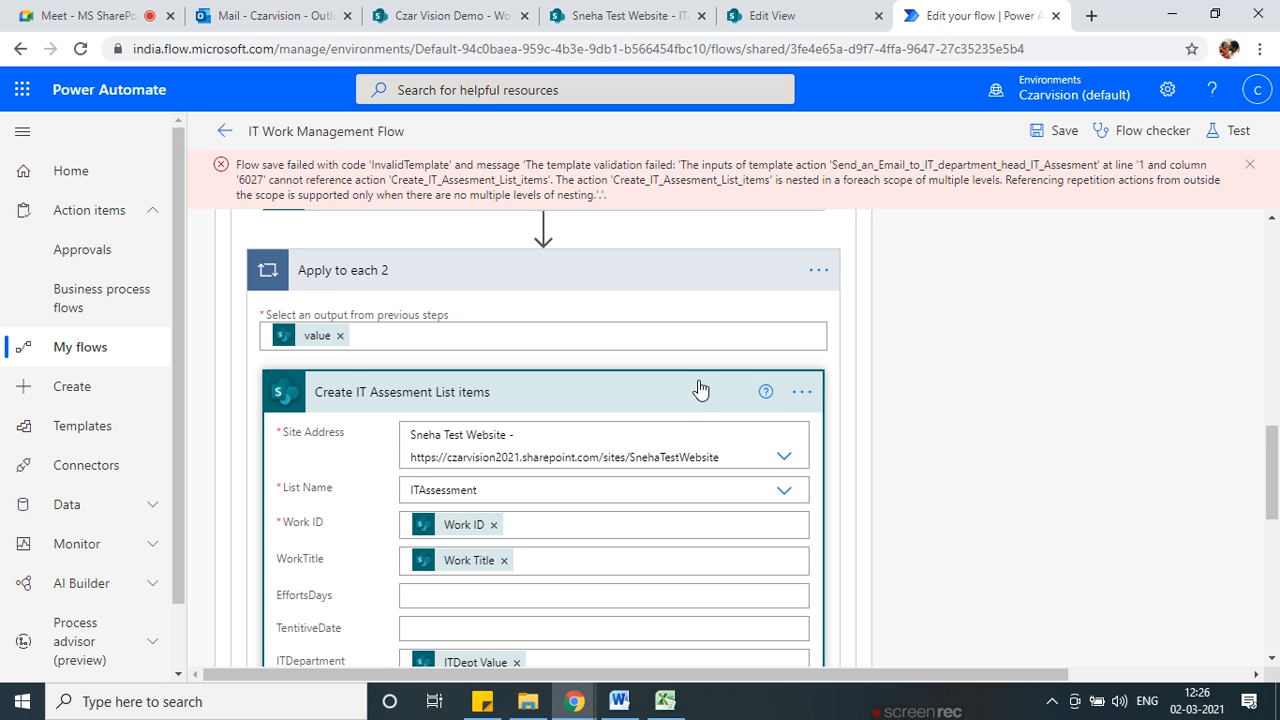
scroll(449, 500, "down", 1)
scroll(500, 568, "up", 2)
scroll(494, 569, "up", 1)
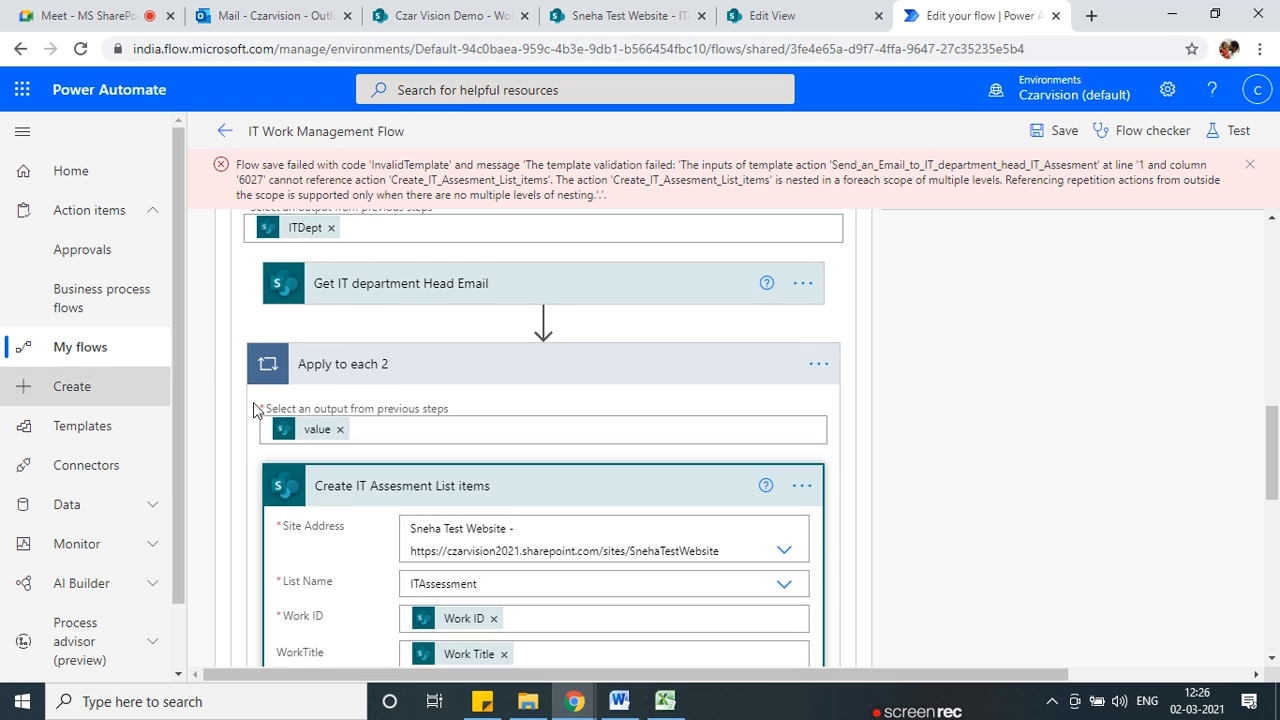
scroll(306, 495, "up", 1)
scroll(306, 480, "down", 2)
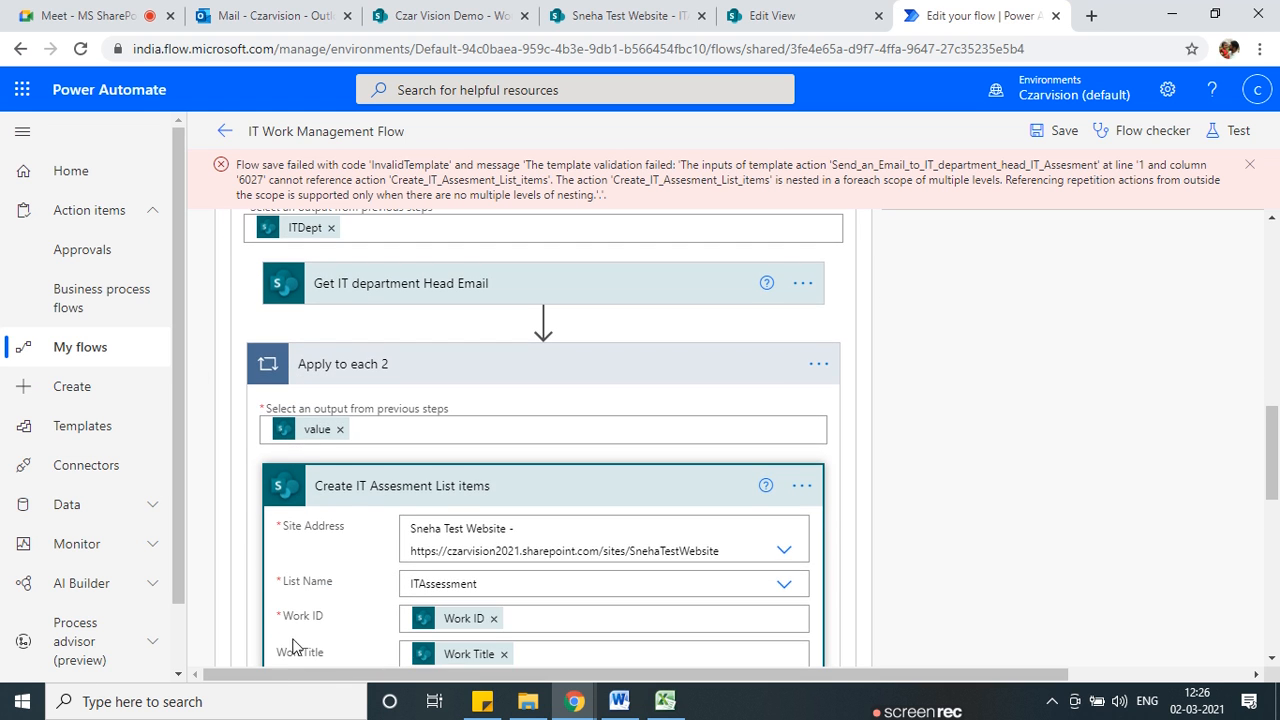
scroll(333, 270, "up", 1)
scroll(417, 525, "up", 4)
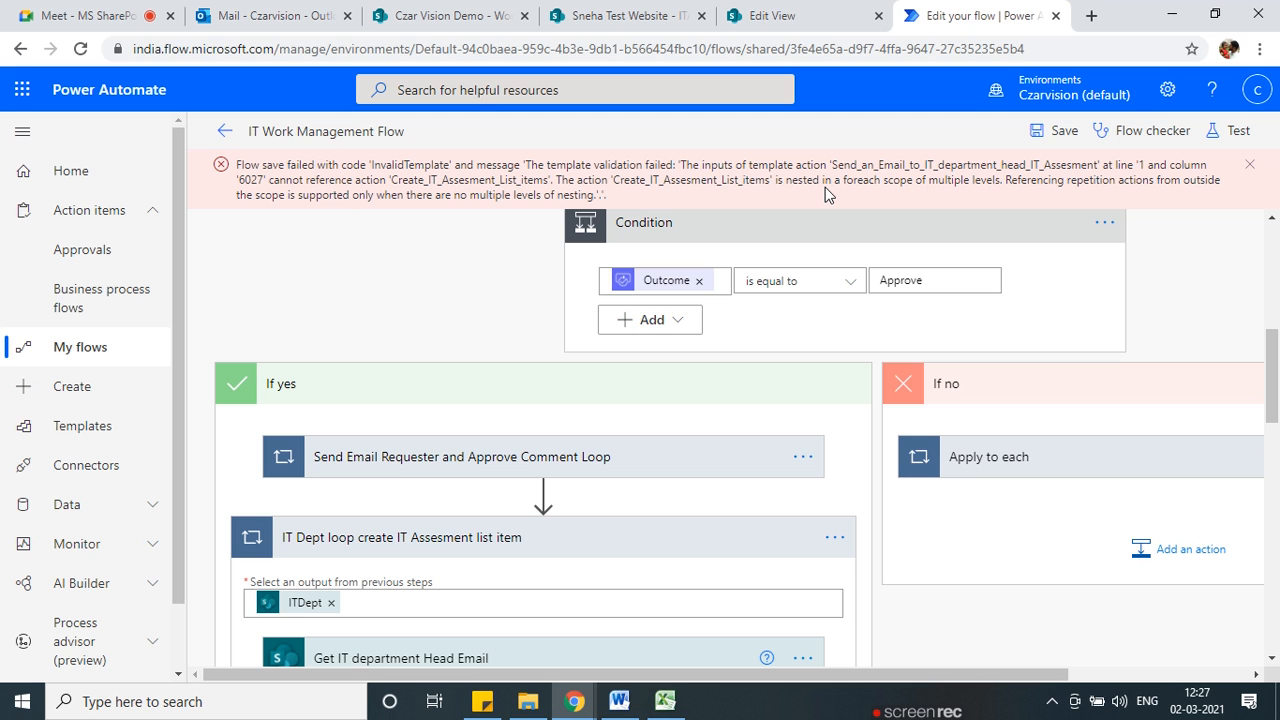
scroll(539, 297, "down", 3)
scroll(290, 510, "down", 2)
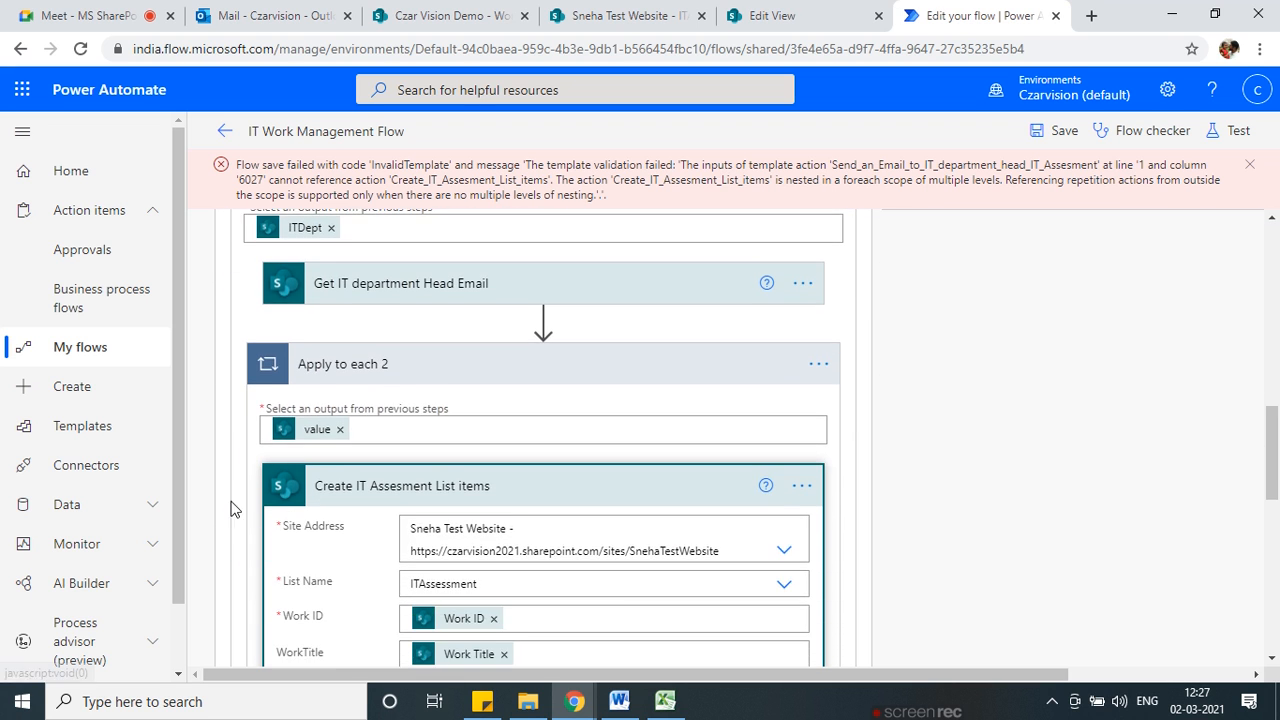
scroll(209, 498, "up", 2)
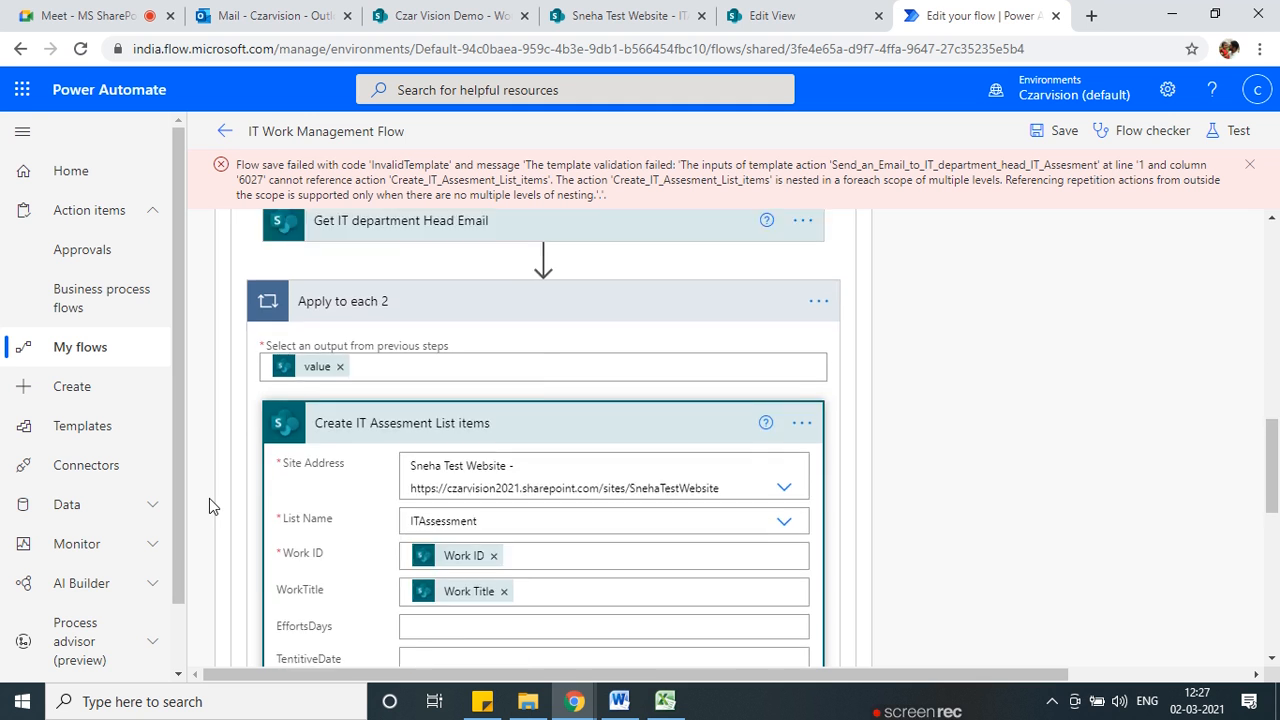
scroll(203, 500, "down", 2)
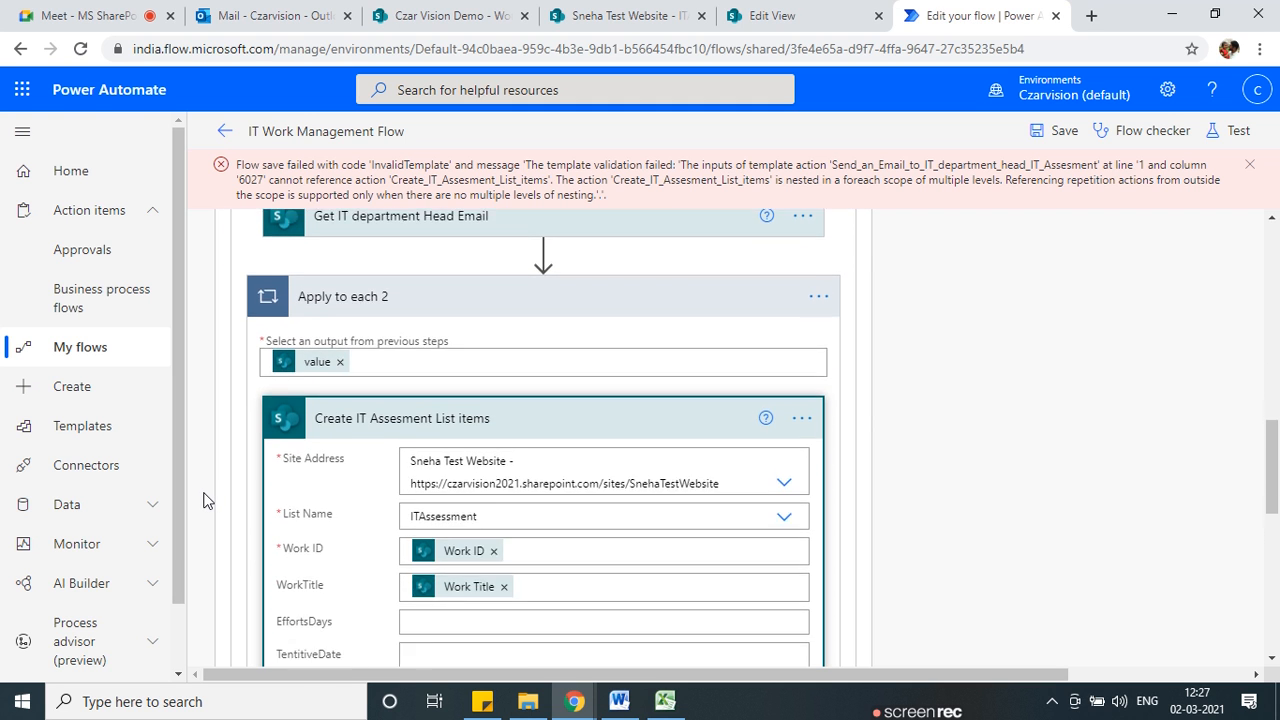
scroll(203, 500, "up", 2)
scroll(203, 500, "down", 5)
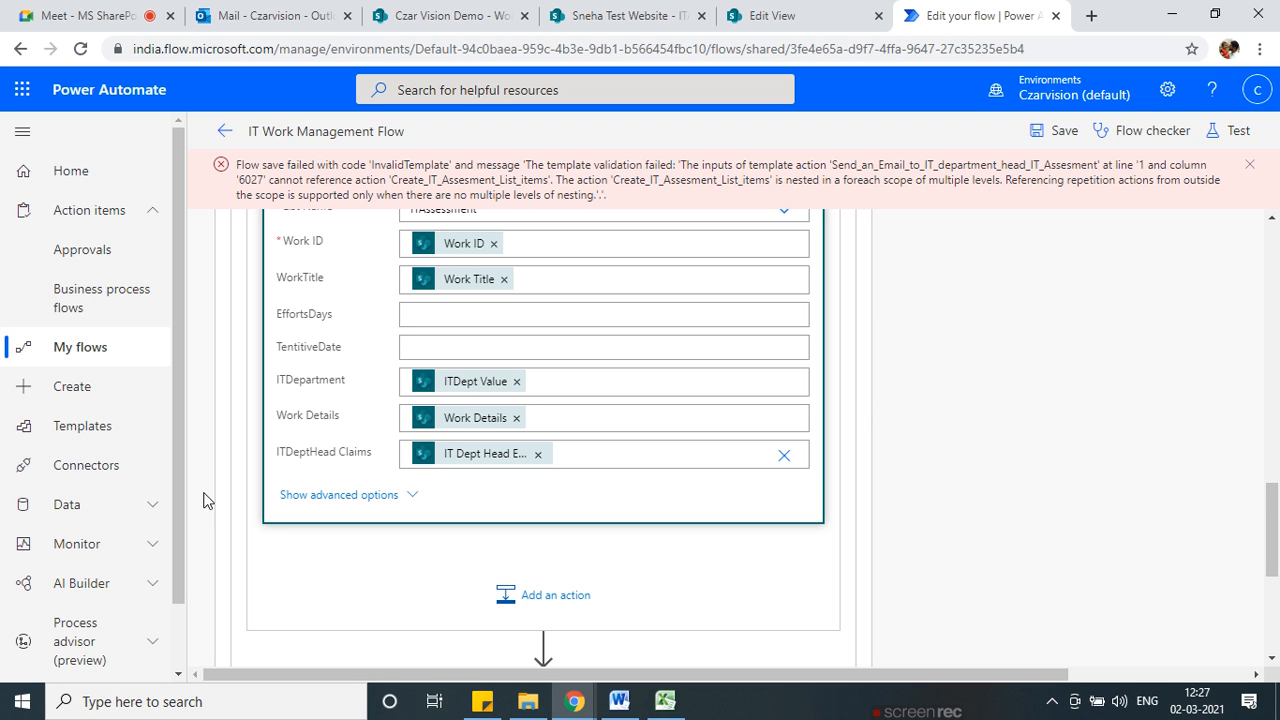
scroll(203, 500, "up", 5)
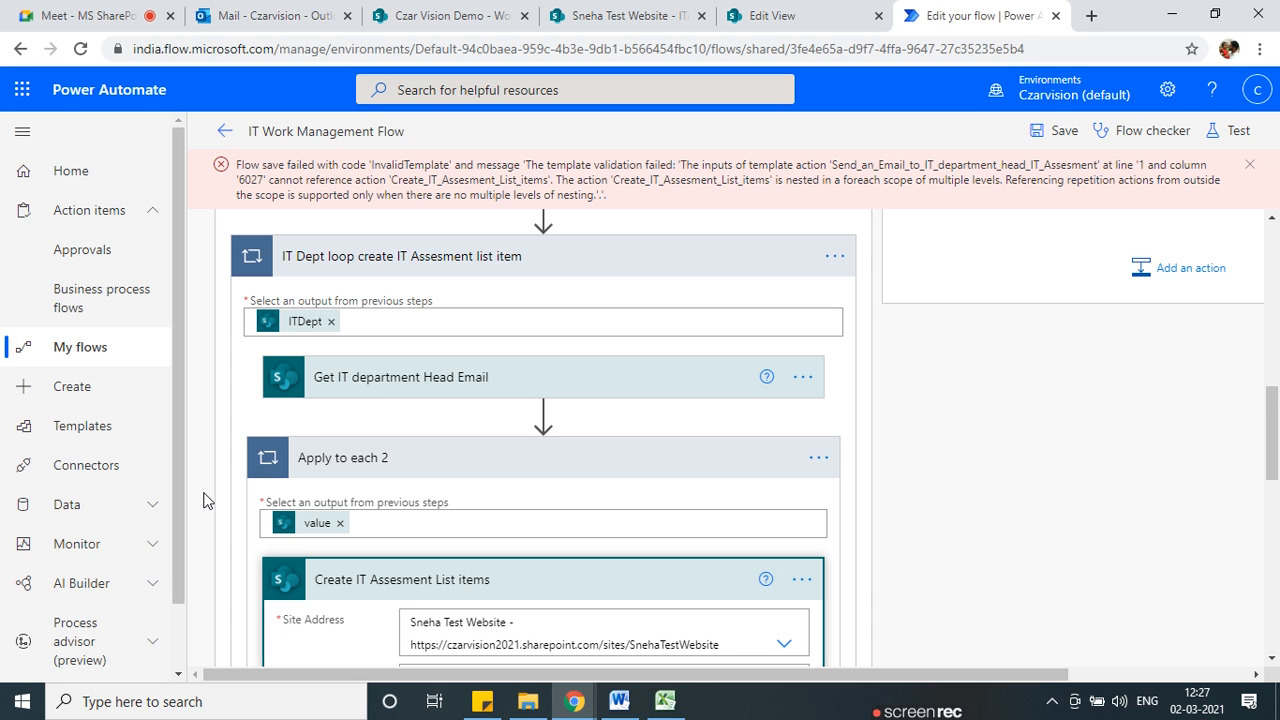
scroll(203, 500, "down", 5)
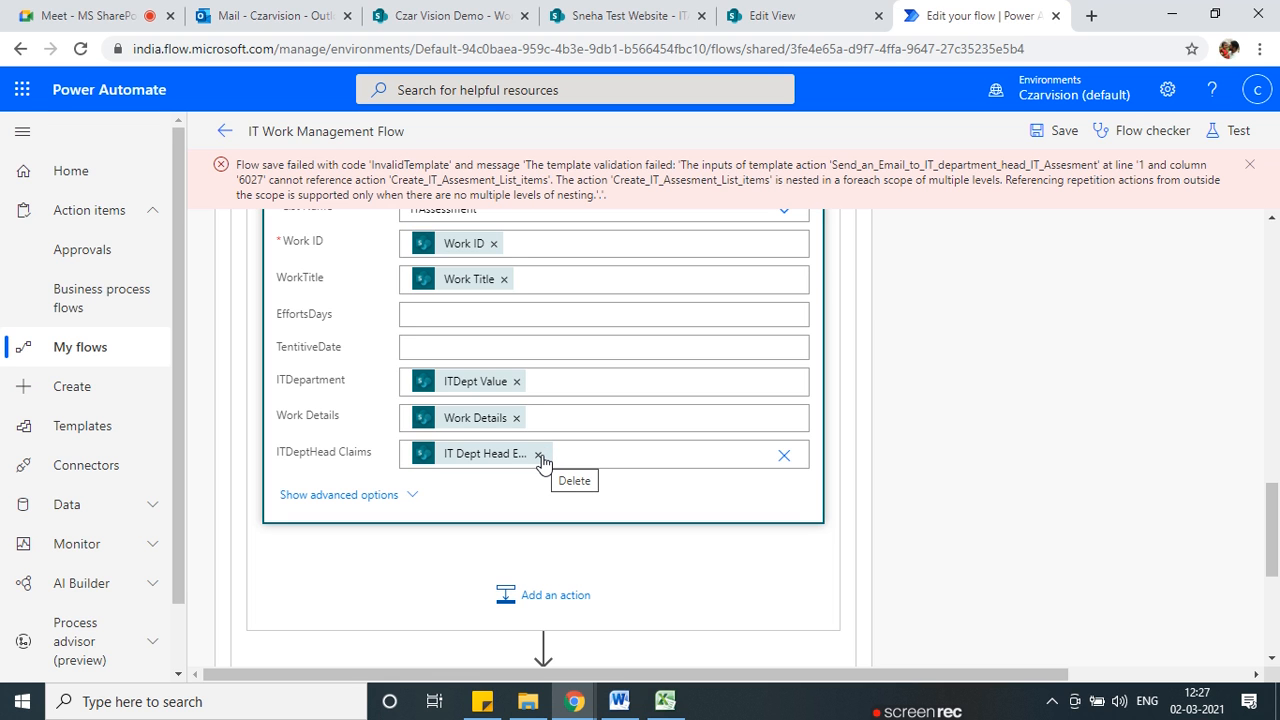
Remove the IT Dept Head email value from the ITDeptHead Claims field of Create IT Assesment List items.
left_click(539, 455)
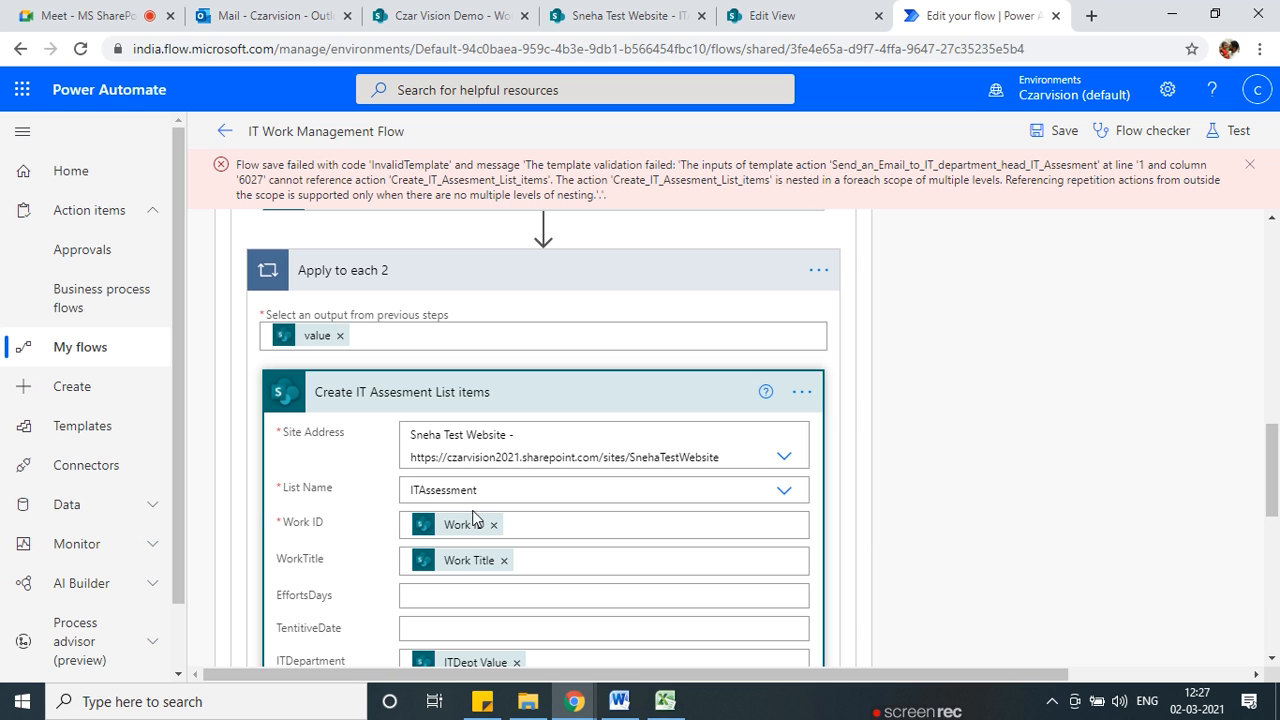
scroll(855, 628, "up", 10)
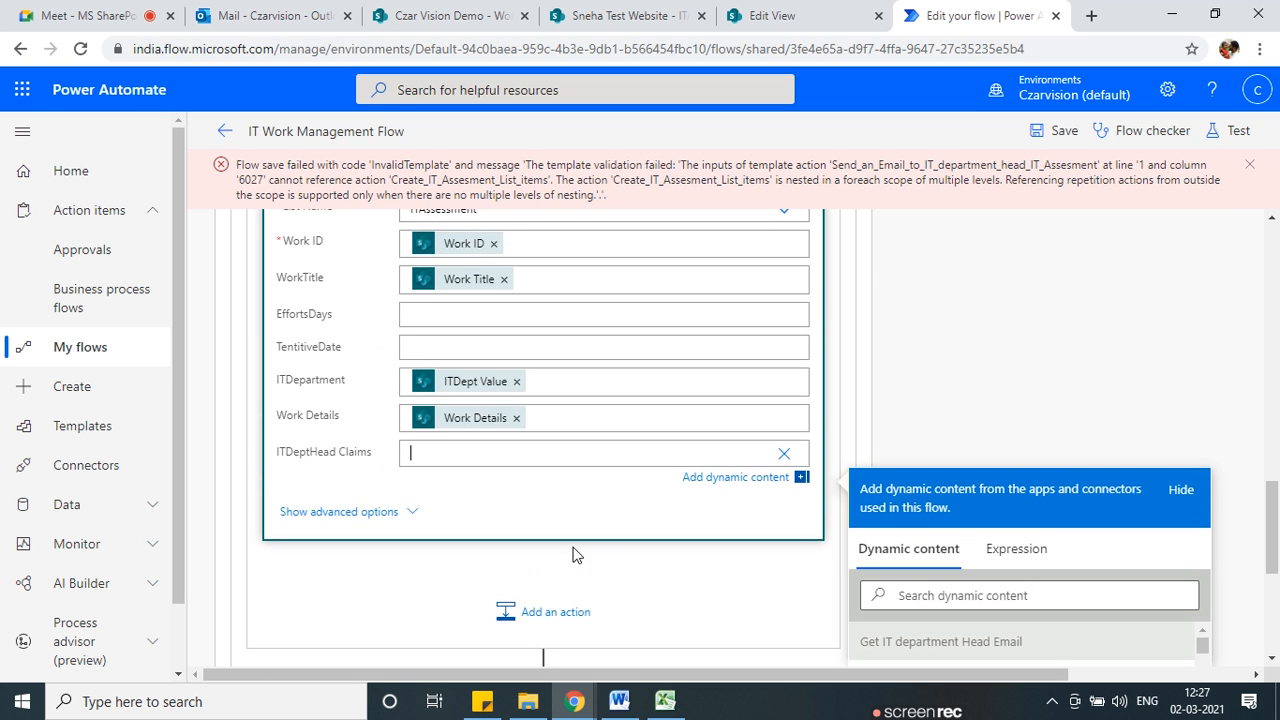
scroll(454, 650, "down", 1)
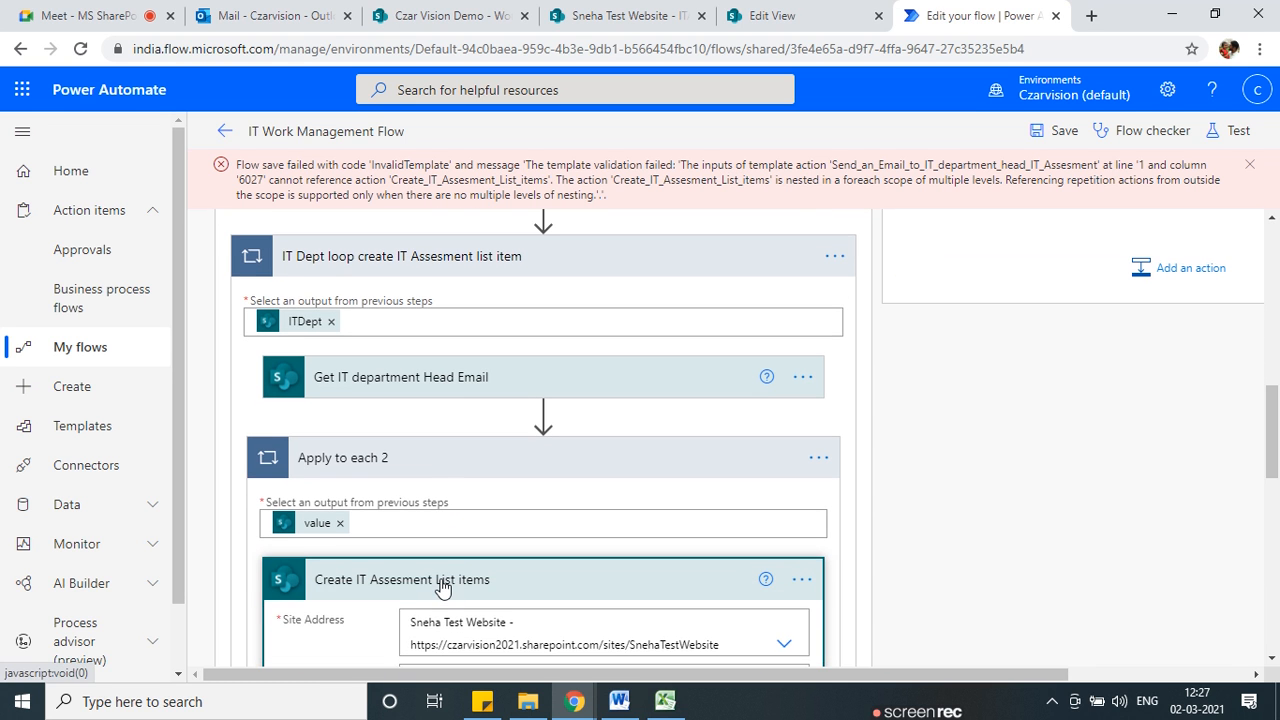
Move Create IT Assesment List items directly after Get IT department Head Email and delete the emptied Apply to each 2 loop.
left_click(446, 588)
left_click_drag(510, 590, 547, 430)
left_click(786, 540)
left_click(866, 658)
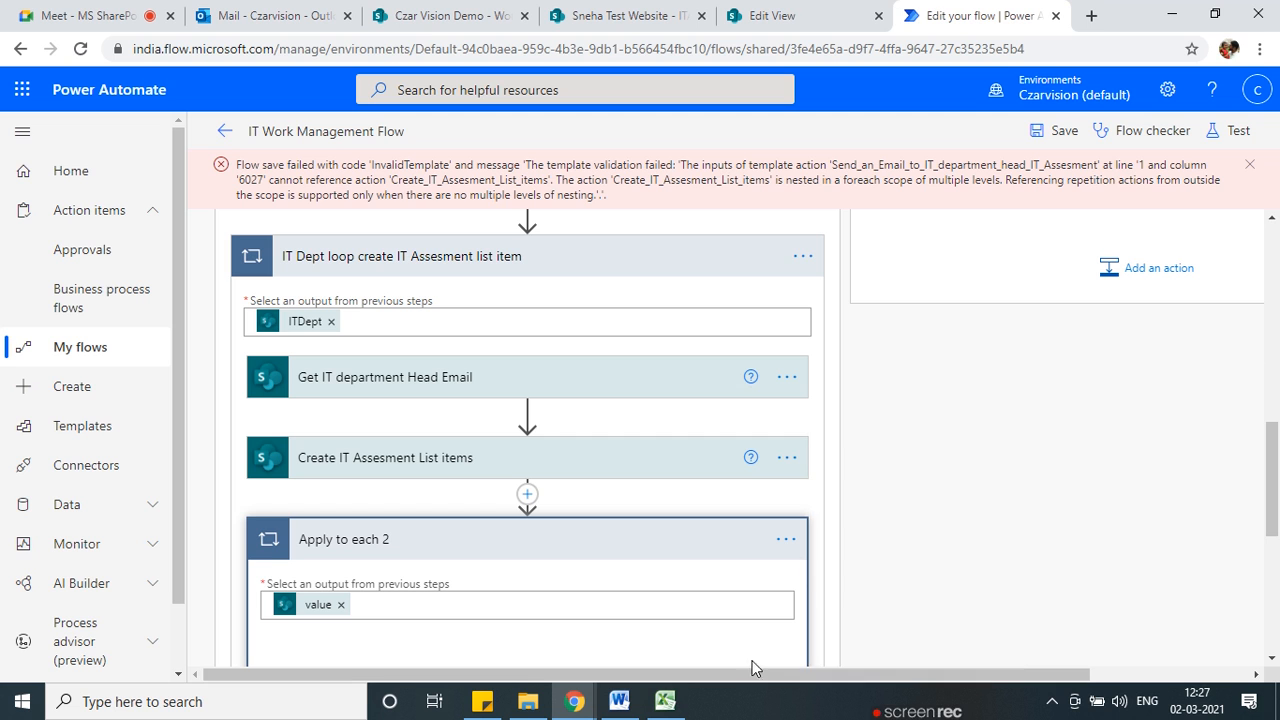
left_click(634, 422)
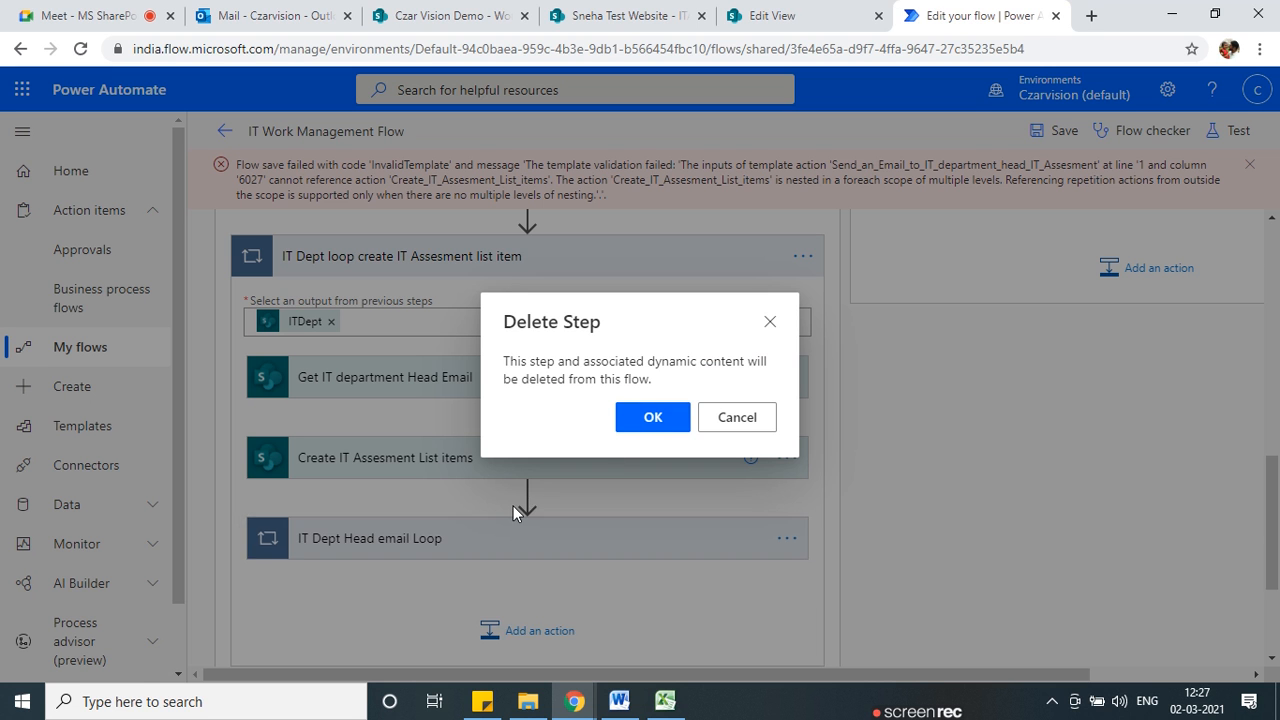
Expand the IT Dept Head email Loop and add a SharePoint Update item action after its department head email action.
scroll(395, 540, "down", 2)
left_click(420, 362)
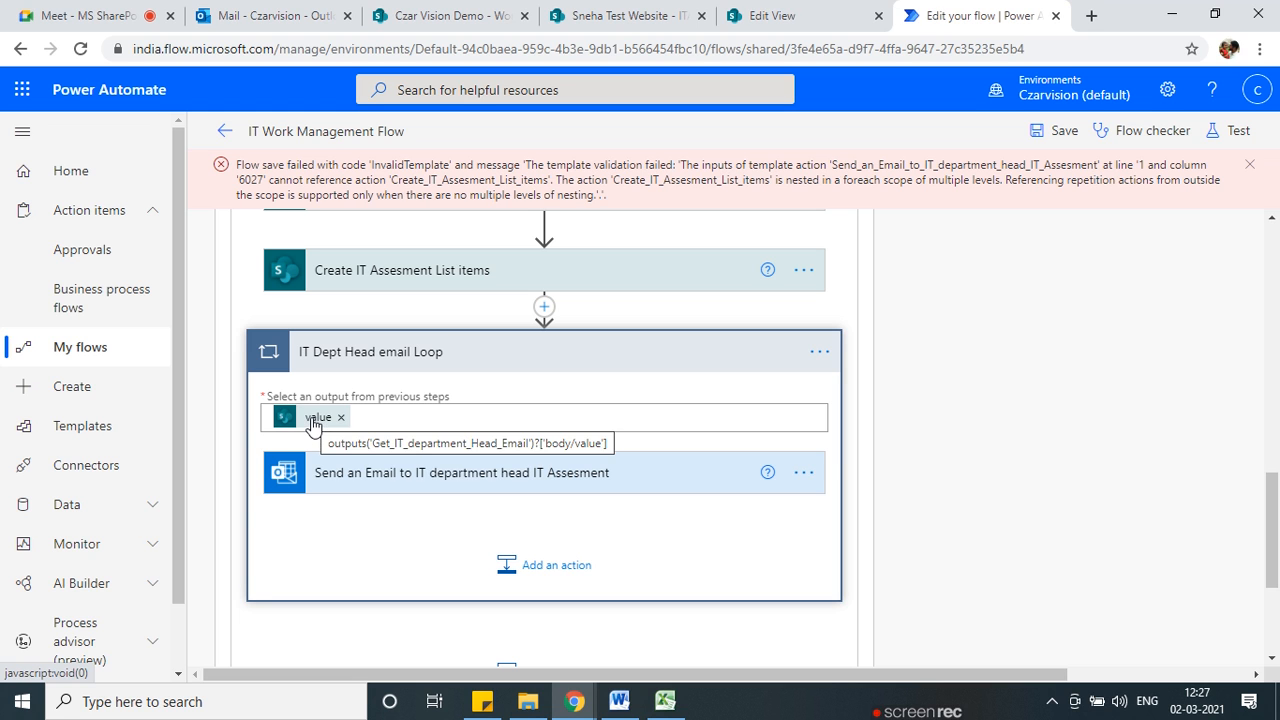
scroll(398, 517, "up", 2)
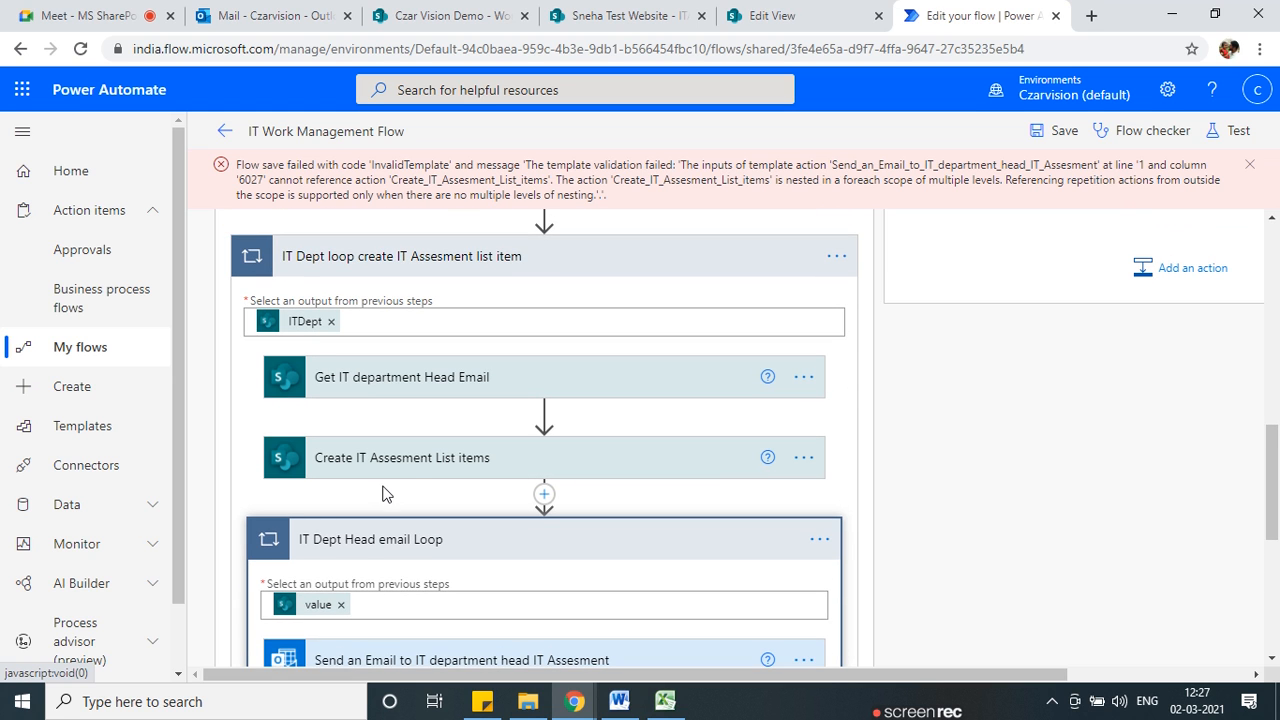
scroll(386, 492, "down", 2)
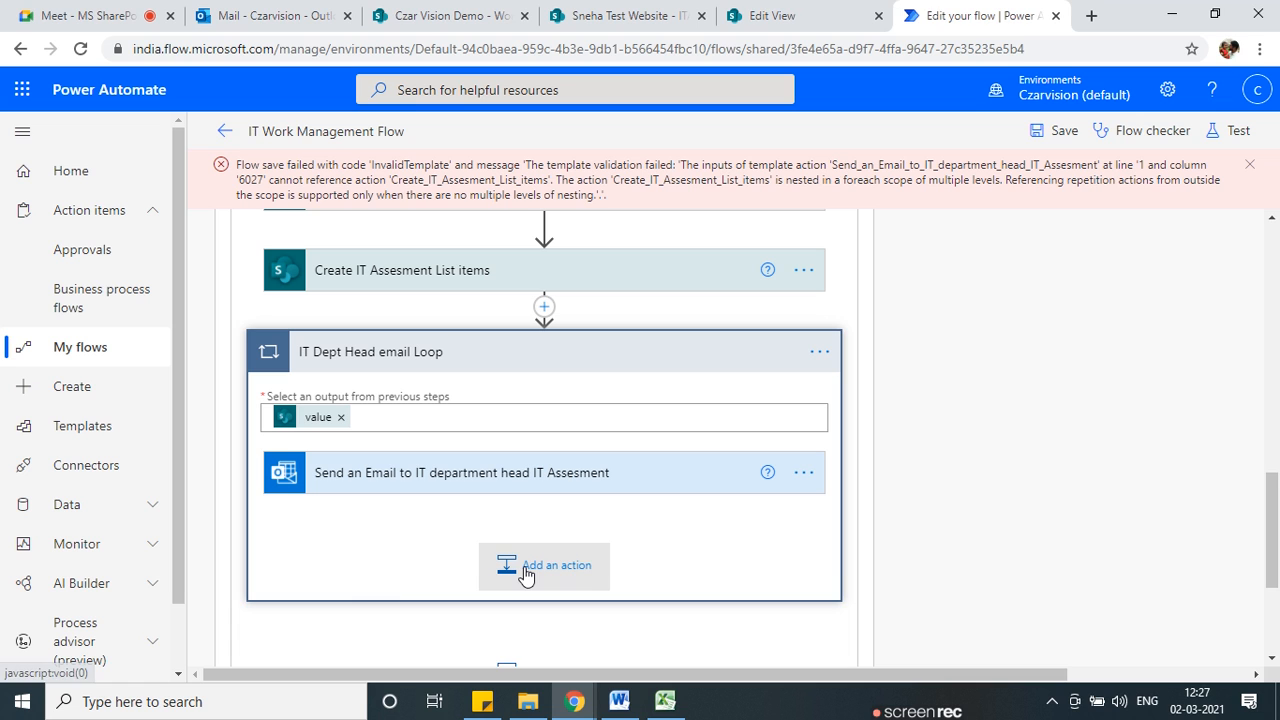
left_click(526, 576)
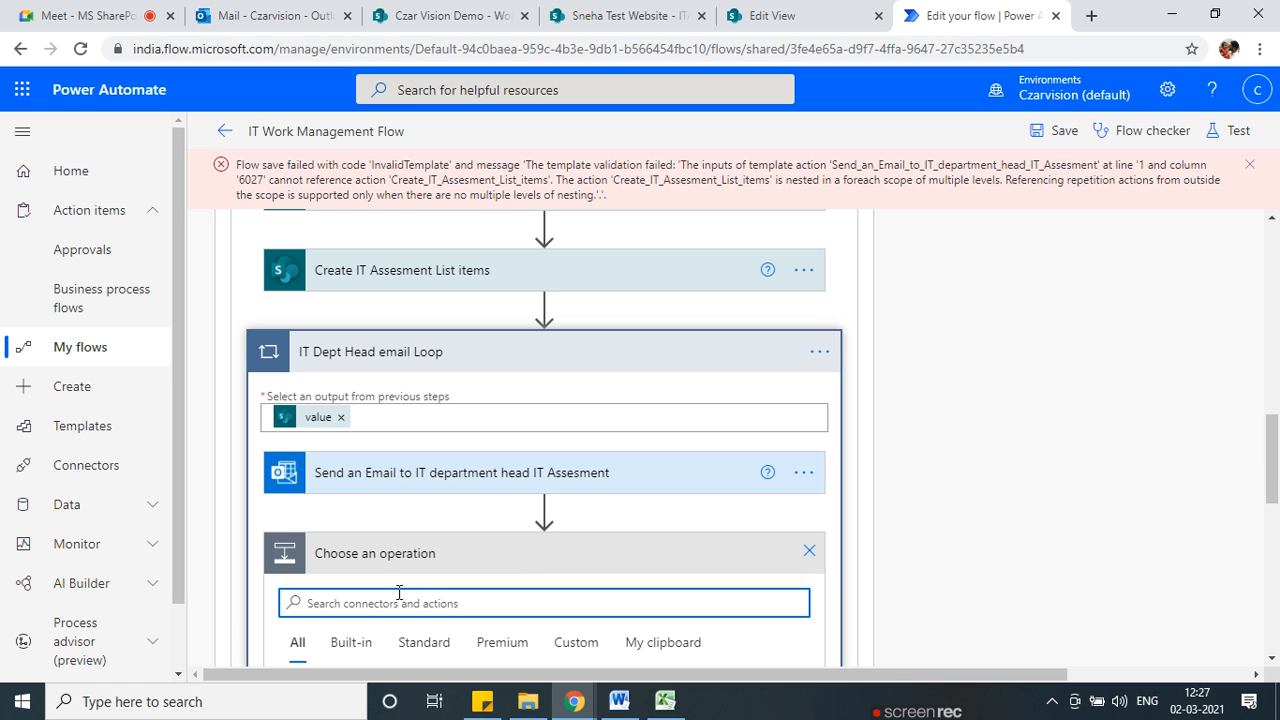
type("update")
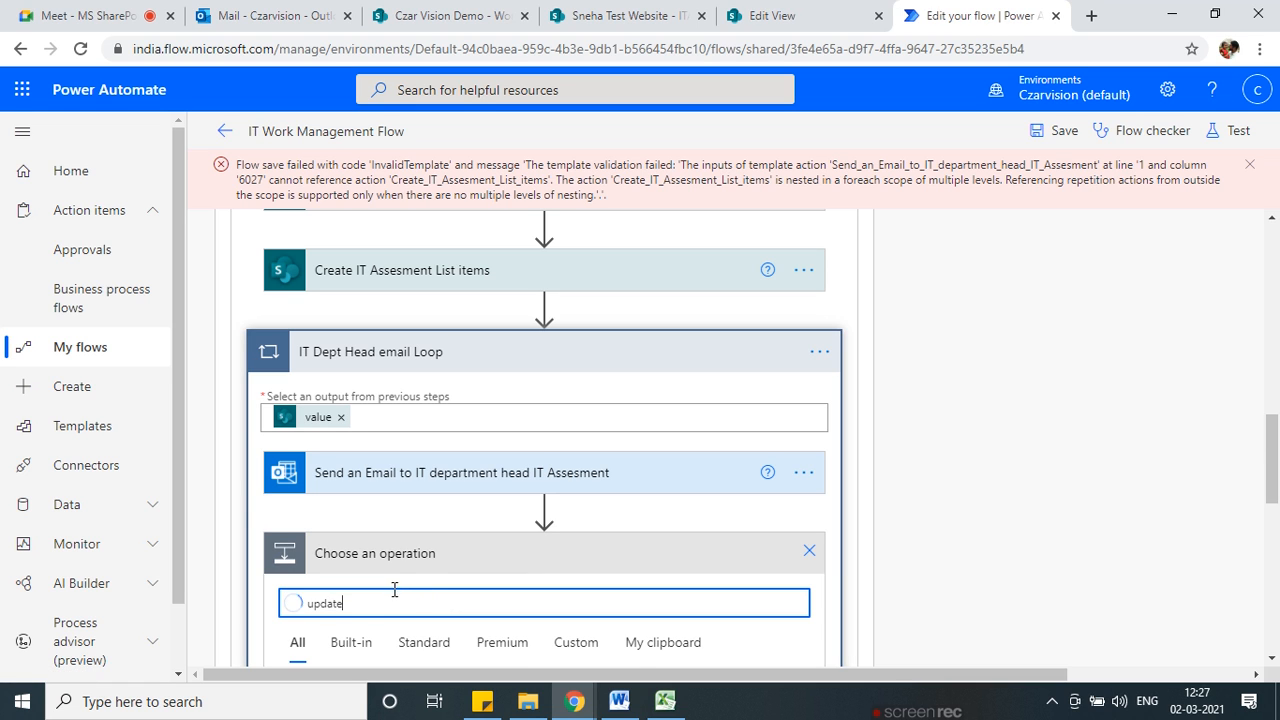
scroll(401, 583, "down", 4)
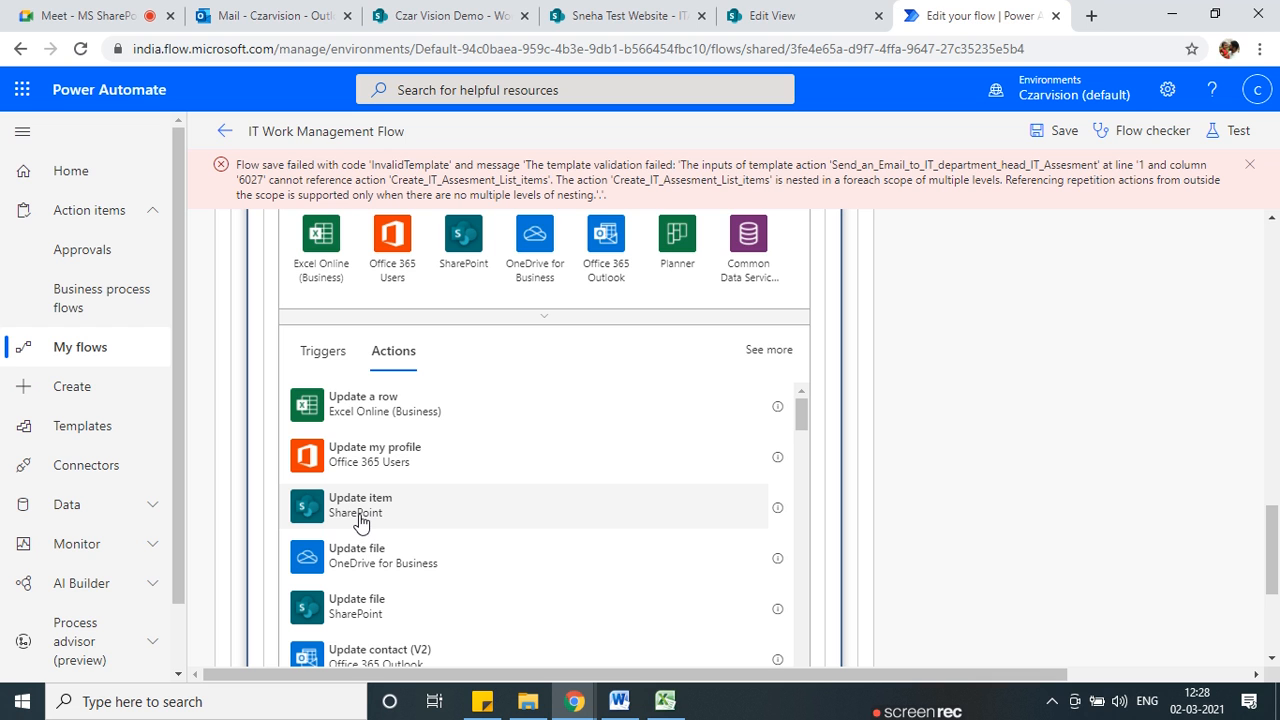
scroll(360, 520, "up", 1)
scroll(364, 531, "up", 3)
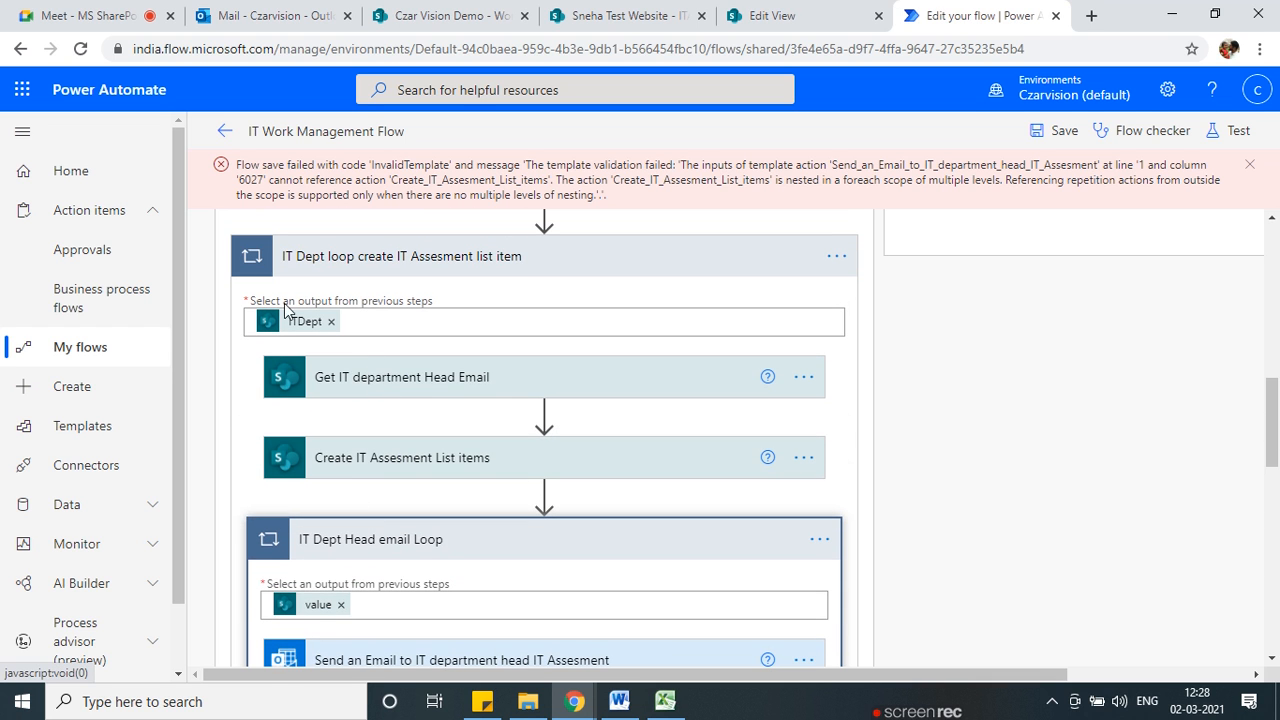
scroll(302, 479, "down", 2)
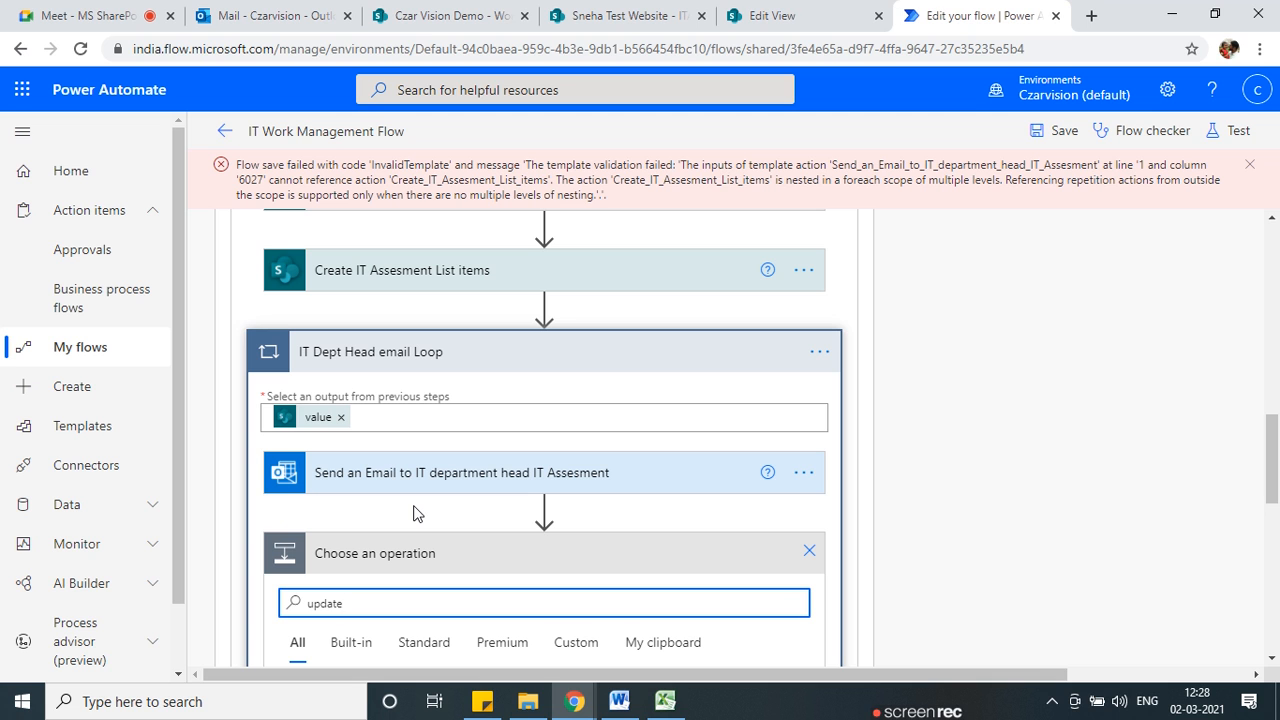
scroll(408, 510, "down", 2)
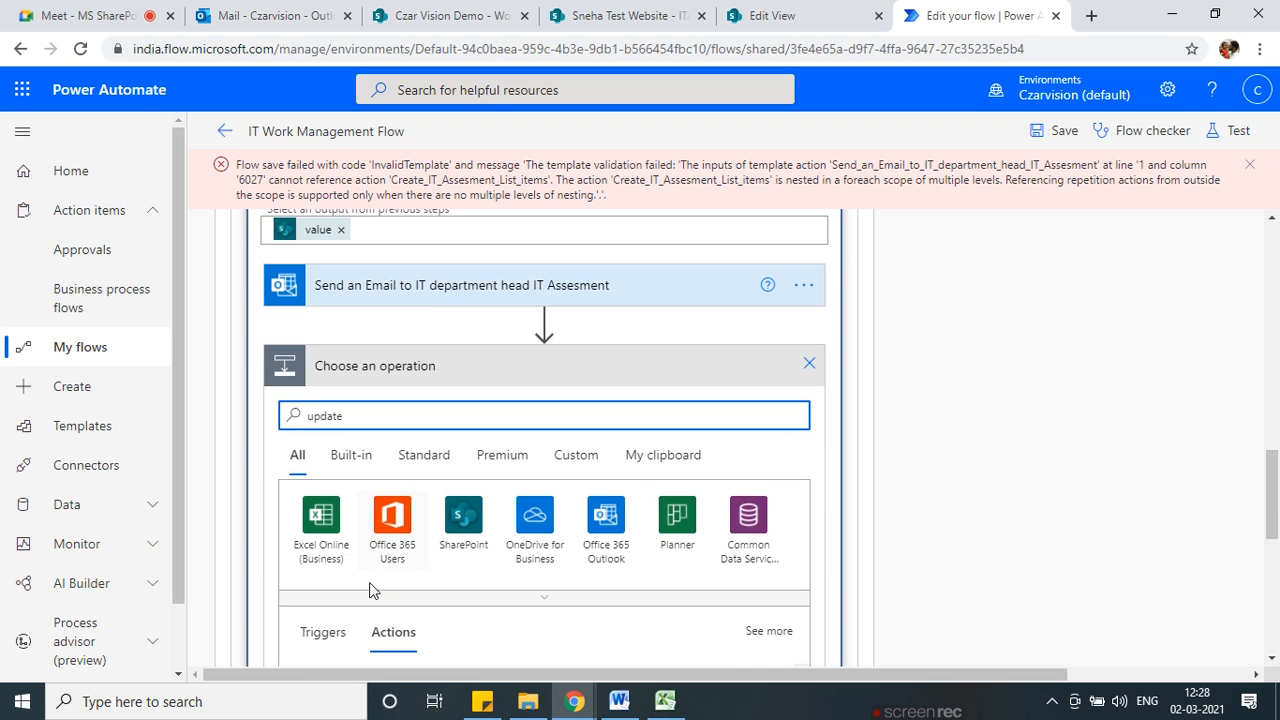
scroll(404, 550, "down", 2)
scroll(404, 556, "down", 2)
scroll(408, 580, "up", 2)
left_click(490, 616)
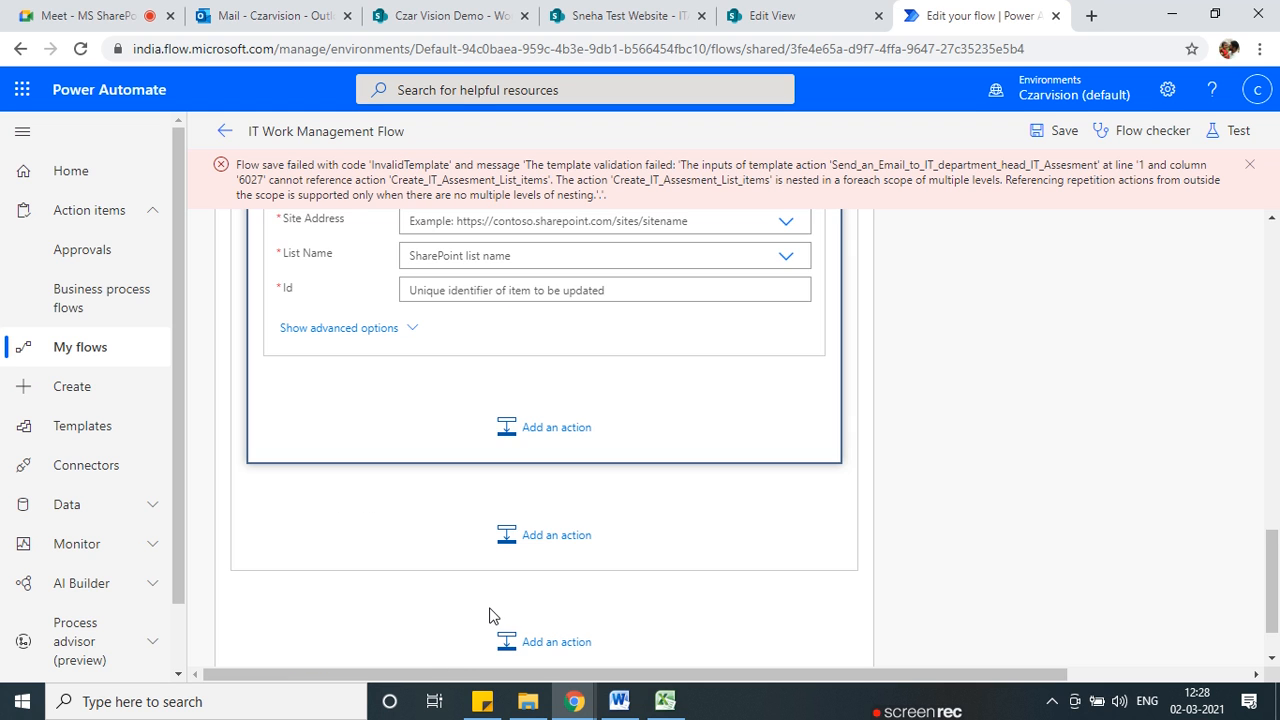
Copy the Sneha Test Website's base site URL from its SharePoint page and return to the flow's Update item action.
scroll(314, 557, "up", 3)
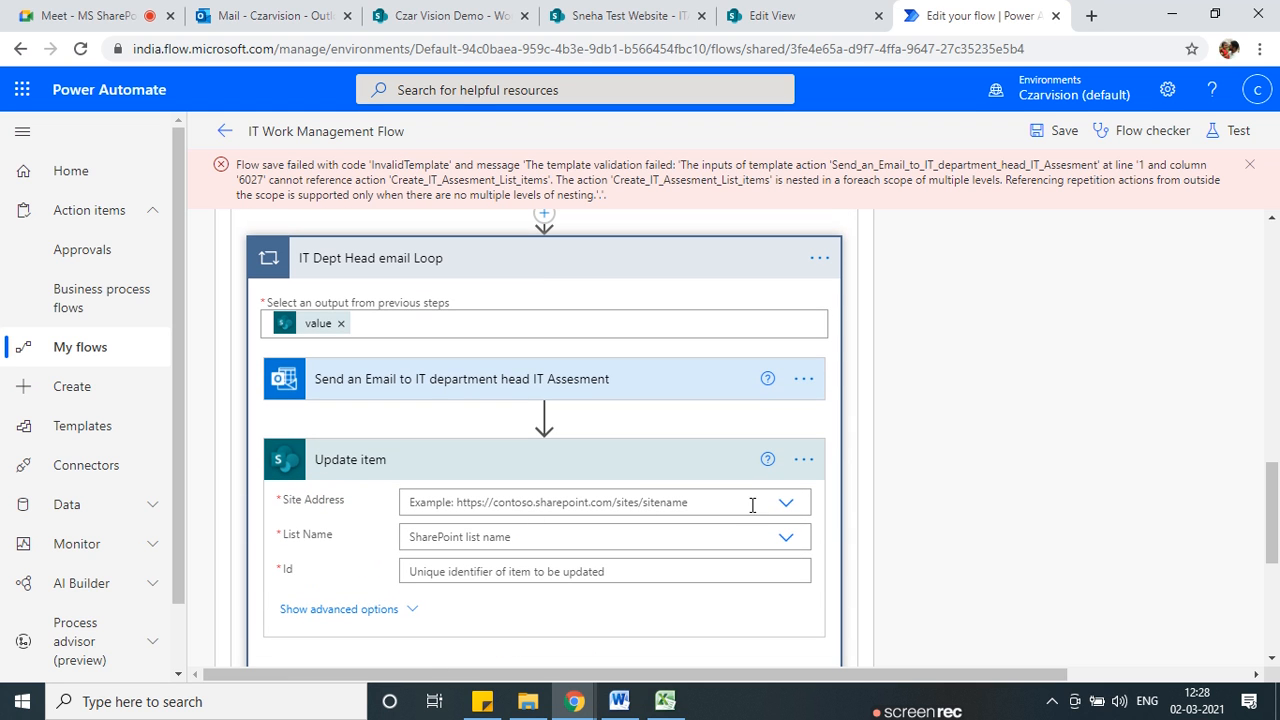
left_click(786, 504)
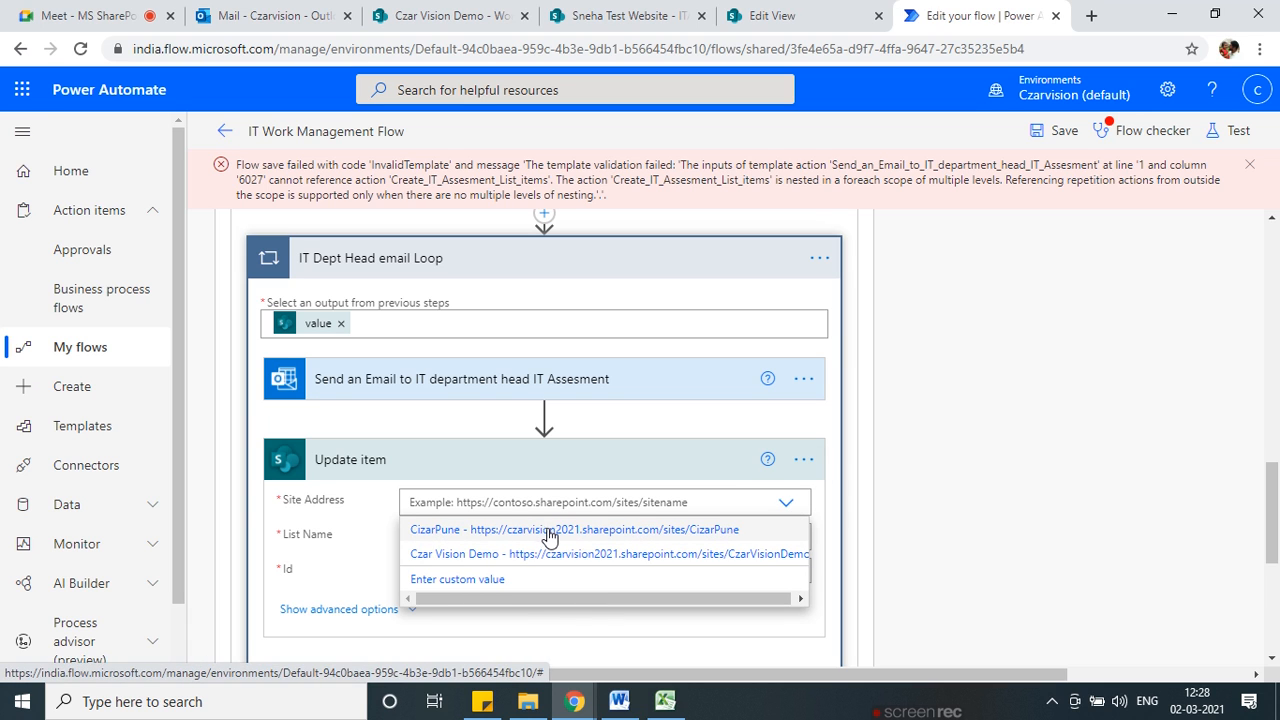
left_click(612, 16)
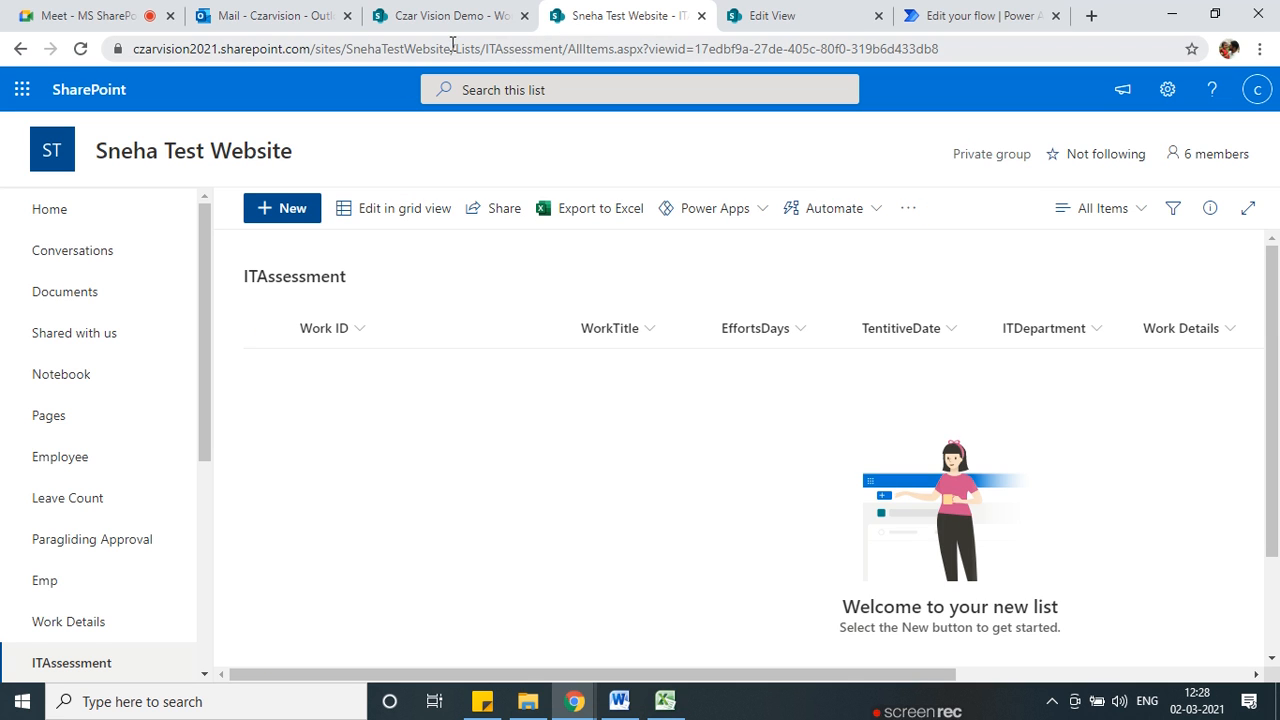
left_click_drag(451, 48, 48, 55)
key("ctrl+c")
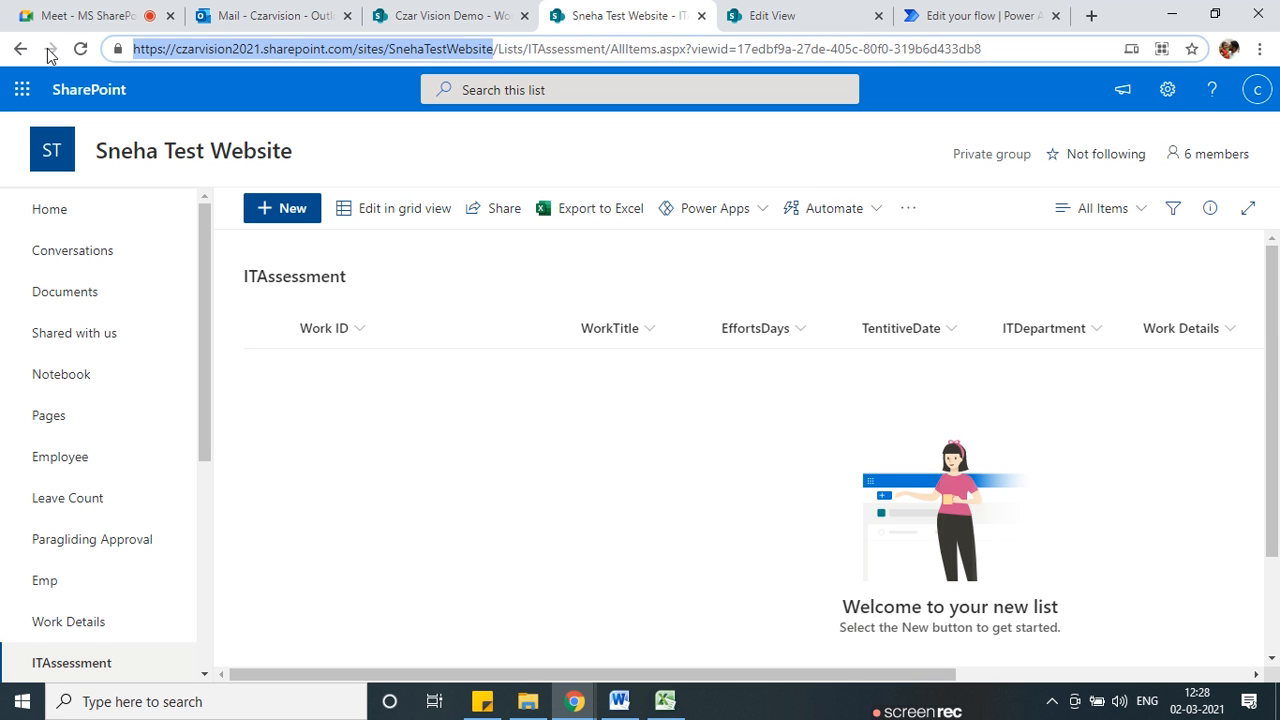
left_click(1038, 12)
scroll(502, 483, "down", 2)
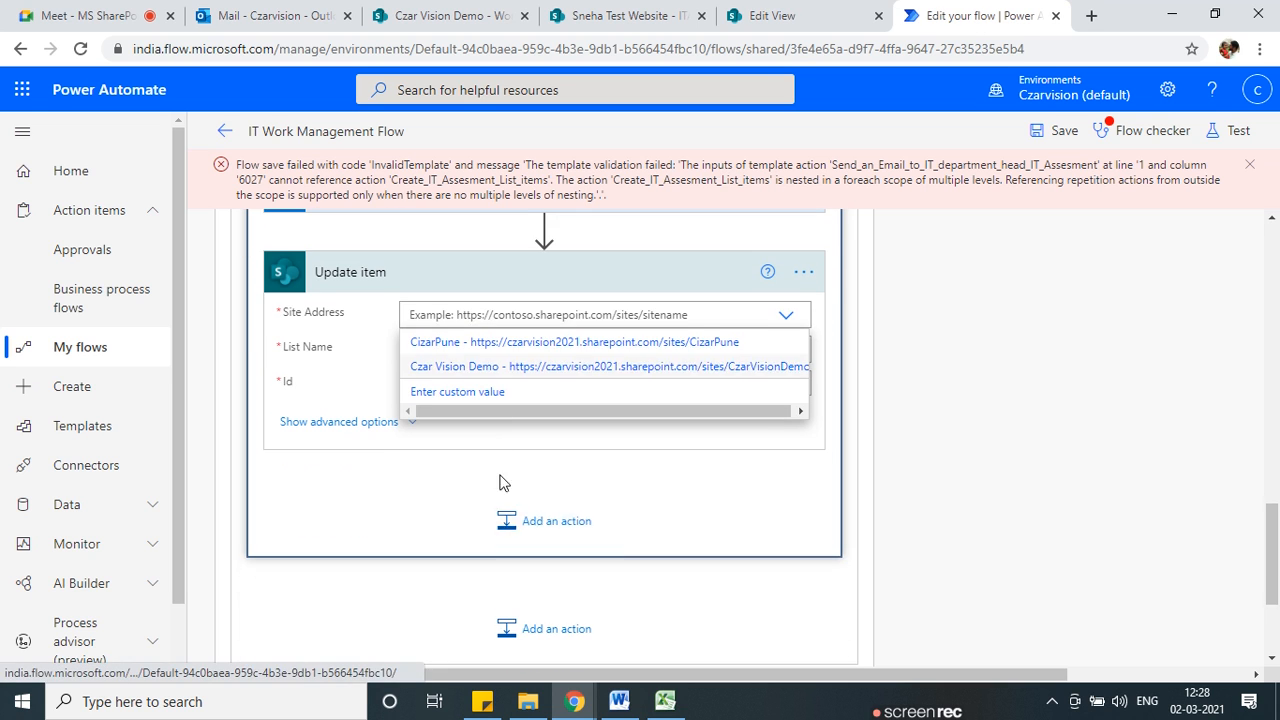
Try to look up the copied SnehaTestWebsite URL as Update item's Site Address and list the site's lists.
left_click(500, 314)
key("ctrl+v")
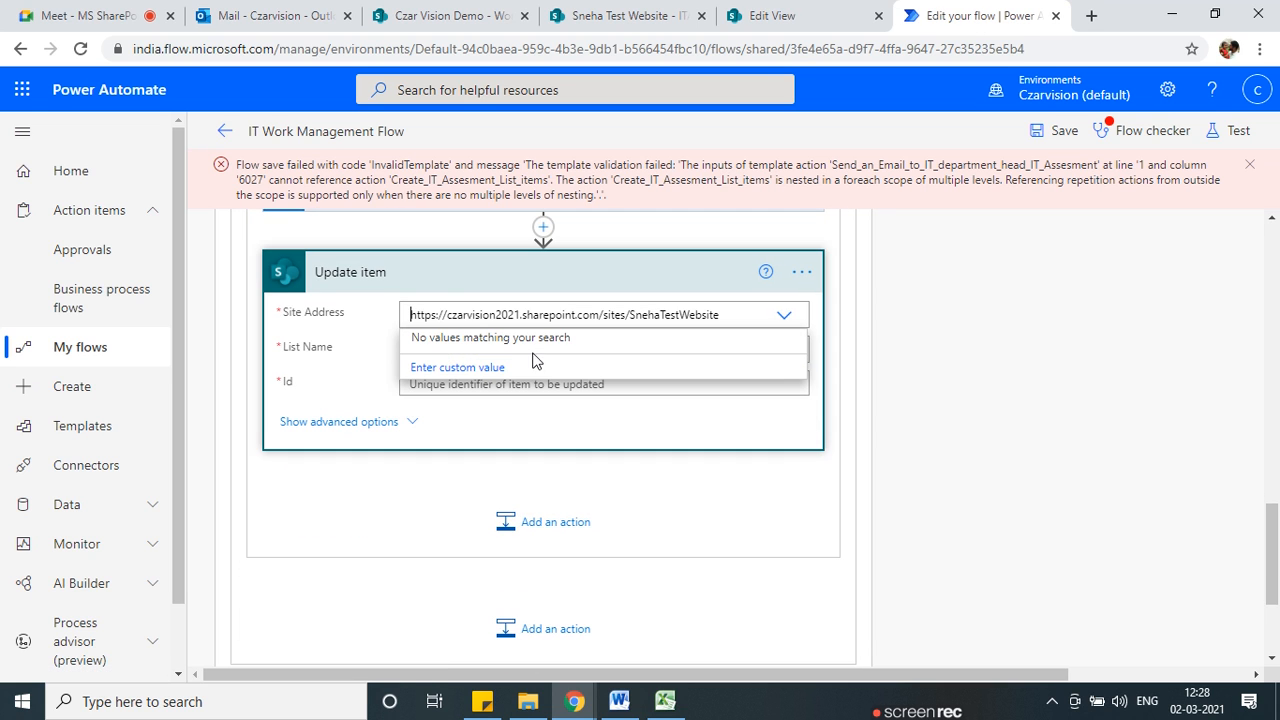
left_click(720, 385)
left_click(784, 364)
left_click(483, 318)
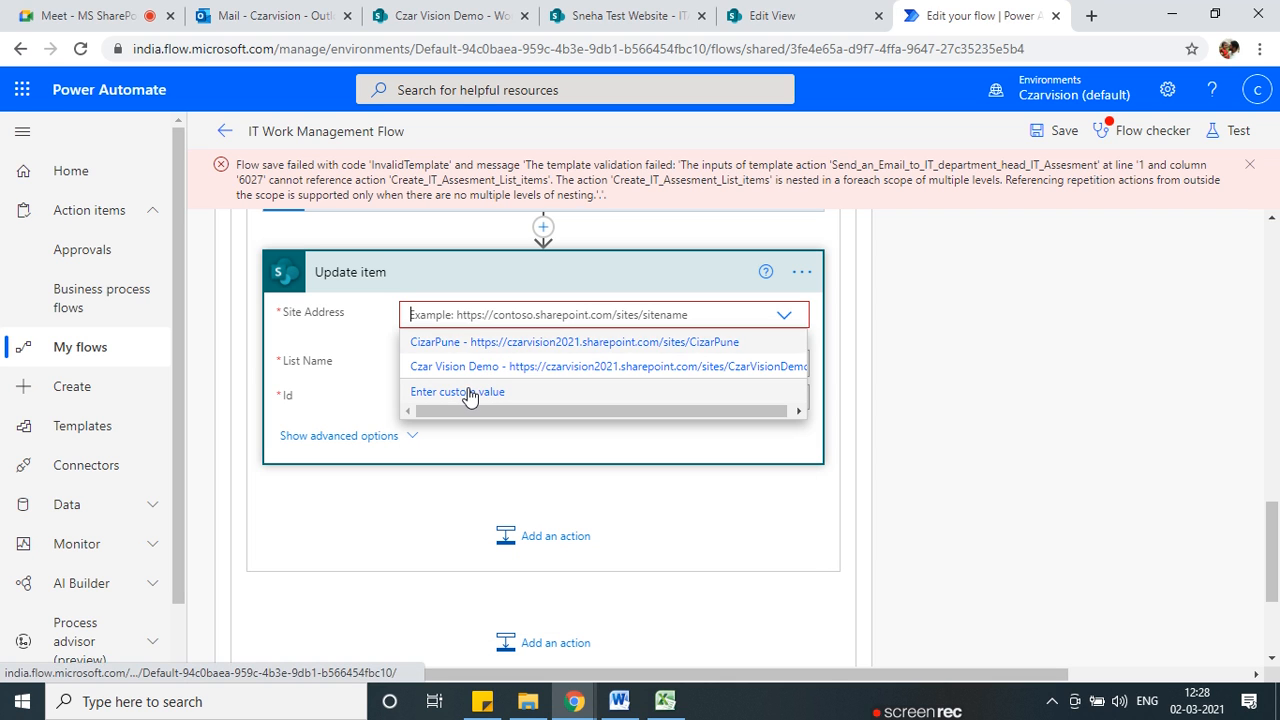
left_click(458, 392)
left_click(456, 320)
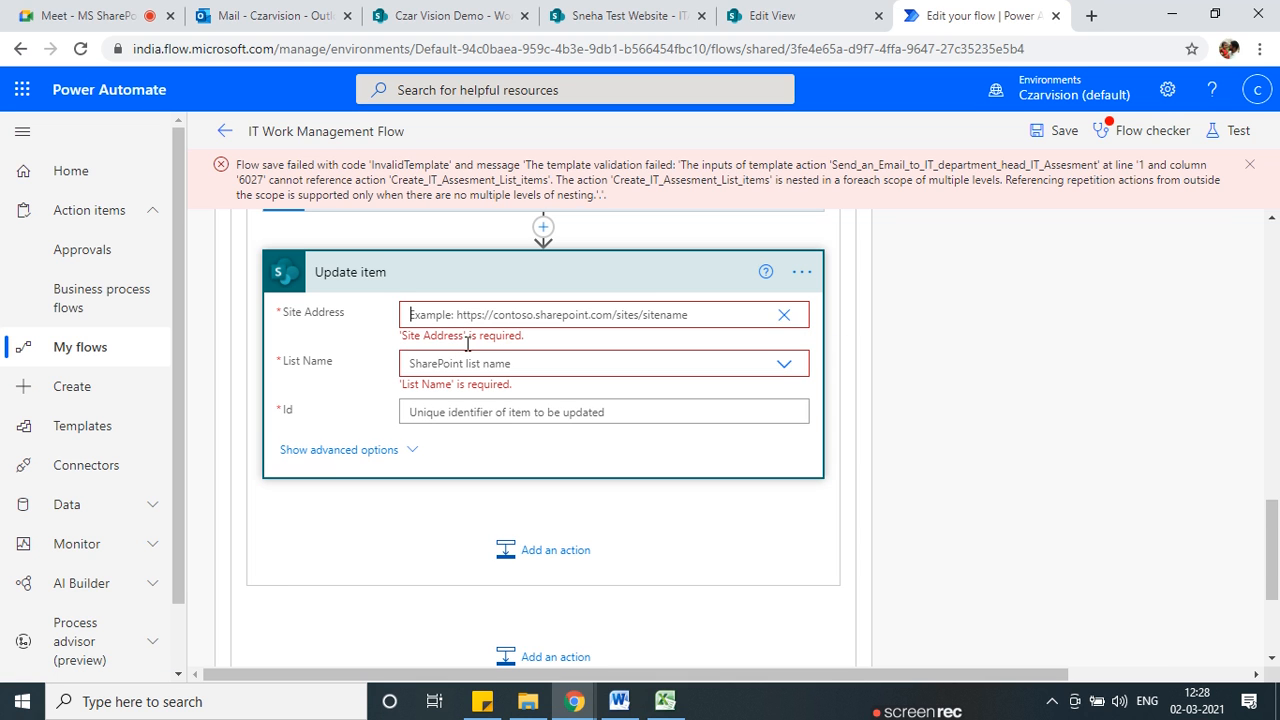
key("ctrl+v")
left_click(568, 318)
key("ctrl+v")
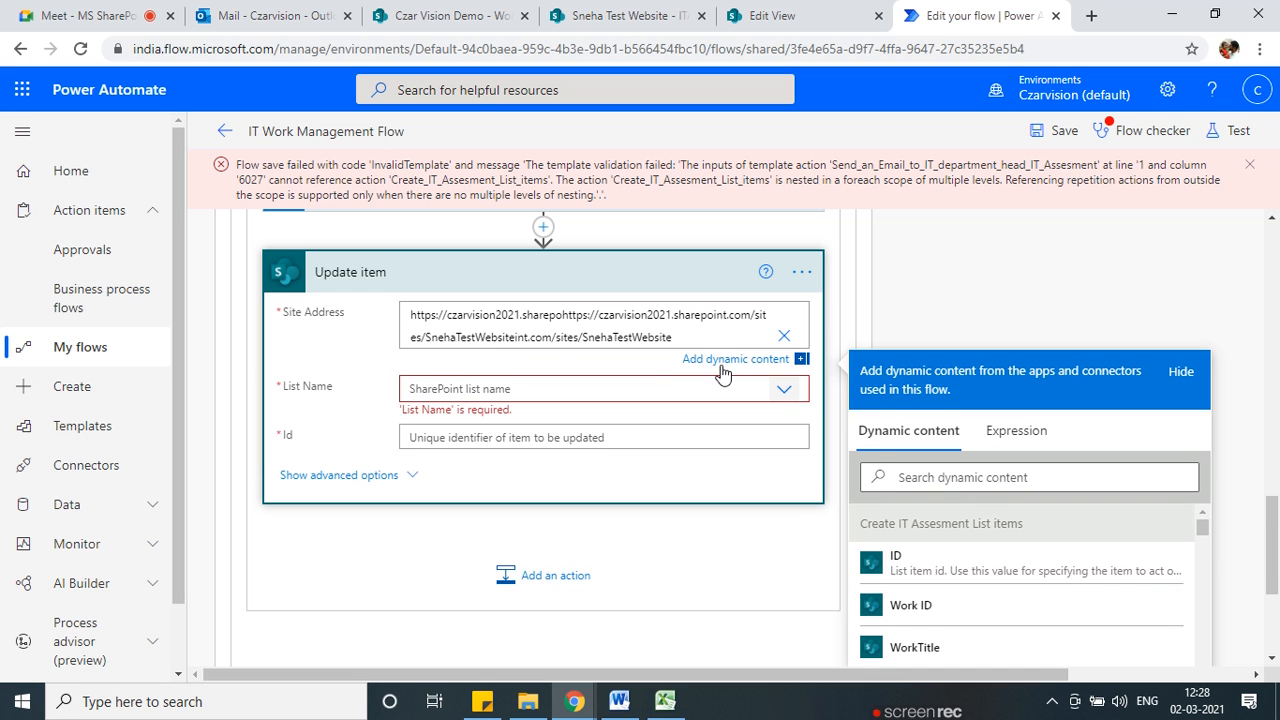
key("ctrl+z")
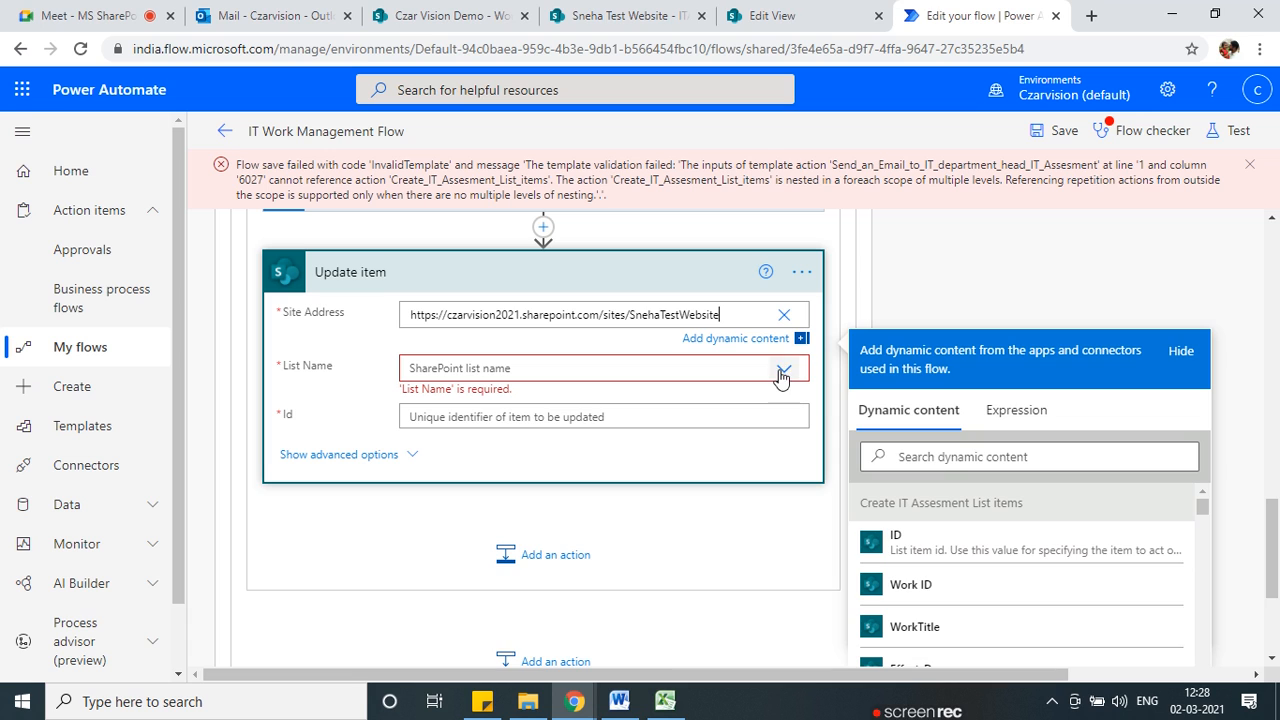
Recheck and re-enter the end of the custom site address, and set Update item's List Name to ITAssessment.
left_click(787, 373)
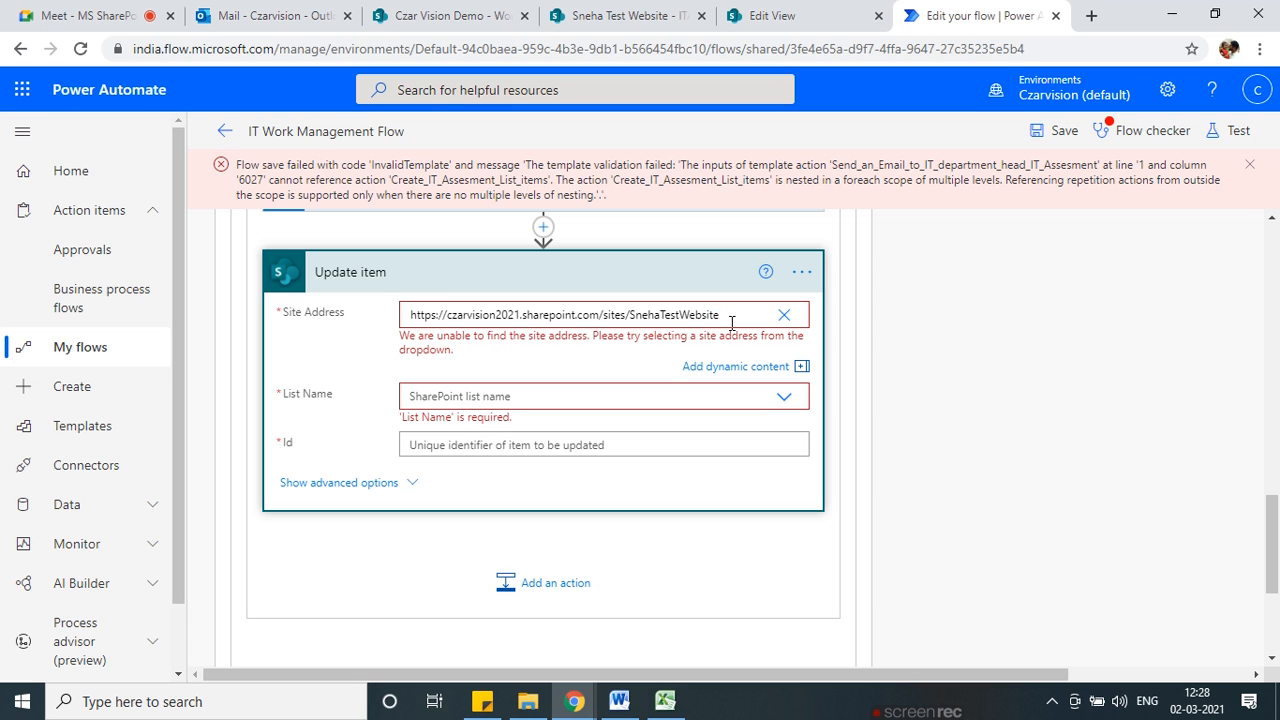
left_click(610, 14)
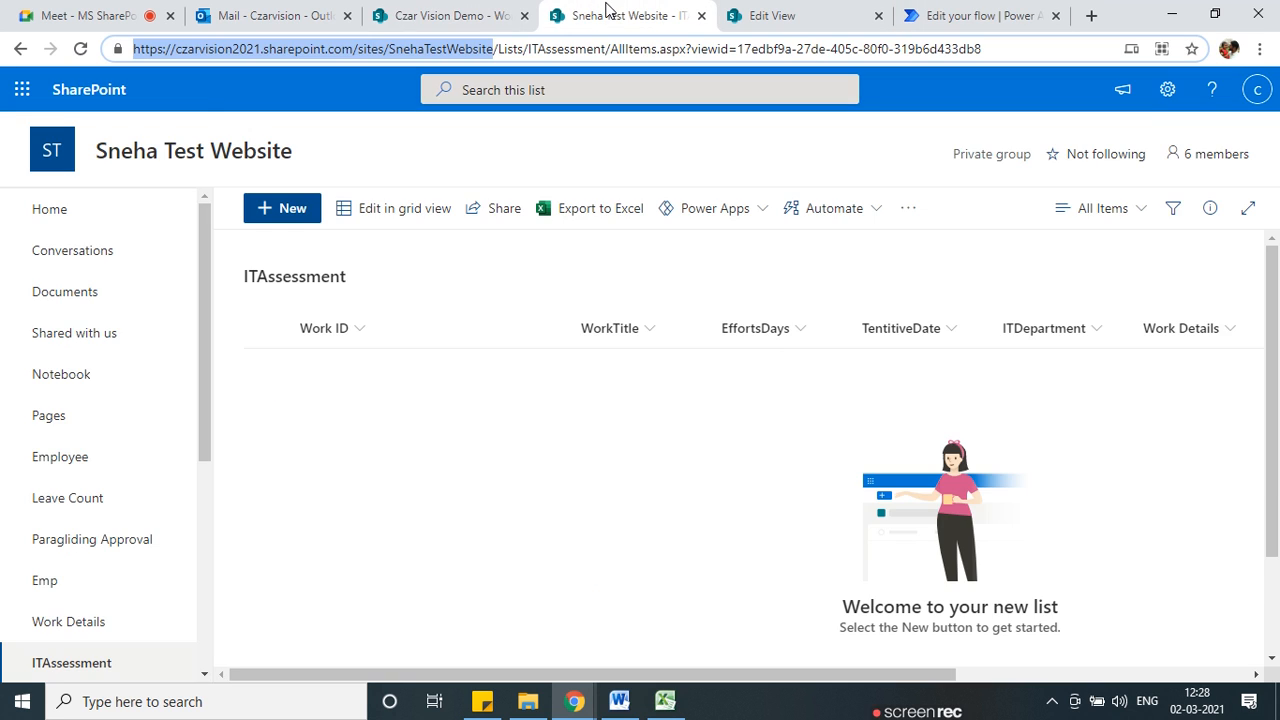
left_click(972, 12)
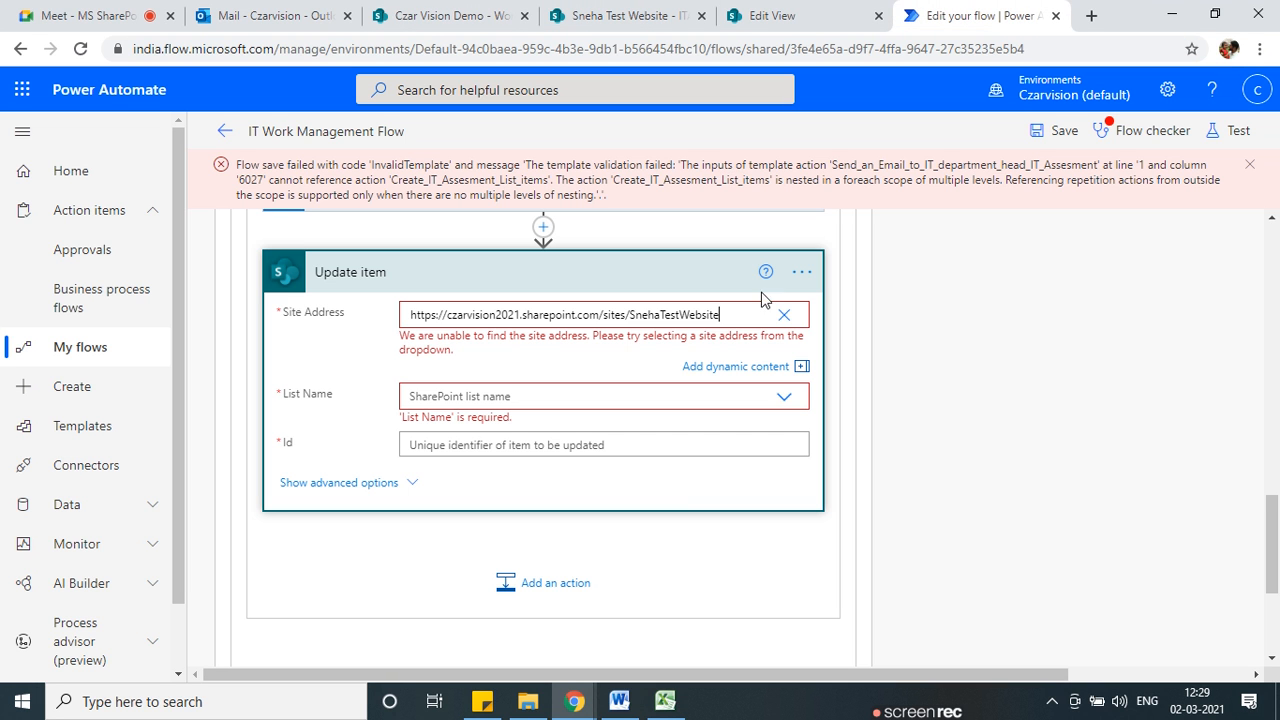
left_click(722, 315)
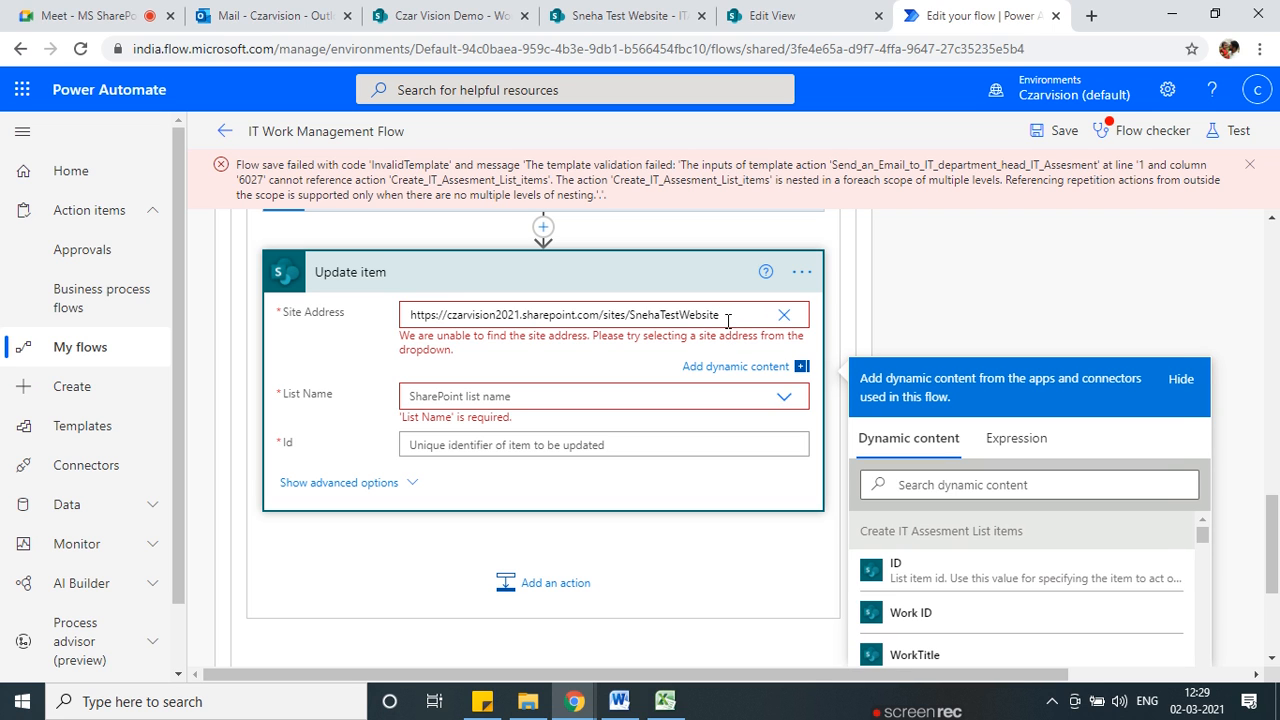
key("Return")
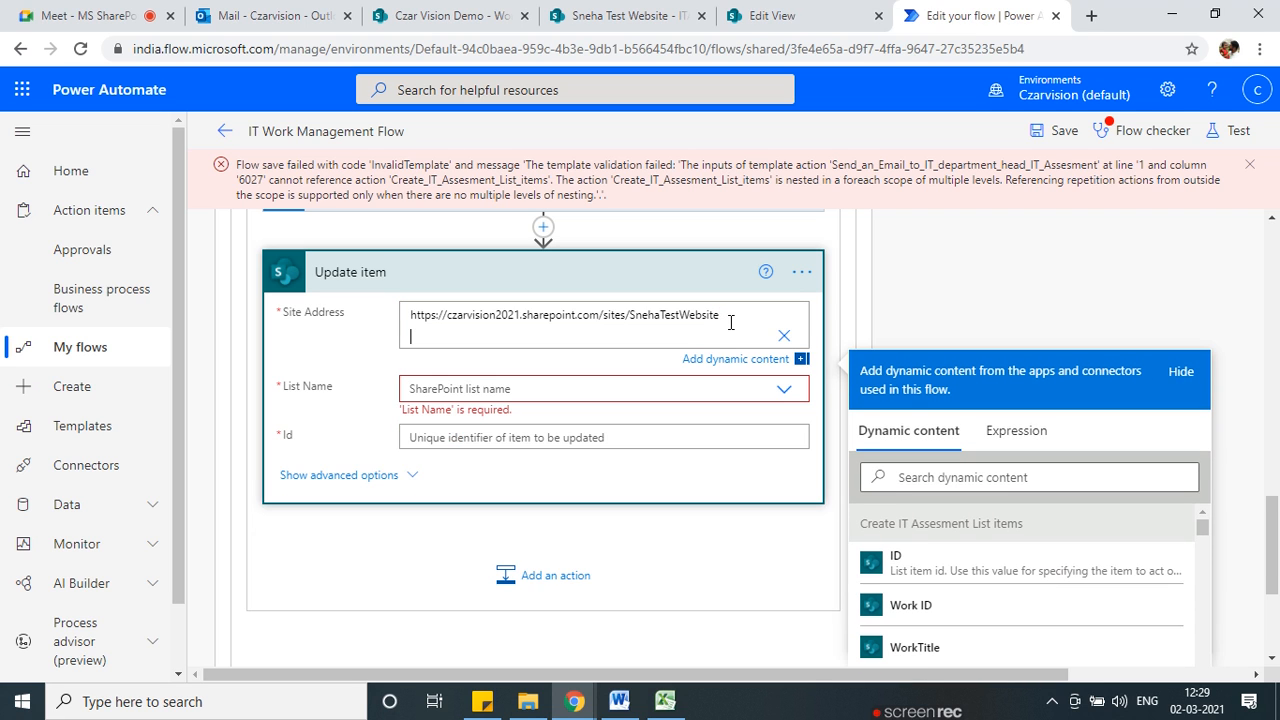
key("BackSpace")
left_click(748, 373)
left_click(790, 368)
left_click(791, 371)
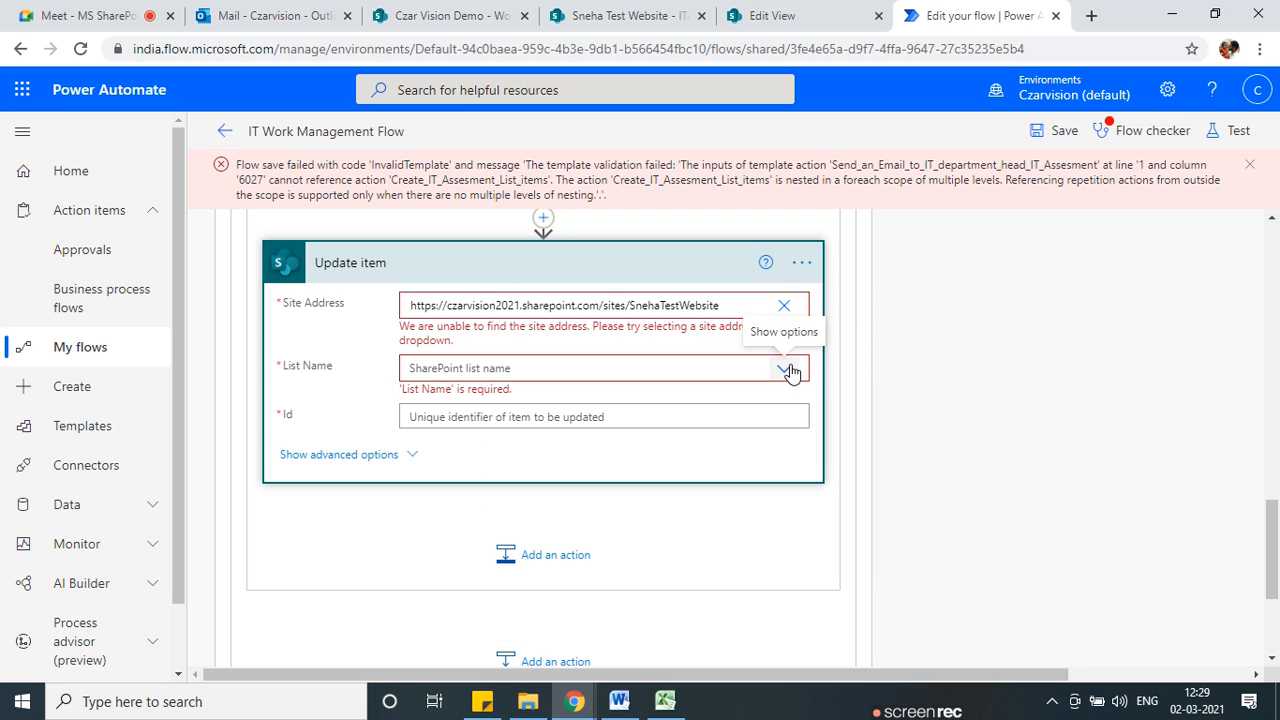
left_click(790, 371)
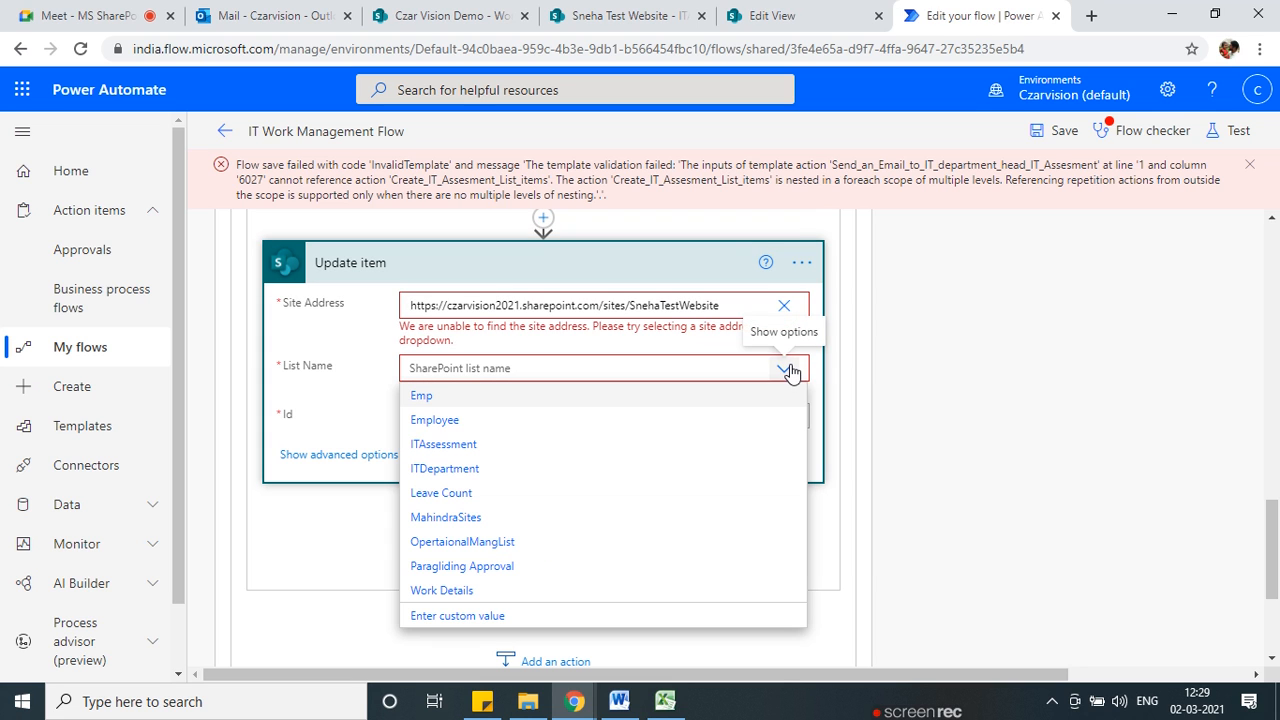
left_click(497, 455)
Set Update item's Id to the ID output of the Create IT Assesment List items action.
left_click(474, 408)
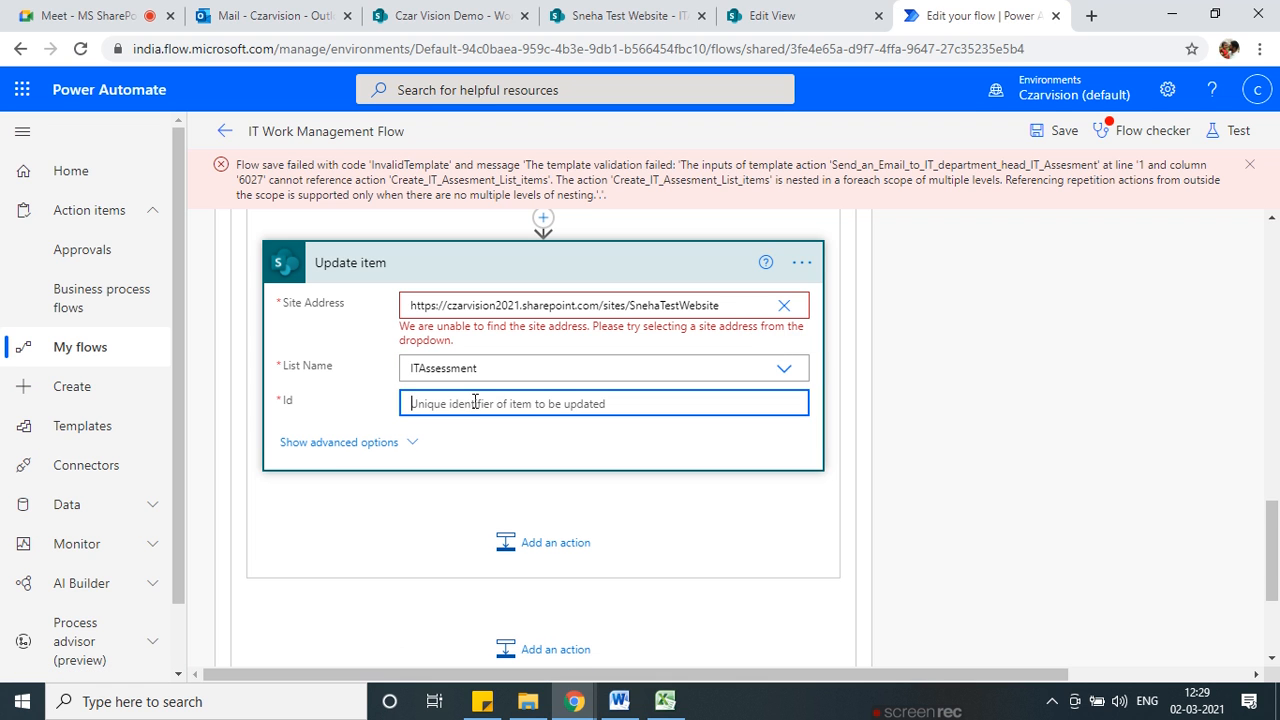
scroll(474, 420, "up", 5)
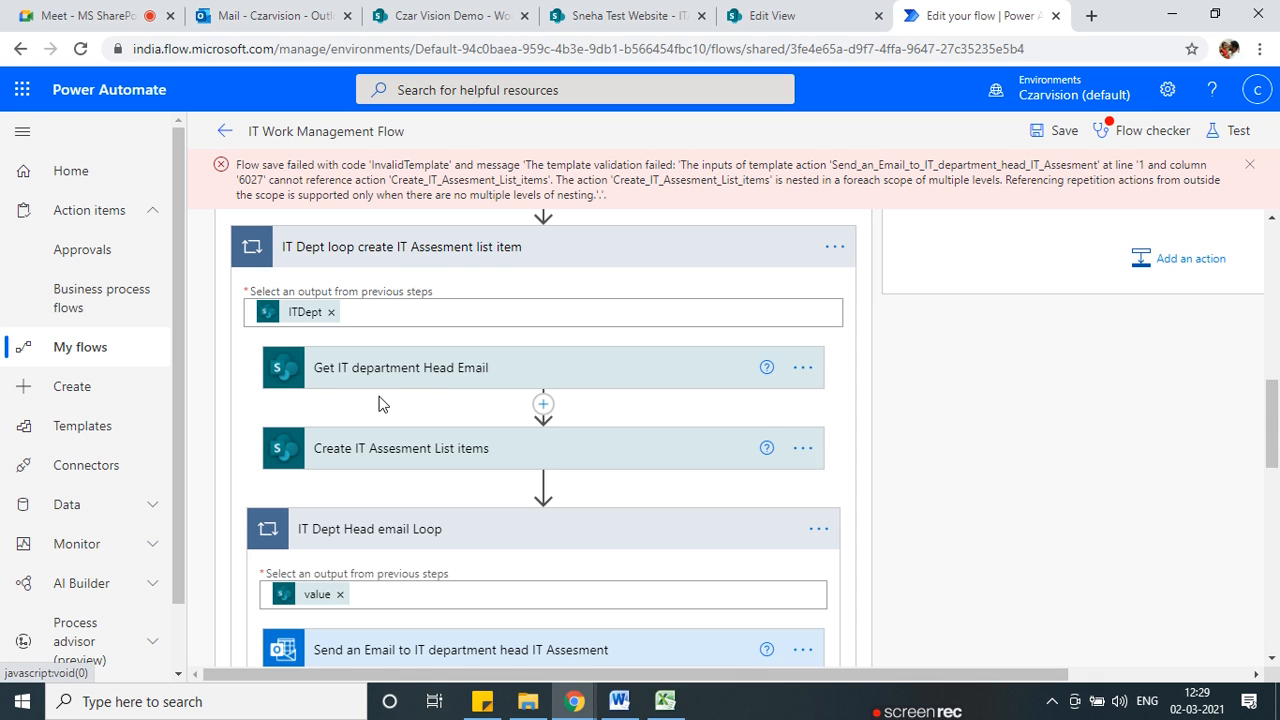
scroll(377, 420, "down", 1)
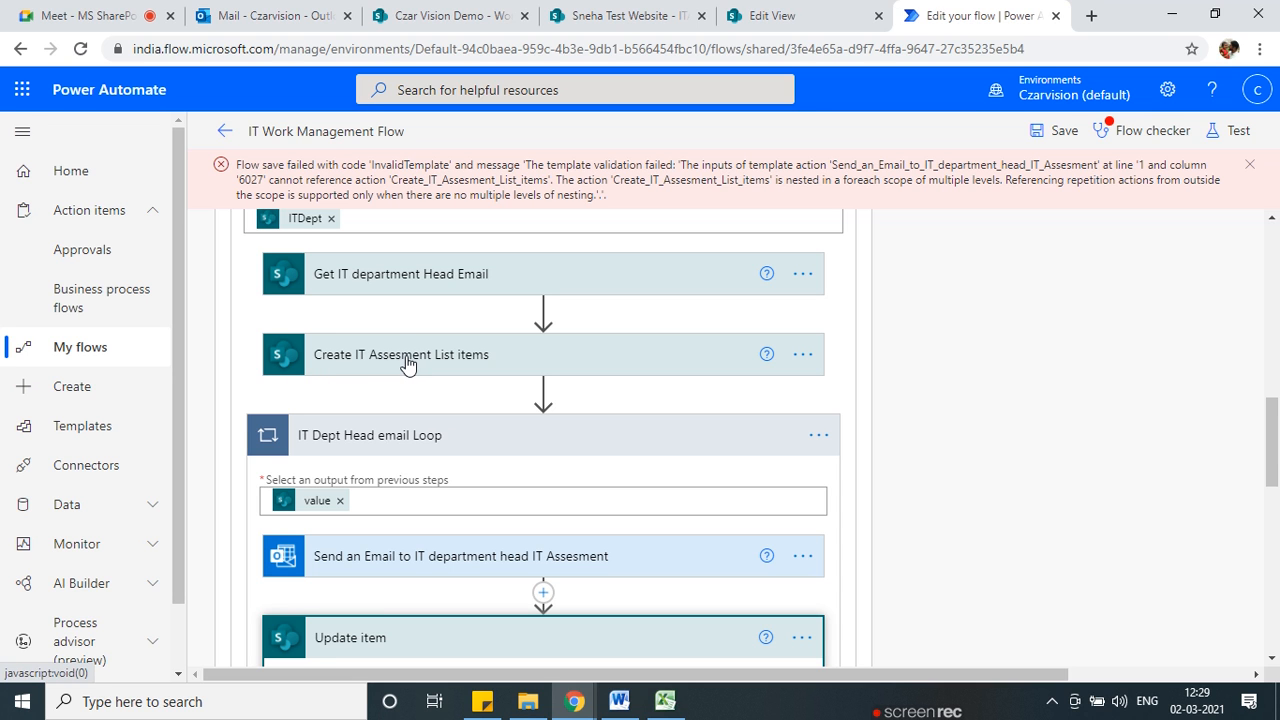
left_click(407, 364)
left_click(386, 366)
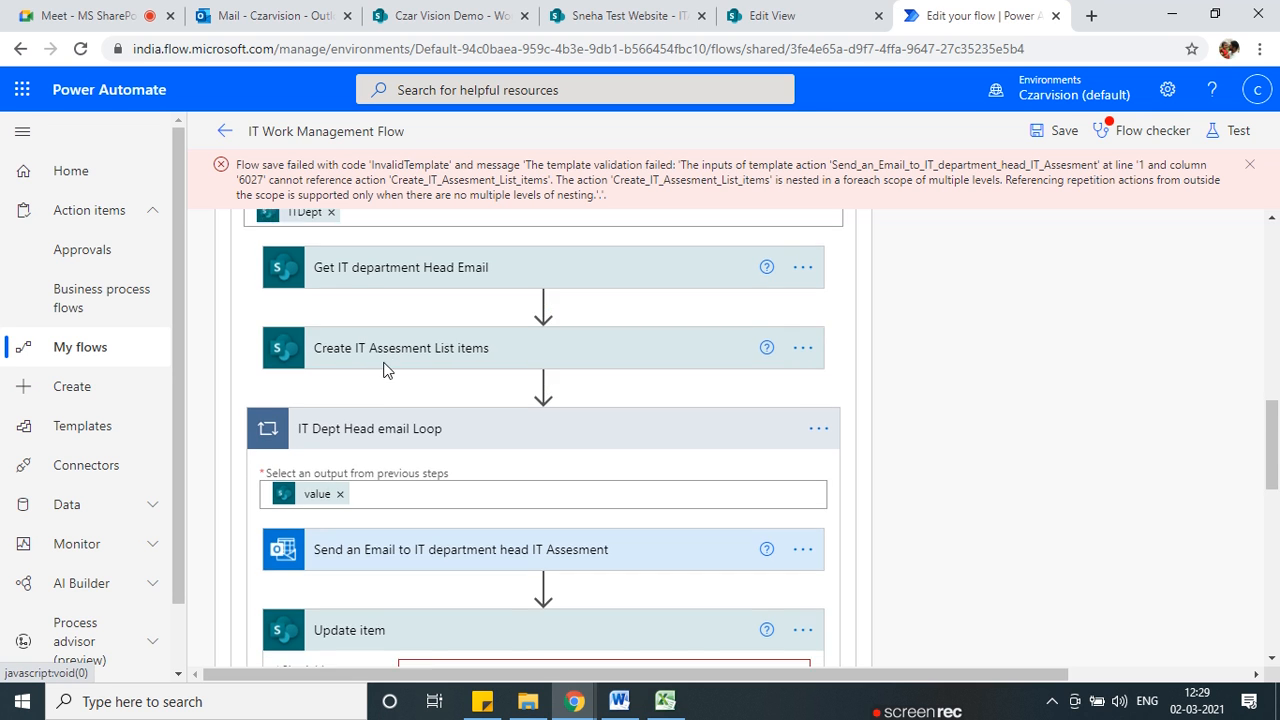
scroll(386, 370, "down", 4)
left_click(451, 405)
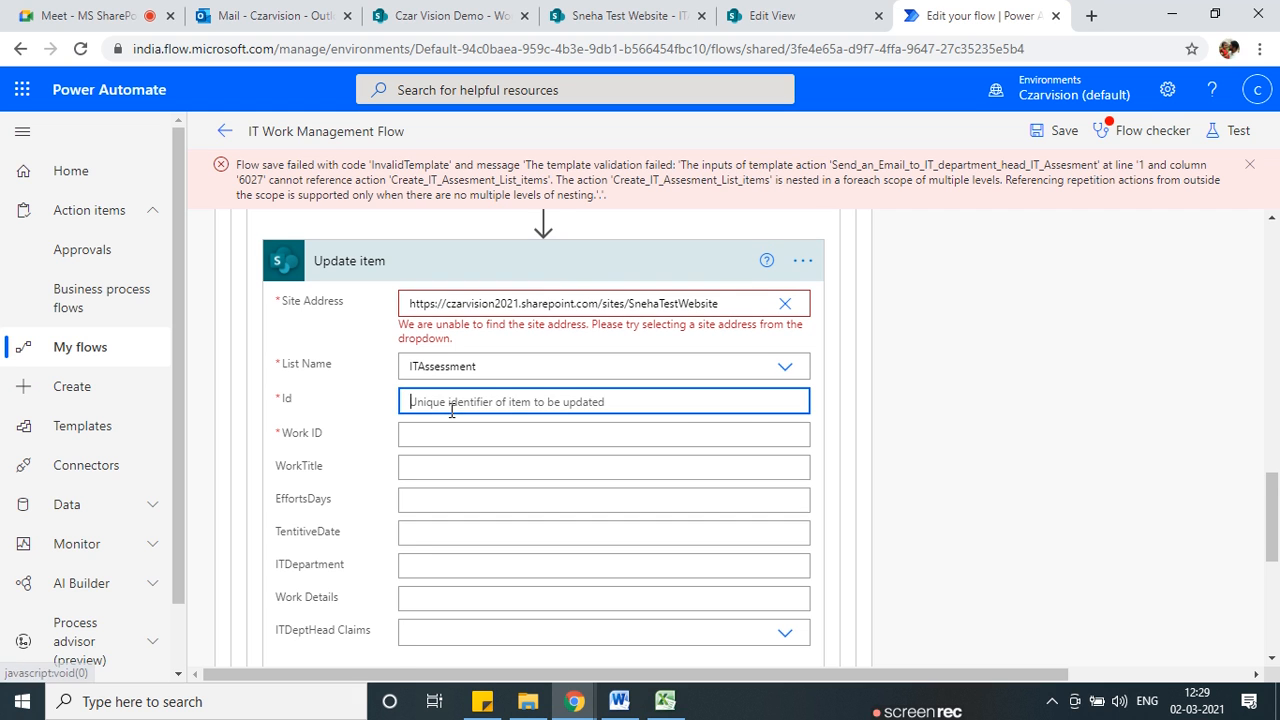
scroll(1020, 583, "down", 3)
scroll(1020, 583, "up", 2)
left_click(899, 628)
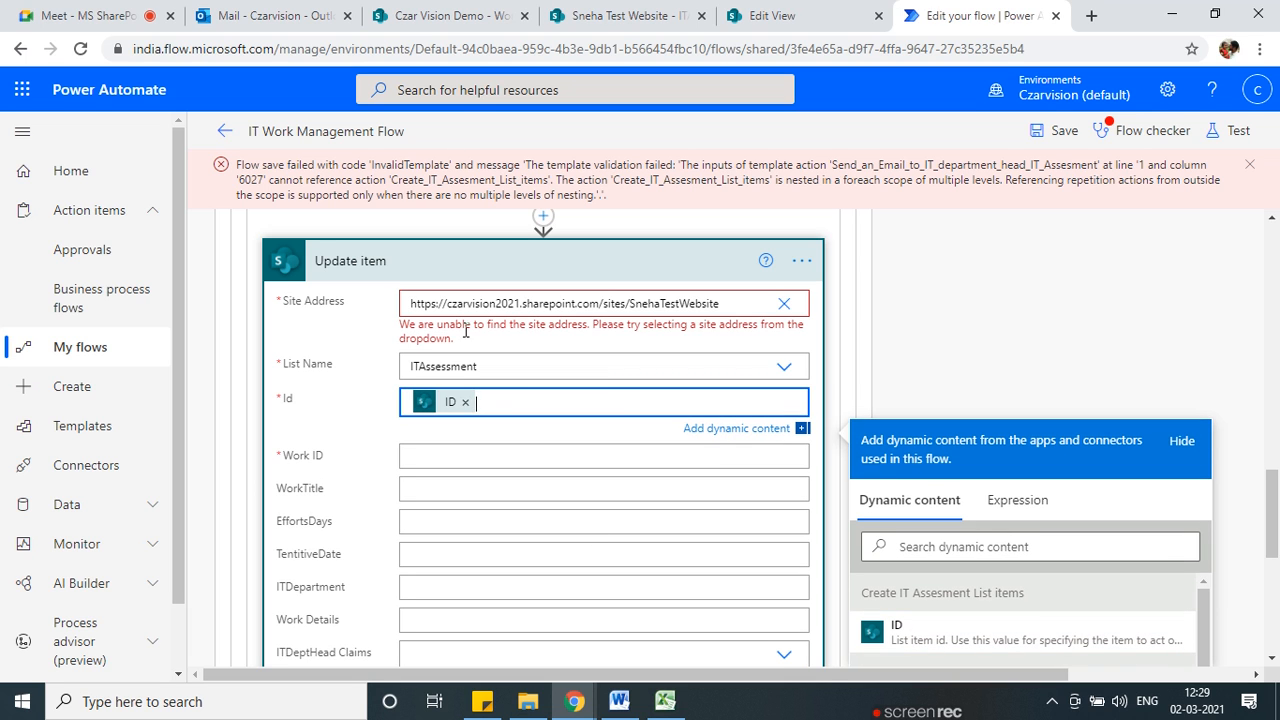
Set Update item's Work ID to the Work ID output of the Create IT Assesment List items action.
left_click(419, 457)
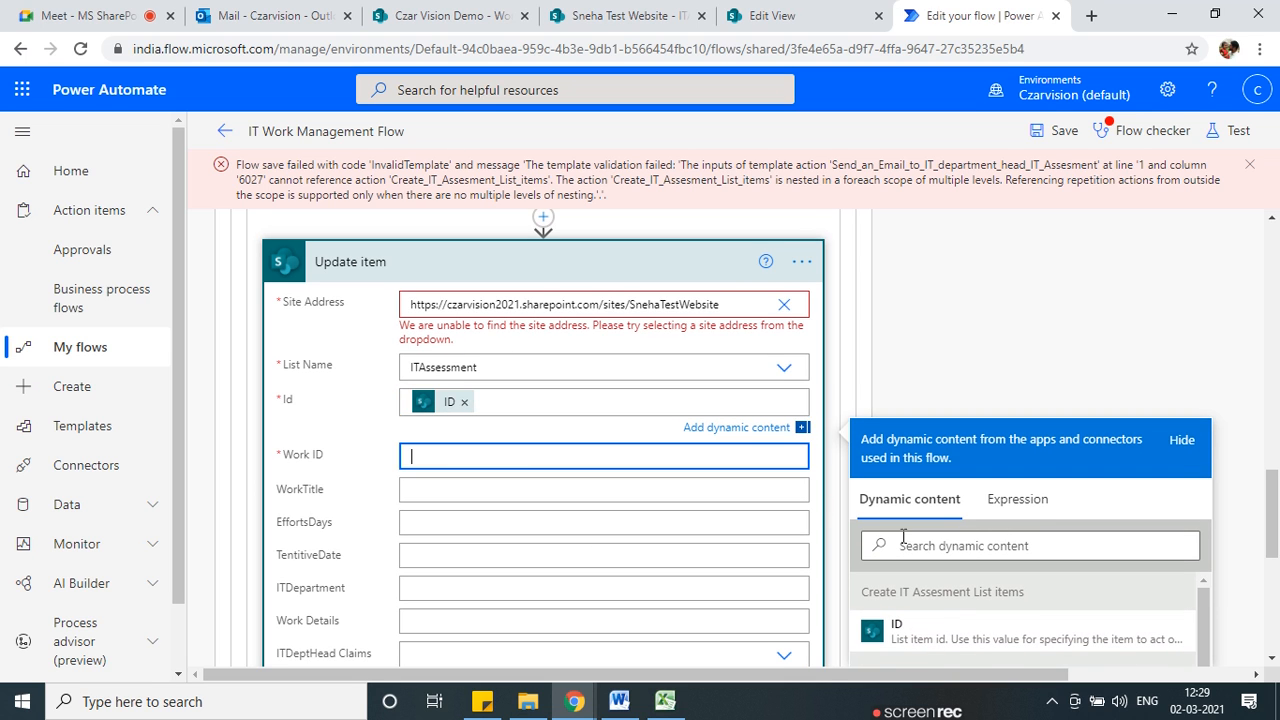
scroll(955, 610, "down", 2)
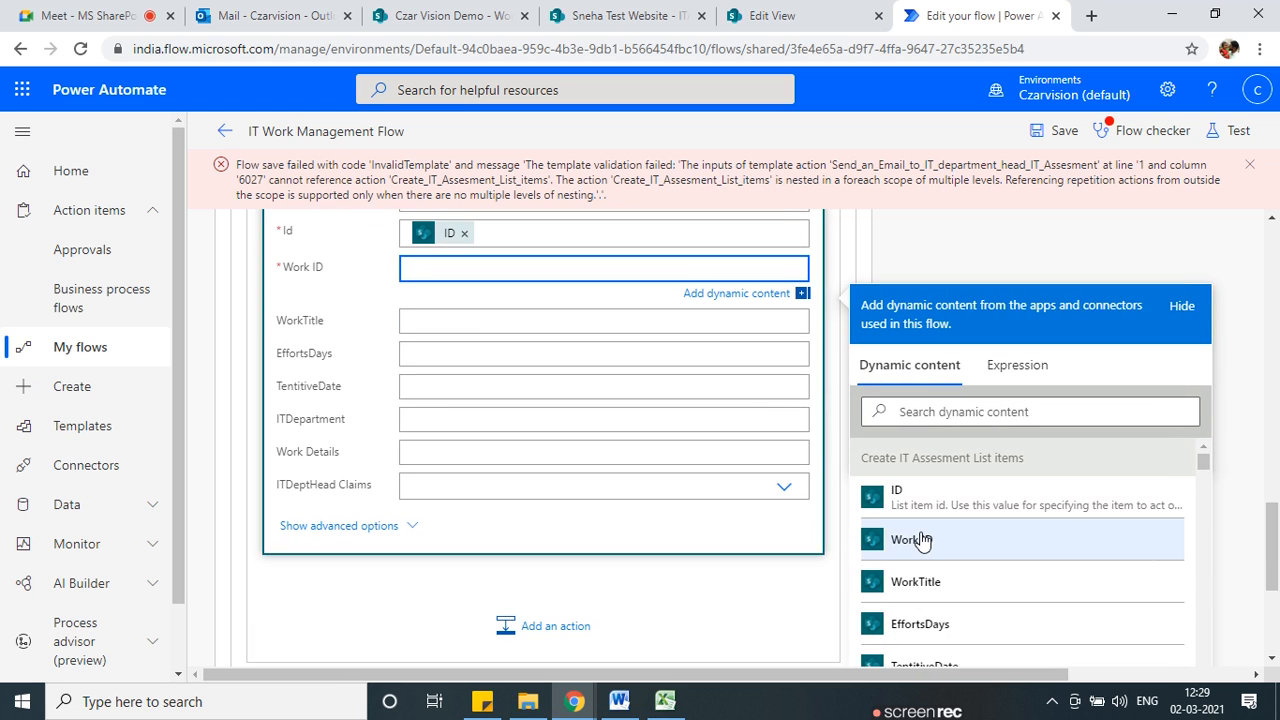
left_click(935, 540)
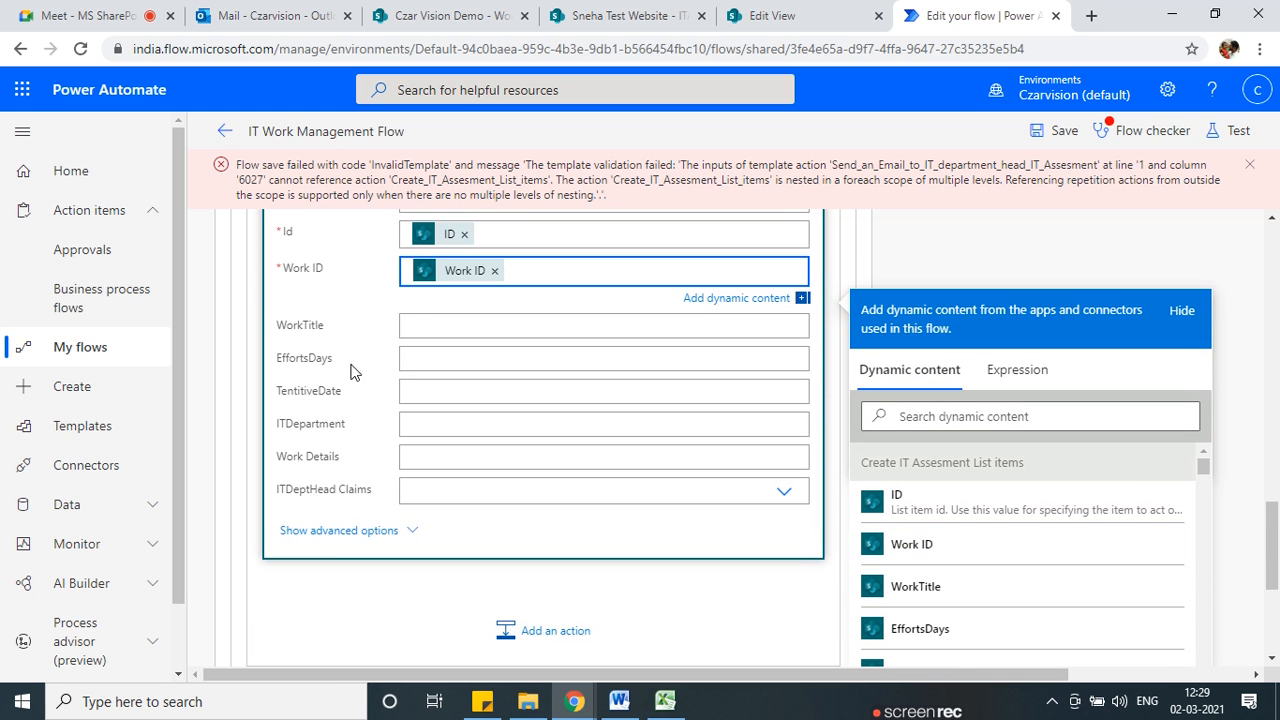
Switch Update item's ITDeptHead Claims to a custom value and look through the dynamic content for the department head.
left_click(426, 489)
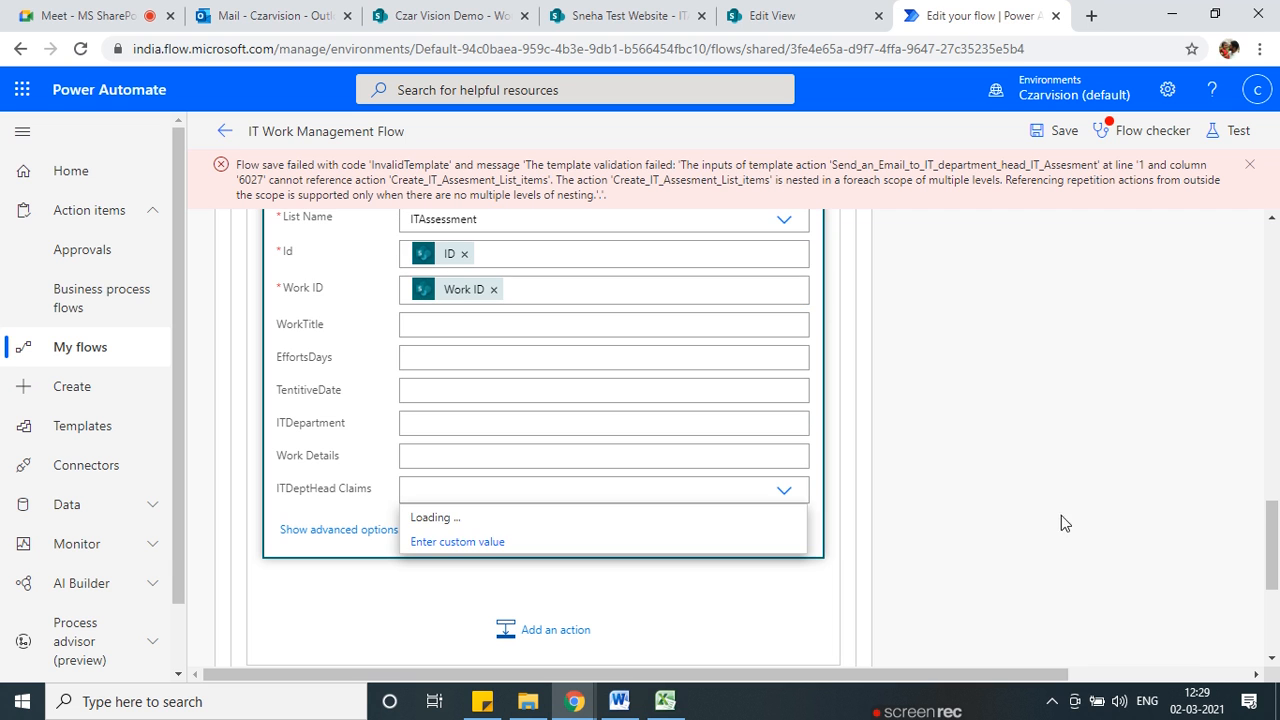
scroll(497, 488, "up", 10)
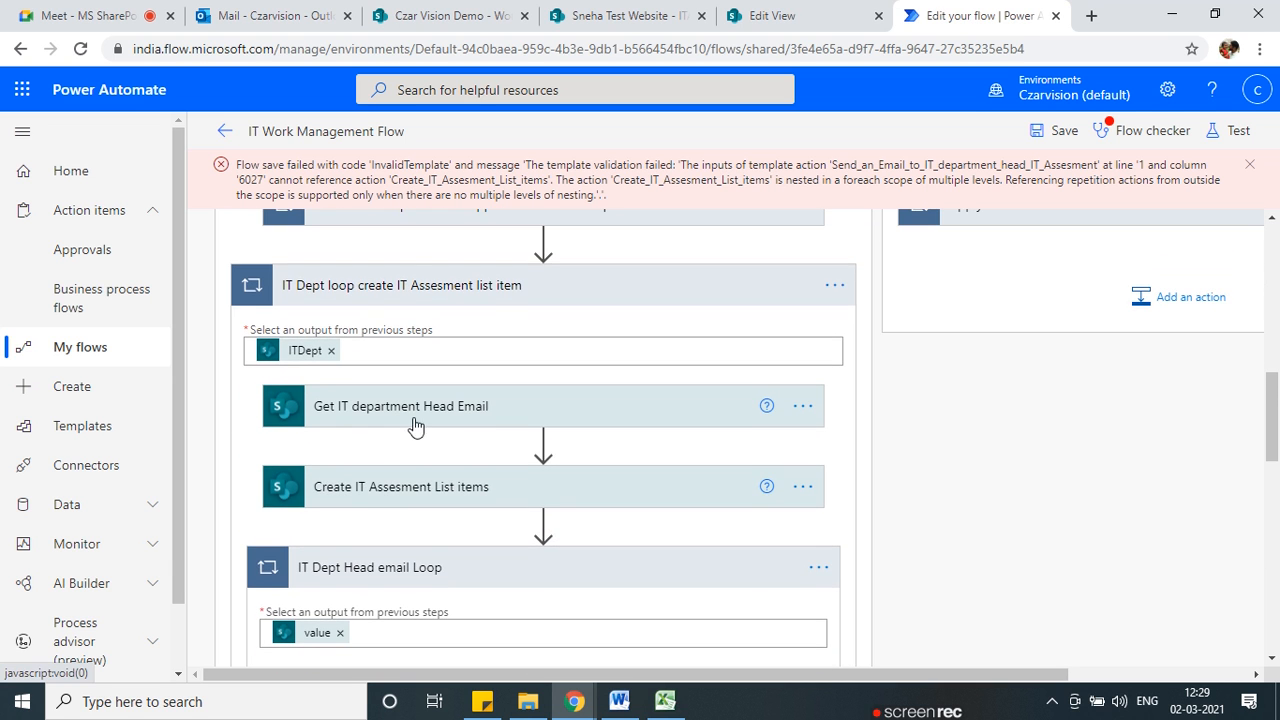
scroll(415, 427, "down", 10)
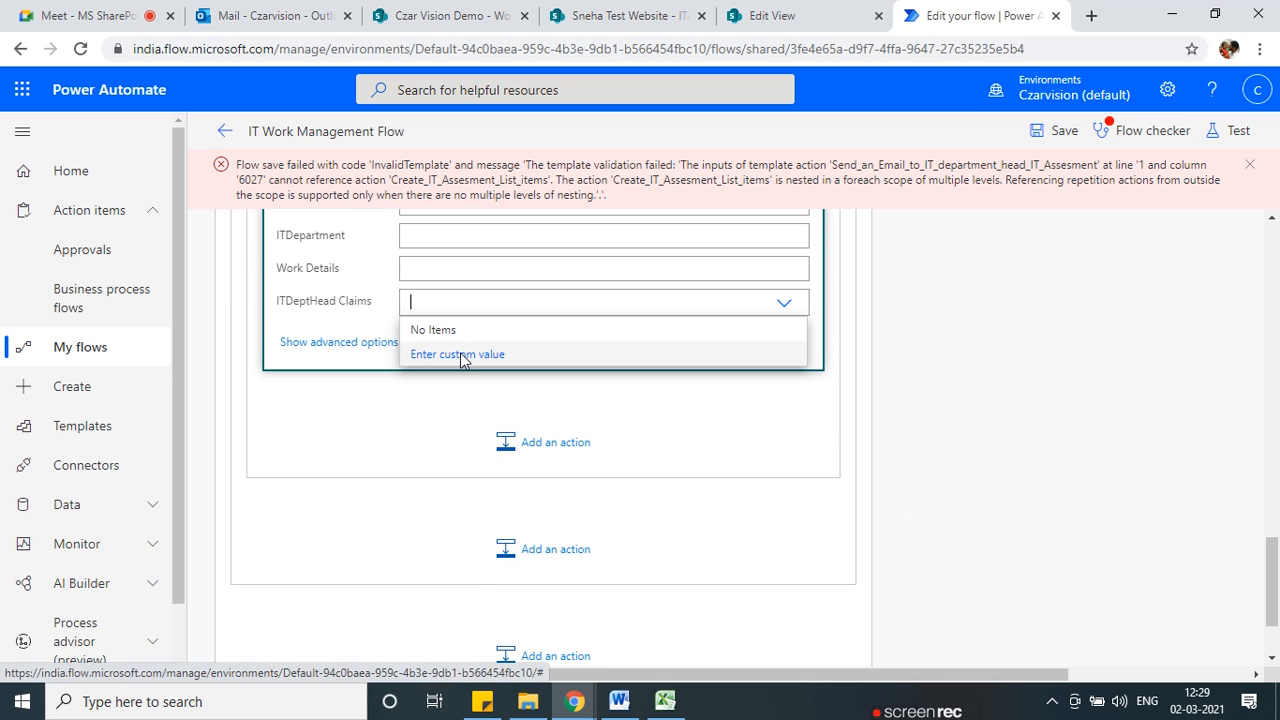
left_click(458, 357)
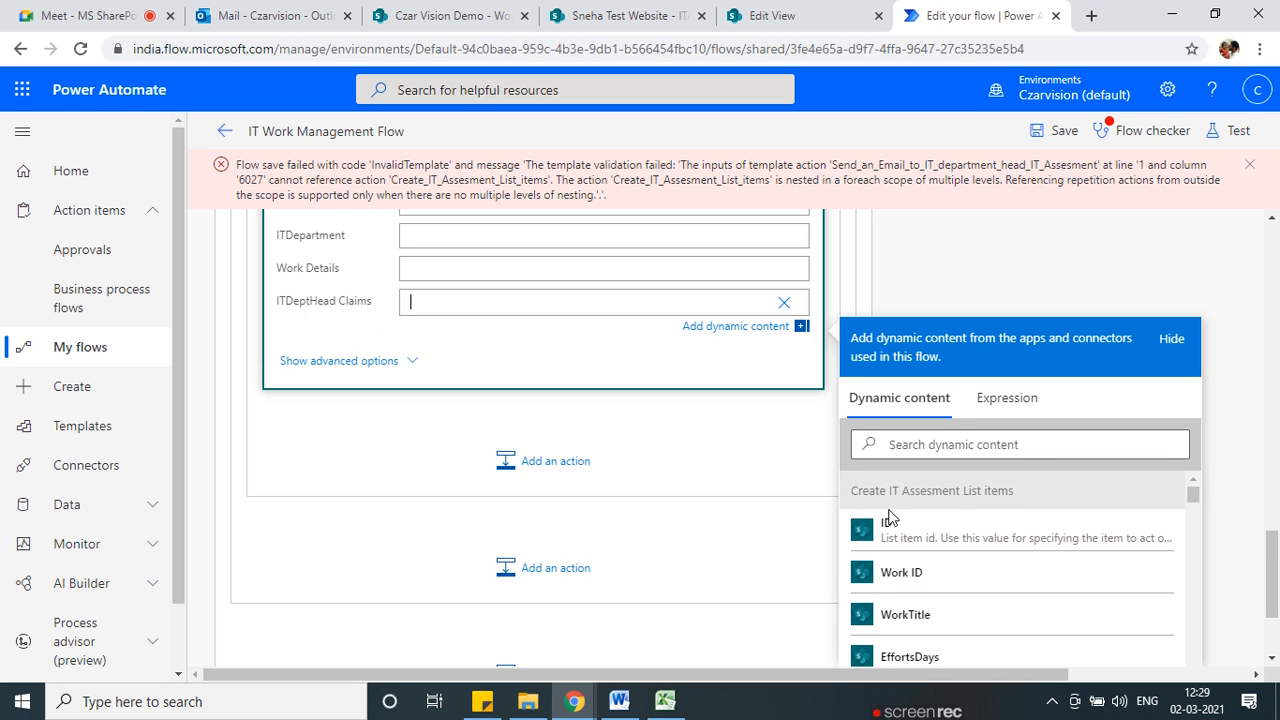
scroll(1035, 535, "down", 7)
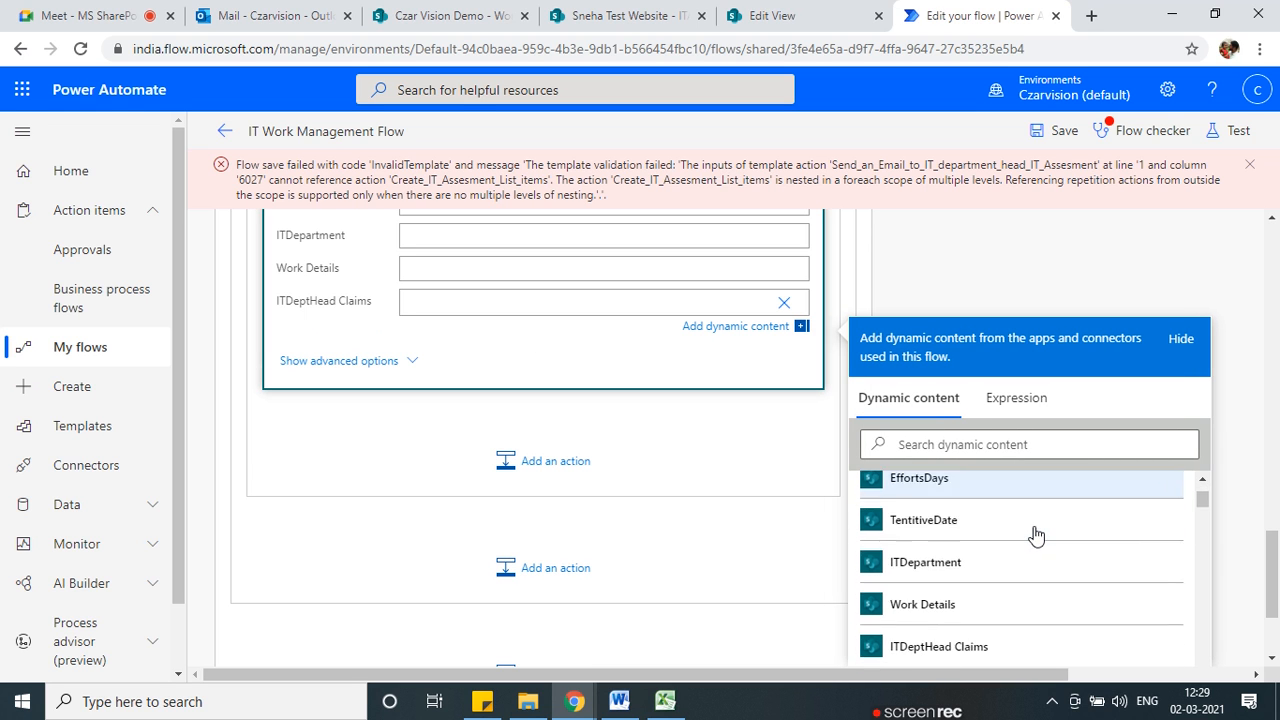
scroll(1035, 537, "down", 8)
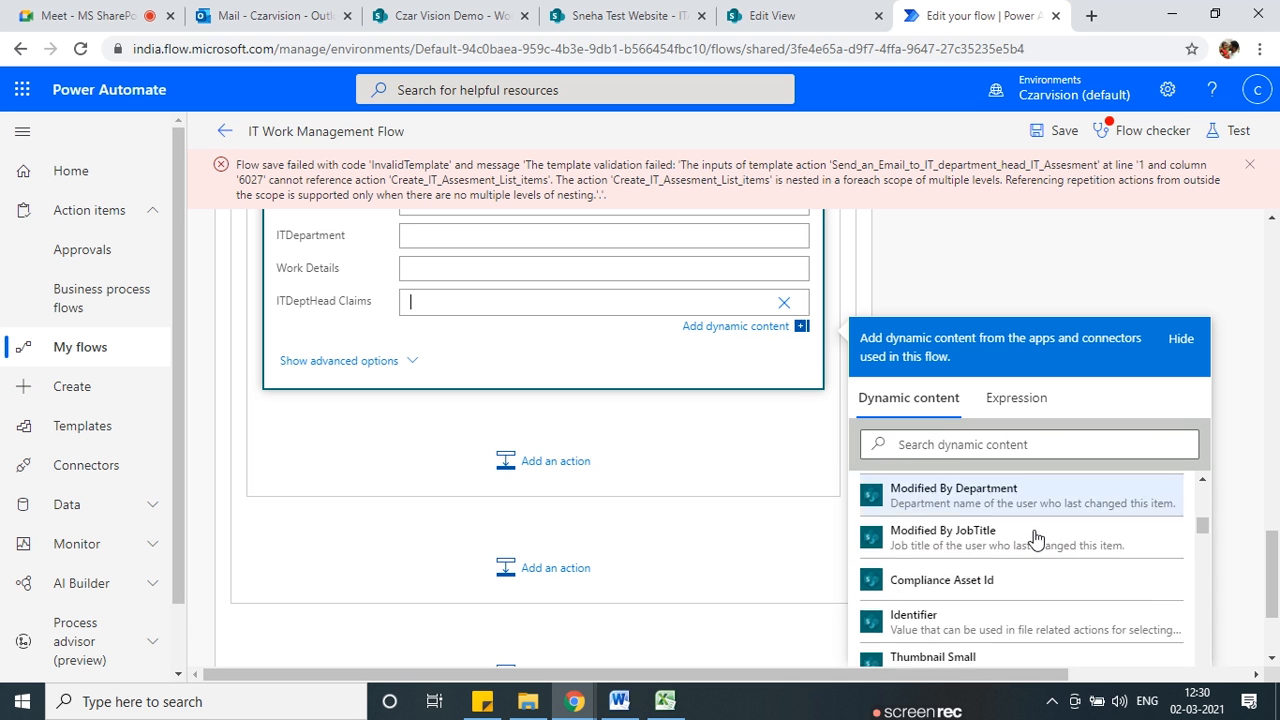
scroll(503, 475, "up", 6)
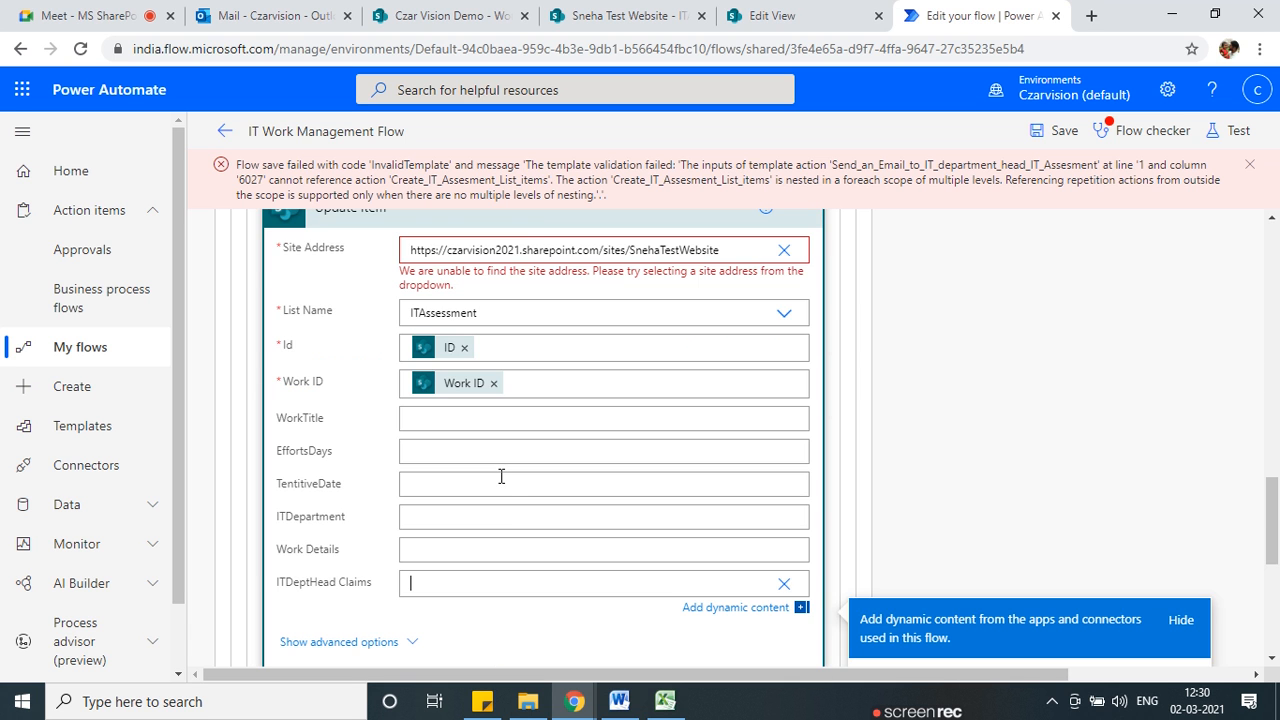
scroll(502, 483, "up", 3)
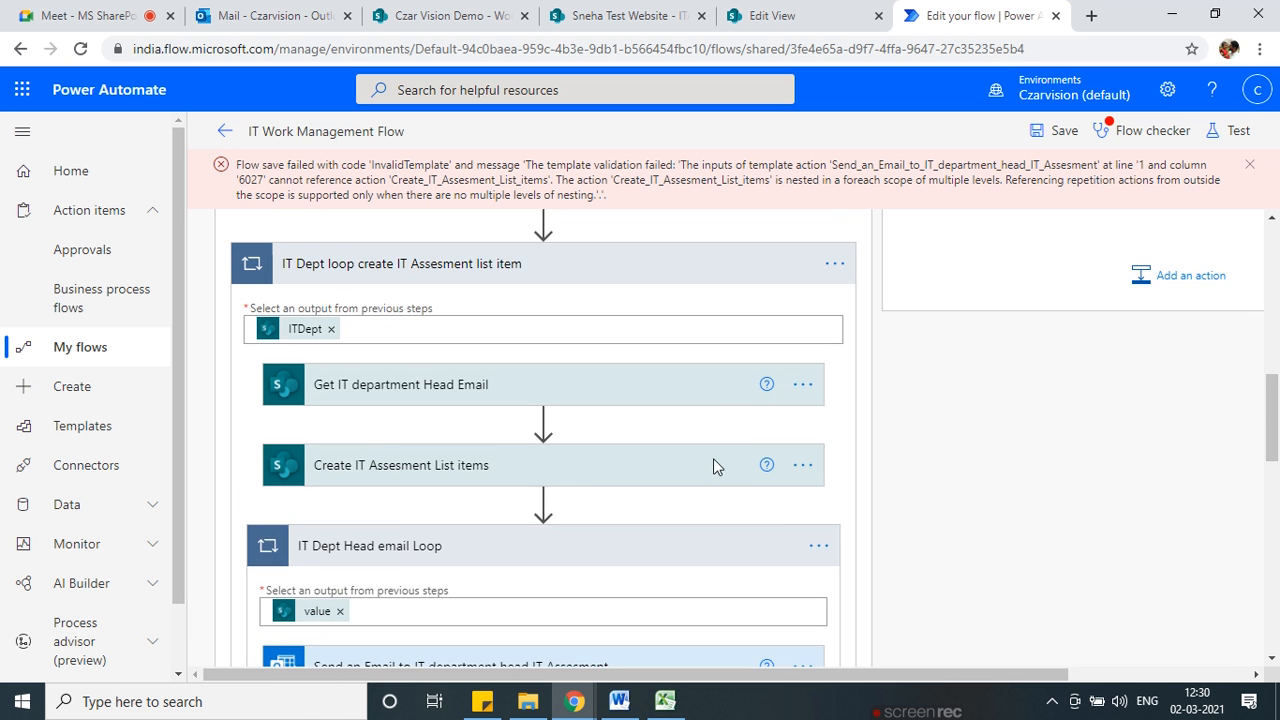
scroll(713, 458, "down", 8)
Search the dynamic content for IT and set ITDeptHead Claims to IT Dept Head Email from Get IT department Head Email.
left_click(929, 441)
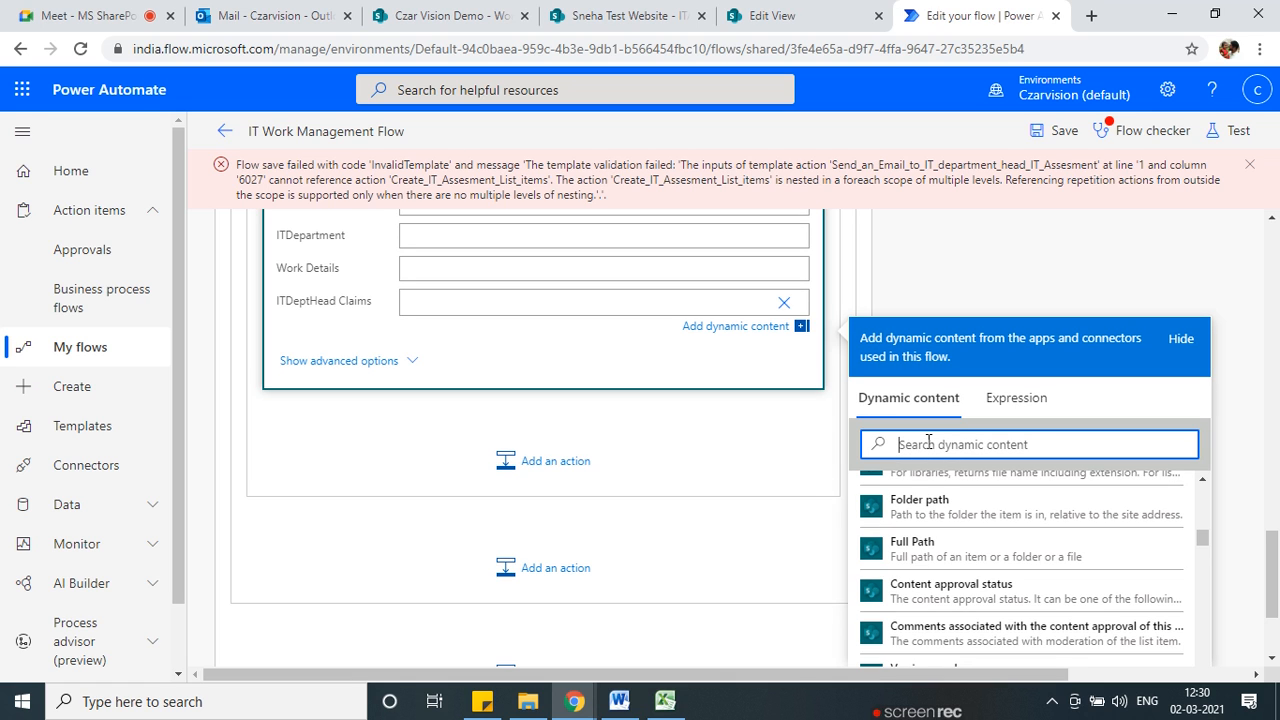
type("IT")
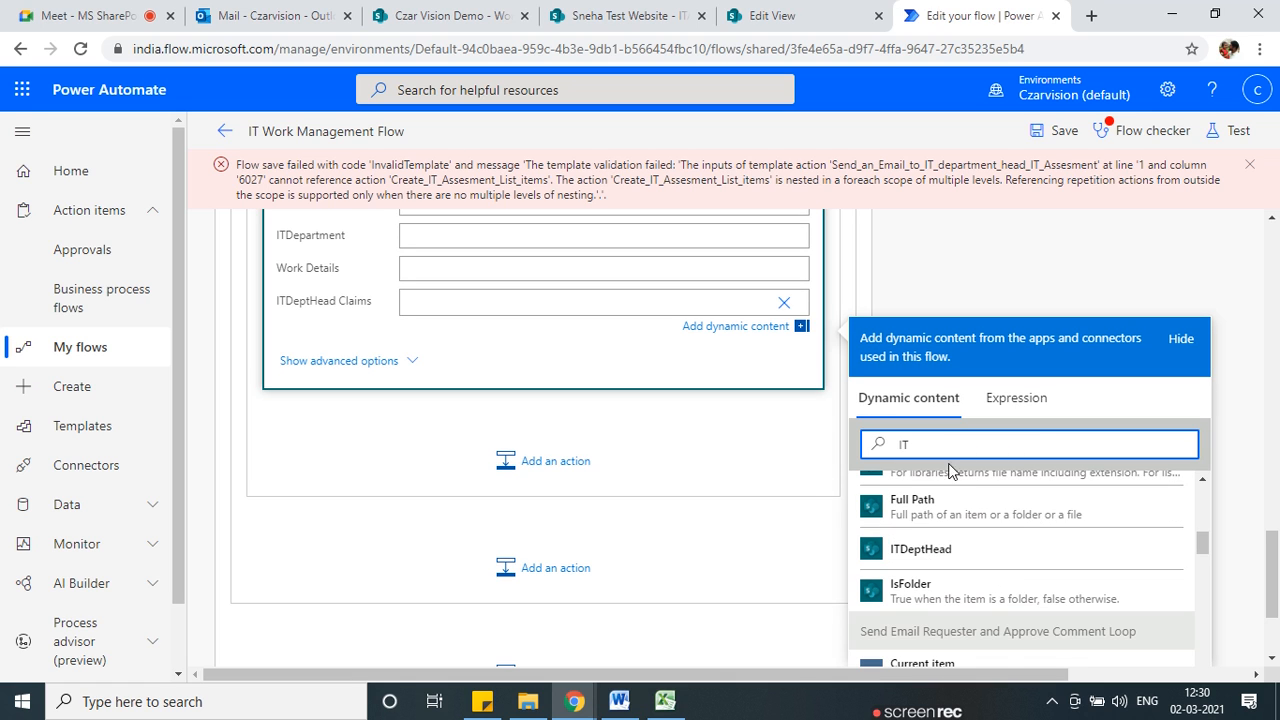
scroll(1063, 571, "down", 6)
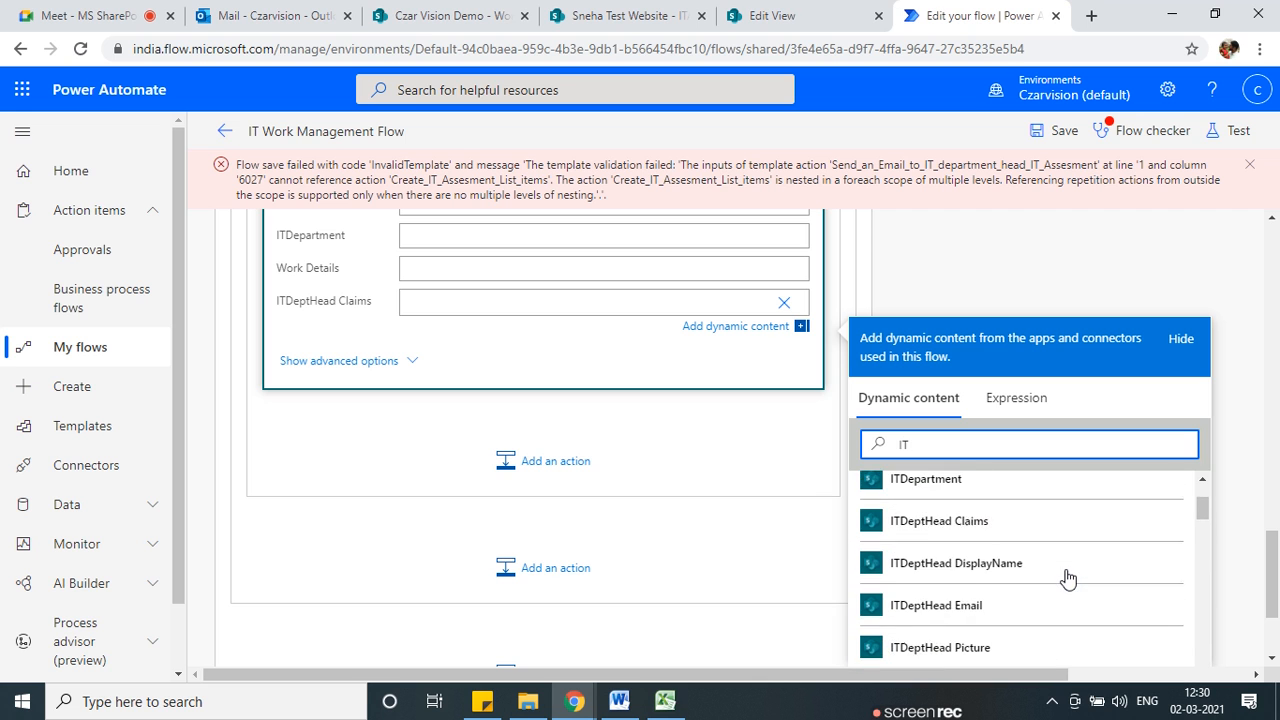
scroll(1066, 578, "up", 3)
scroll(1066, 578, "down", 8)
scroll(993, 538, "down", 5)
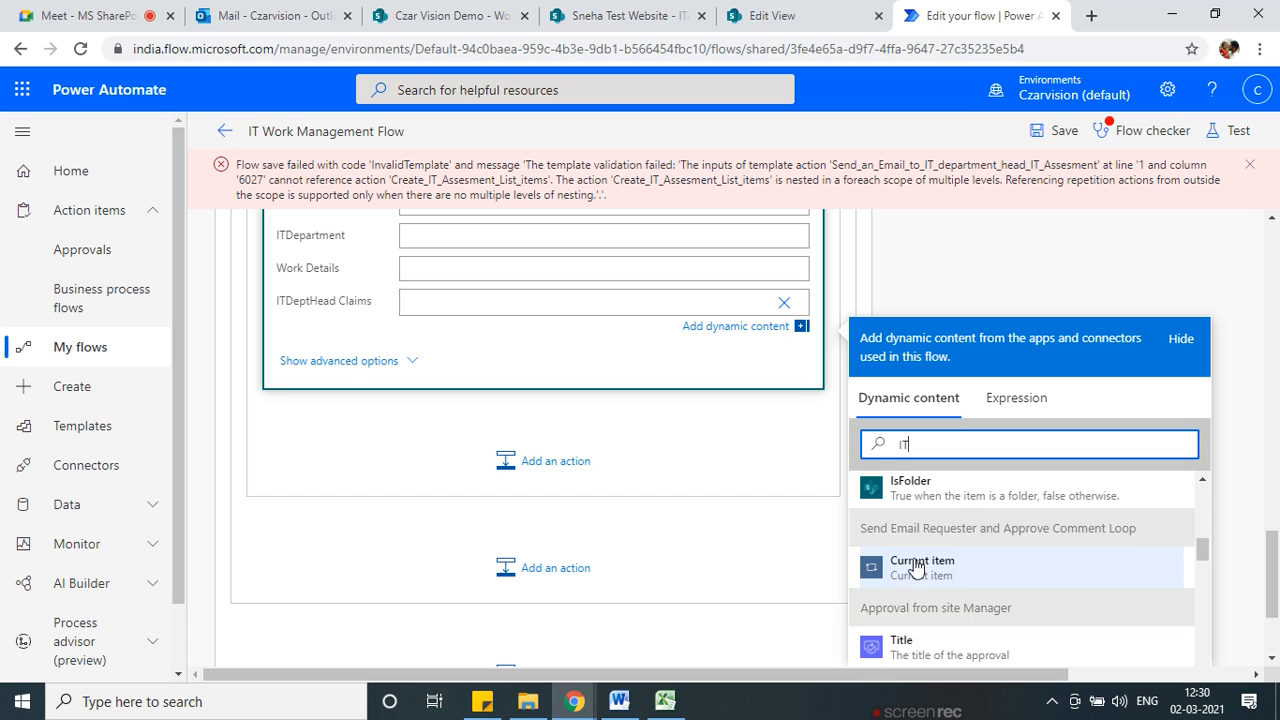
scroll(915, 568, "down", 6)
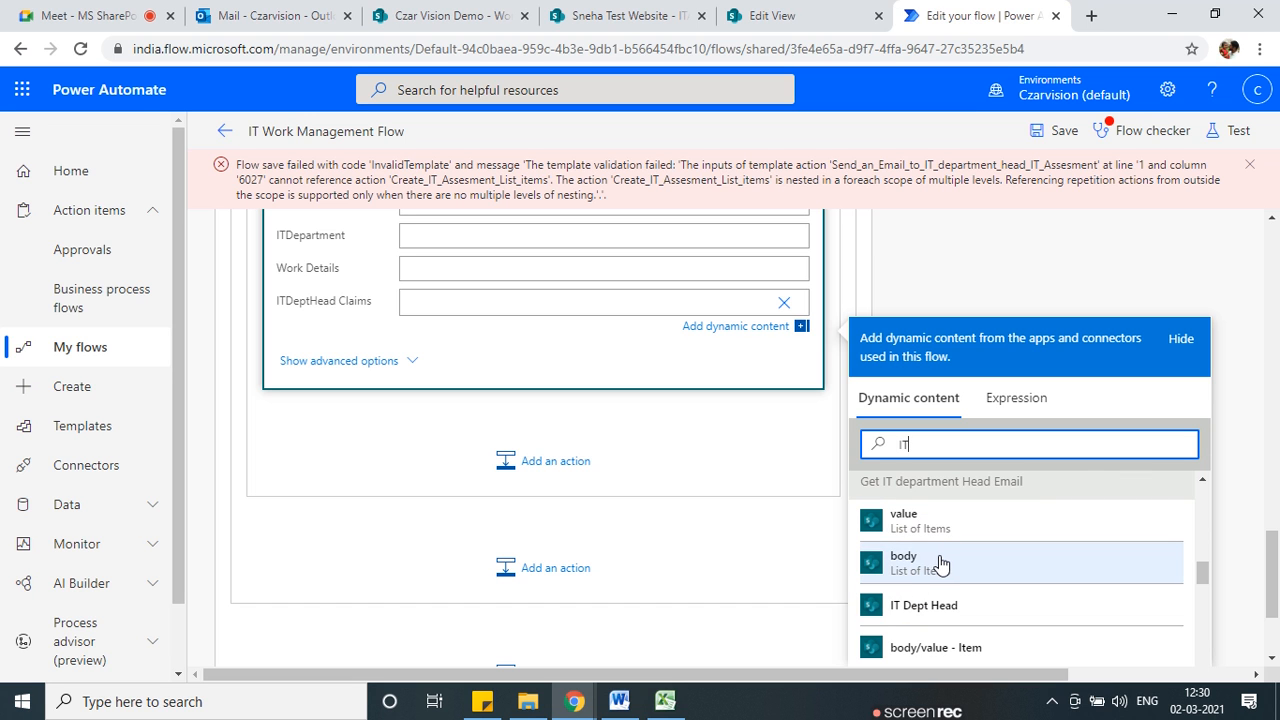
left_click_drag(1272, 577, 1272, 605)
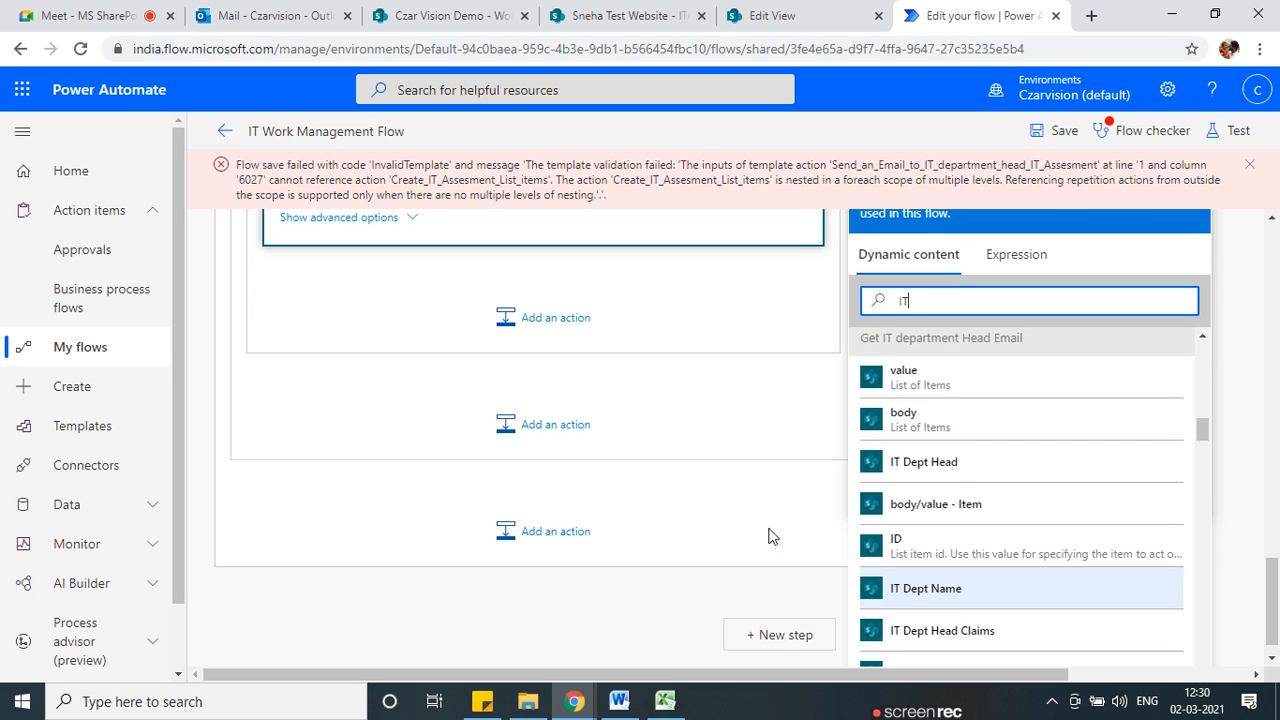
scroll(584, 513, "up", 1)
scroll(583, 511, "up", 5)
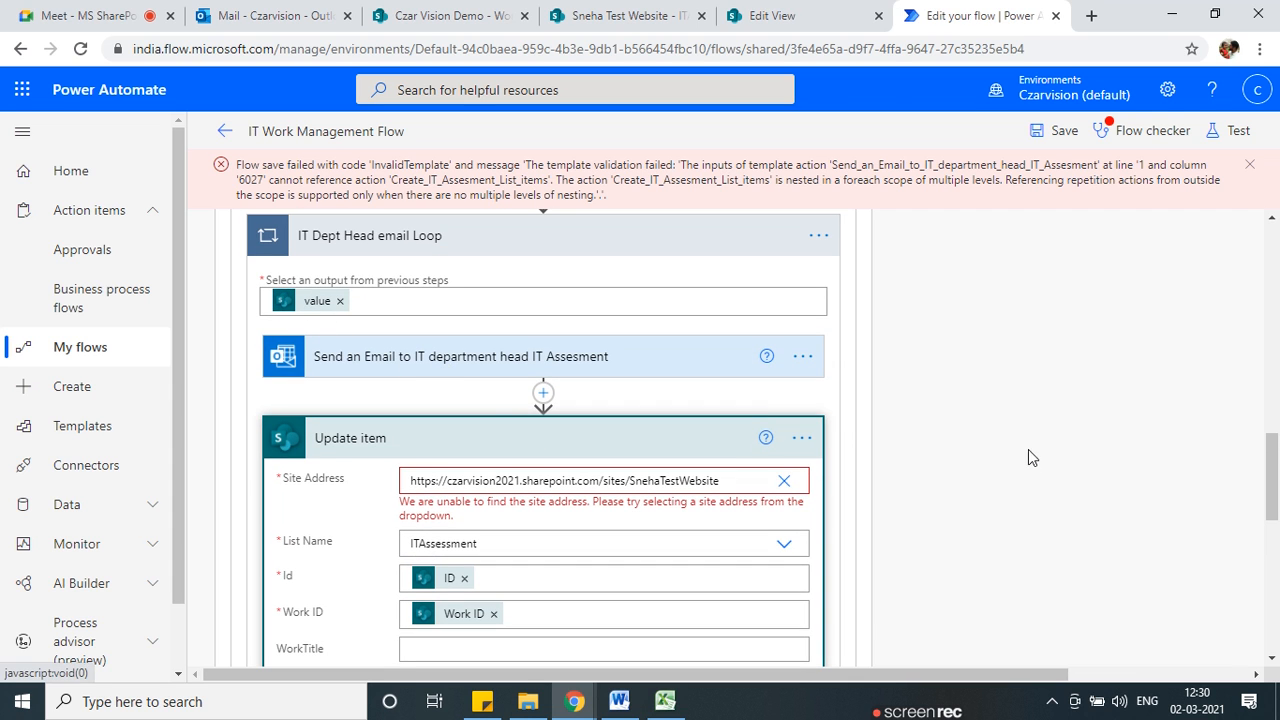
scroll(1106, 531, "down", 5)
scroll(930, 550, "down", 2)
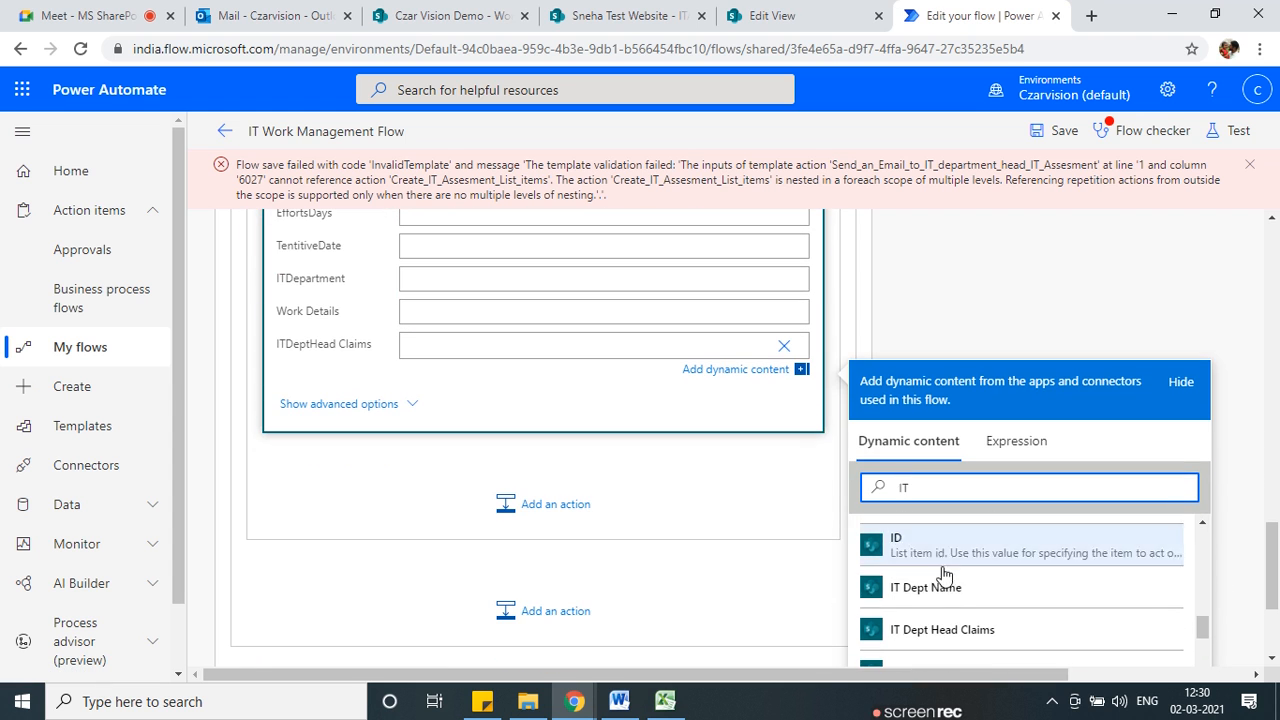
scroll(1034, 603, "down", 3)
scroll(960, 606, "up", 1)
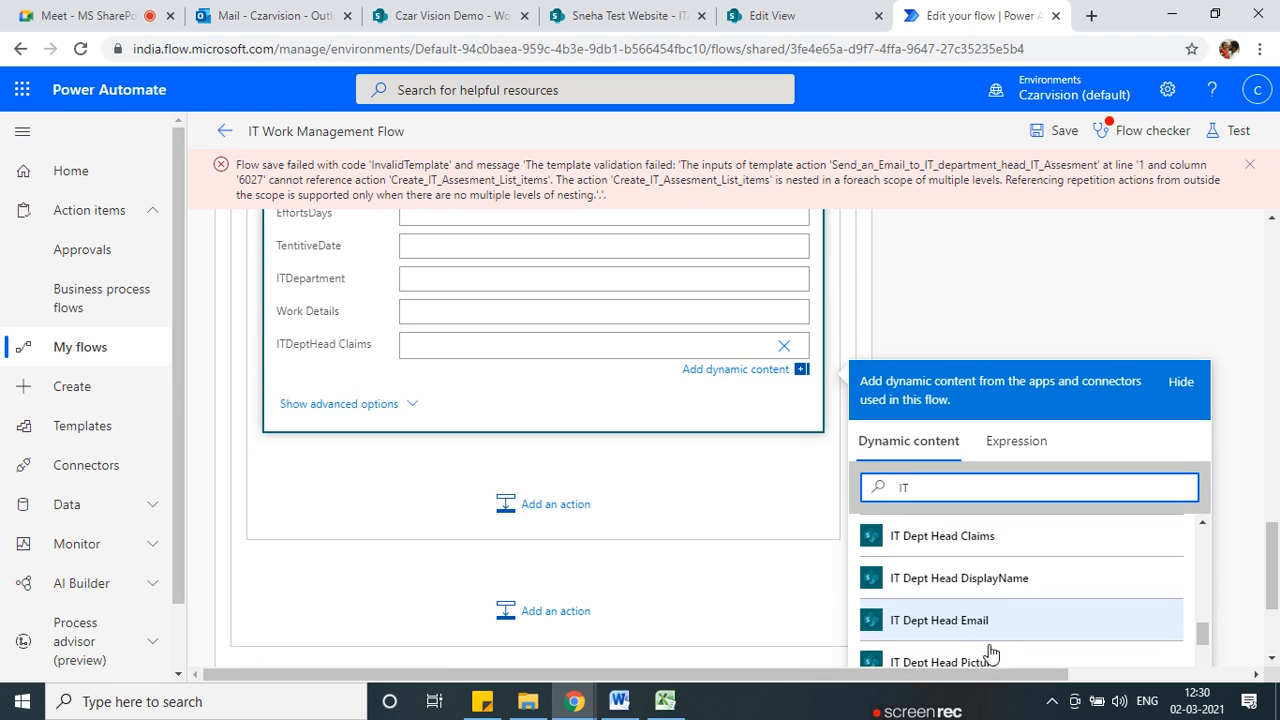
left_click(978, 632)
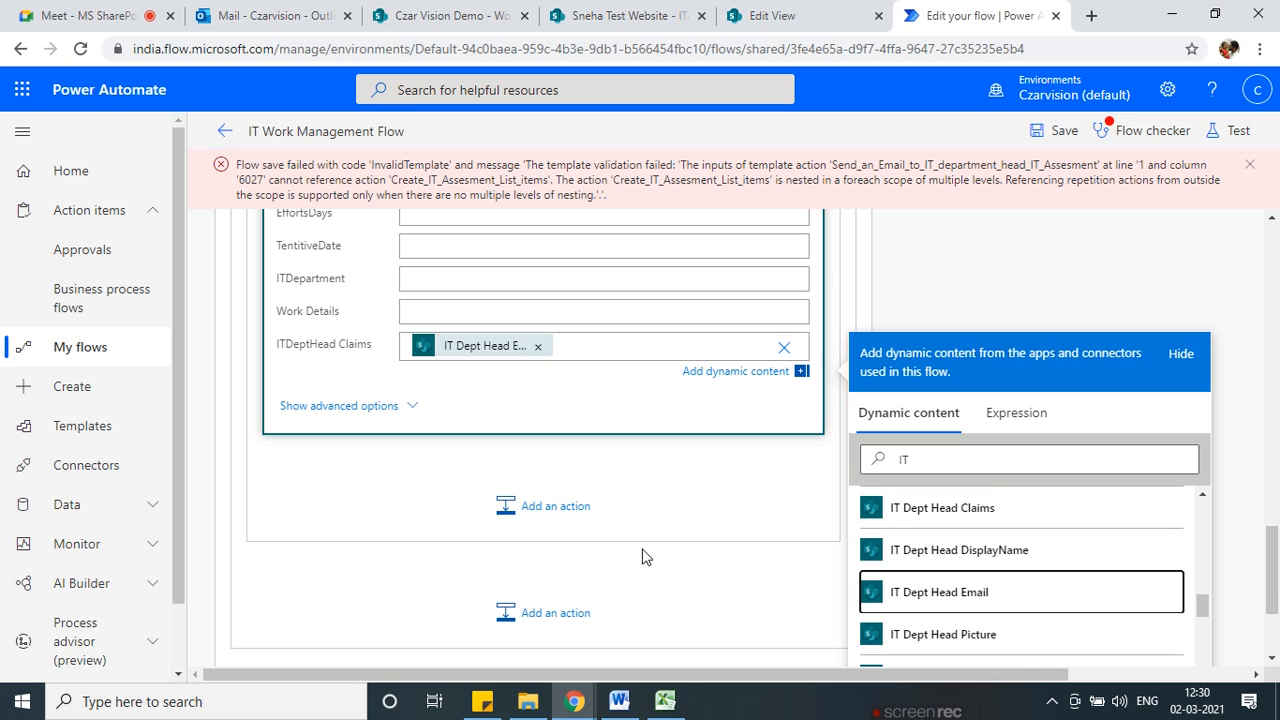
Review the Update item action inside the IT Dept Head email Loop and save the flow.
scroll(610, 533, "up", 5)
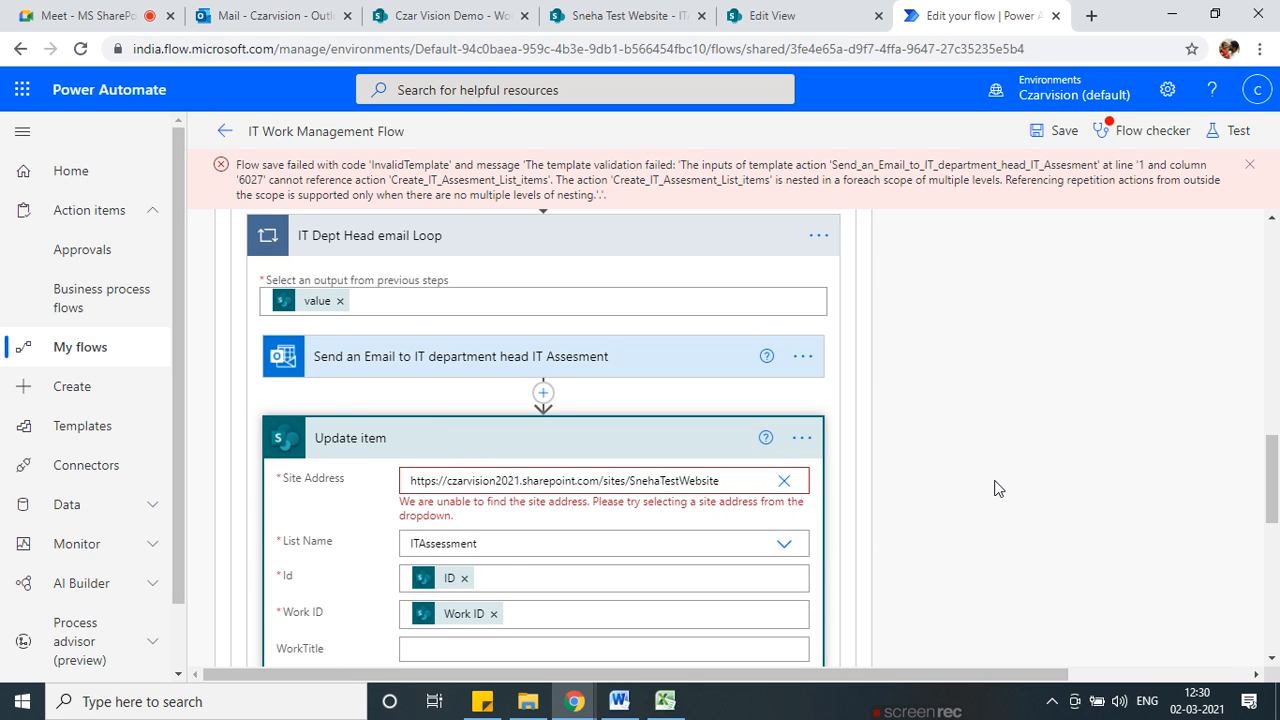
scroll(973, 497, "down", 4)
scroll(808, 485, "up", 4)
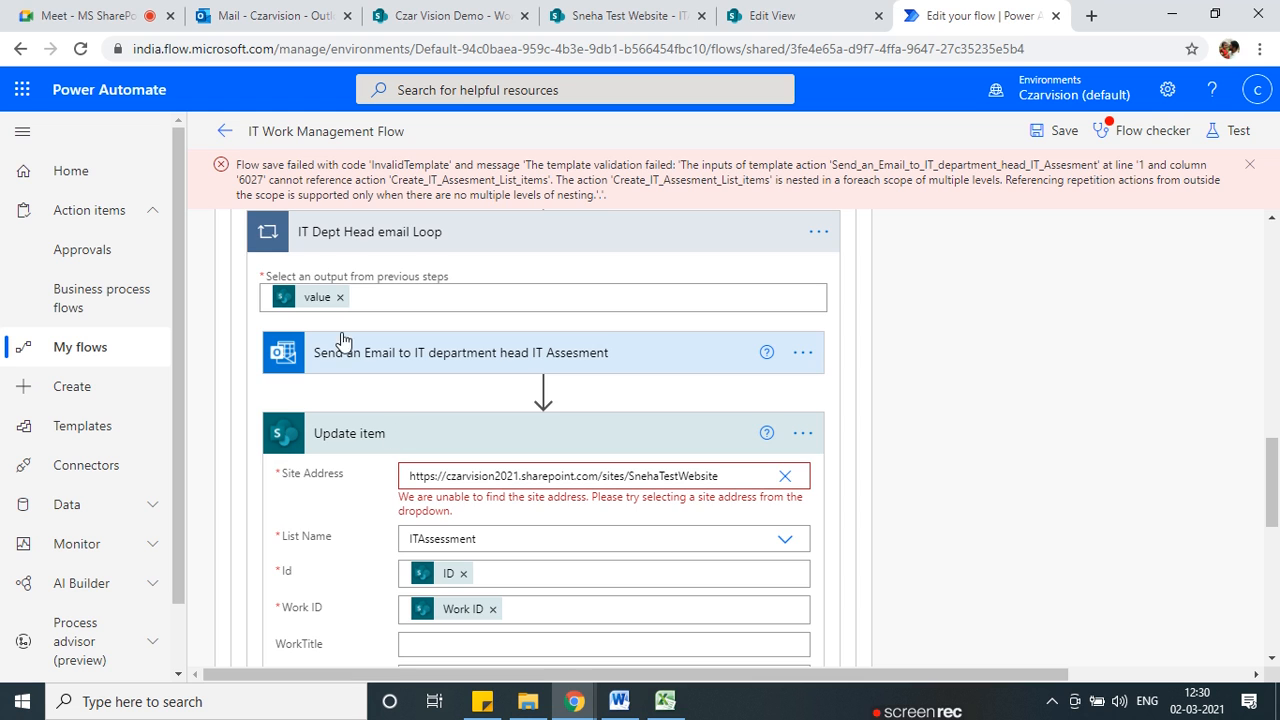
scroll(340, 385, "up", 2)
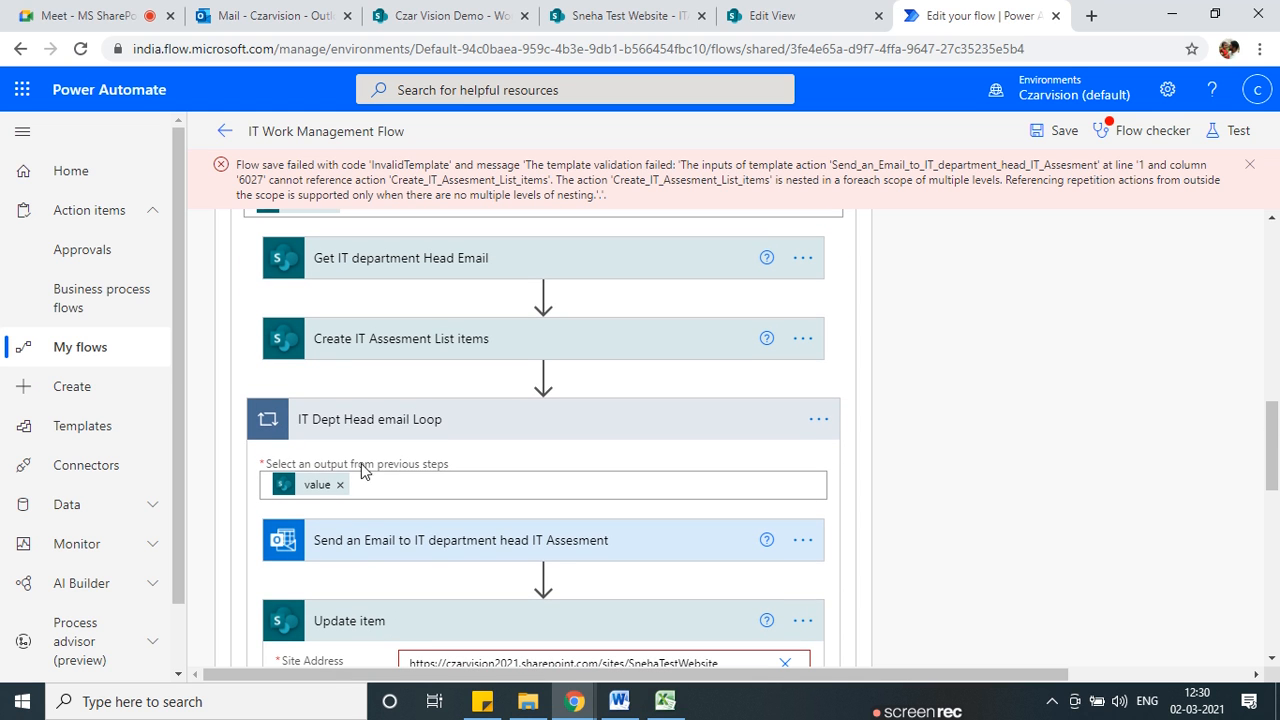
scroll(365, 580, "down", 1)
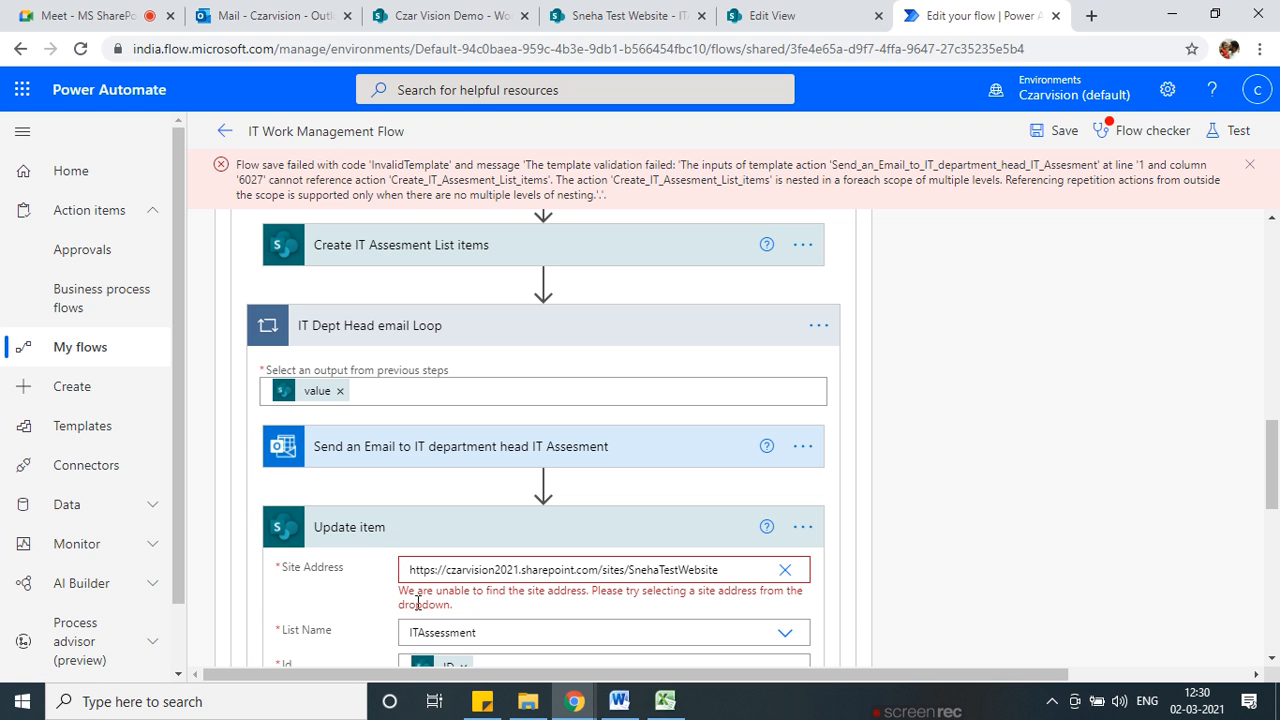
left_click(1045, 138)
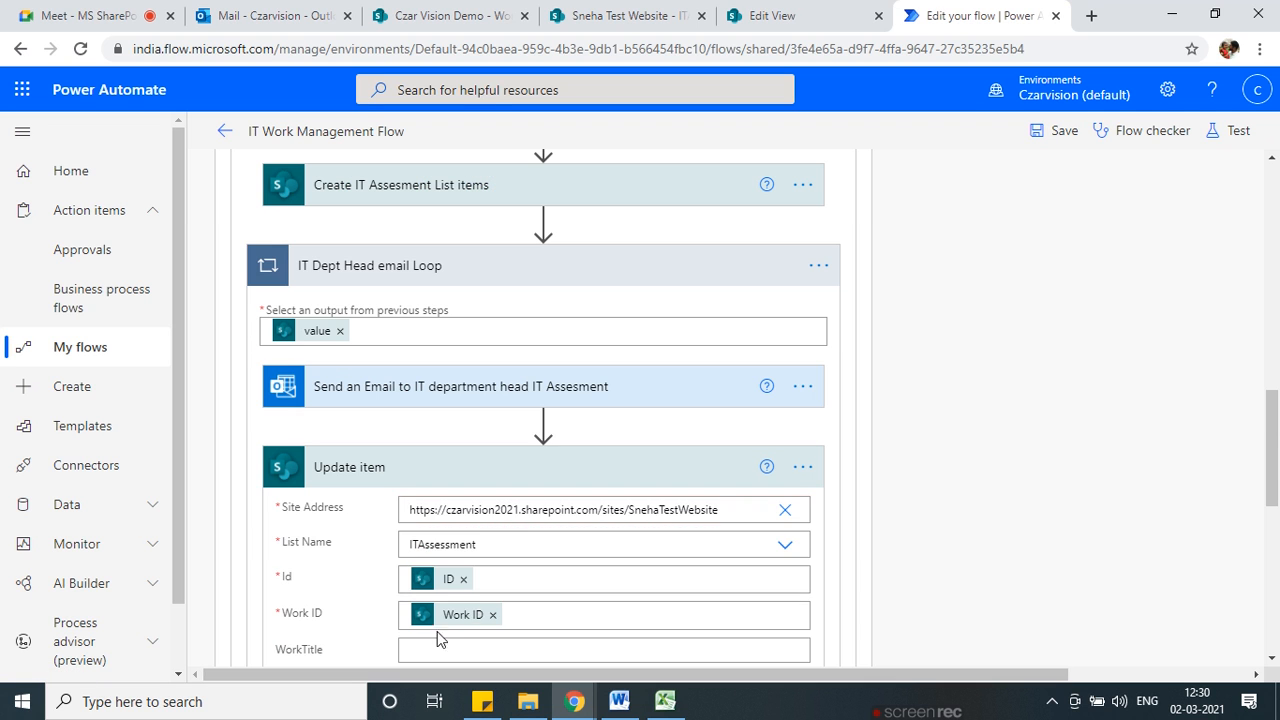
scroll(708, 535, "up", 15)
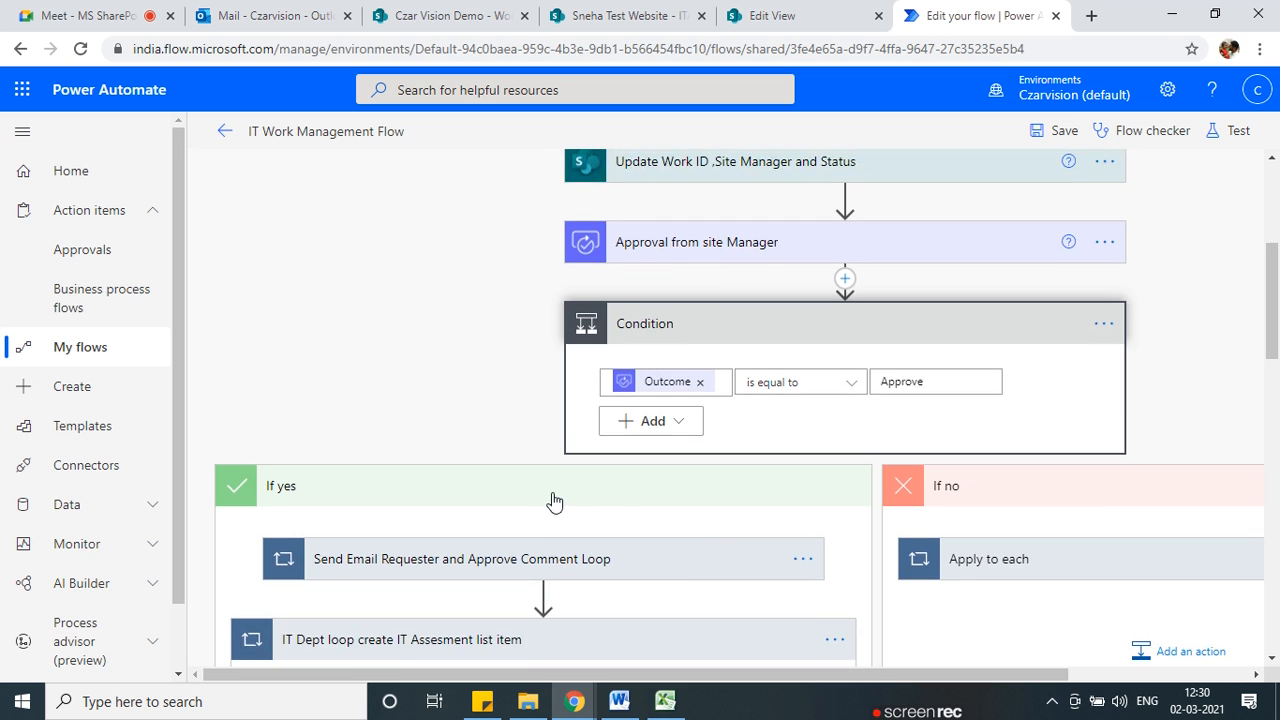
left_click(1058, 130)
scroll(350, 468, "down", 2)
scroll(350, 468, "down", 2)
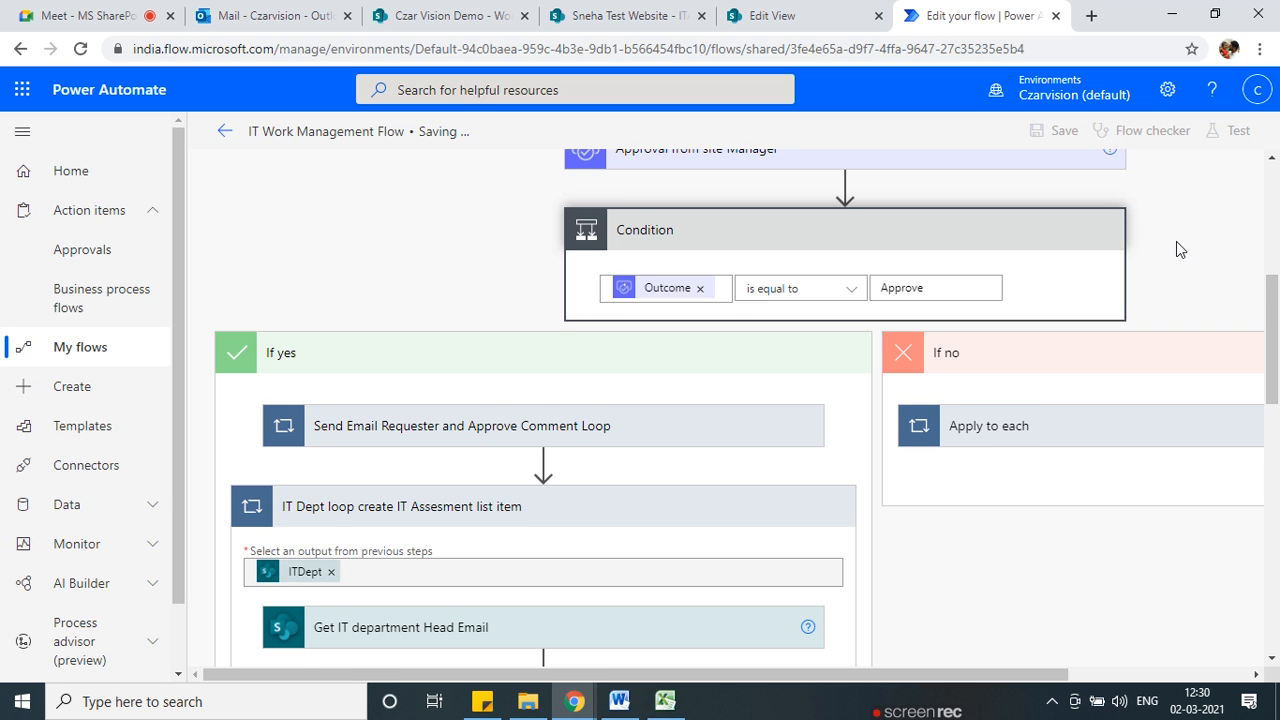
scroll(1177, 243, "up", 5)
scroll(1177, 243, "down", 1)
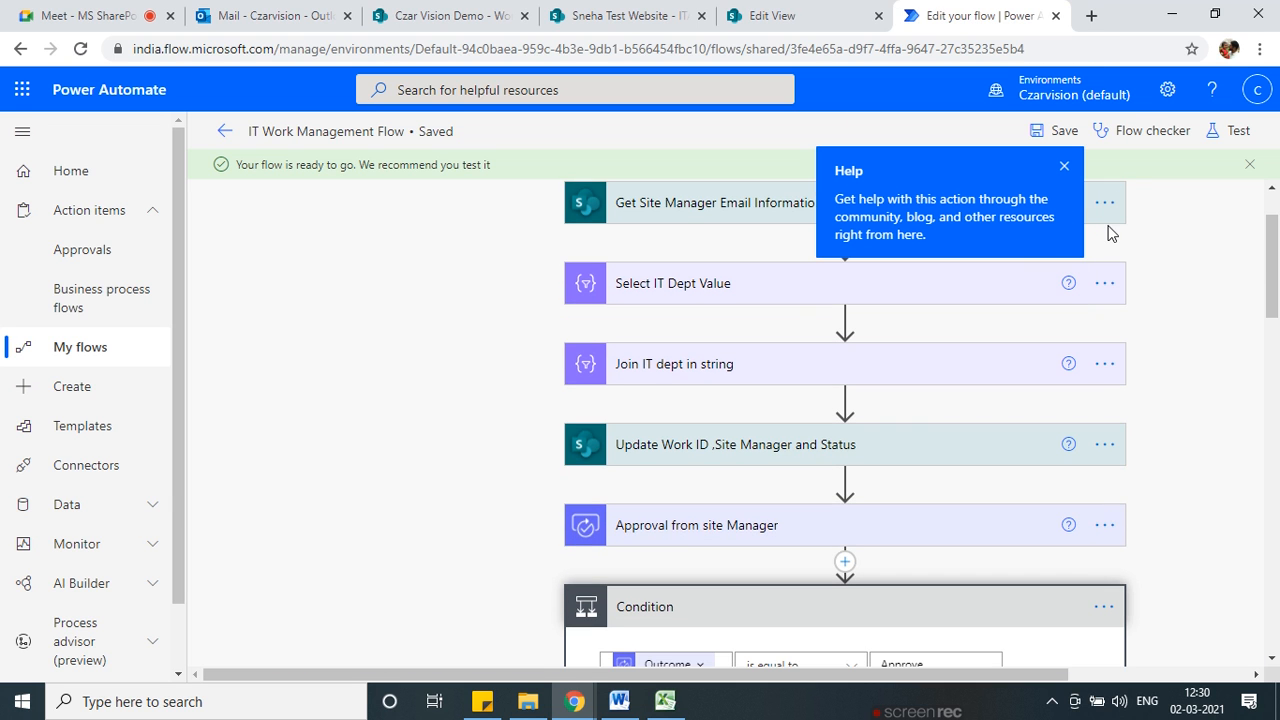
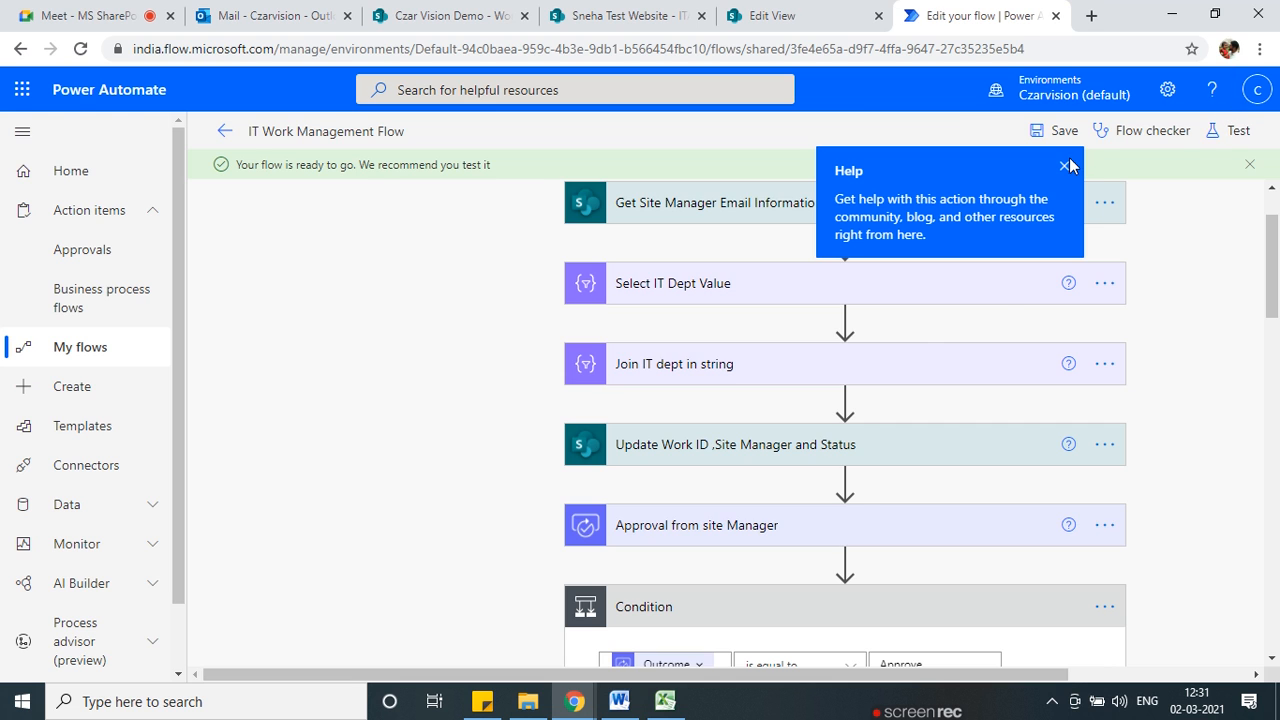
Test the flow automatically with a recently used trigger, reusing the Test Succeeded run from 13 hours ago.
left_click(1234, 131)
left_click(986, 246)
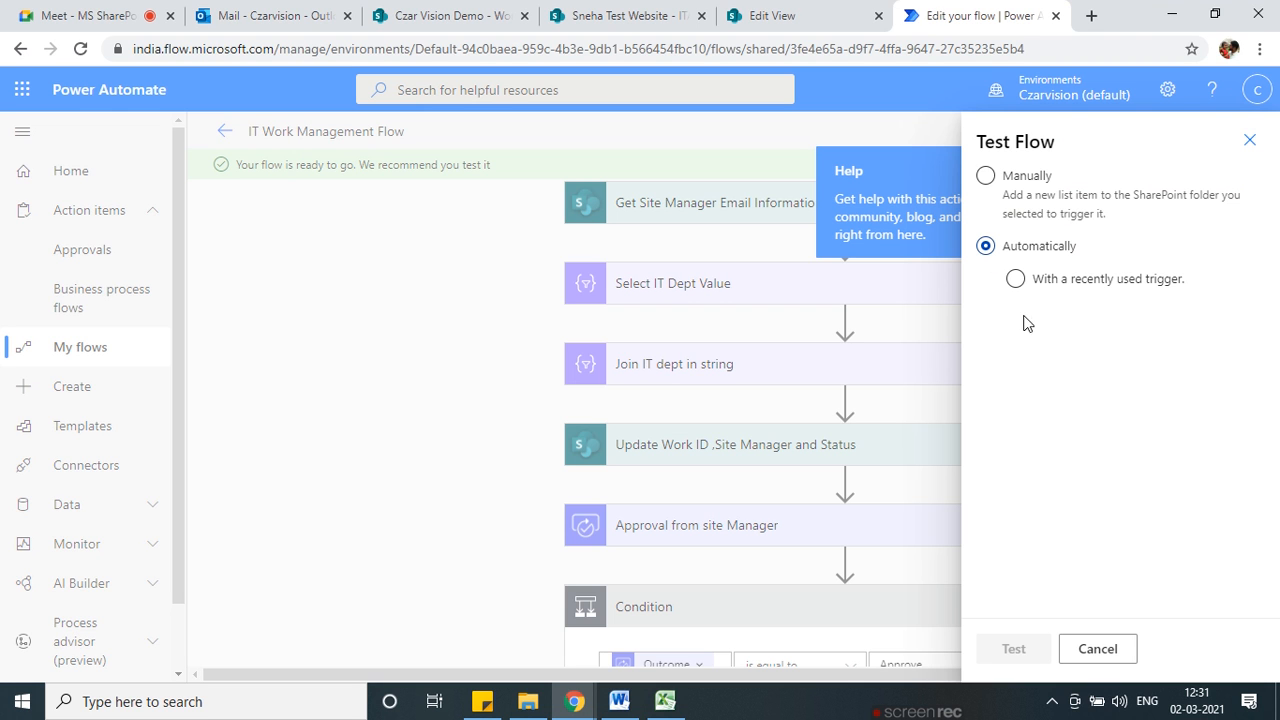
left_click(1015, 279)
left_click(993, 315)
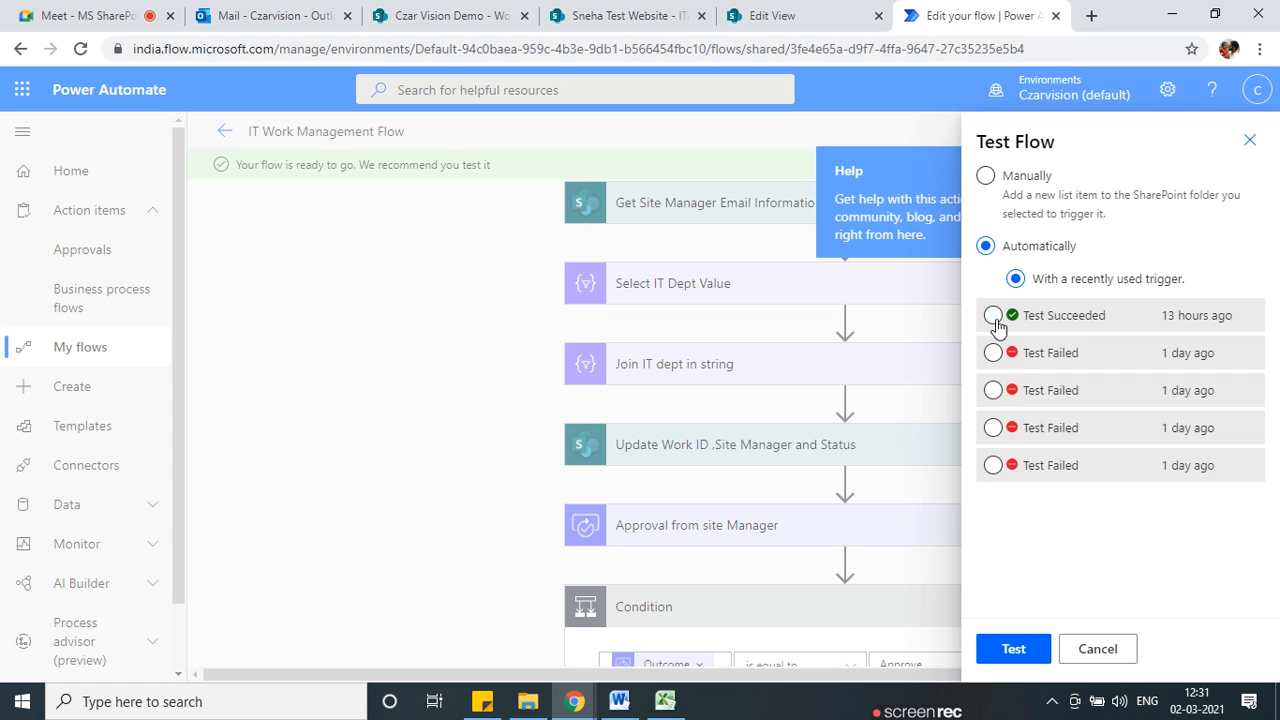
left_click(1014, 656)
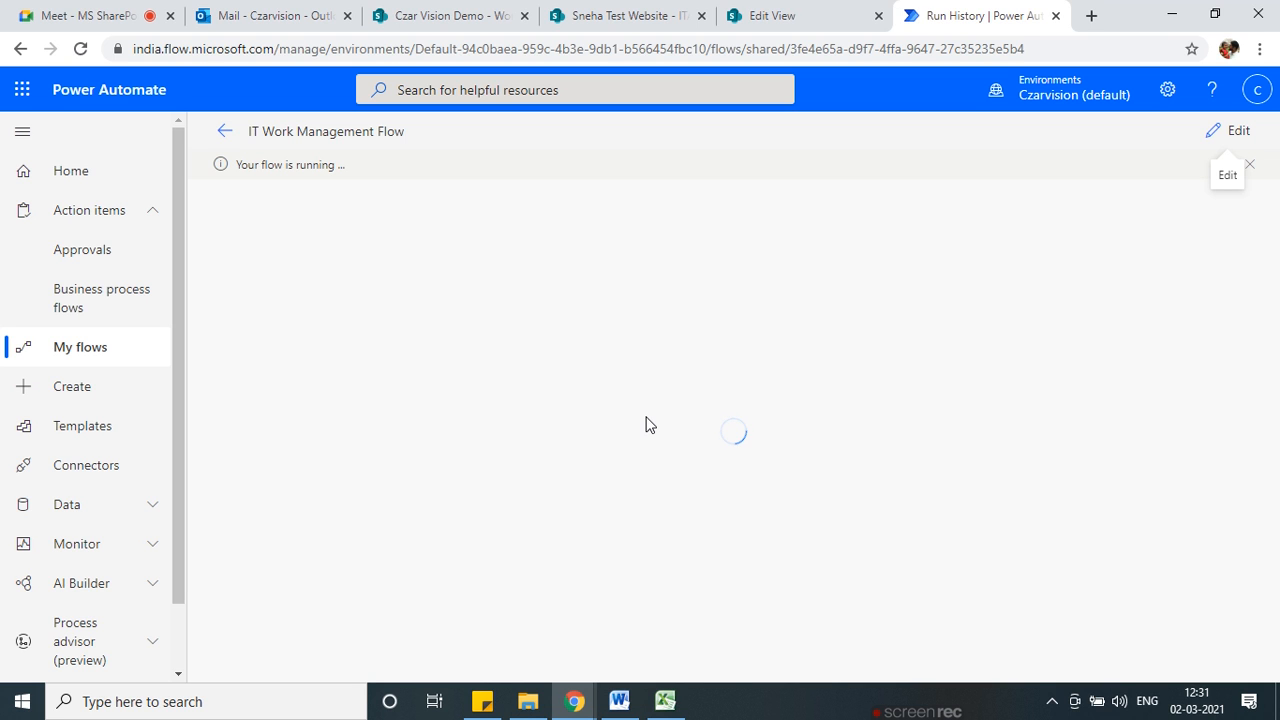
Check the running flow at Approval from site Manager and view the details of the When an item is created trigger.
scroll(760, 500, "down", 1)
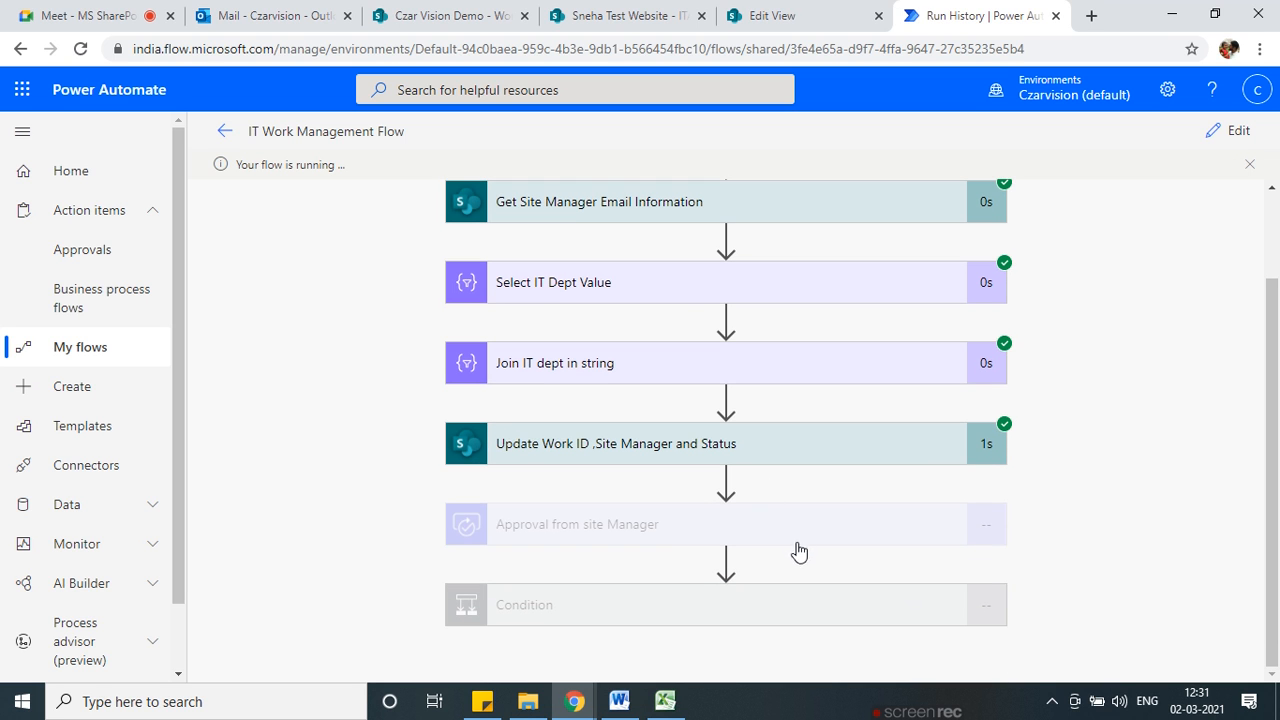
left_click(659, 527)
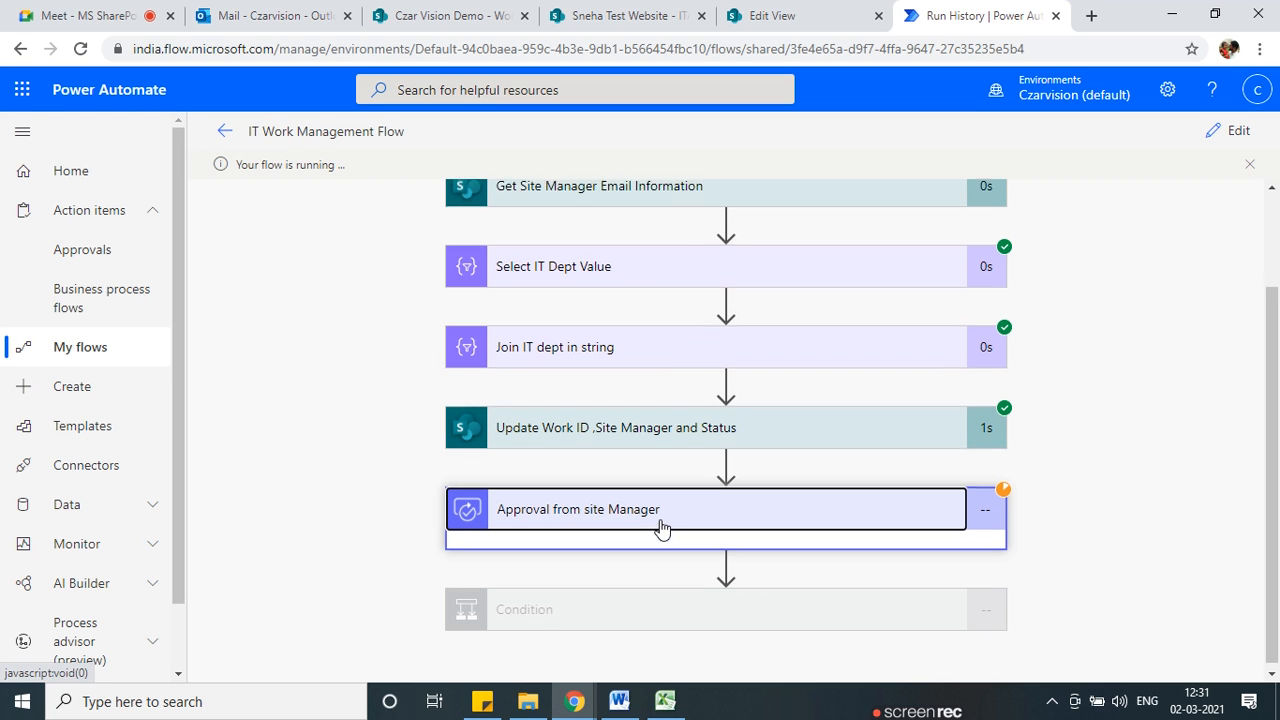
scroll(596, 400, "up", 1)
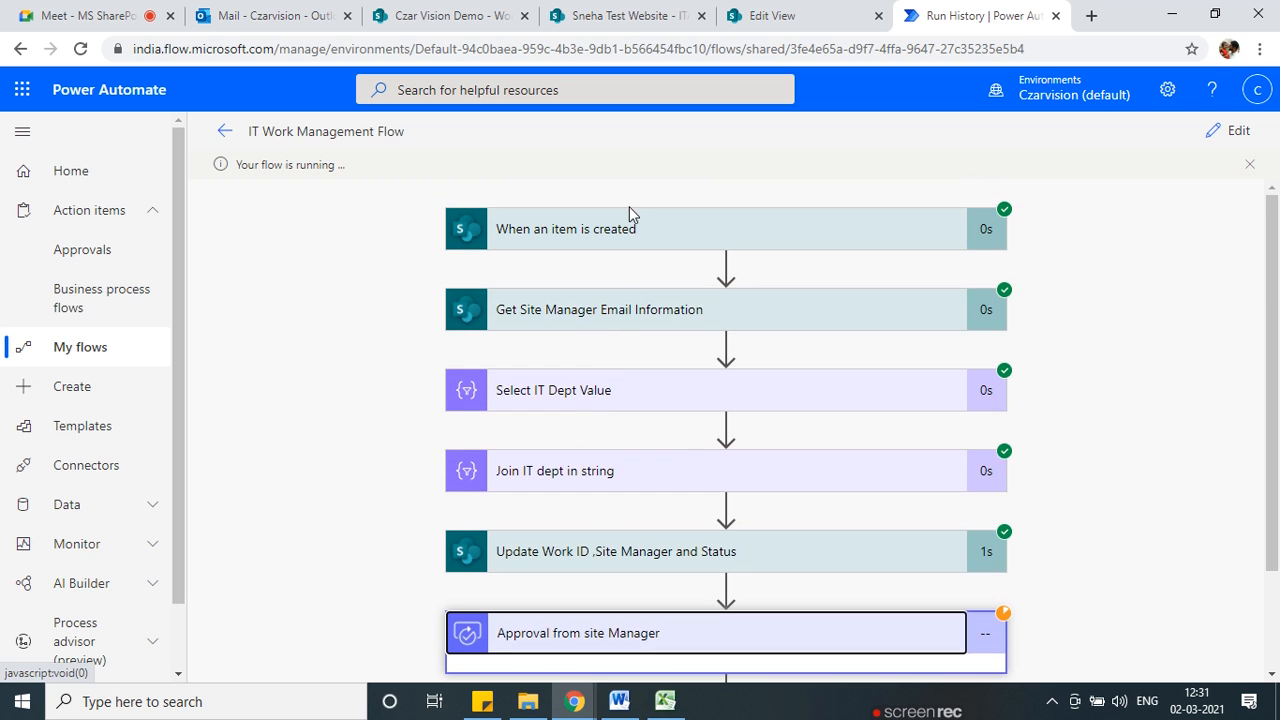
left_click(634, 238)
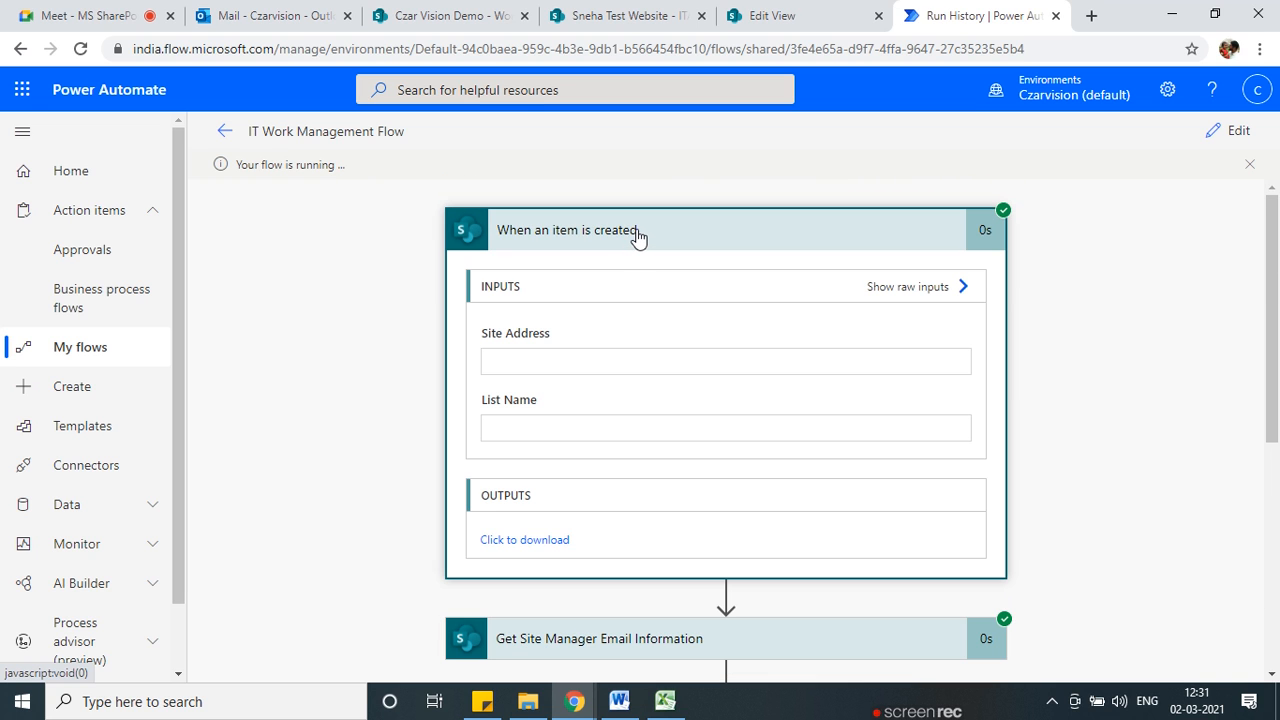
left_click(637, 235)
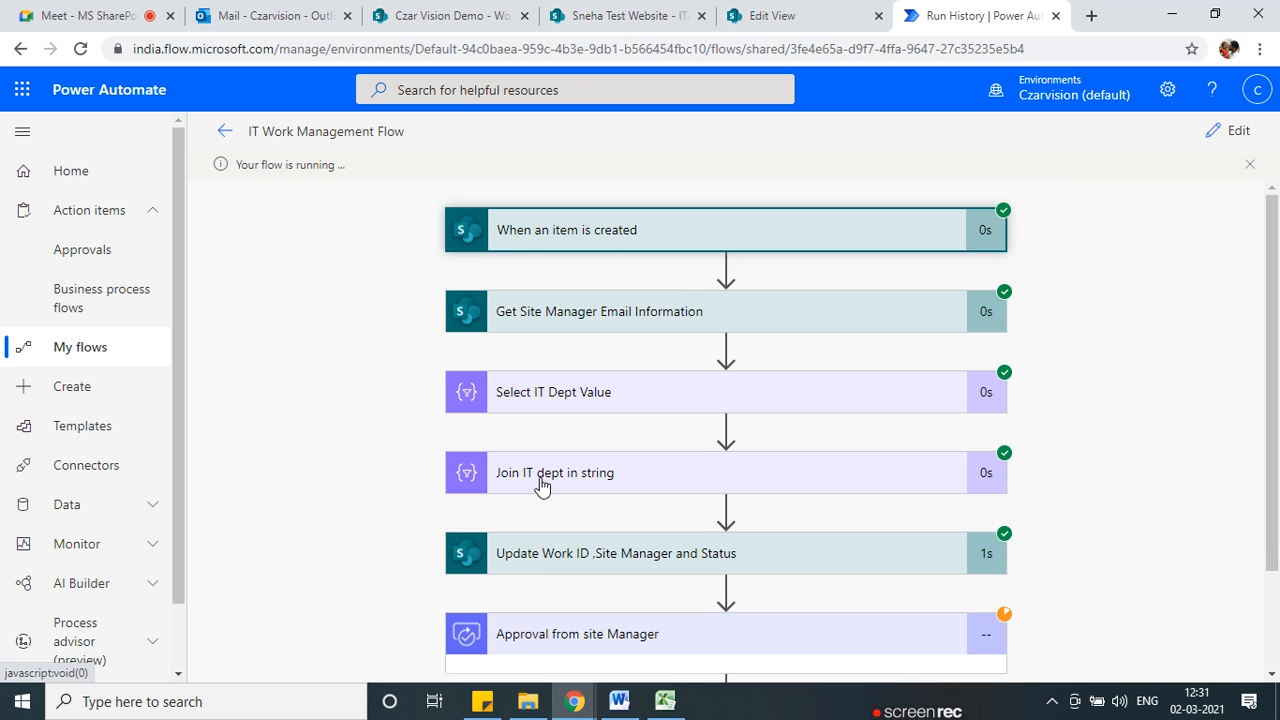
Examine the inputs and outputs of Get Site Manager Email Information, especially the Site Manager Claims value.
left_click(613, 317)
scroll(611, 486, "down", 1)
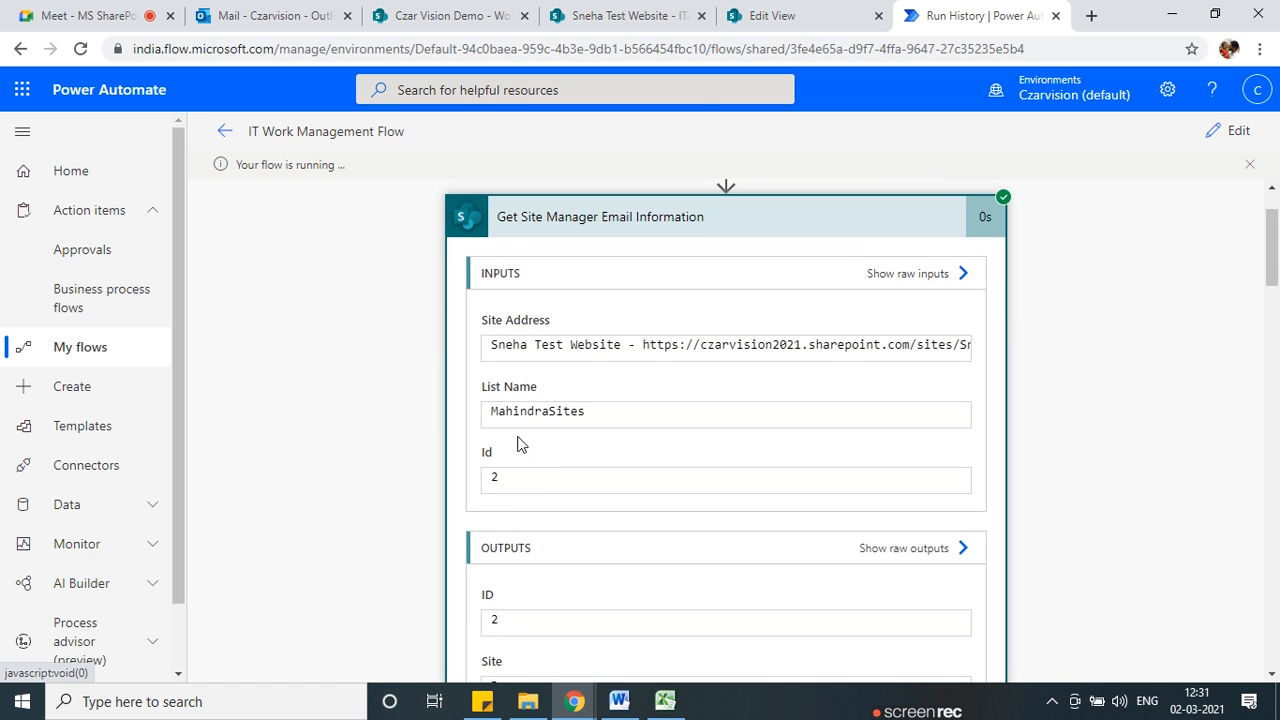
scroll(545, 555, "down", 2)
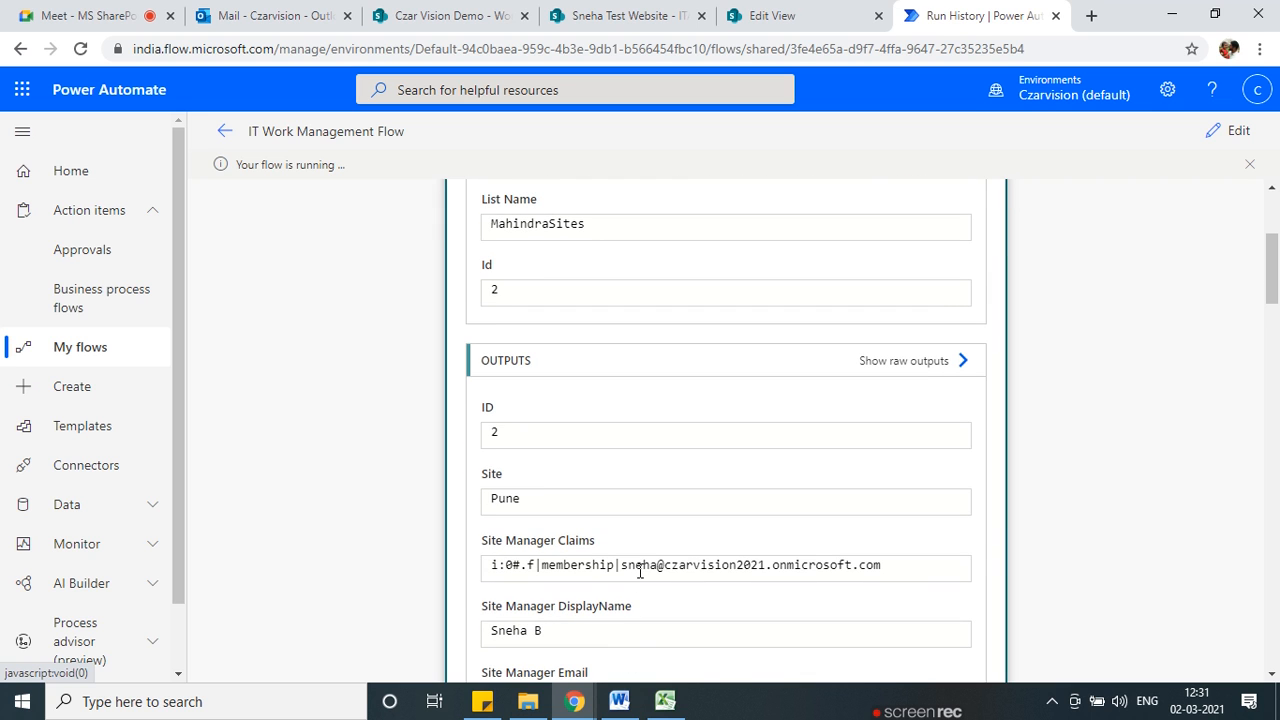
left_click_drag(626, 566, 897, 566)
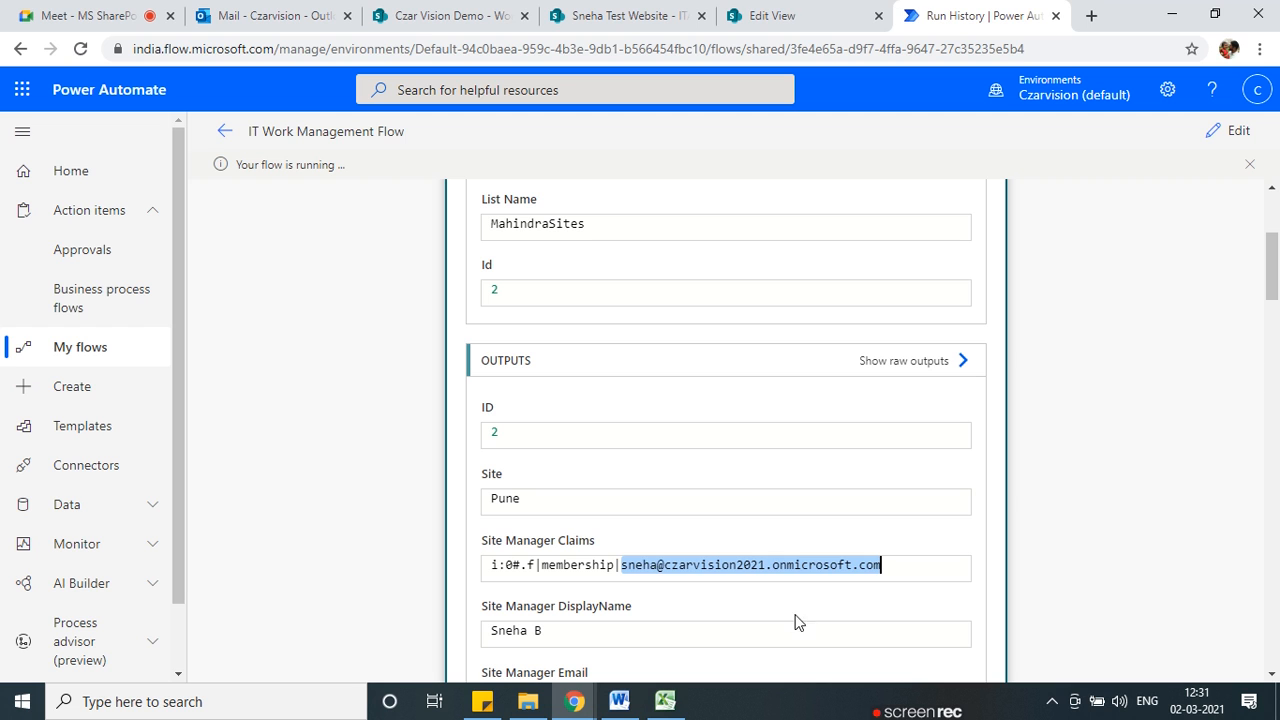
left_click(642, 569)
double_click(638, 569)
scroll(482, 605, "up", 3)
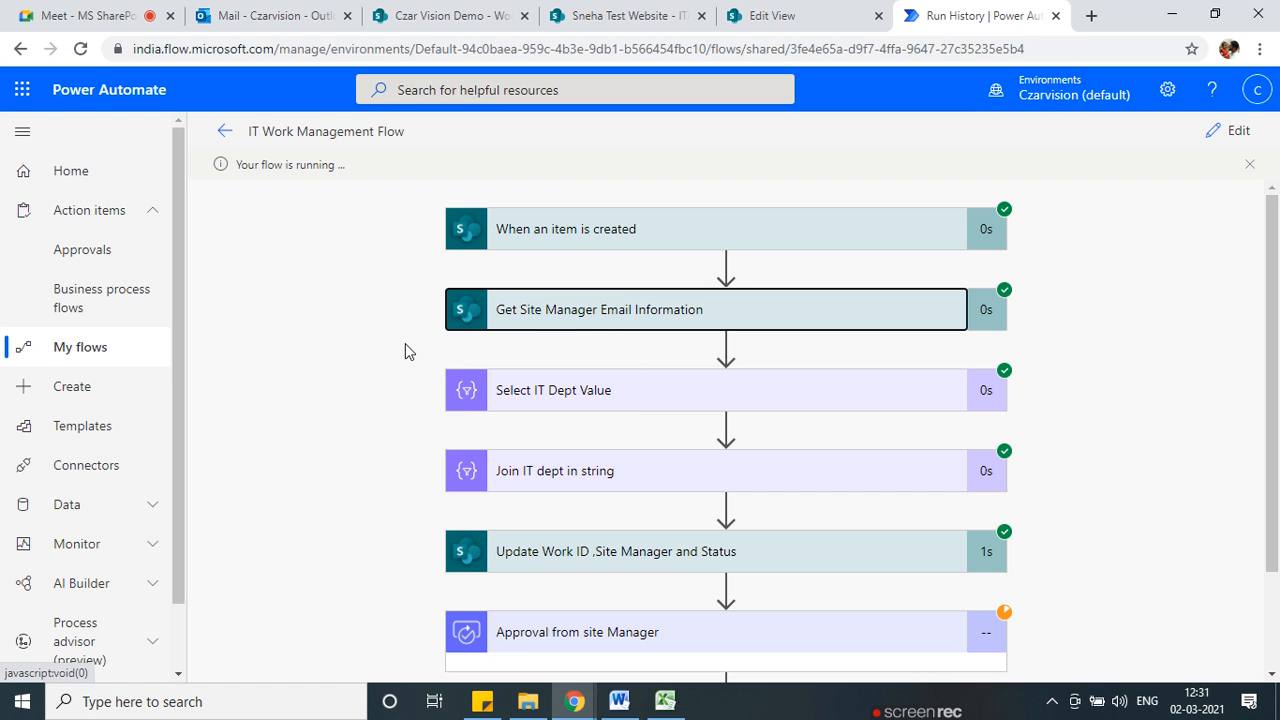
Check the progress of the Approval from site Manager and Condition actions in the running flow.
scroll(713, 537, "down", 1)
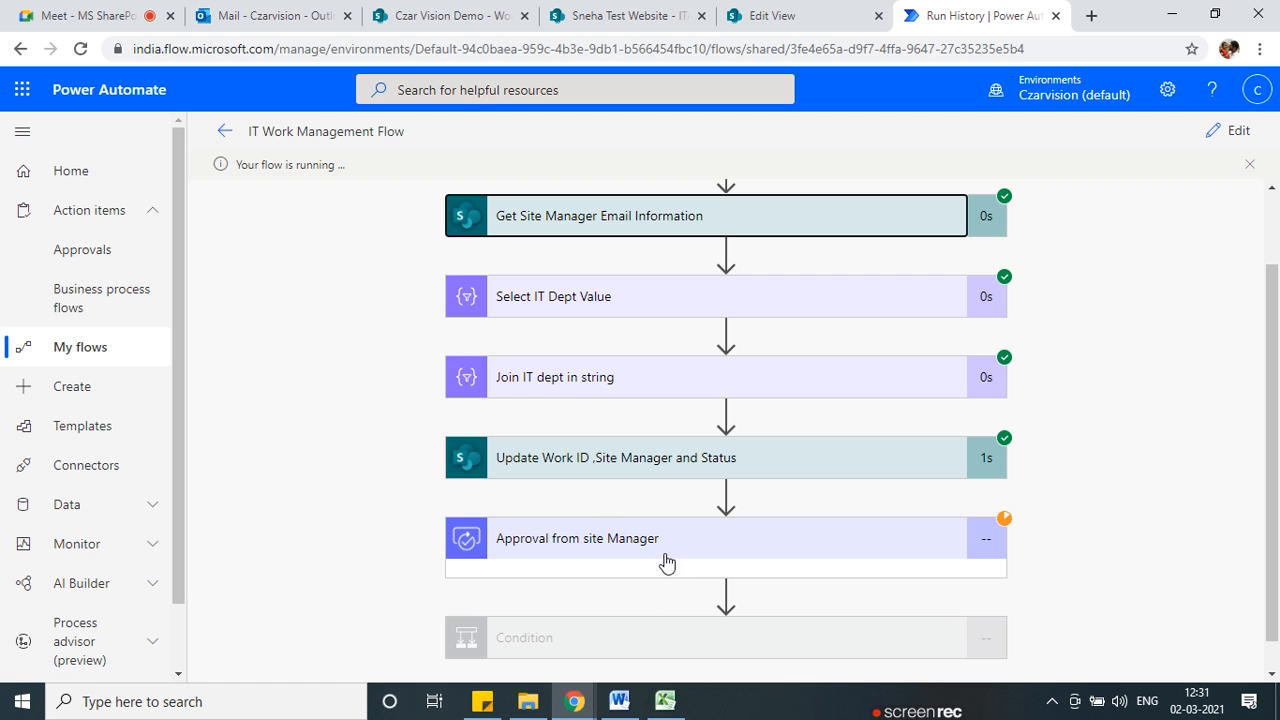
scroll(668, 558, "up", 1)
scroll(666, 557, "down", 1)
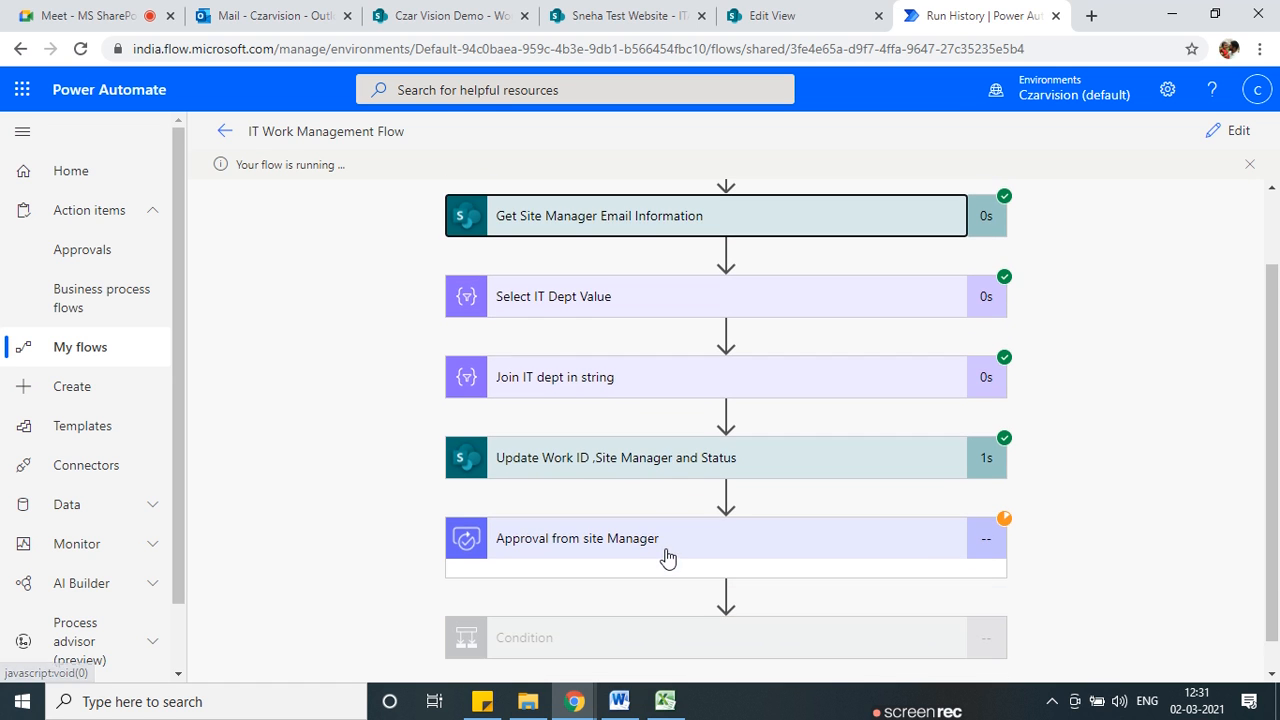
scroll(670, 576, "down", 1)
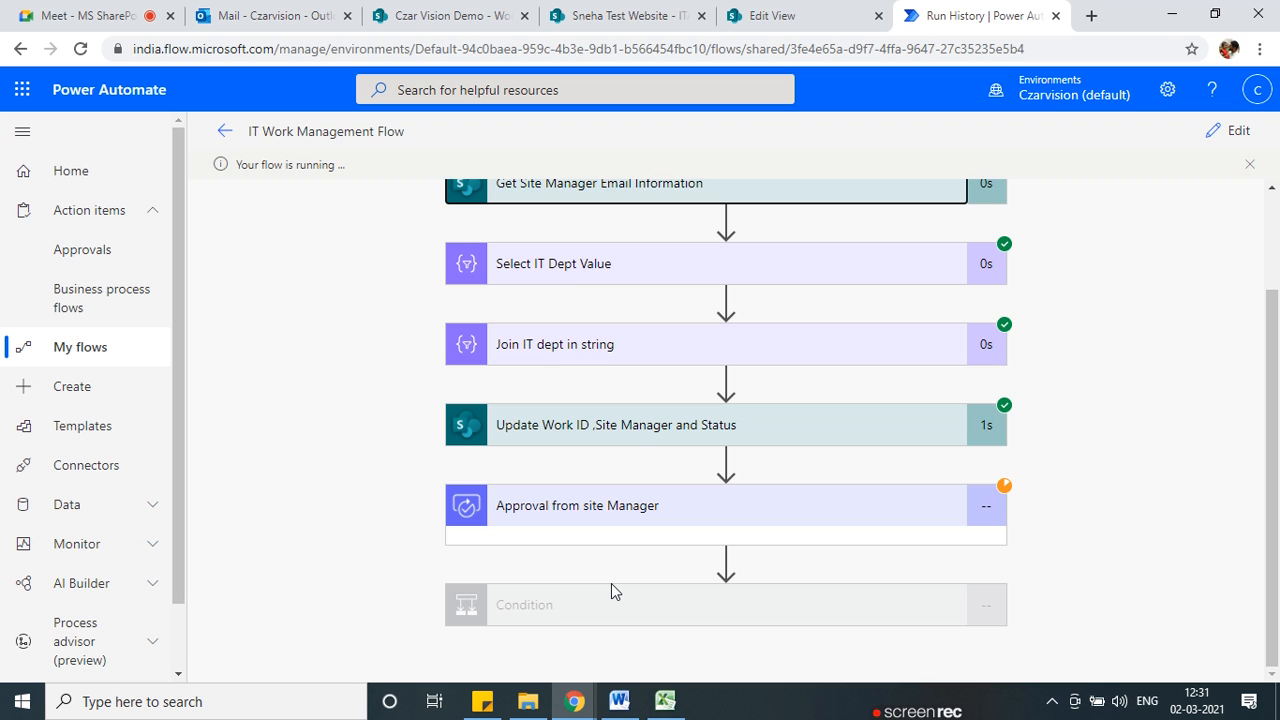
Close the Edit View page and reload the ITAssessment list on Sneha Test Website.
left_click(745, 15)
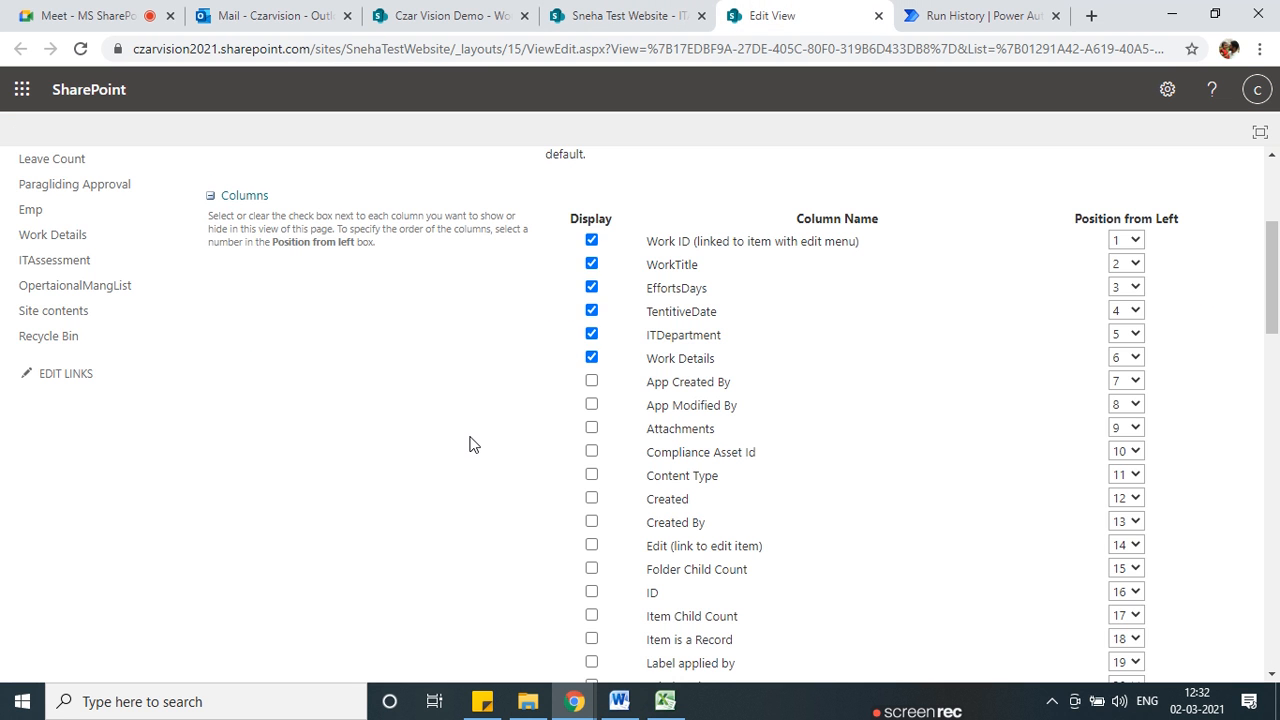
scroll(469, 444, "up", 3)
left_click(608, 12)
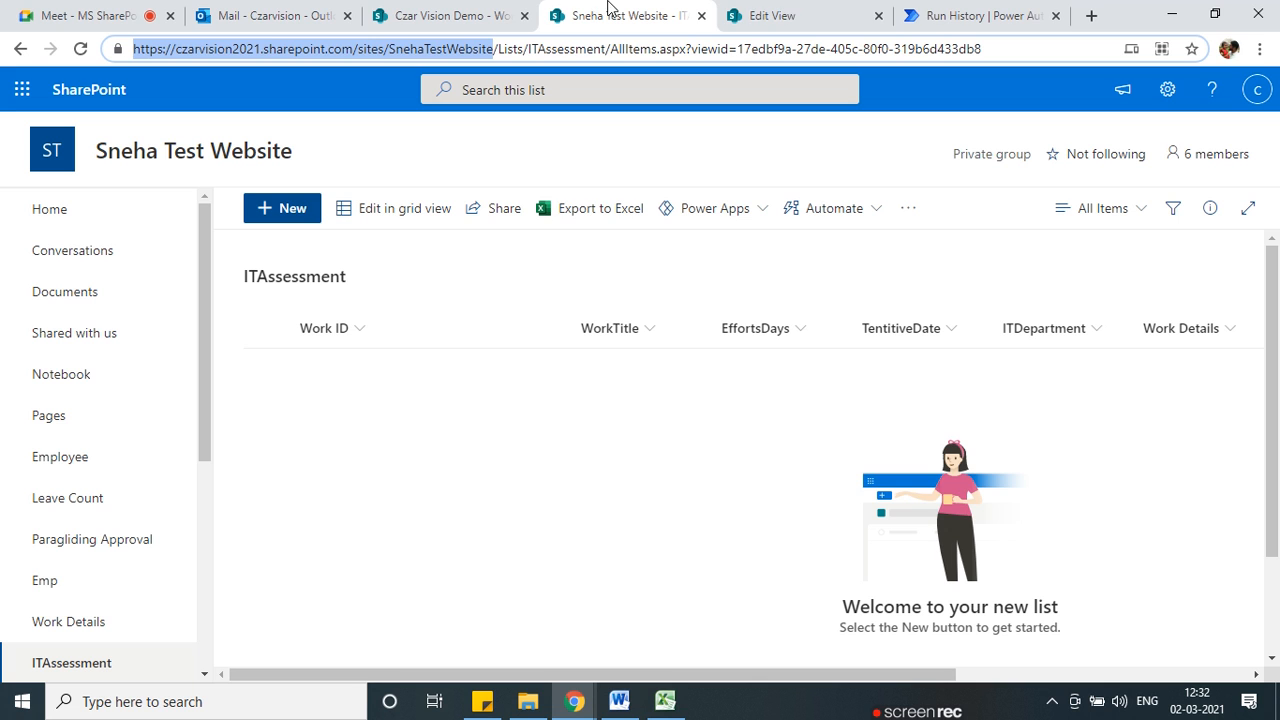
left_click(878, 15)
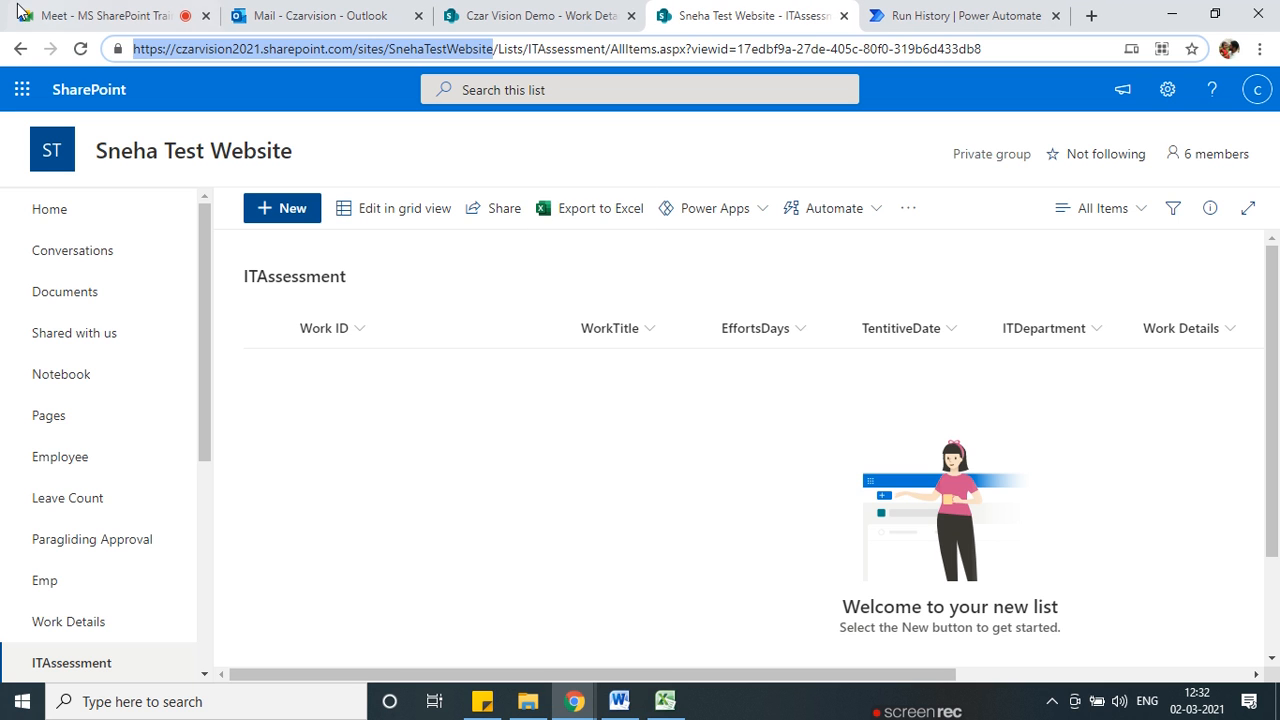
key("F5")
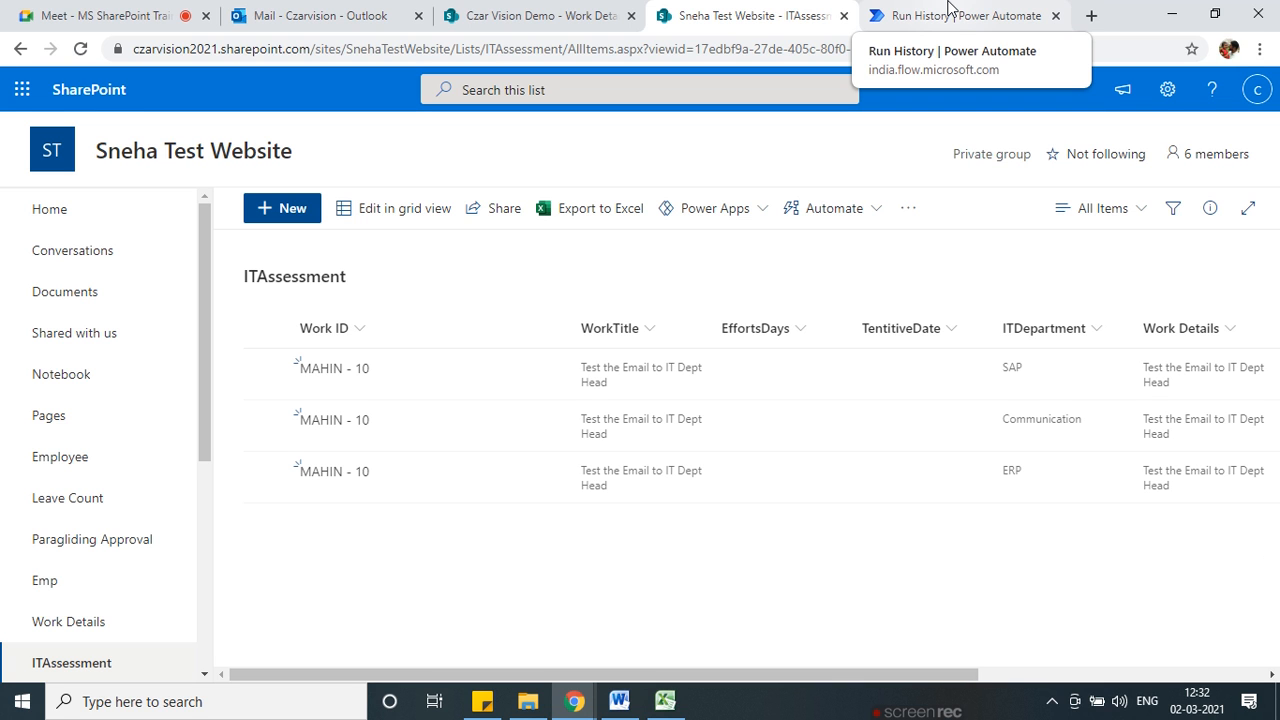
Check the site manager's approval in the Power Automate run, and examine the ITDeptHead column of the SharePoint ITAssessment list.
left_click(948, 12)
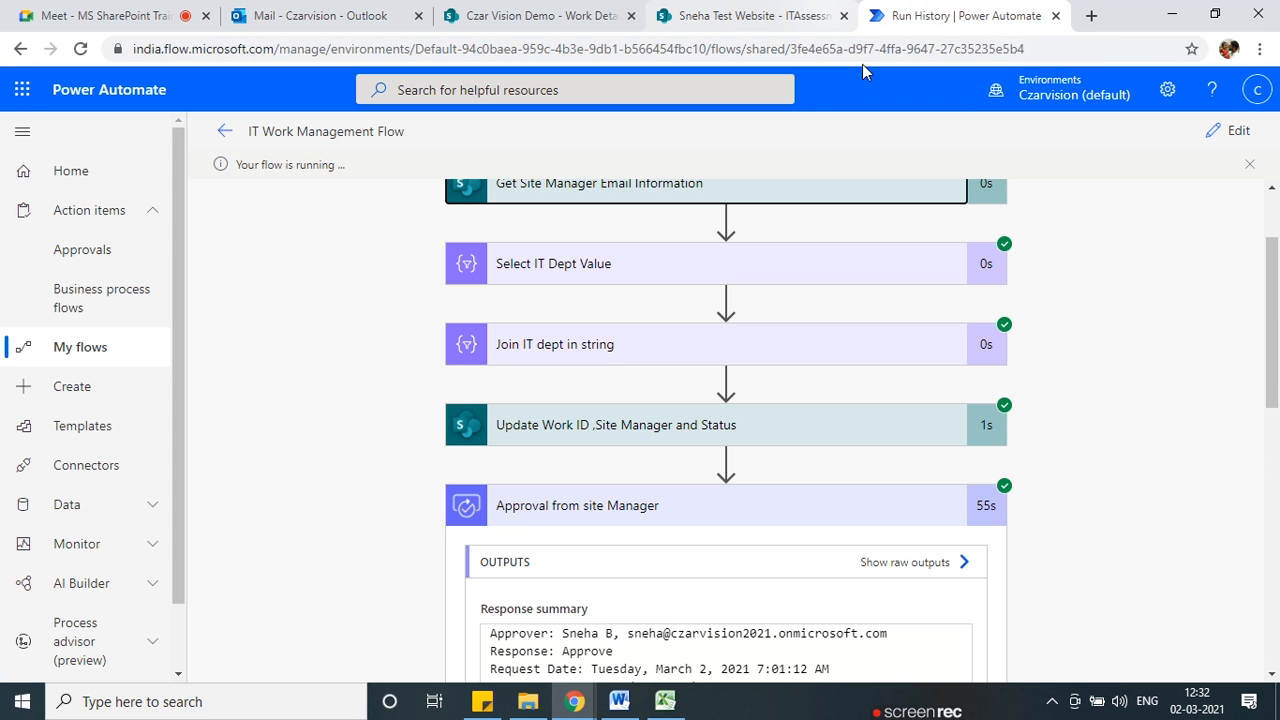
left_click(760, 15)
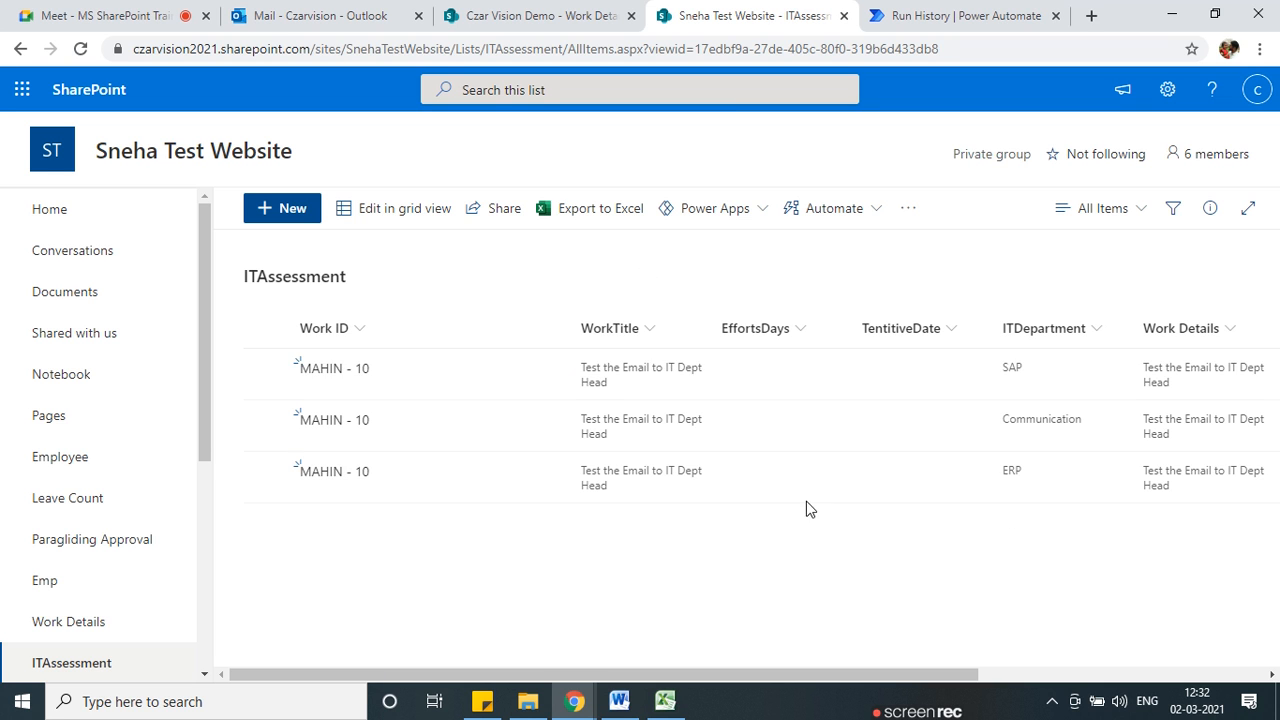
left_click_drag(907, 675, 1163, 660)
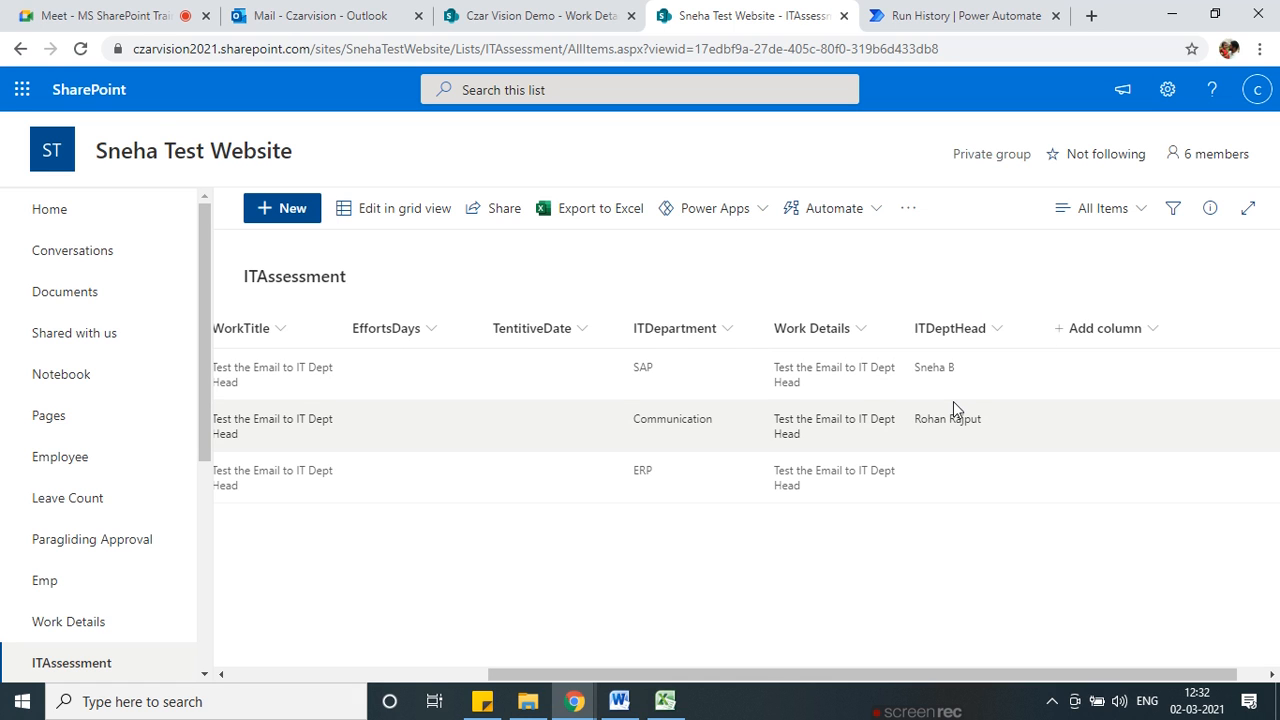
left_click_drag(911, 384, 967, 348)
mouse_move(970, 456)
left_mouse_down()
mouse_move(949, 451)
mouse_move(937, 491)
left_mouse_up()
left_click_drag(913, 398, 984, 388)
Return to the Power Automate run and review the Approval from site Manager outputs and the Condition's expression result.
left_click(960, 15)
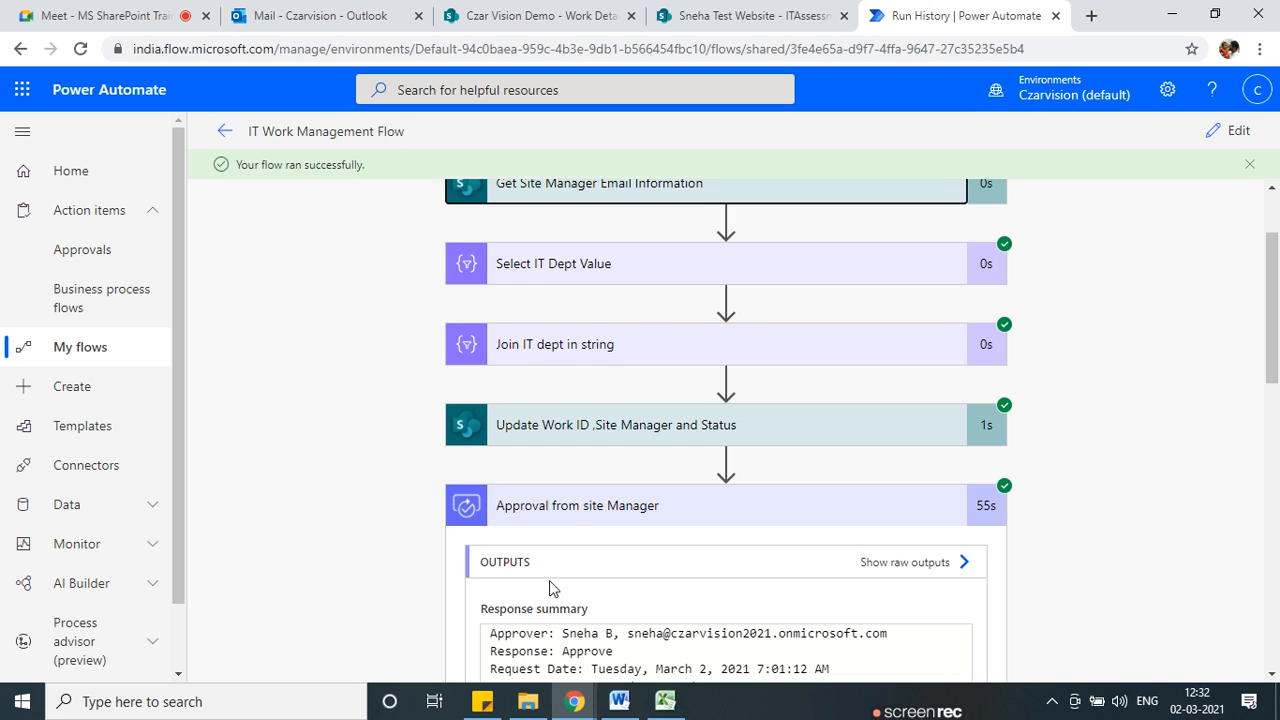
scroll(699, 433, "down", 5)
scroll(723, 483, "up", 2)
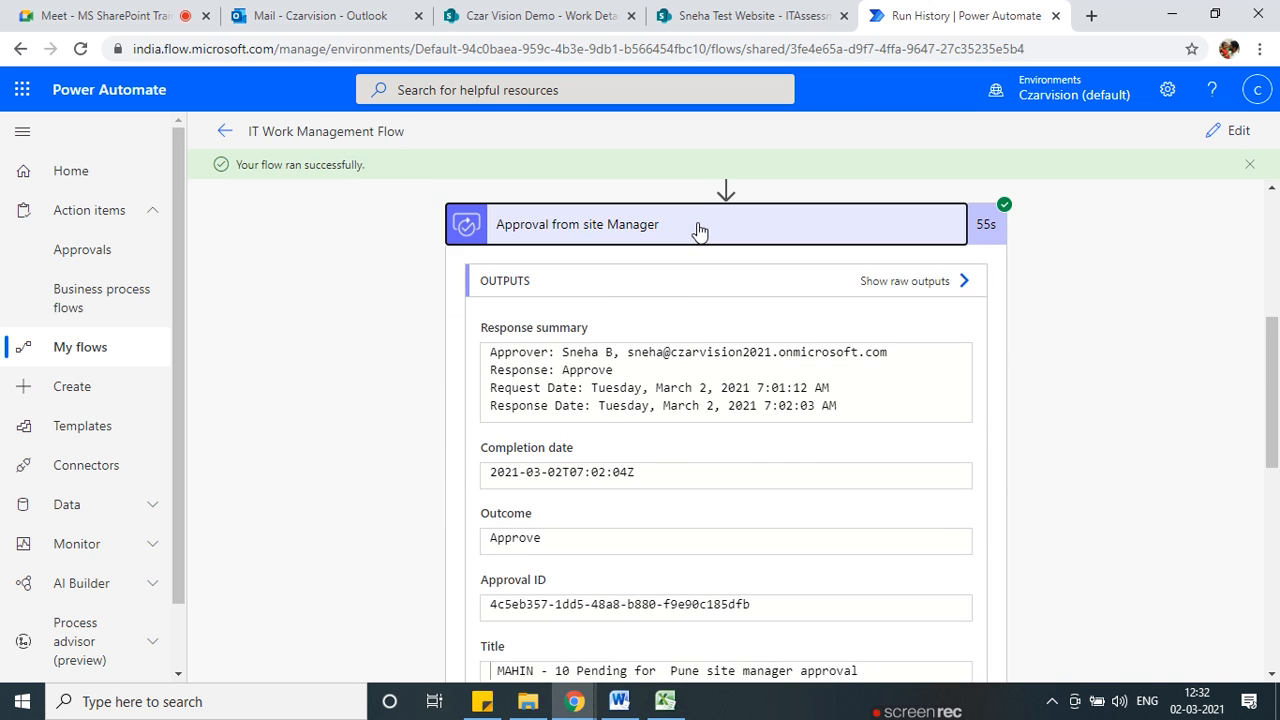
left_click(723, 192)
left_click(683, 622)
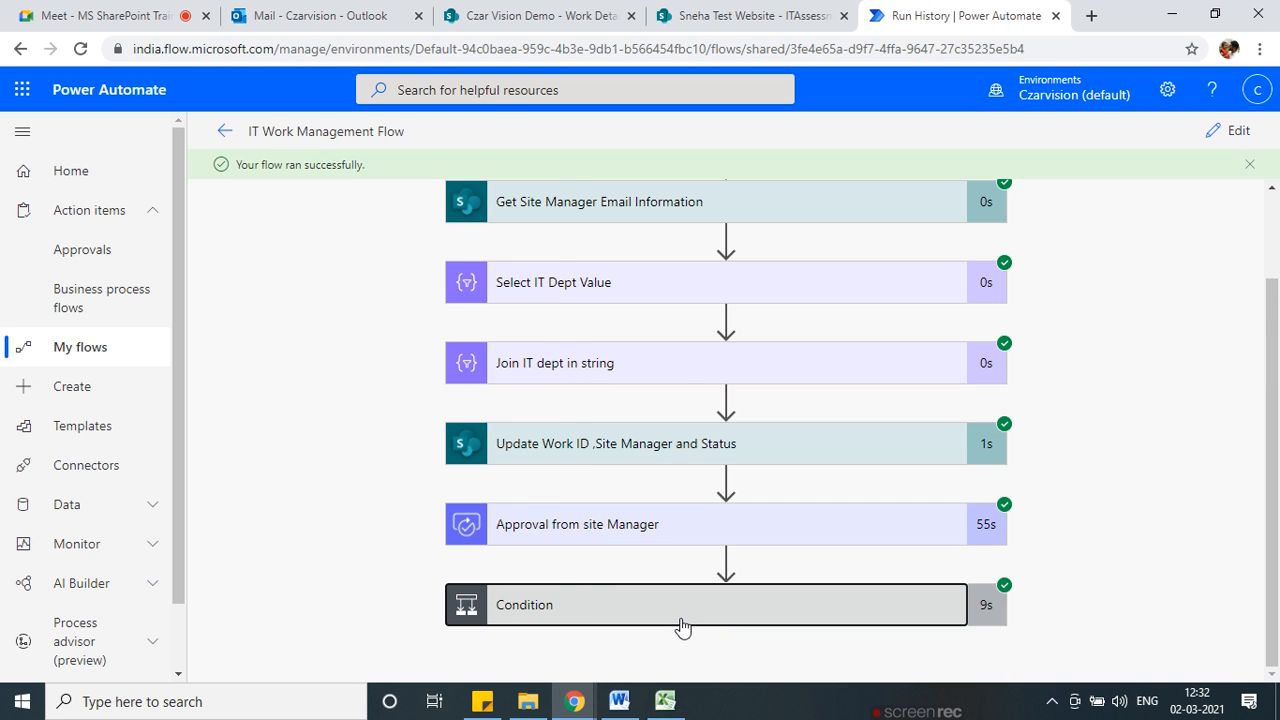
scroll(501, 471, "down", 4)
scroll(532, 515, "up", 6)
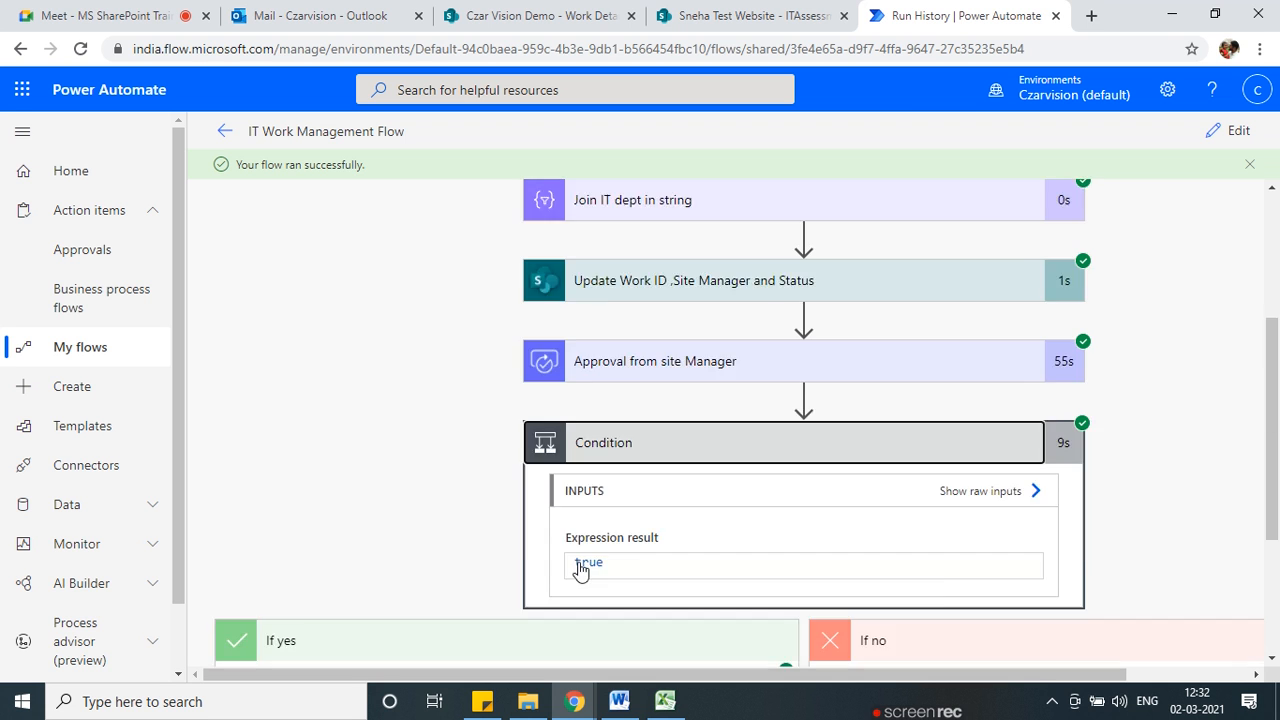
Look at the Work Details list in SharePoint, and check each ITAssessment item's department, ITDeptHead and Work ID.
left_click(580, 15)
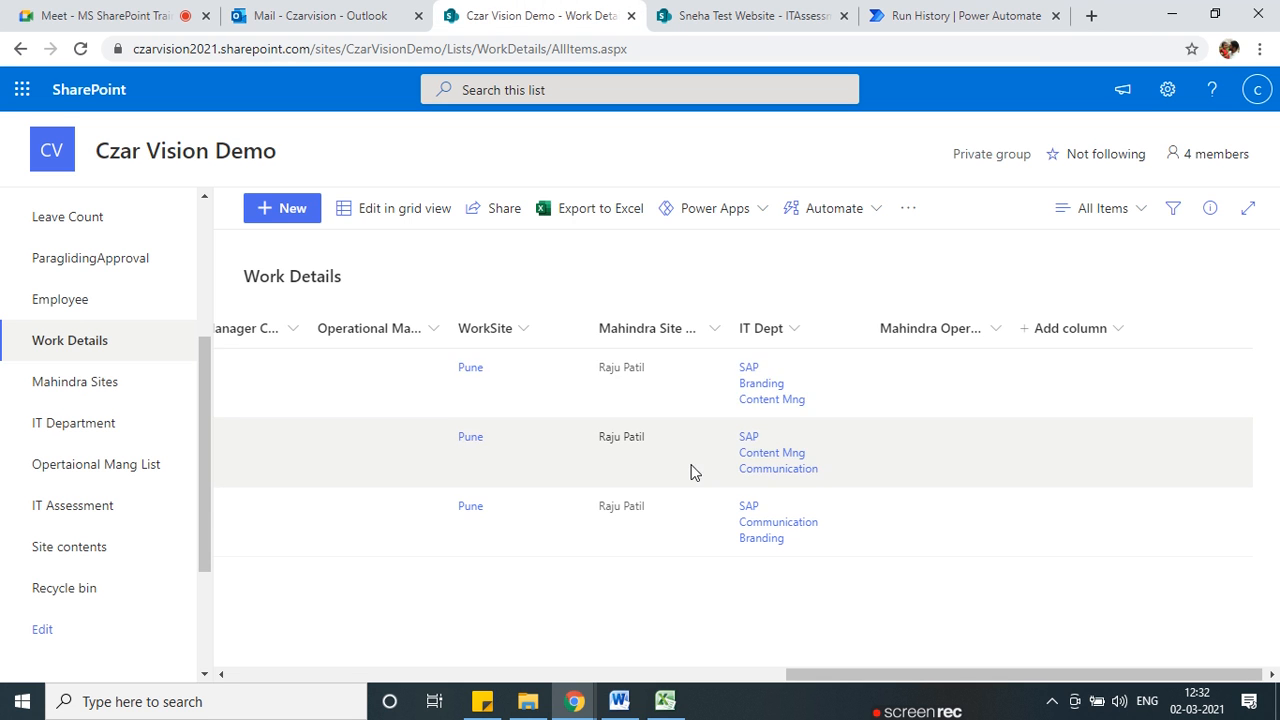
left_click(783, 14)
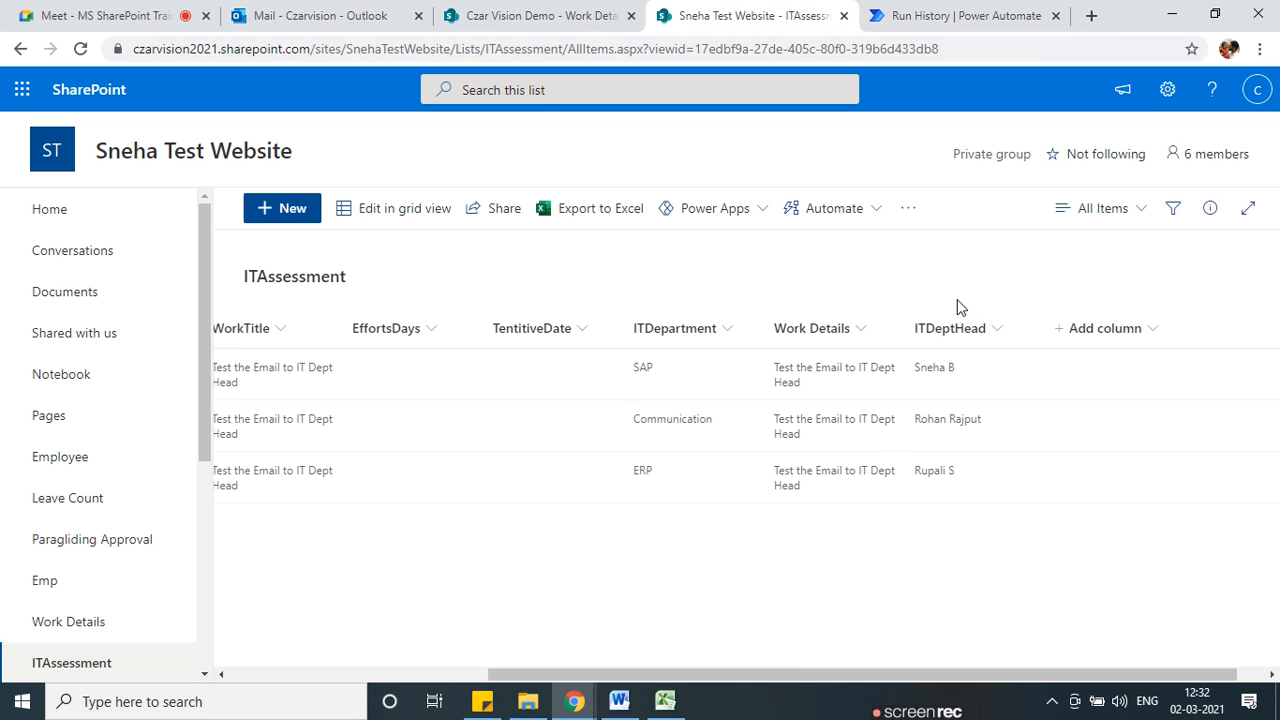
left_click_drag(829, 675, 995, 652)
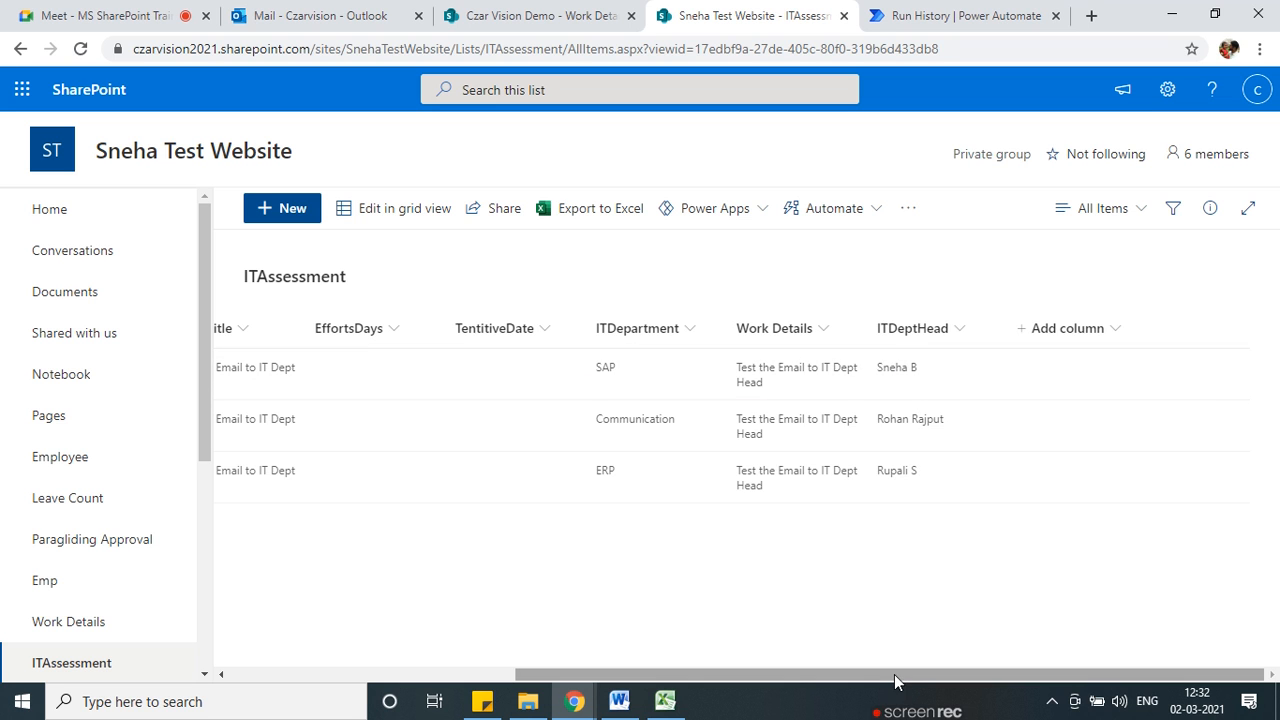
left_click_drag(895, 675, 866, 683)
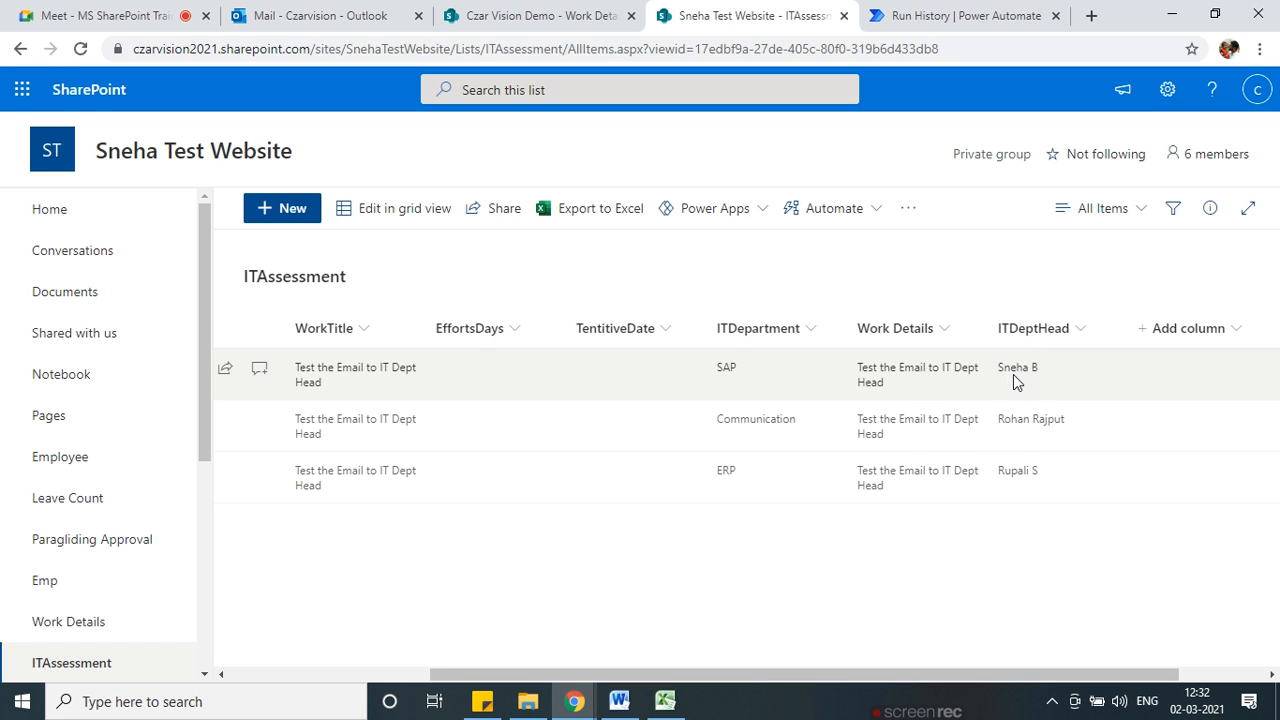
left_click_drag(835, 672, 547, 652)
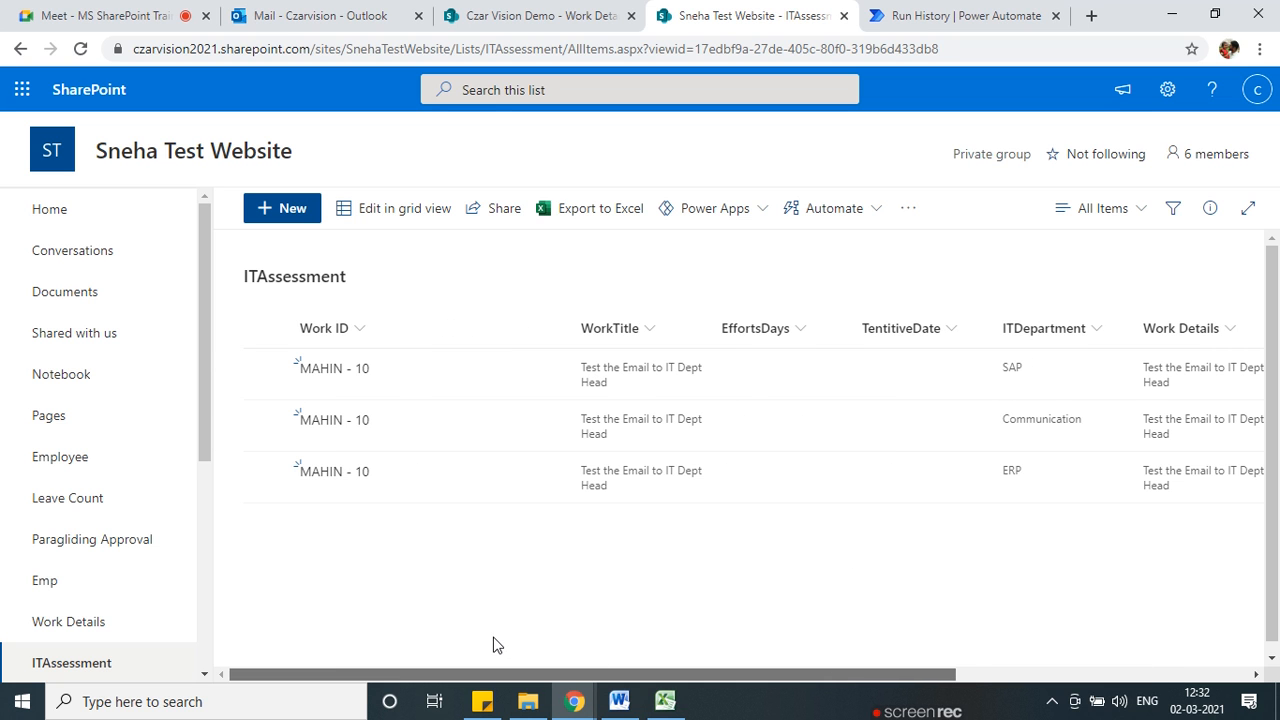
Review the Condition's If yes and If no branches in the Power Automate run and collapse the Condition.
left_click(935, 13)
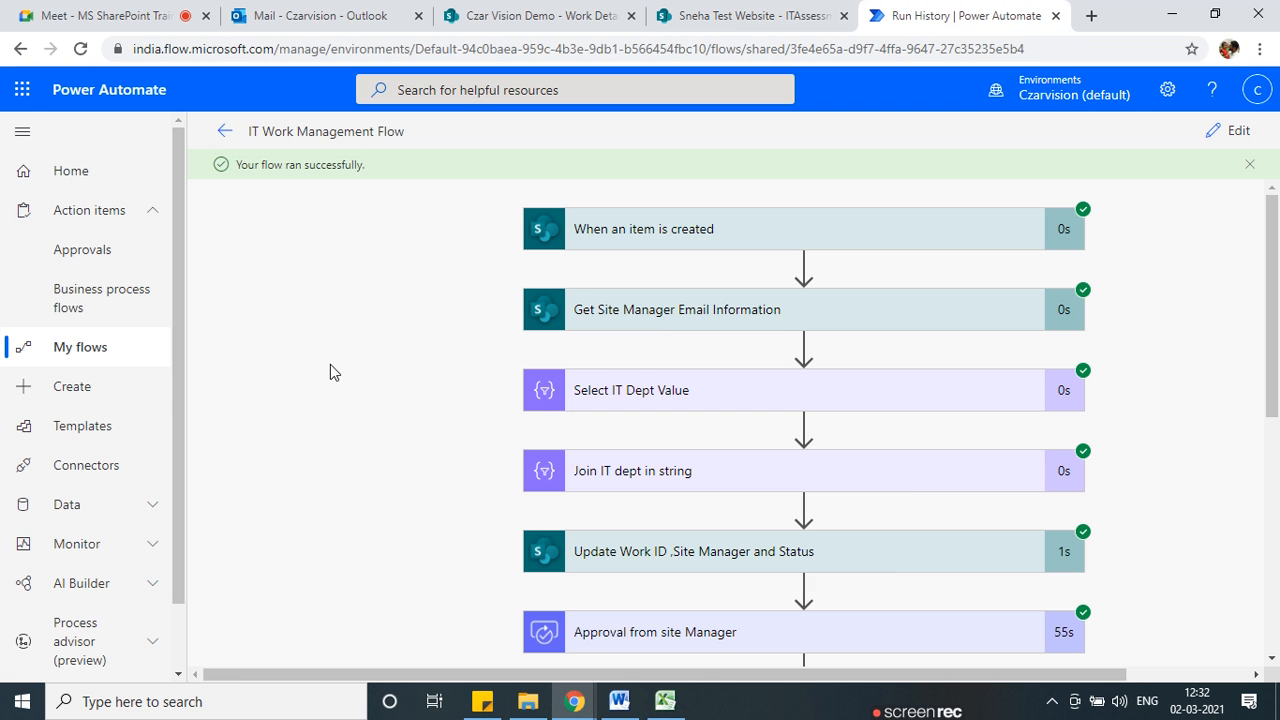
scroll(949, 357, "down", 5)
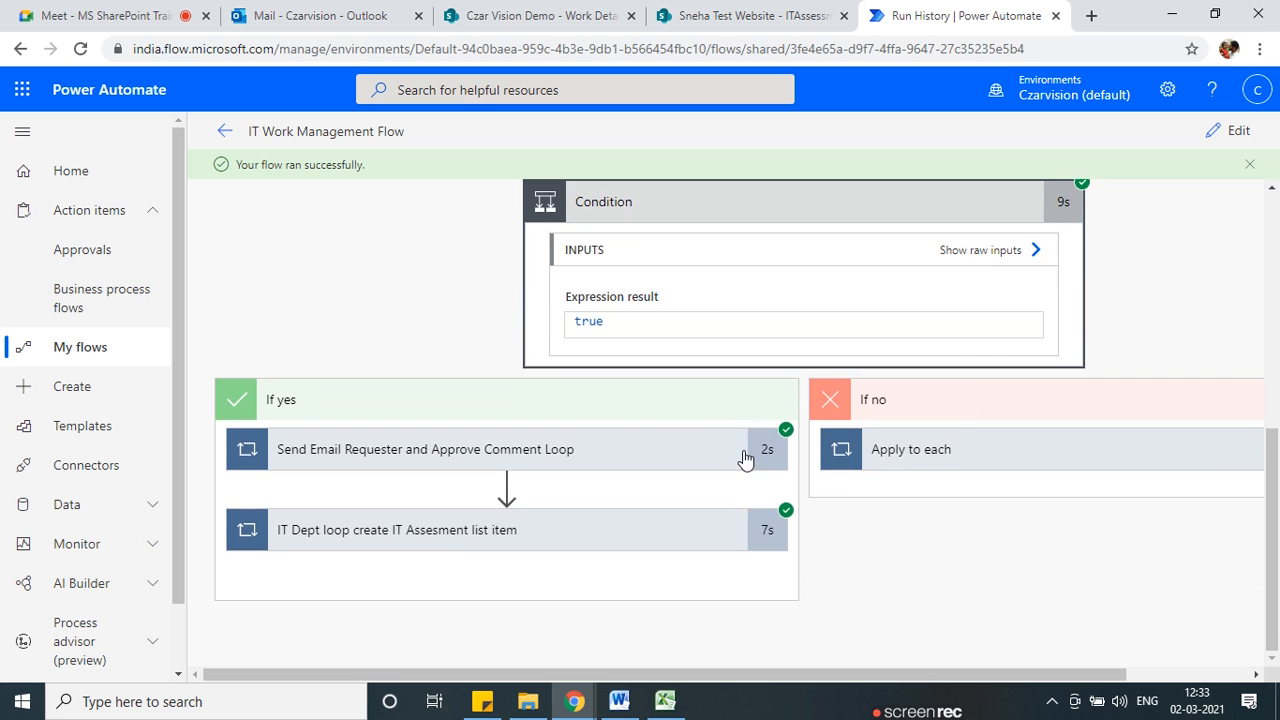
scroll(694, 451, "up", 2)
scroll(800, 406, "up", 2)
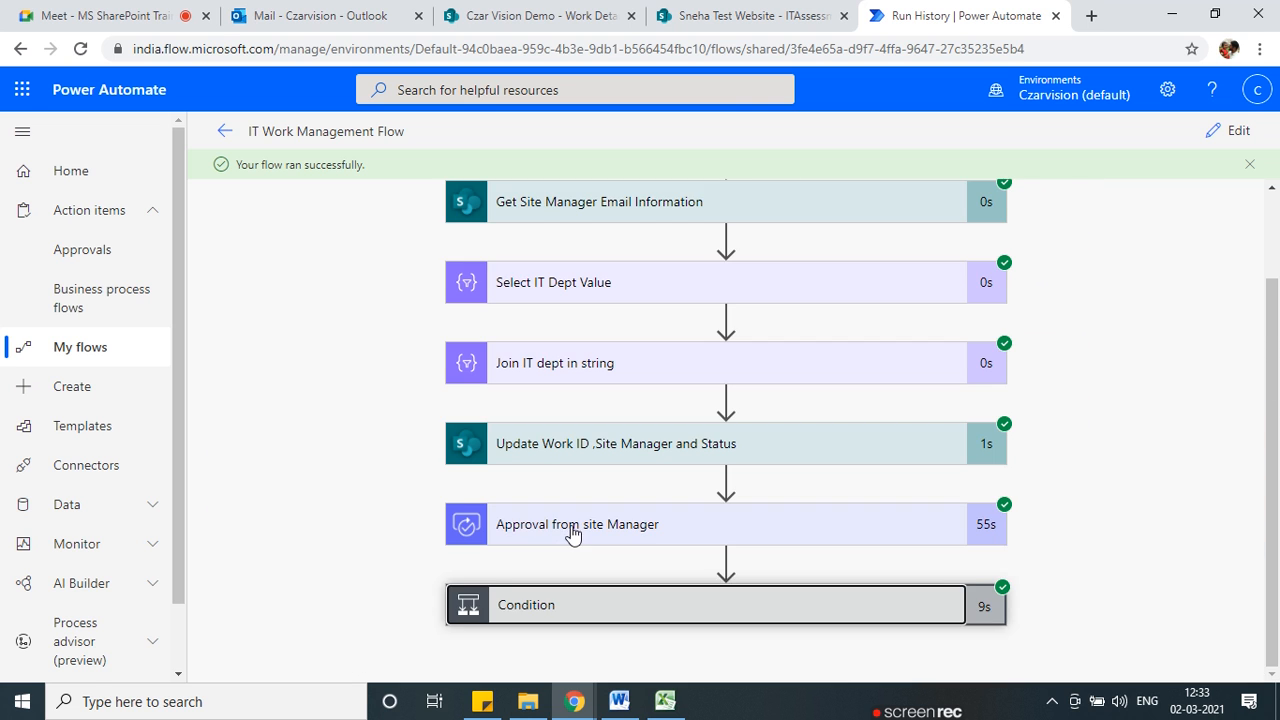
Look over the ITAssessment list in SharePoint and the Work ID, tentative date and efforts table in the Word document.
scroll(588, 502, "up", 1)
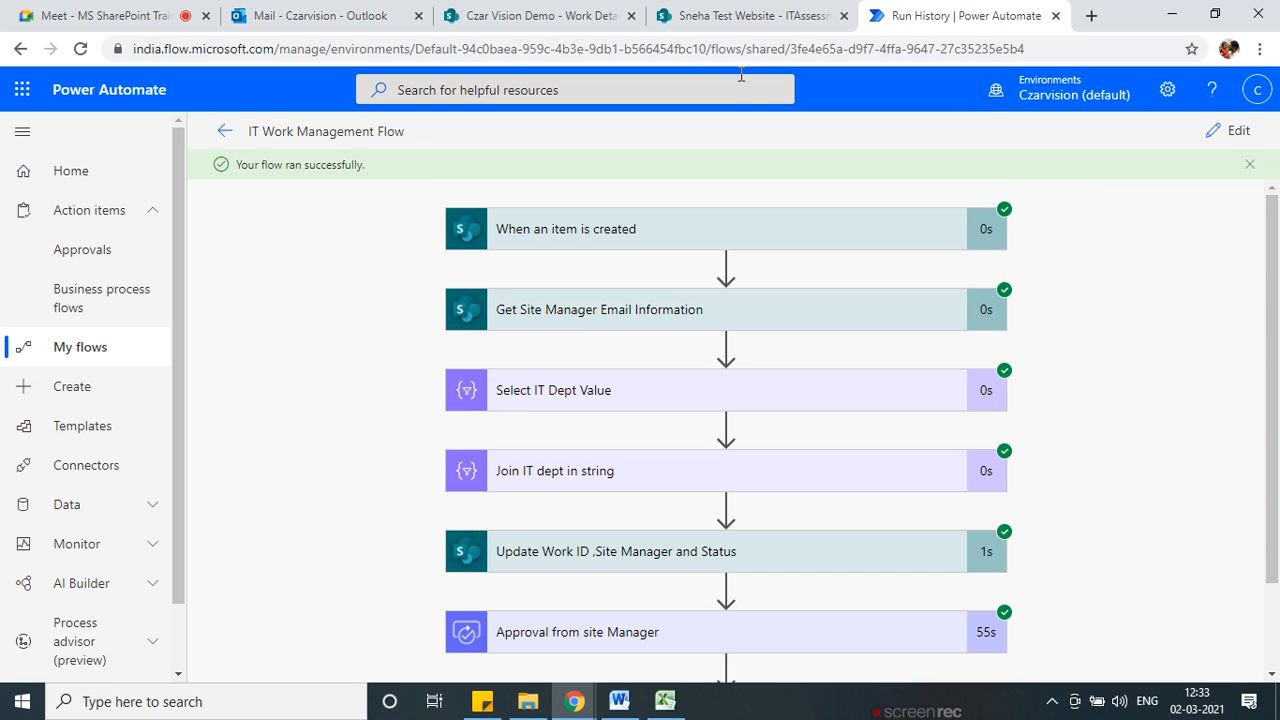
left_click(750, 16)
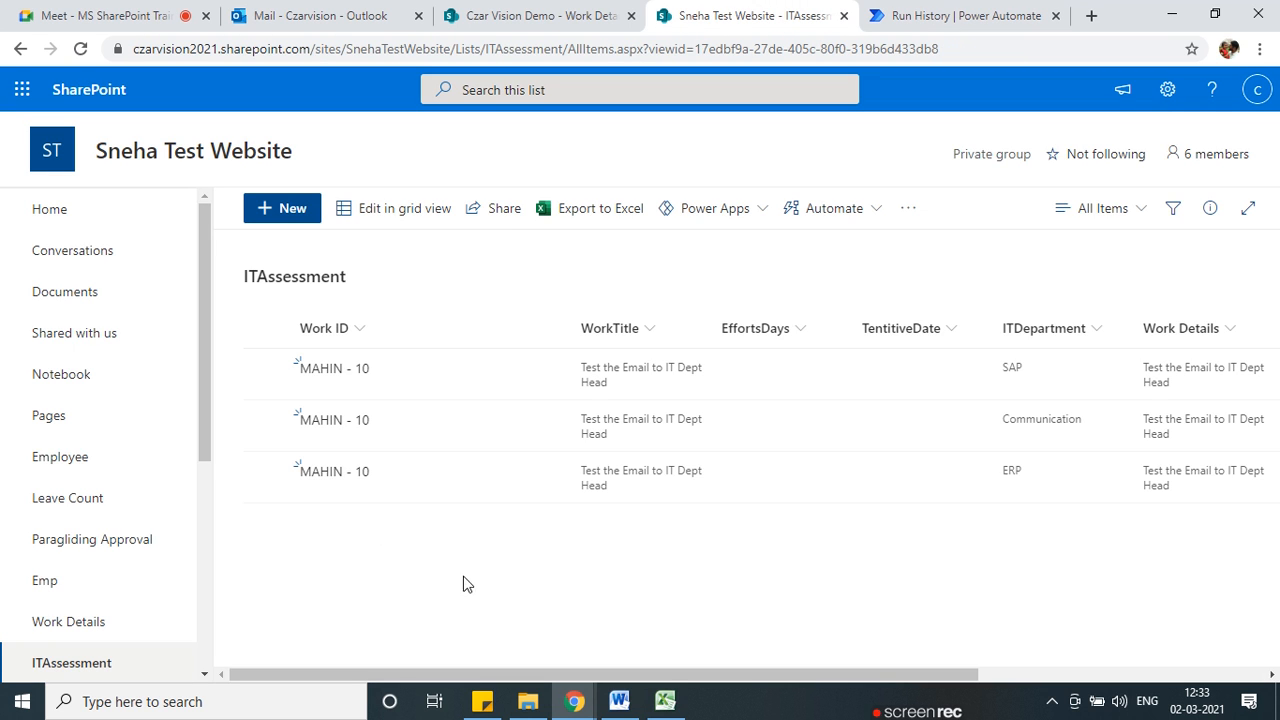
scroll(194, 543, "down", 4)
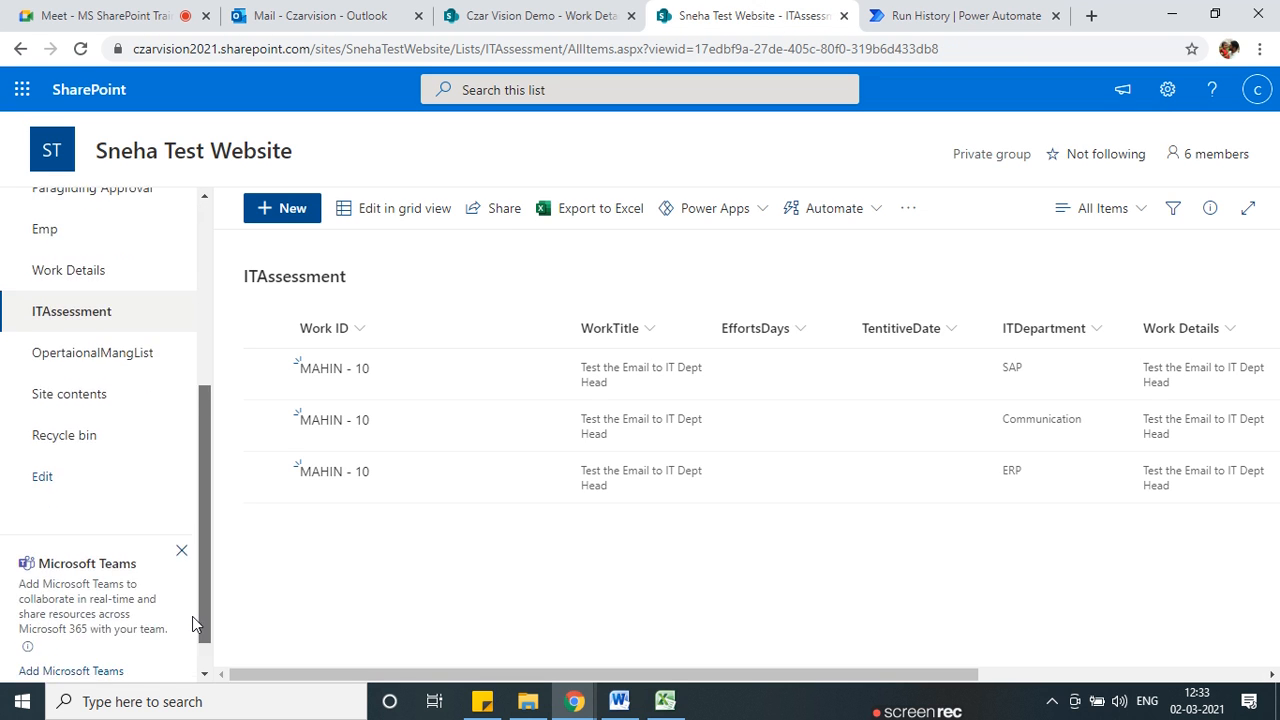
scroll(192, 616, "down", 1)
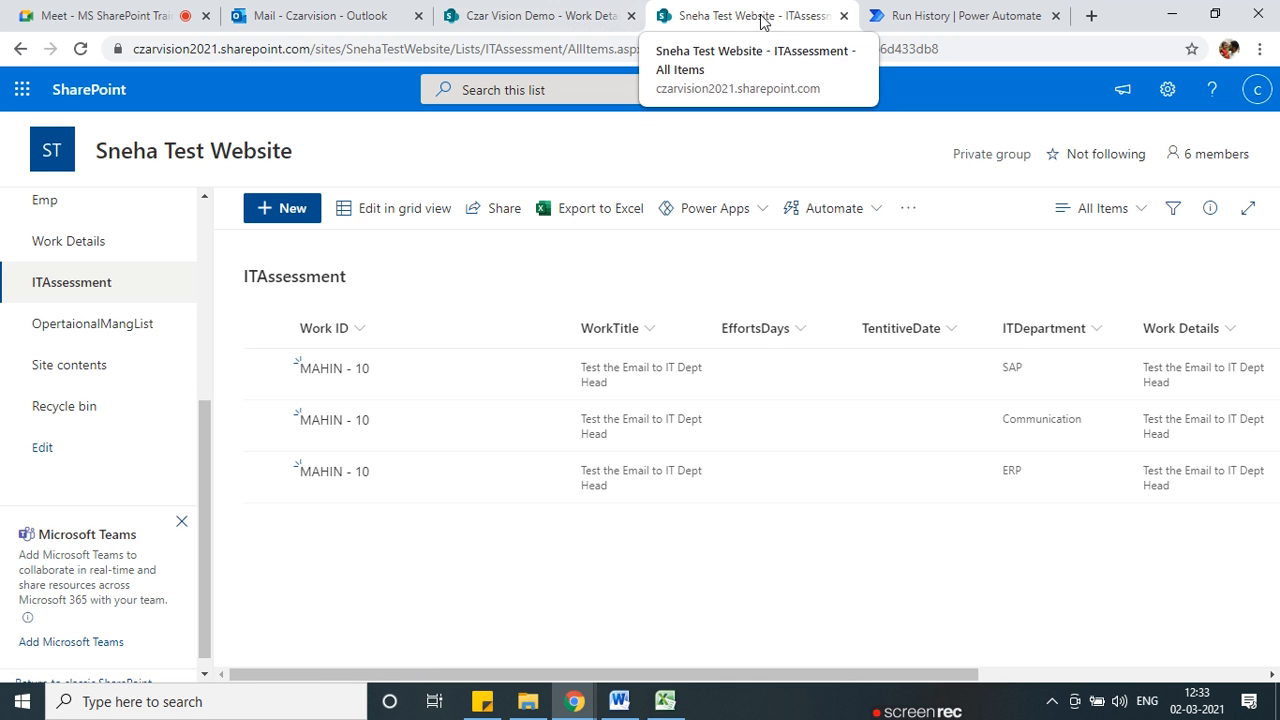
left_click(615, 712)
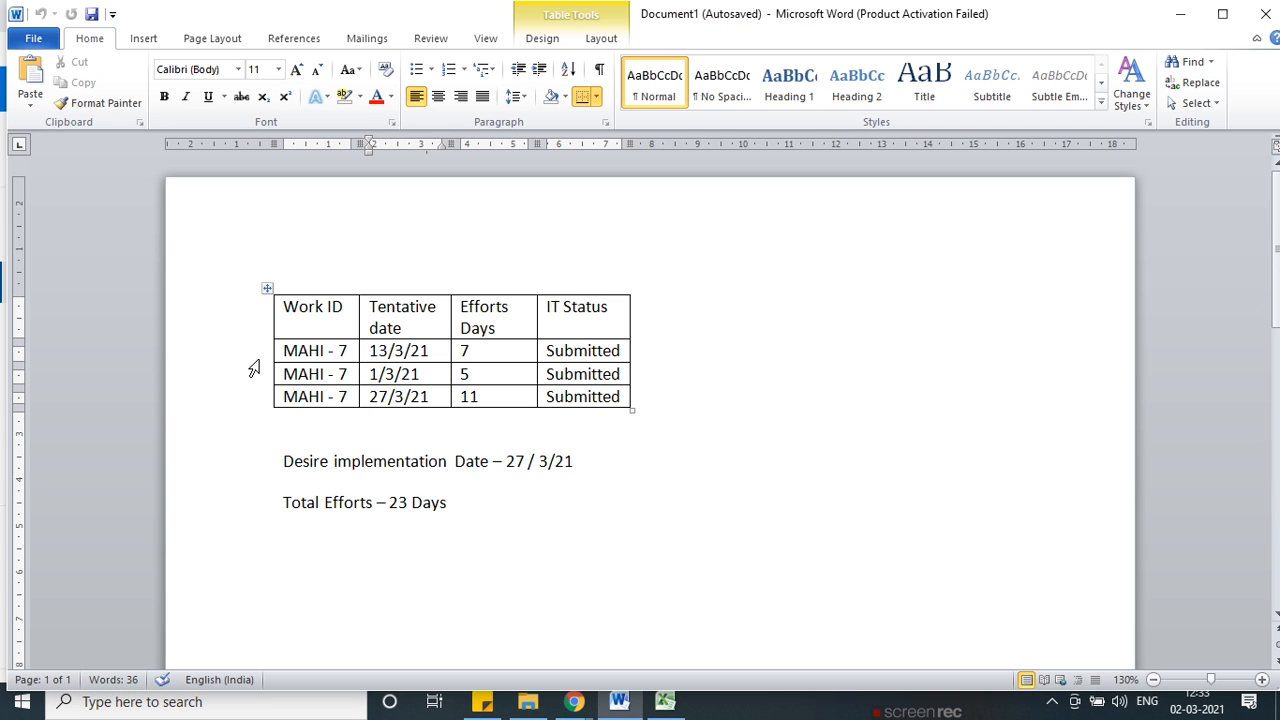
left_click(1178, 13)
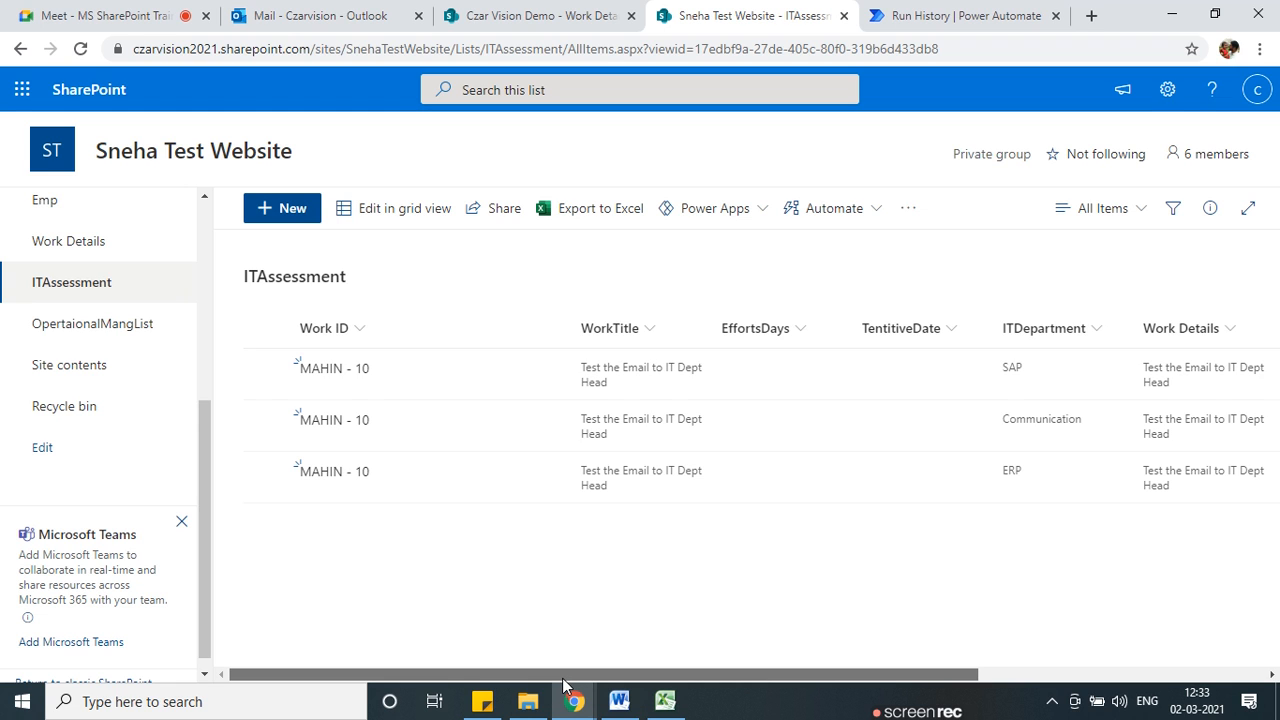
Create a new list named FlowExecutionLog from the Sneha Test Website's site contents, shown in site navigation.
left_click(90, 378)
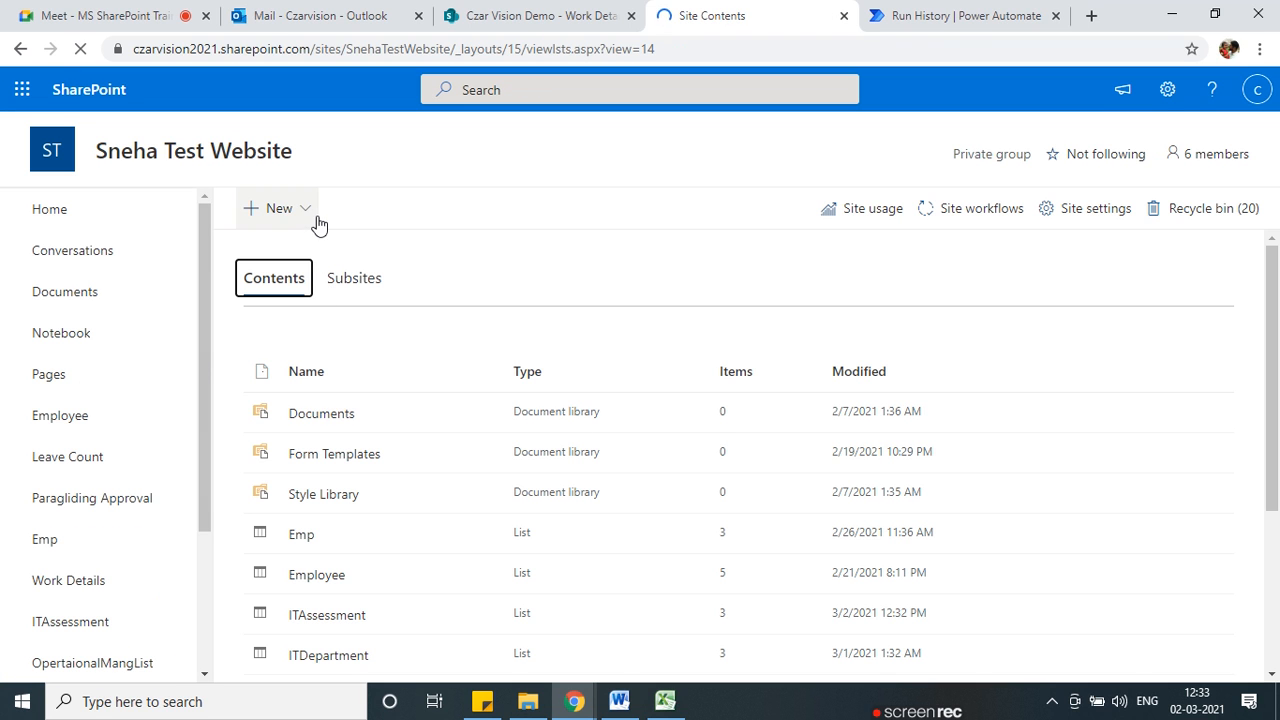
left_click(312, 210)
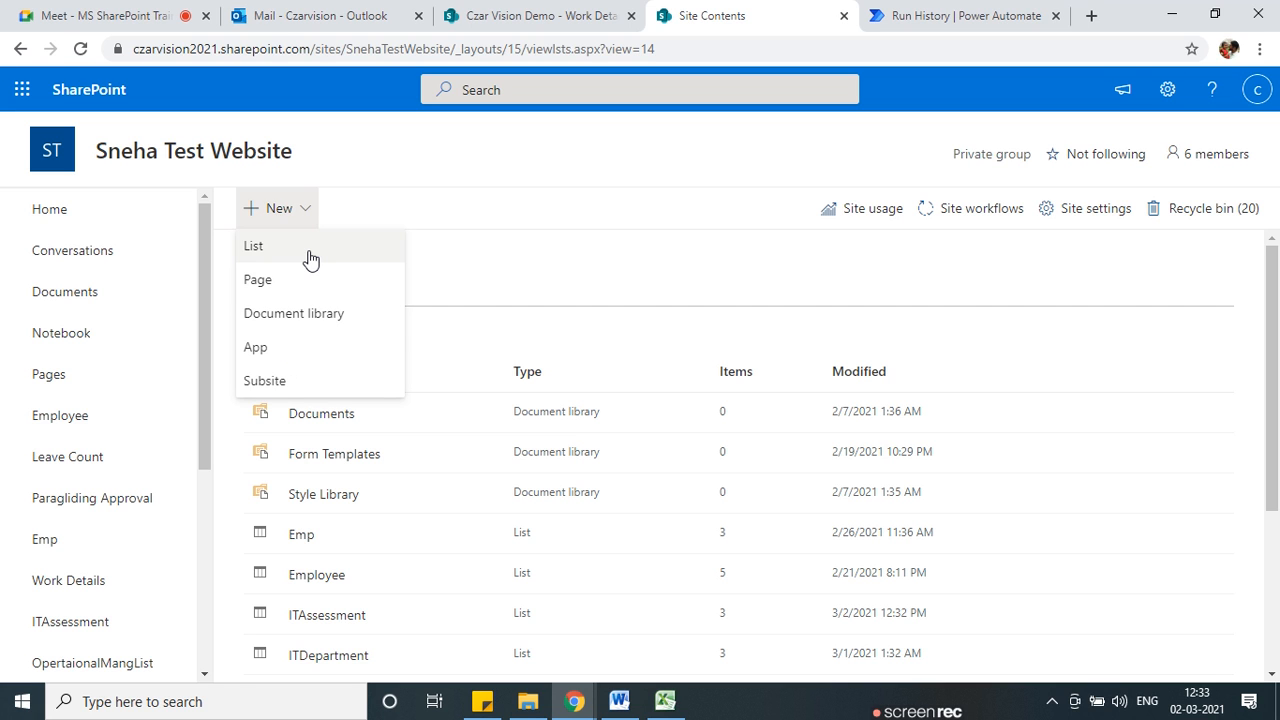
left_click(310, 258)
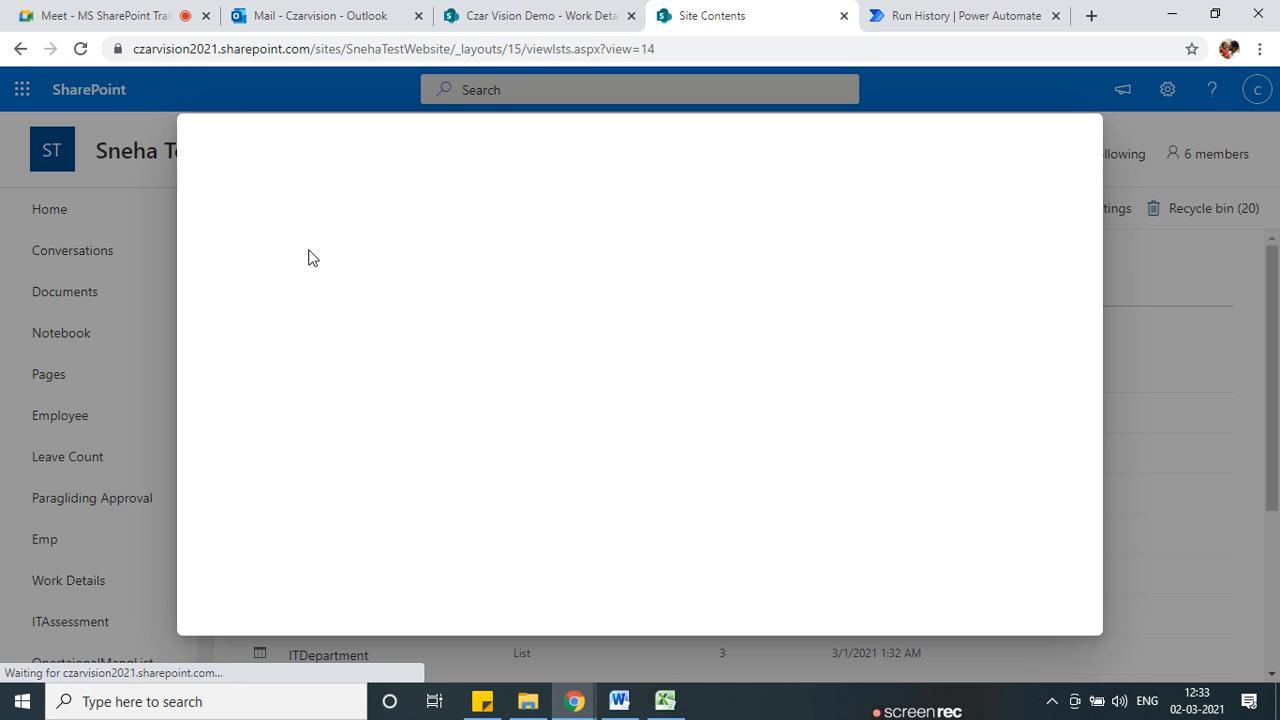
left_click(296, 274)
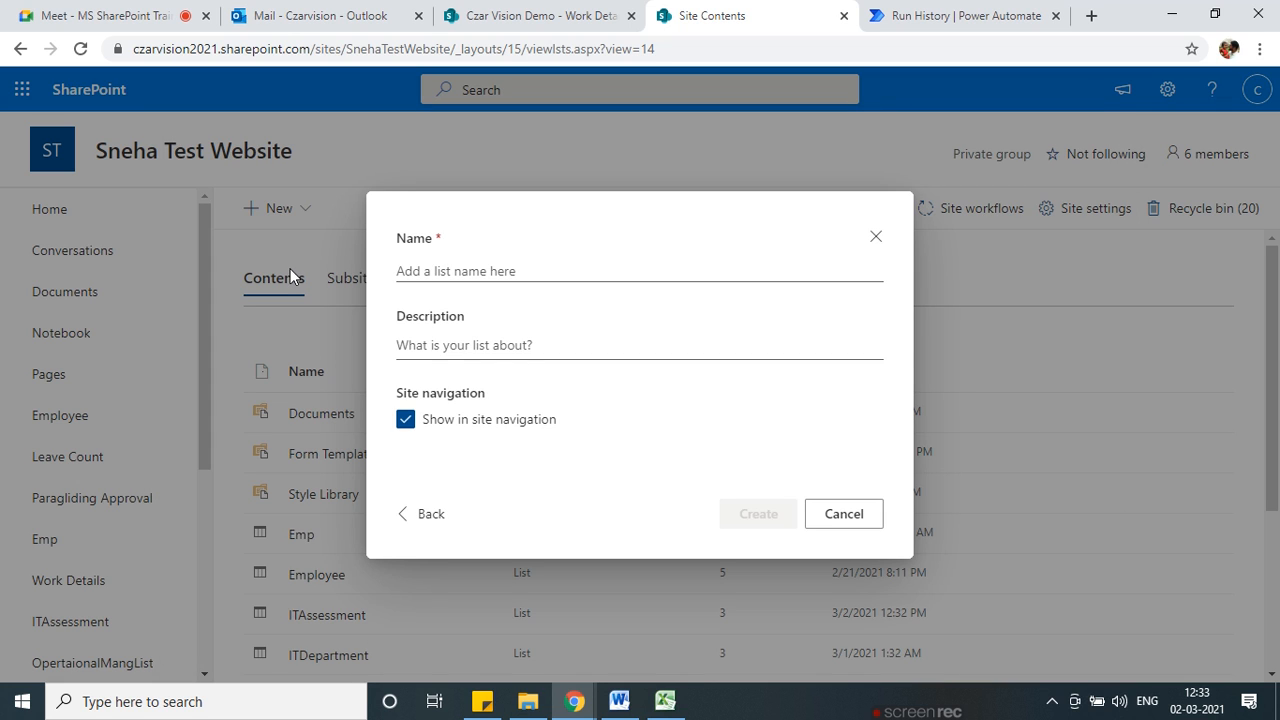
left_click(591, 272)
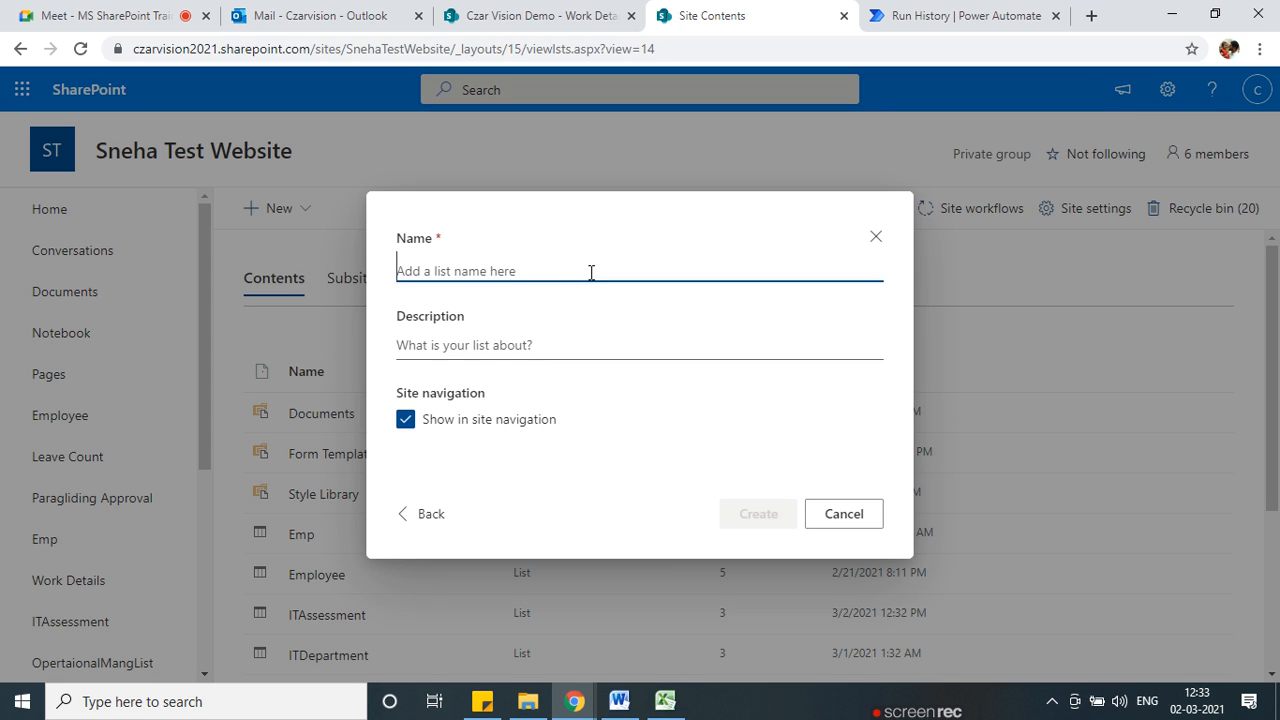
type("FL")
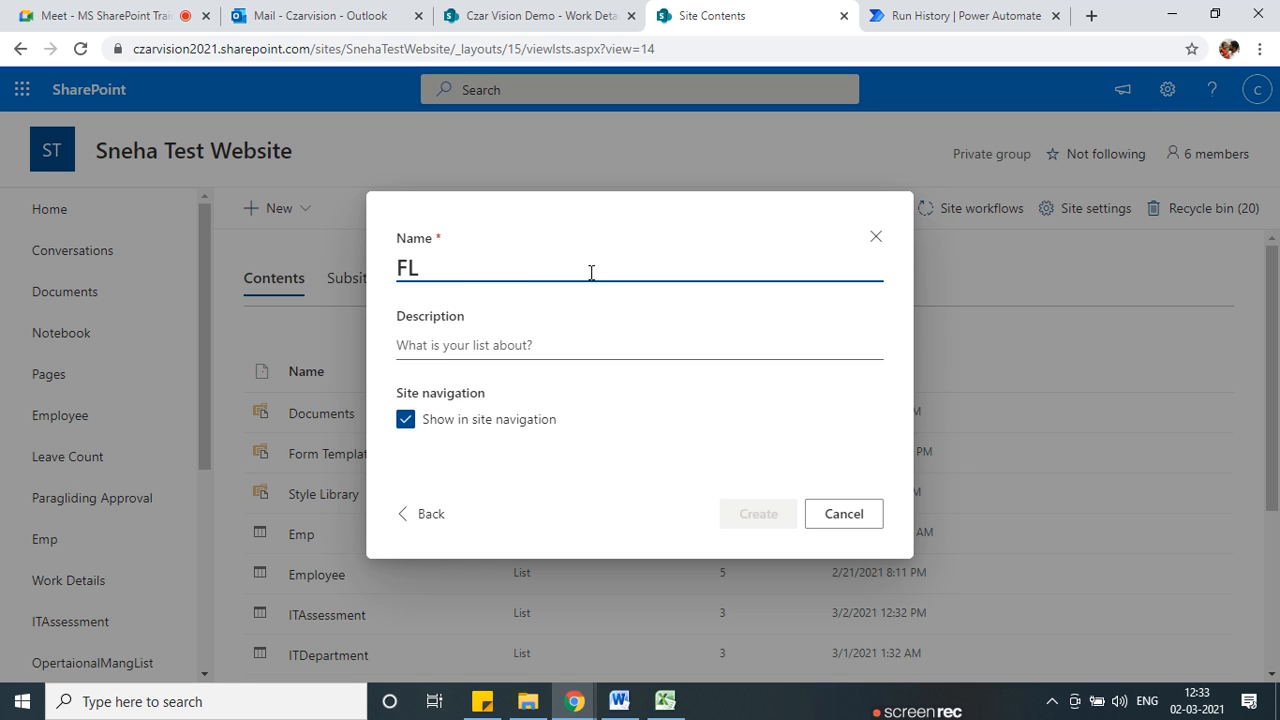
type("ow wE")
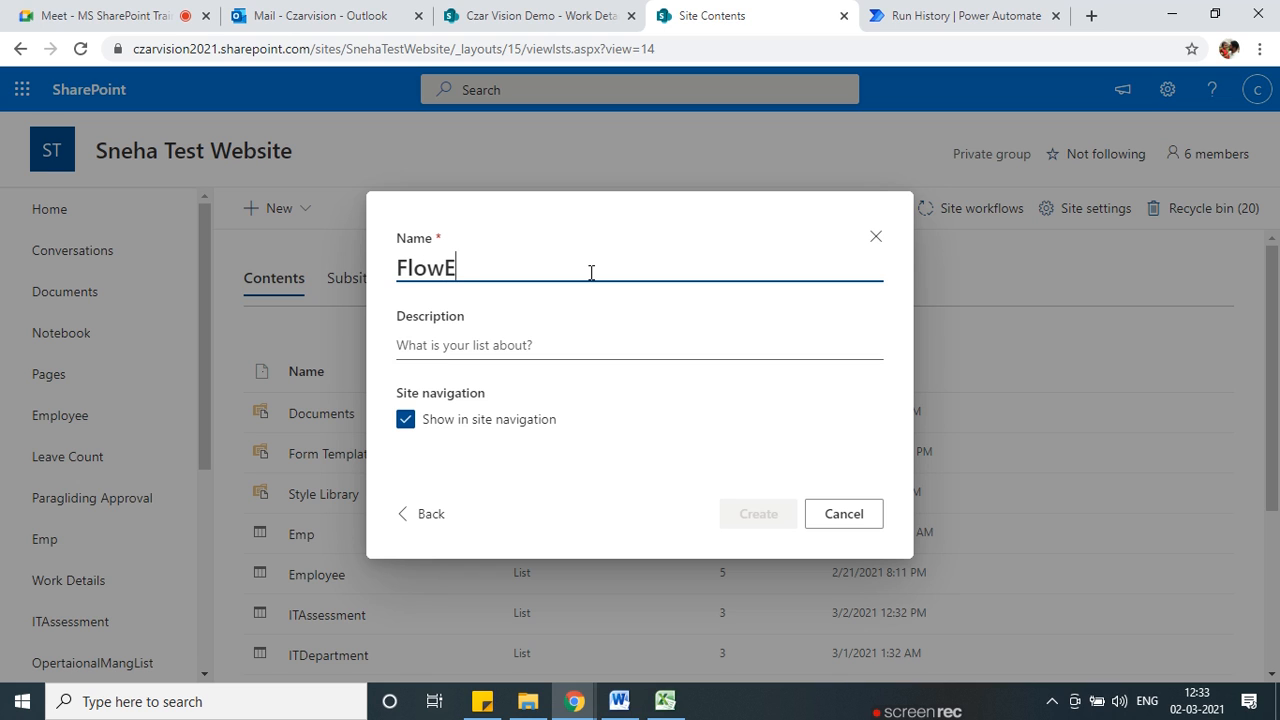
type("xecution")
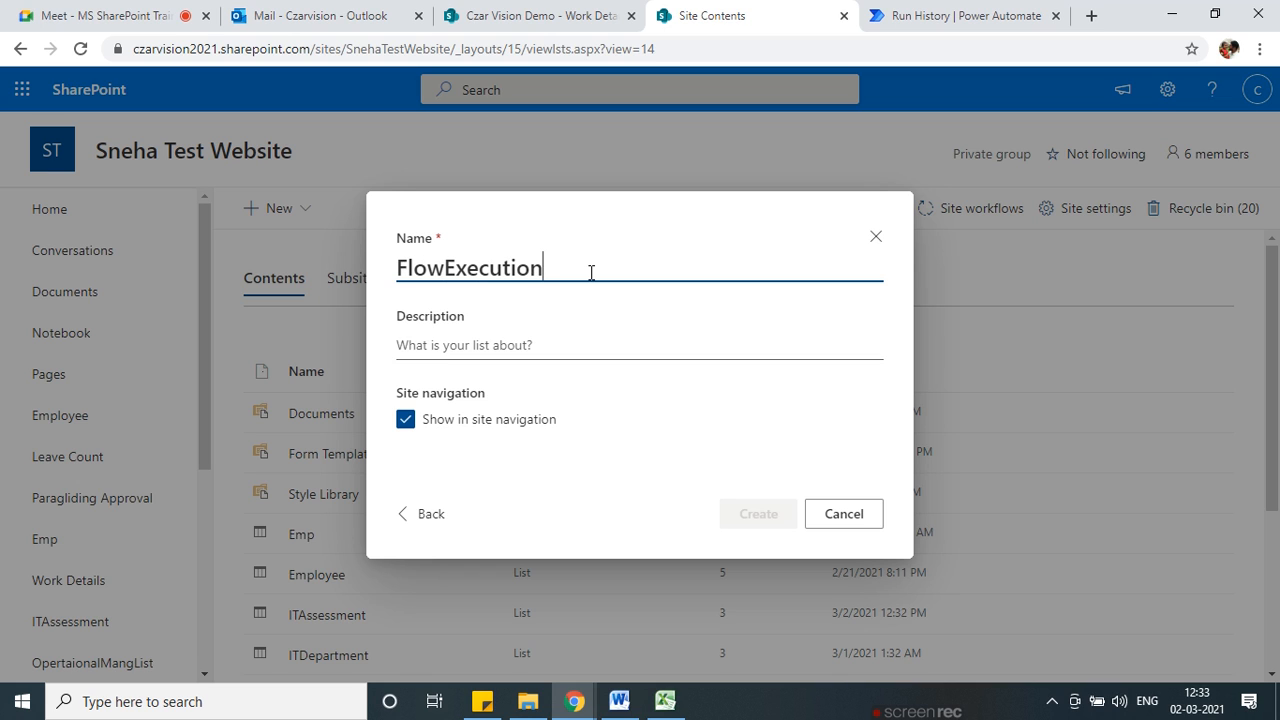
type("Log")
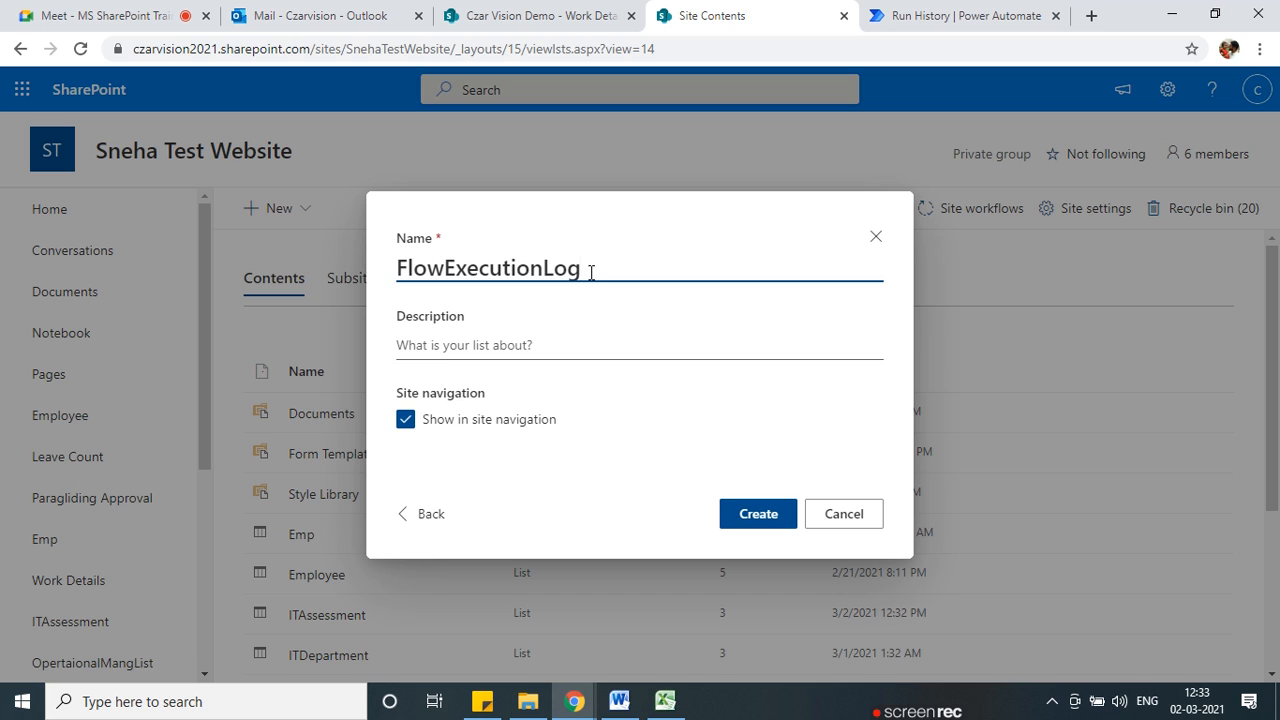
left_click(779, 528)
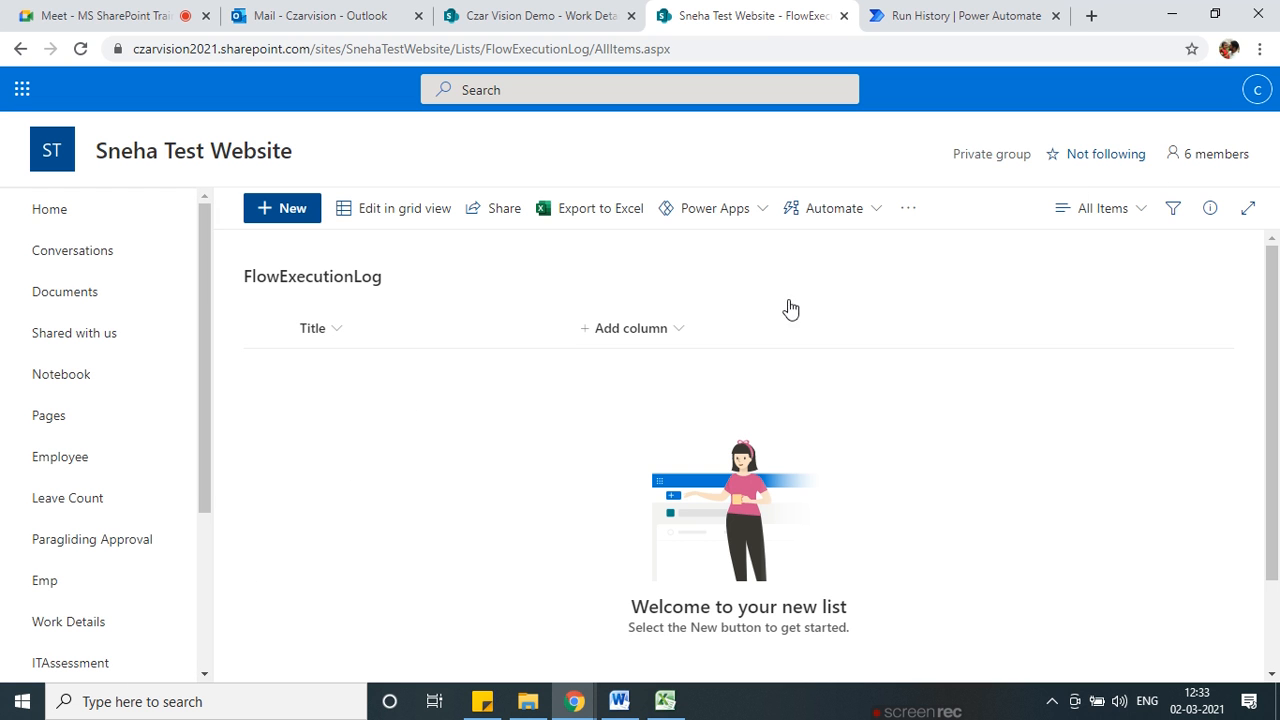
left_click(525, 8)
left_click(780, 12)
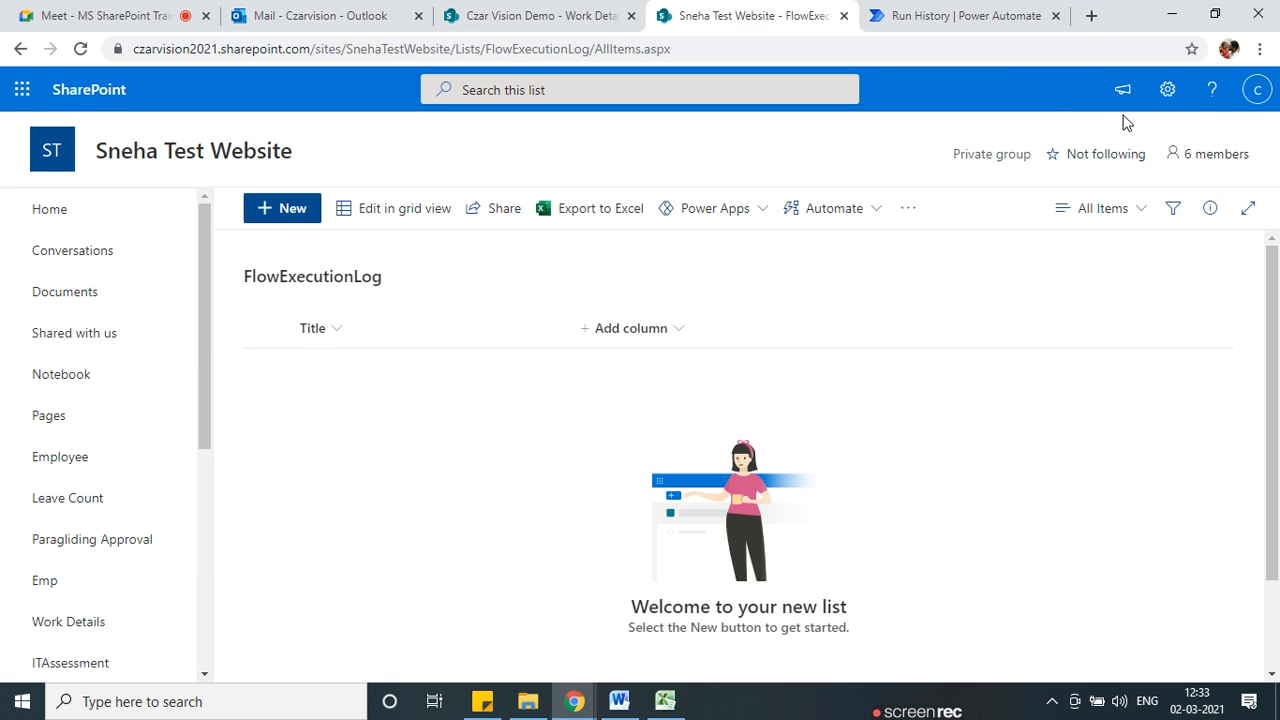
left_click(1168, 91)
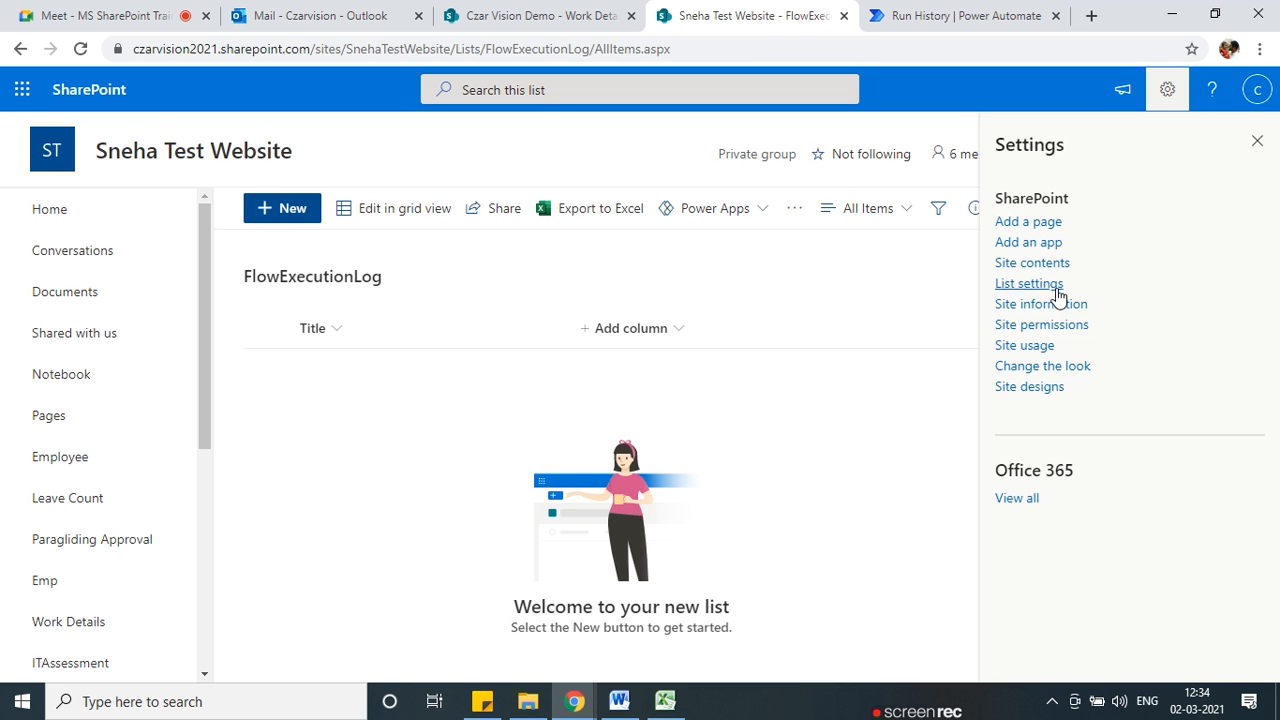
left_click(1034, 264)
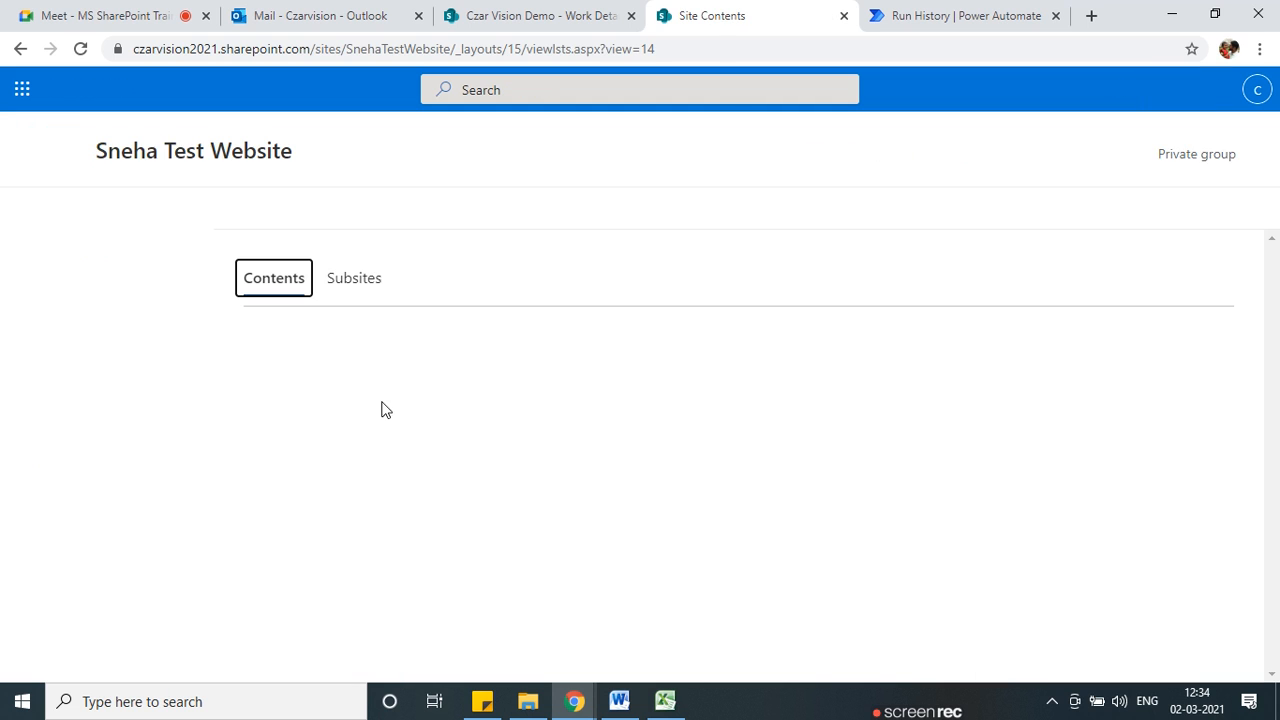
left_click(18, 49)
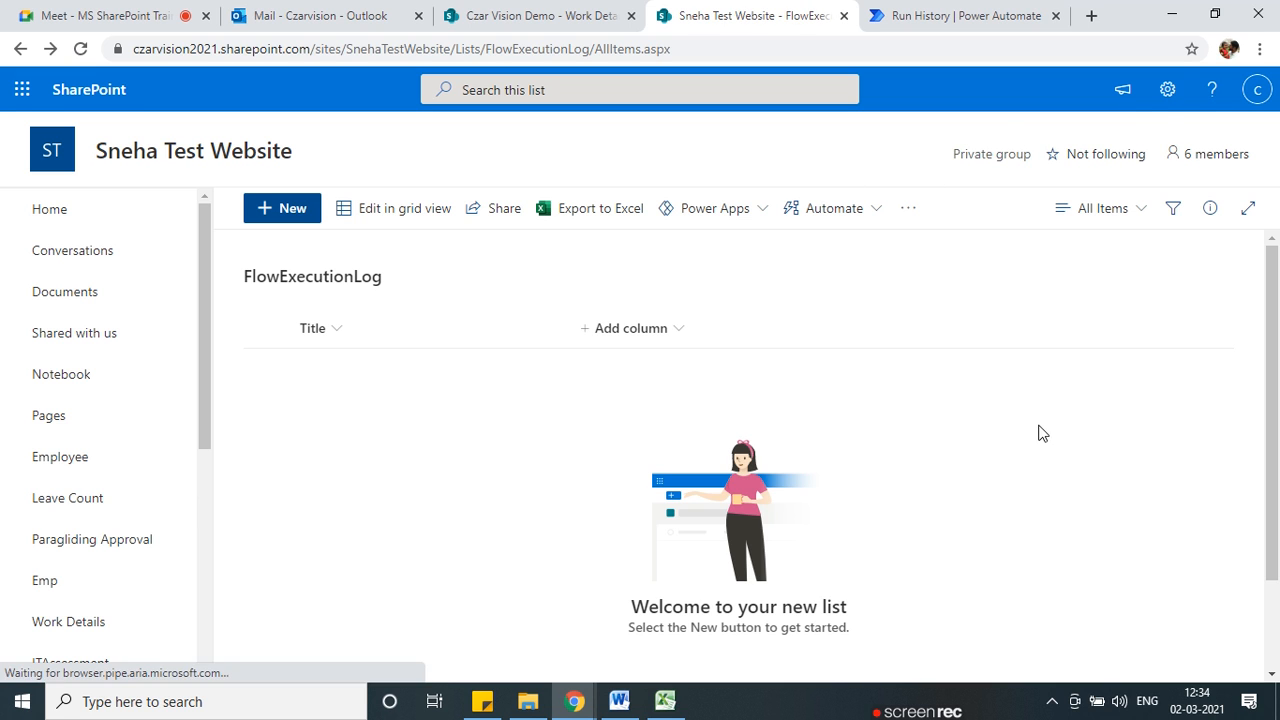
Rename the FlowExecutionLog list's Title column to Work ID in the list settings and save it.
left_click(1167, 92)
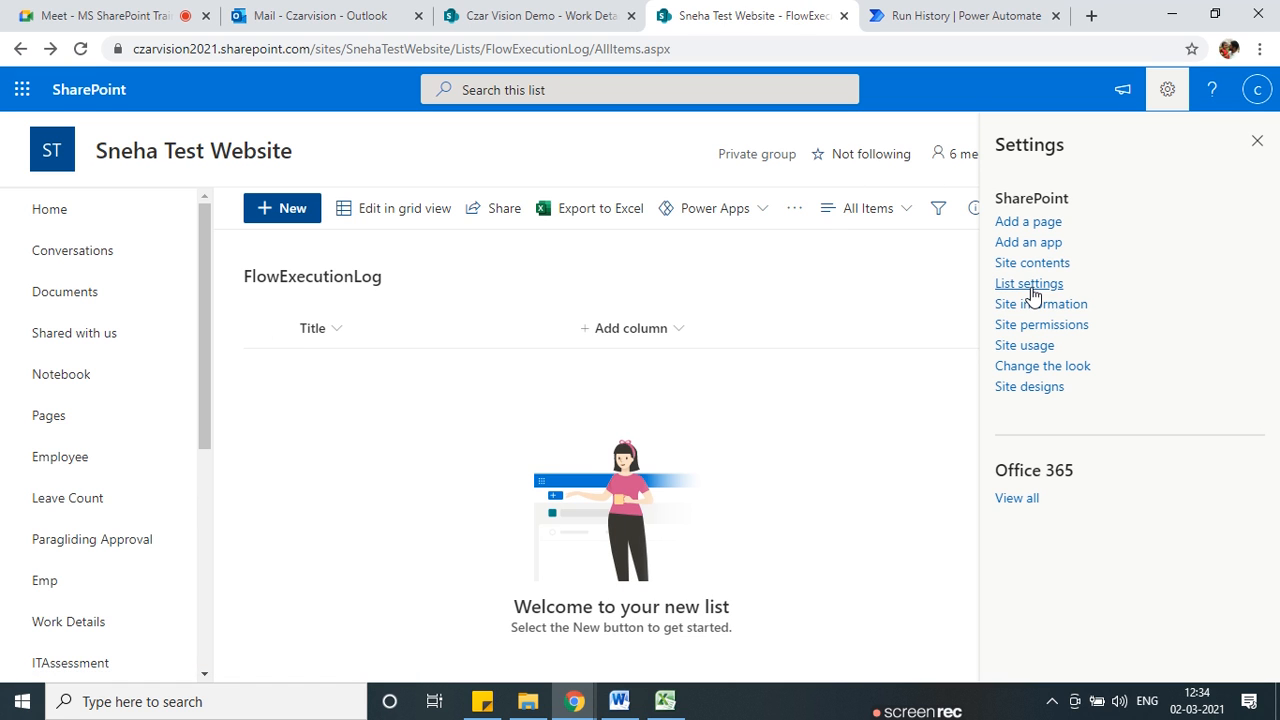
left_click(1030, 285)
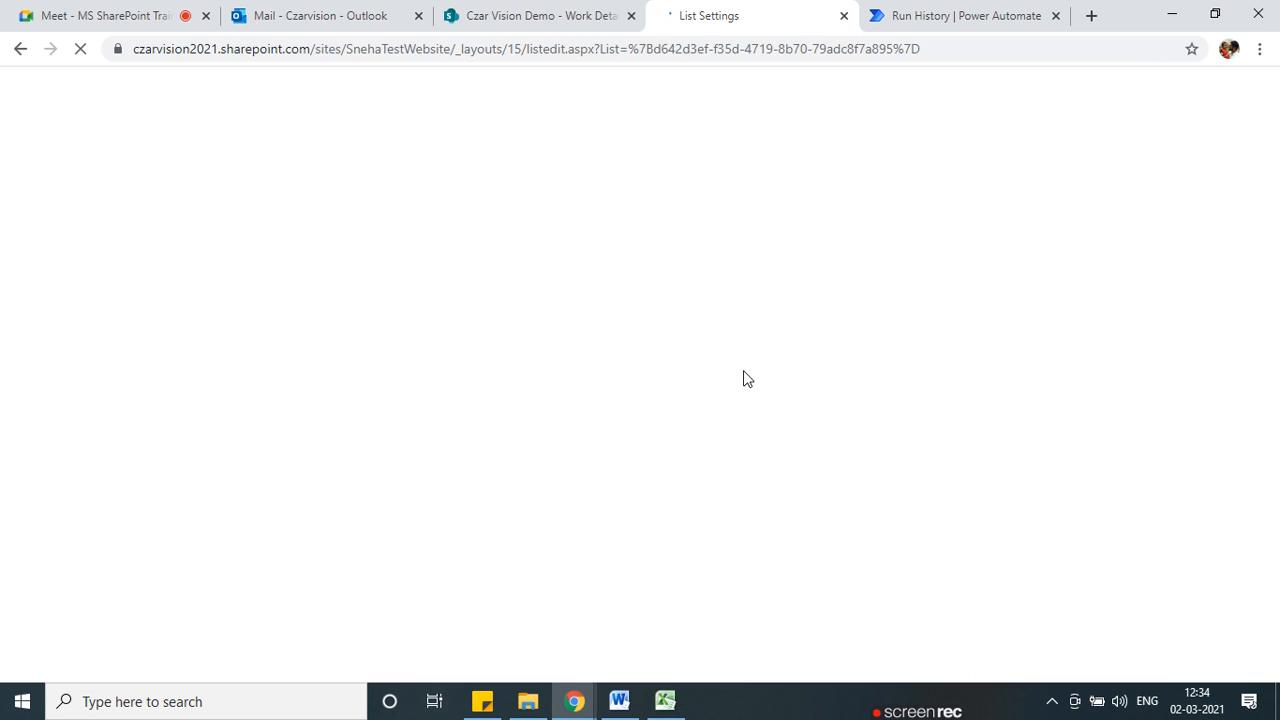
scroll(223, 491, "down", 3)
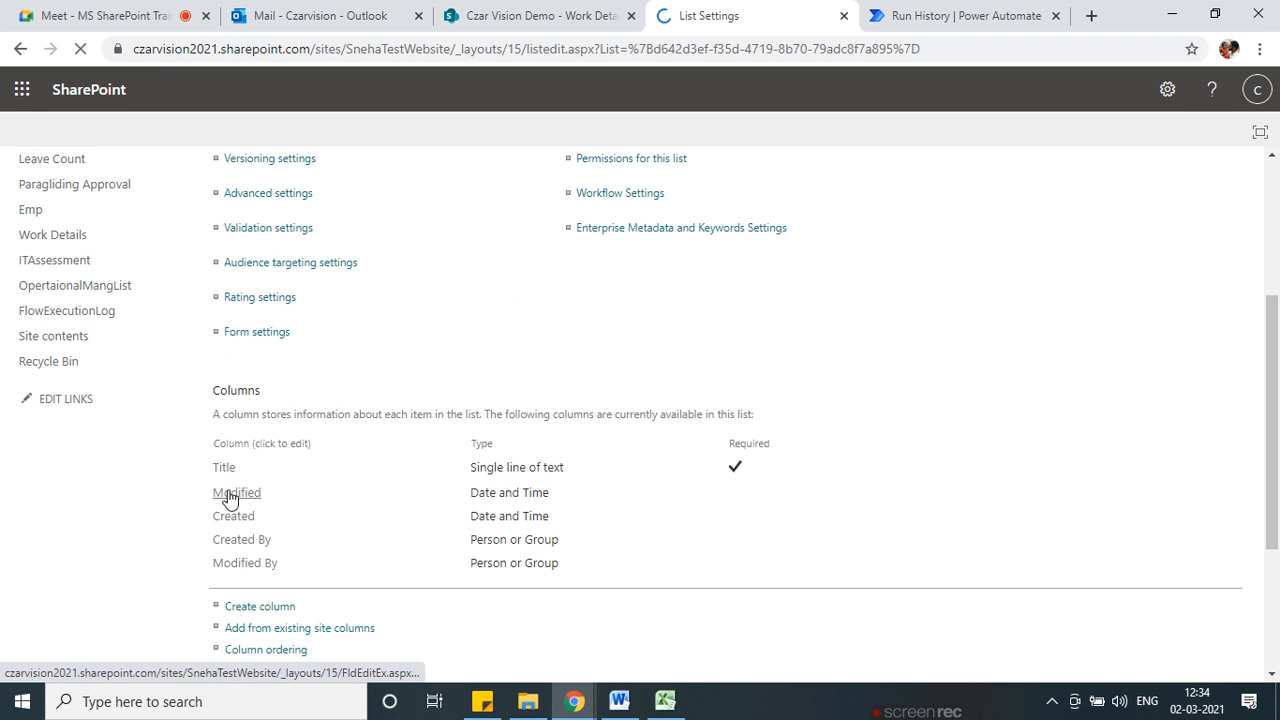
left_click(225, 470)
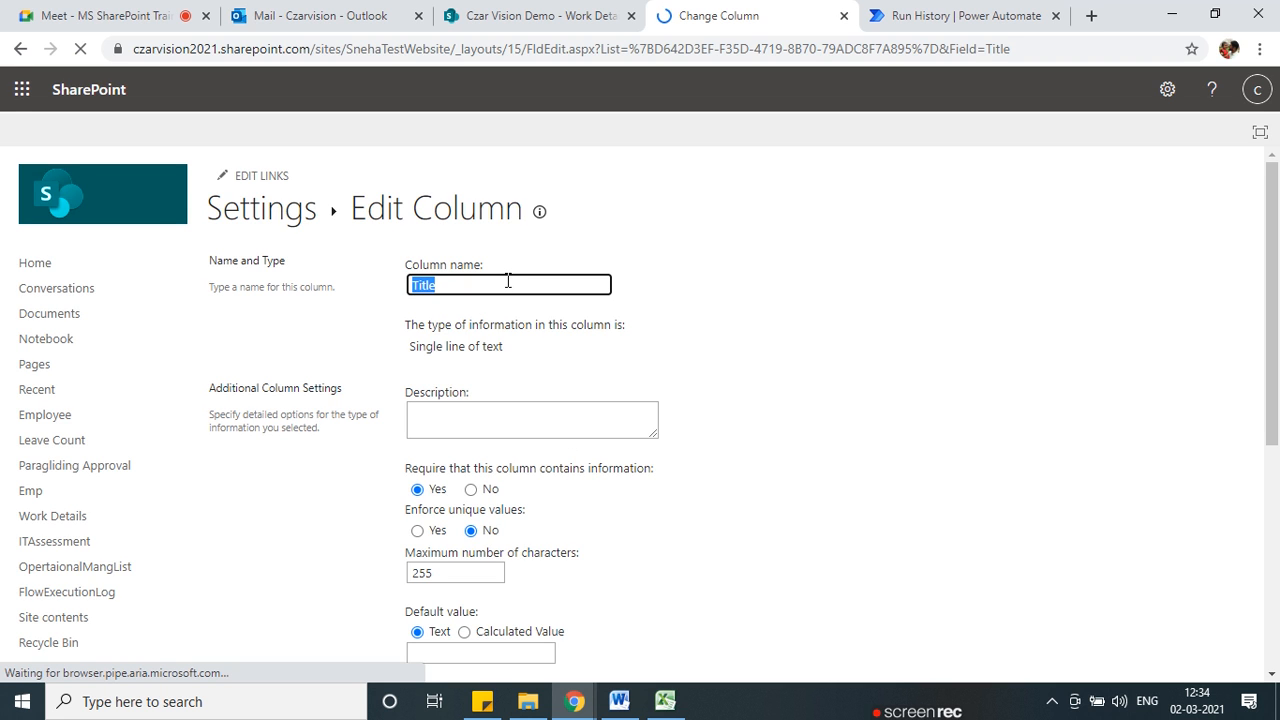
key("BackSpace")
type("Work")
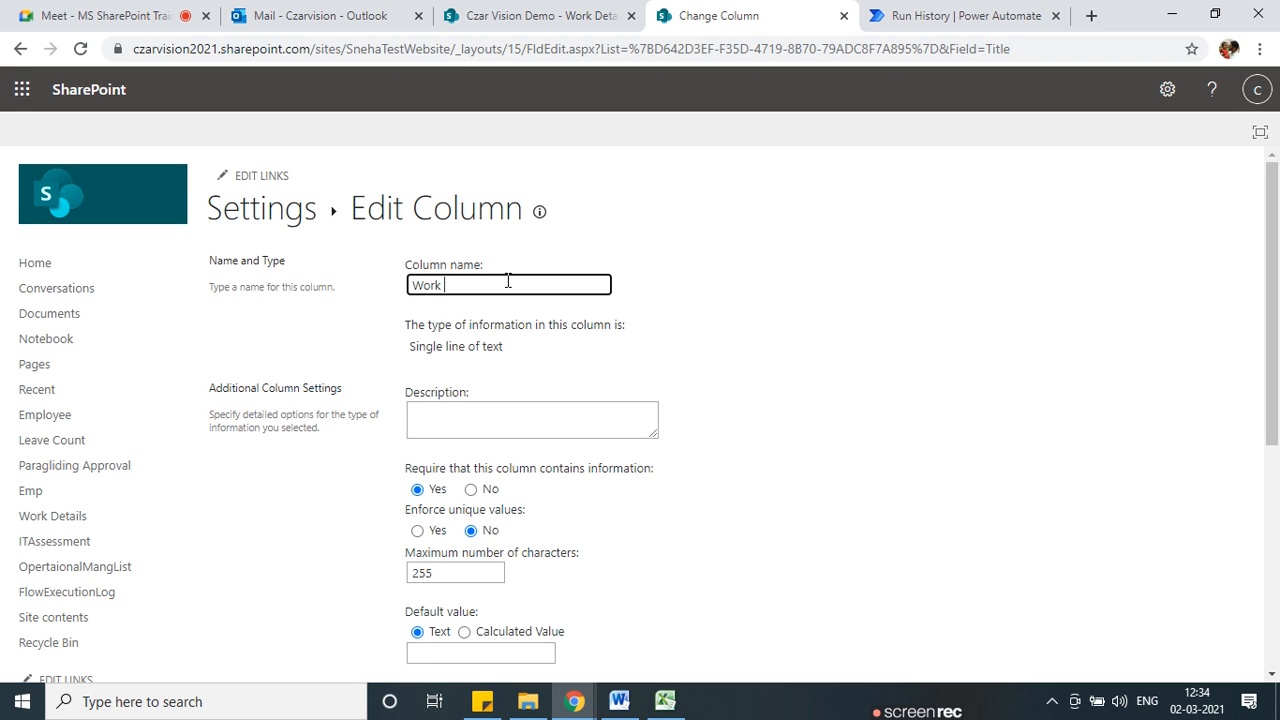
scroll(515, 341, "down", 5)
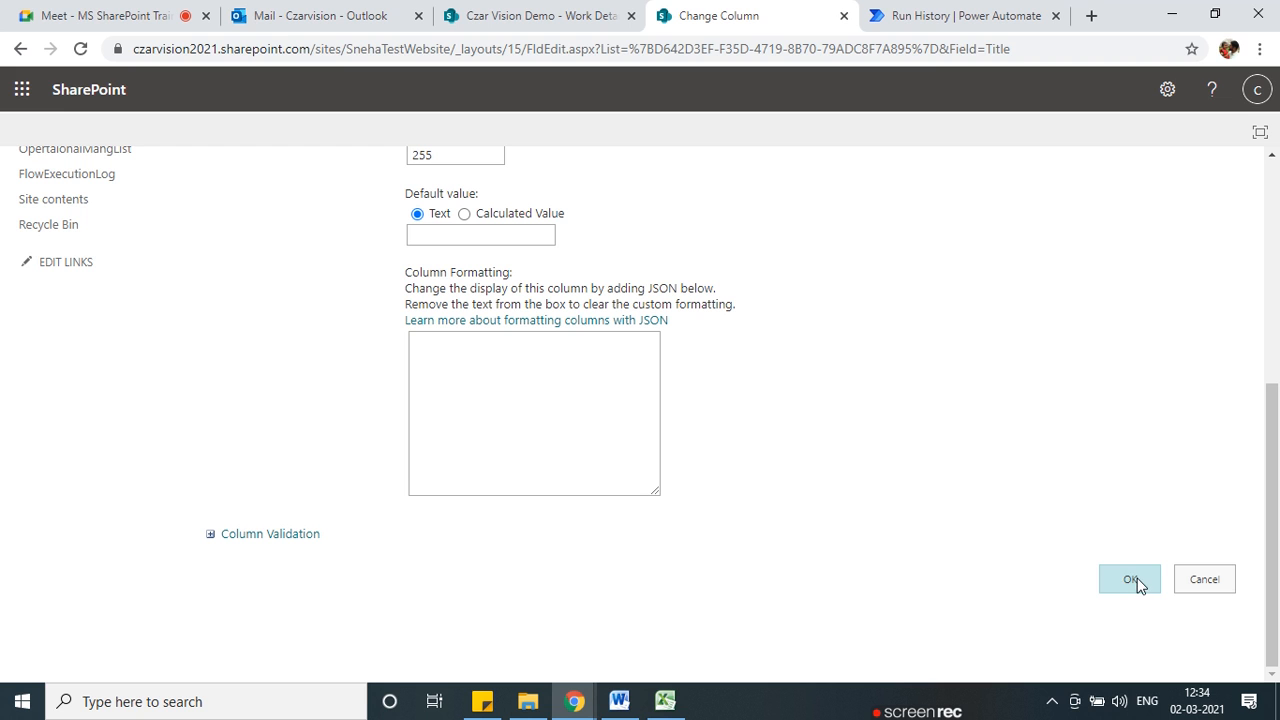
left_click(1131, 581)
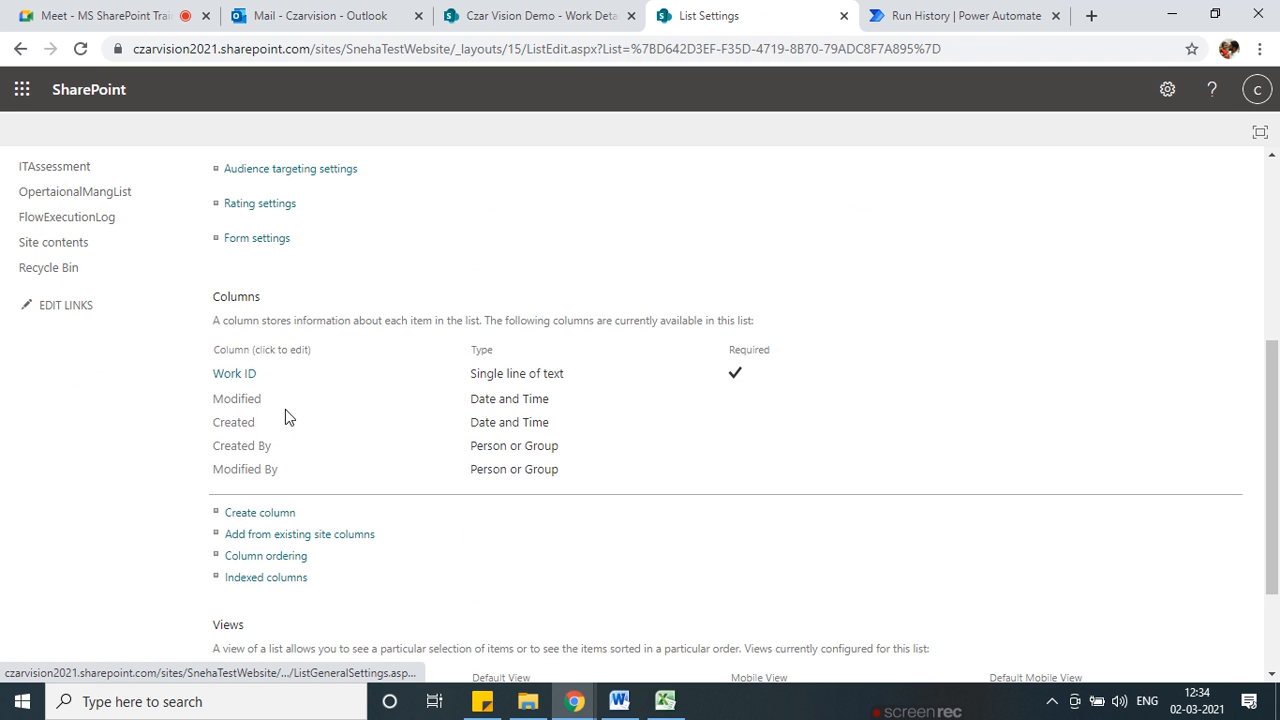
Start a new column in the FlowExecutionLog list and consult the Work Details list's columns on the Czar Vision Demo site.
left_click(248, 514)
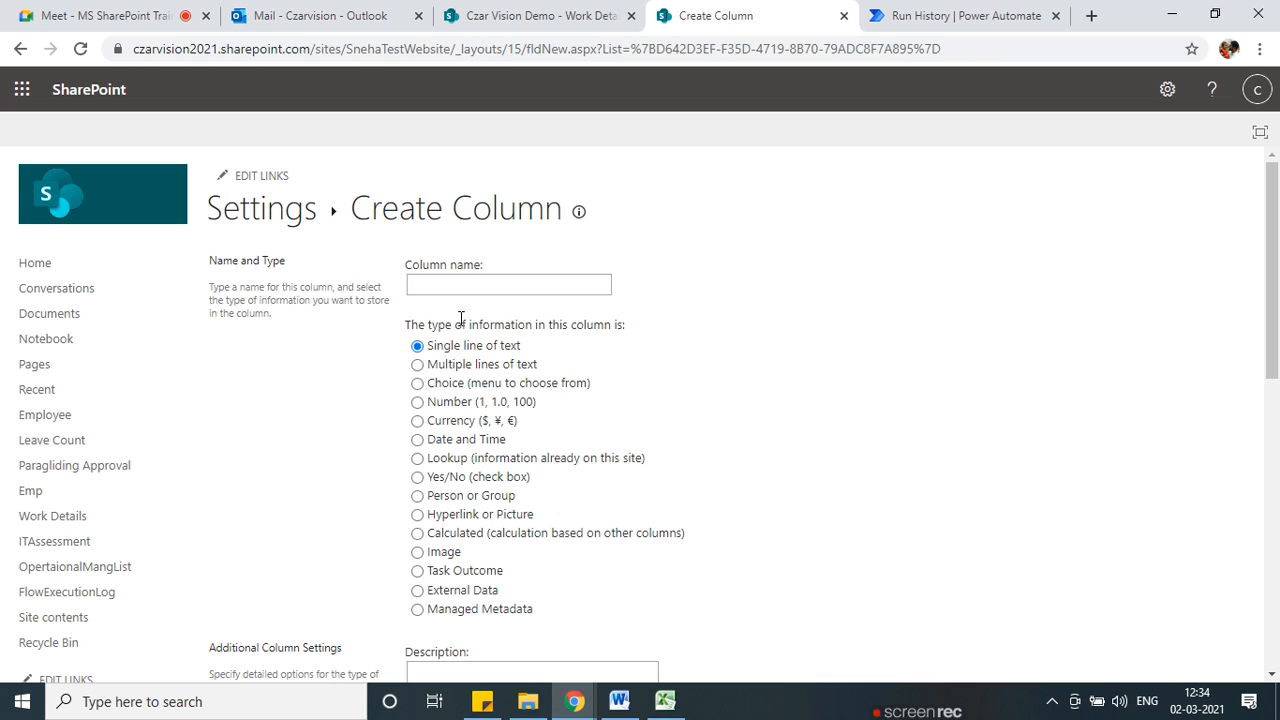
left_click(468, 284)
left_click(962, 331)
left_click(518, 275)
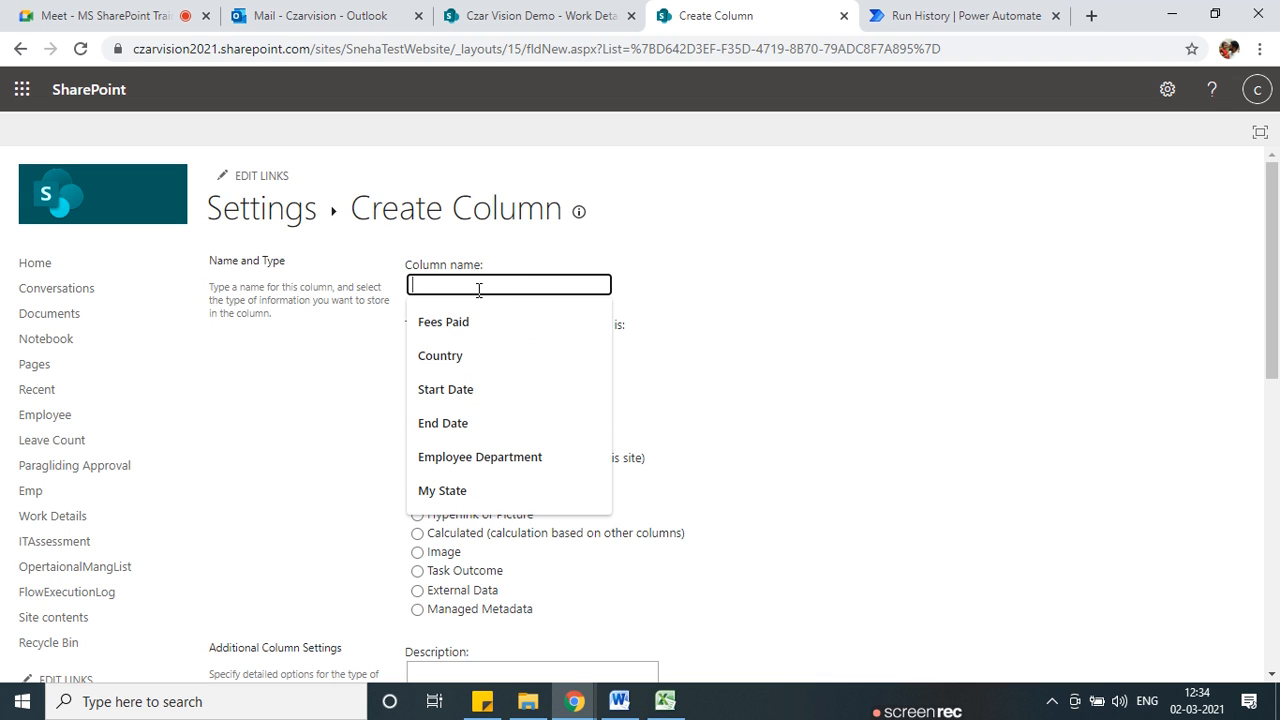
left_click(527, 14)
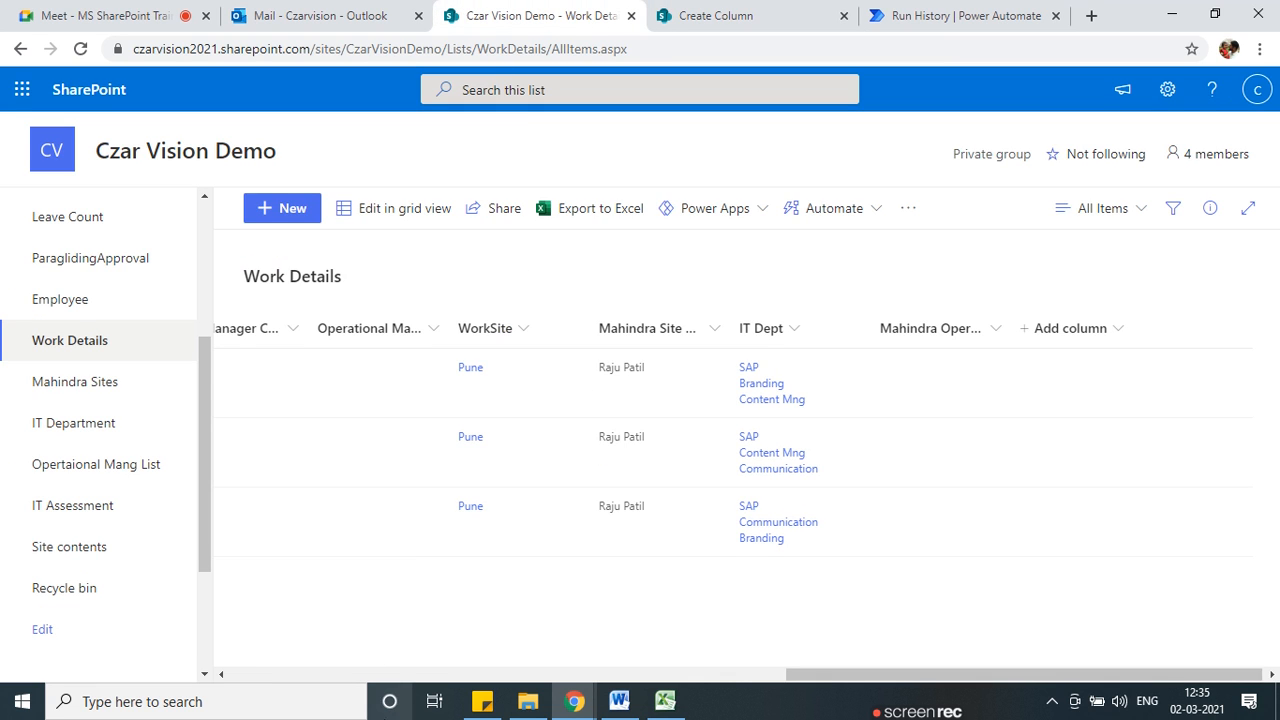
left_click_drag(836, 676, 510, 676)
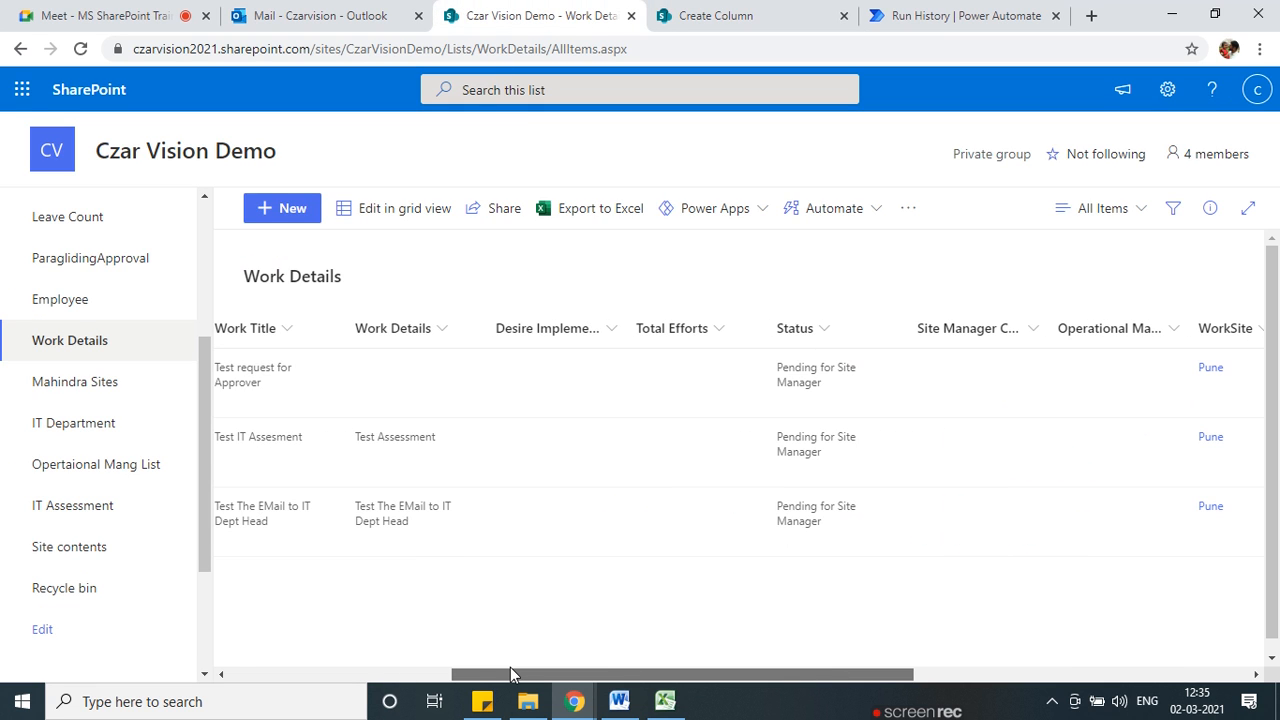
left_click(908, 13)
left_click(740, 12)
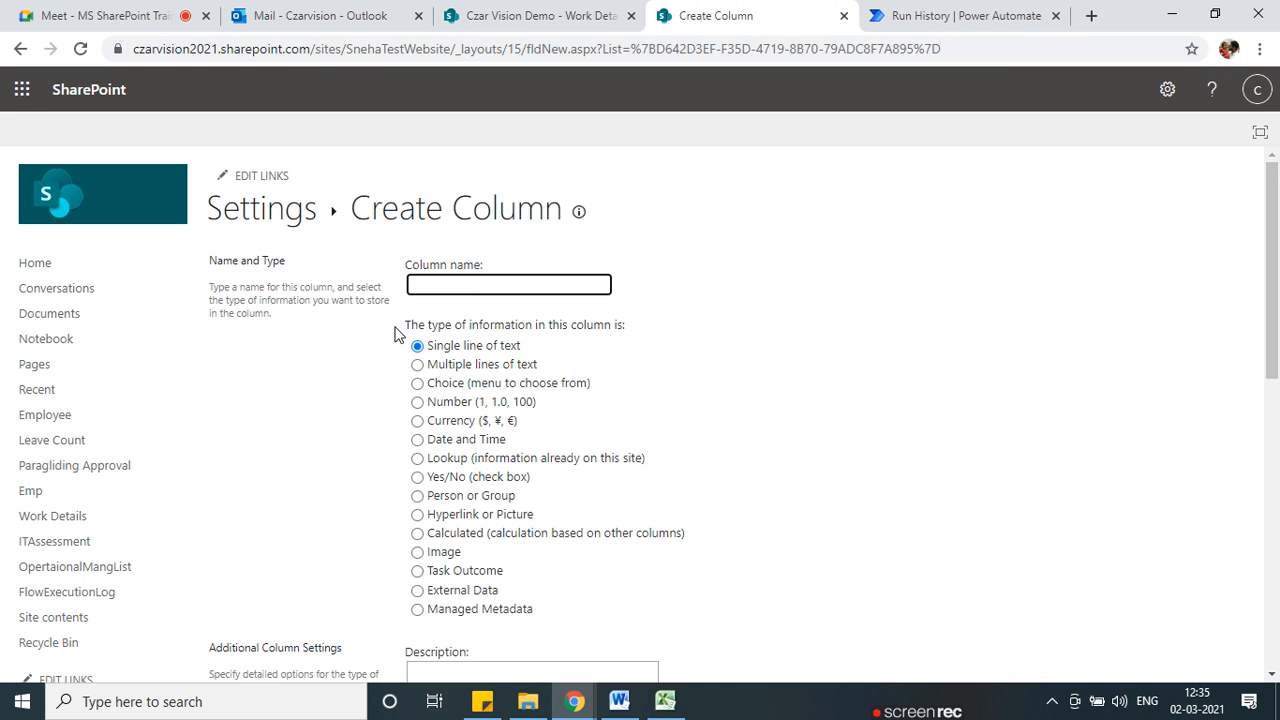
Name the new FlowExecutionLog column Work Status, keep it as a single line of text, and save it.
left_click(484, 285)
type("F")
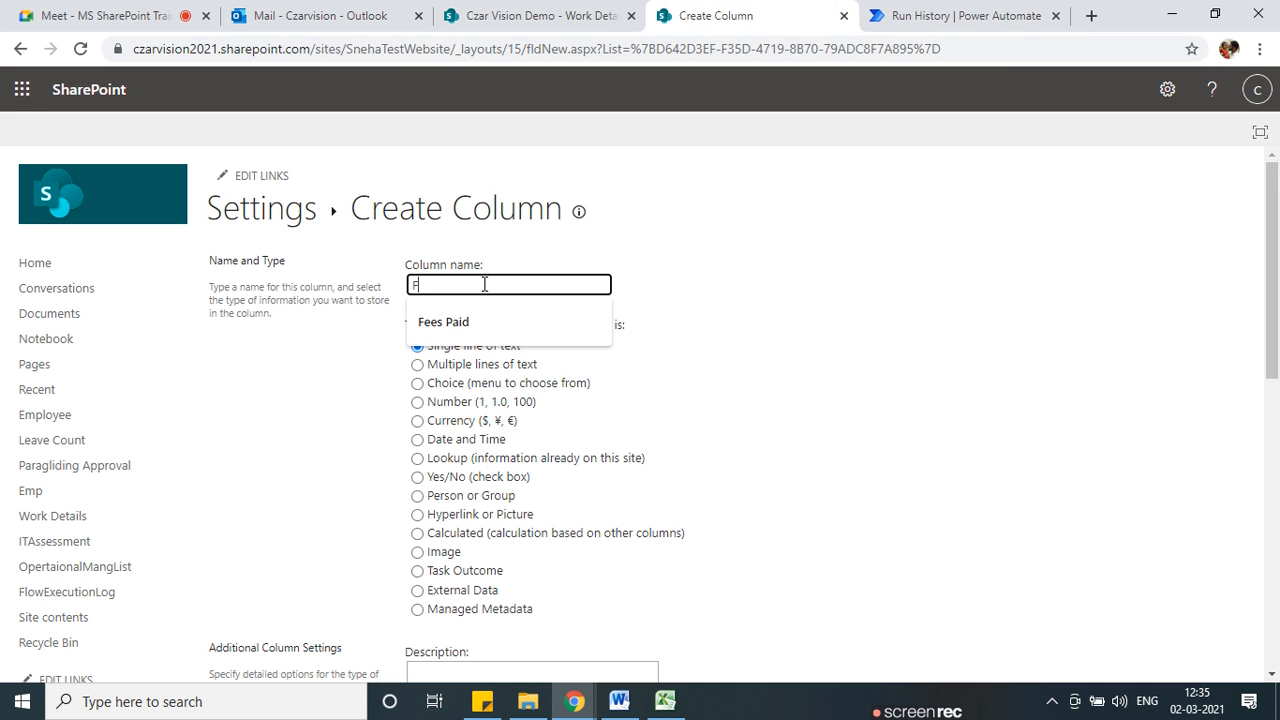
key("BackSpace")
type("Work Status")
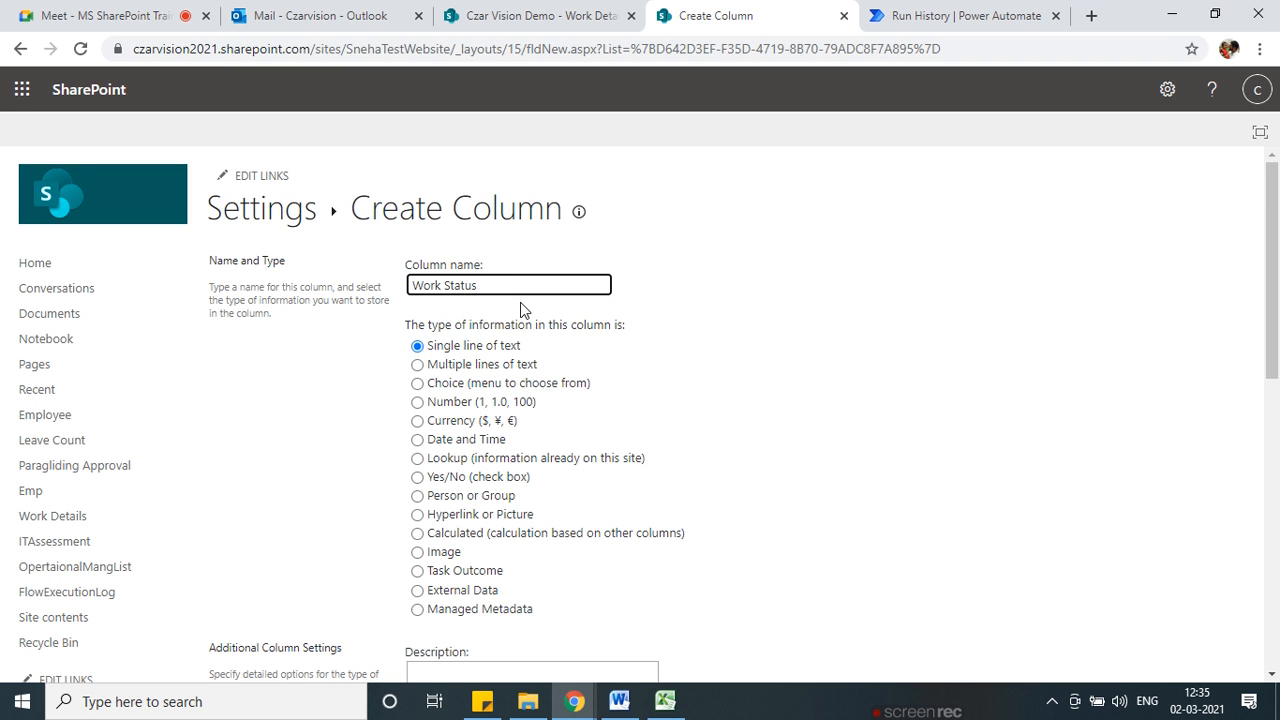
scroll(549, 354, "down", 5)
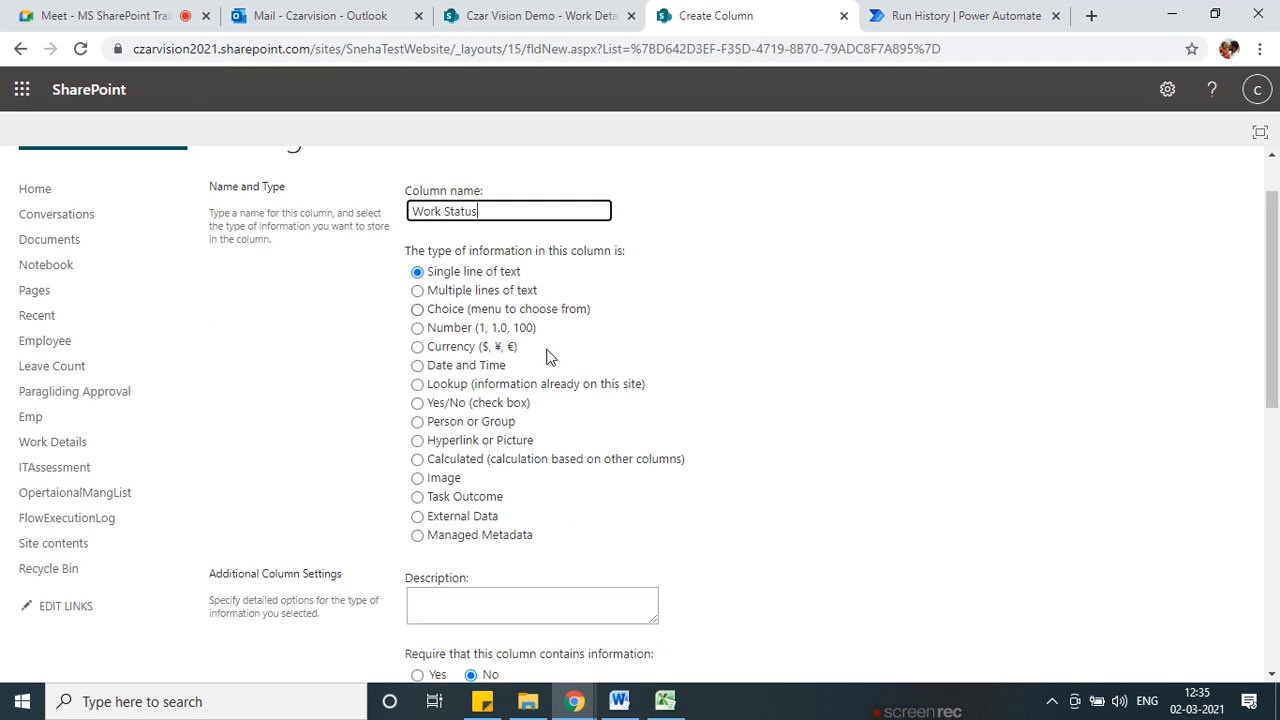
scroll(1098, 655, "down", 2)
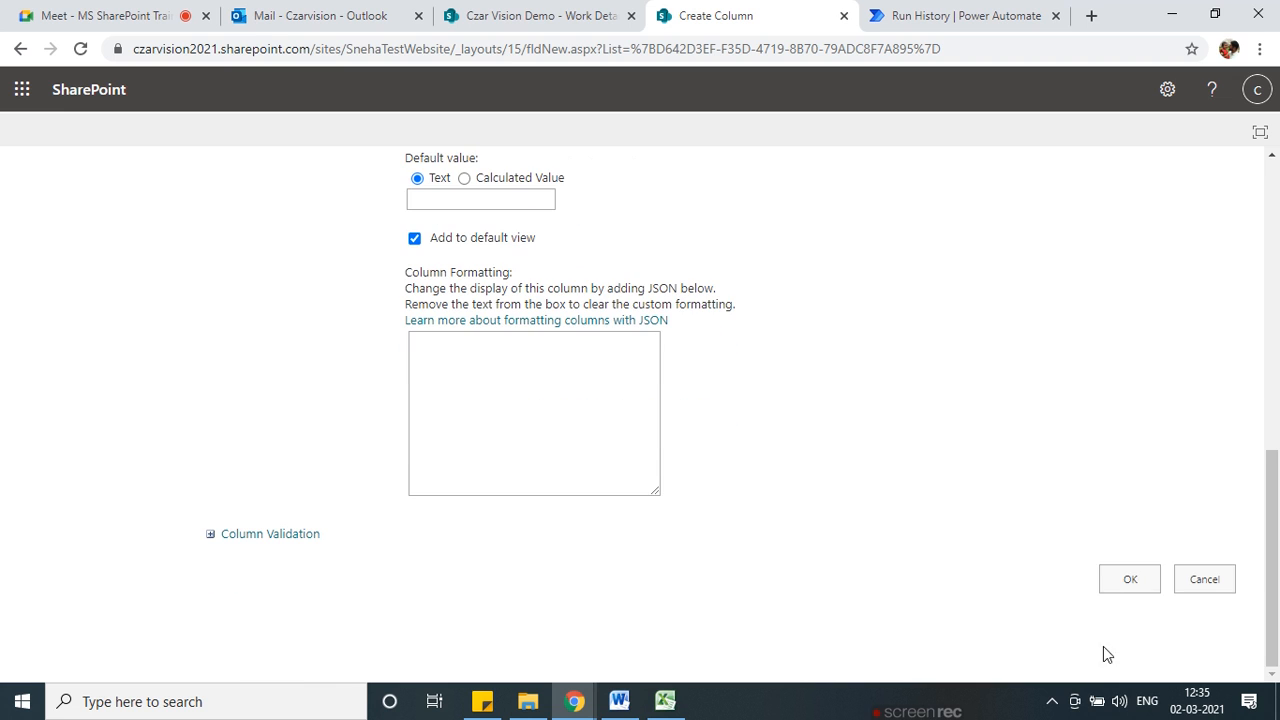
left_click(1130, 579)
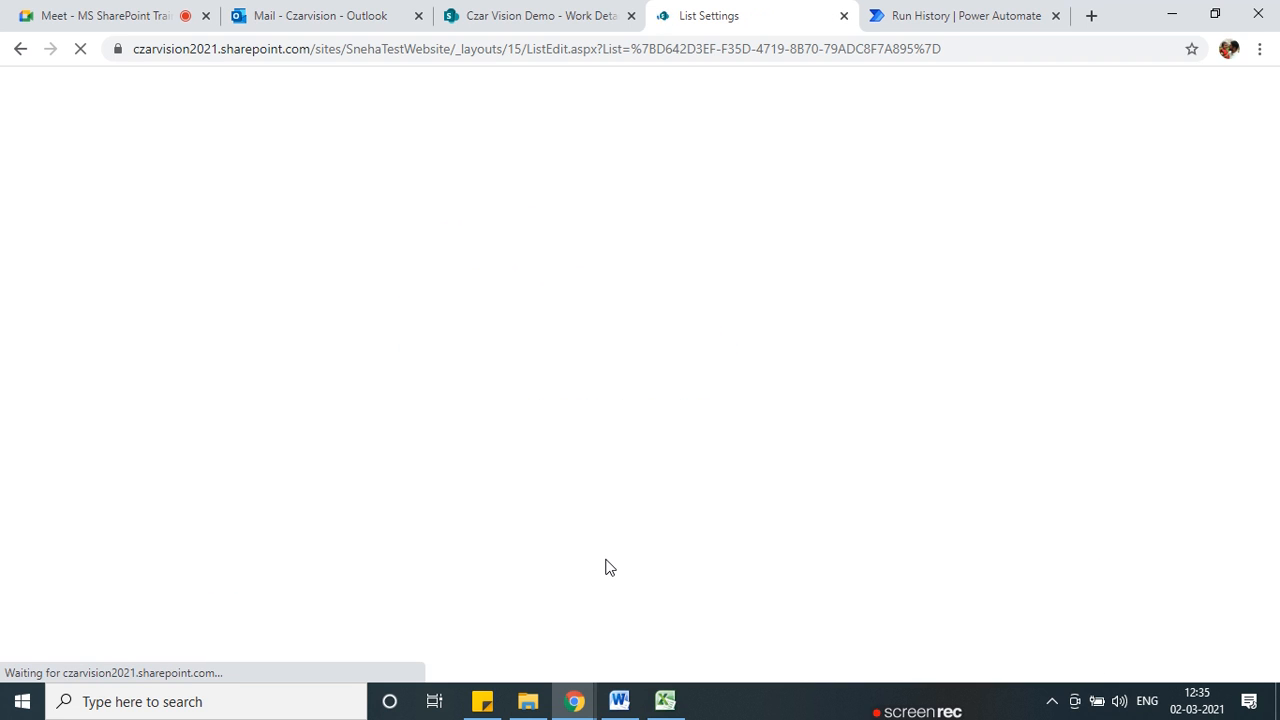
Add a single line of text column named Flow Action to the FlowExecutionLog list.
scroll(266, 572, "down", 4)
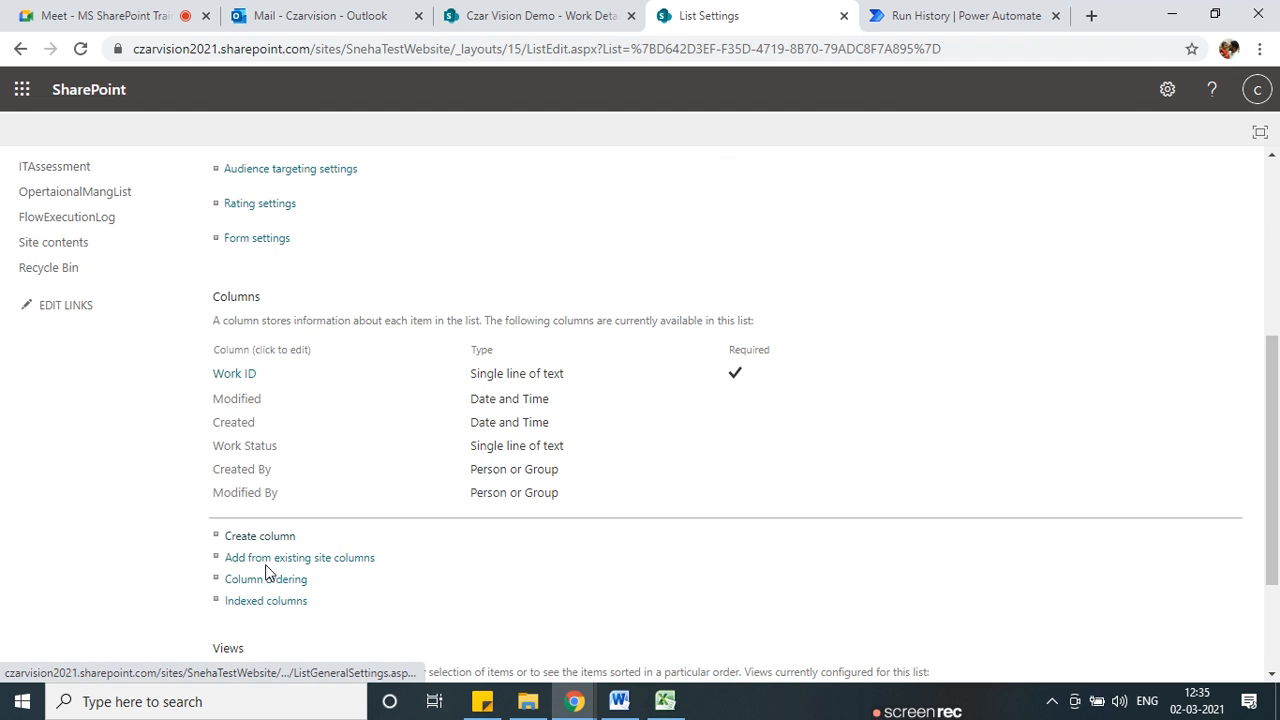
left_click(266, 538)
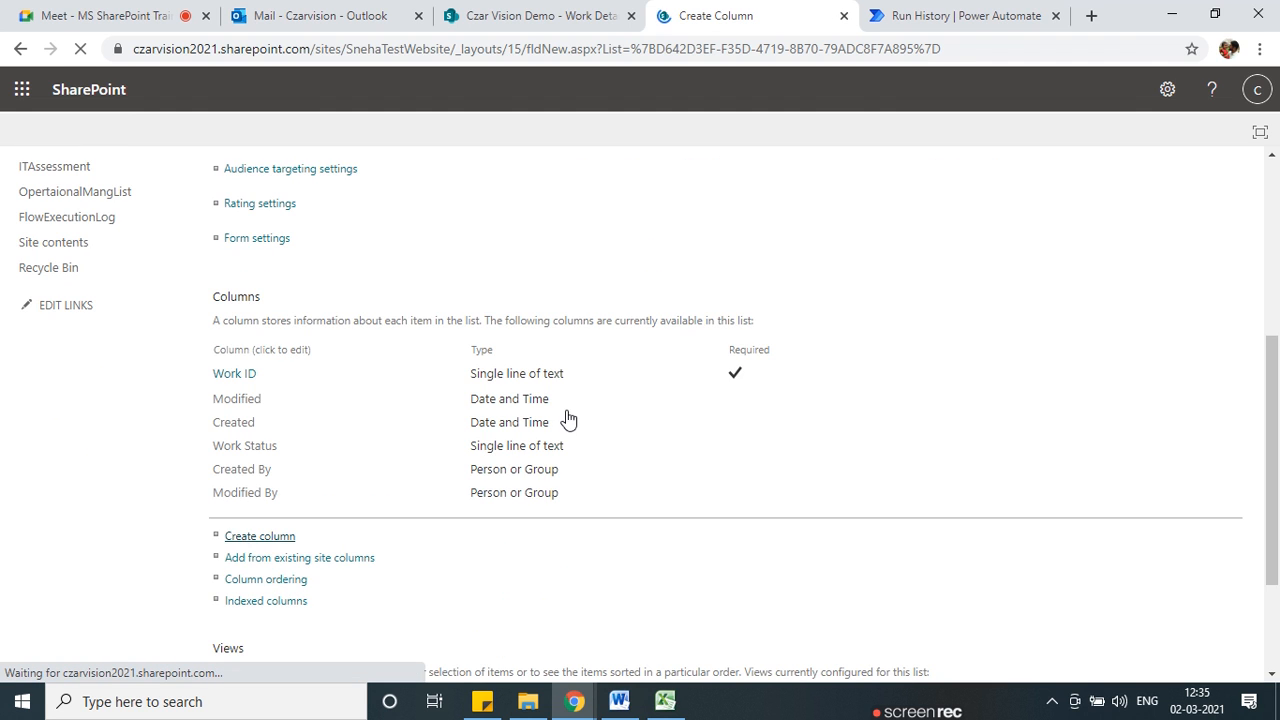
left_click(530, 288)
type("Flo")
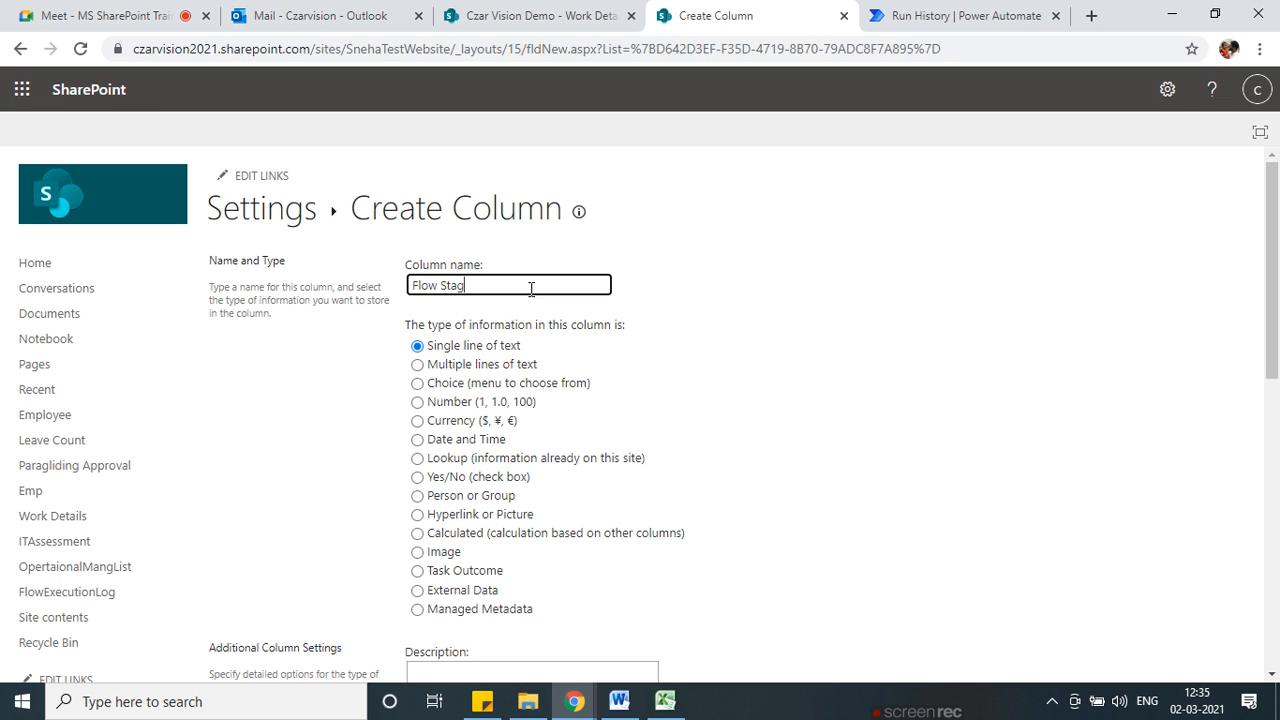
type("w Stag")
key("BackSpace")
key("BackSpace")
key("BackSpace")
key("BackSpace")
type("Action")
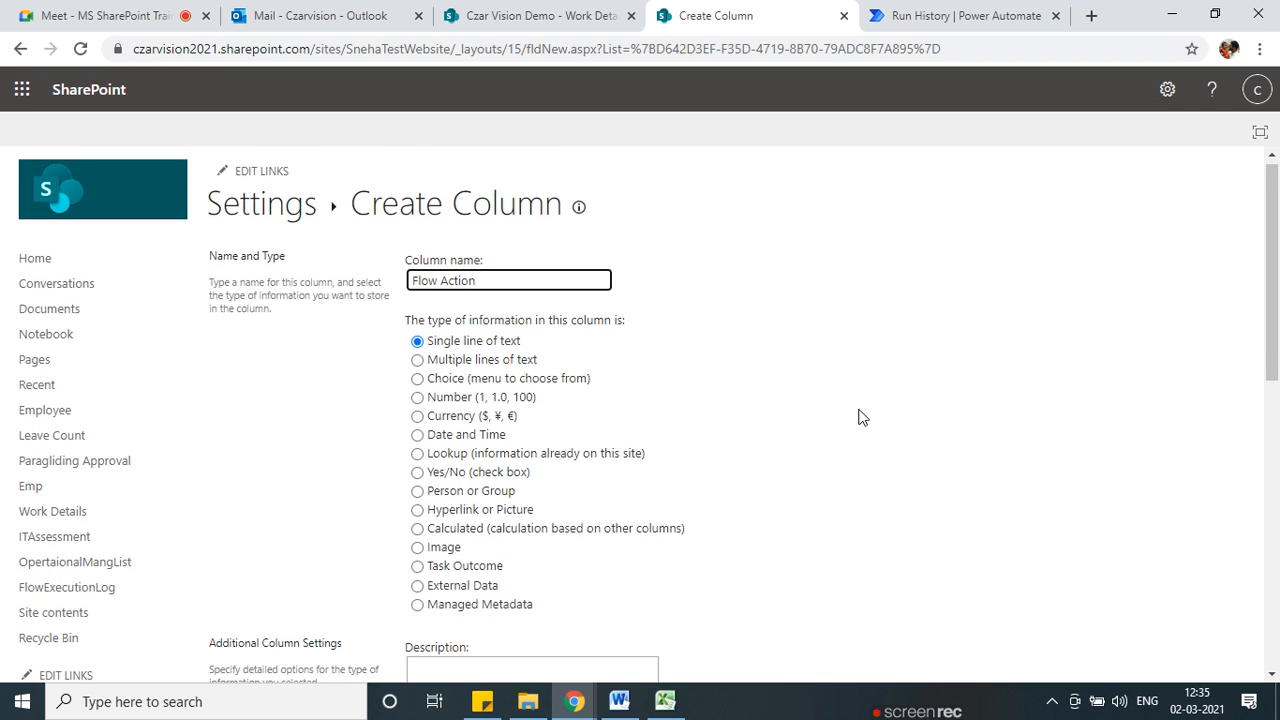
scroll(857, 417, "down", 10)
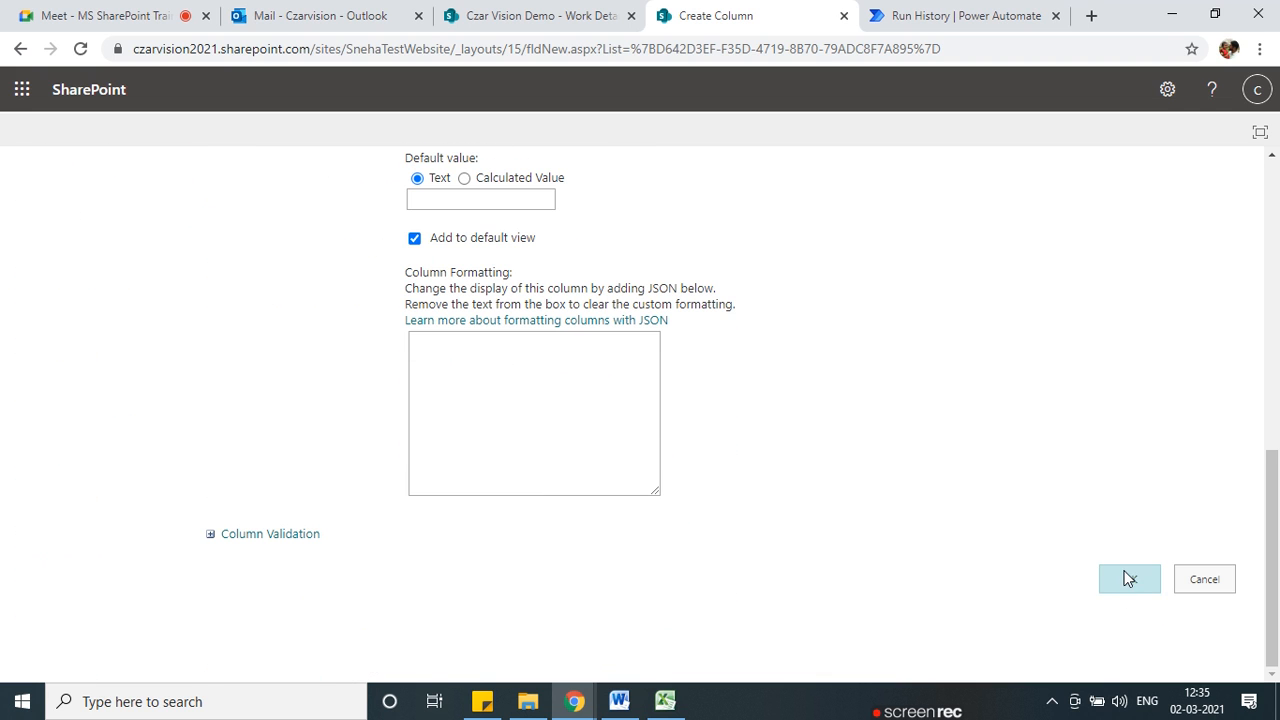
left_click(1130, 582)
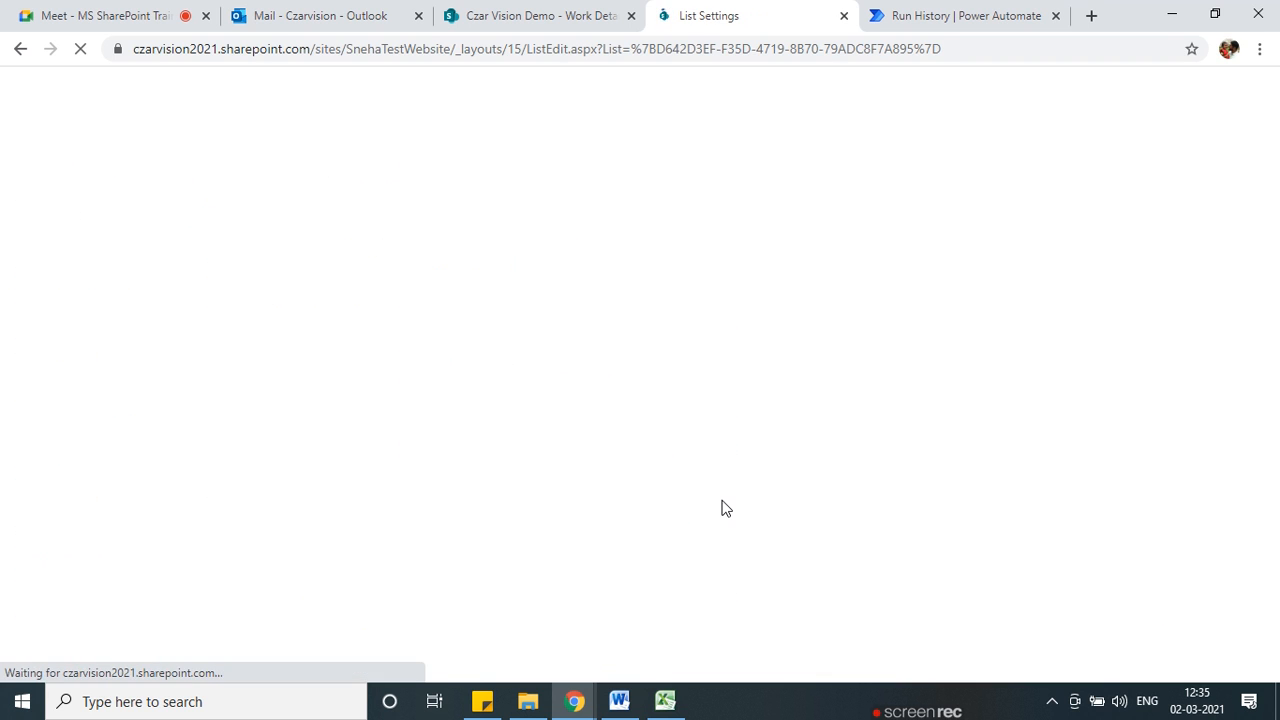
Add a single line of text column named WorkPending to the FlowExecutionLog list.
scroll(289, 449, "down", 4)
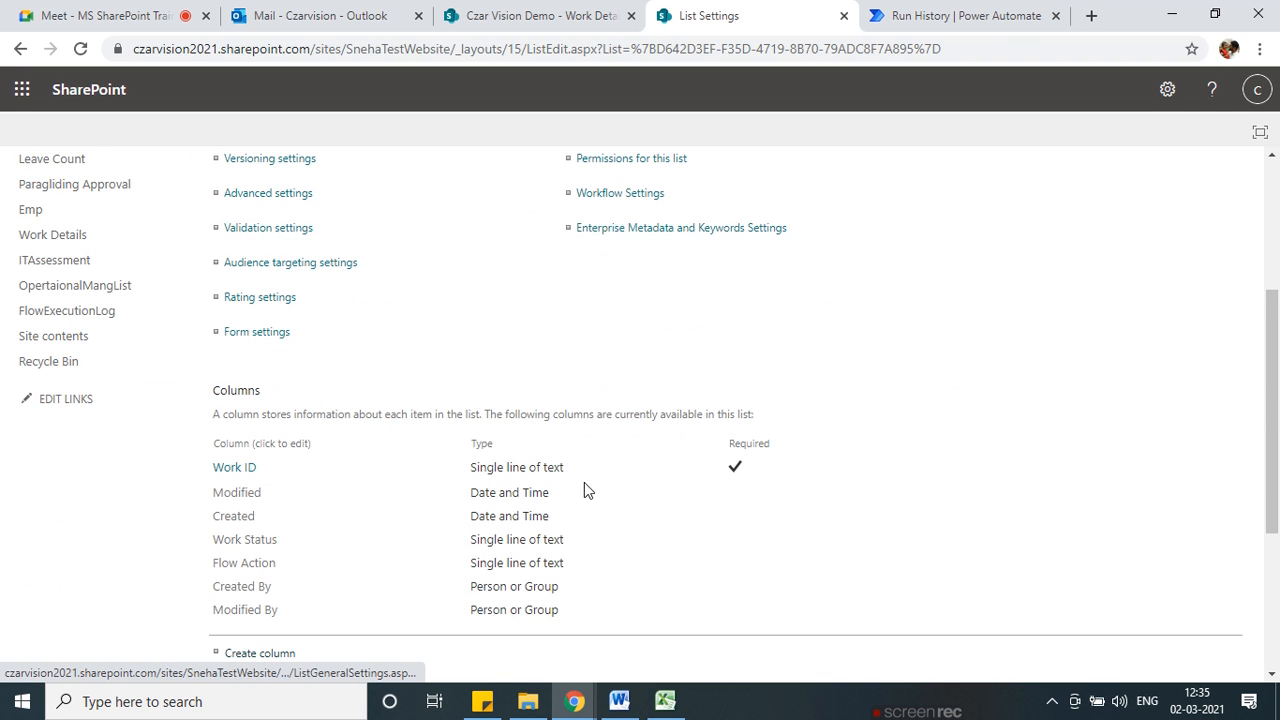
scroll(232, 465, "down", 2)
scroll(260, 380, "up", 1)
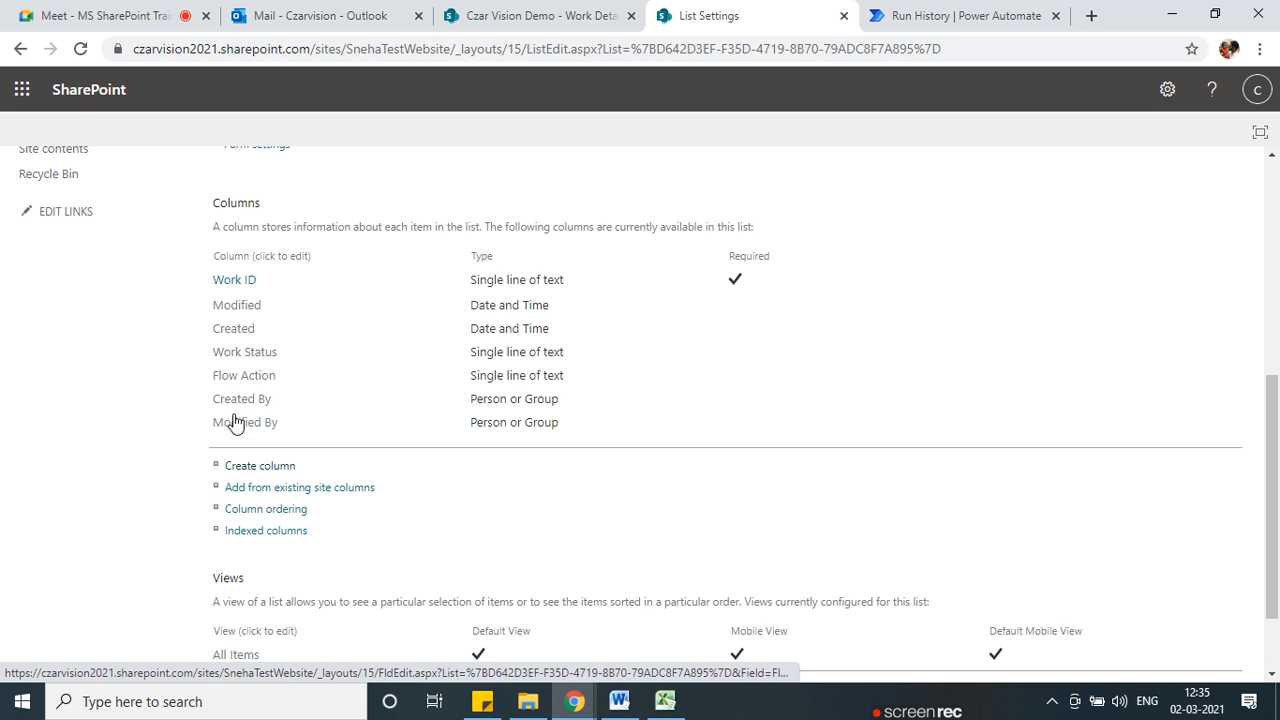
left_click(265, 466)
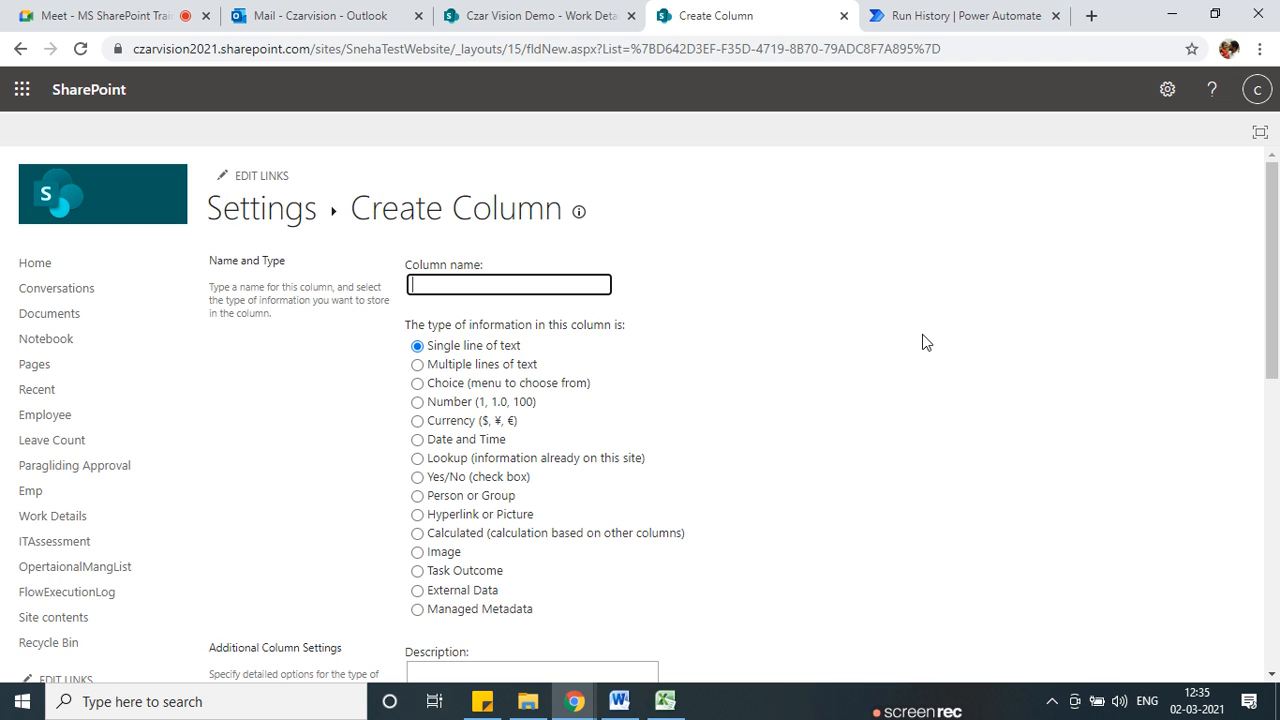
scroll(718, 366, "down", 1)
left_click(503, 191)
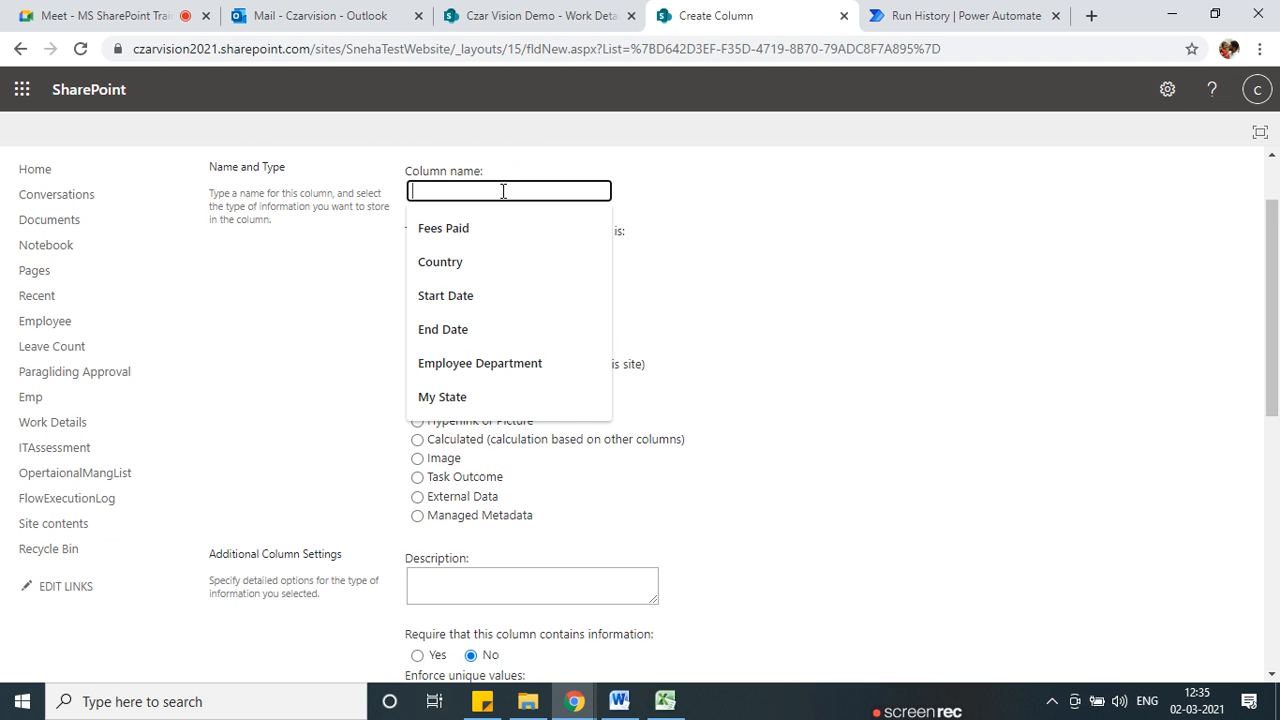
type("Work")
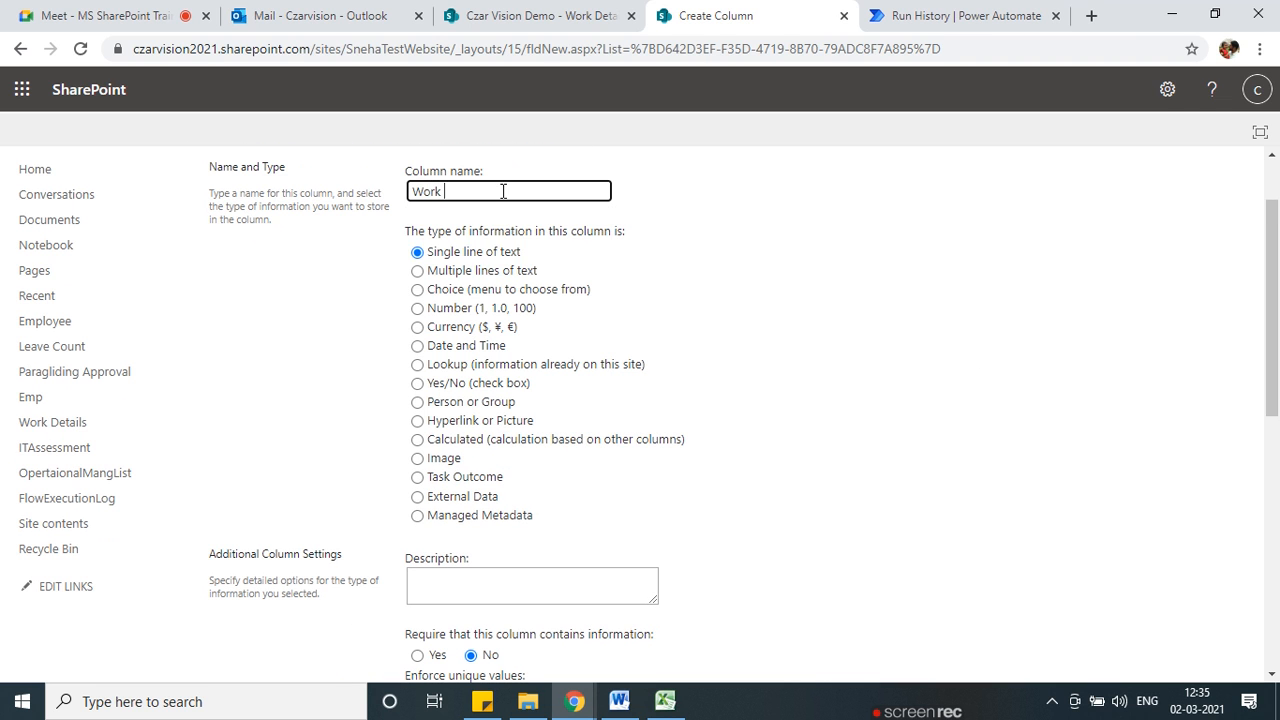
key("BackSpace")
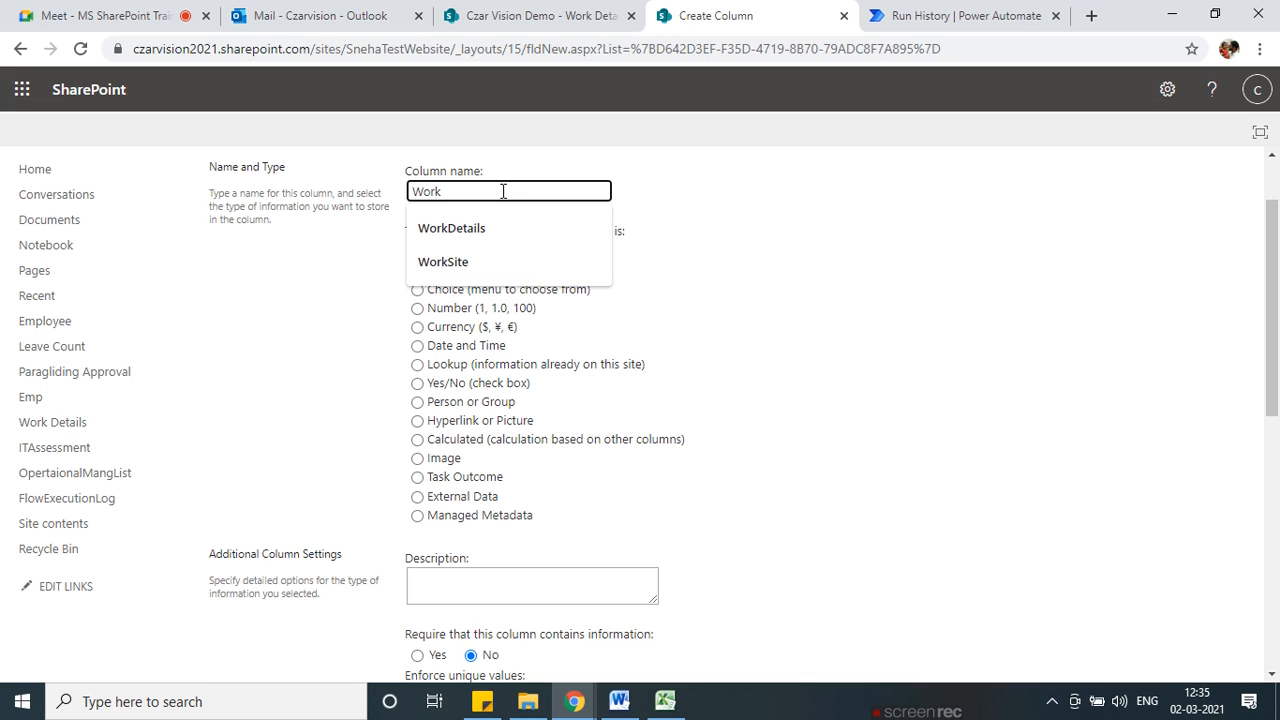
type("Pendi")
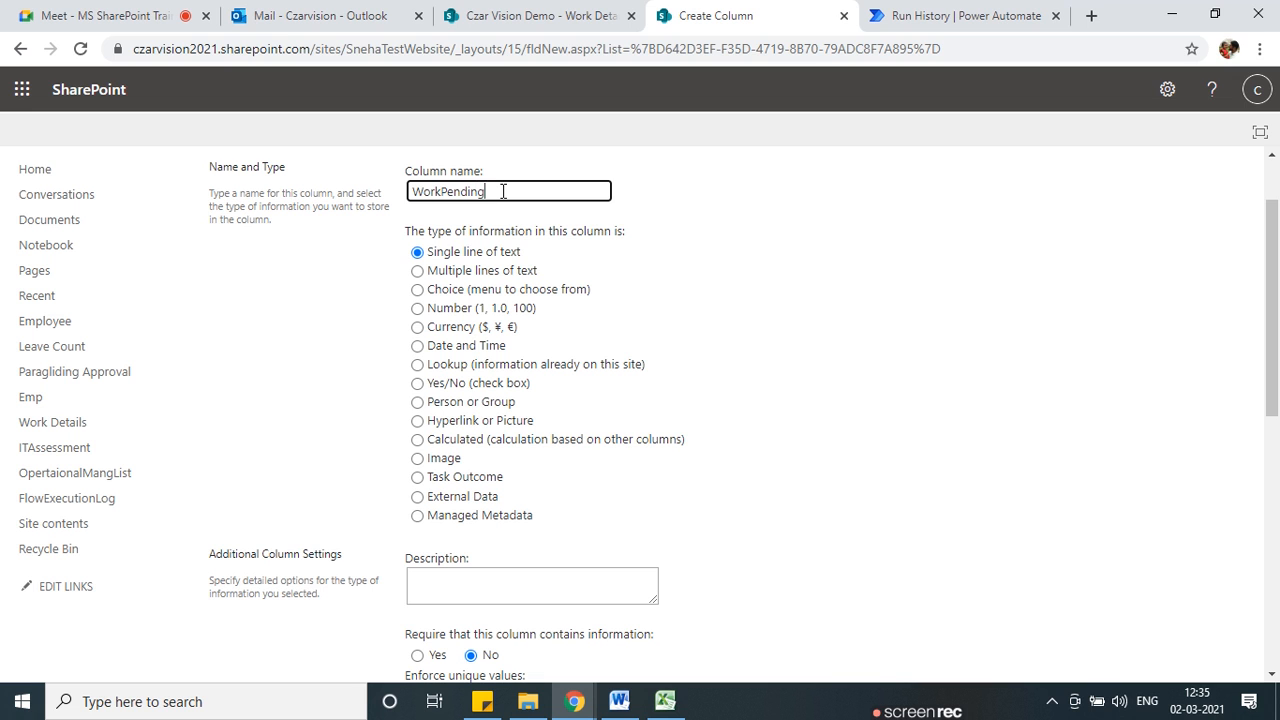
type("ng")
scroll(1114, 529, "down", 6)
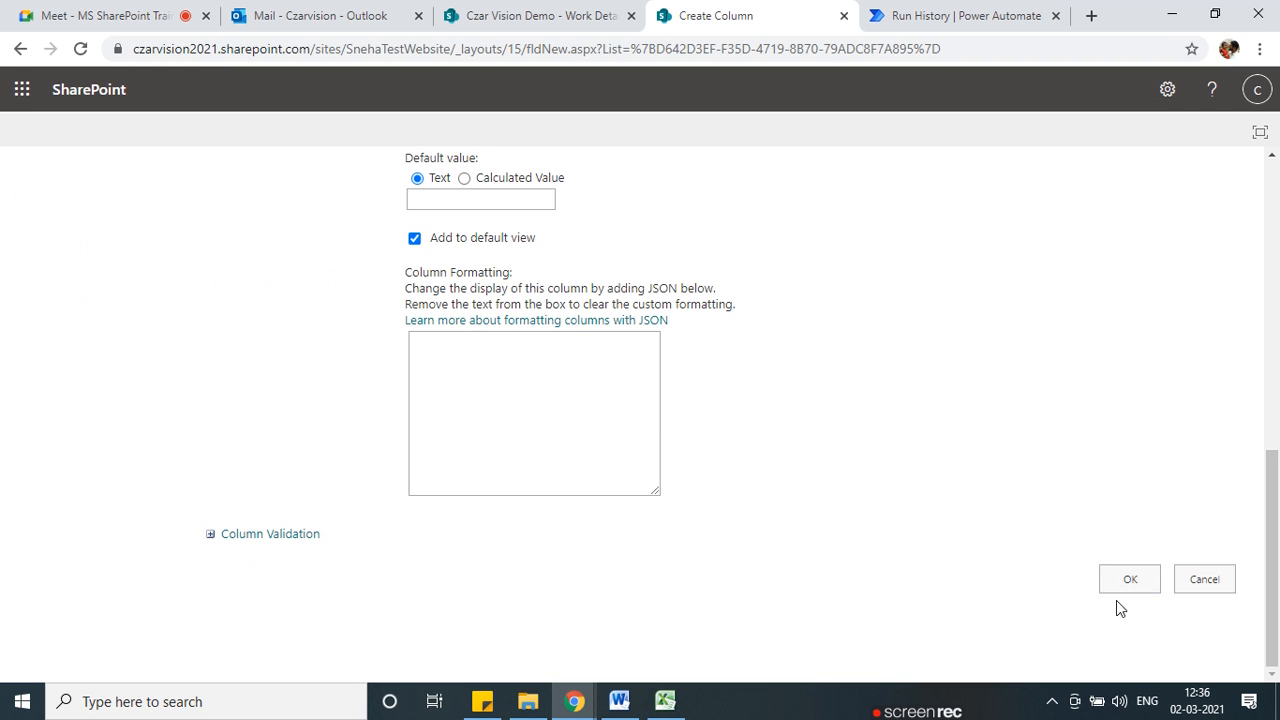
left_click(1130, 579)
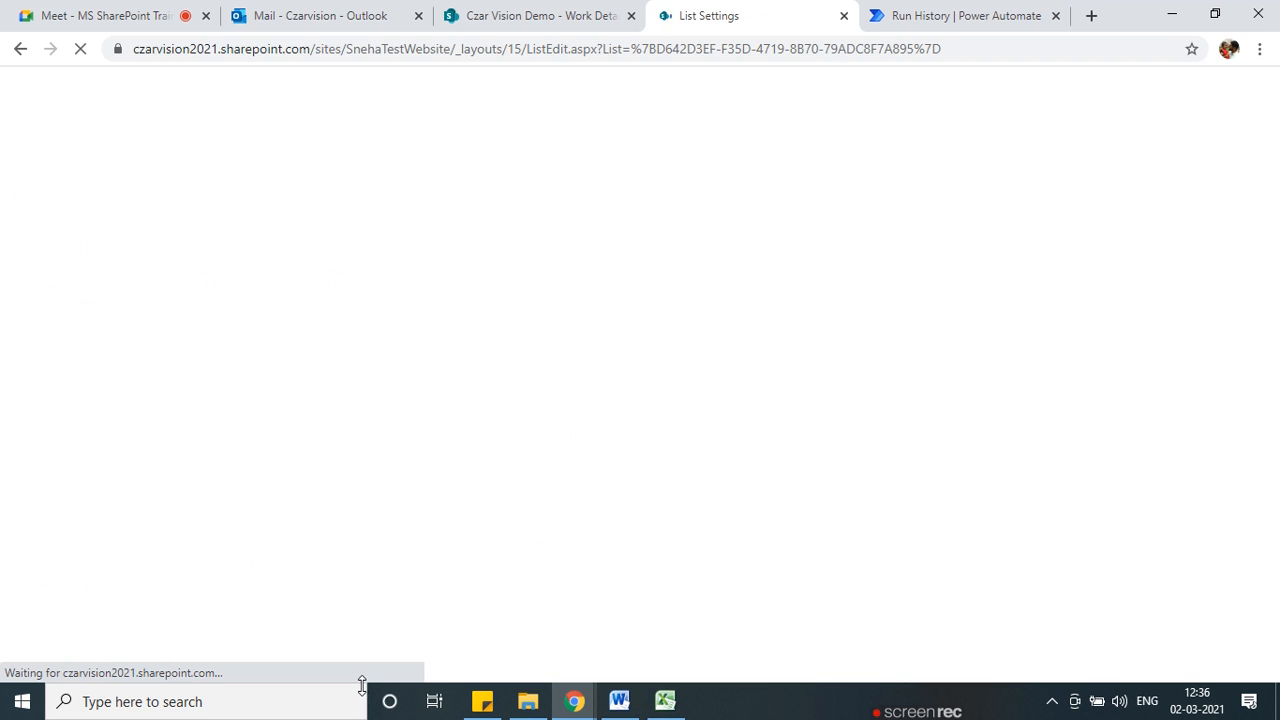
Review the columns in the FlowExecutionLog list settings, and open the list itself.
scroll(360, 494, "down", 2)
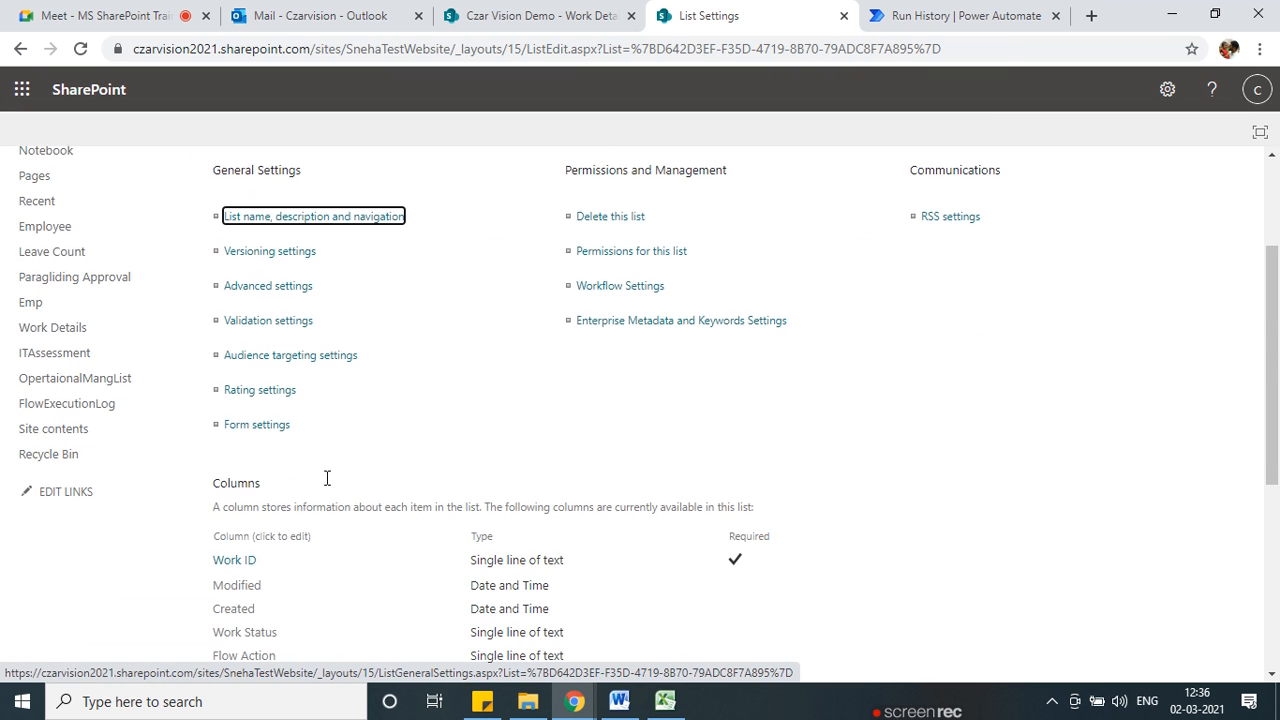
scroll(290, 480, "down", 2)
scroll(271, 478, "down", 1)
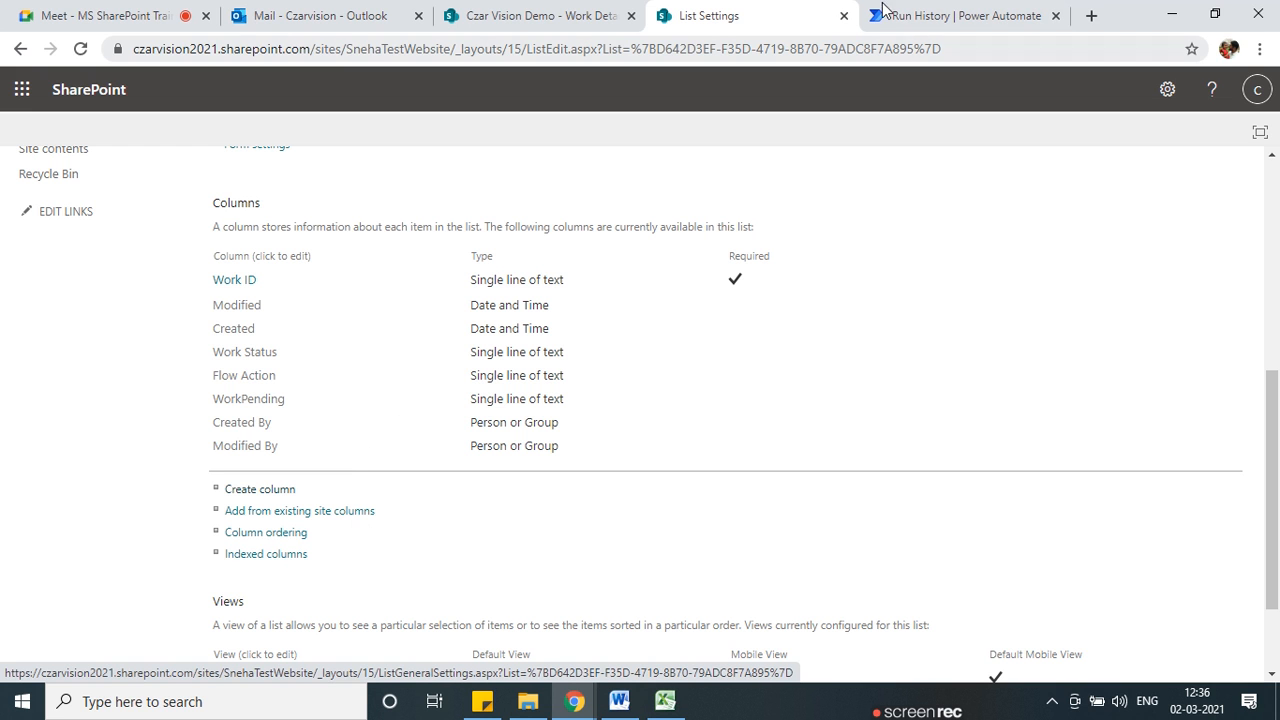
scroll(390, 440, "up", 5)
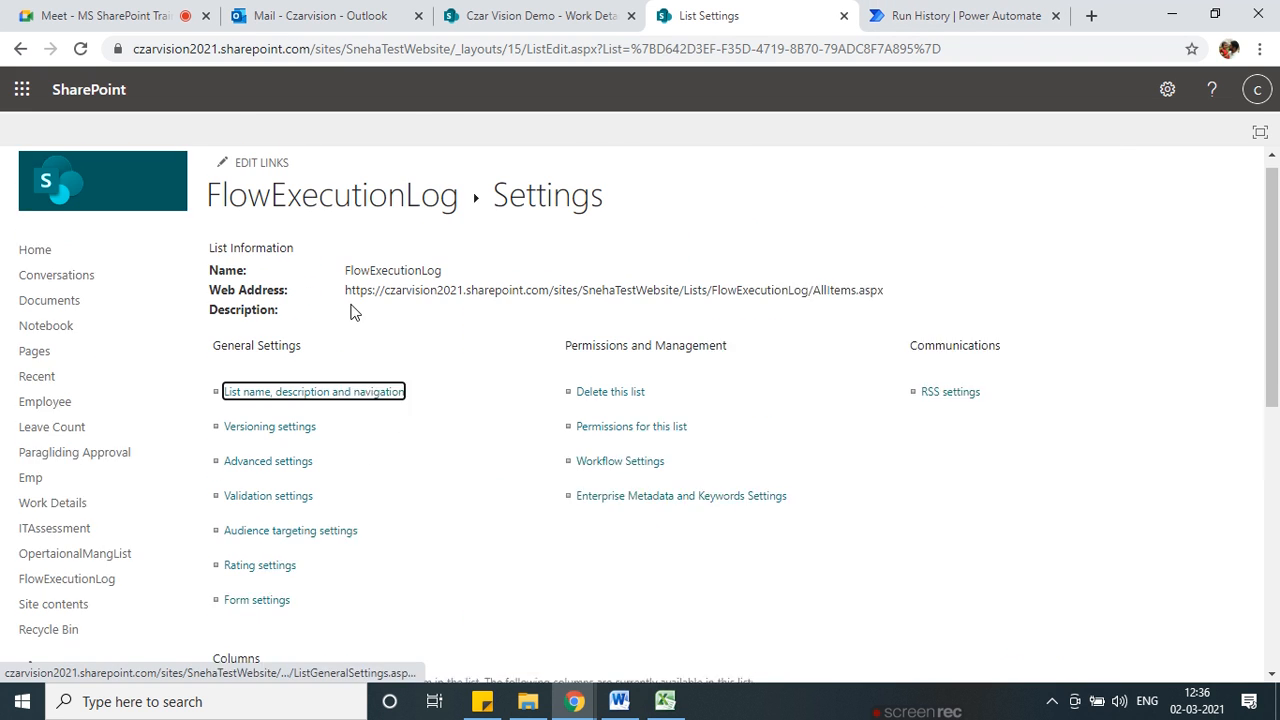
left_click(310, 225)
Switch to Power Automate, open the IT Work Management Flow for editing, and dismiss the help tip.
left_click(960, 15)
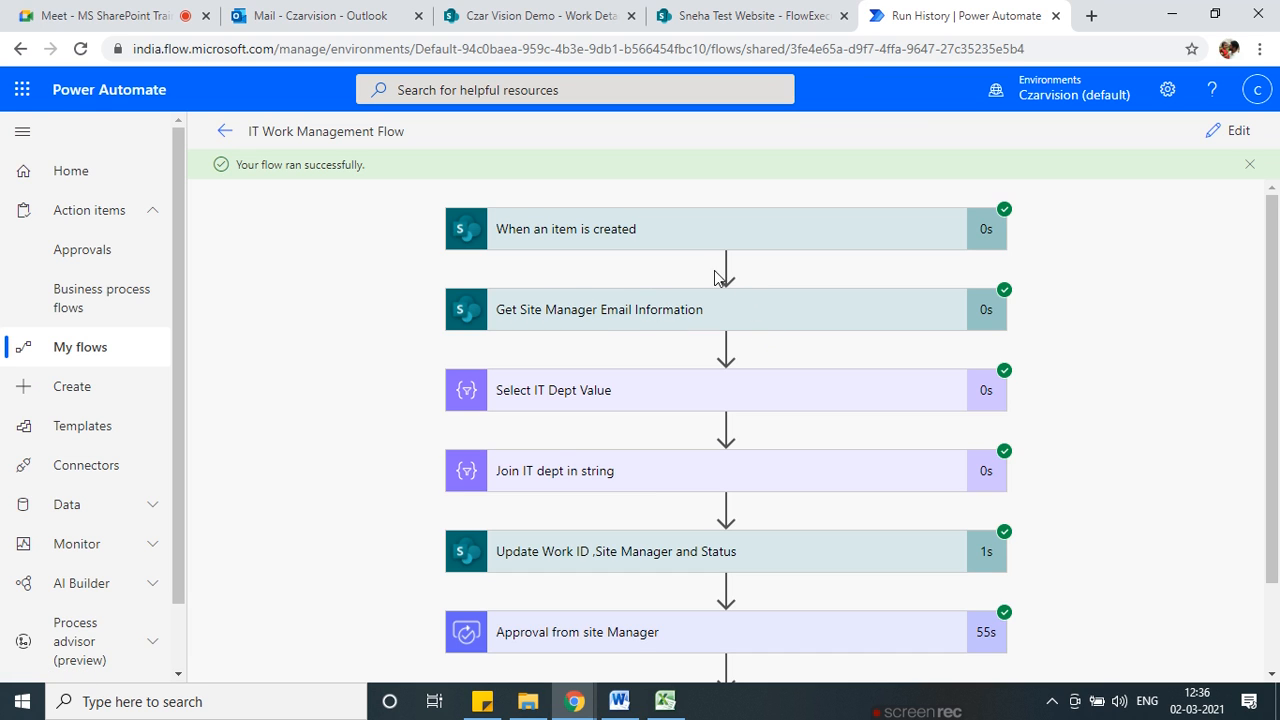
left_click(1238, 131)
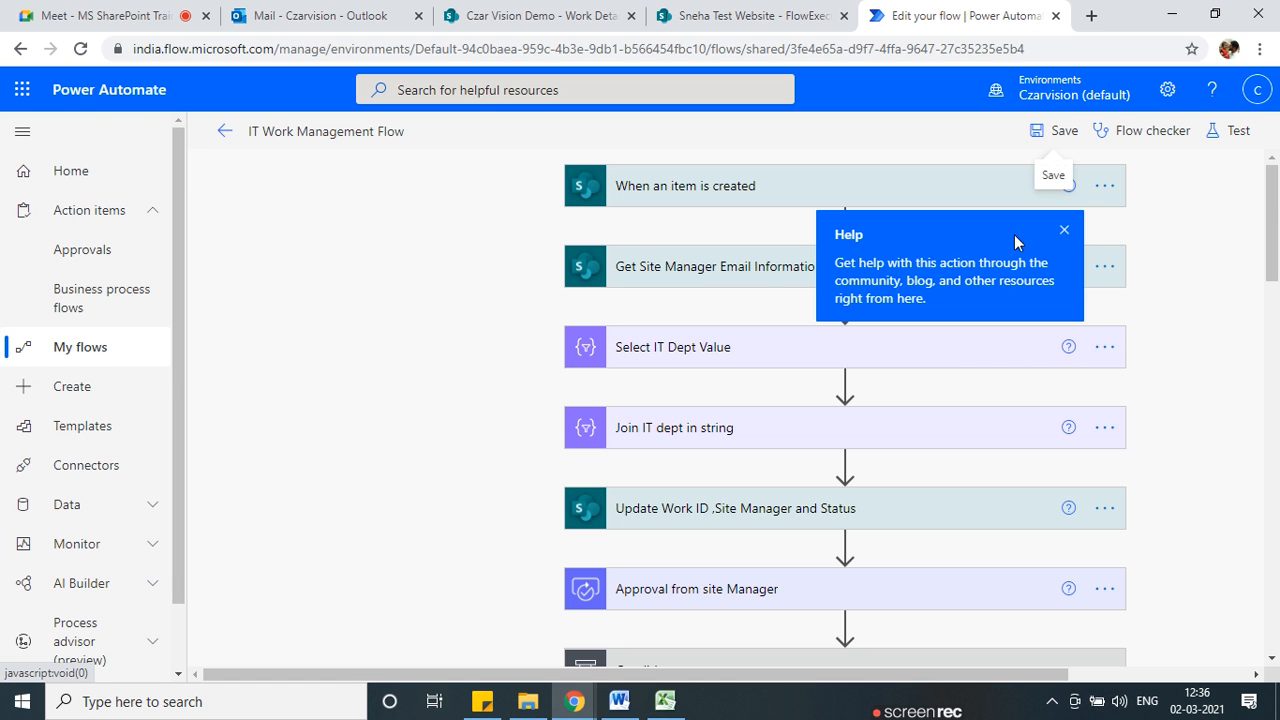
left_click(1065, 231)
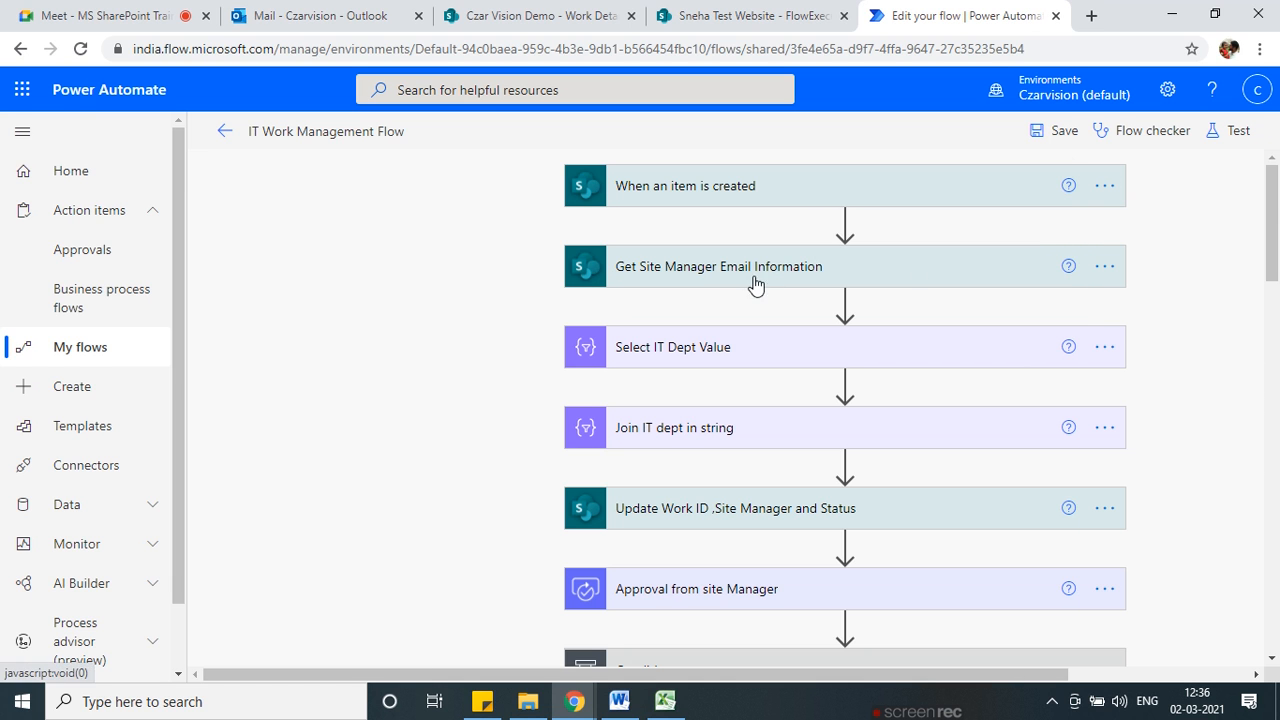
Insert a new action directly after the item-created trigger and search the operations for "crea" to find SharePoint's Create item.
left_click(845, 225)
left_click(847, 246)
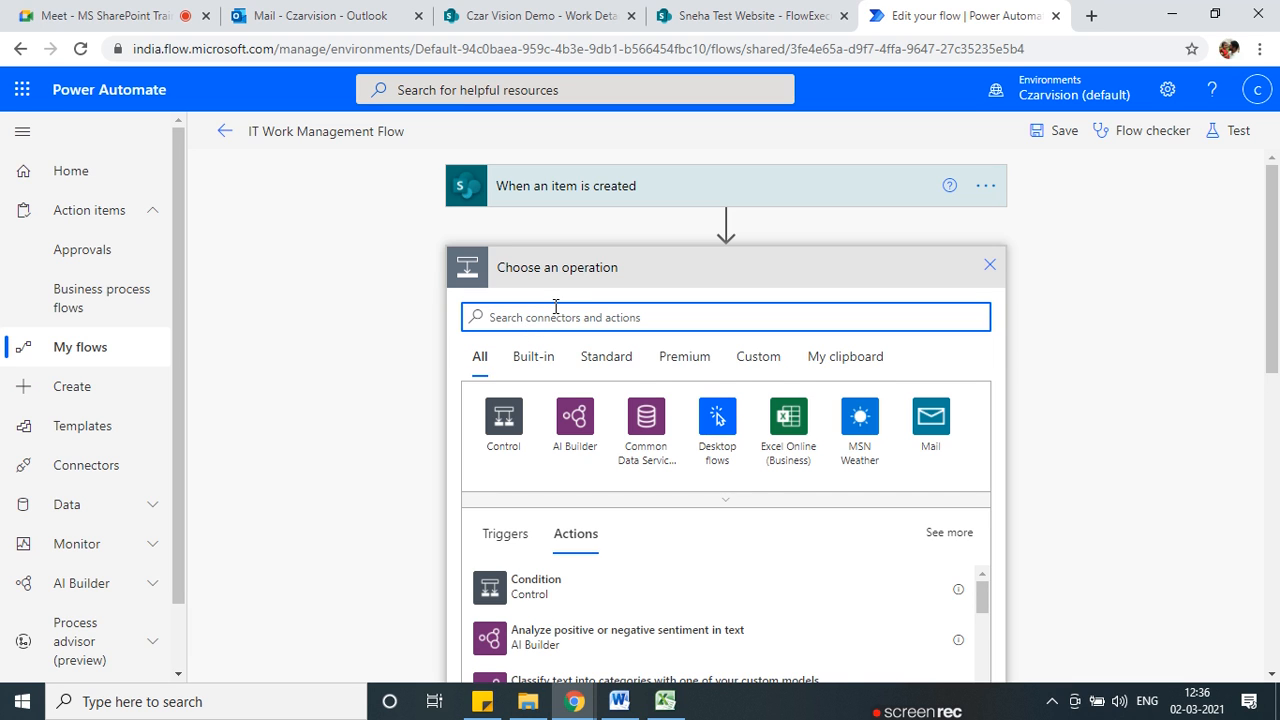
type("cr")
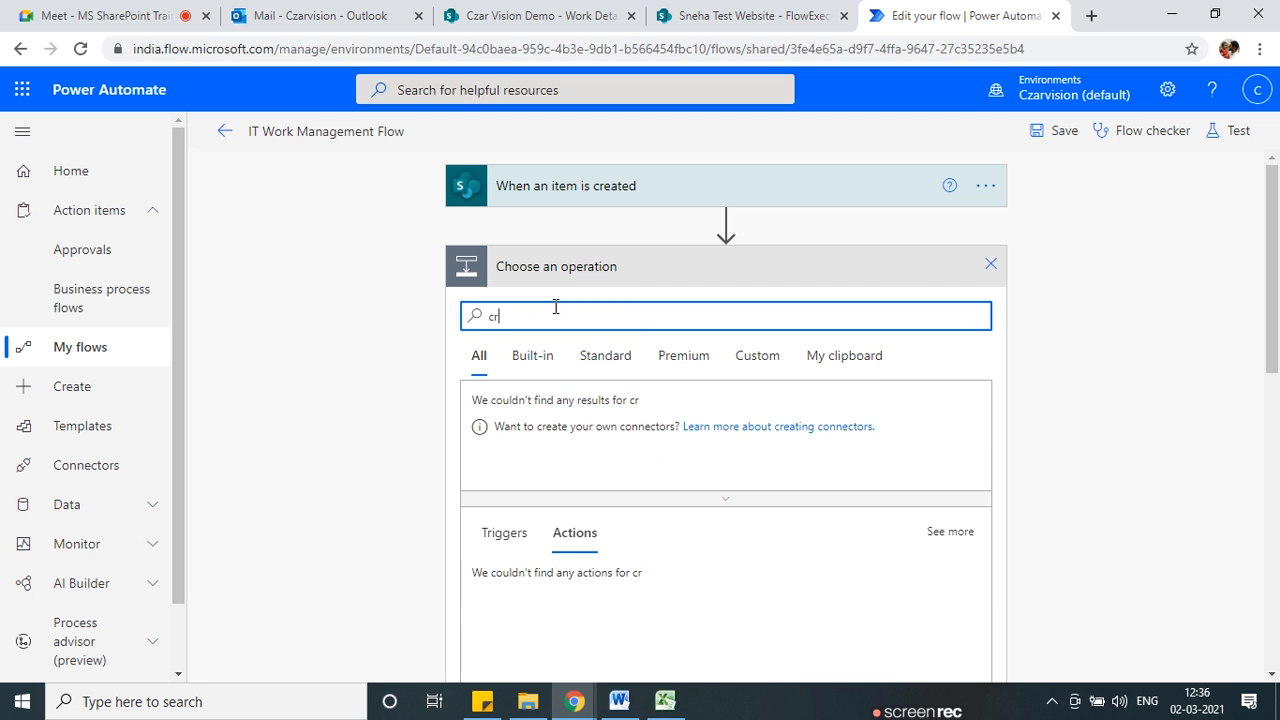
type("ea")
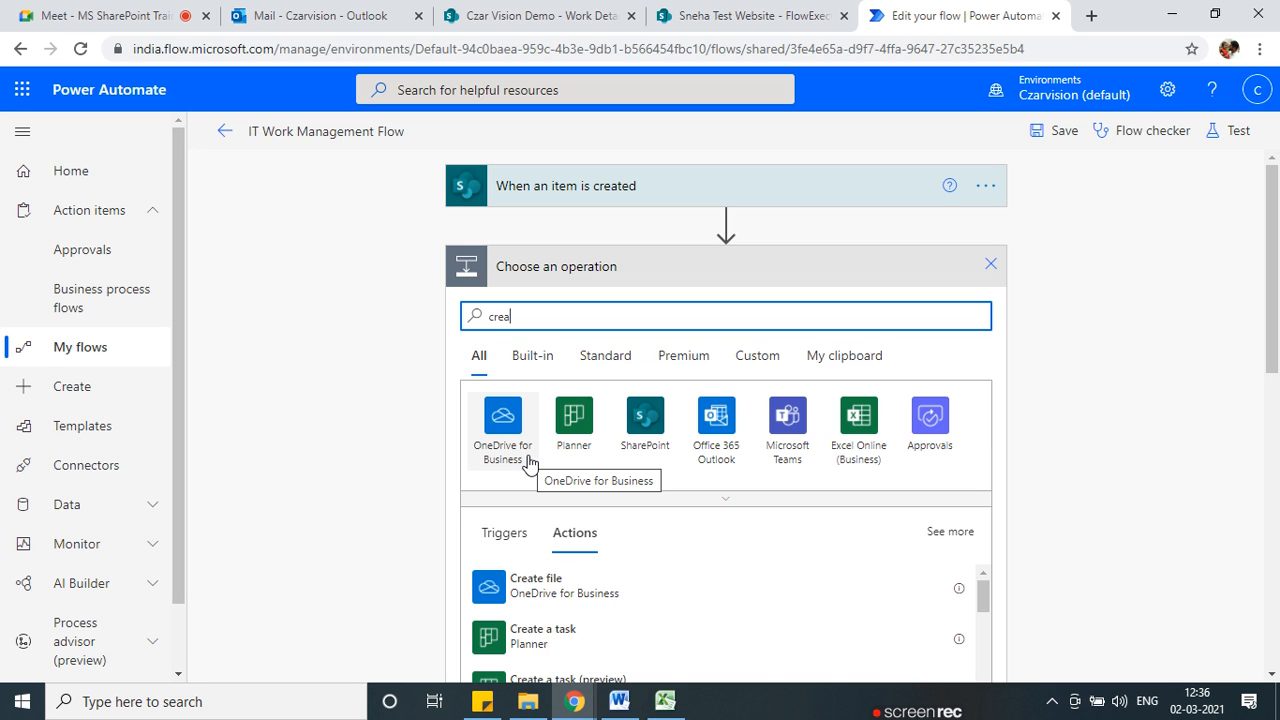
scroll(510, 577, "down", 2)
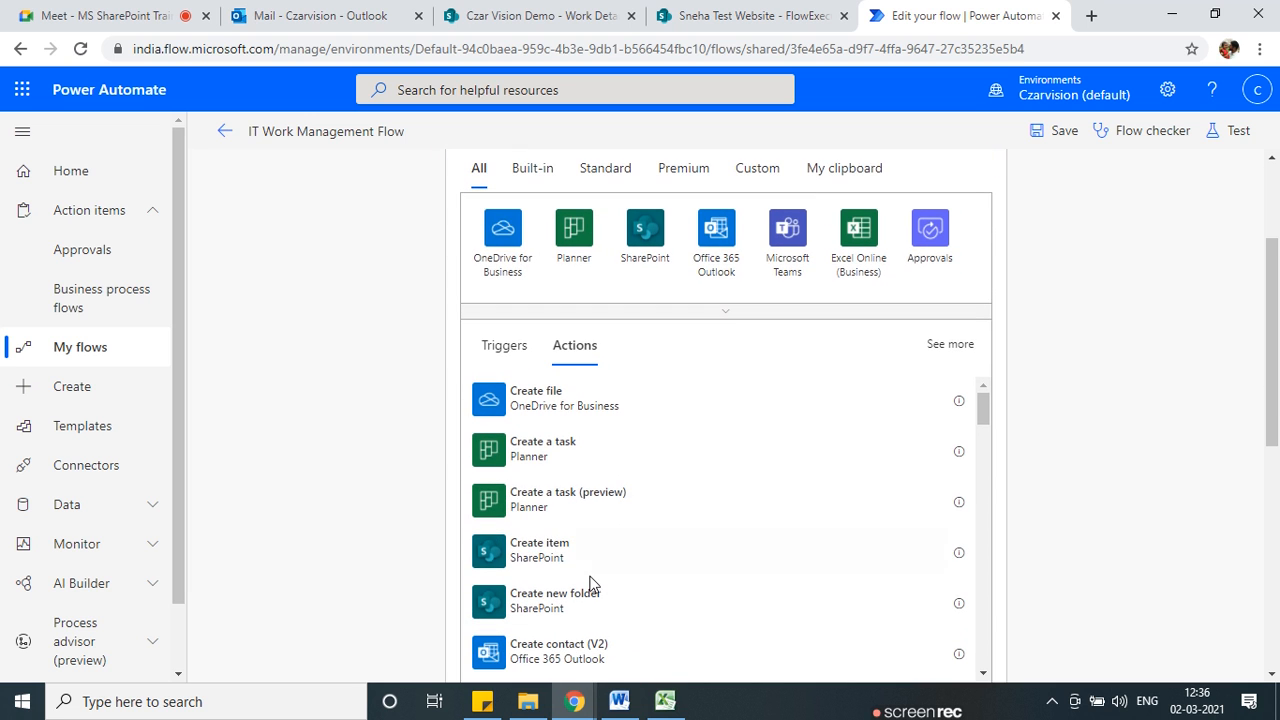
Add a SharePoint Create item action directly after the 'When an item is created' trigger.
left_click(577, 540)
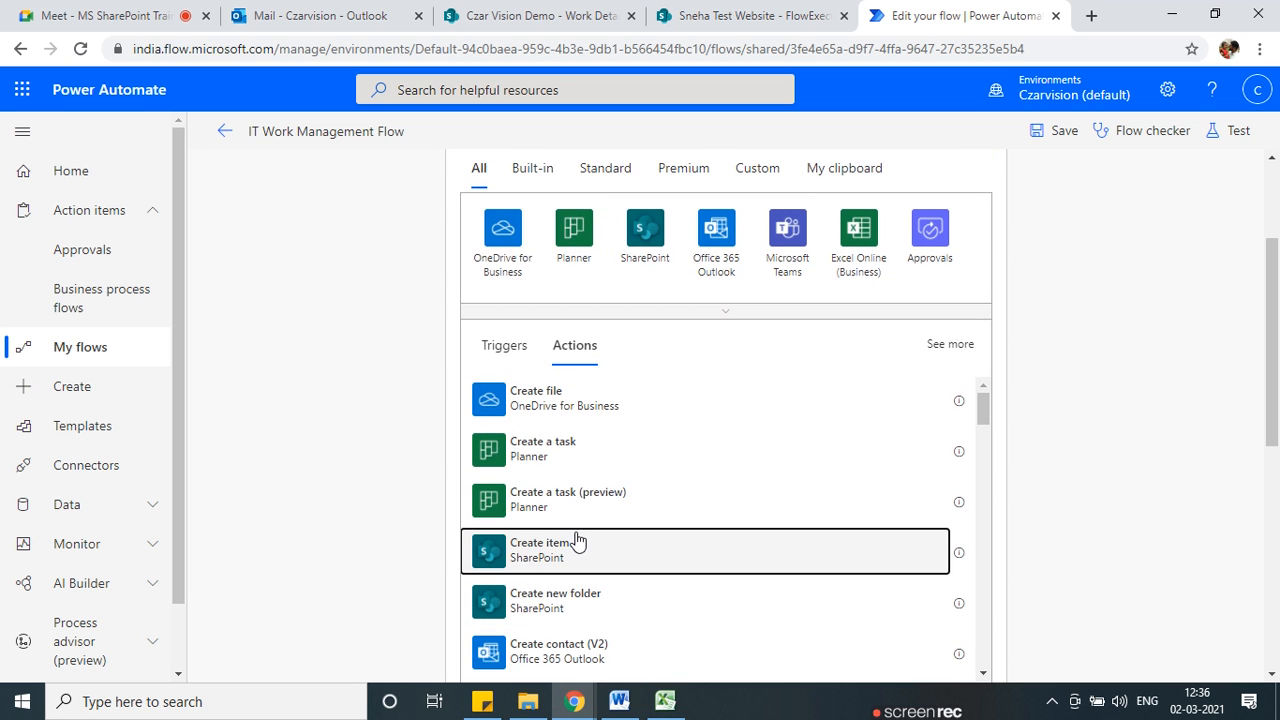
scroll(593, 444, "up", 2)
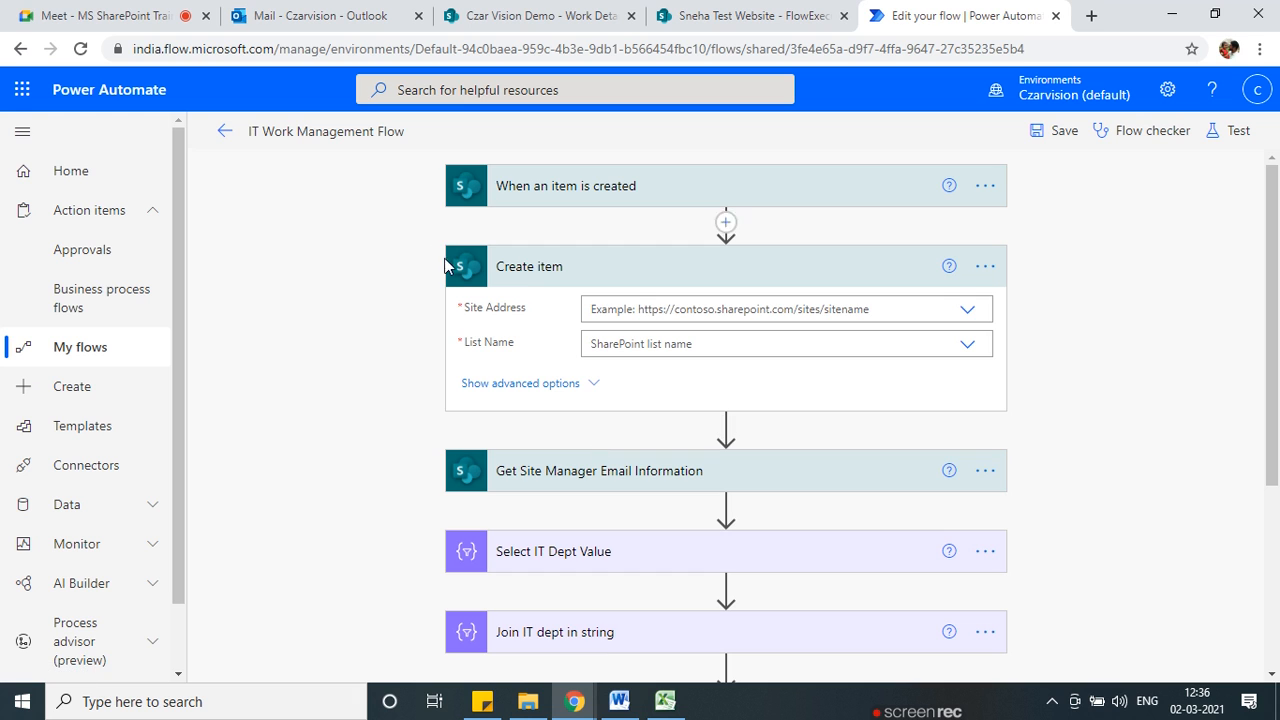
left_click(968, 309)
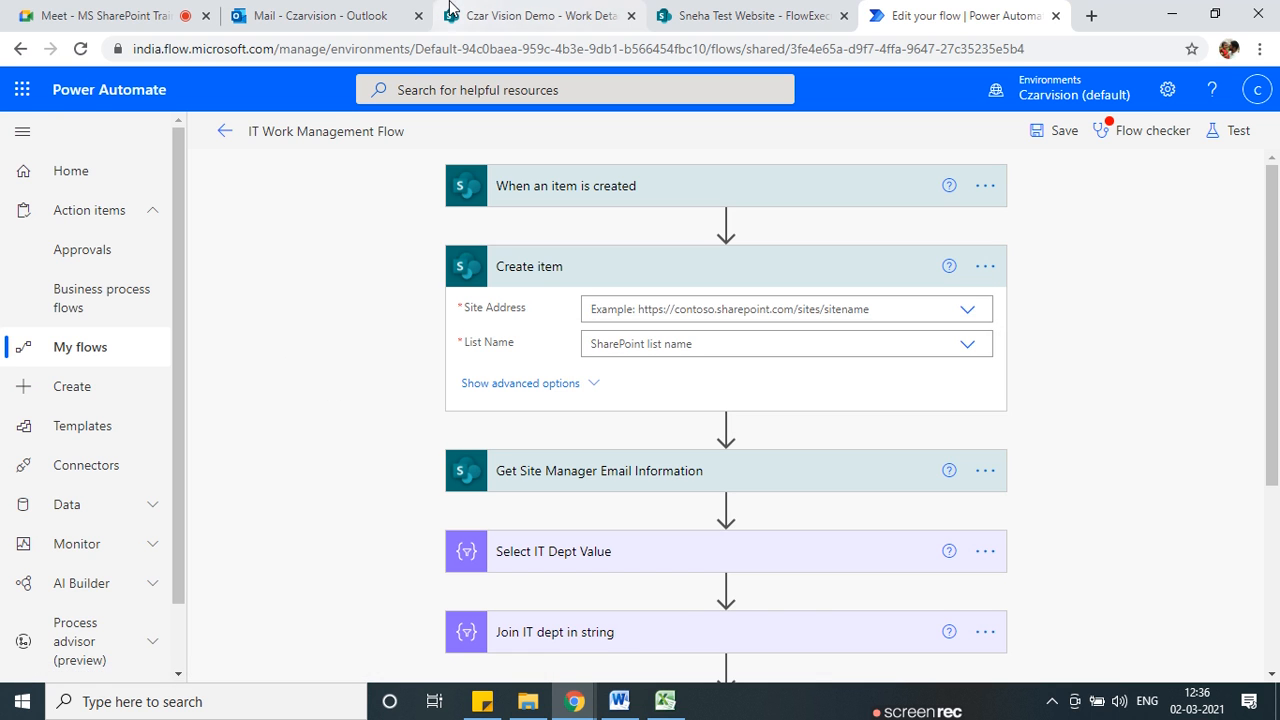
Copy the SharePoint site's base URL, without the list path, from the address of the FlowExecutionLog list page.
left_click(695, 10)
left_click(460, 50)
left_click(466, 49)
left_click_drag(498, 49, 118, 50)
key("ctrl+c")
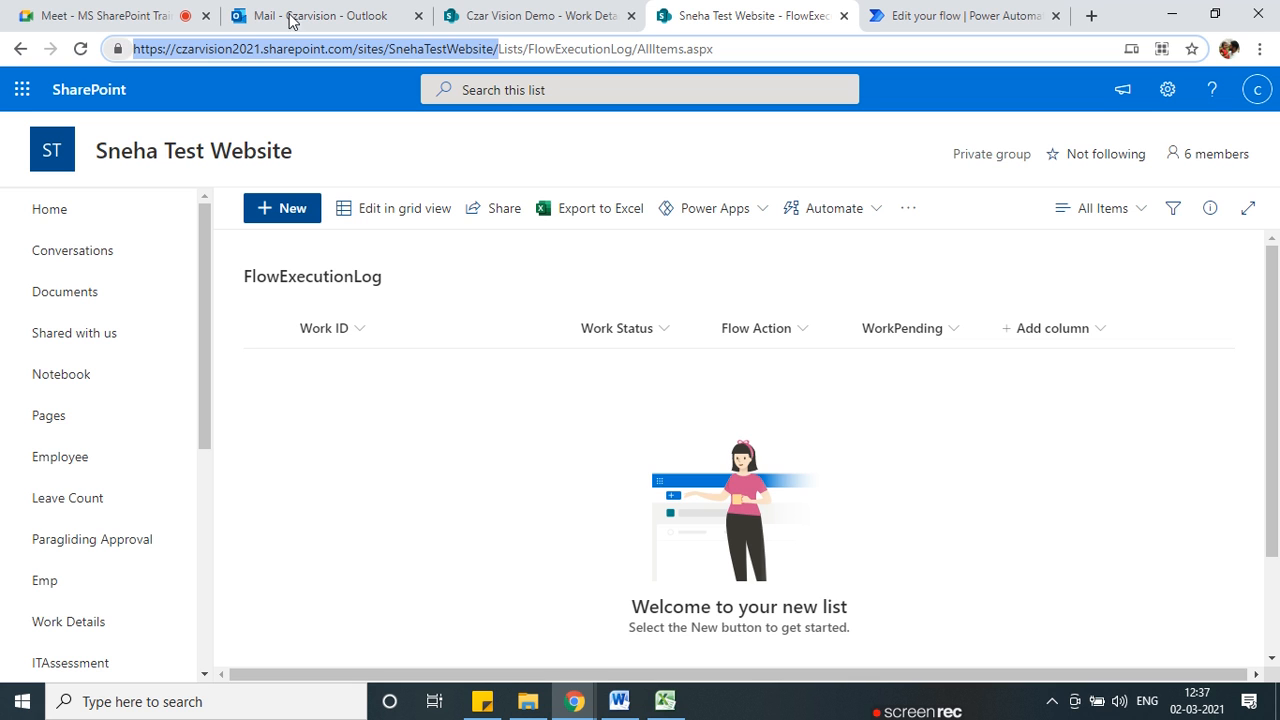
Return to the flow and enter the copied site URL as a custom value for Create item's Site Address.
left_click(960, 16)
left_click(670, 311)
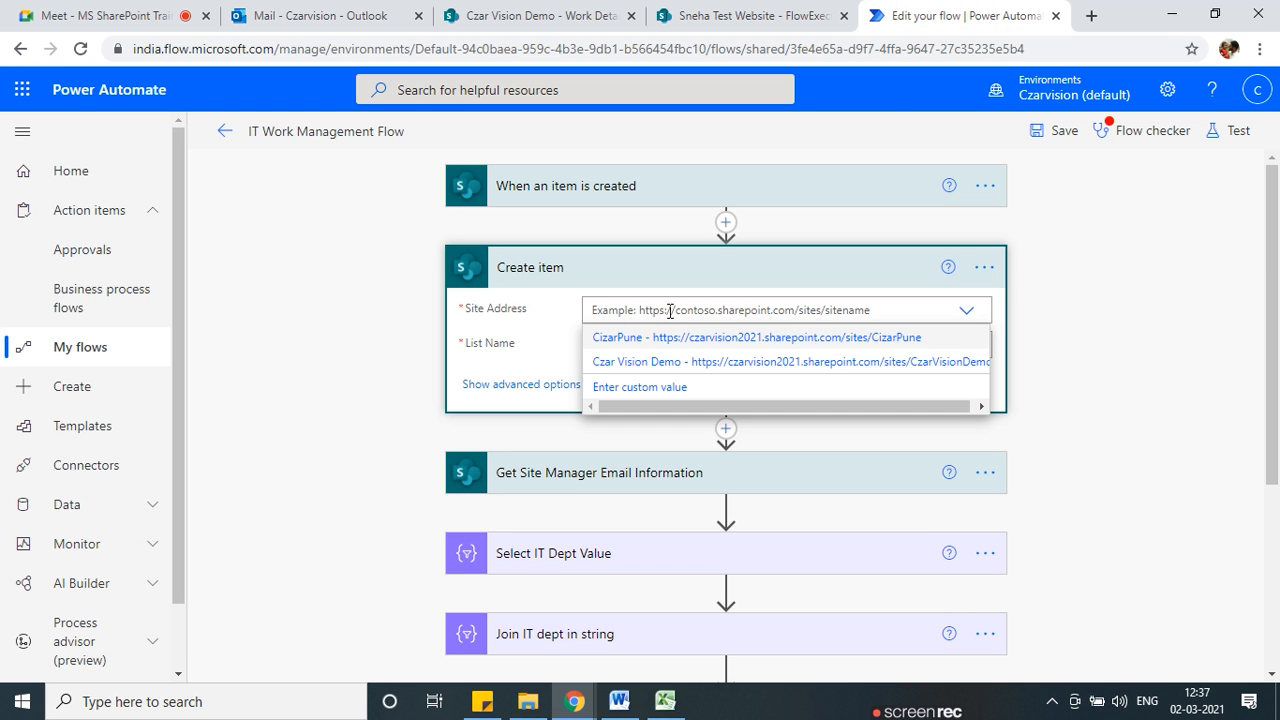
key("ctrl+v")
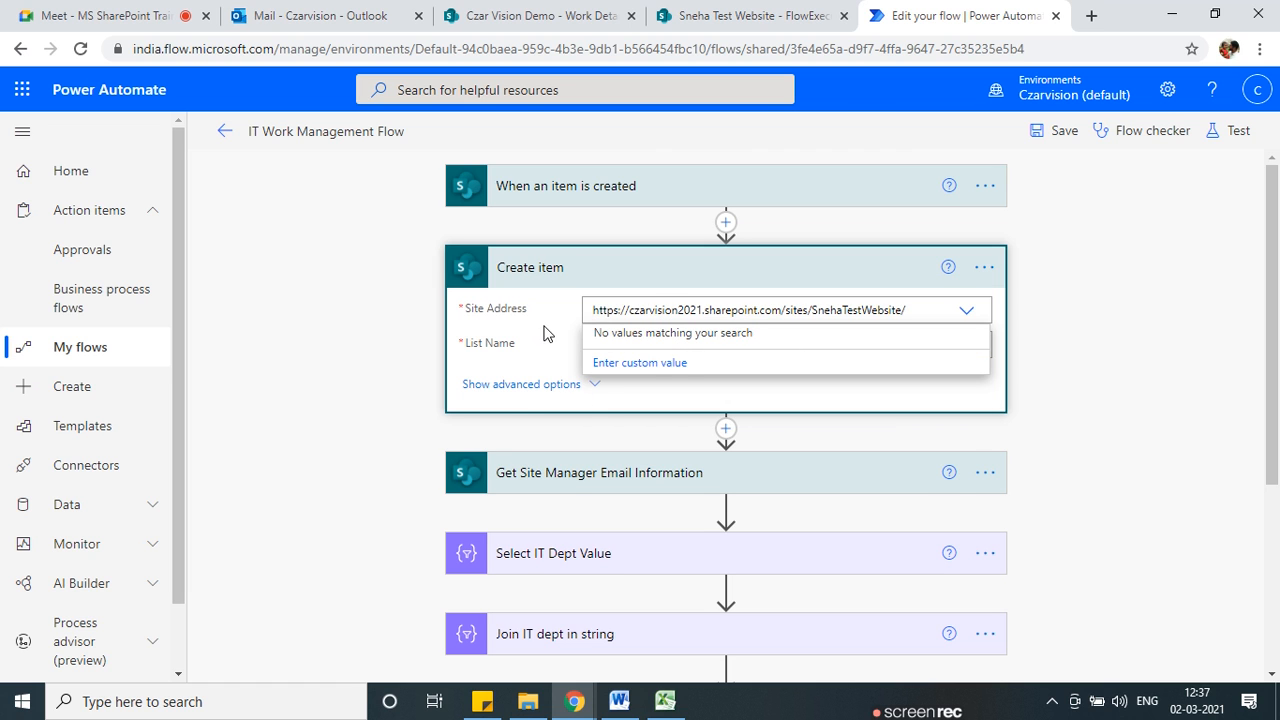
left_click(668, 362)
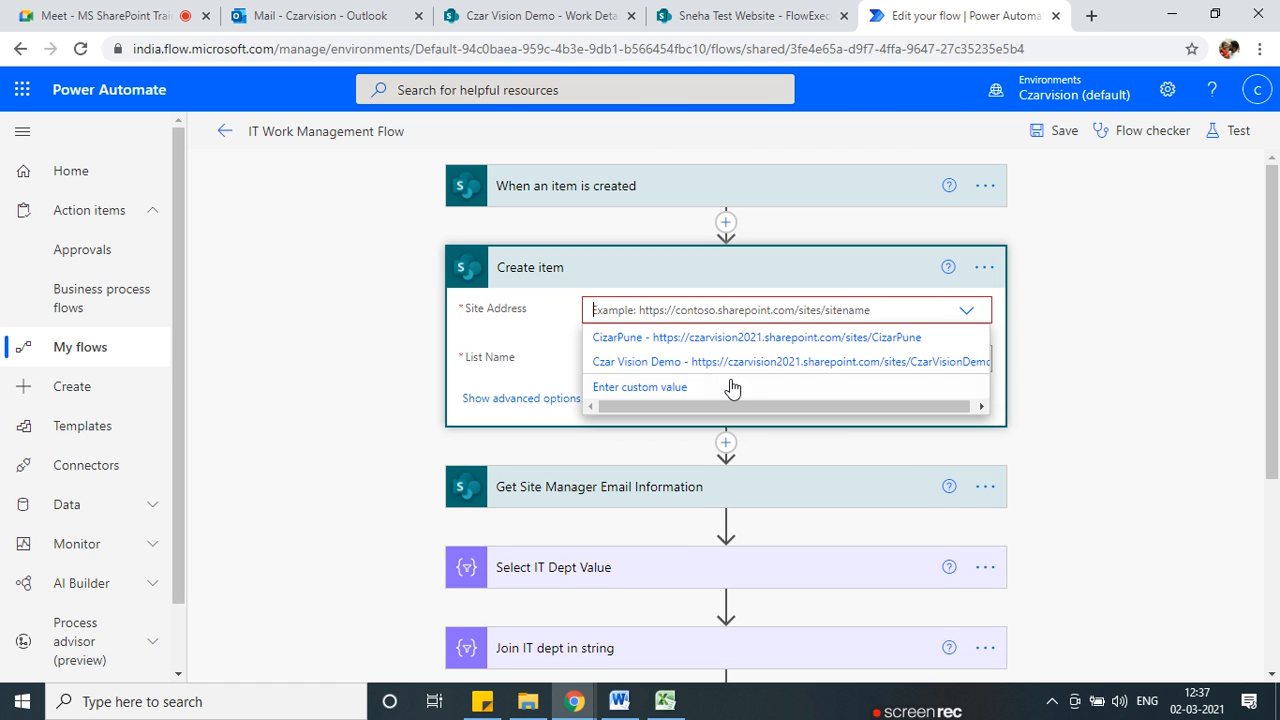
left_click(843, 337)
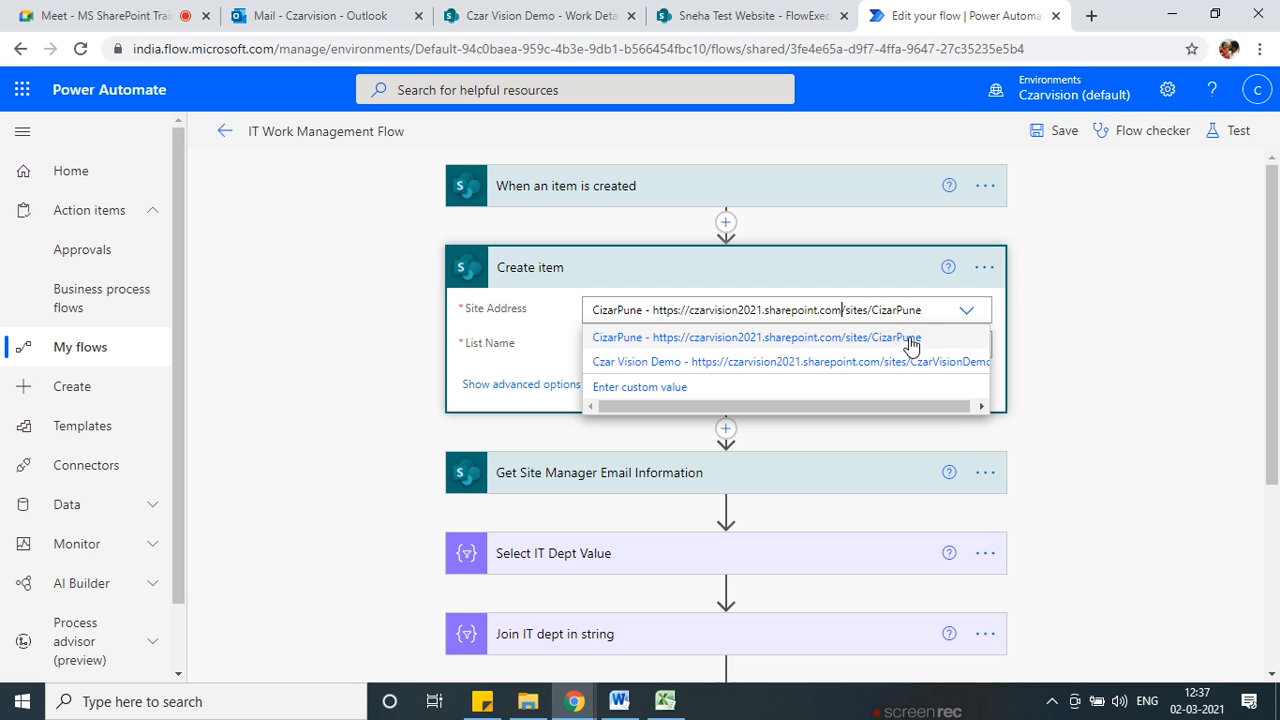
left_click(646, 387)
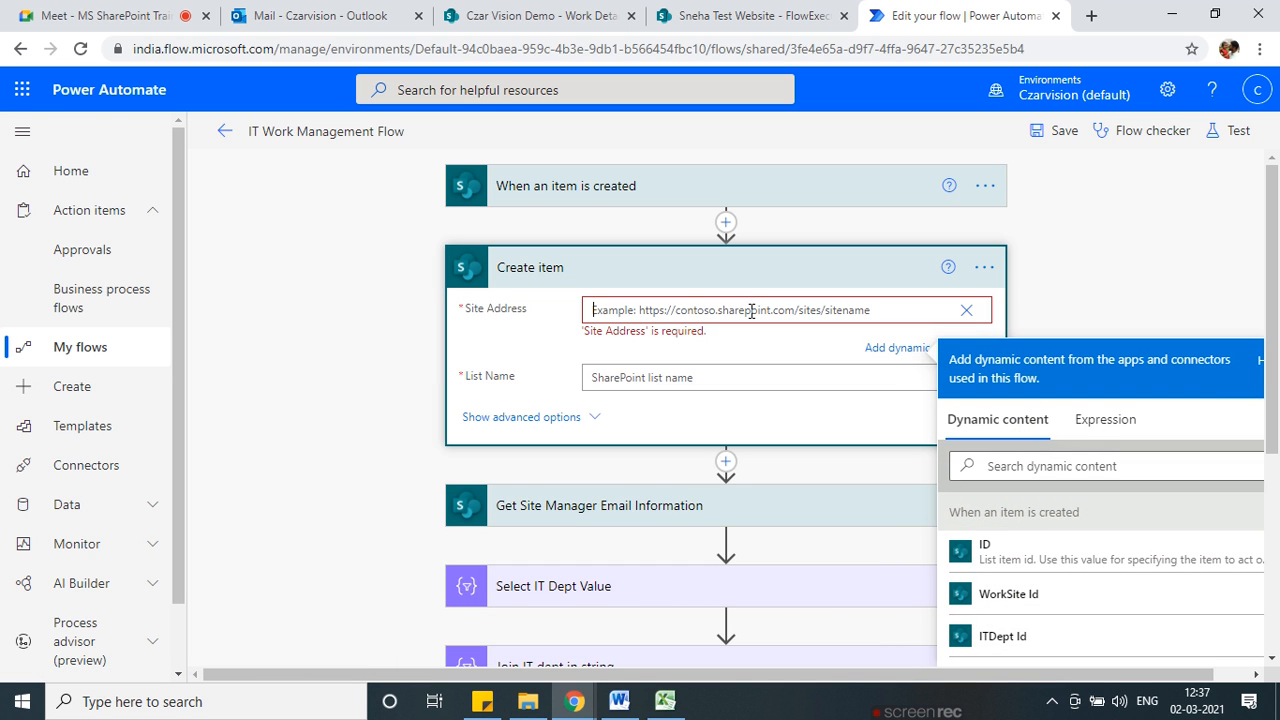
key("ctrl+v")
Choose FlowExecutionLog as the Create item action's list and show its advanced options.
left_click(737, 360)
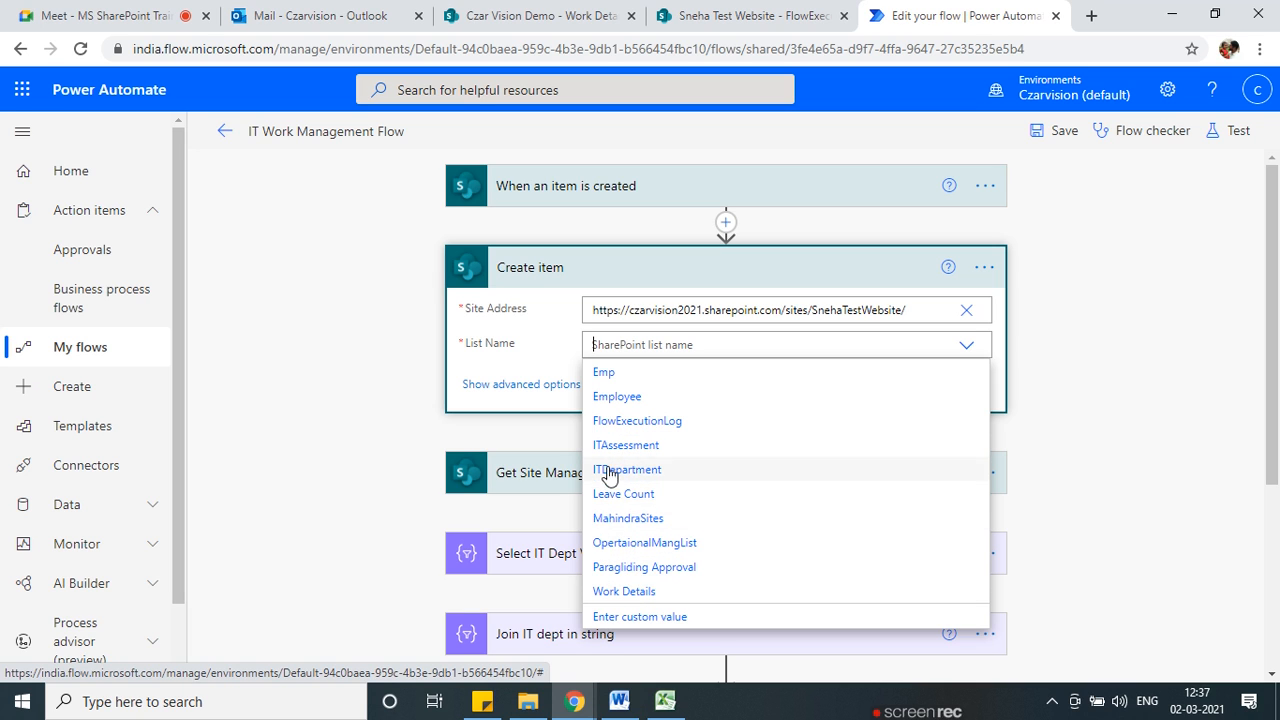
left_click(608, 425)
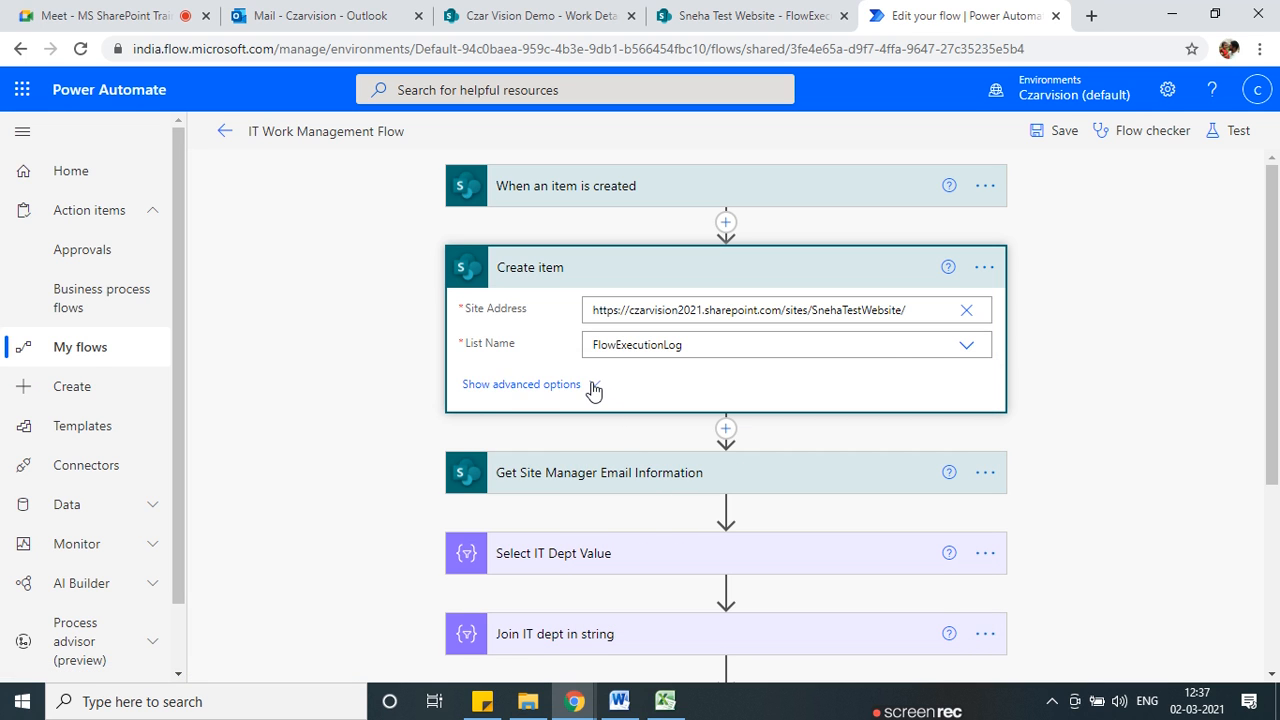
left_click(591, 388)
Fill the Work ID field with the Work ID dynamic content from the item-created trigger.
left_click(618, 418)
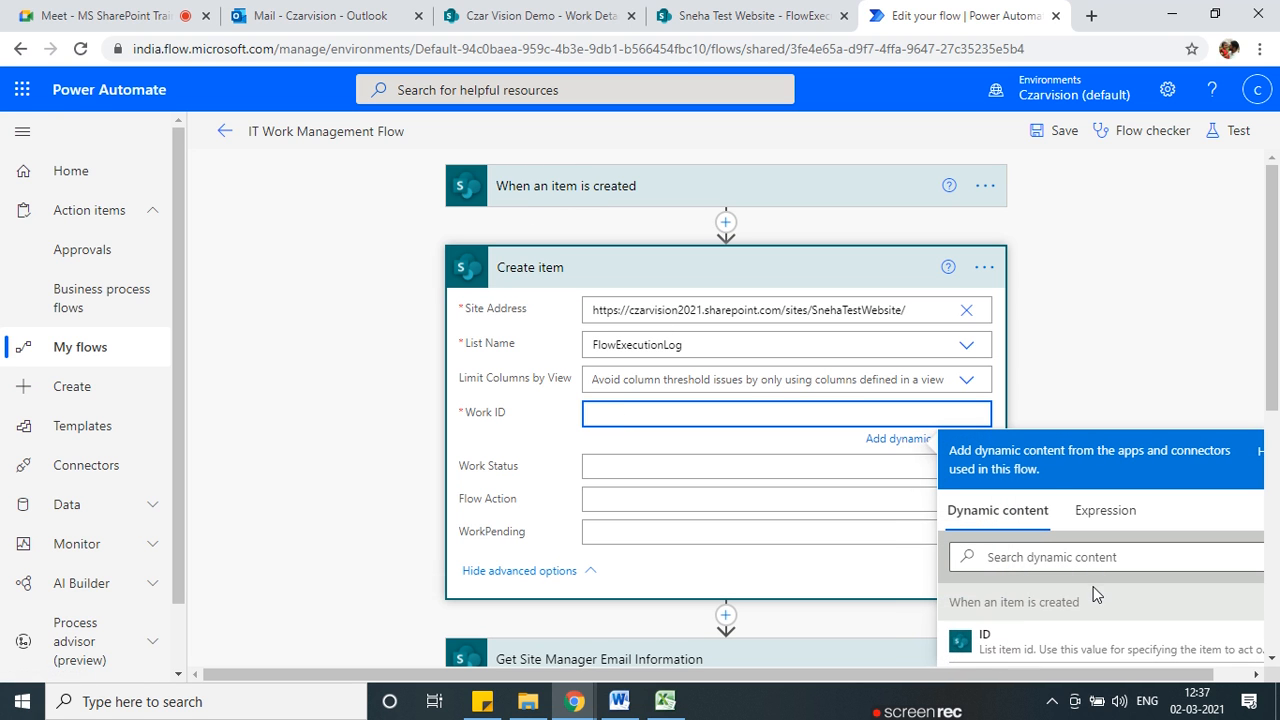
scroll(1090, 610, "down", 3)
scroll(971, 629, "up", 3)
scroll(1050, 636, "down", 3)
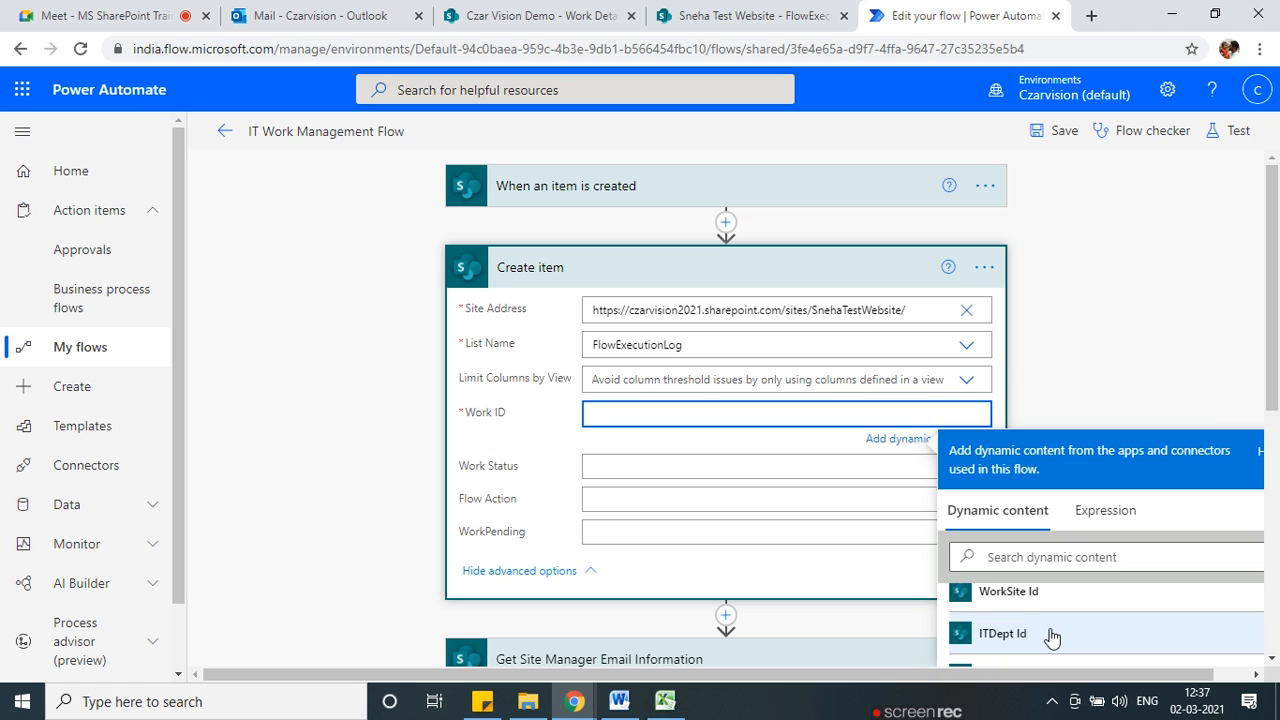
scroll(1050, 636, "down", 3)
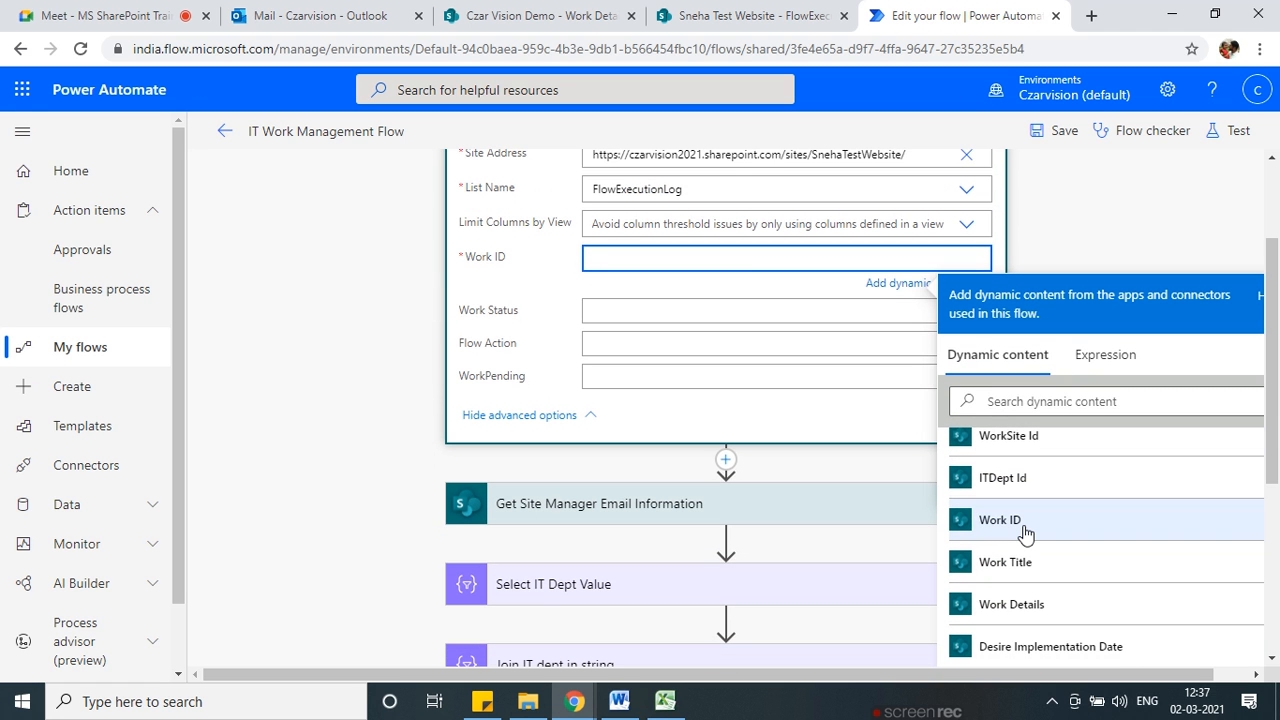
scroll(1024, 533, "up", 3)
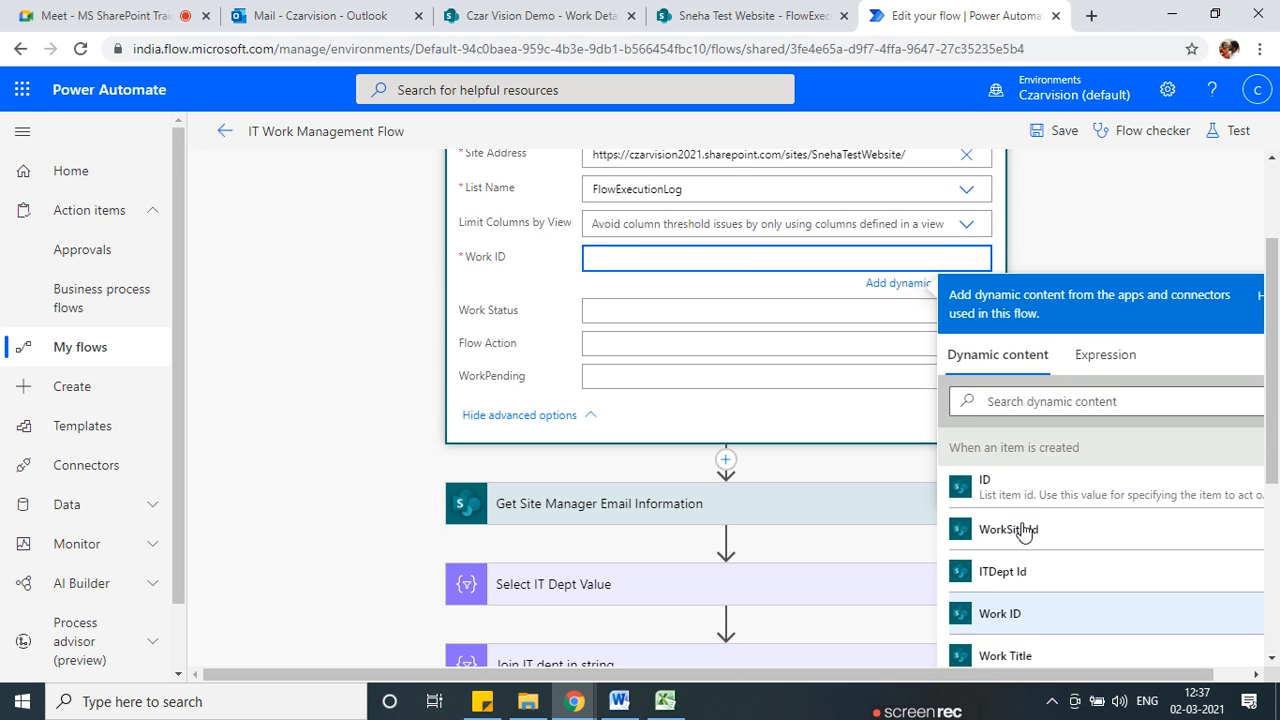
left_click(1015, 620)
Fill the Work Status field with the trigger's Status Value dynamic content.
left_click(618, 313)
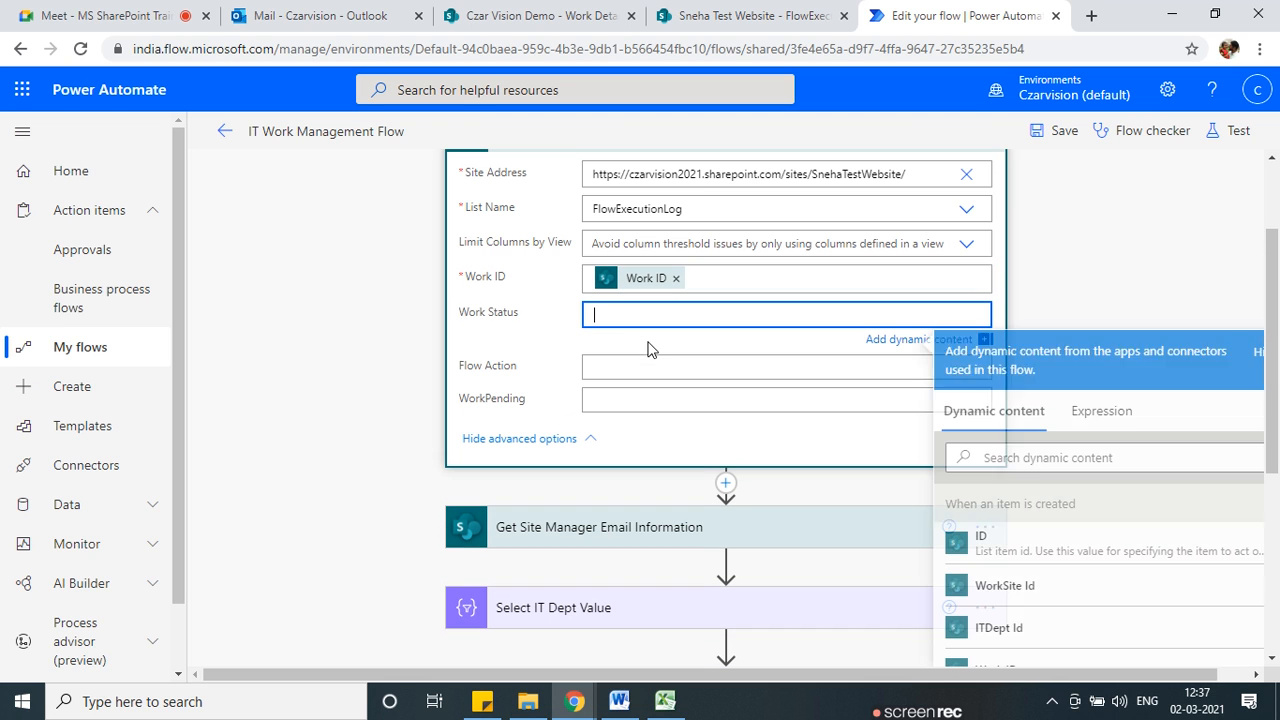
scroll(1040, 595, "down", 2)
scroll(1045, 620, "down", 2)
scroll(1040, 625, "down", 2)
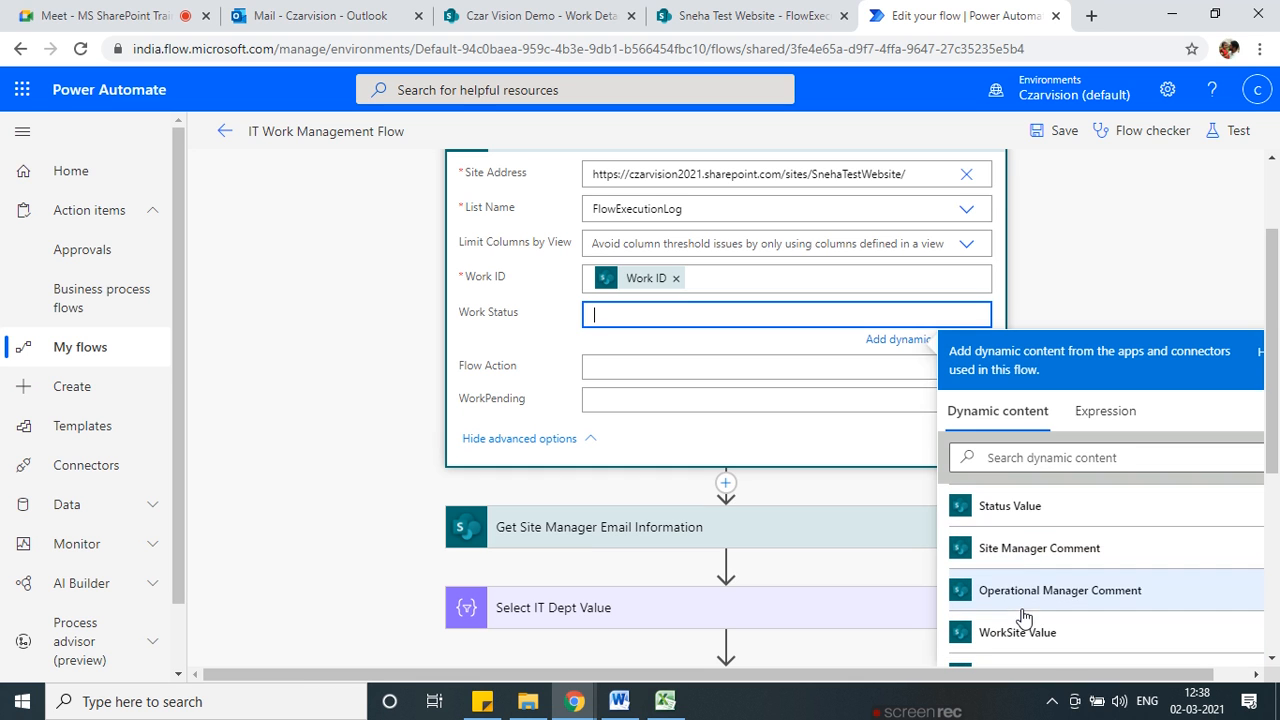
left_click(1014, 506)
Set the Flow Action field to the text 'Flow Triggered'.
left_click(649, 378)
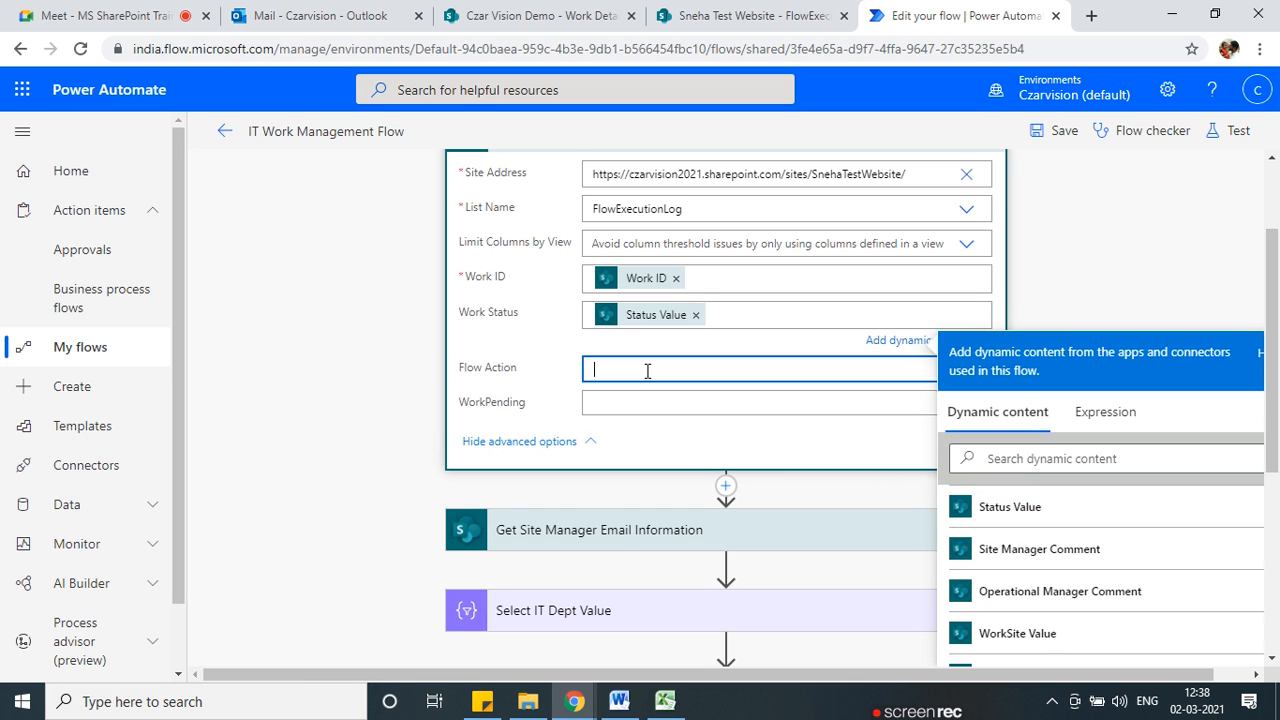
scroll(614, 450, "up", 2)
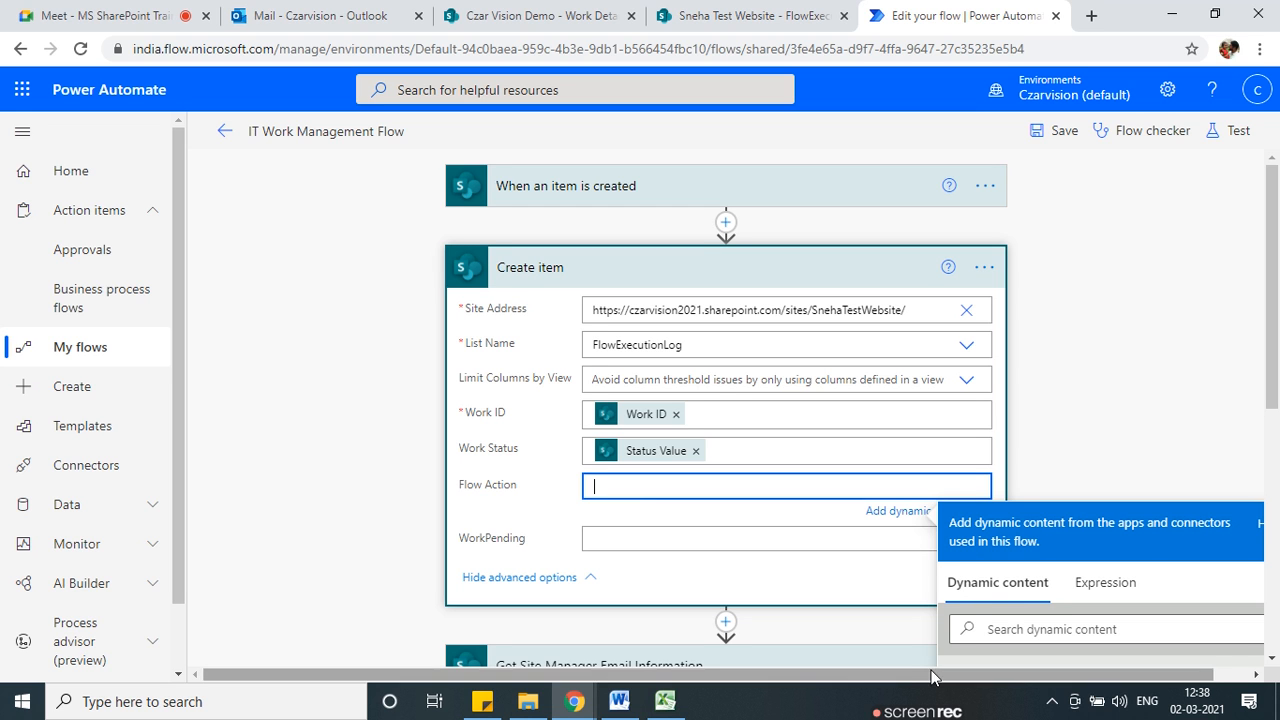
left_click_drag(930, 677, 1098, 671)
left_click(1228, 522)
left_click(552, 480)
left_click(612, 483)
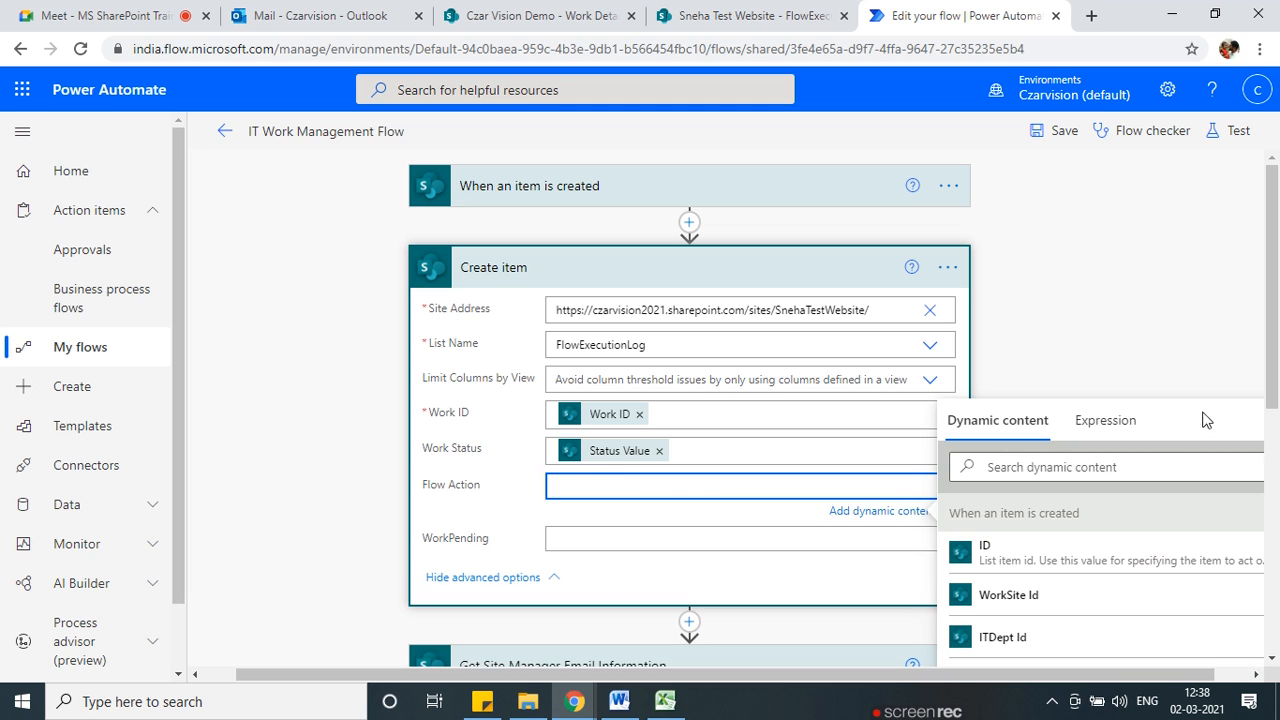
scroll(520, 400, "down", 2)
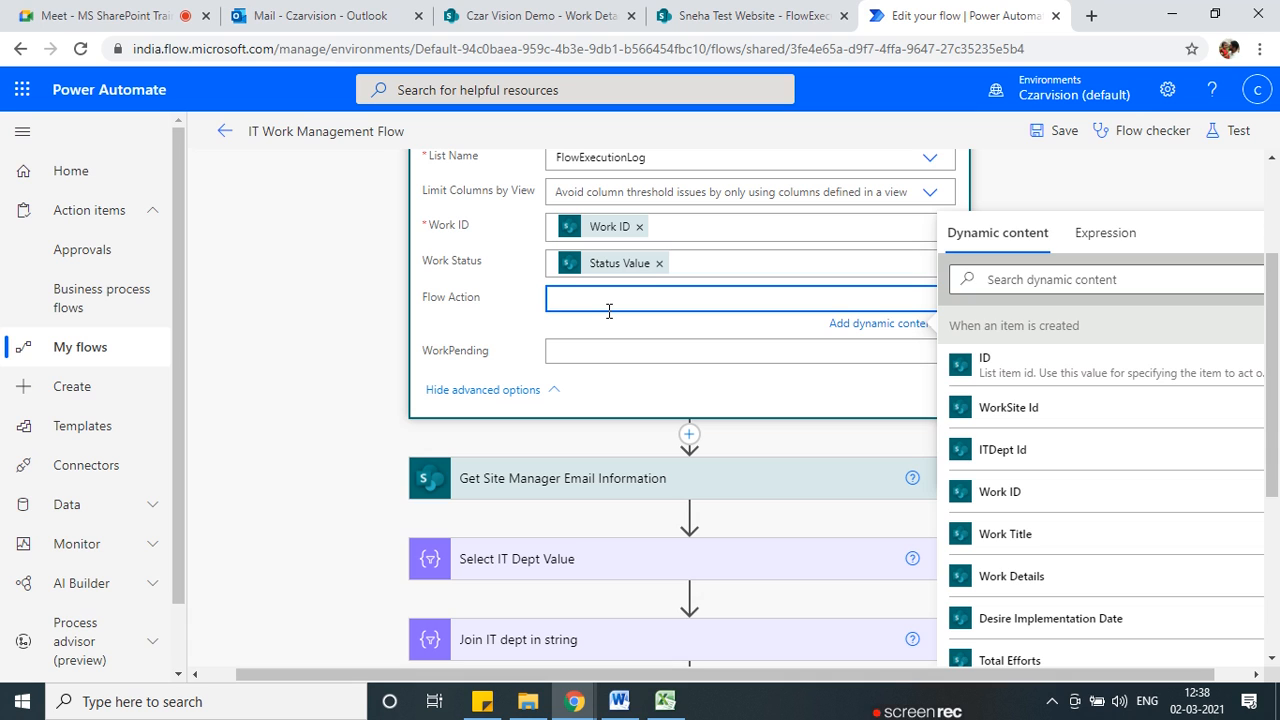
type("B")
type("low Tri")
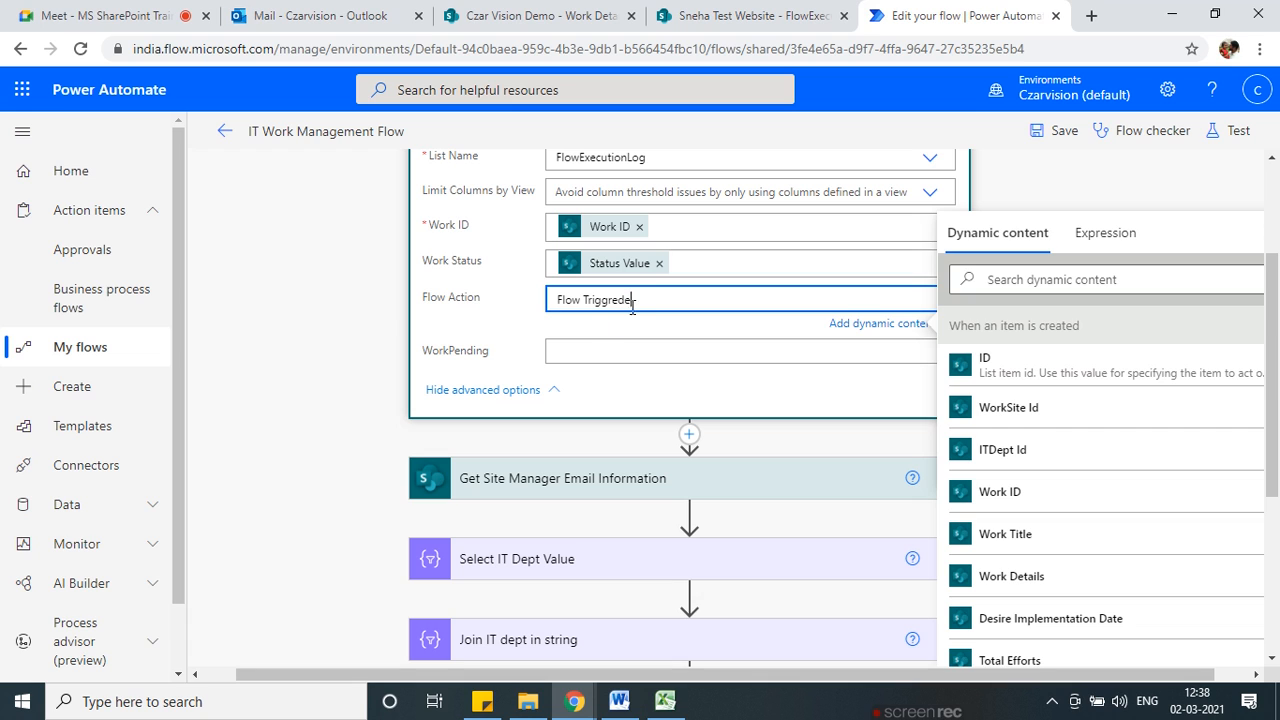
type("ggered")
left_click(629, 357)
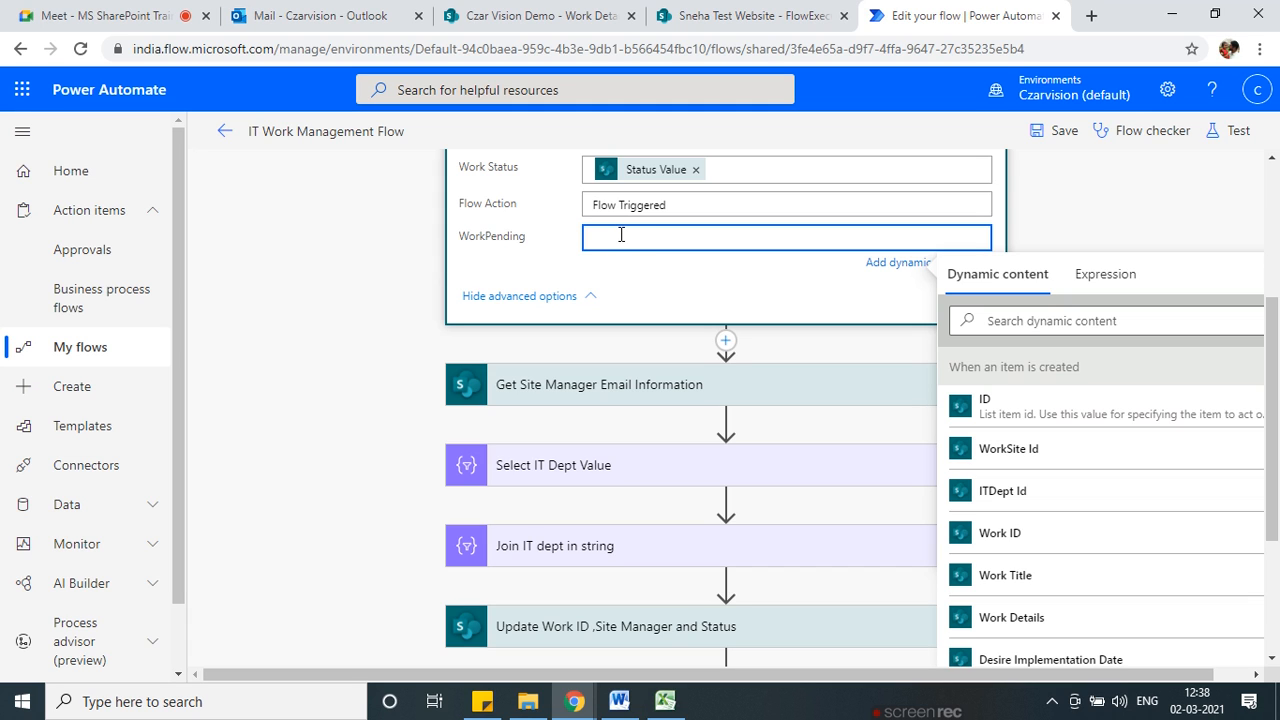
type("Wor")
key("BackSpace")
key("BackSpace")
key("BackSpace")
type("Be")
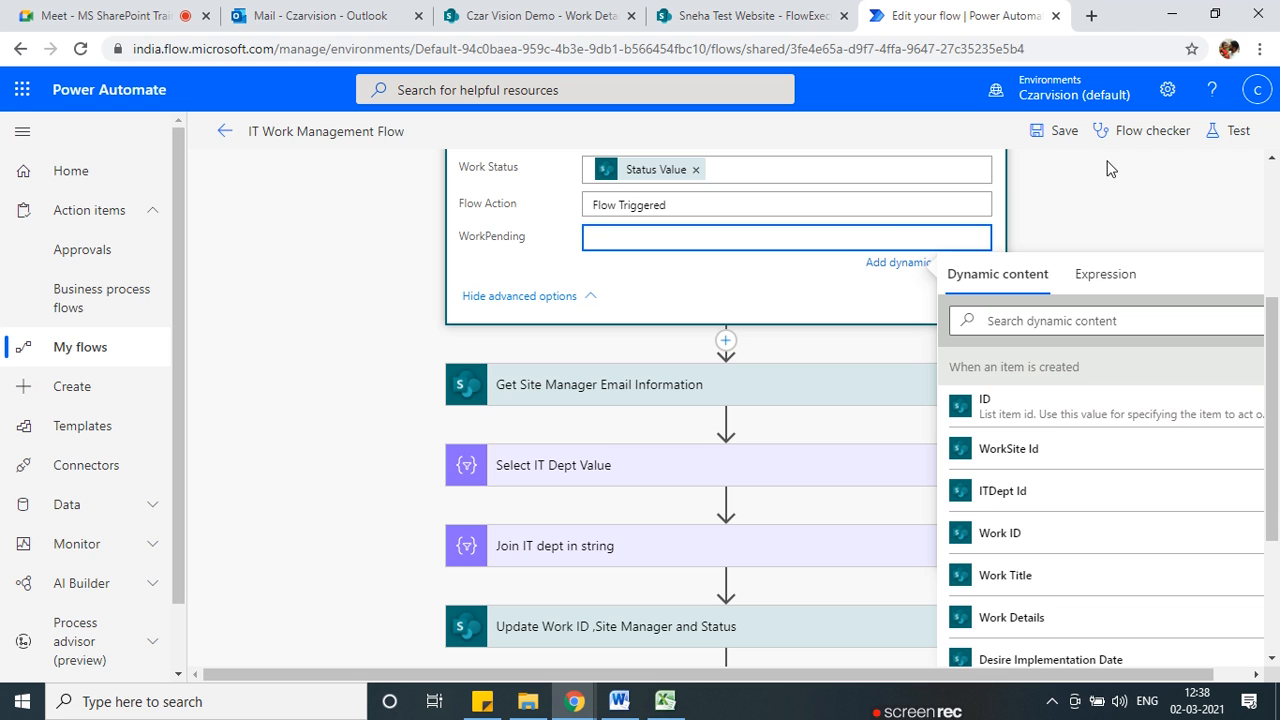
left_click(674, 328)
Rename the Create item action as 'Initial Flow Trigger Log'.
scroll(802, 465, "up", 2)
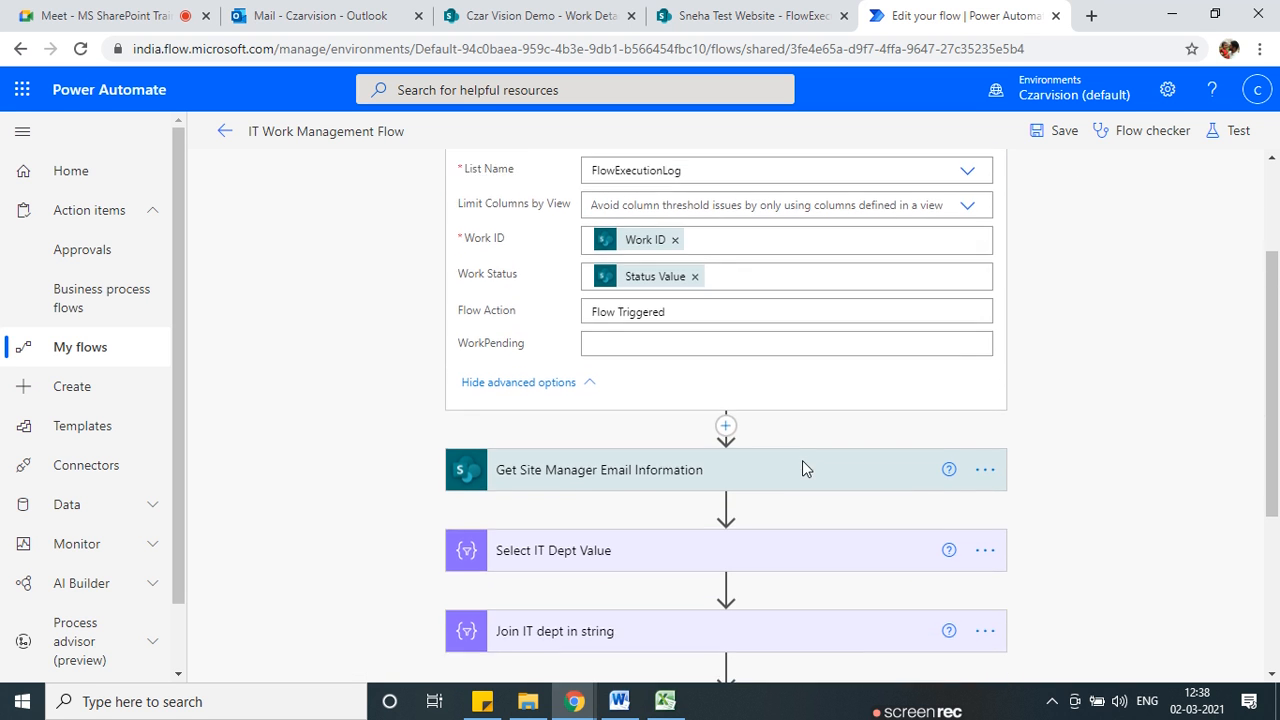
scroll(657, 463, "up", 2)
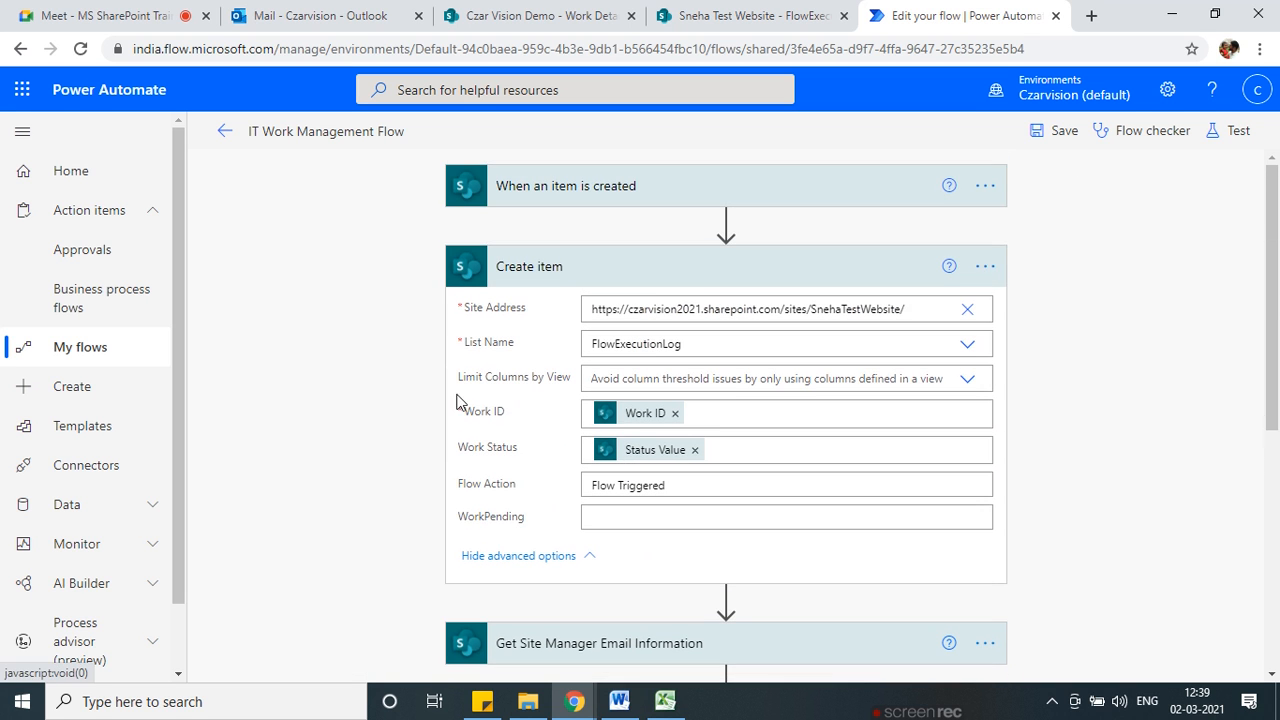
left_click(986, 267)
left_click(1066, 283)
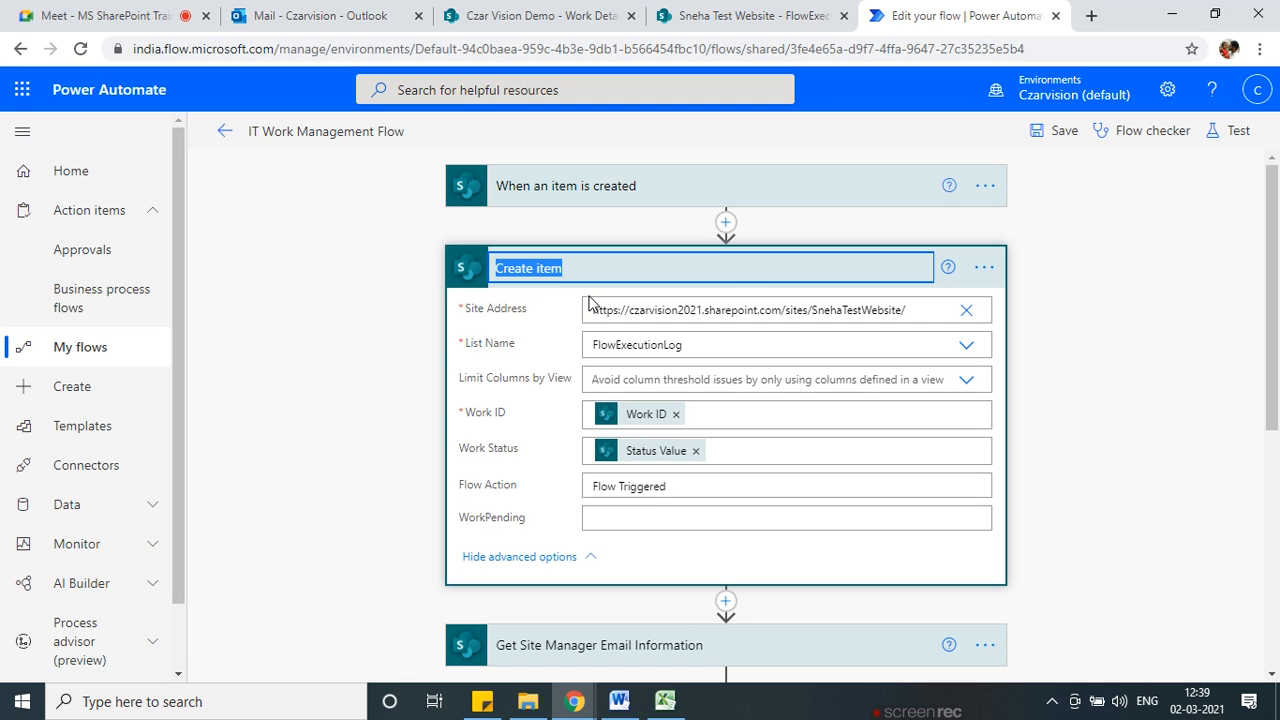
key("BackSpace")
type("Initial ")
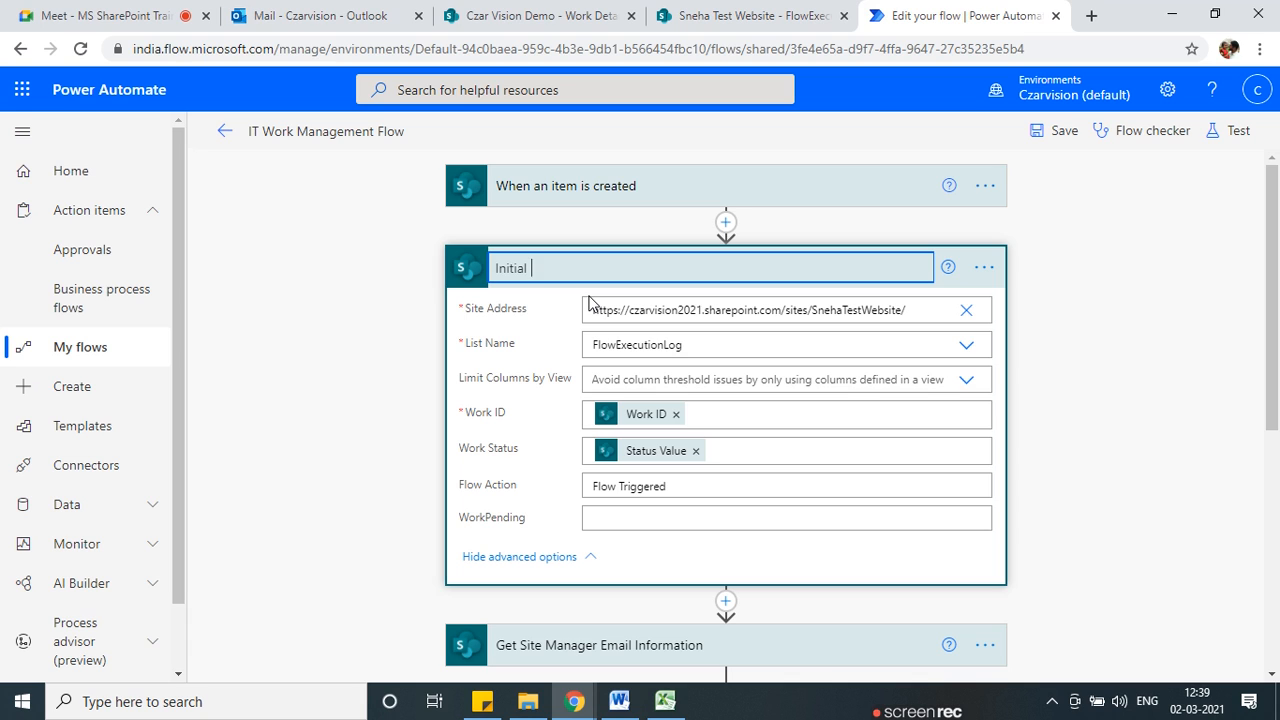
type("wo")
type("Flow Tr")
type("igger Log")
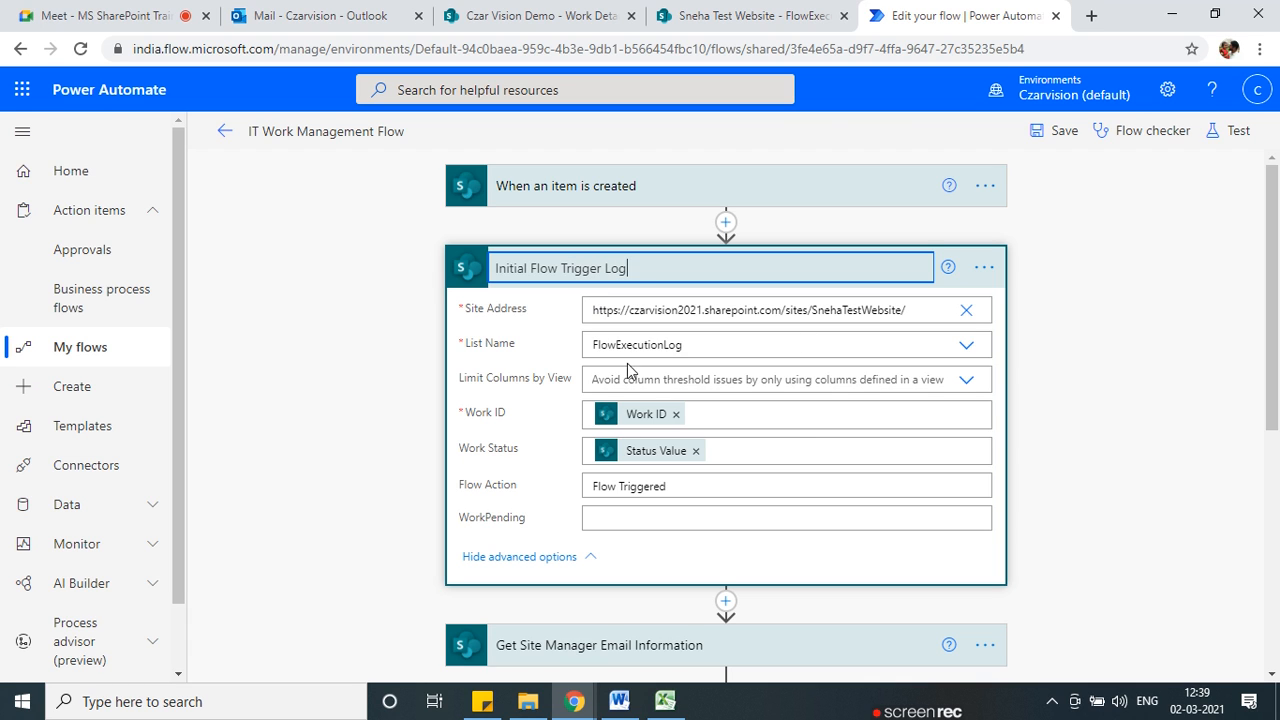
left_click(257, 466)
Copy the 'Initial Flow Trigger Log' action and insert the copy between 'Update Work ID ,Site Manager and Status' and 'Approval from site Manager'.
left_click(987, 279)
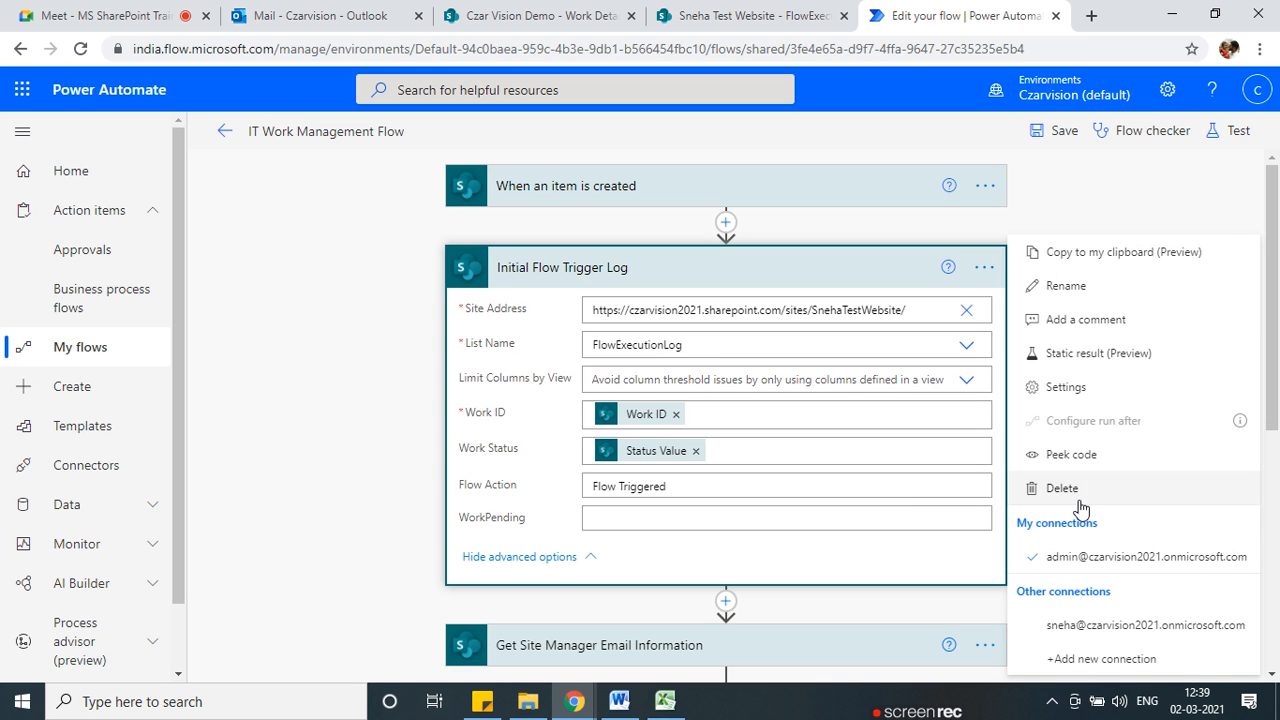
scroll(280, 491, "down", 4)
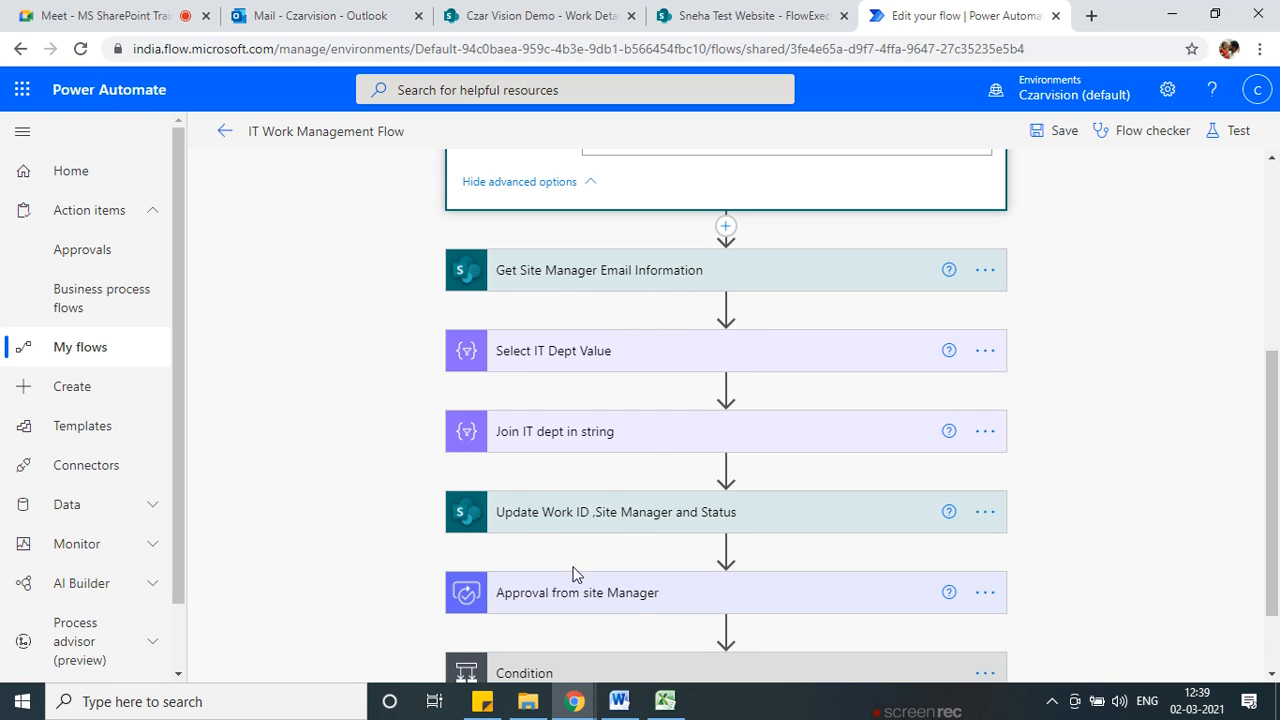
scroll(700, 537, "down", 1)
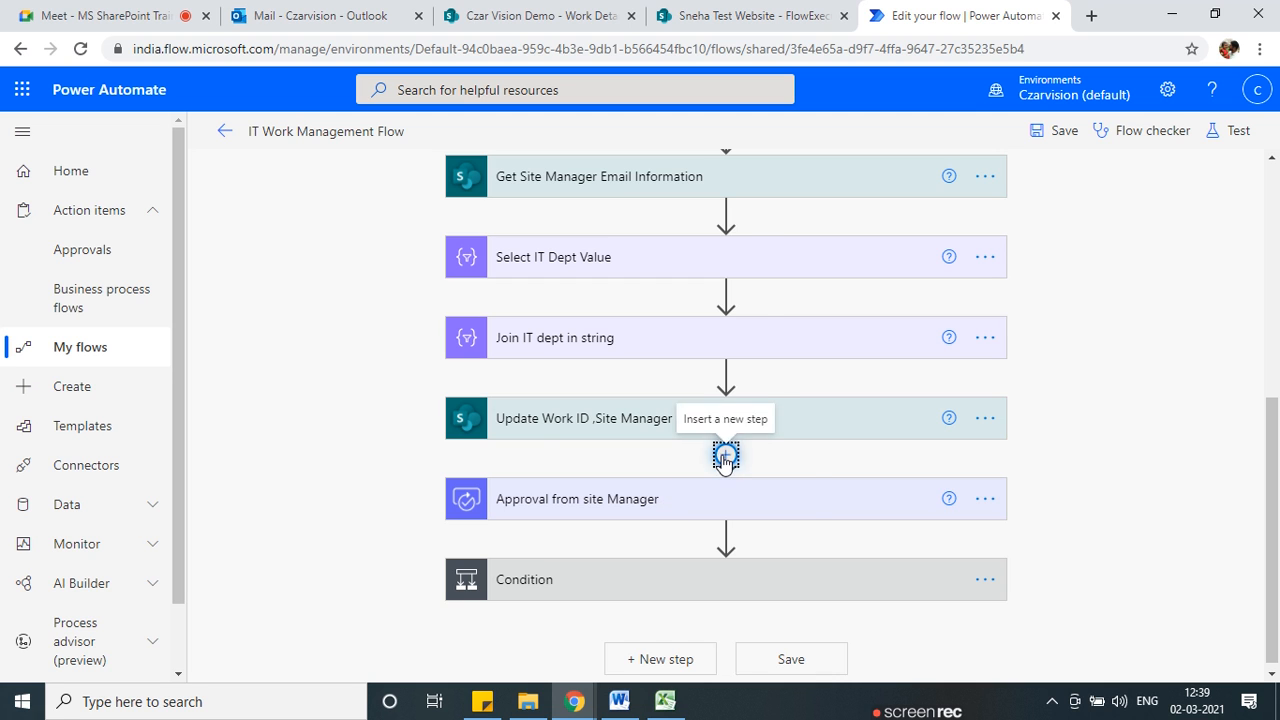
left_click(726, 457)
left_click(706, 487)
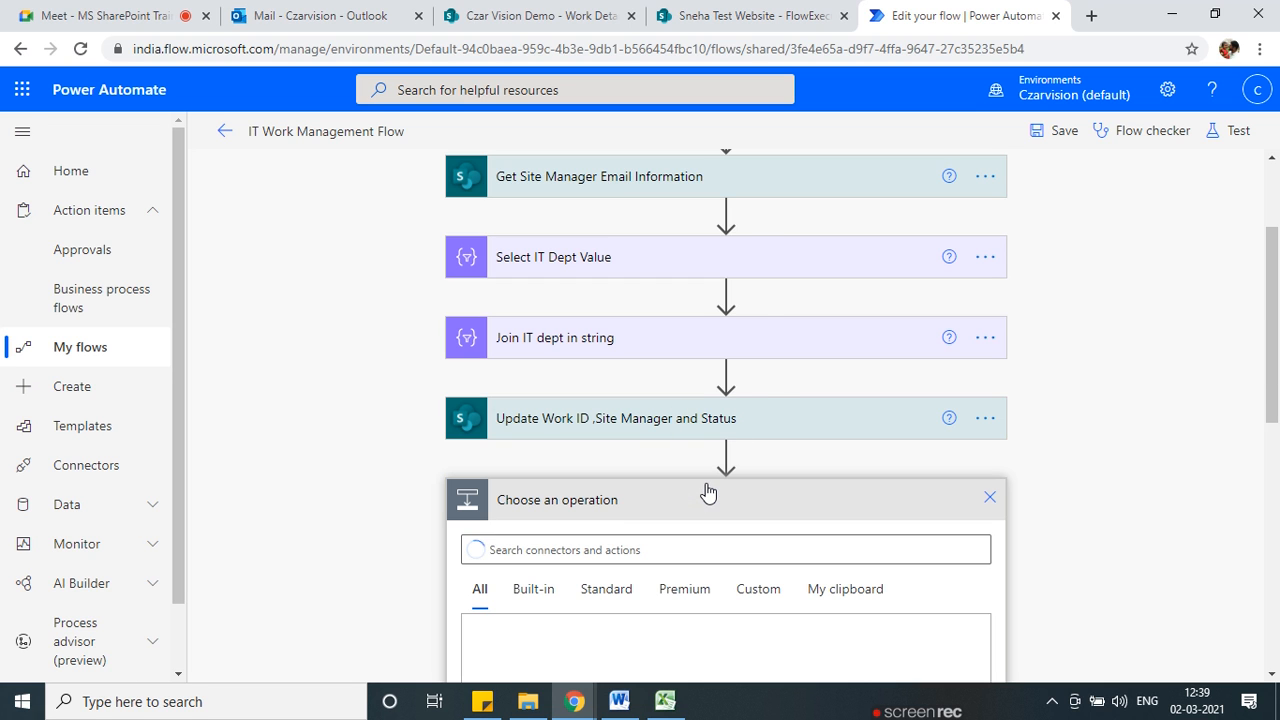
scroll(647, 538, "down", 2)
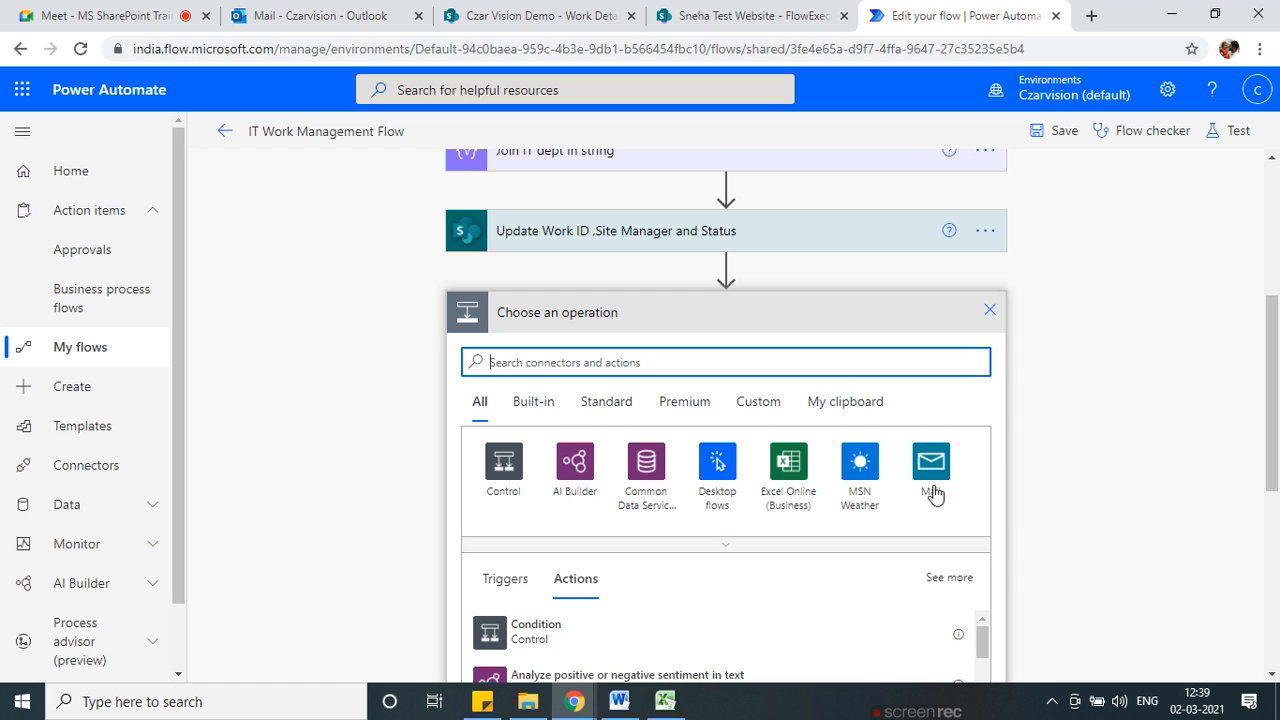
left_click(848, 401)
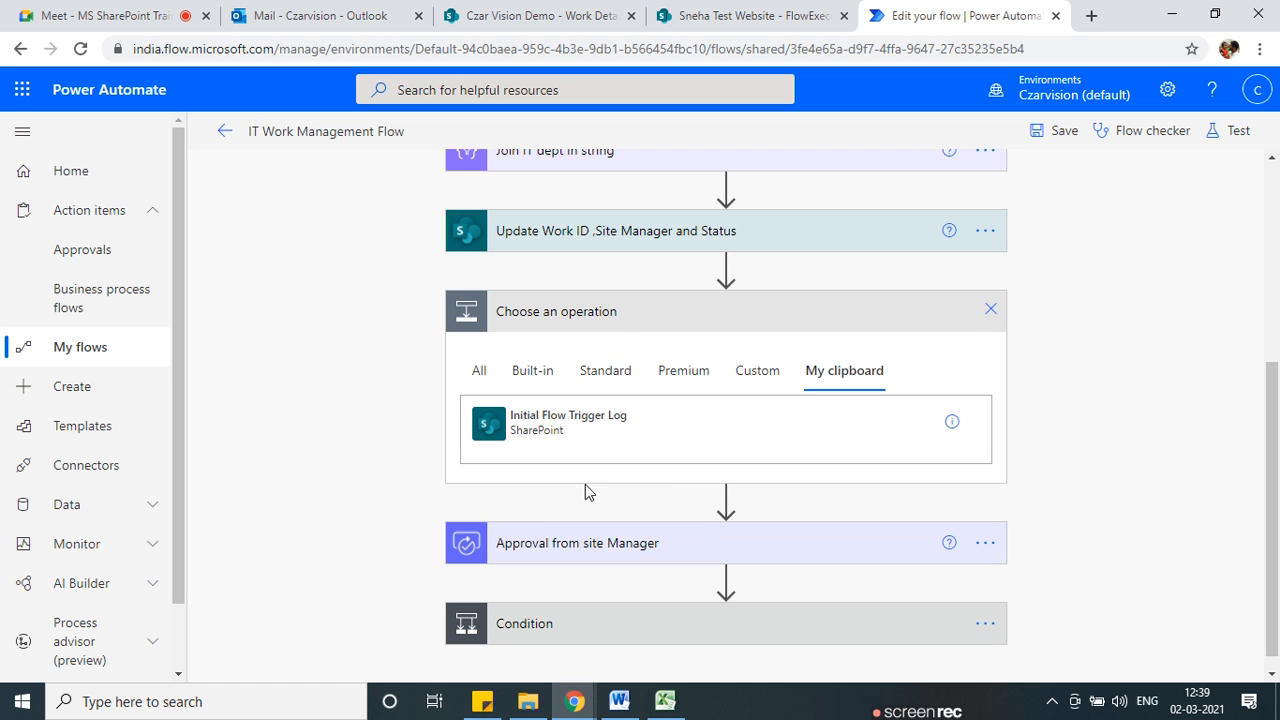
left_click(527, 442)
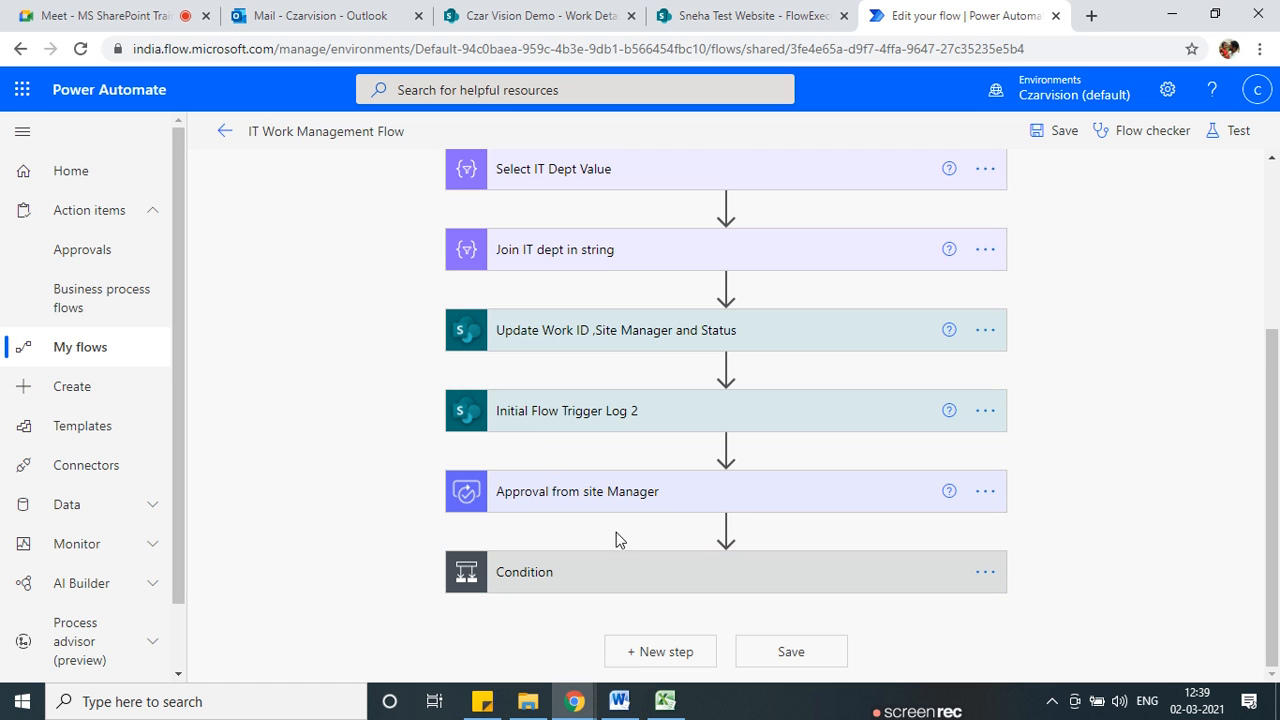
Rename the copied log action as 'Log pending with Site Manager'.
left_click(985, 411)
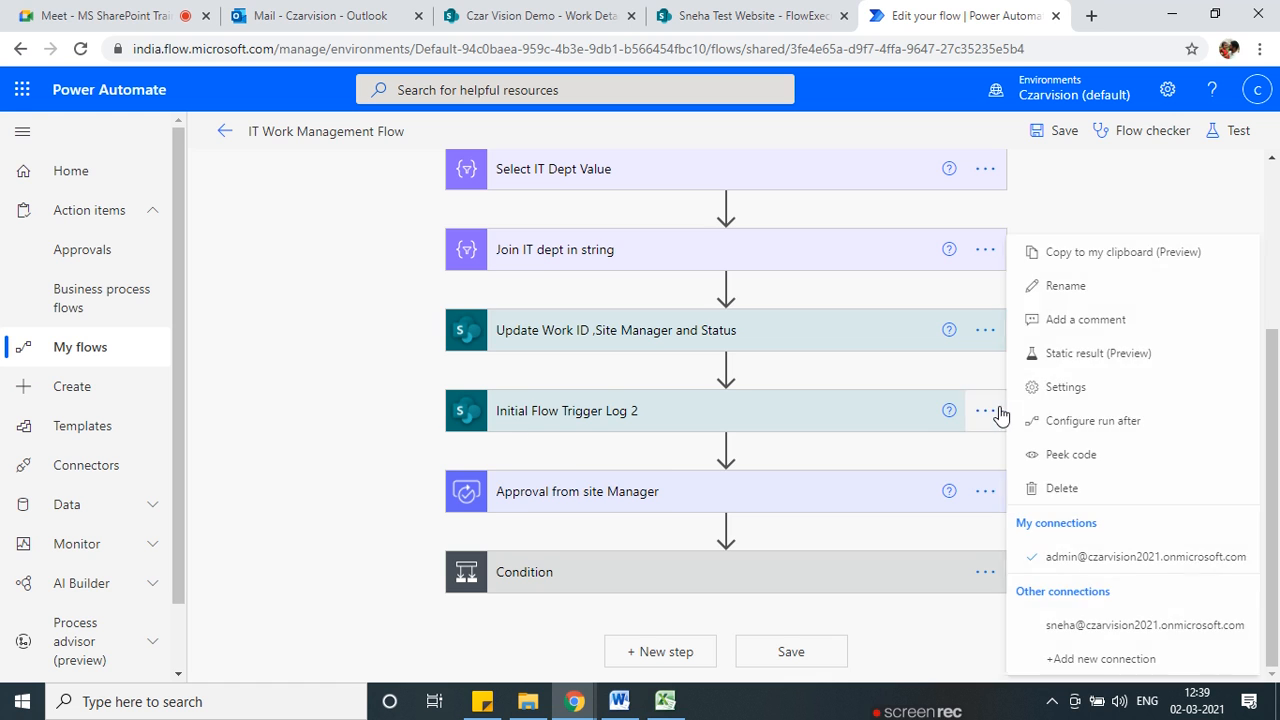
left_click(1087, 298)
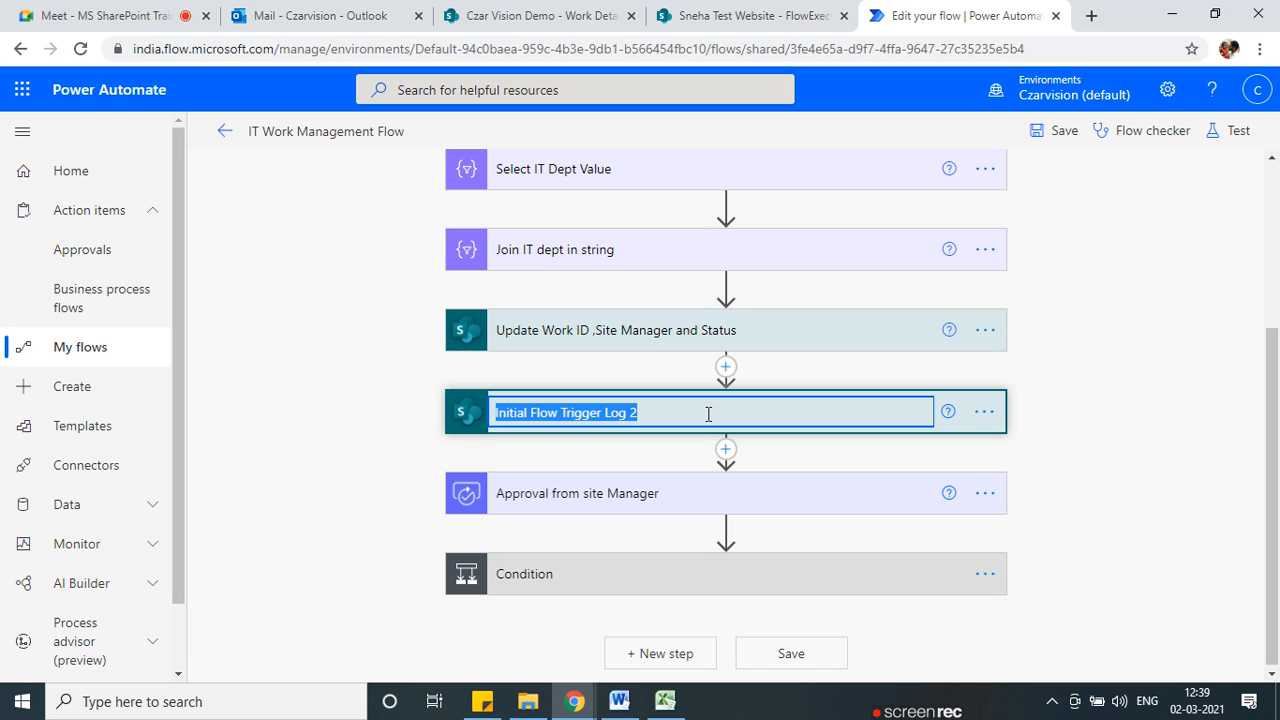
type("(")
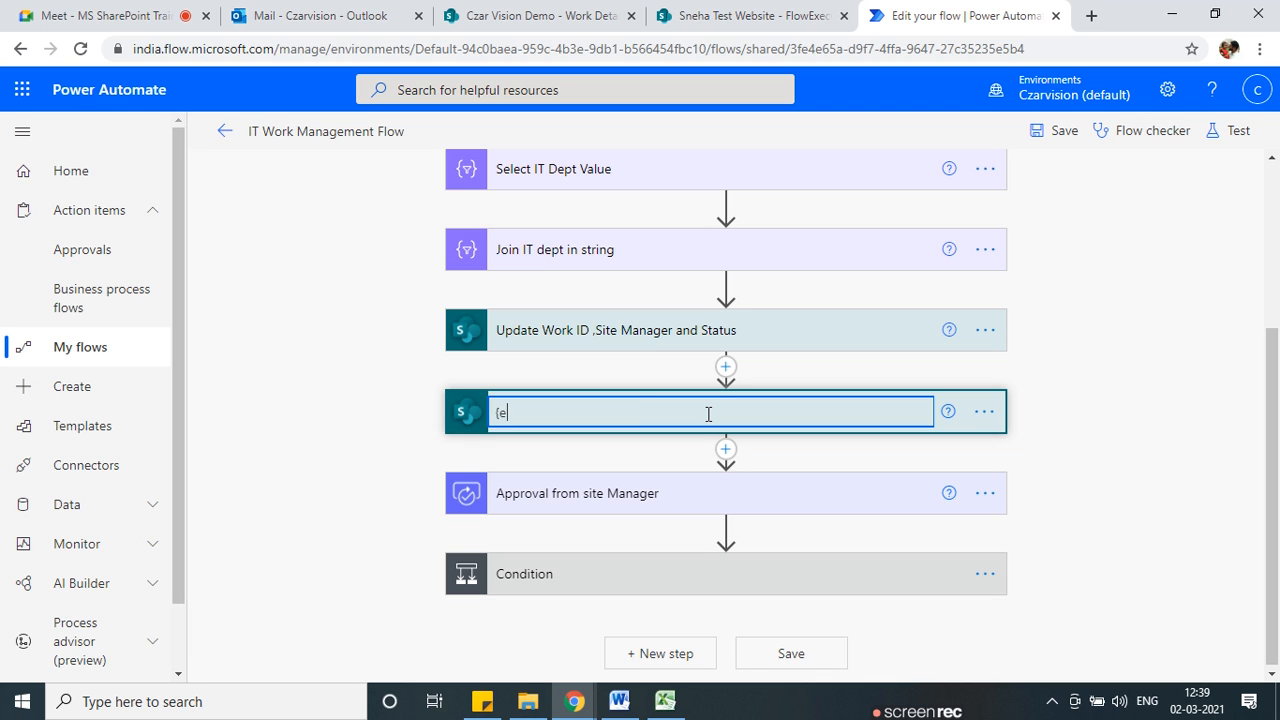
type("ending")
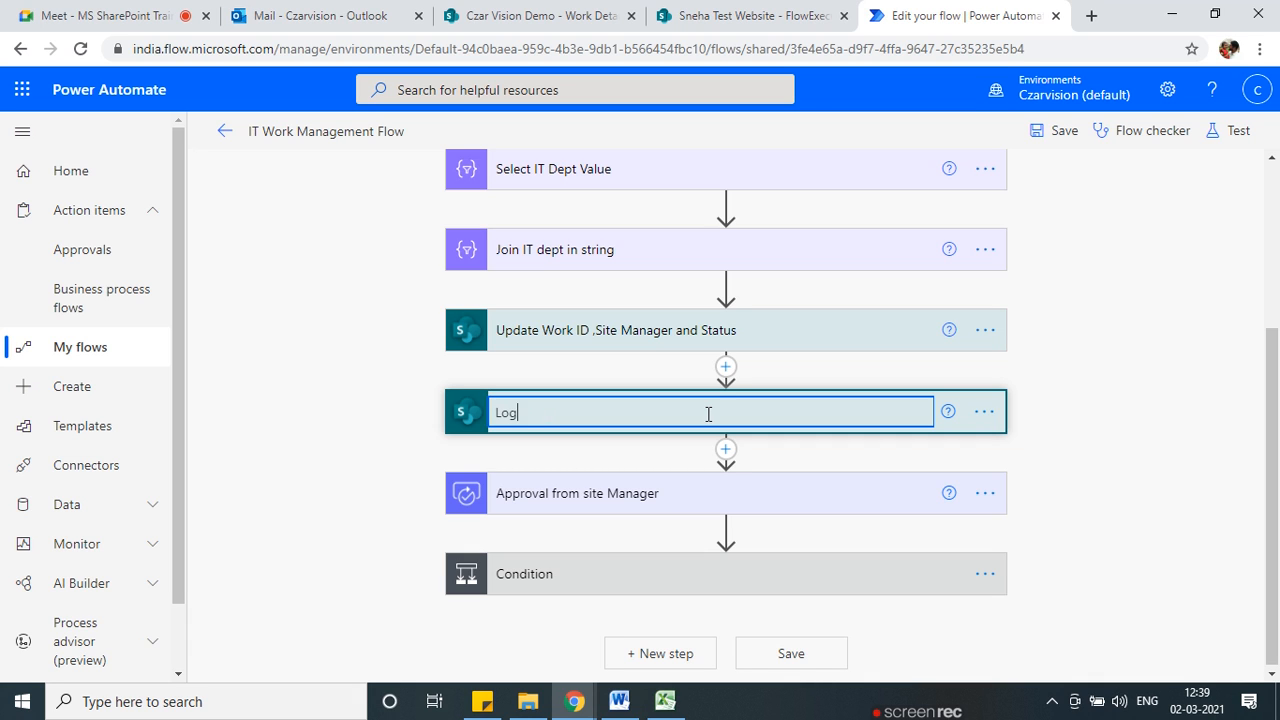
scroll(708, 414, "up", 3)
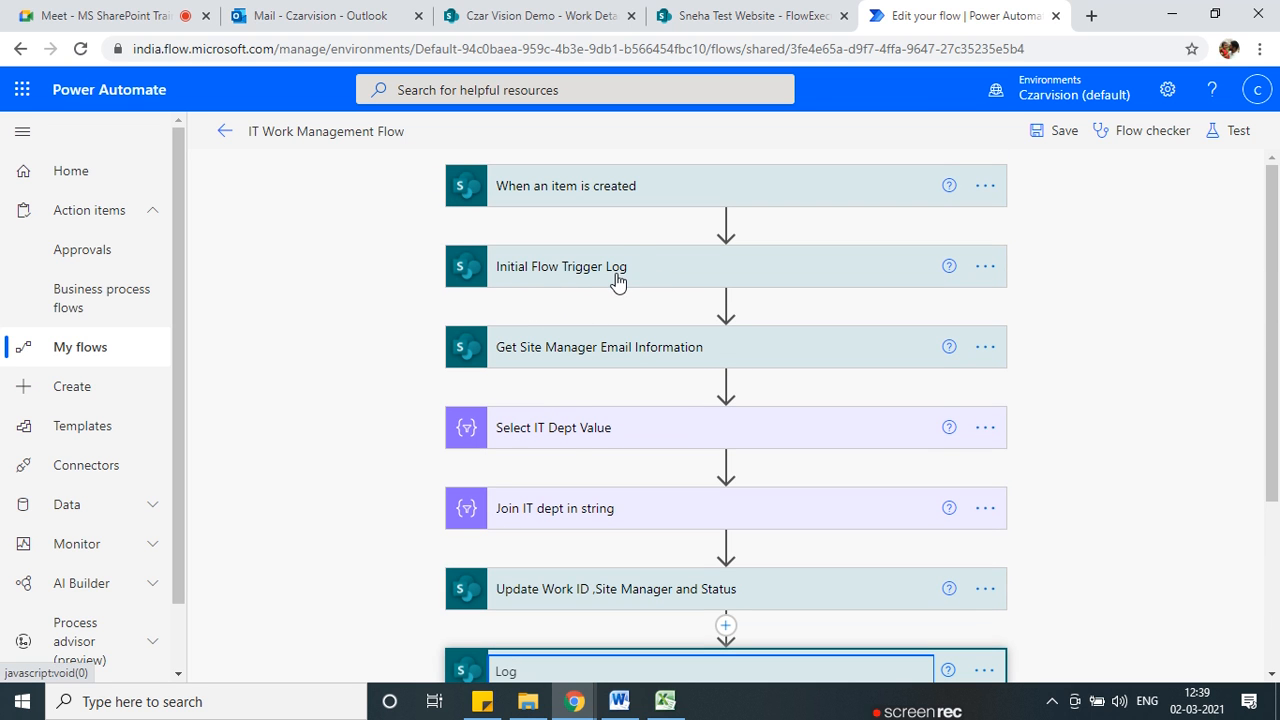
scroll(617, 280, "down", 3)
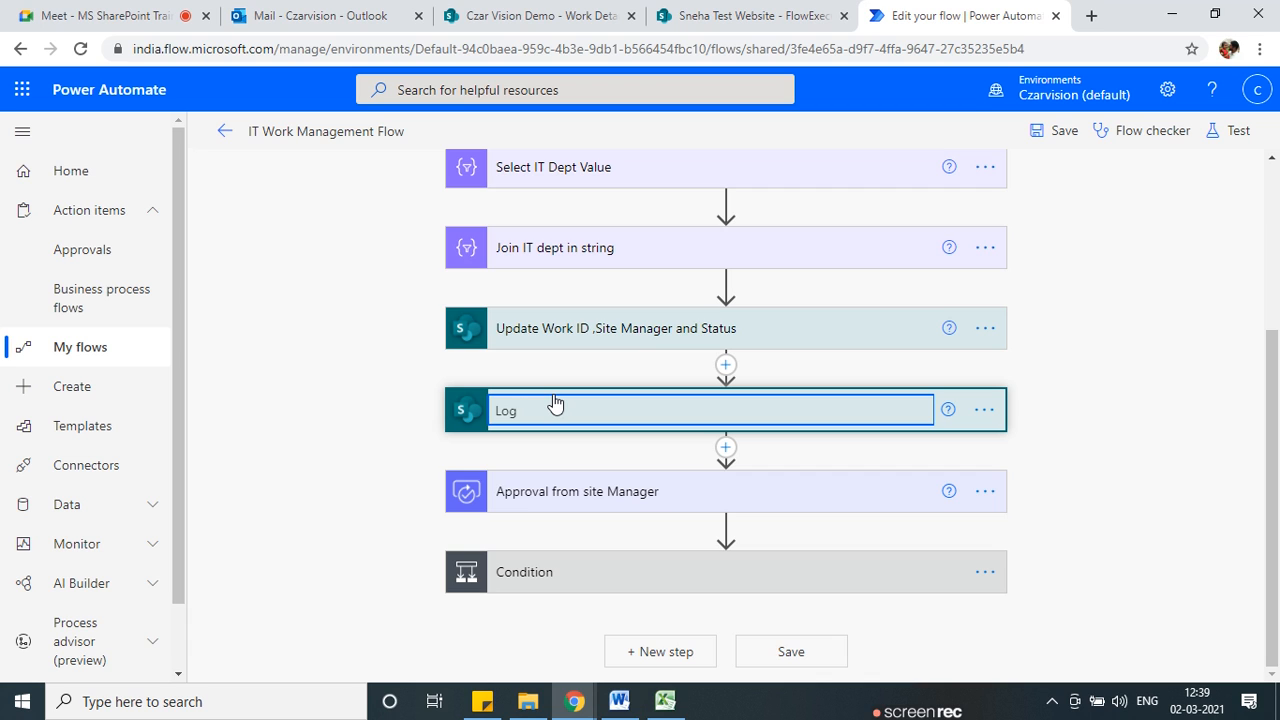
type("nding with ")
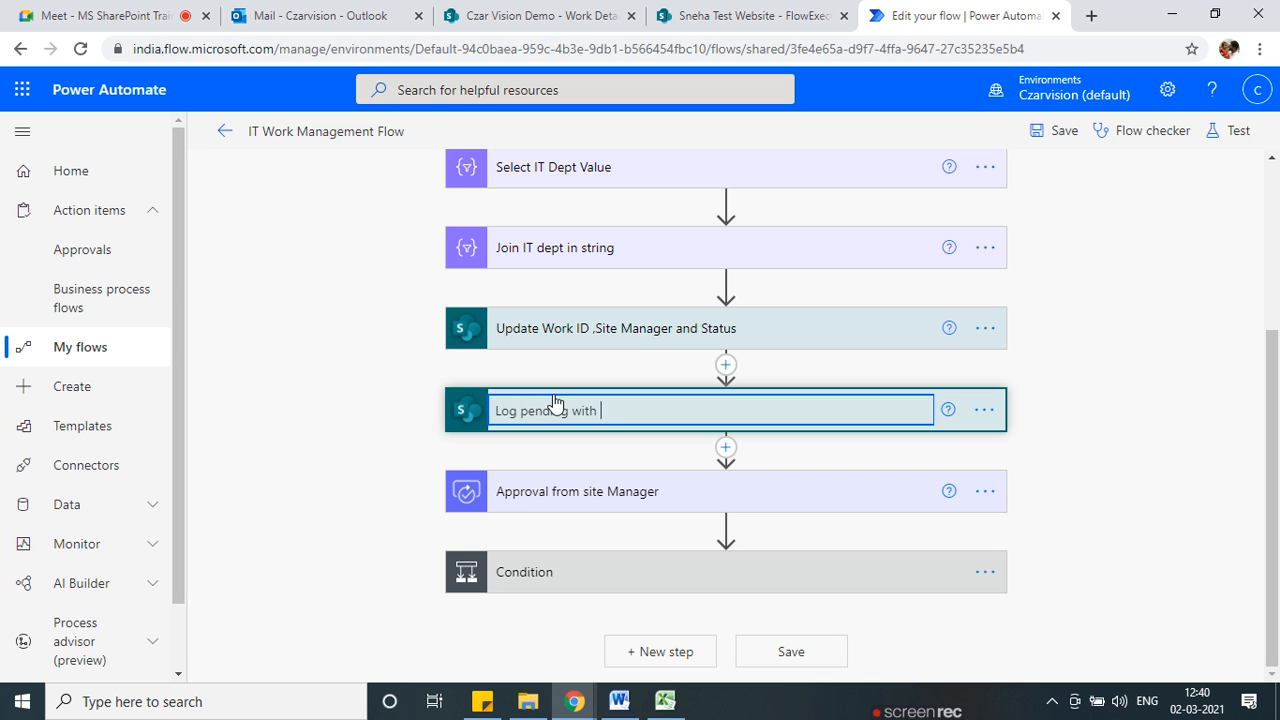
type("Site Manager")
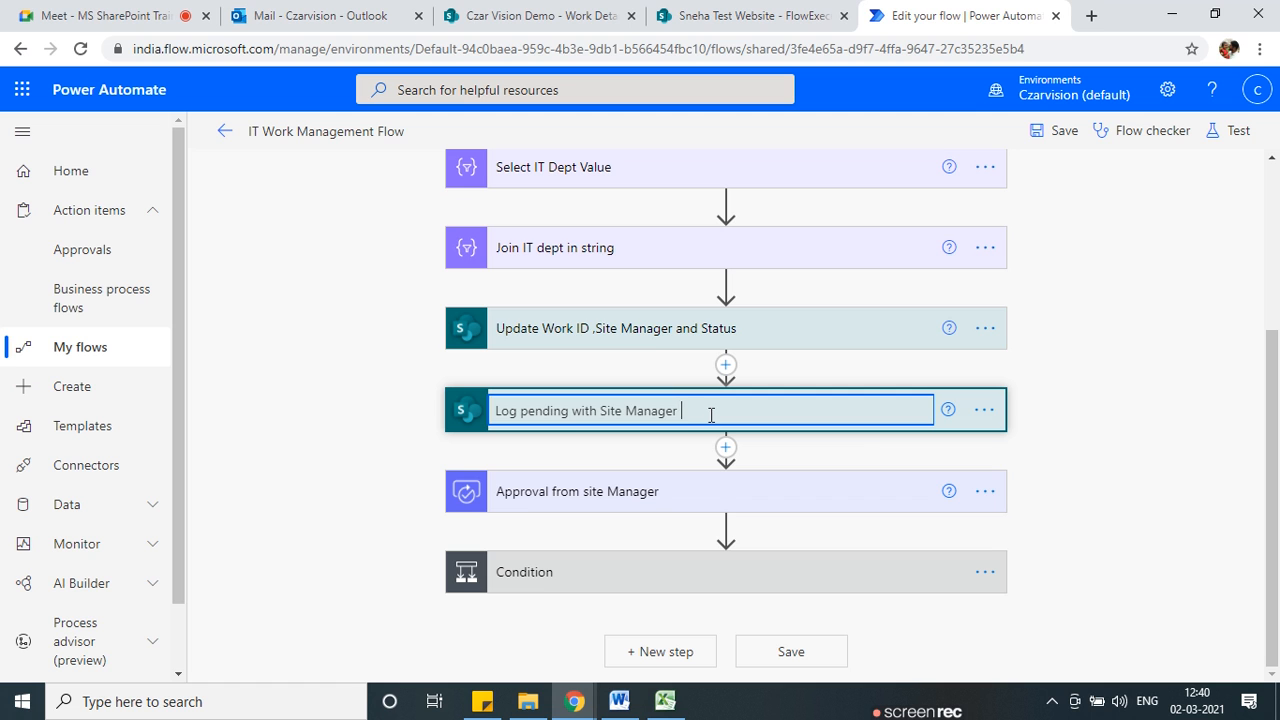
left_click(1104, 433)
Expand the 'Log pending with Site Manager' action and clear its Flow Action field.
left_click(812, 420)
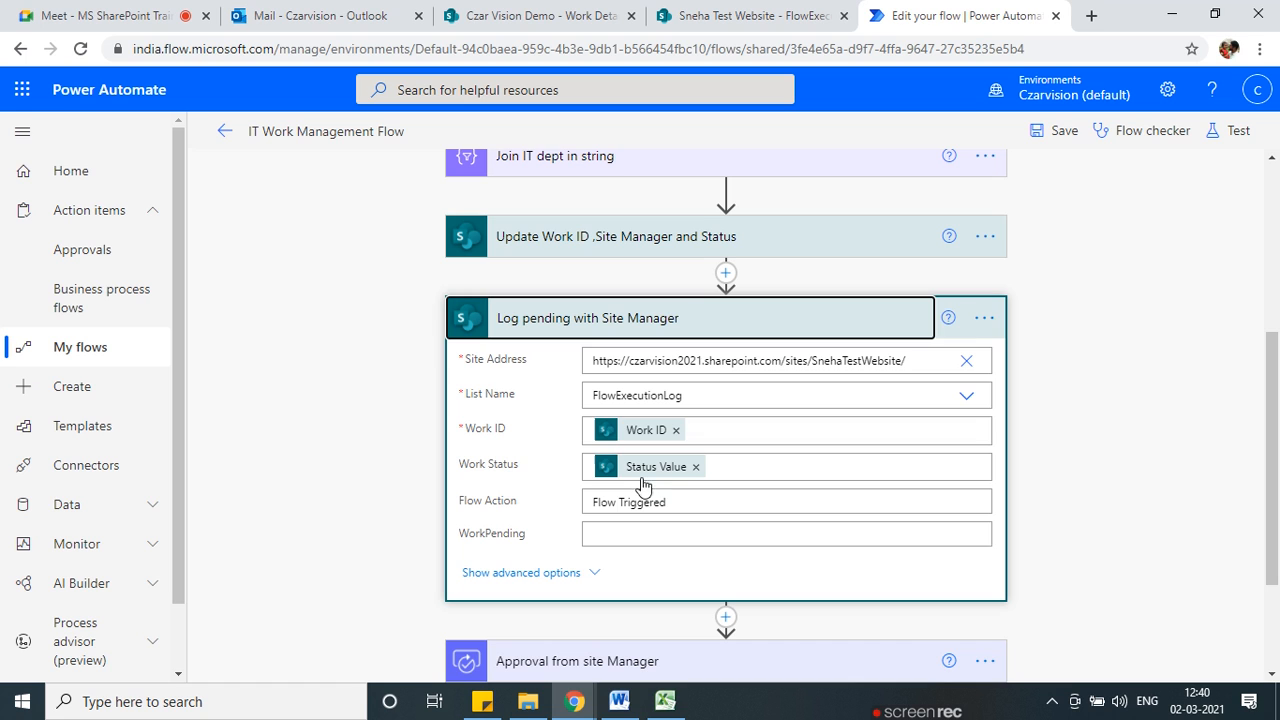
triple_click(682, 502)
key("BackSpace")
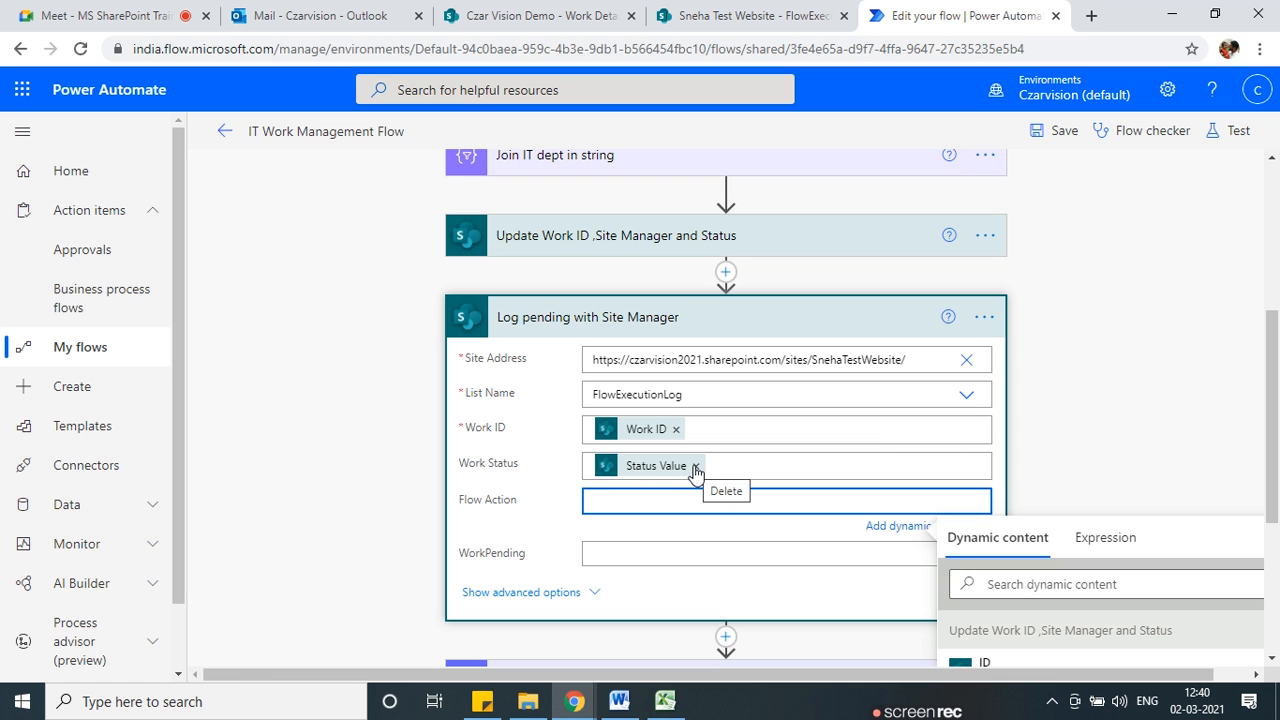
Examine the fields of 'Update Work ID ,Site Manager and Status' and the source of the log action's Status Value.
scroll(654, 352, "up", 1)
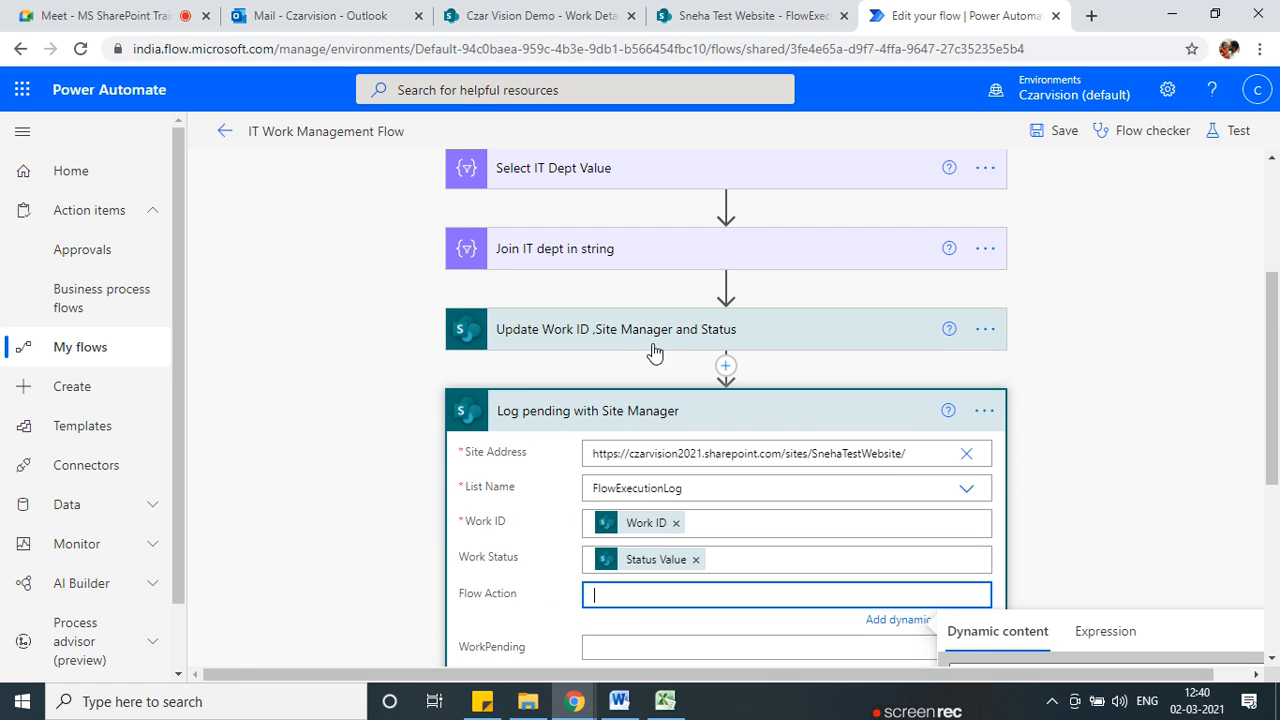
left_click(654, 340)
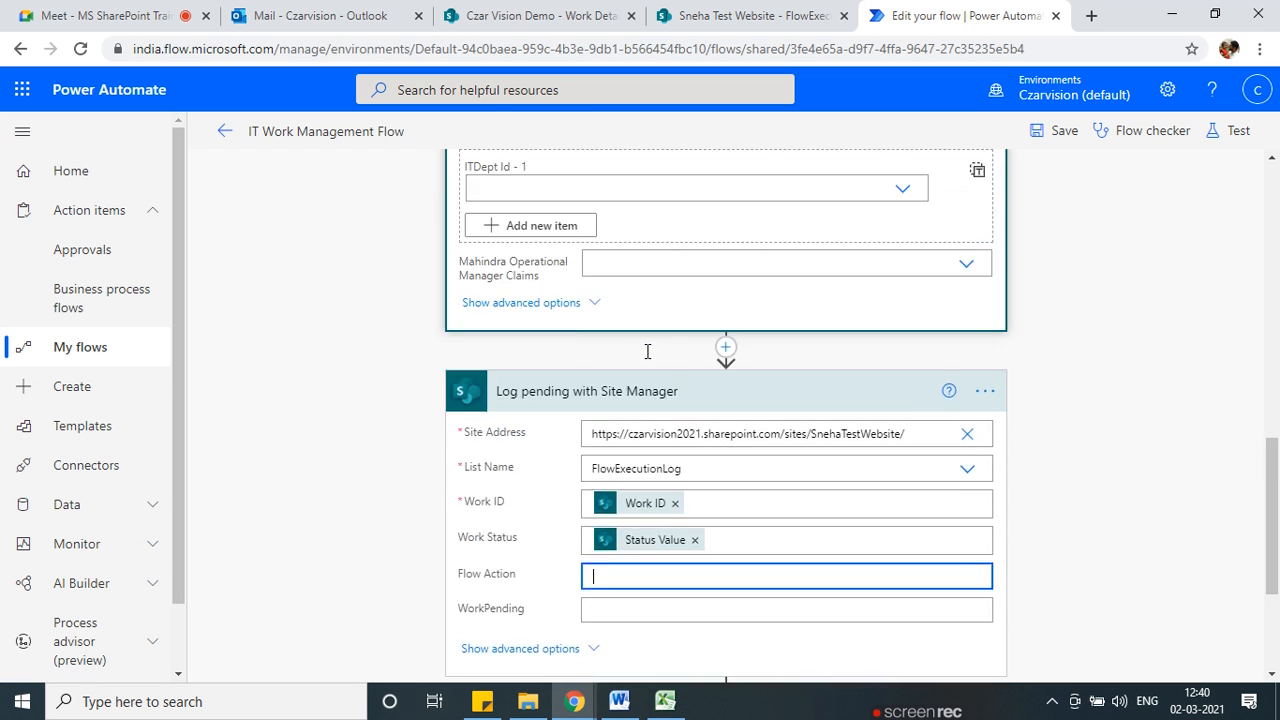
scroll(574, 422, "up", 3)
scroll(630, 435, "up", 2)
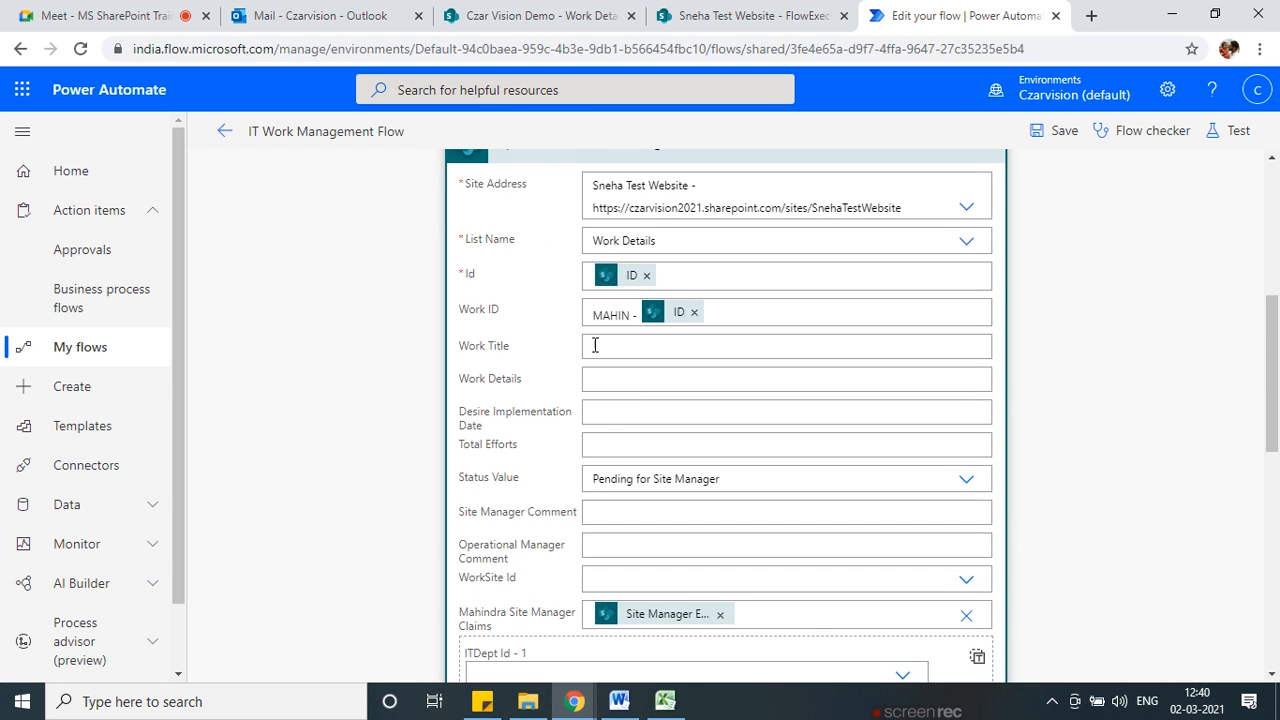
scroll(711, 331, "up", 3)
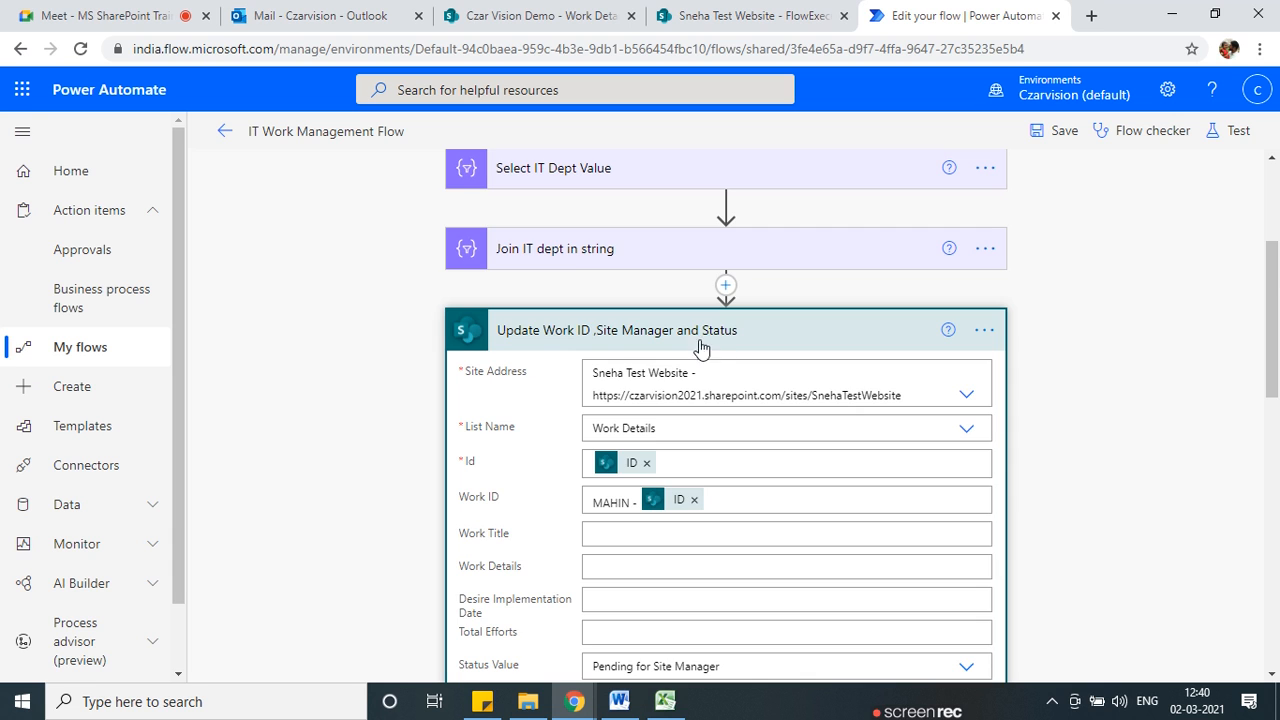
left_click(714, 331)
scroll(680, 400, "down", 1)
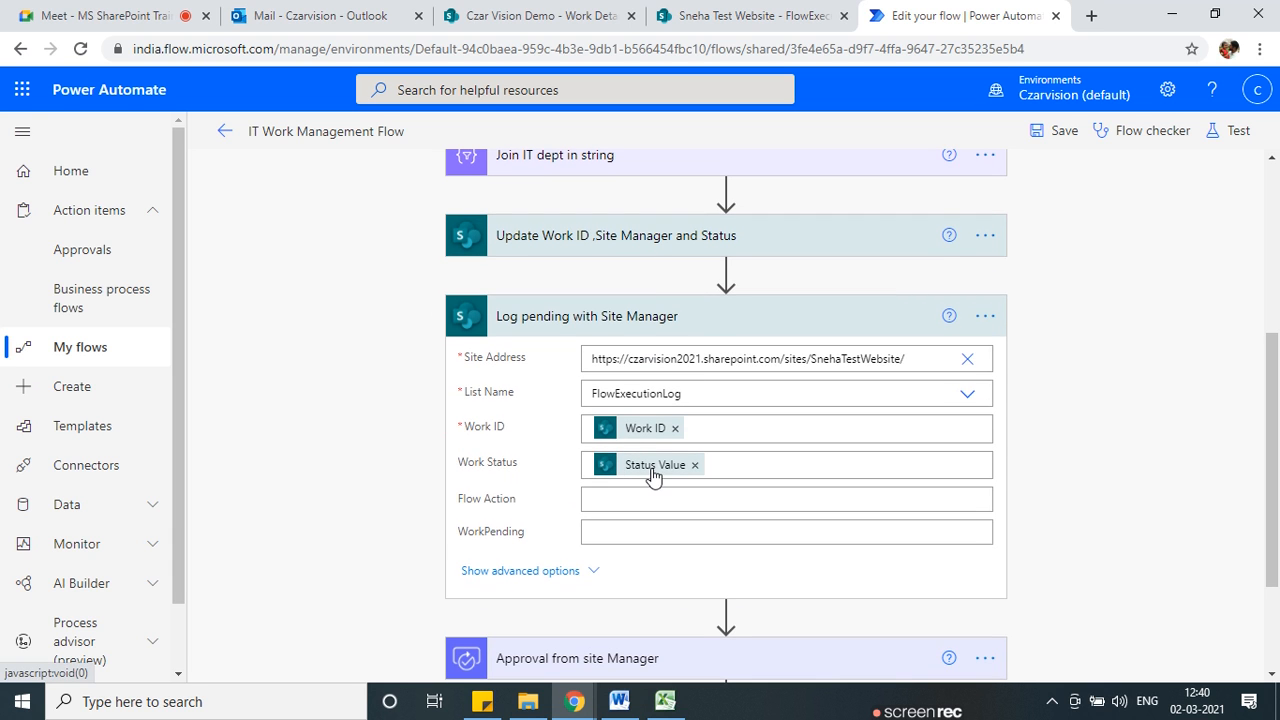
mouse_move(668, 472)
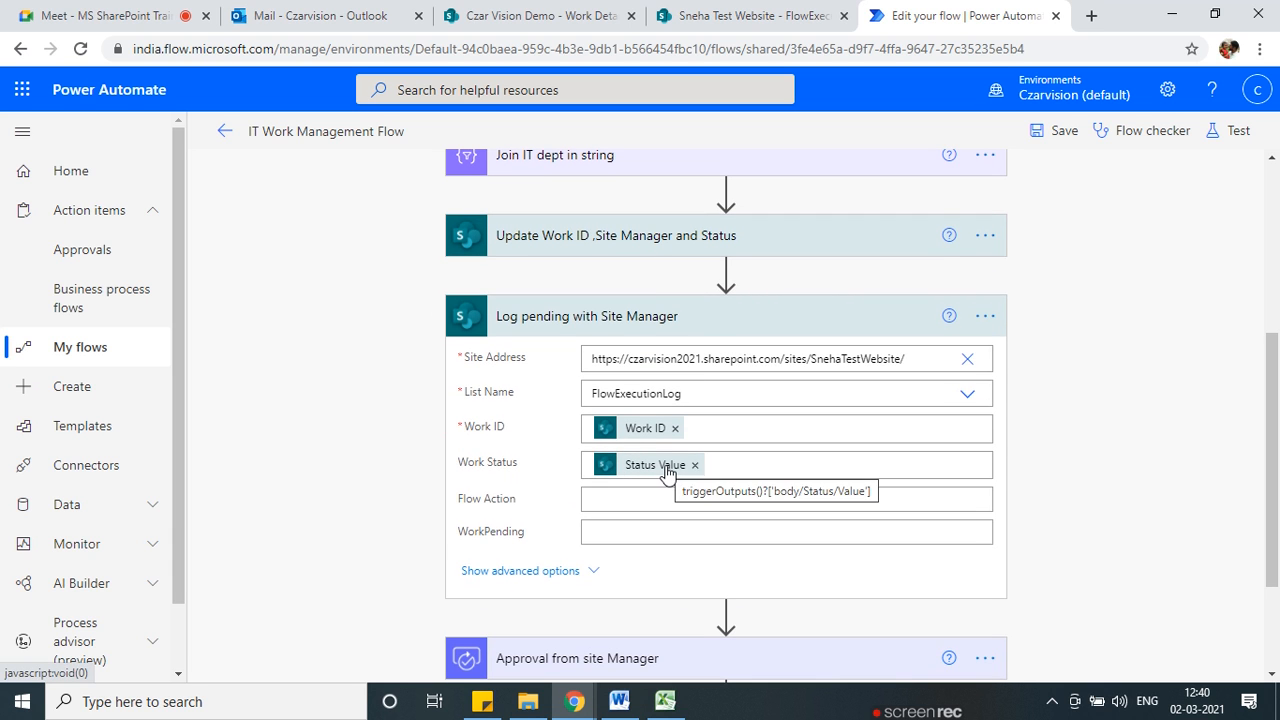
Set the Flow Action field of the site manager log to 'Request sent to Site Manger for approval'.
left_click(611, 501)
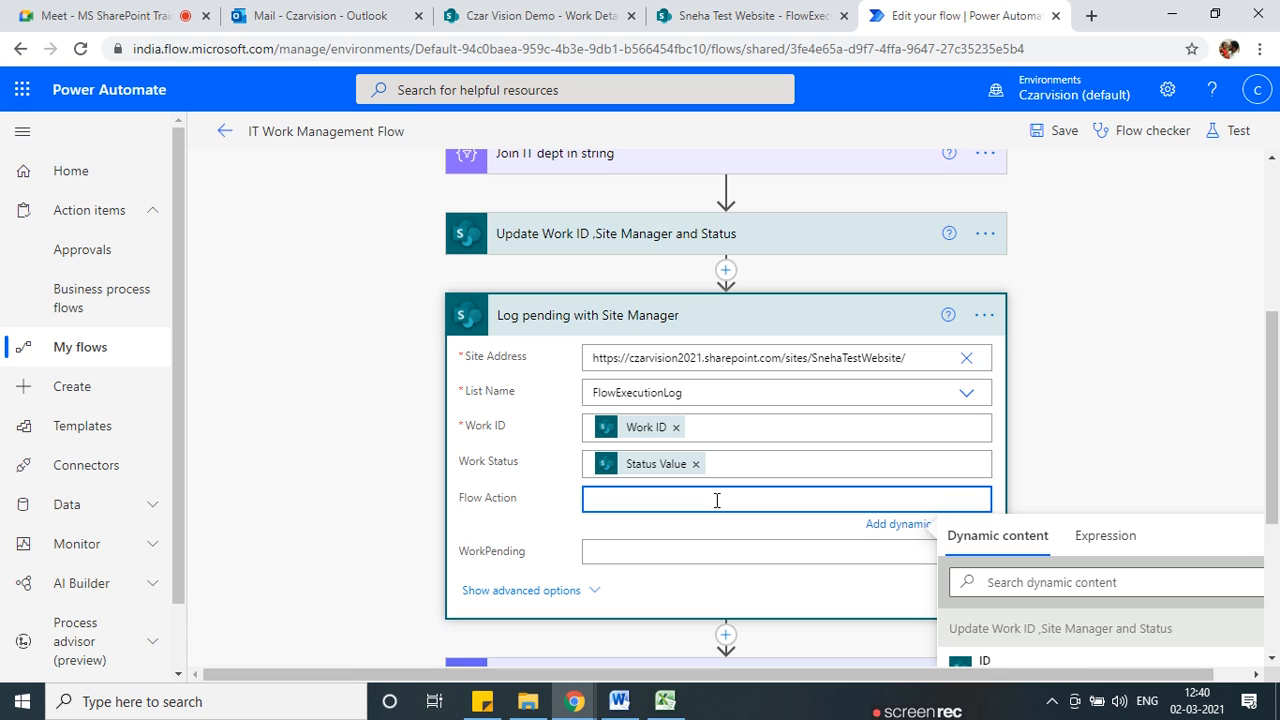
type("Request")
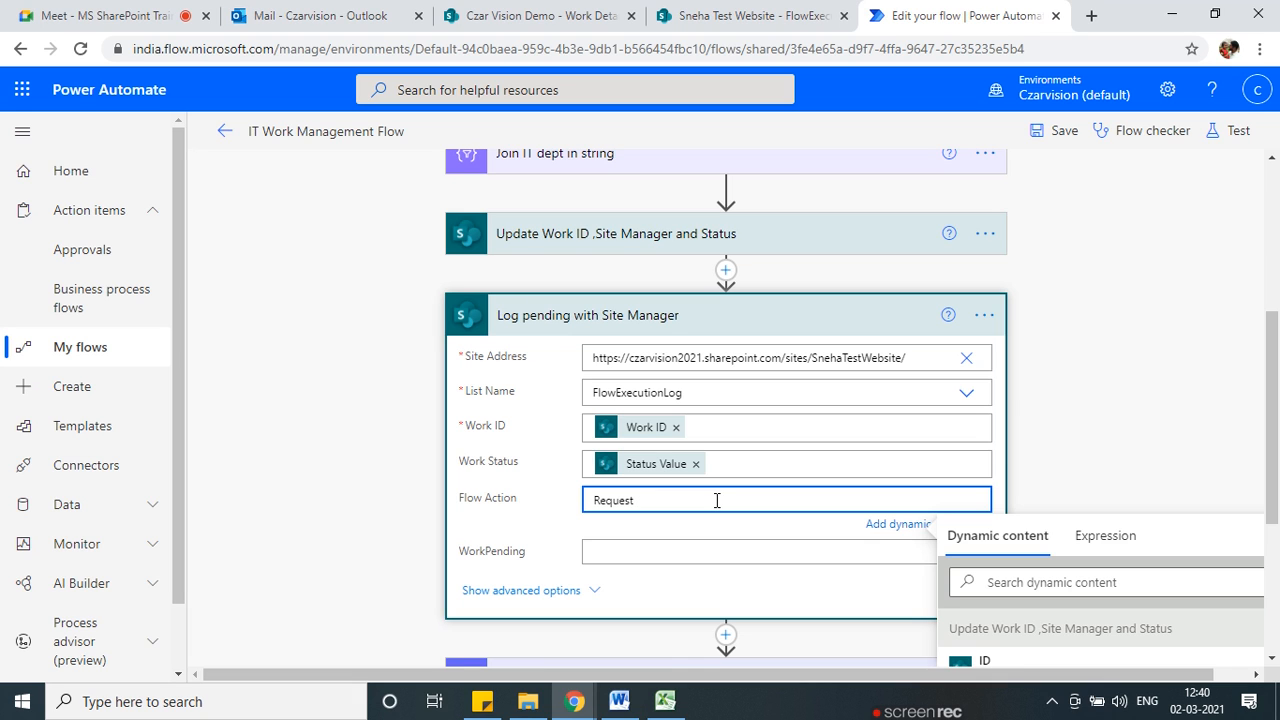
type("sned")
key("BackSpace")
key("BackSpace")
key("BackSpace")
key("BackSpace")
type("ent to Site N")
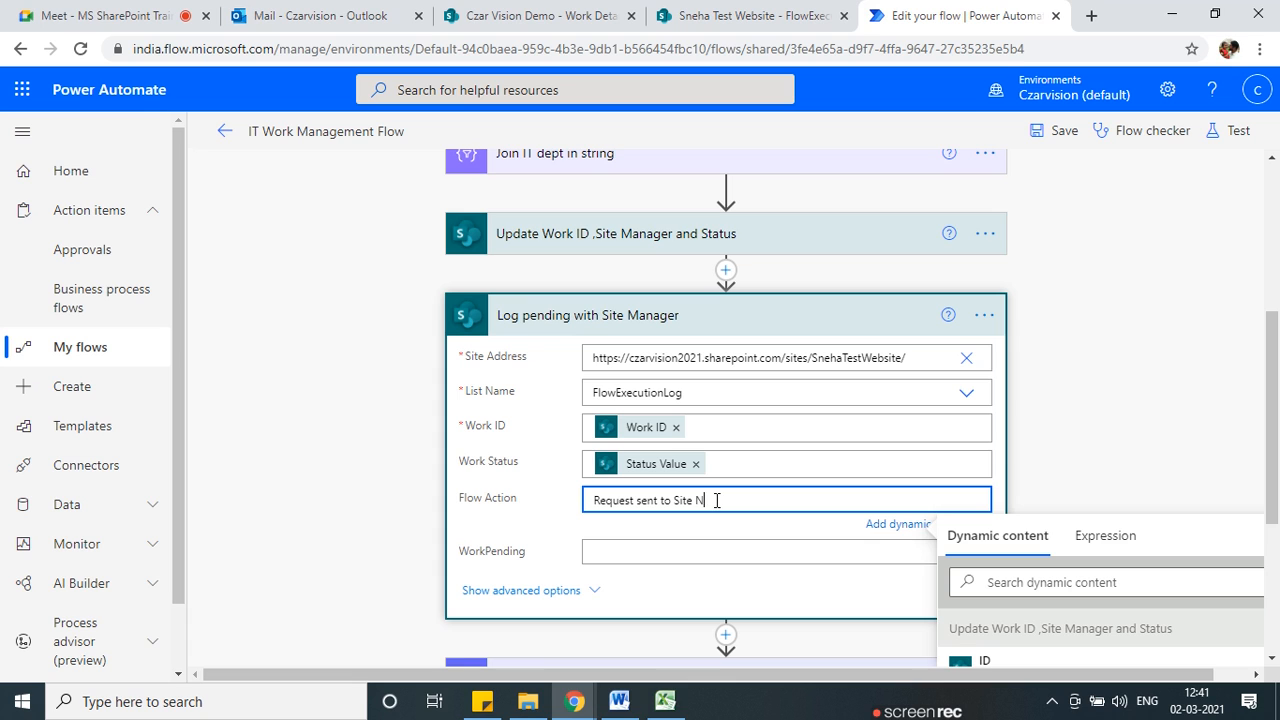
key("BackSpace")
type("Manager for approval")
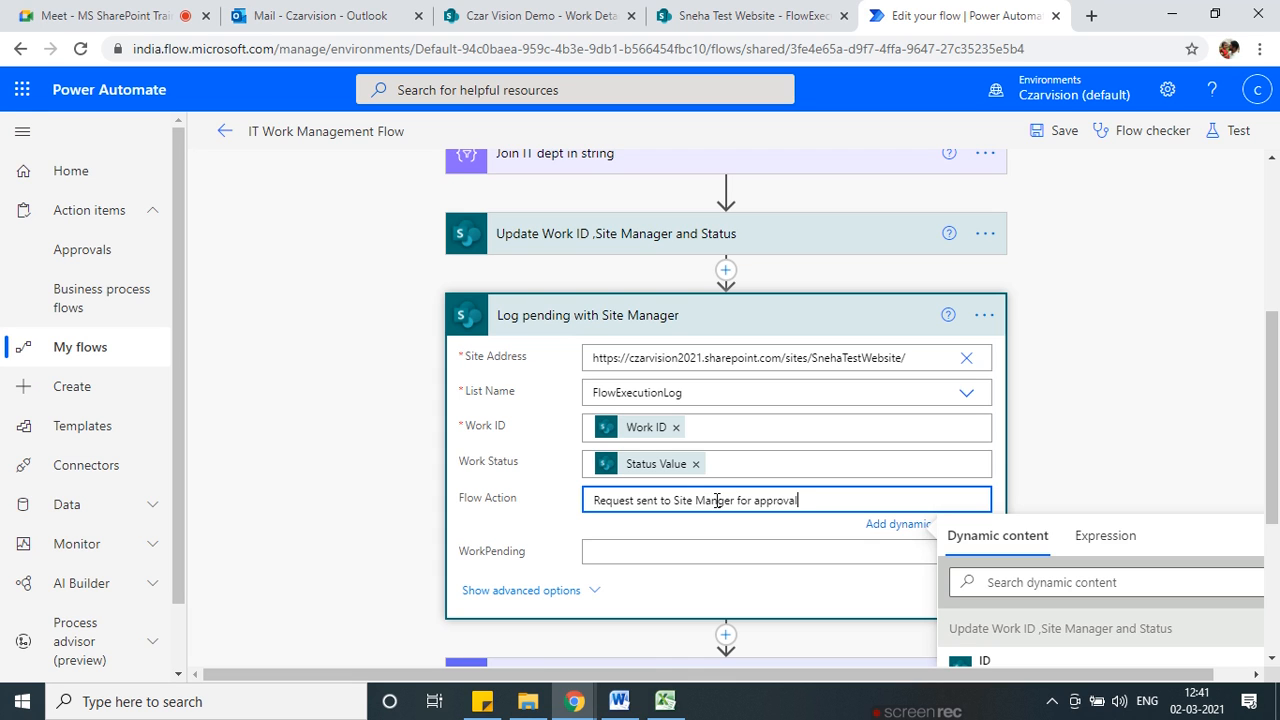
Search the dynamic content for 'site' to fill the WorkPending field of 'Log pending with Site Manager'.
left_click(697, 553)
scroll(630, 540, "up", 1)
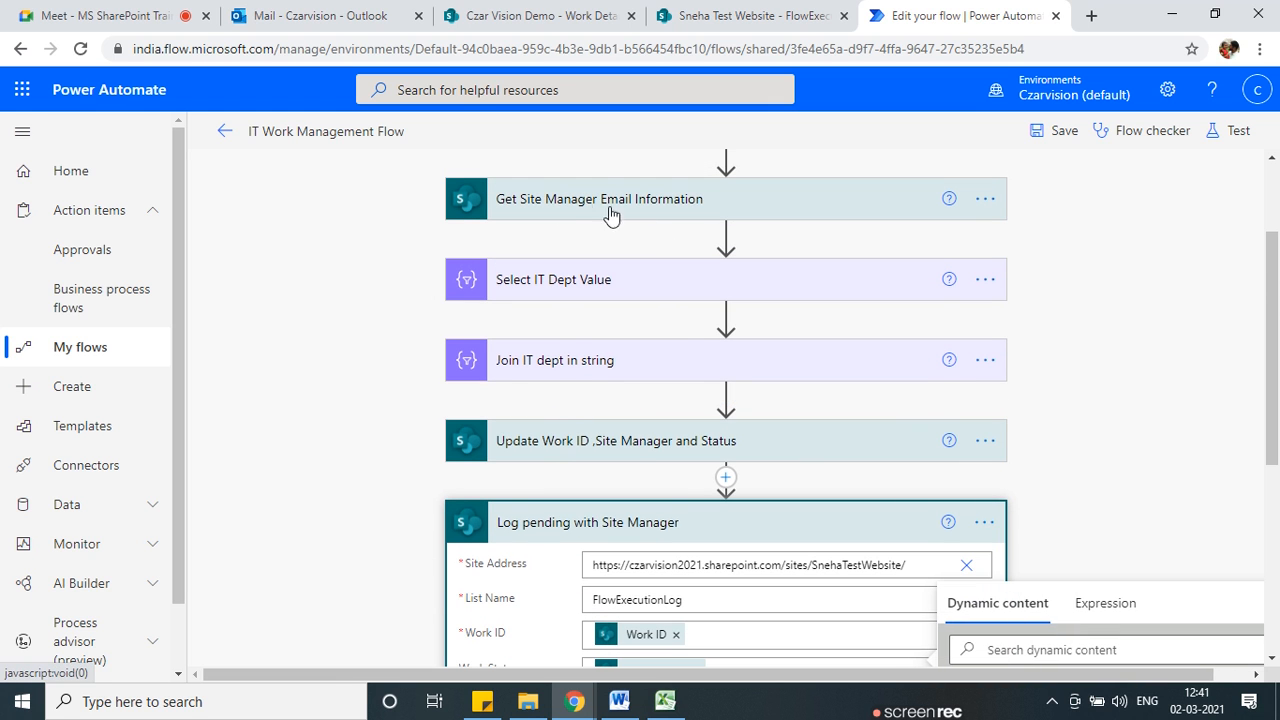
scroll(634, 623, "down", 2)
scroll(1128, 568, "down", 1)
scroll(1128, 568, "up", 2)
scroll(1123, 571, "down", 2)
scroll(1277, 443, "down", 2)
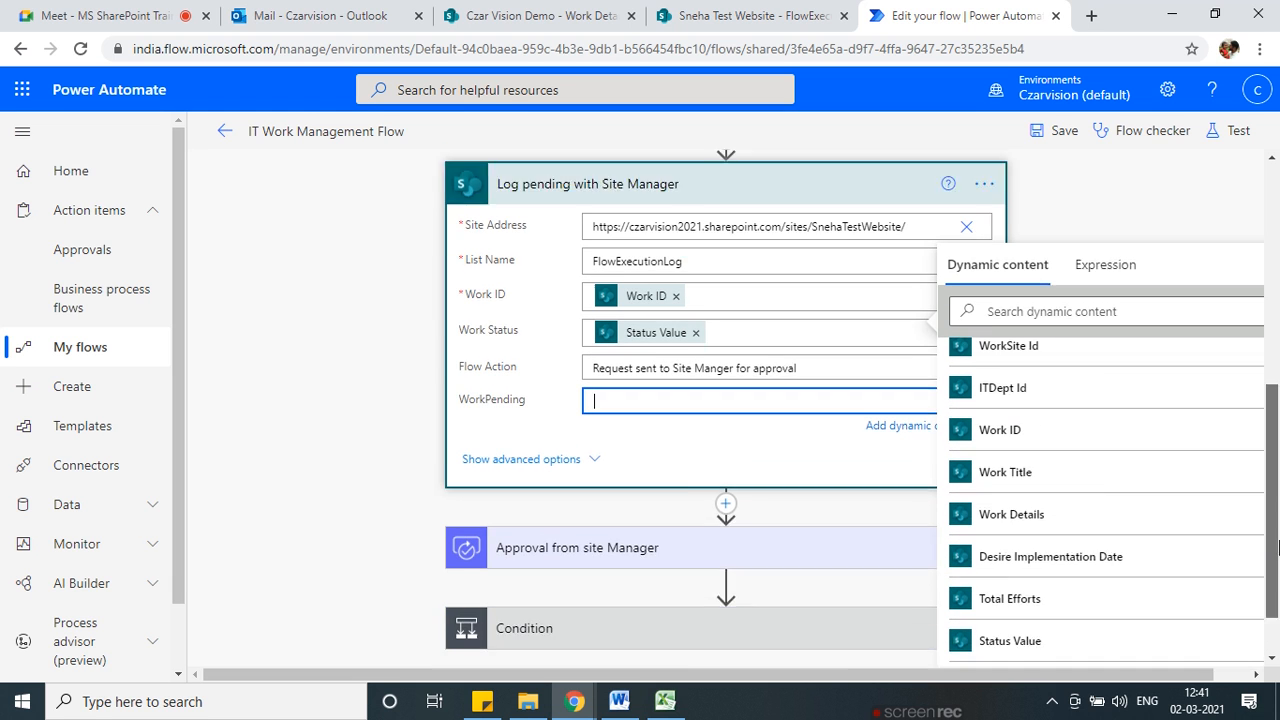
scroll(1003, 497, "down", 6)
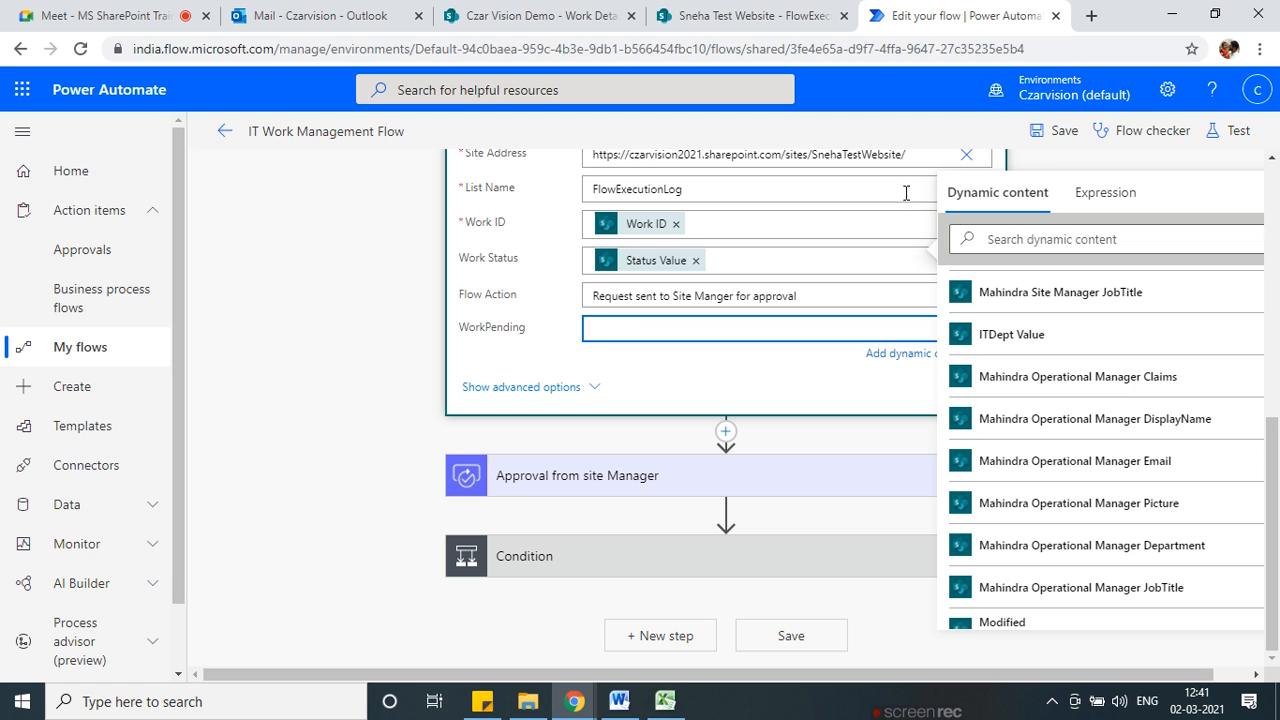
left_click(1020, 240)
type("site")
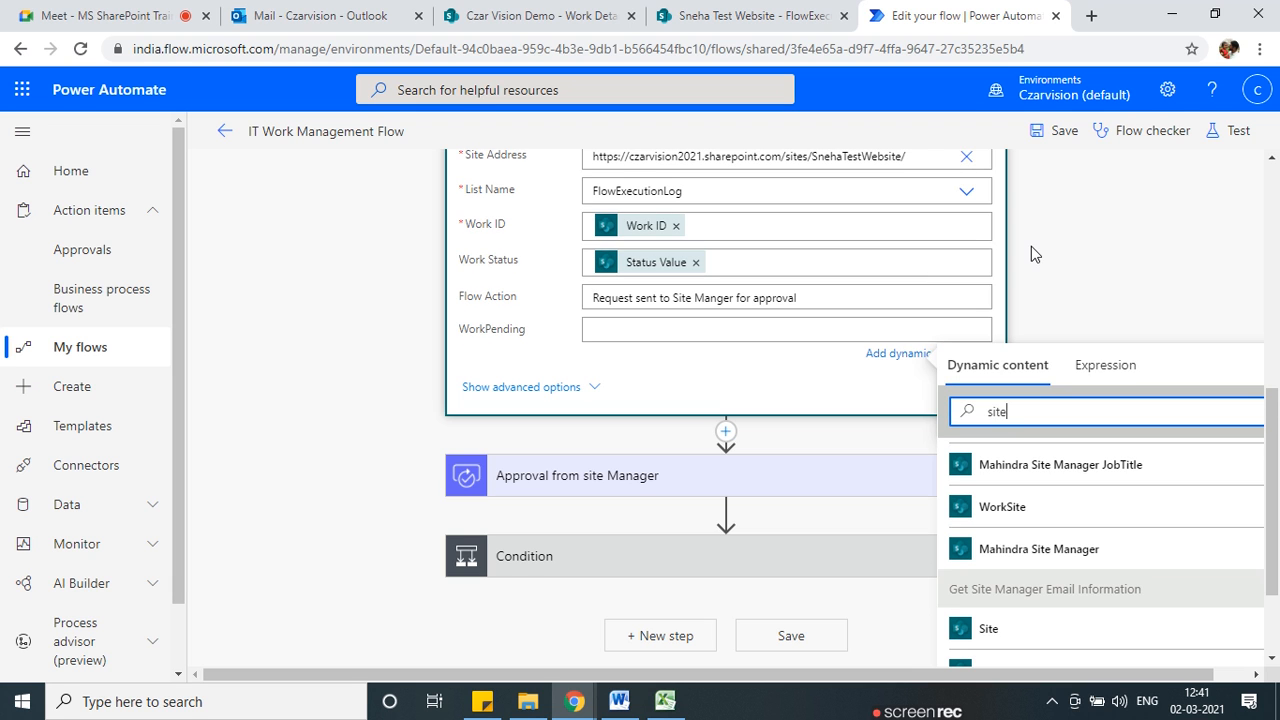
Set WorkPending to the Mahindra Site Manager Email value from 'Update Work ID ,Site Manager and Status'.
scroll(762, 487, "up", 3)
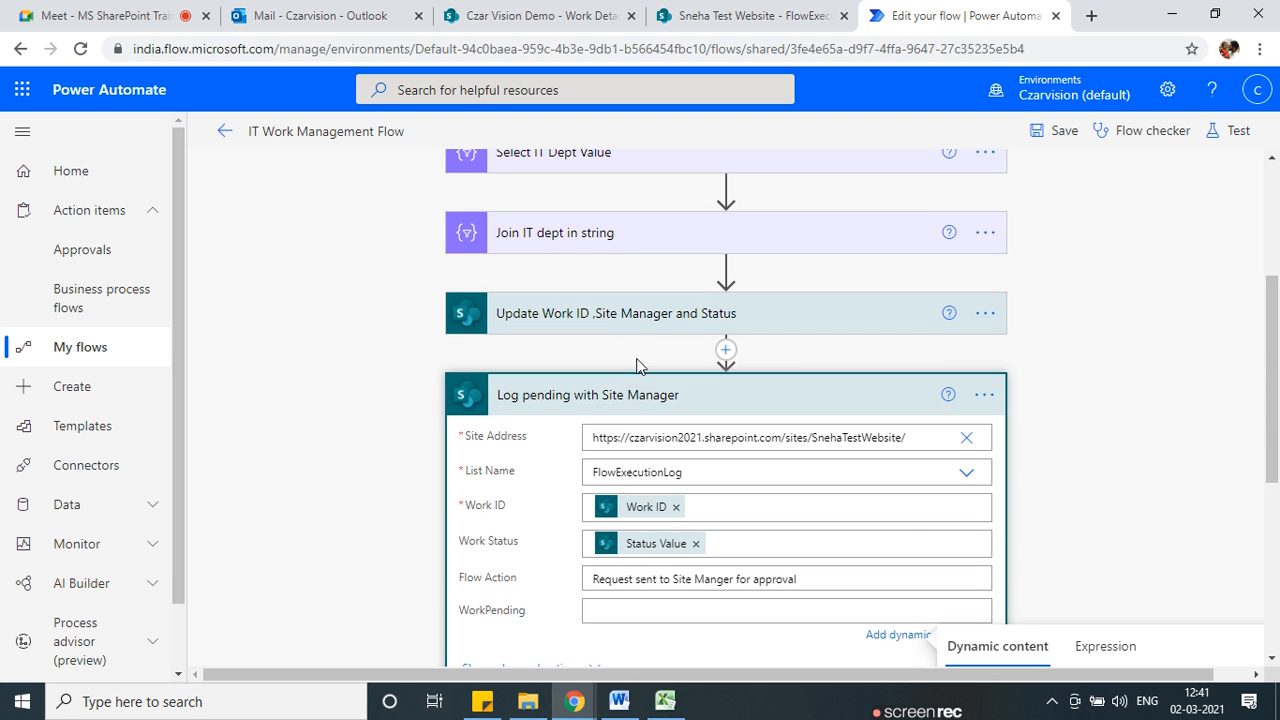
scroll(651, 320, "down", 2)
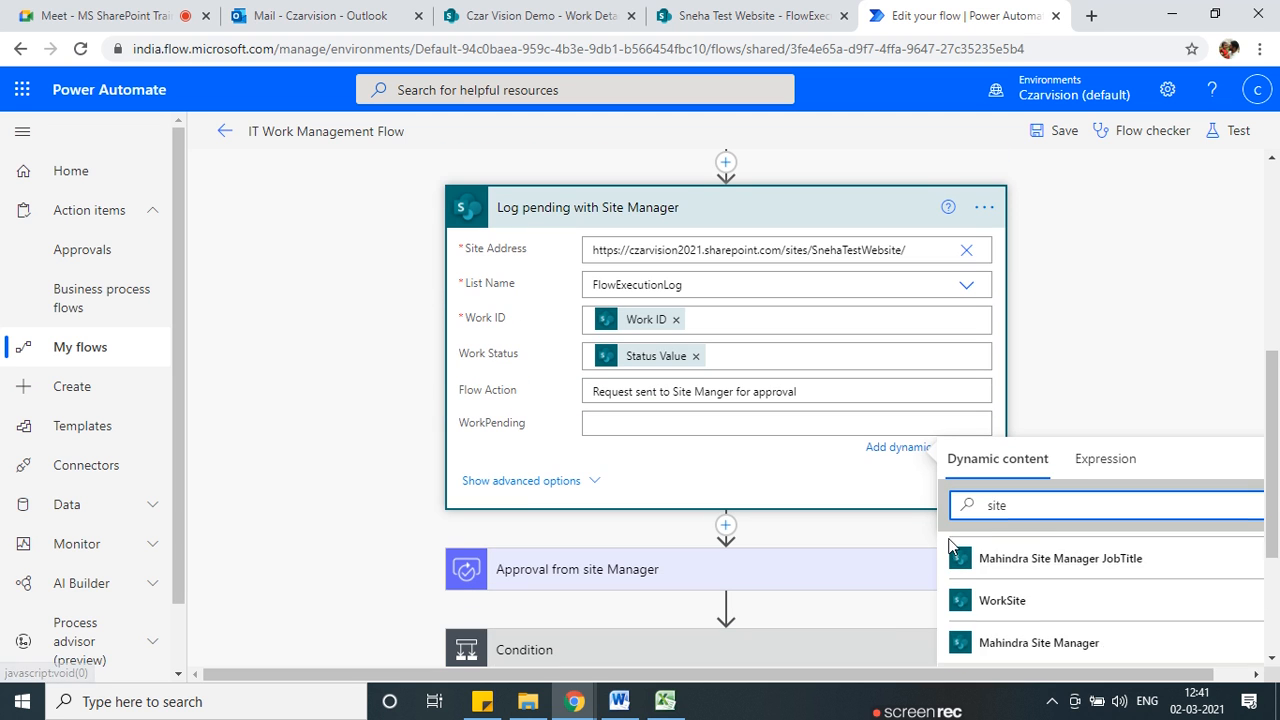
left_click_drag(1274, 514, 1278, 582)
scroll(1087, 507, "up", 3)
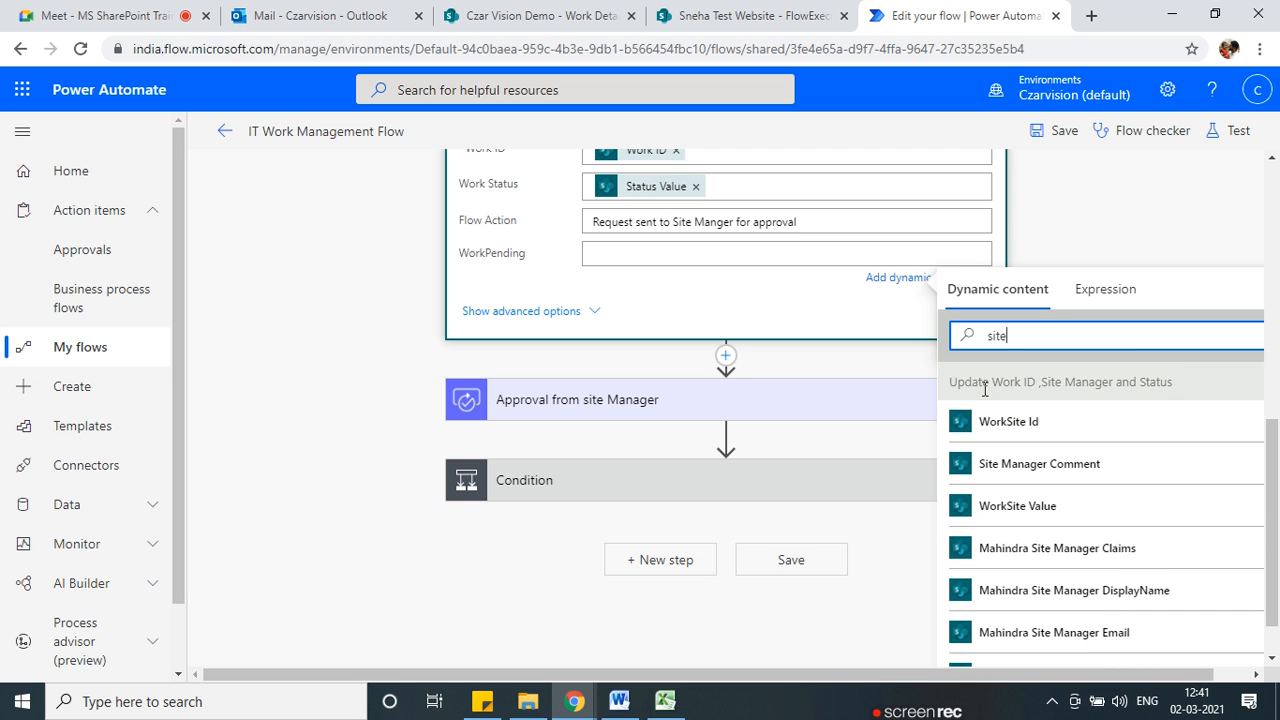
scroll(1037, 545, "down", 2)
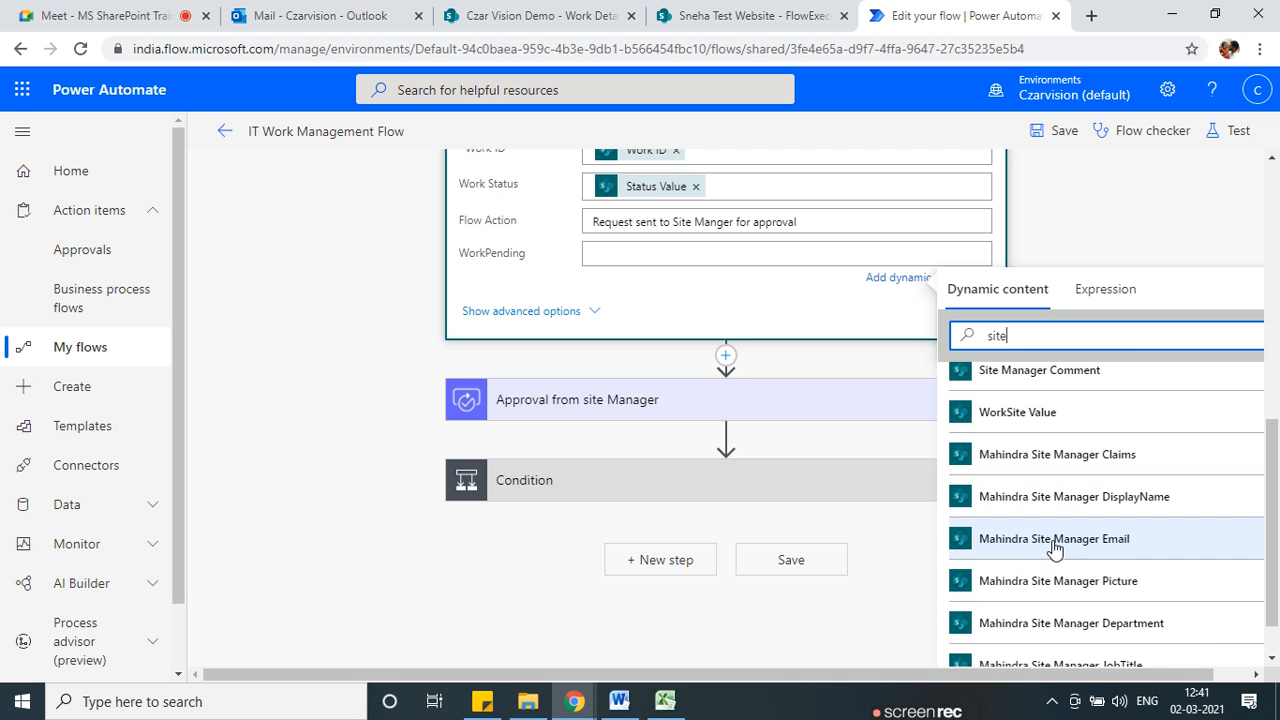
left_click(1055, 540)
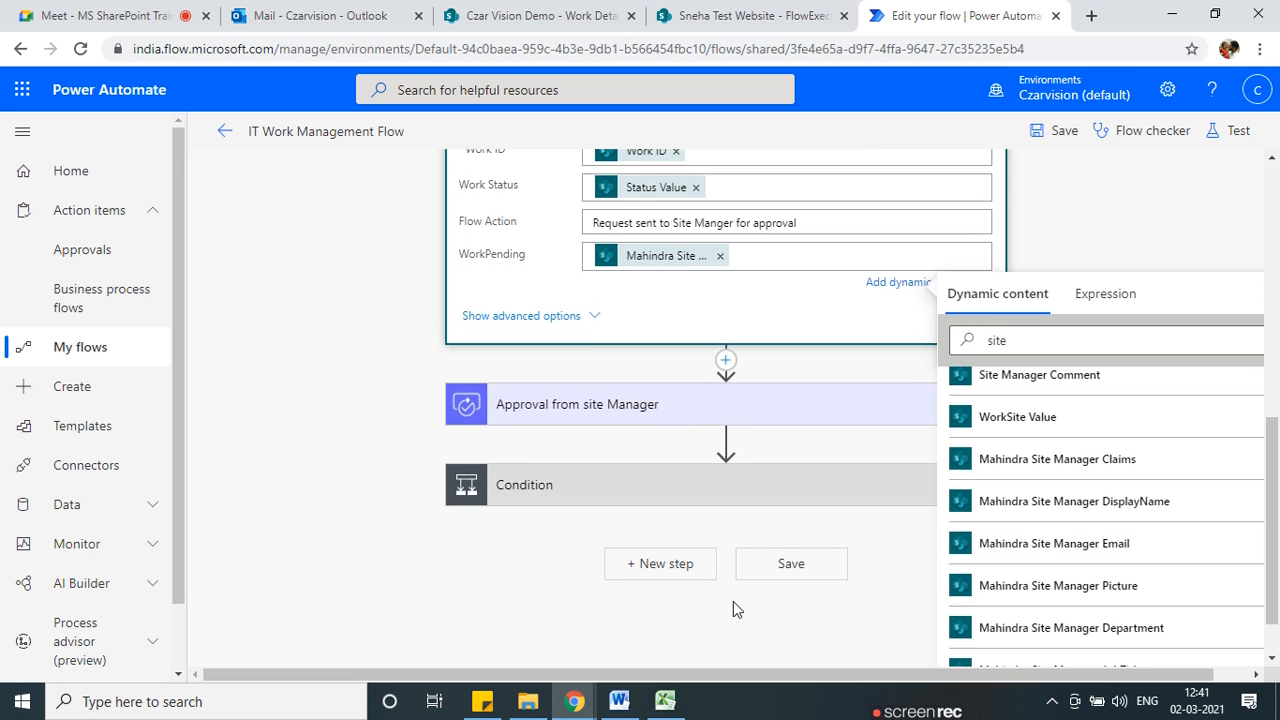
scroll(640, 440, "up", 1)
scroll(557, 279, "up", 2)
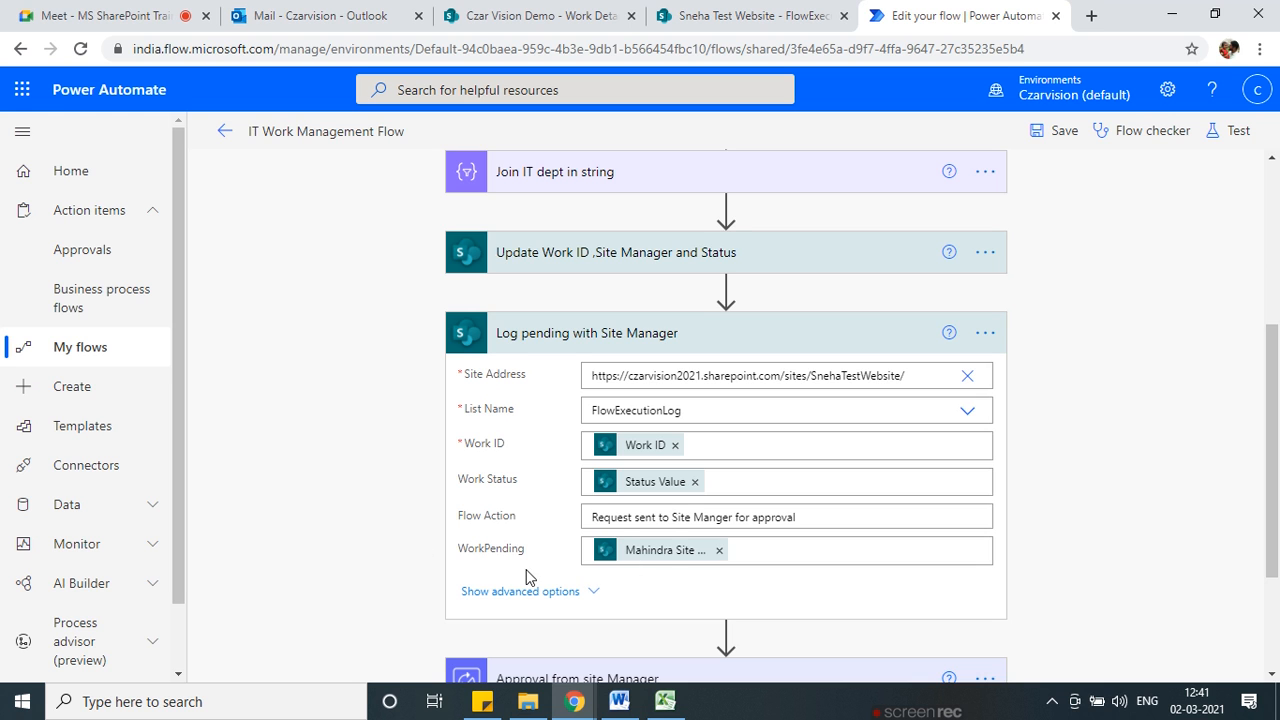
Expand the 'Approval from site Manager' action and the Condition below it to reach the approval branches.
scroll(607, 540, "down", 2)
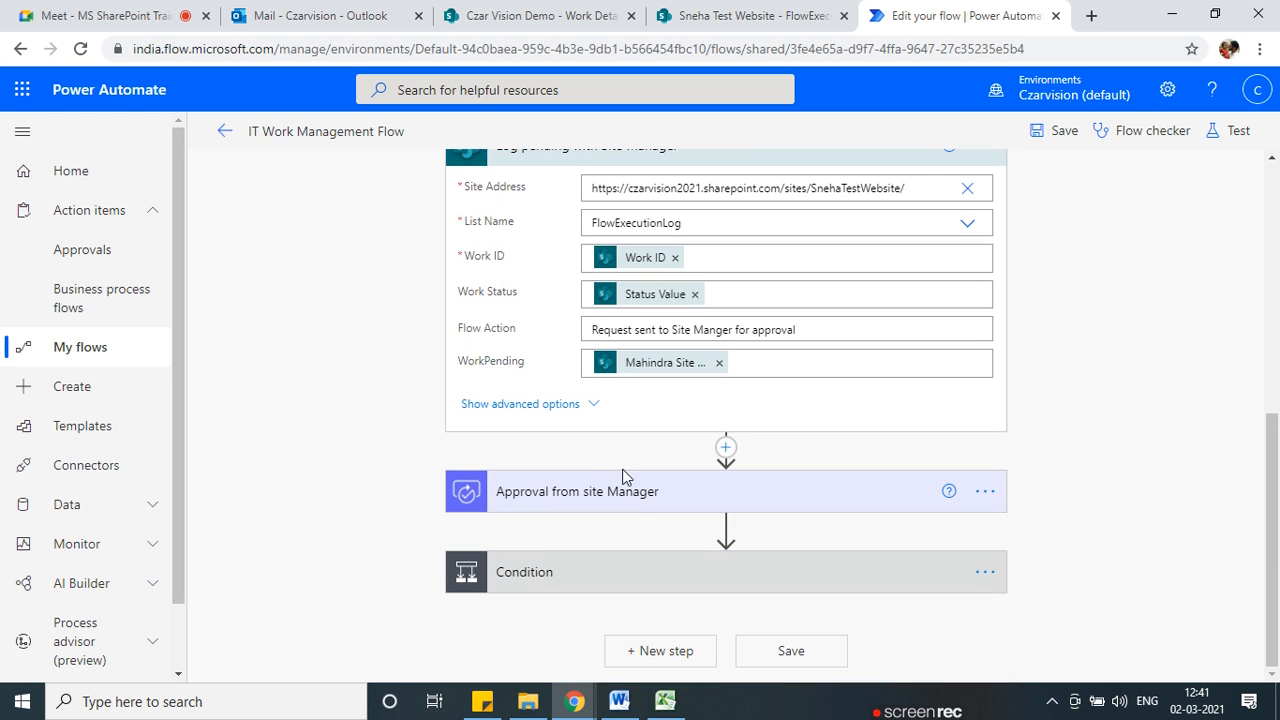
left_click(568, 505)
scroll(540, 512, "down", 4)
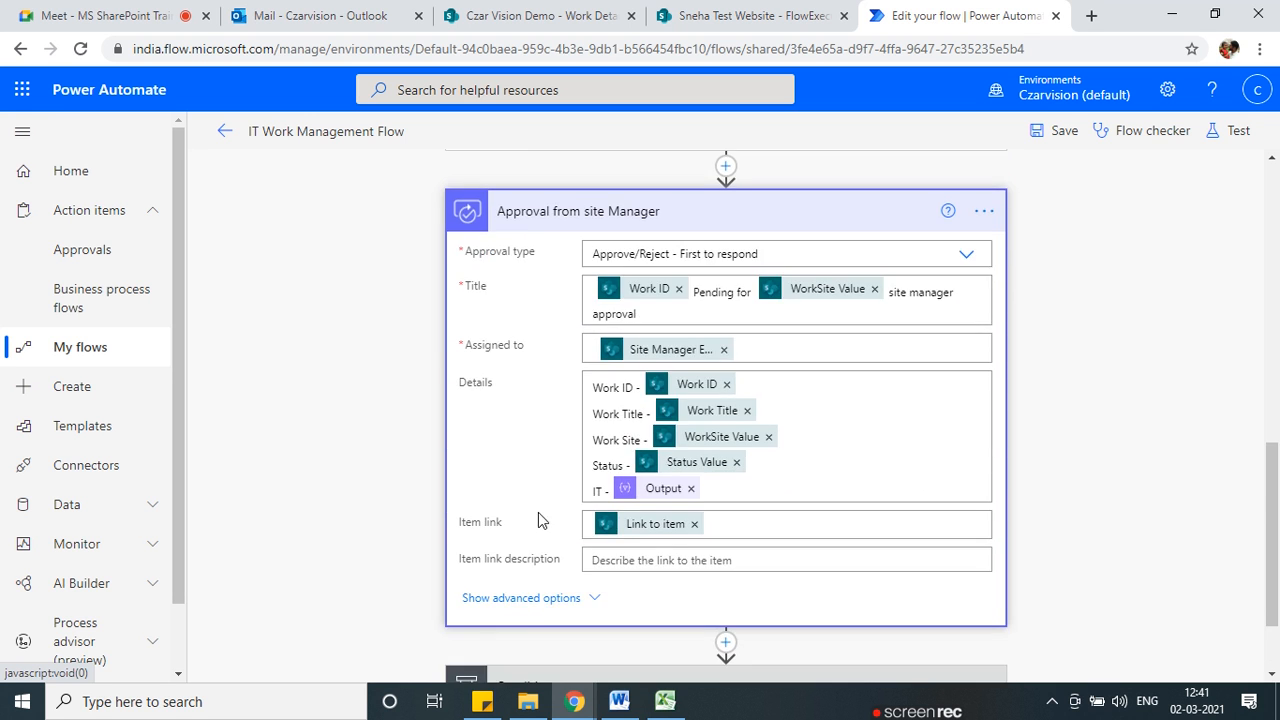
left_click(608, 583)
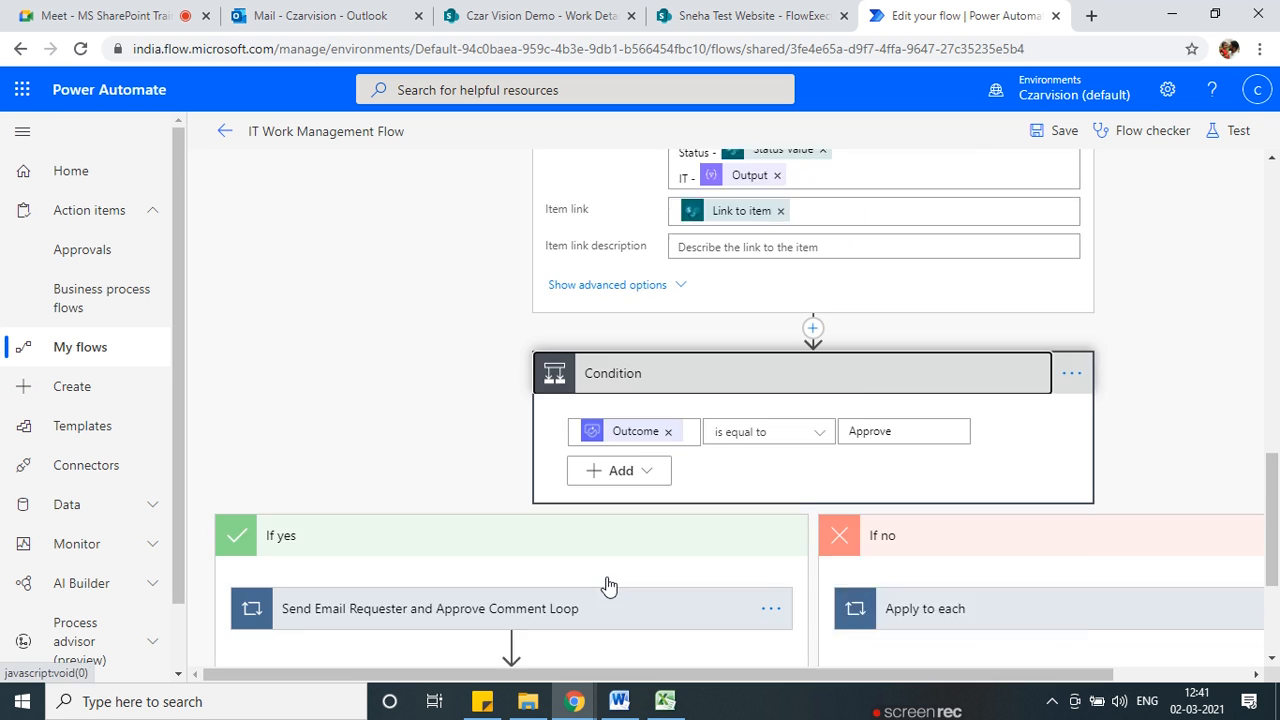
scroll(431, 463, "down", 1)
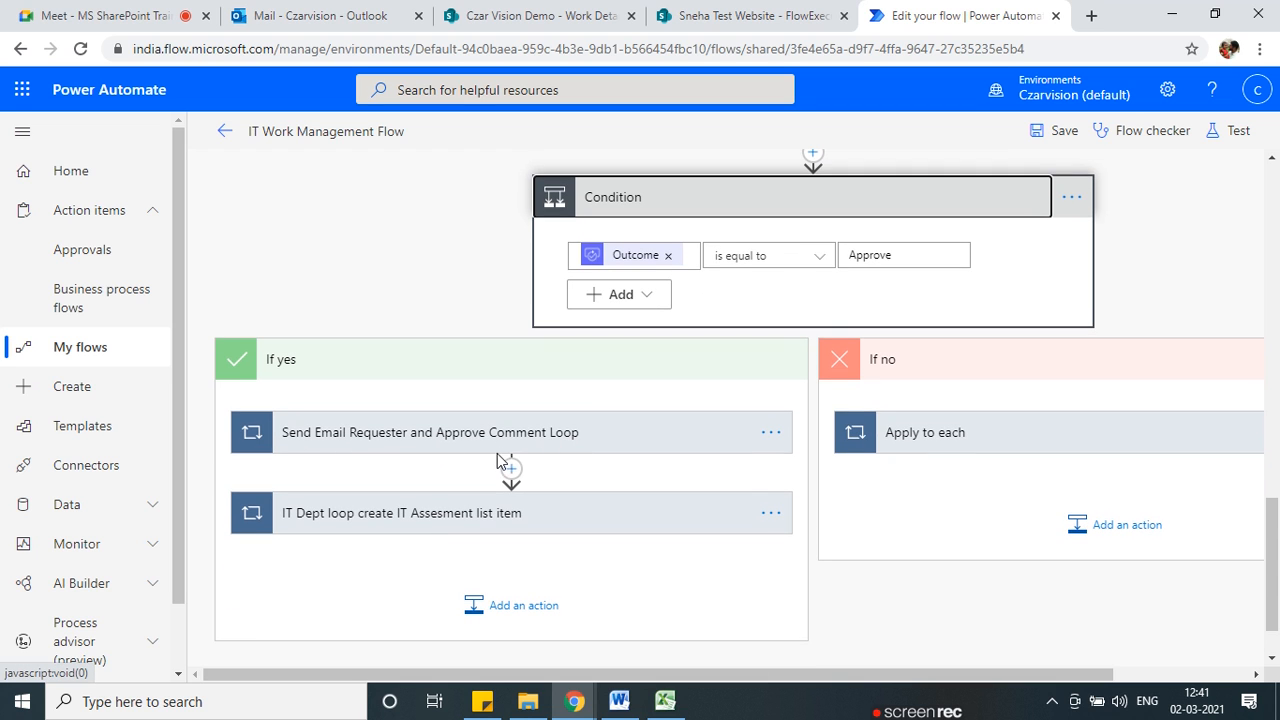
Examine the actions inside the requester email loop and the IT Dept loop of the If yes branch, collapsing both loops again.
left_click(420, 444)
scroll(493, 493, "down", 1)
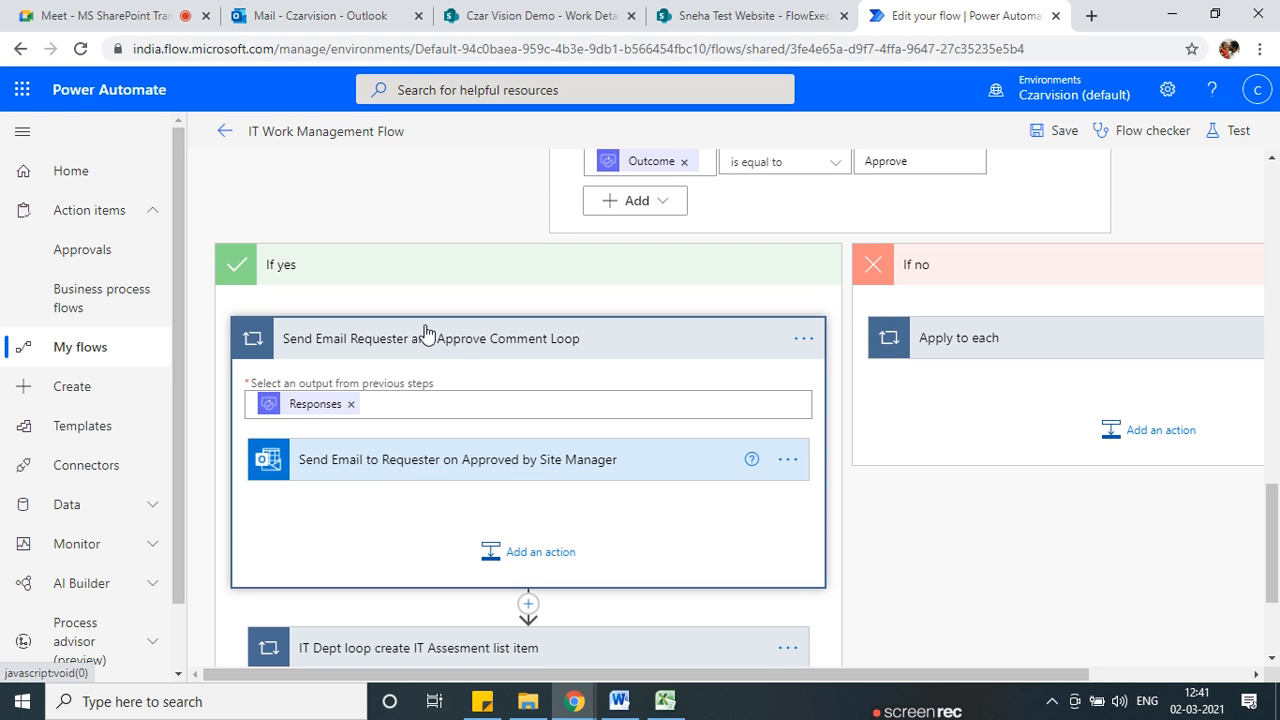
left_click(465, 340)
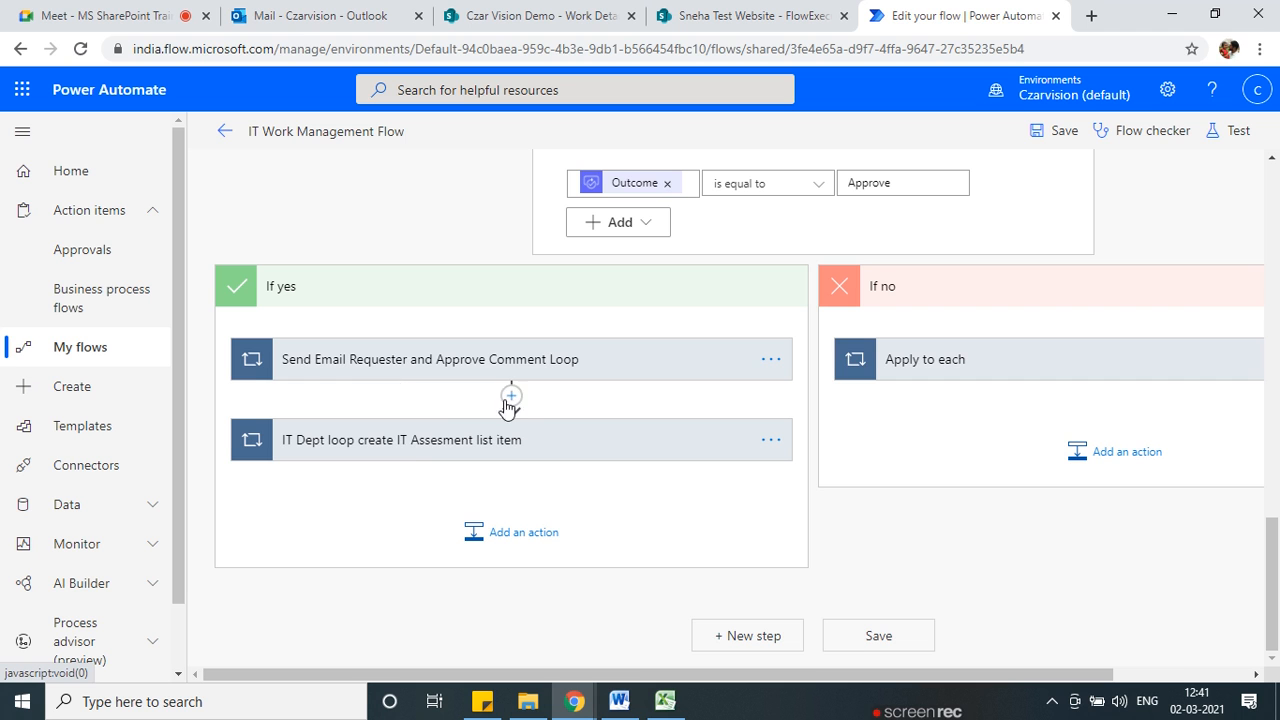
left_click(415, 445)
scroll(432, 521, "down", 3)
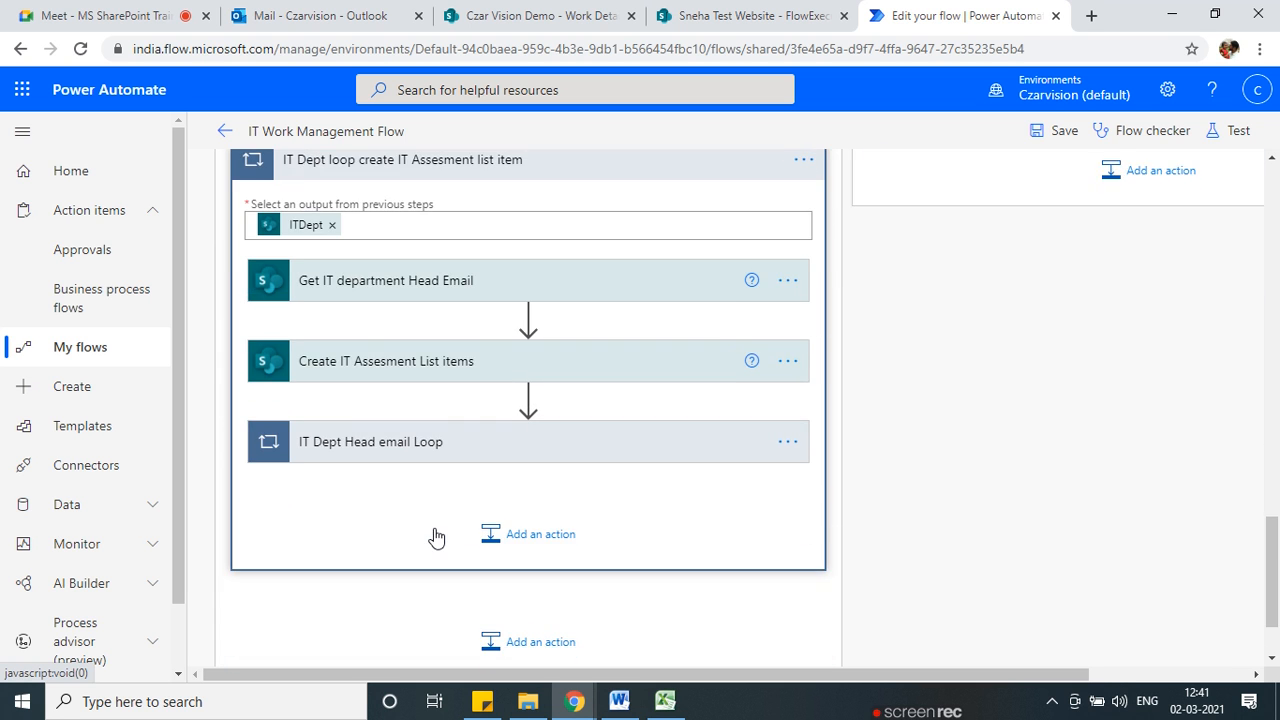
left_click(430, 545)
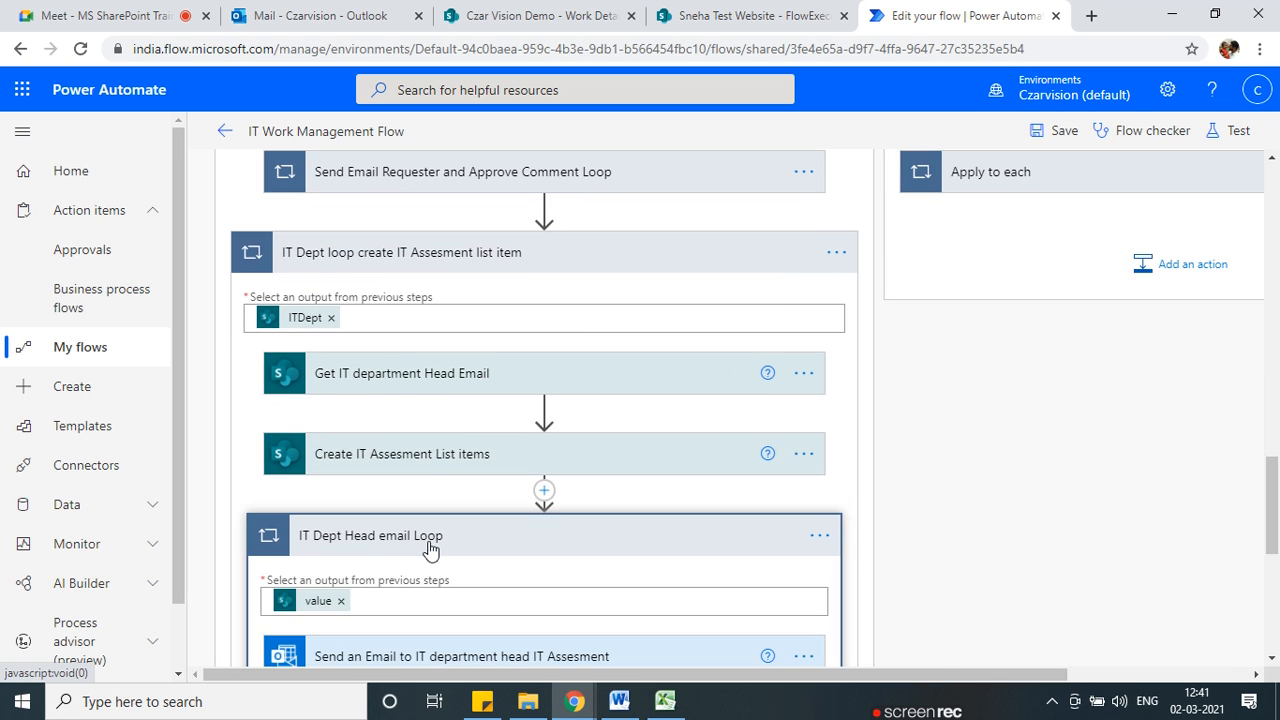
scroll(420, 600, "down", 3)
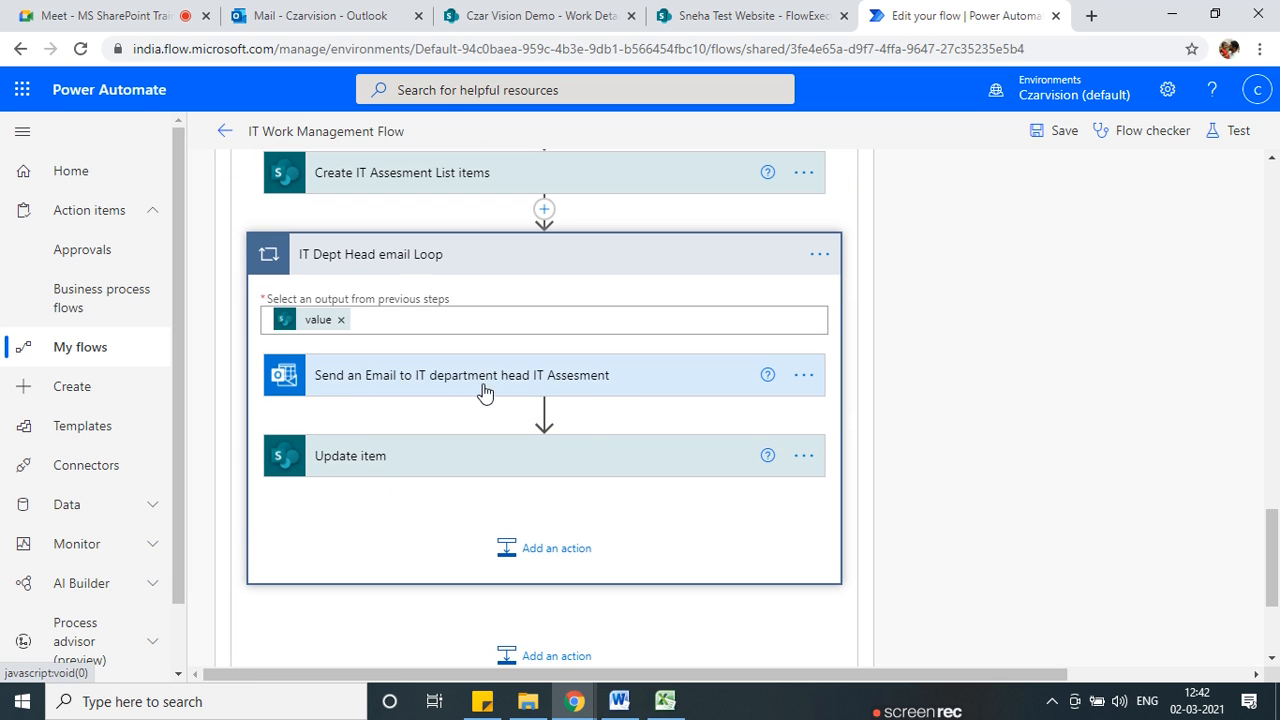
scroll(532, 460, "up", 1)
scroll(532, 468, "up", 5)
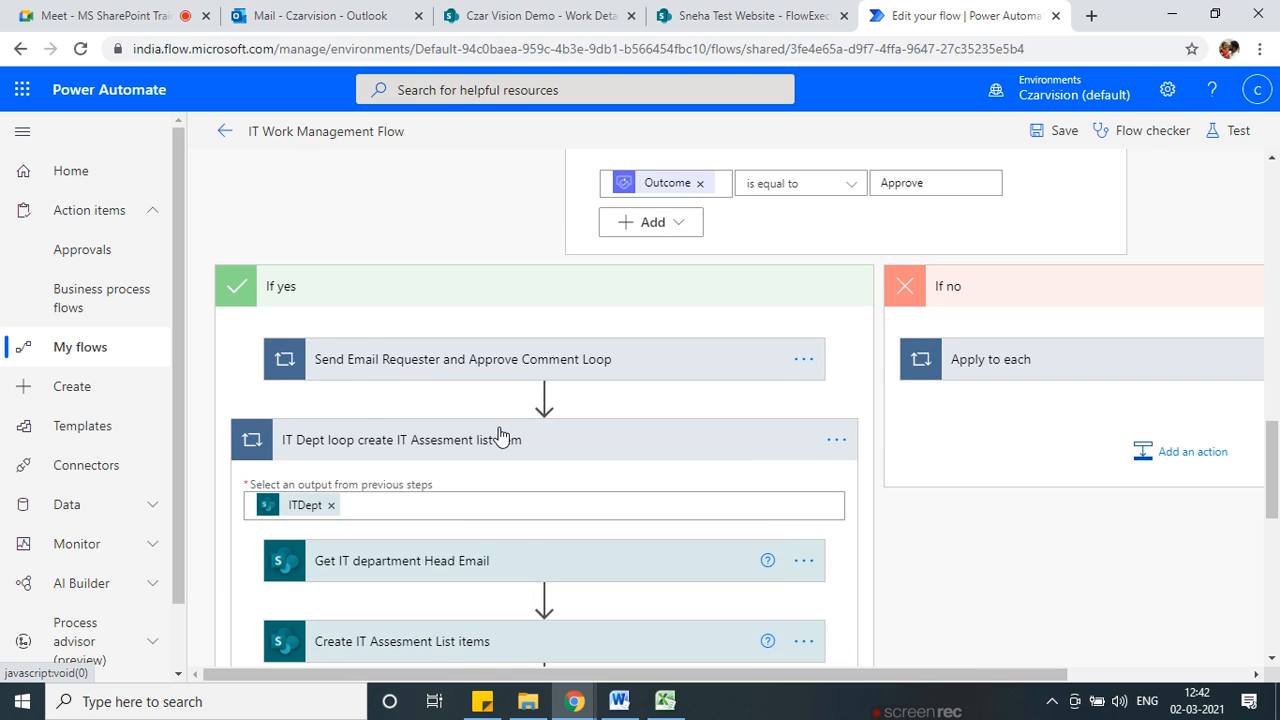
left_click(501, 437)
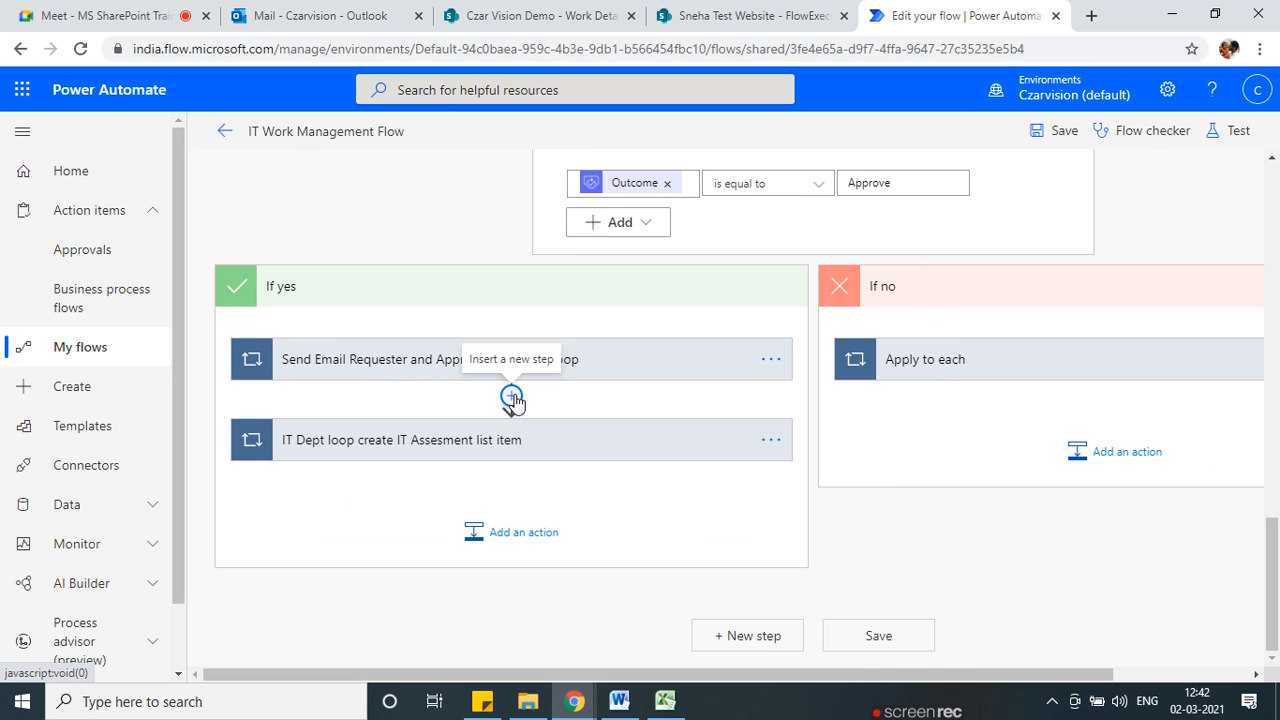
Insert the copied 'Initial Flow Trigger Log' action between the two loops in the If yes branch.
left_click(511, 396)
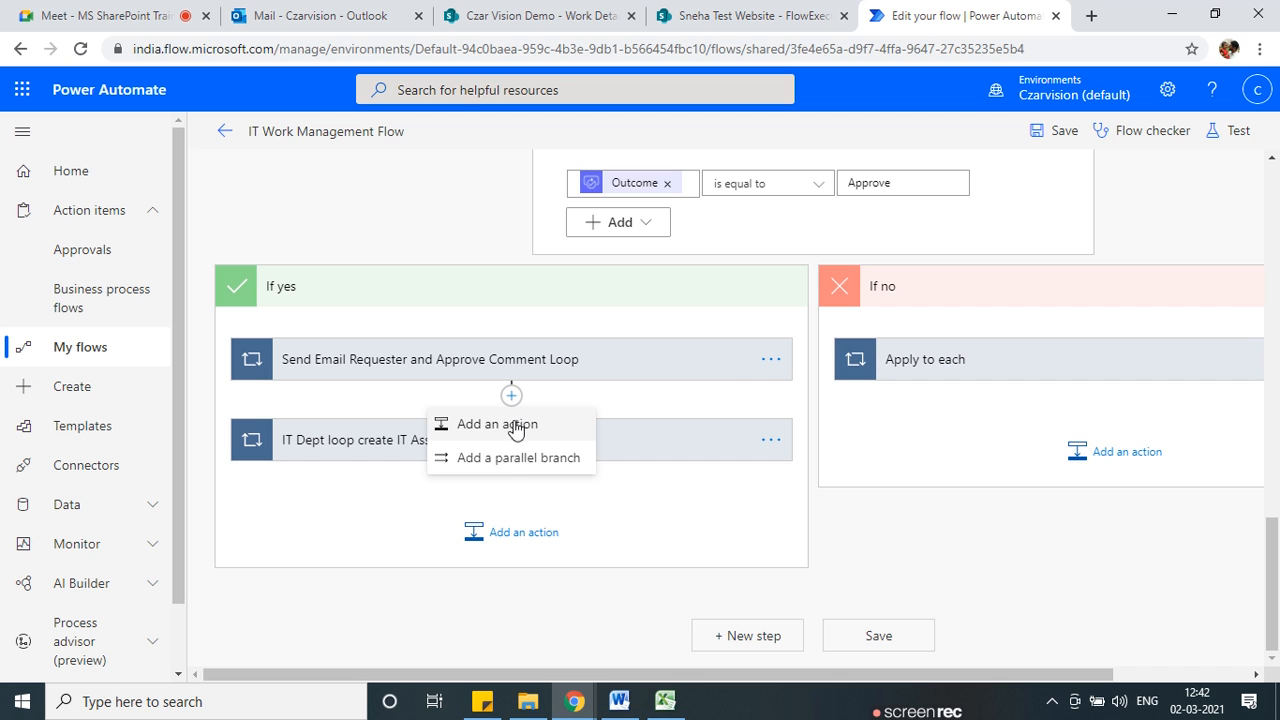
left_click(515, 425)
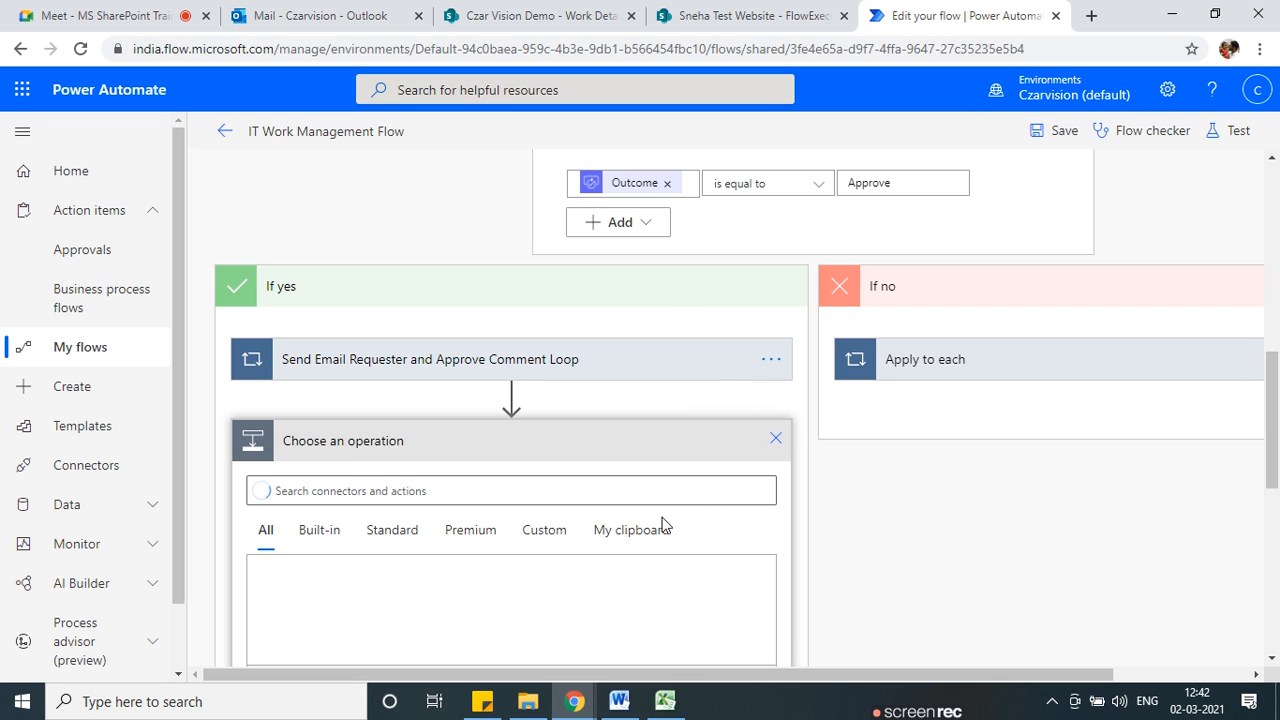
left_click(603, 538)
scroll(510, 497, "down", 2)
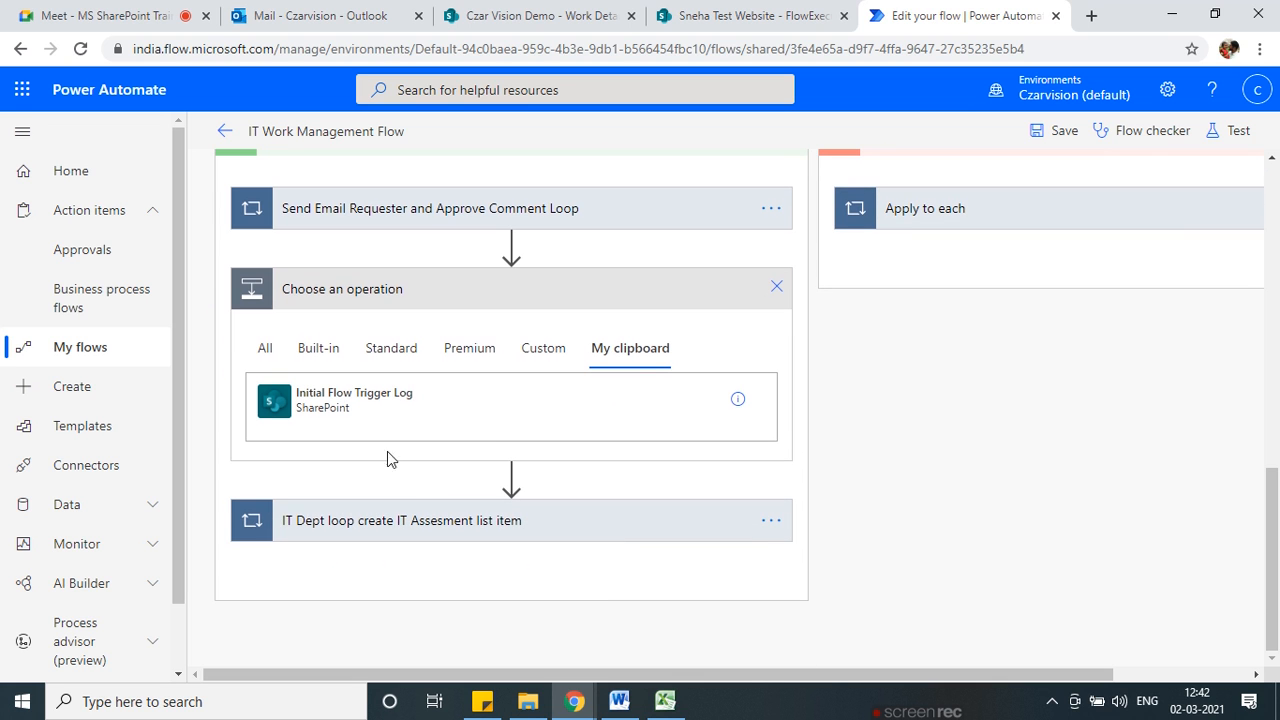
left_click(342, 410)
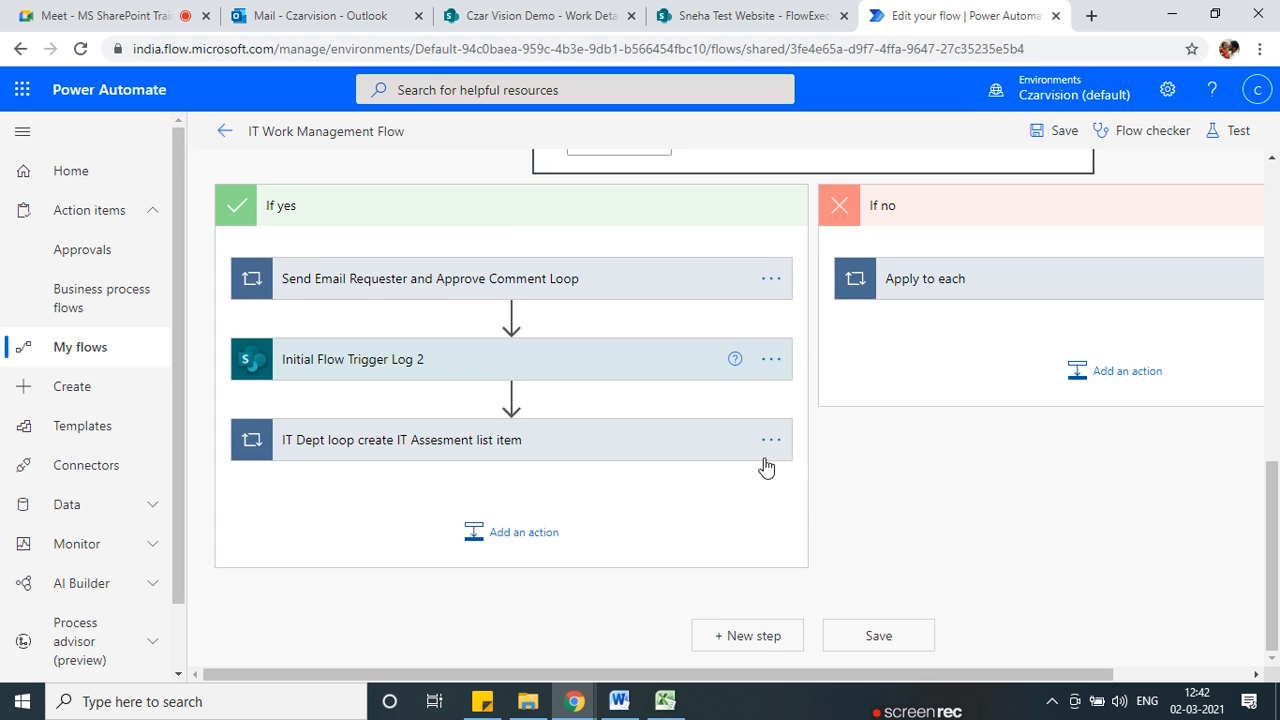
Rename the inserted log action in the If yes branch as 'Log Request sent for IT Assessmnet'.
left_click(770, 359)
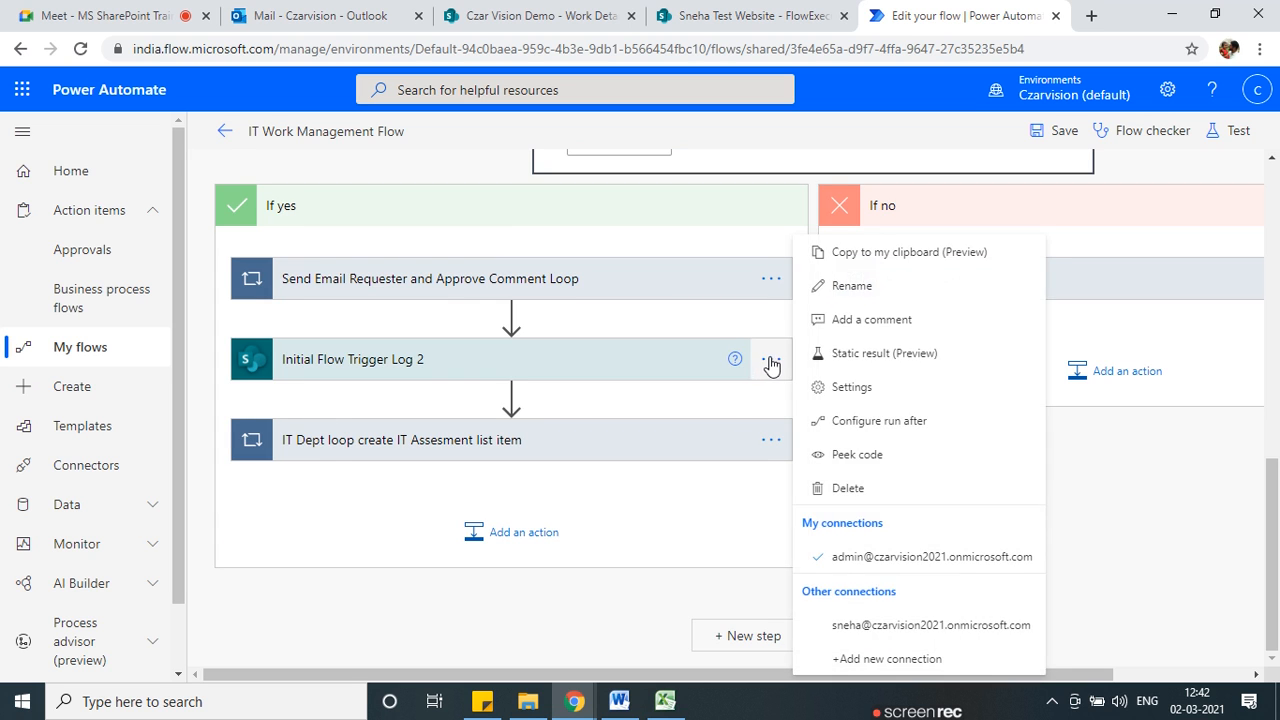
left_click(856, 289)
key("BackSpace")
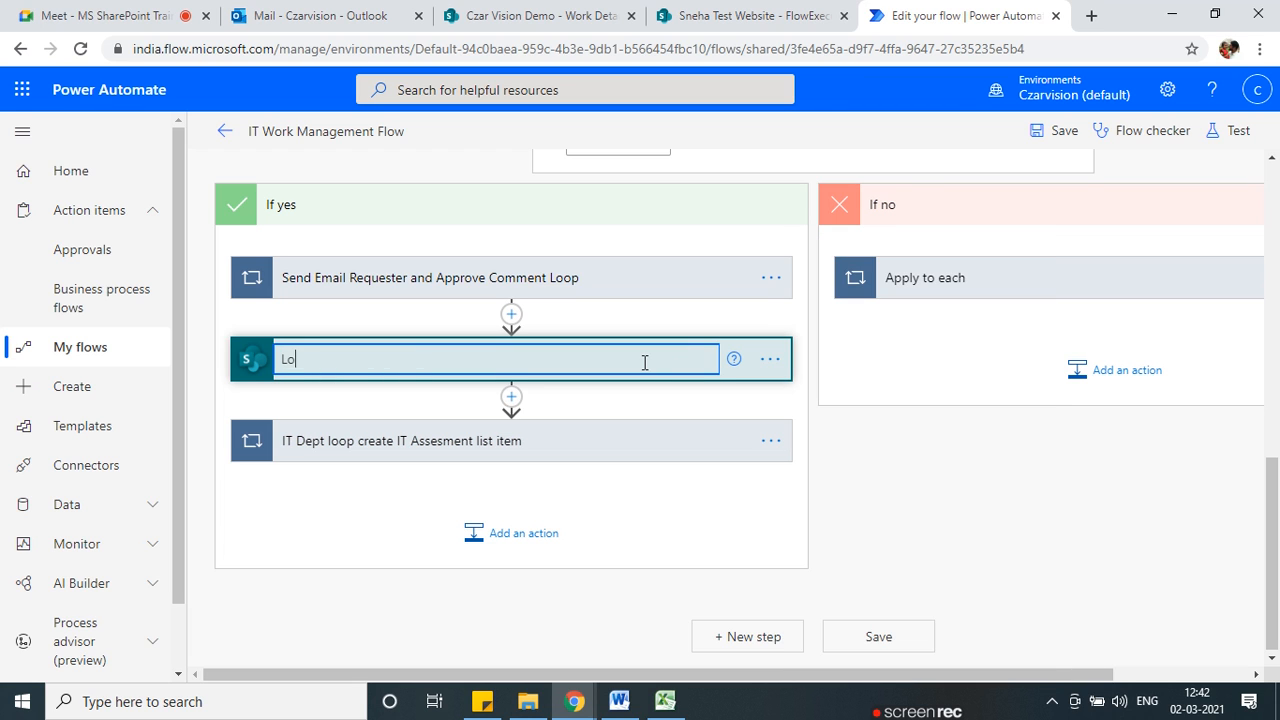
type("Log Request e")
key("BackSpace")
type("send to")
key("BackSpace")
key("BackSpace")
key("BackSpace")
key("BackSpace")
key("BackSpace")
key("BackSpace")
key("BackSpace")
key("BackSpace")
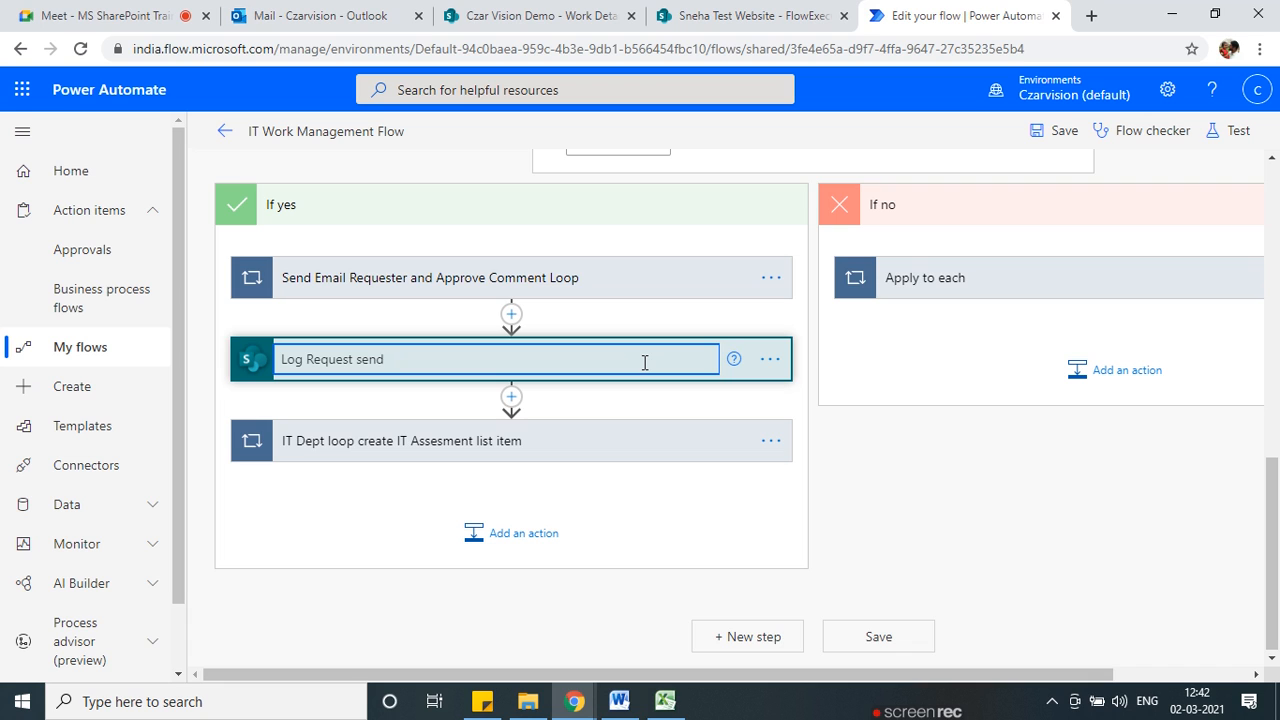
type("t for IT Assessmnet")
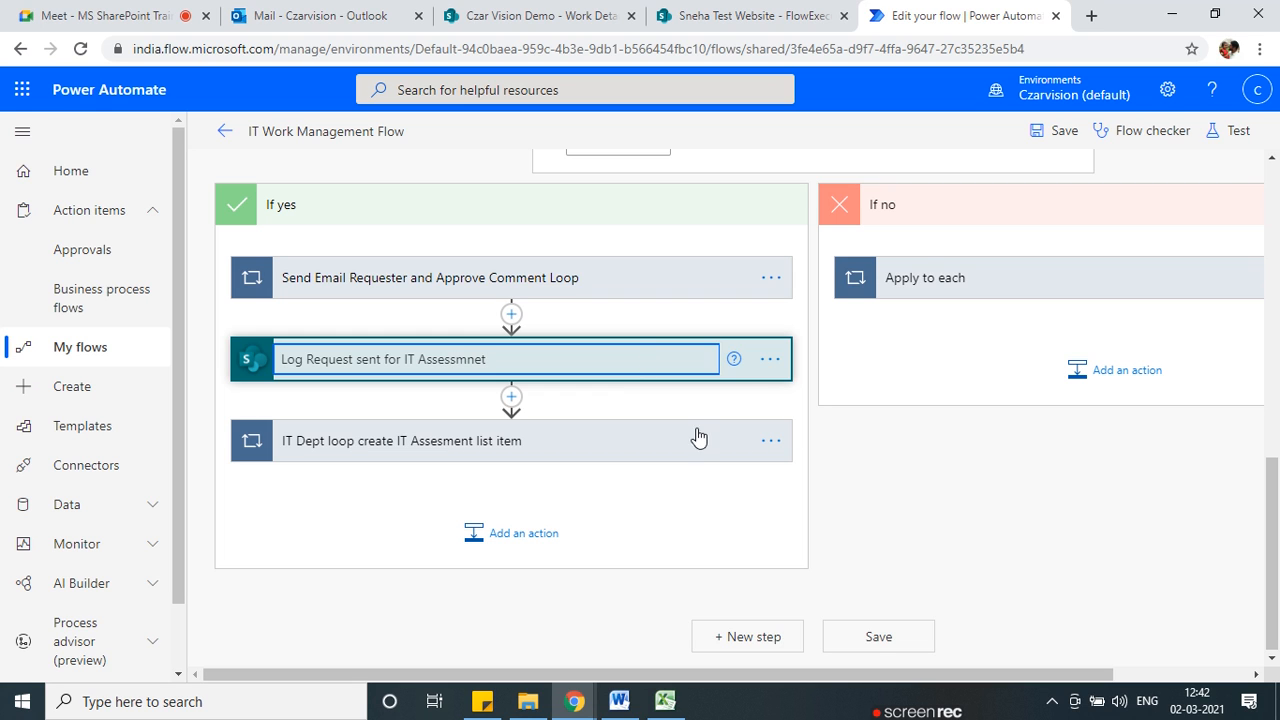
Expand the IT assessment log action and replace its Flow Action text with 'Request sent to IT Assessmnet'.
left_click(500, 362)
scroll(473, 391, "down", 1)
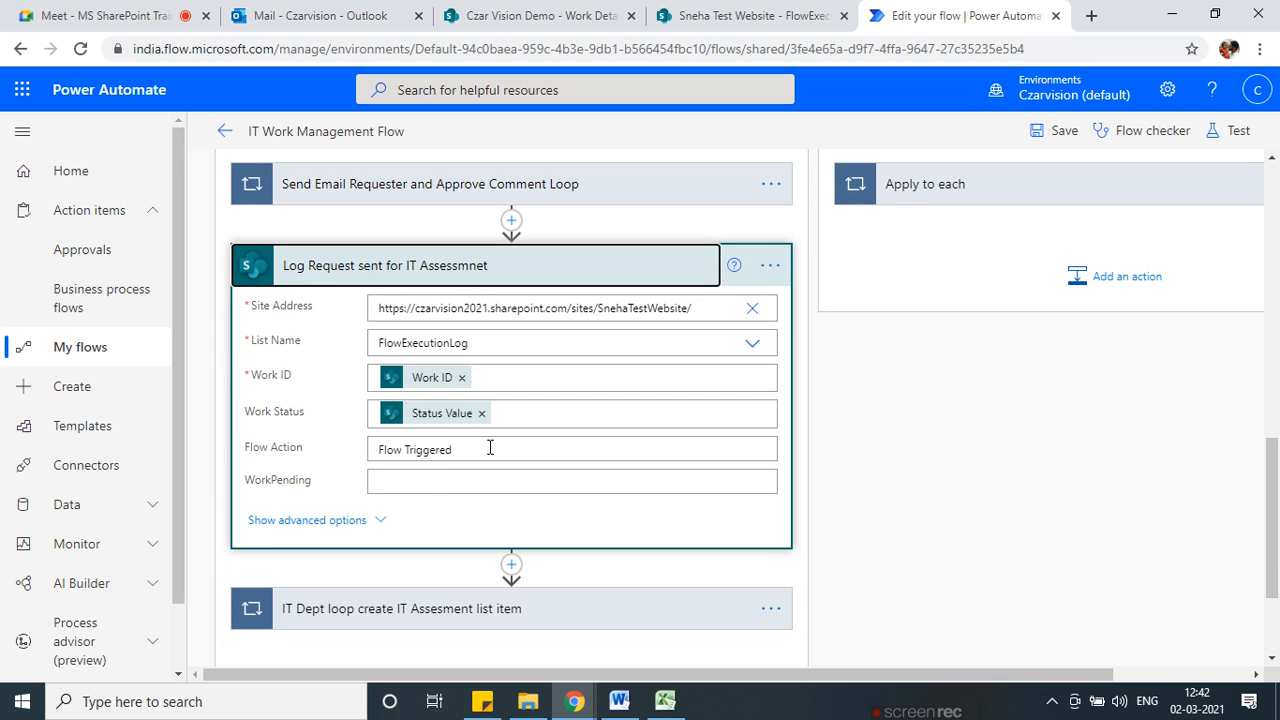
left_click_drag(489, 449, 363, 451)
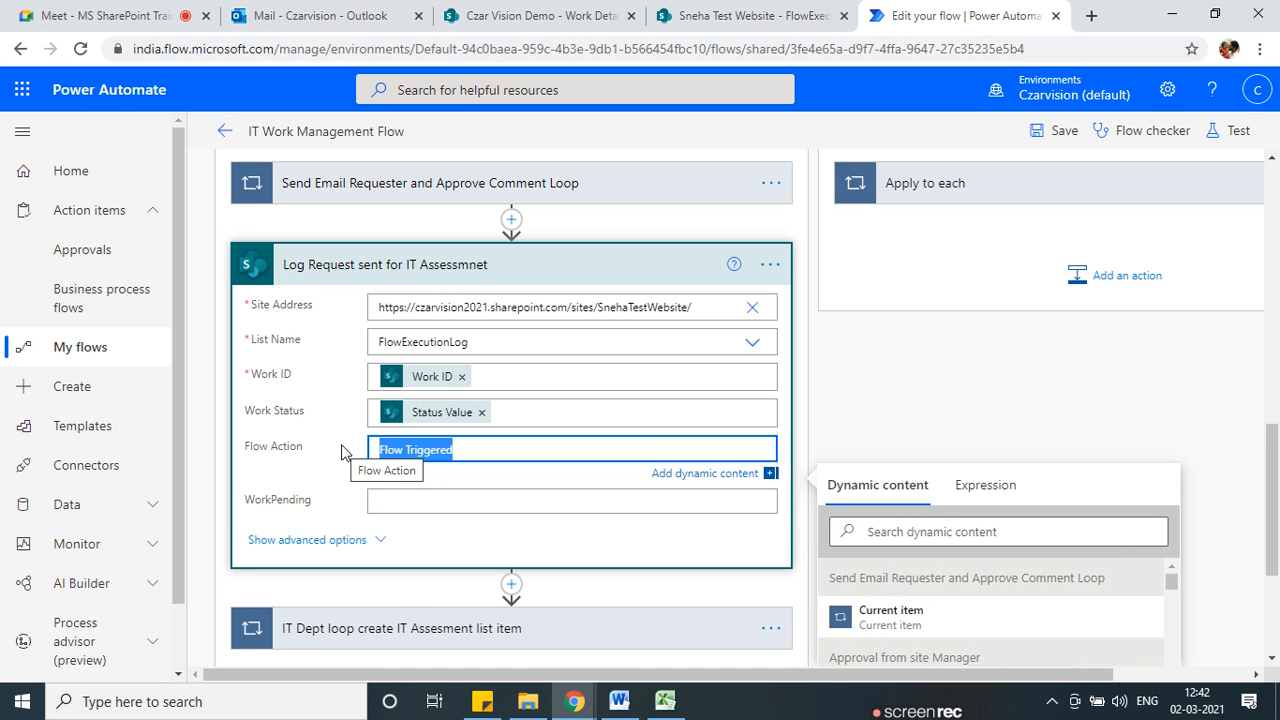
key("BackSpace")
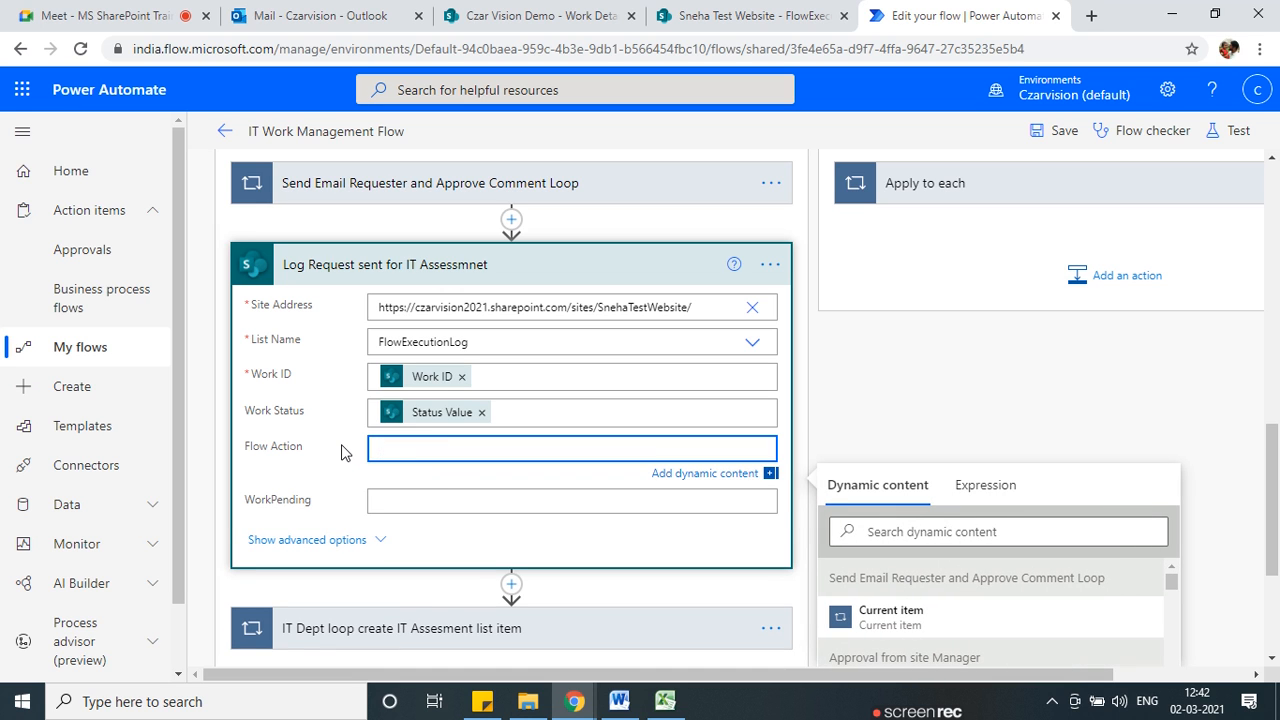
type("Request dend ")
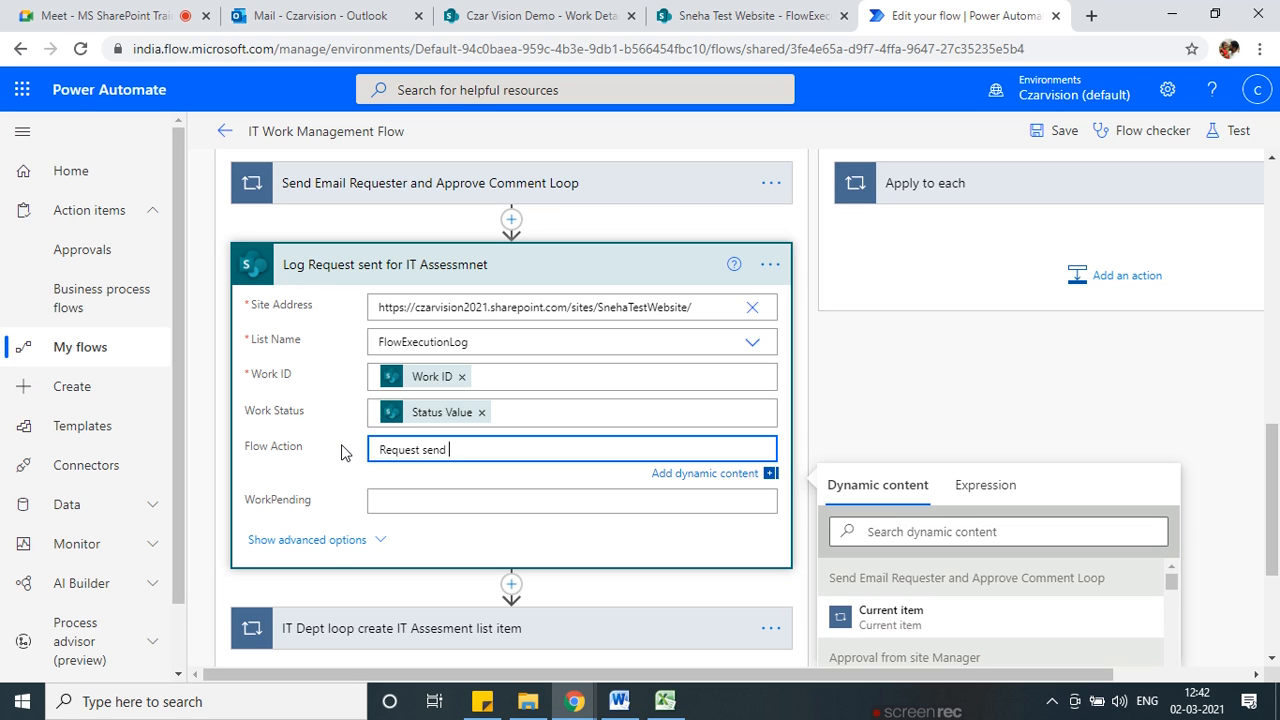
key("BackSpace")
key("BackSpace")
type("t to IT Assess")
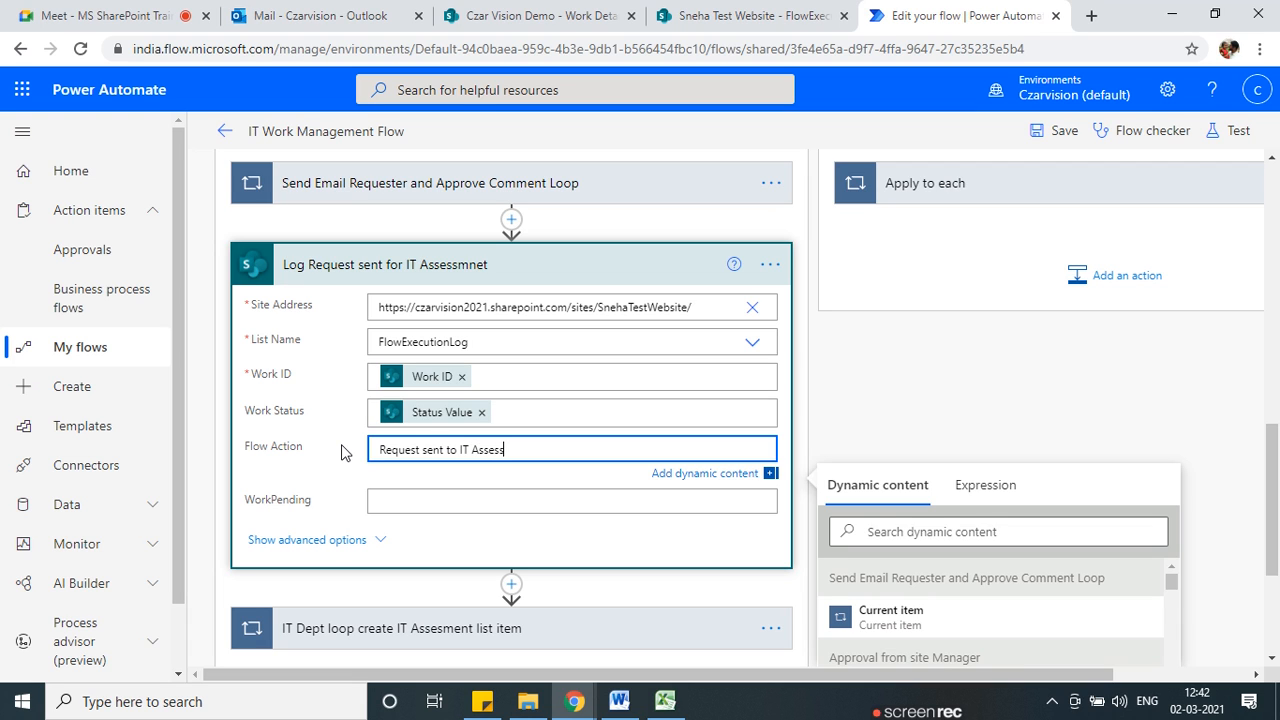
type("mnet")
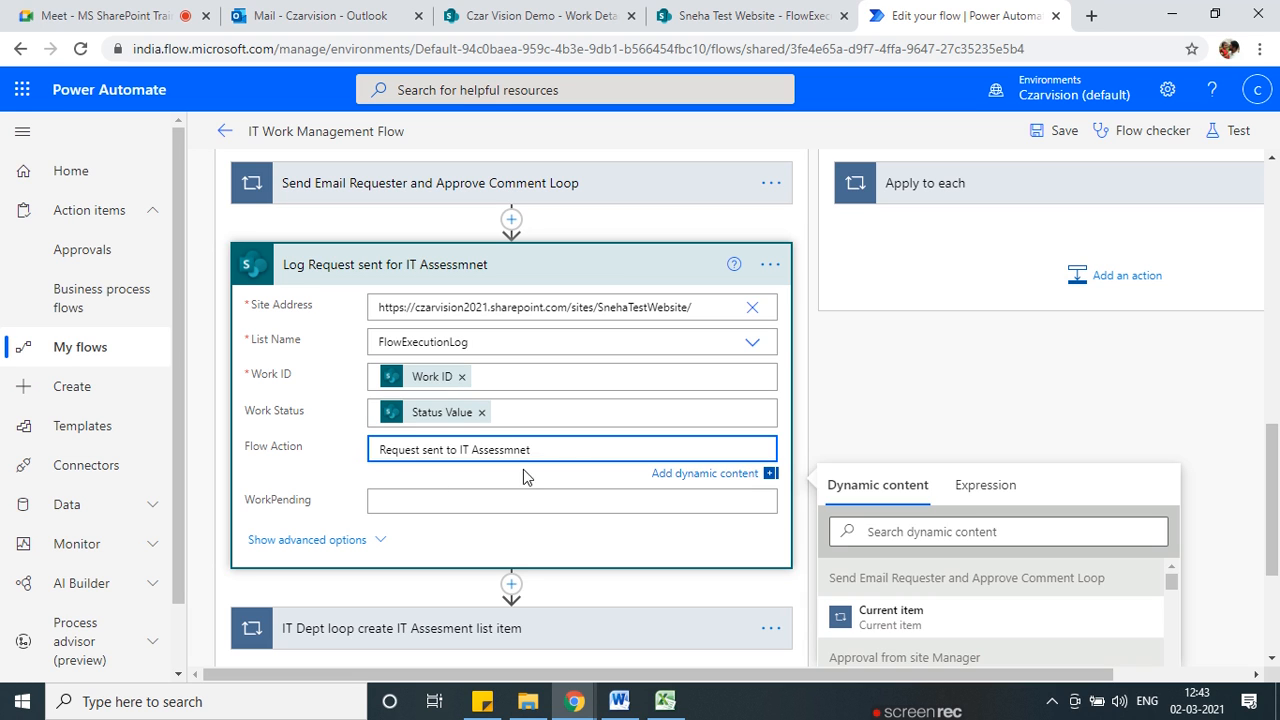
Set WorkPending in the 'Log Request sent for IT Assessmnet' action to 'IT Dept Head'.
left_click(432, 508)
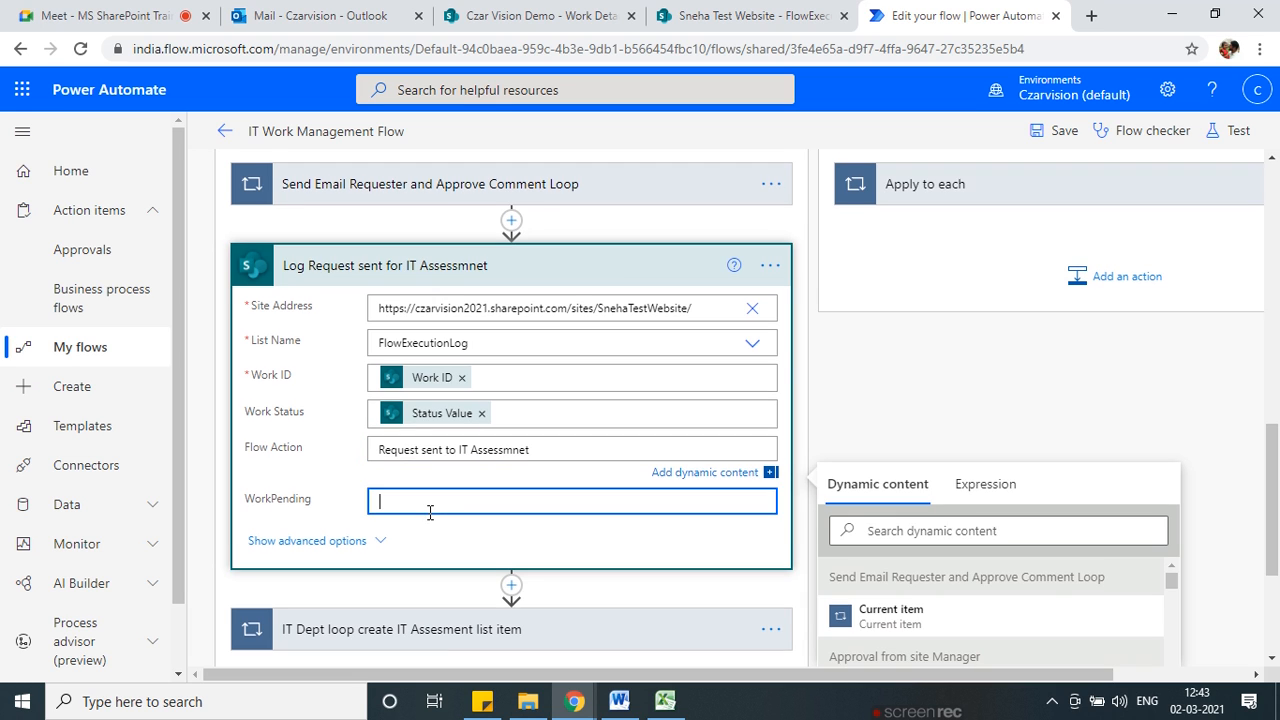
type("IT")
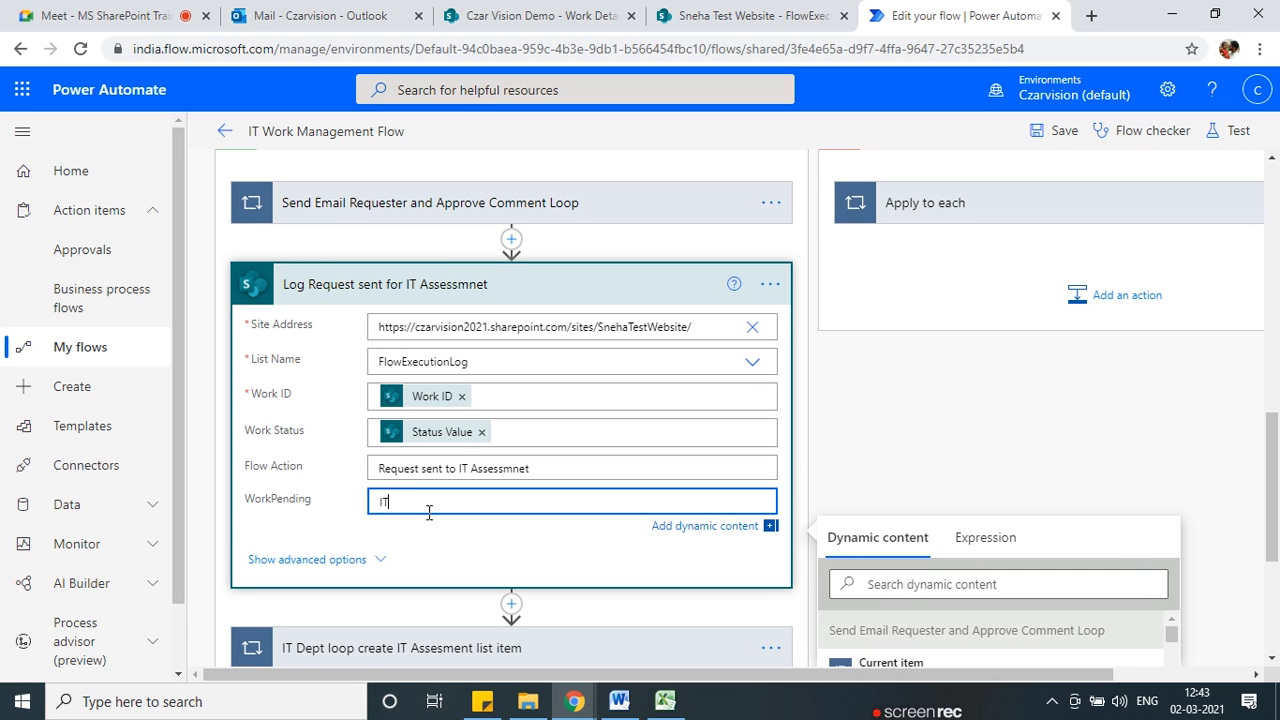
type(" Dept Head")
Examine the actions inside the IT Dept loop and its nested IT Dept Head email Loop to find where the log entry belongs.
scroll(320, 612, "down", 3)
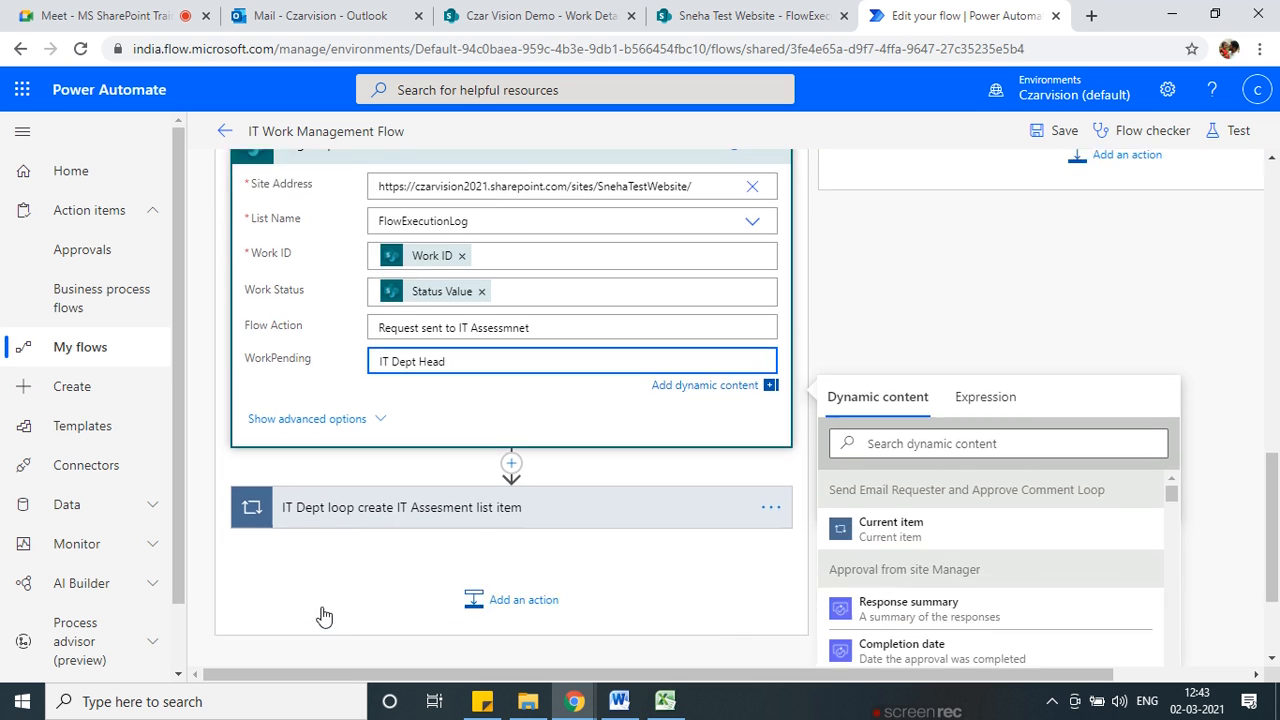
left_click(414, 378)
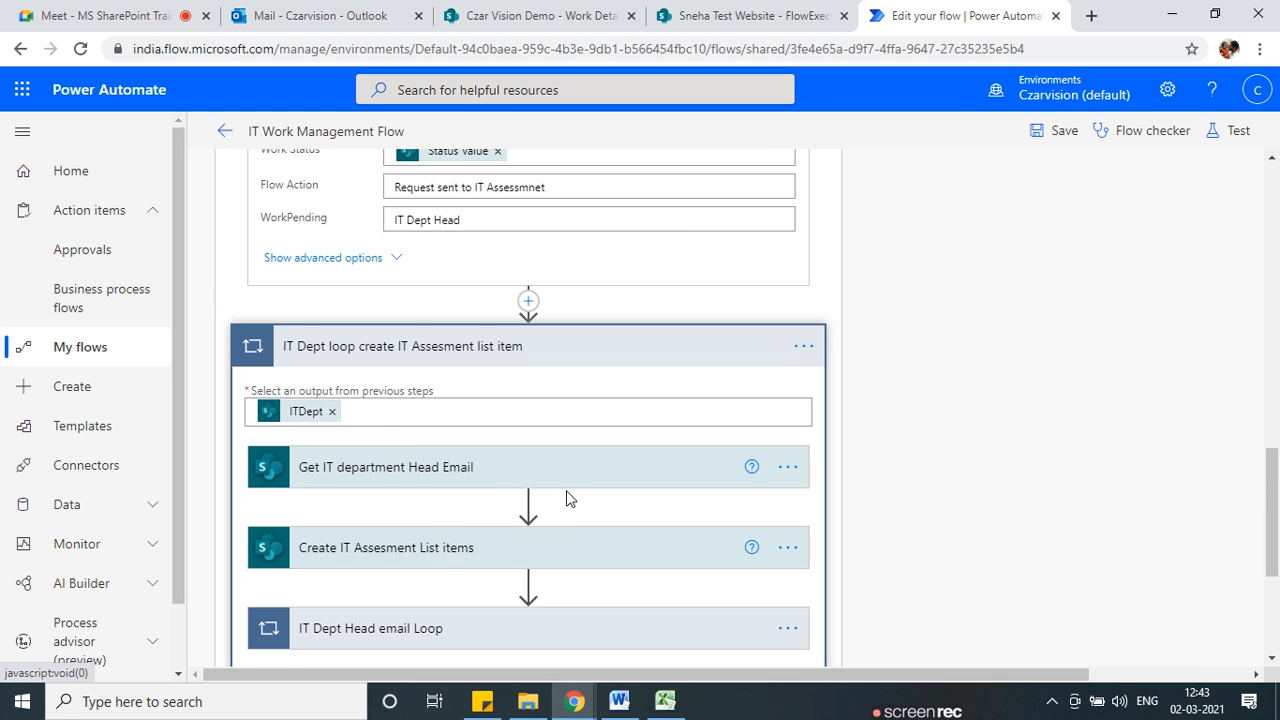
scroll(566, 505, "down", 2)
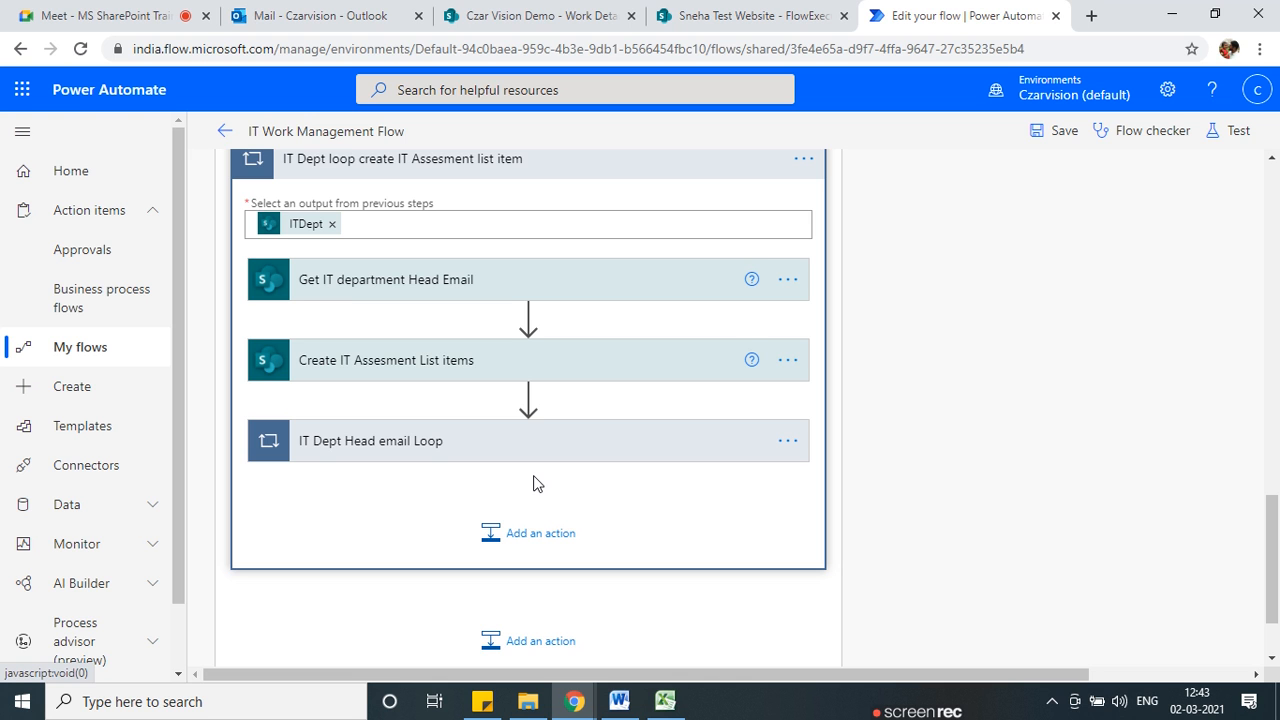
scroll(414, 471, "up", 5)
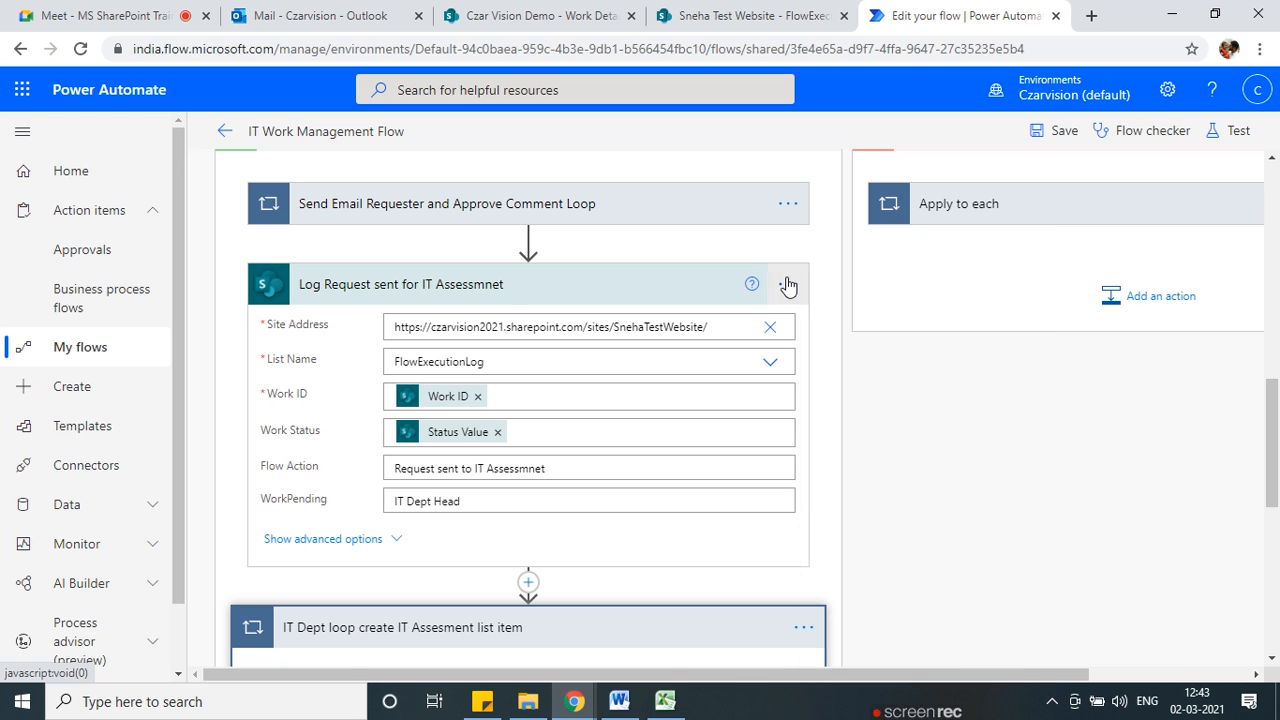
left_click(788, 285)
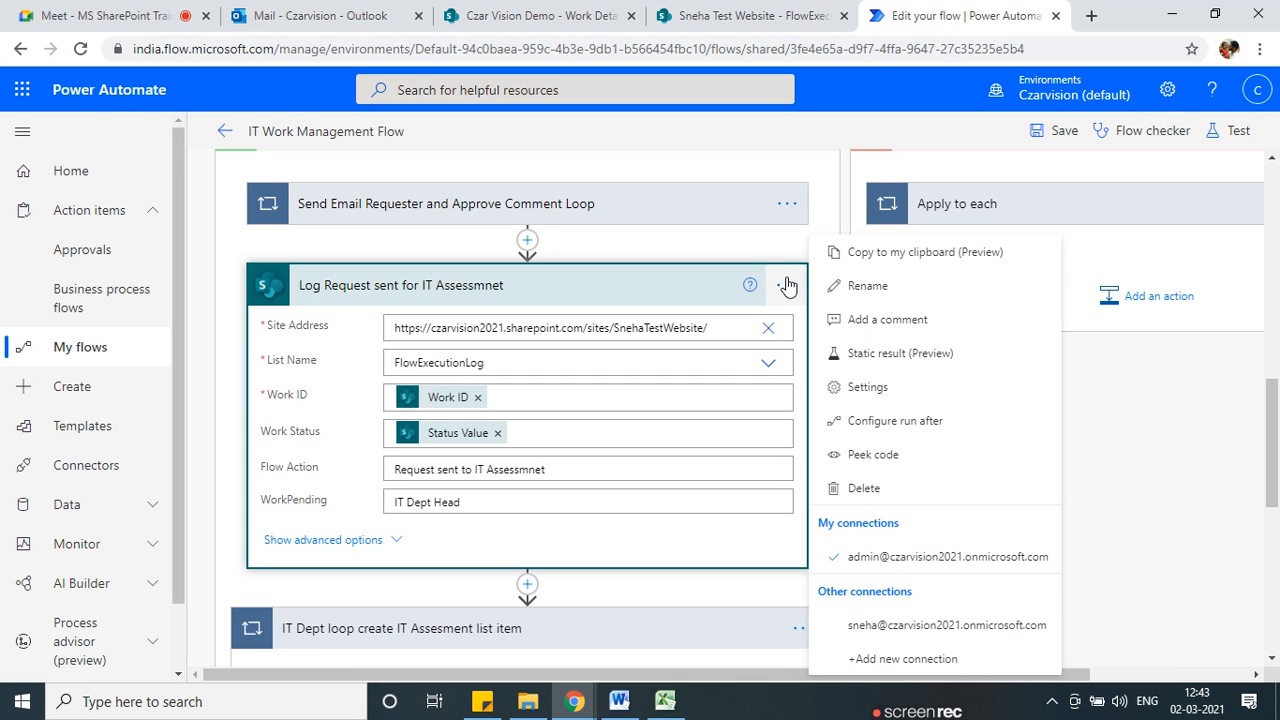
left_click(786, 285)
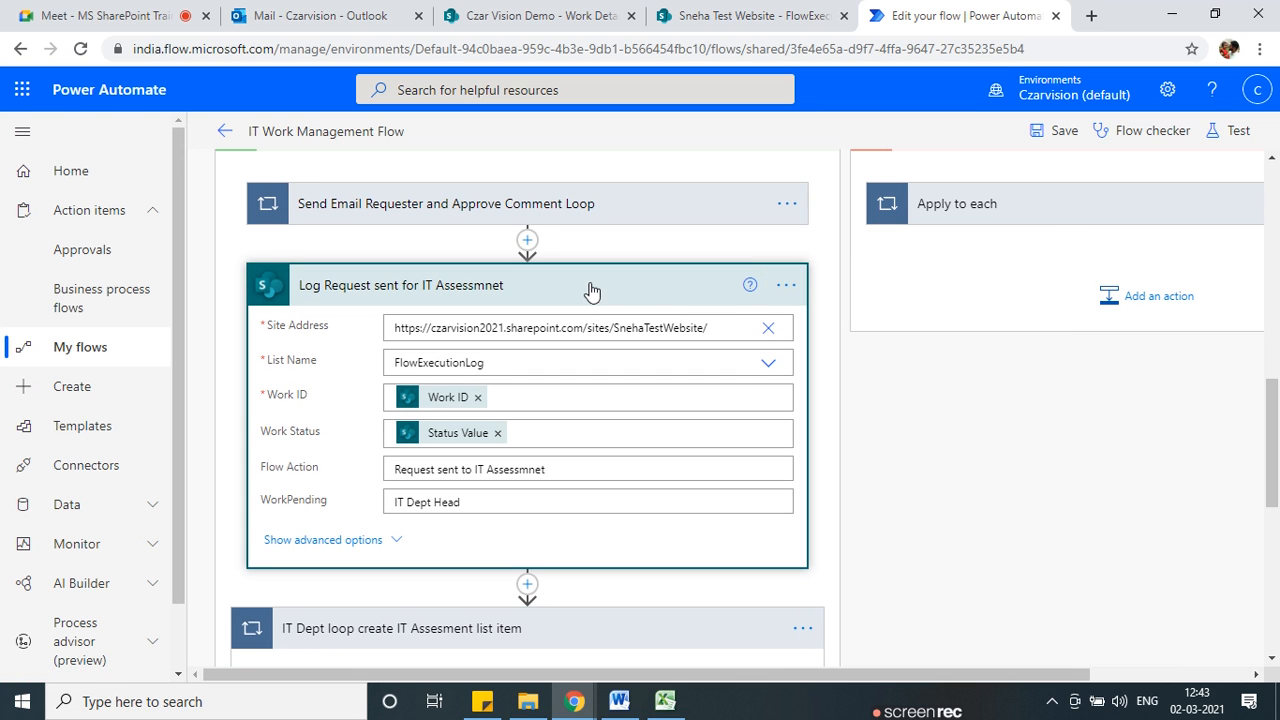
scroll(590, 290, "down", 3)
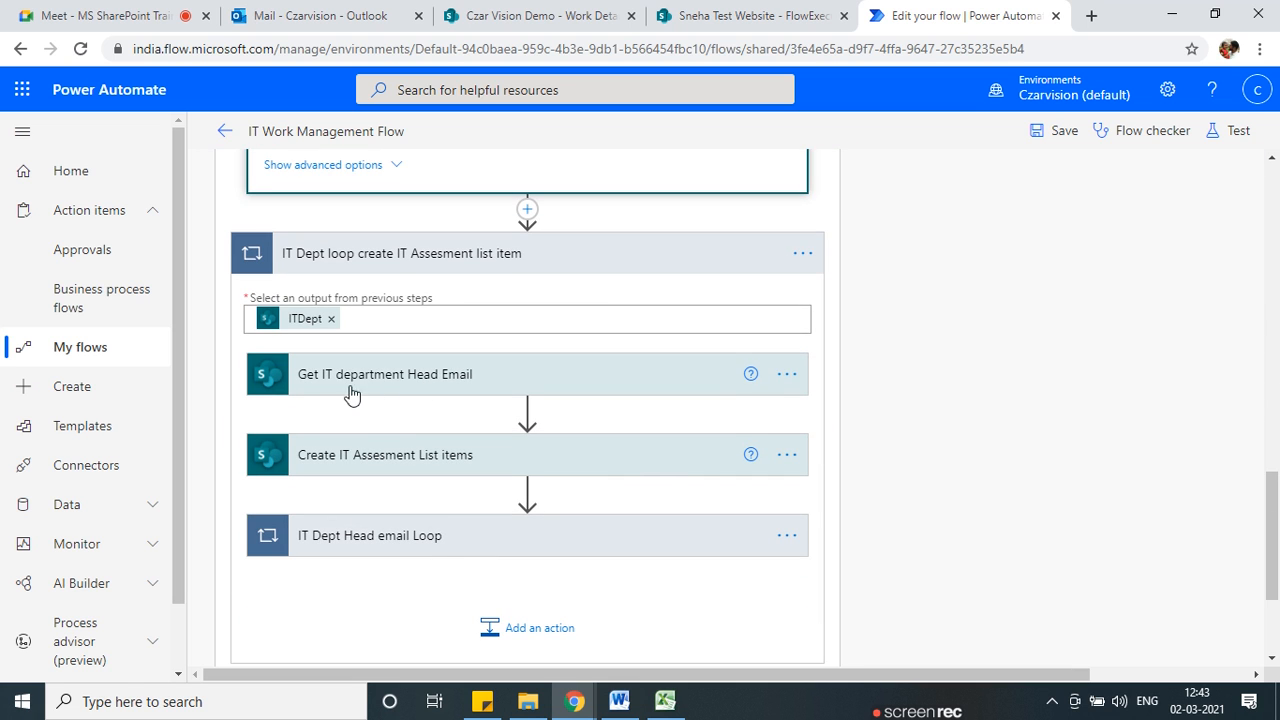
left_click(436, 403)
scroll(430, 420, "down", 1)
left_click(416, 299)
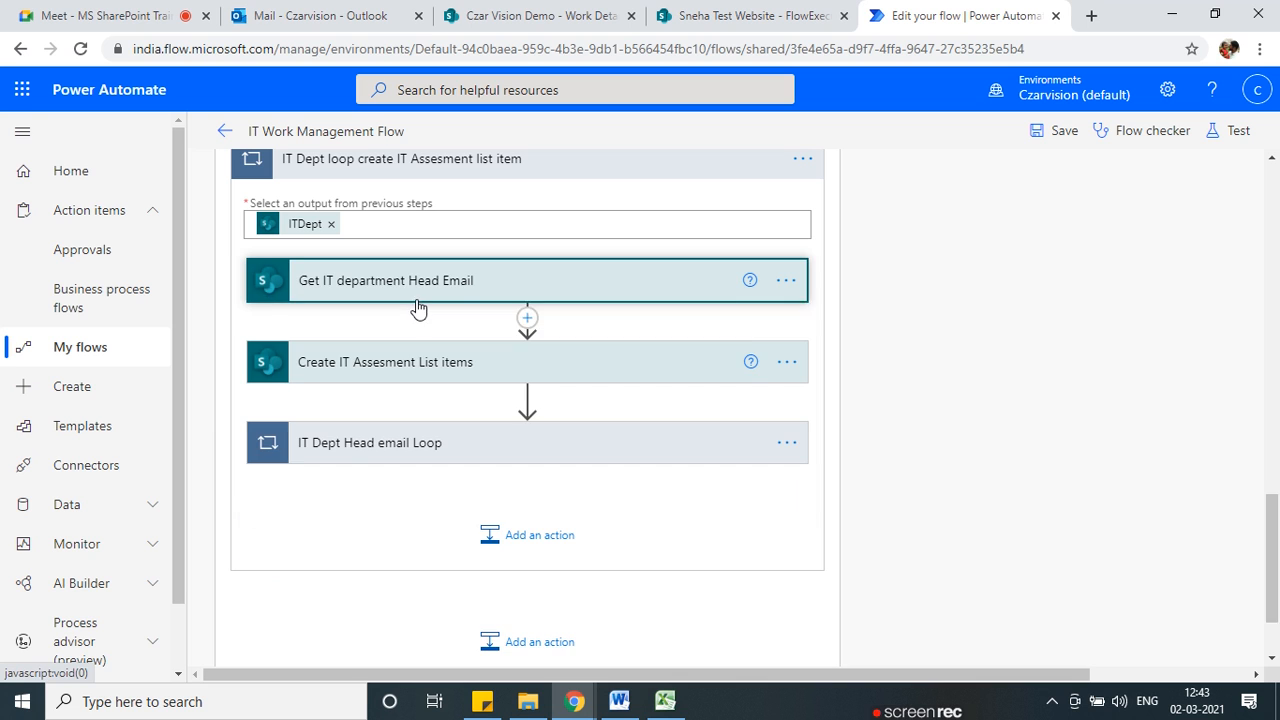
left_click(455, 460)
scroll(480, 430, "down", 3)
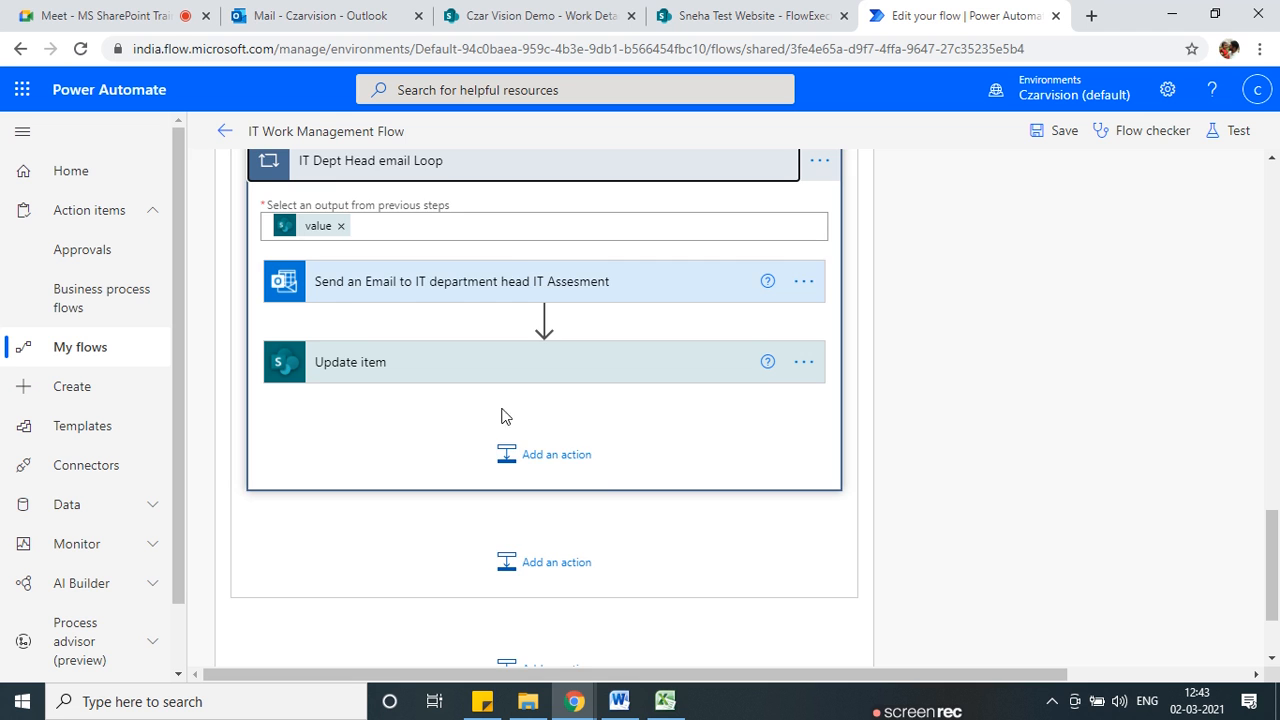
scroll(506, 420, "up", 1)
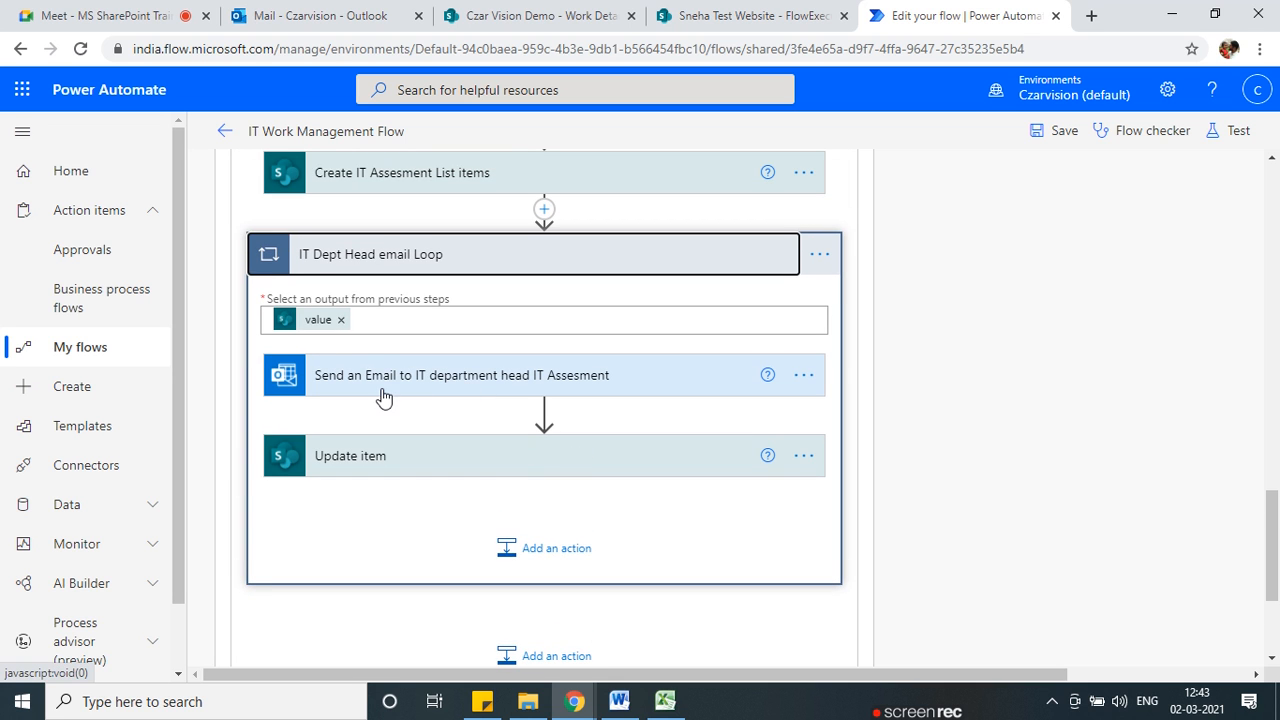
scroll(520, 420, "up", 6)
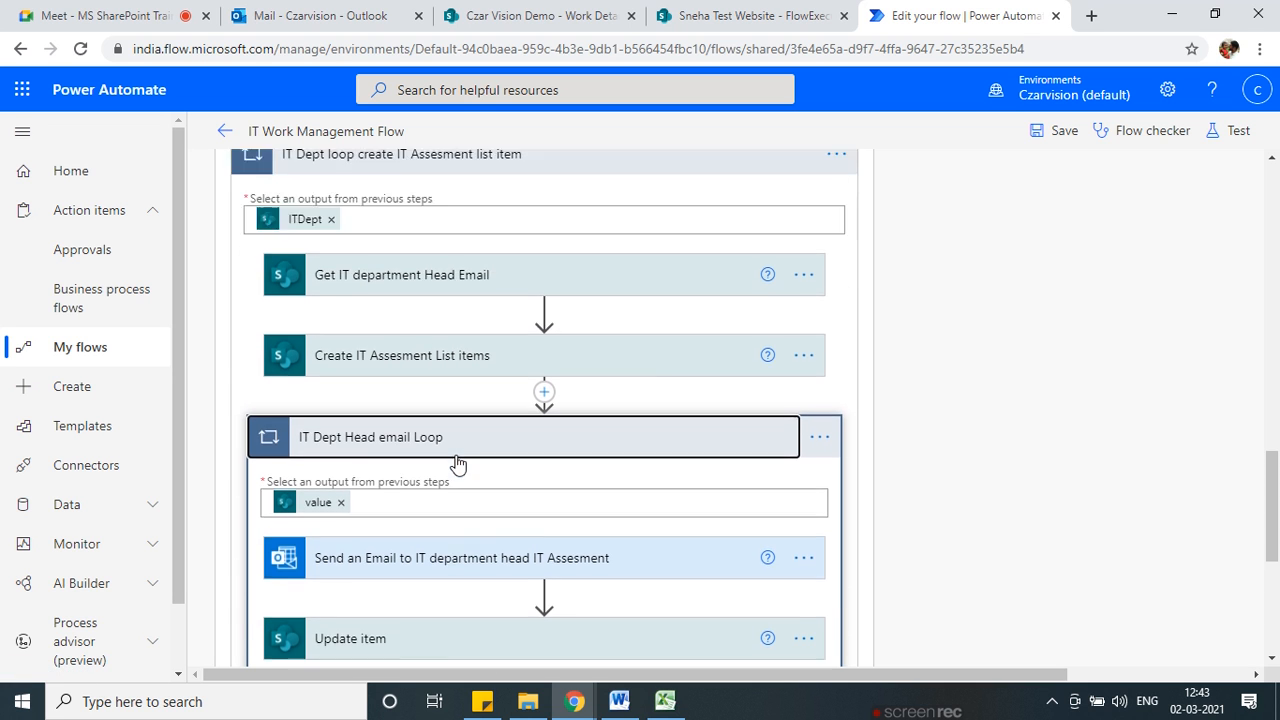
scroll(475, 438, "up", 1)
left_click_drag(506, 286, 577, 291)
Copy the 'Log Request sent for IT Assessmnet' action and insert the copy after Update item in the IT Dept Head email Loop.
left_click(1183, 14)
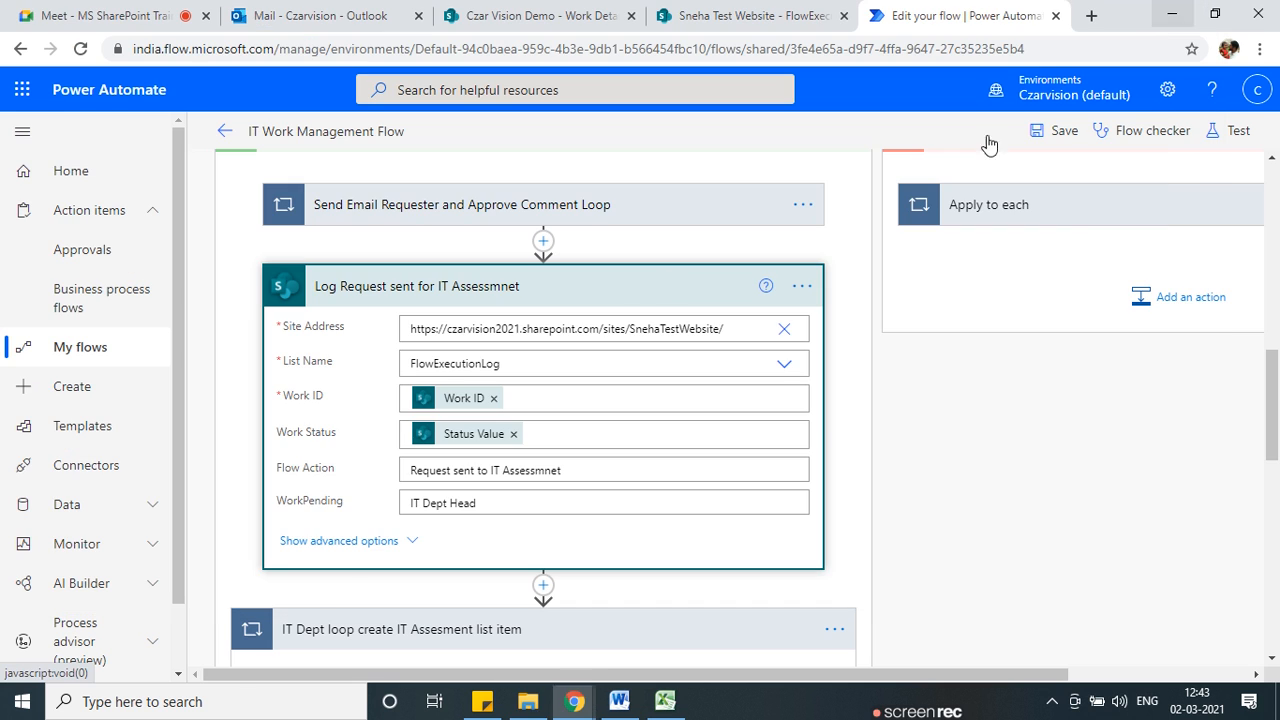
left_click(802, 286)
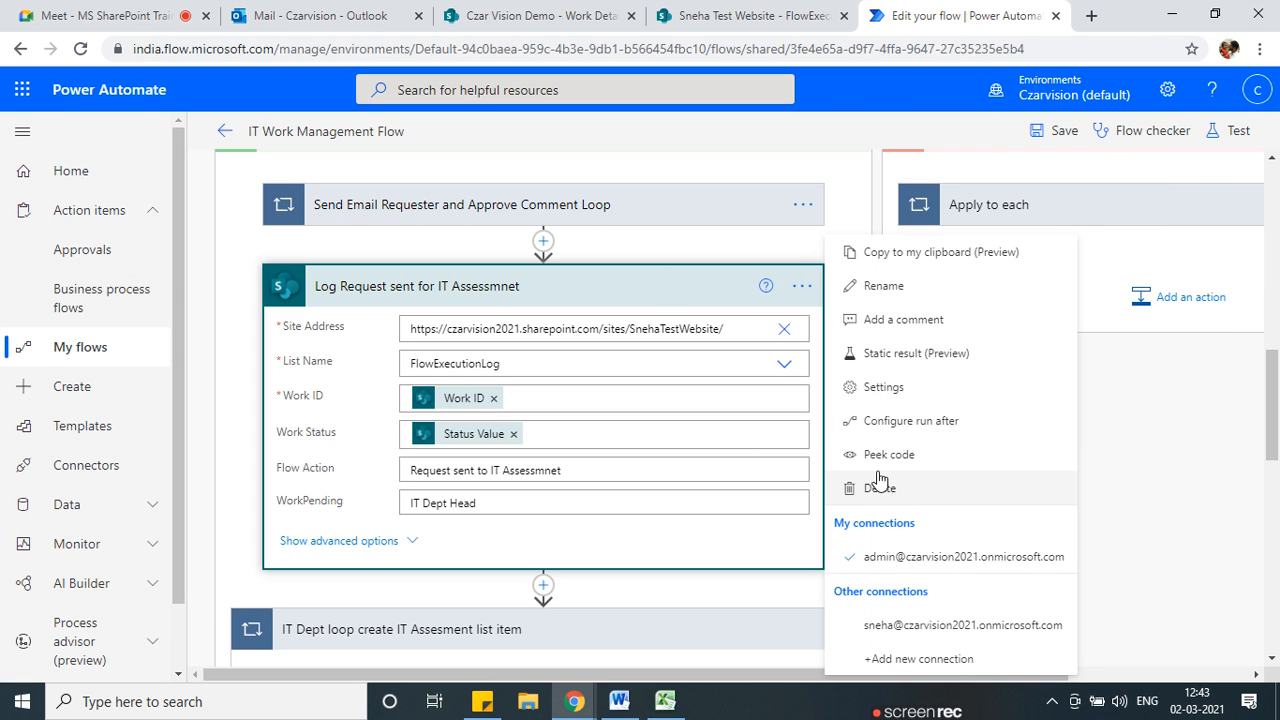
left_click(802, 288)
left_click(802, 288)
scroll(435, 455, "down", 5)
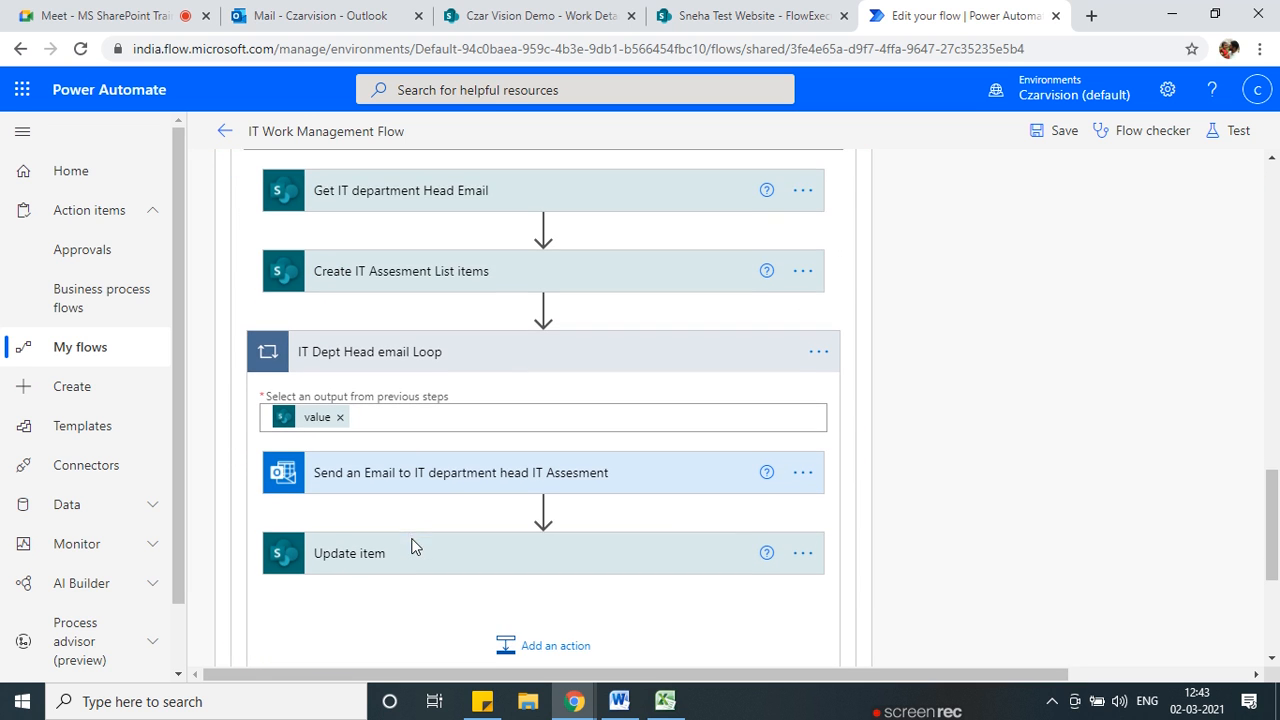
scroll(414, 548, "down", 1)
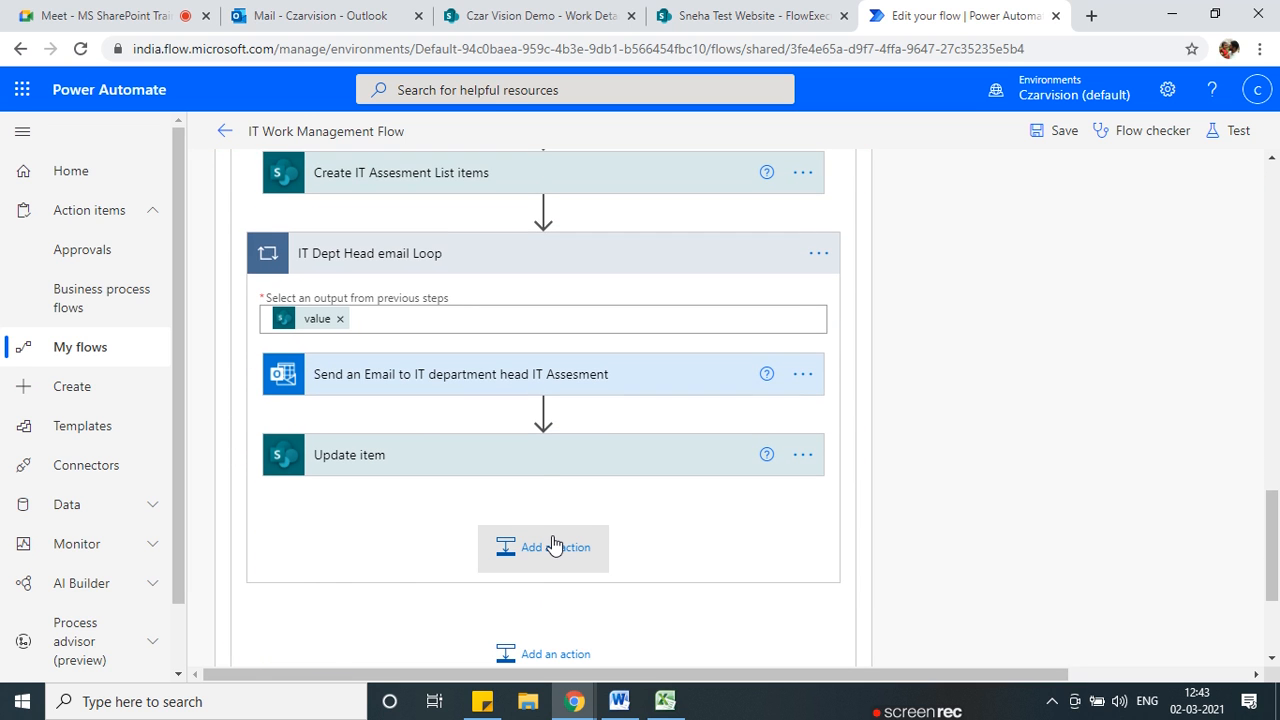
left_click(555, 545)
left_click(677, 550)
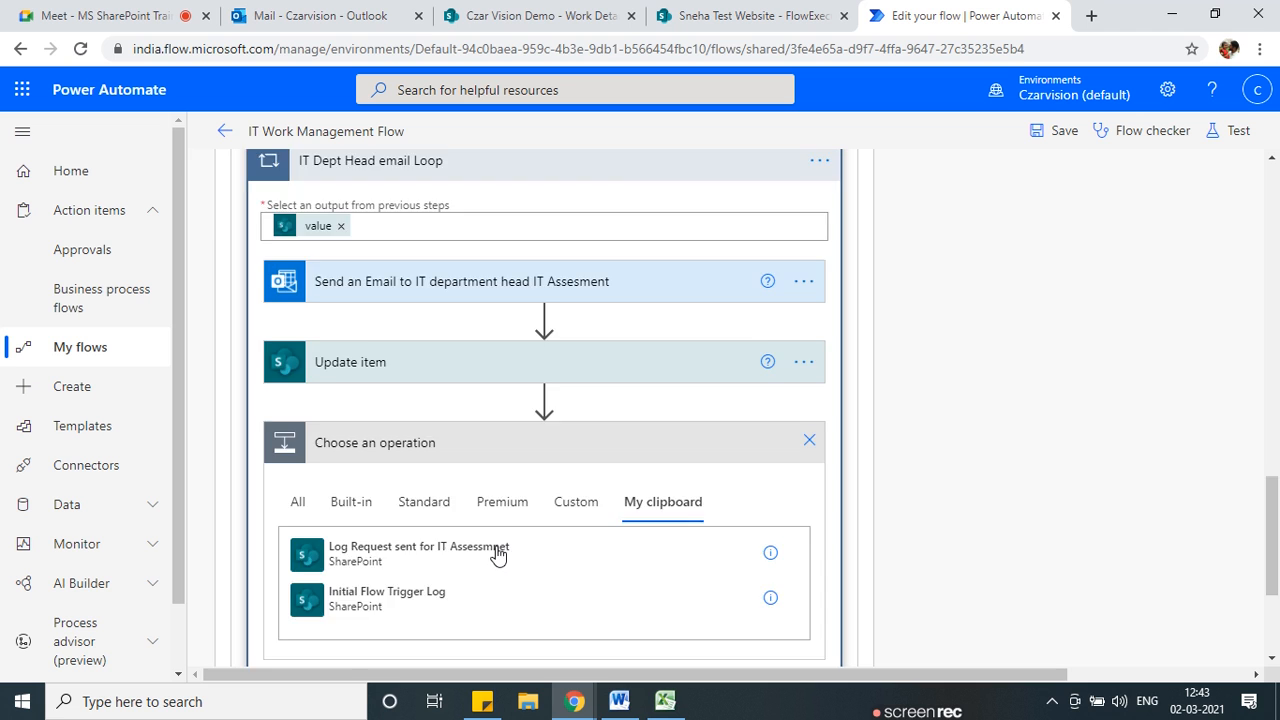
scroll(497, 556, "down", 2)
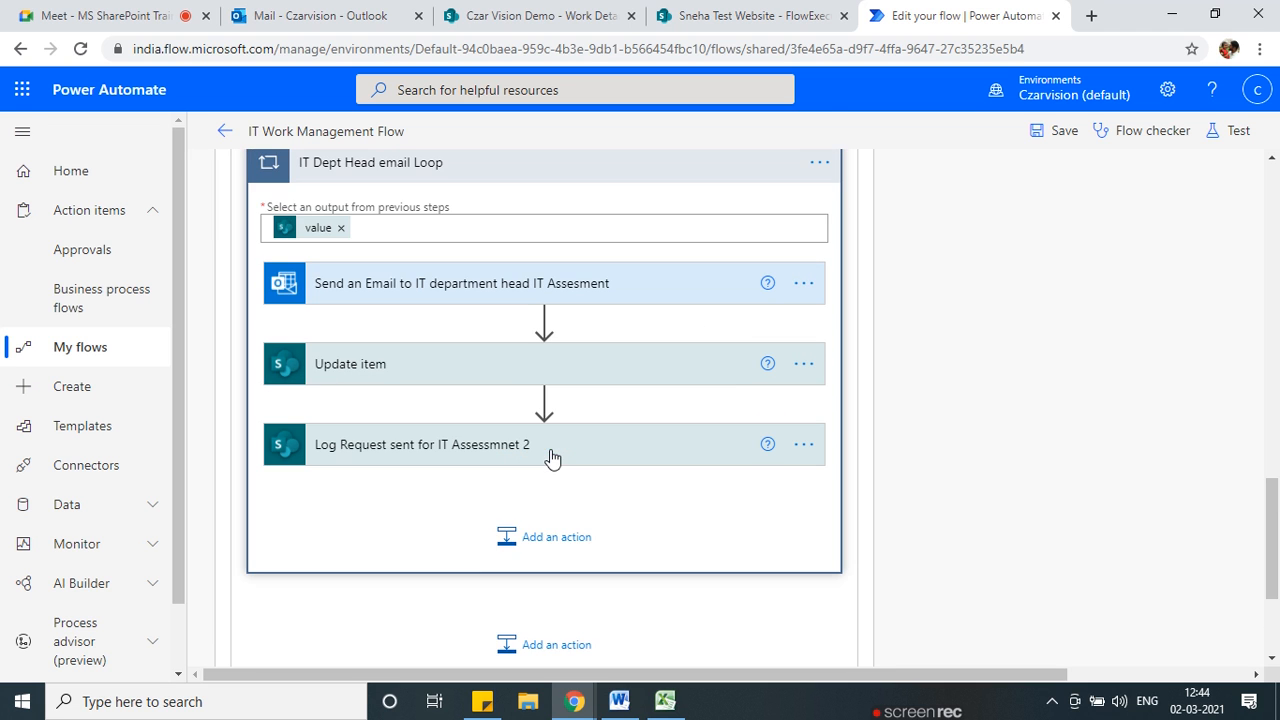
Delete the original 'Log Request sent for IT Assessmnet' action between the two loops of the If yes branch.
scroll(471, 557, "up", 8)
scroll(554, 479, "down", 1)
left_click(803, 455)
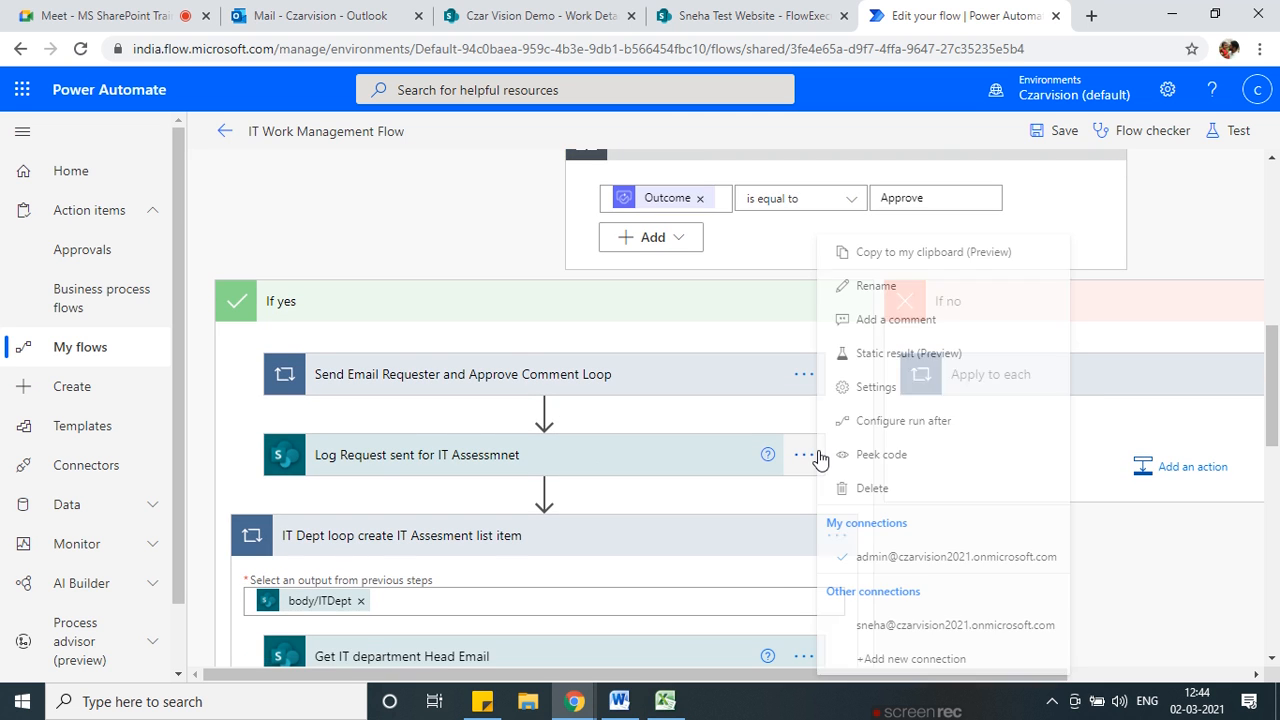
left_click(883, 489)
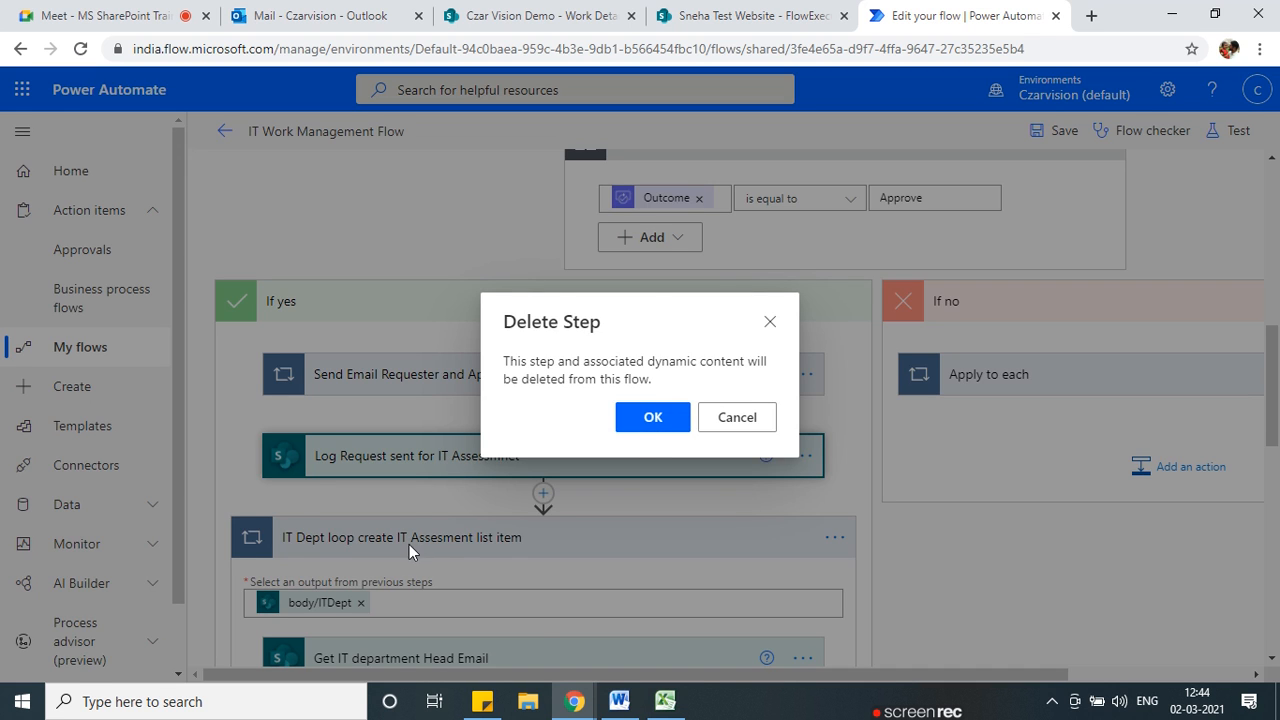
Expand the log action in the IT Dept Head email Loop and rename it as 'Log Request sent for IT Assessmnet'.
scroll(409, 544, "down", 7)
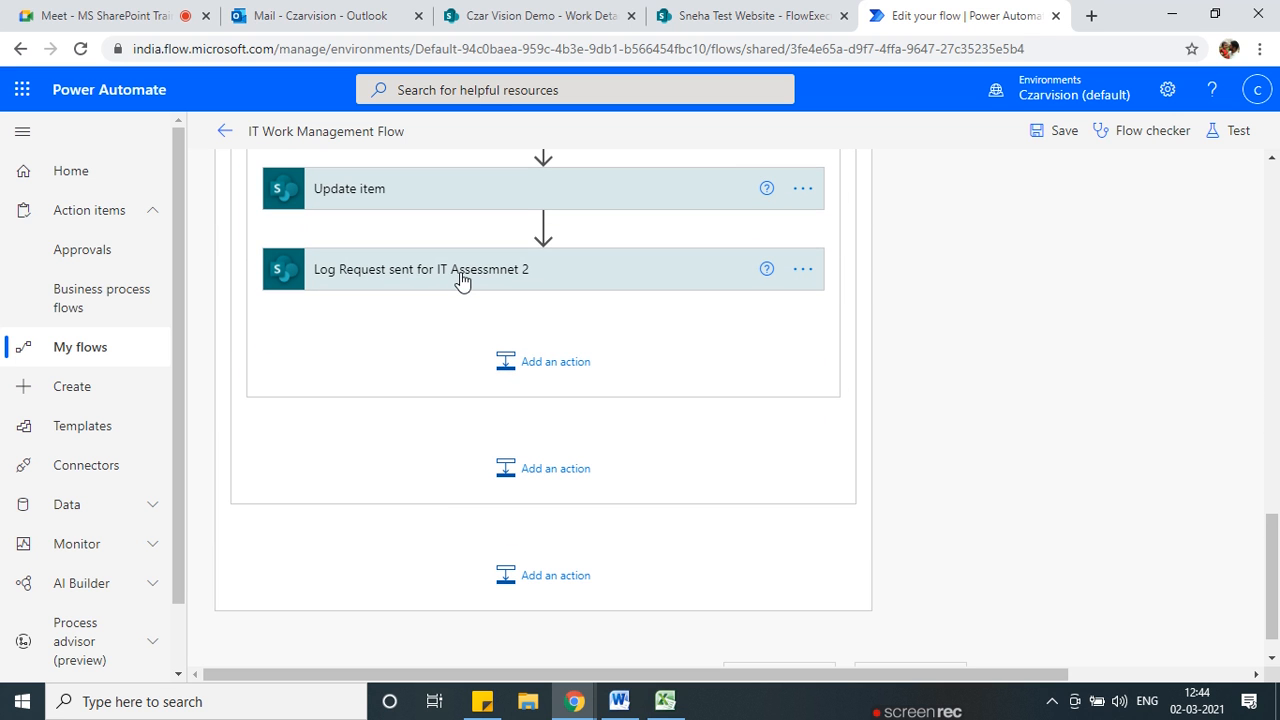
left_click(462, 280)
left_click(798, 274)
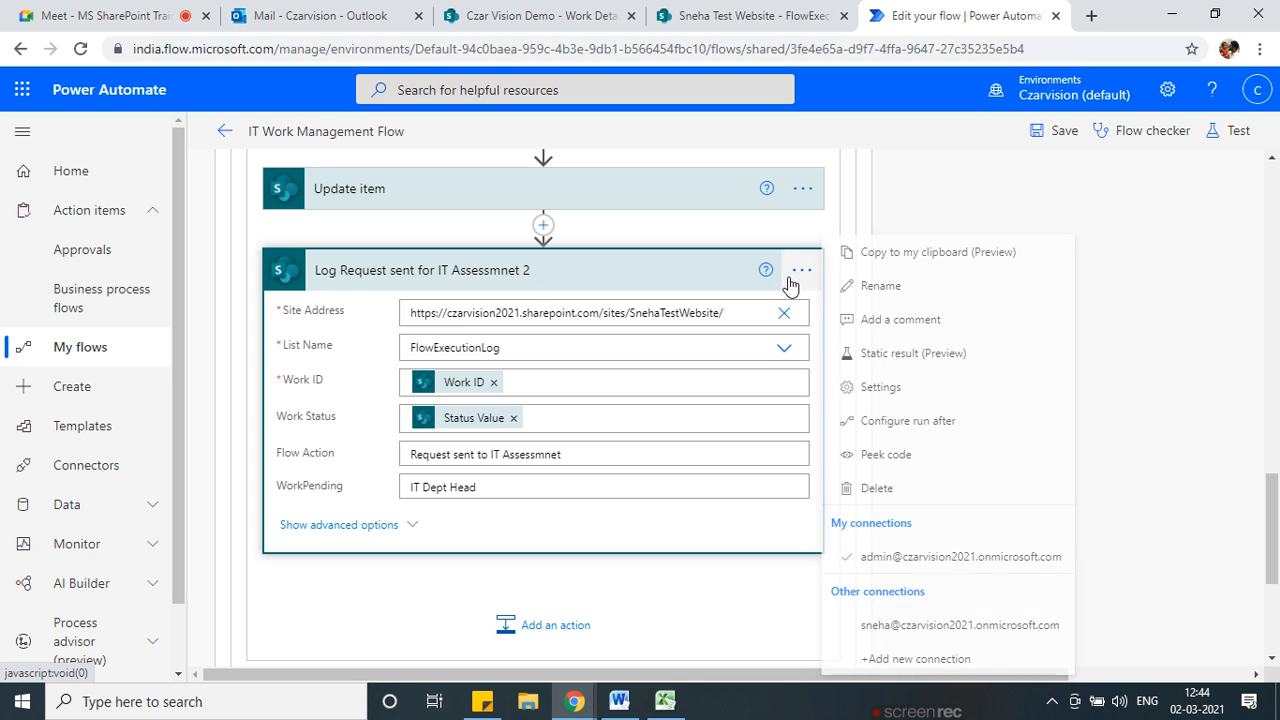
left_click(868, 284)
left_click(617, 270)
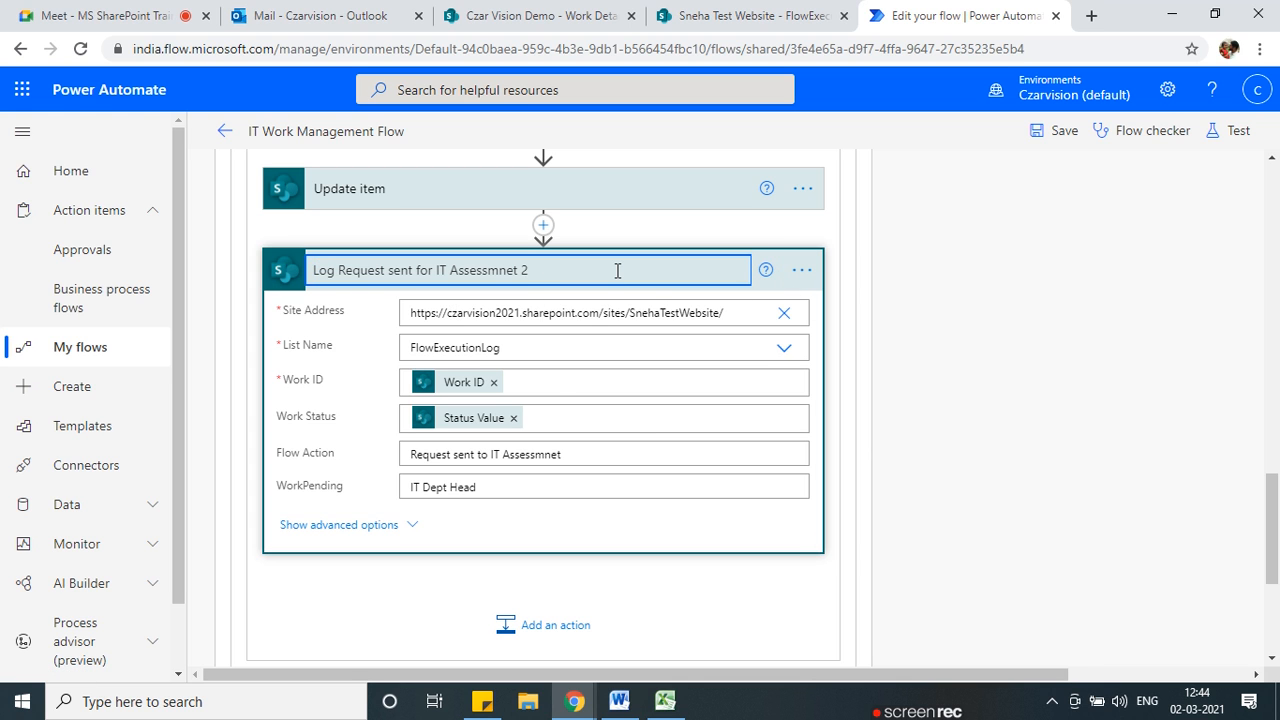
key("Return")
Replace the log action's WorkPending value with the dynamic value copied from ITDeptHead Claims in the Update item action.
left_click_drag(549, 487, 345, 492)
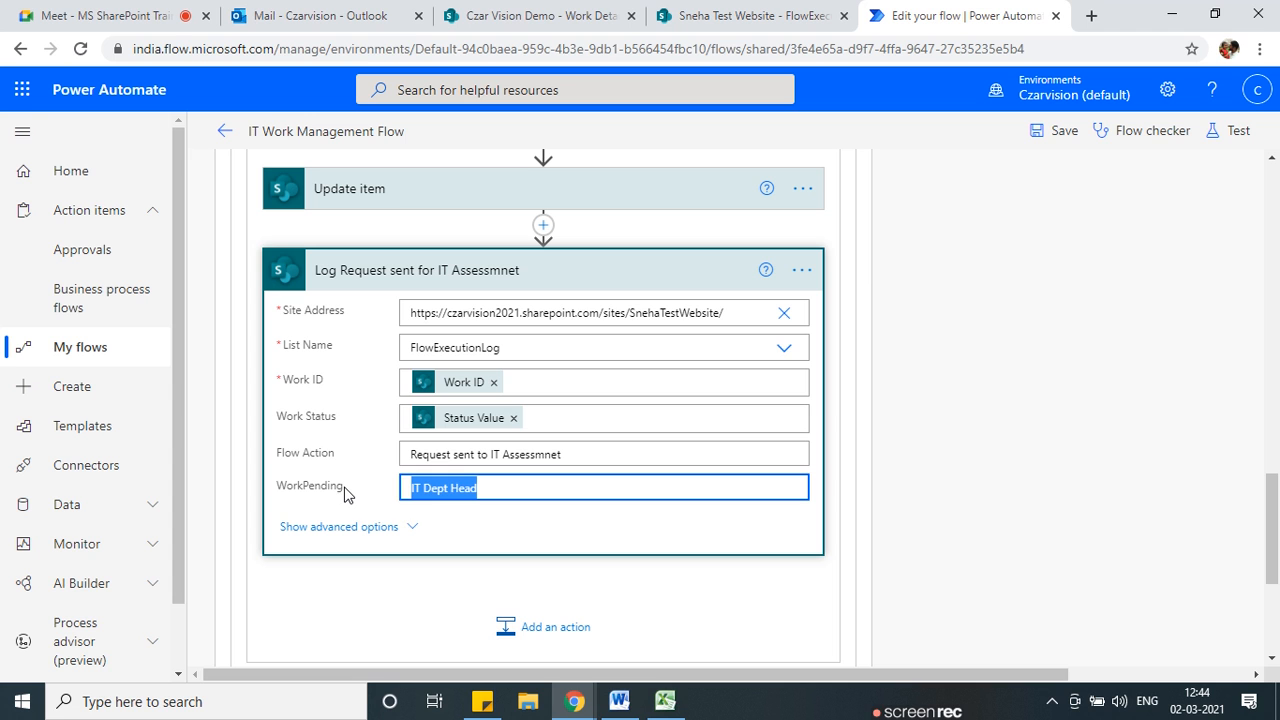
key("BackSpace")
left_click(398, 204)
scroll(446, 371, "up", 2)
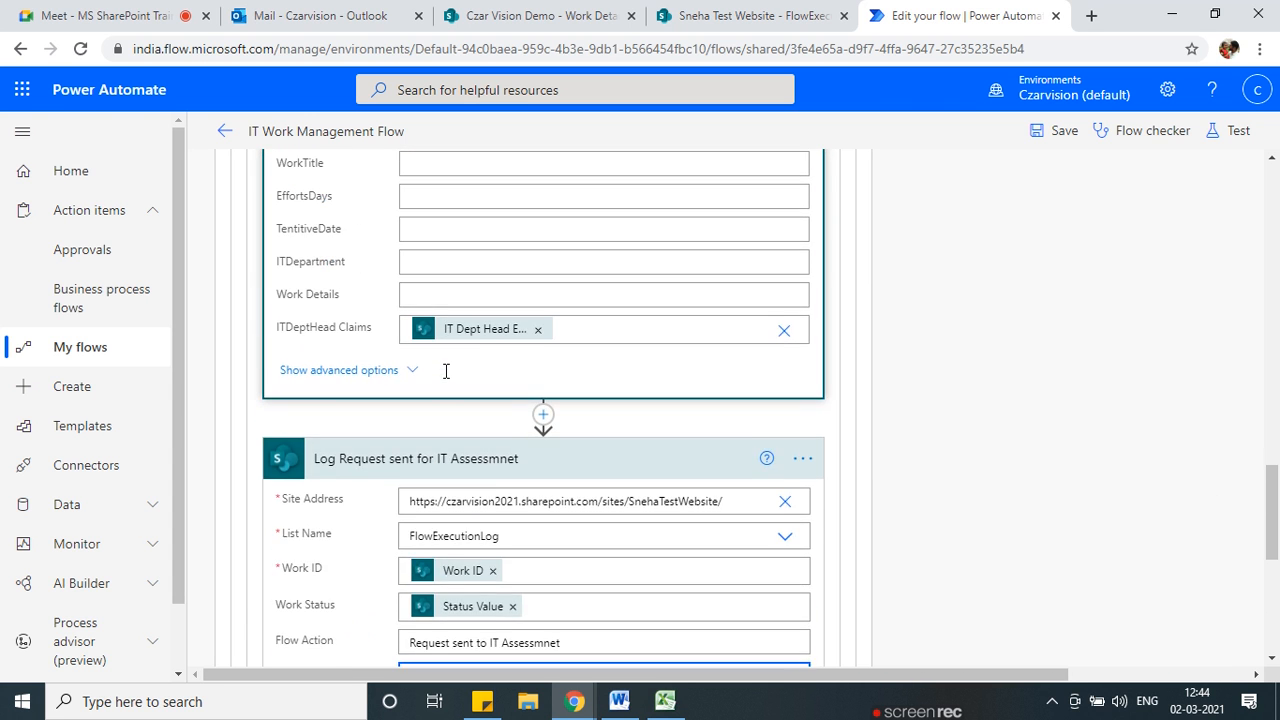
scroll(446, 371, "up", 1)
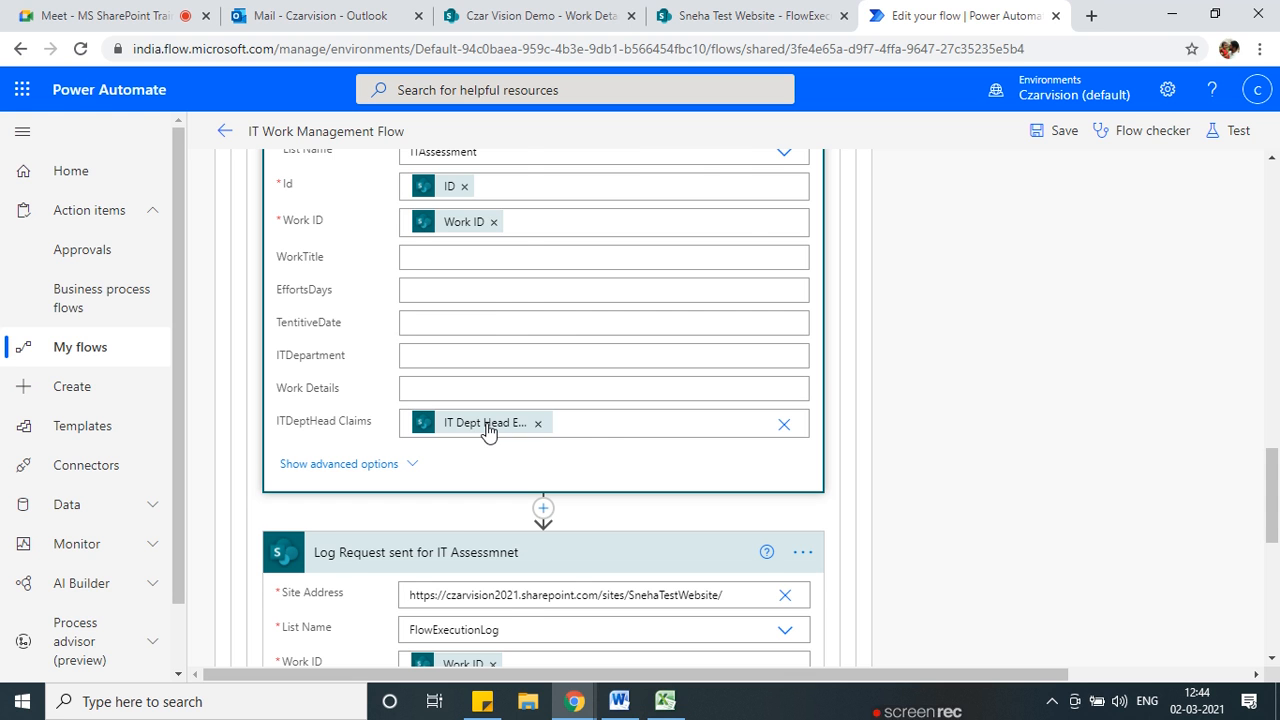
right_click(484, 428)
left_click(457, 424)
right_click(455, 428)
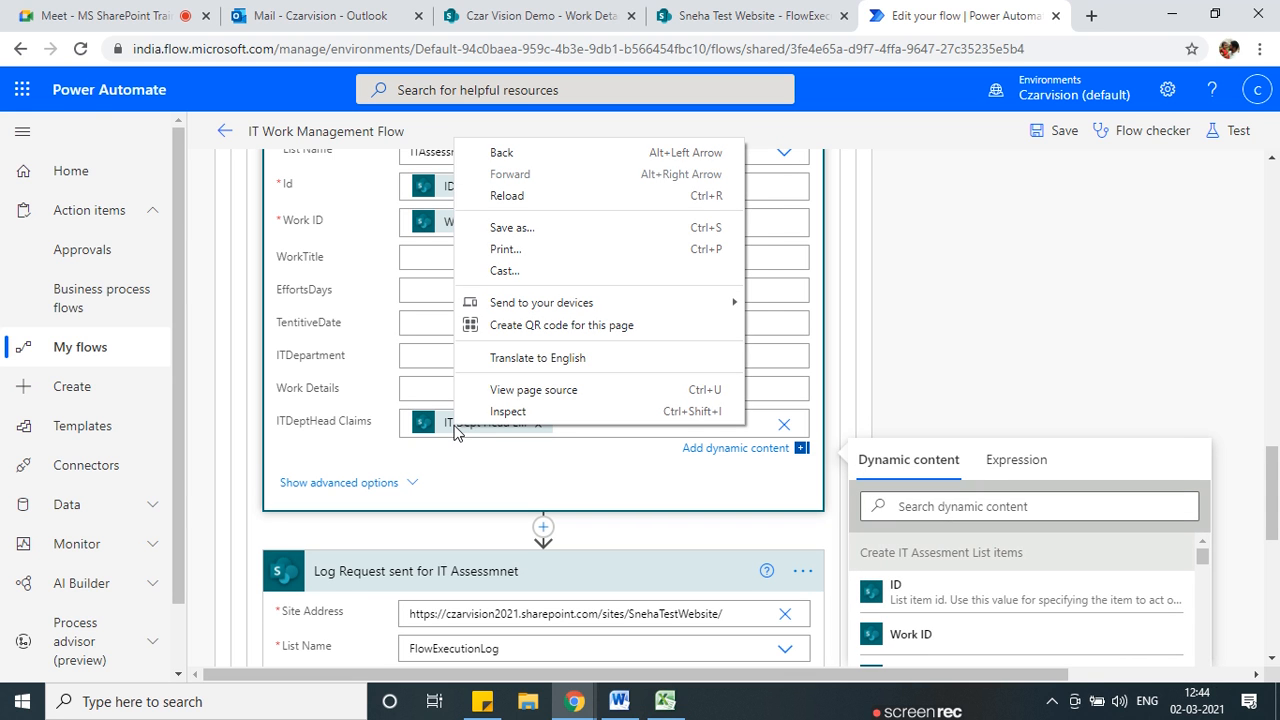
left_click(585, 437)
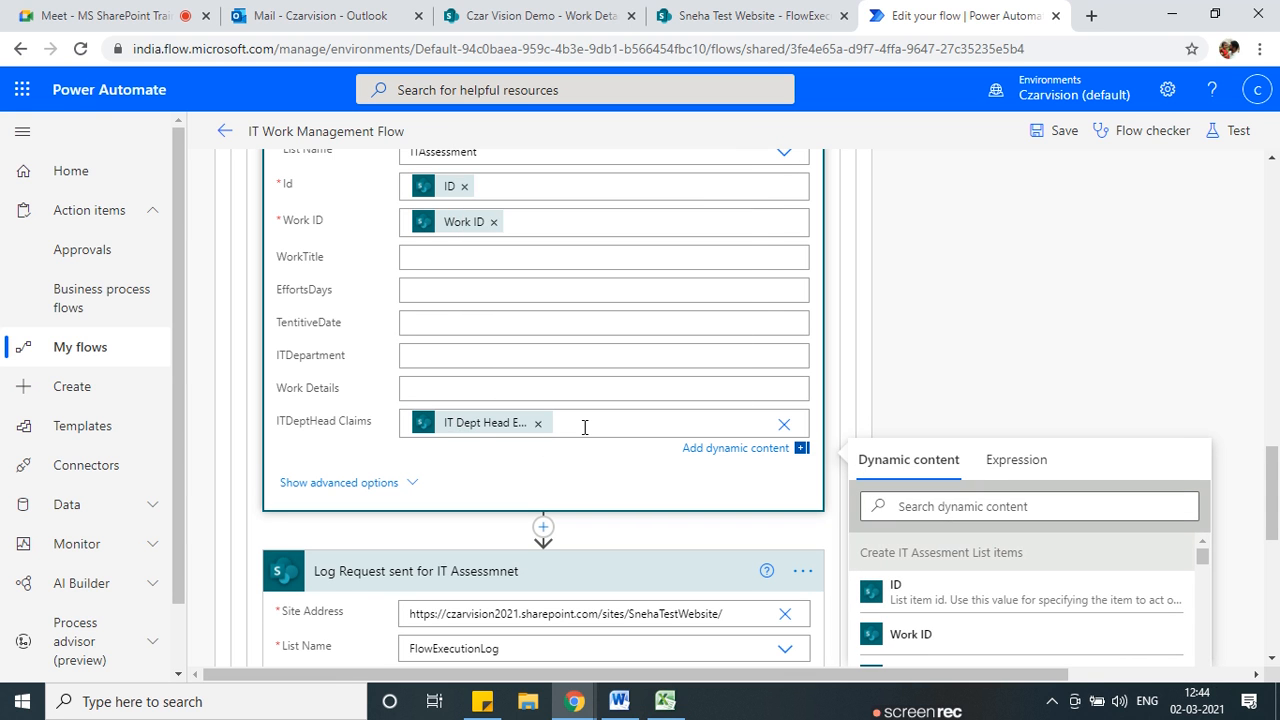
left_click_drag(584, 428, 387, 428)
scroll(531, 437, "down", 4)
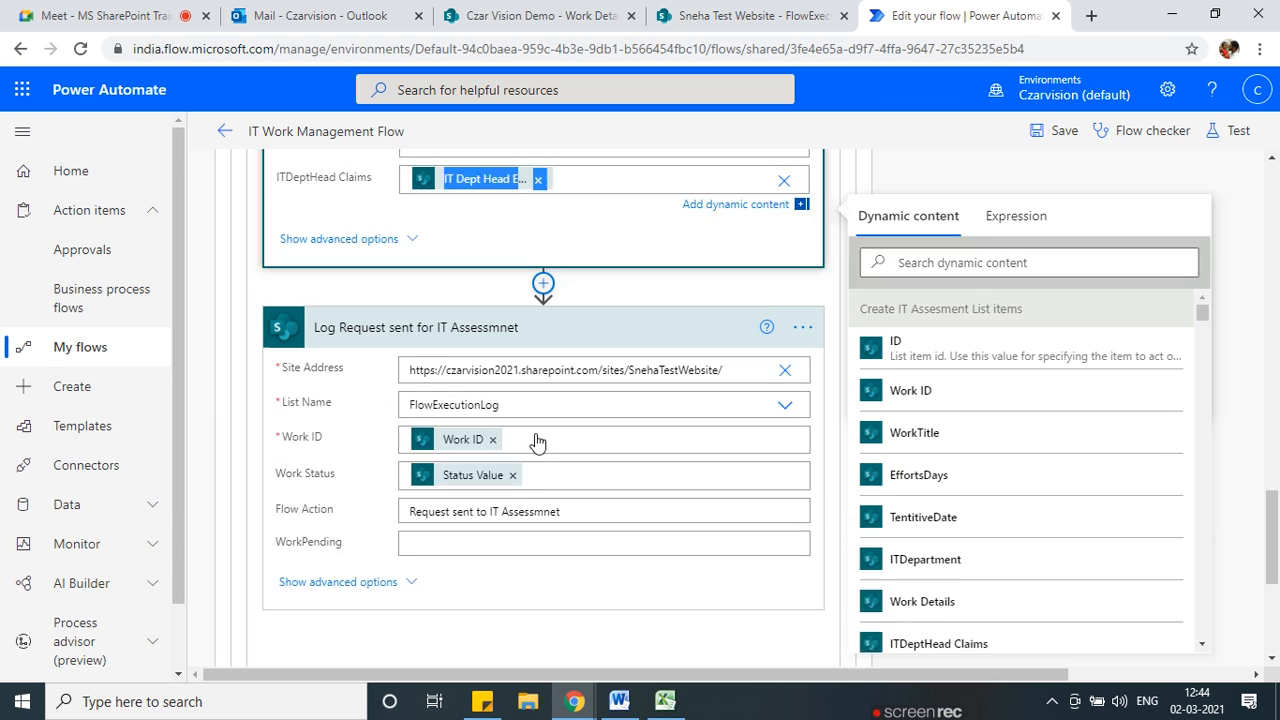
left_click(470, 410)
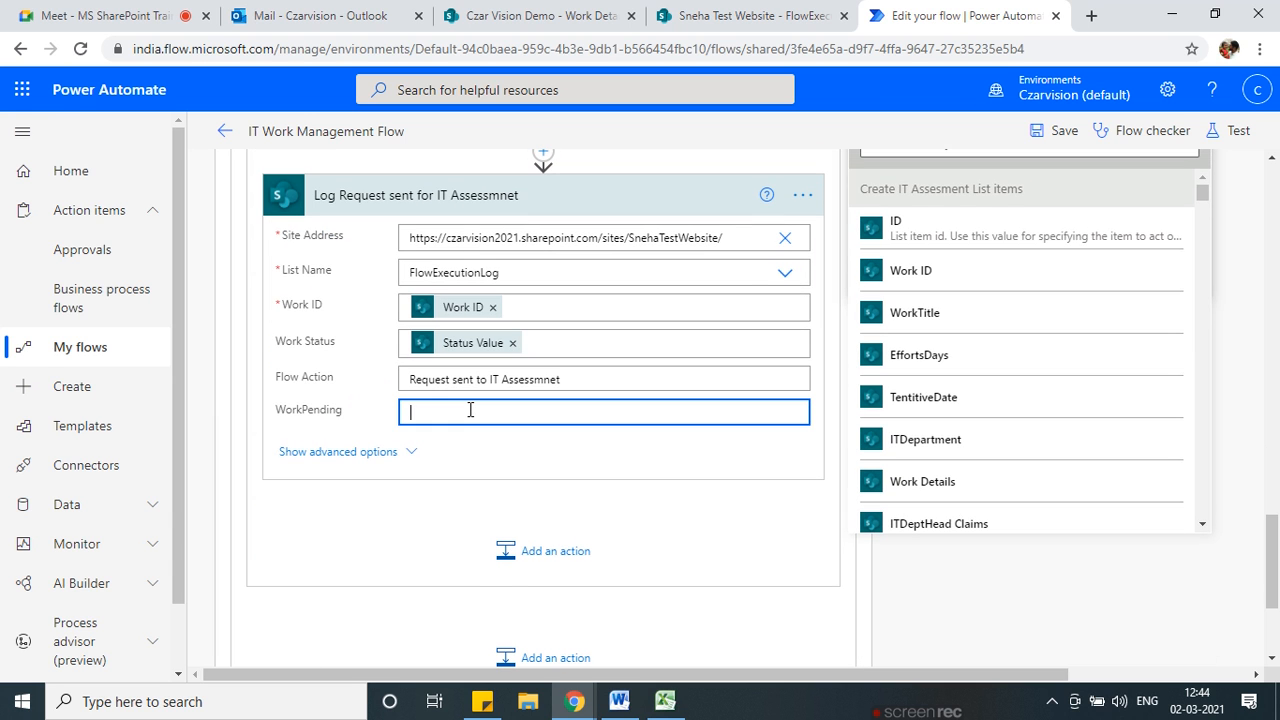
key("ctrl+v")
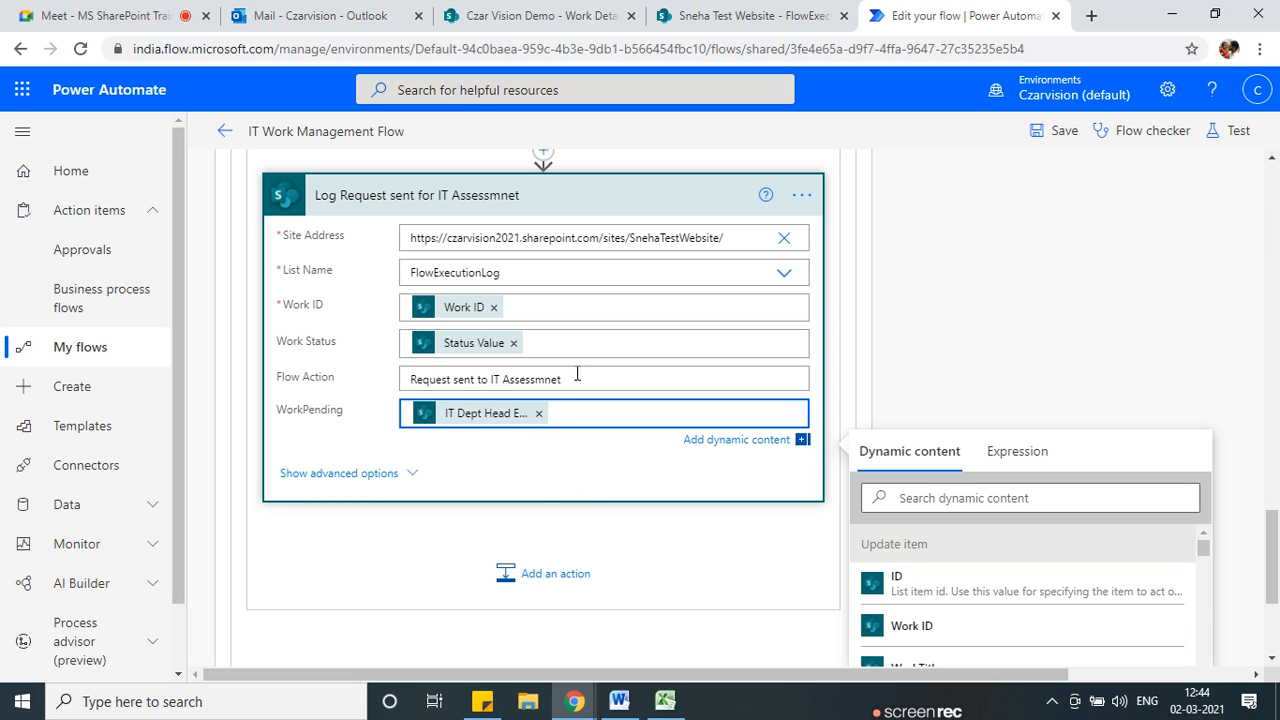
Change the log action's Flow Action text to 'Request Pending with IT Assessmnet'.
double_click(461, 380)
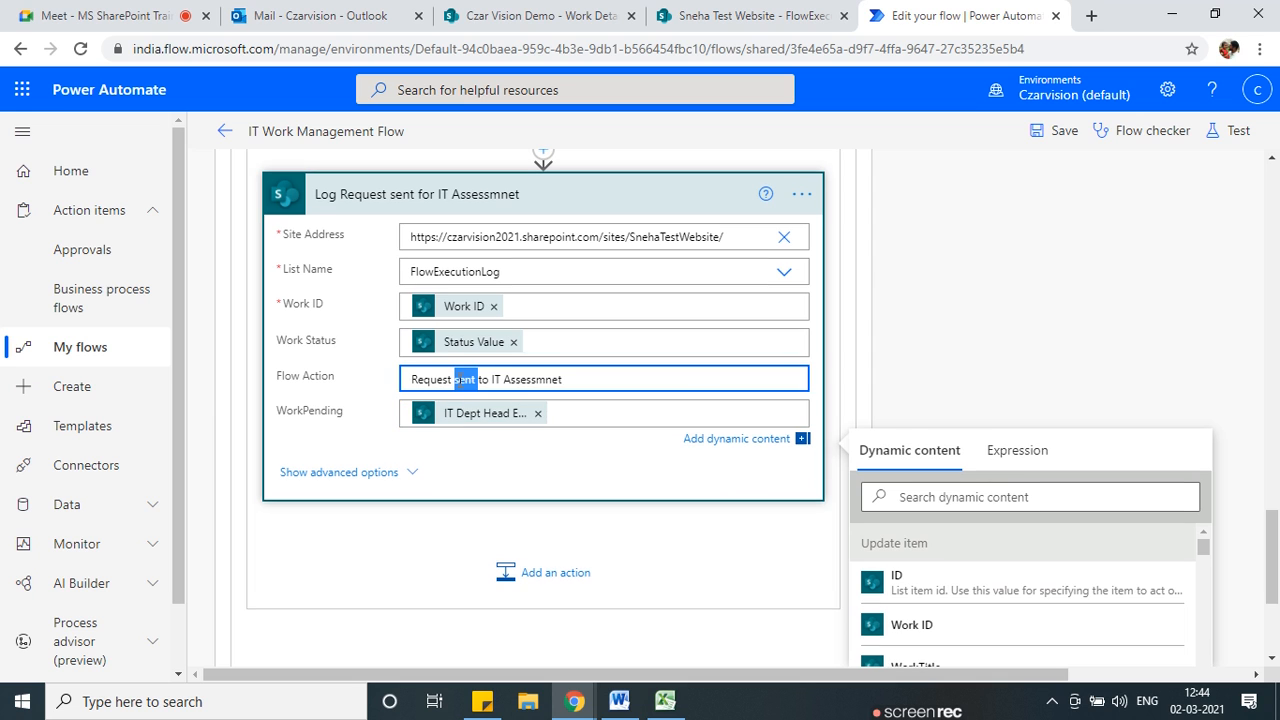
type("Pending")
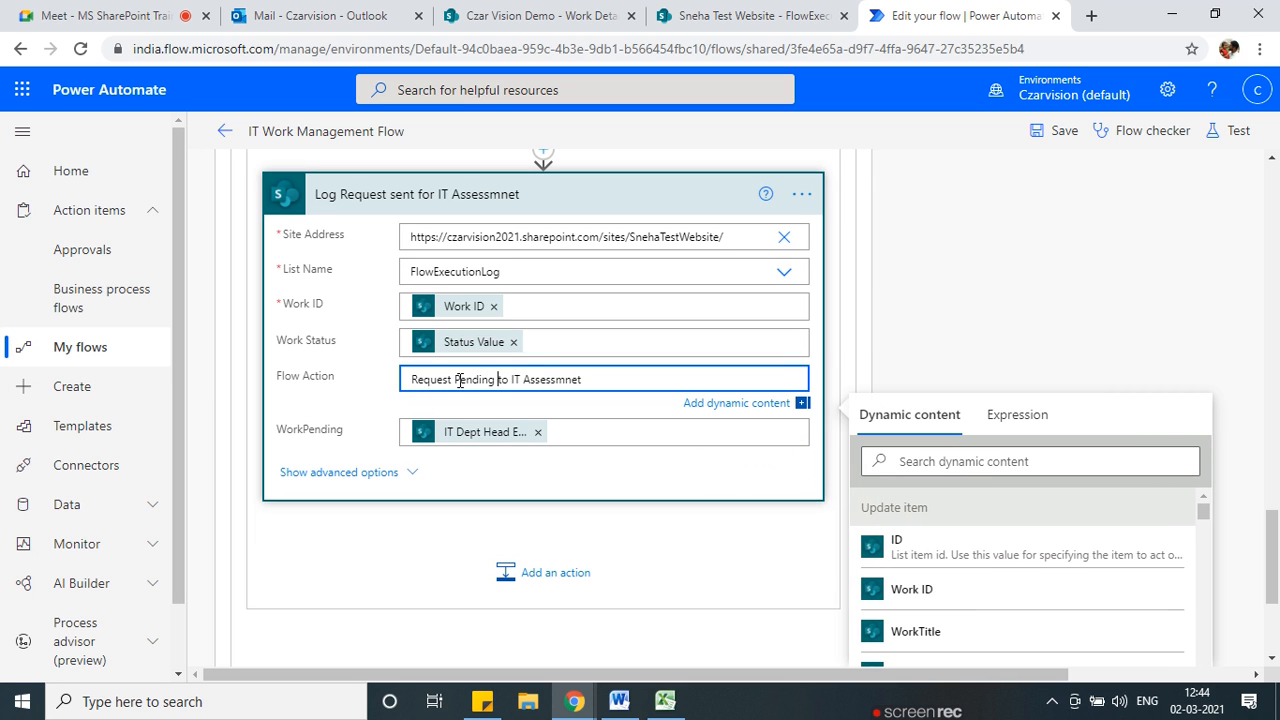
type(" with ")
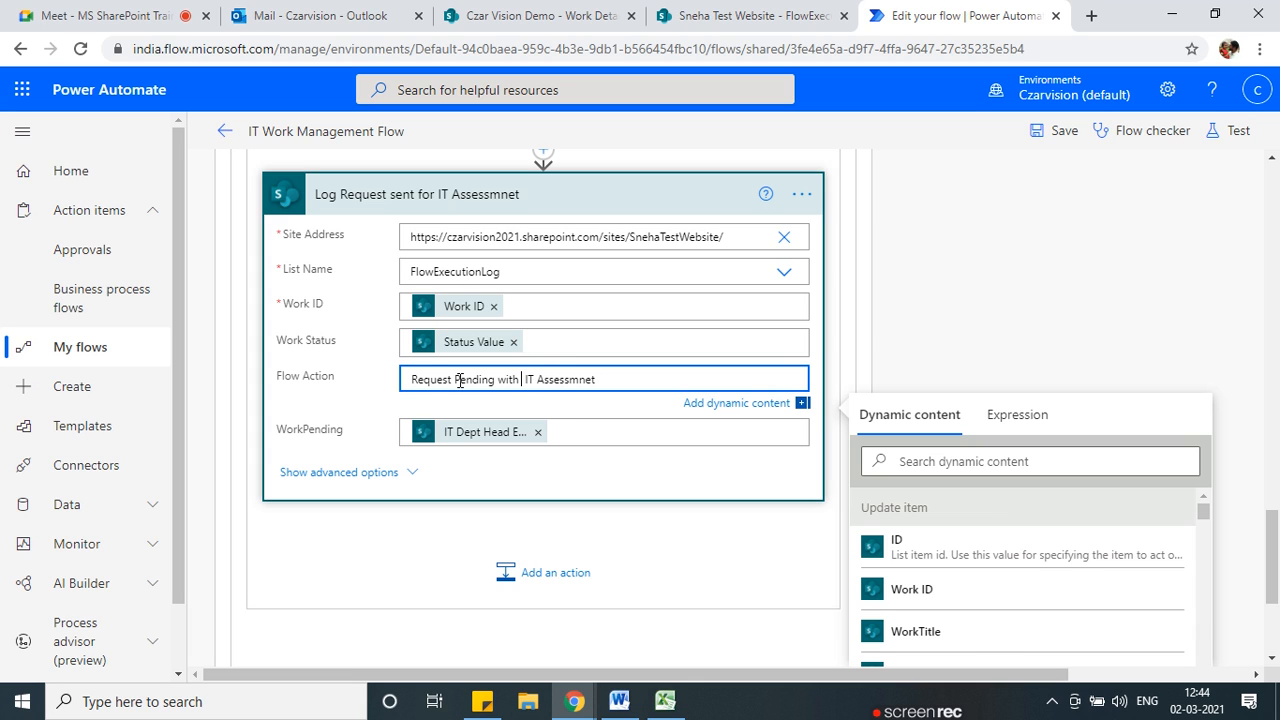
Set the log action's Flow Action text to 'Request Pending with IT Head for IT Assessmnet' and rename the action as 'Log Request pending for IT Assessmnet'.
type("IT")
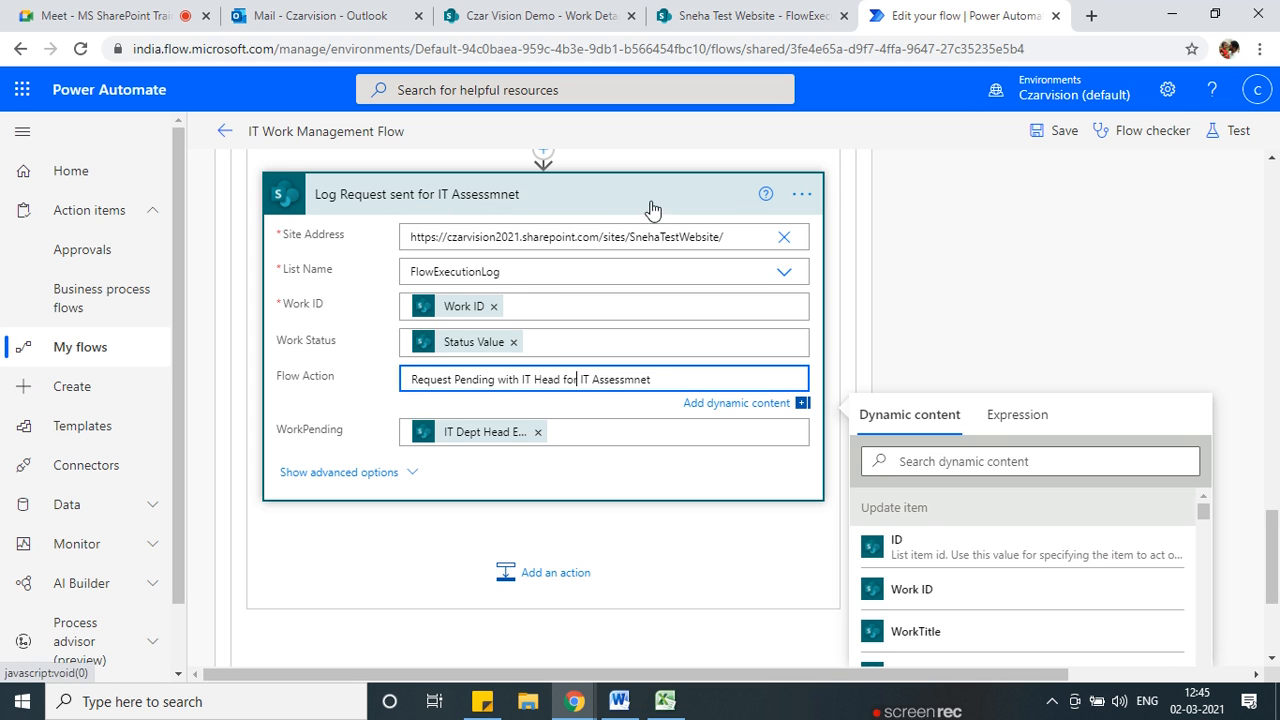
left_click(803, 194)
left_click(836, 230)
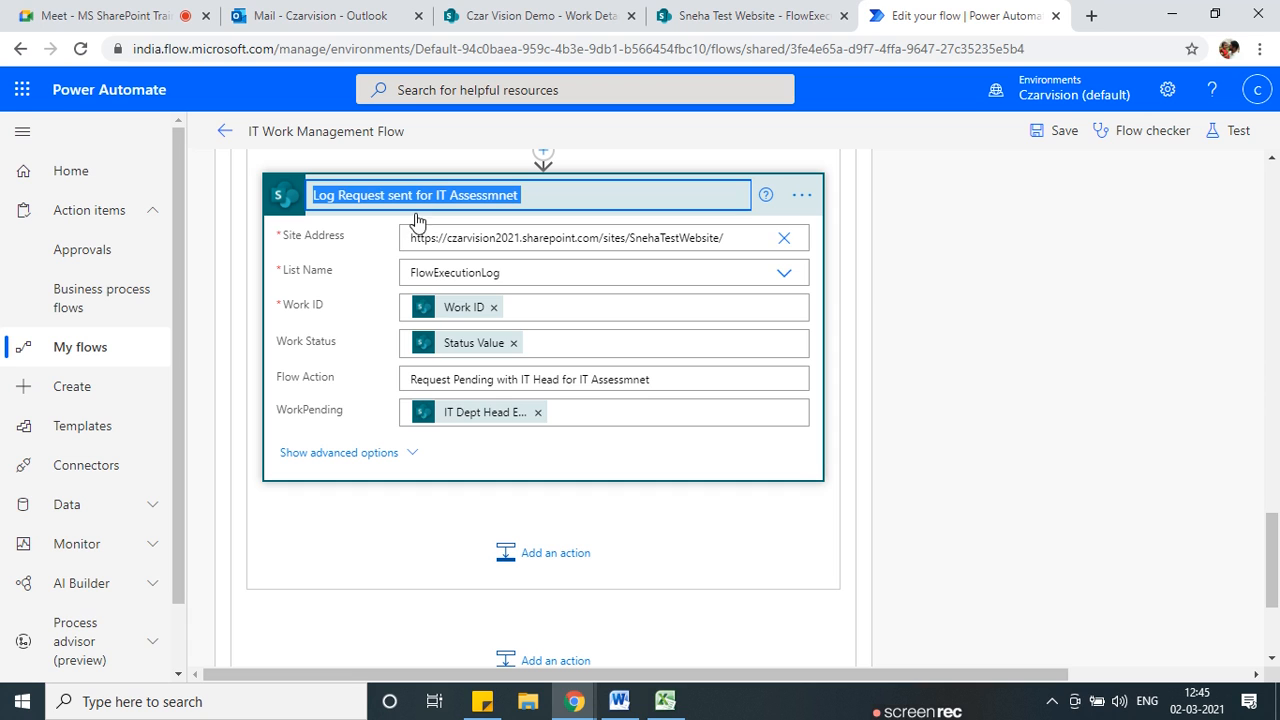
double_click(401, 195)
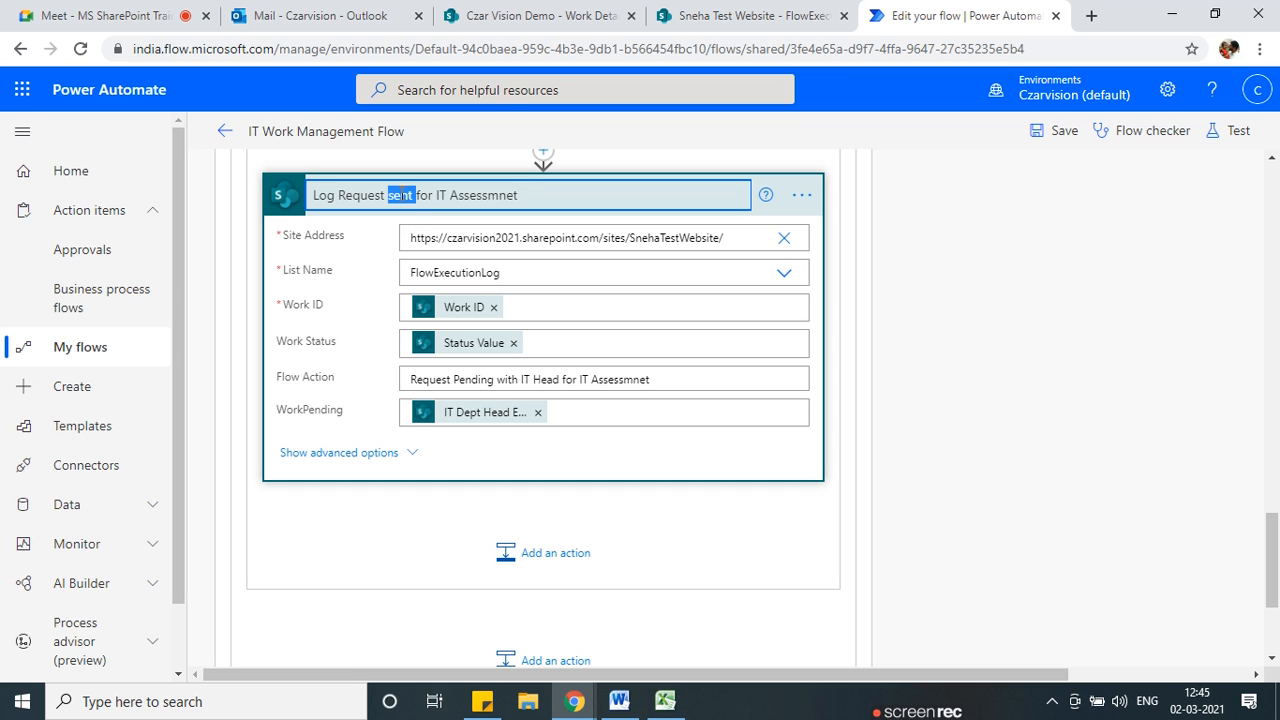
type("pending")
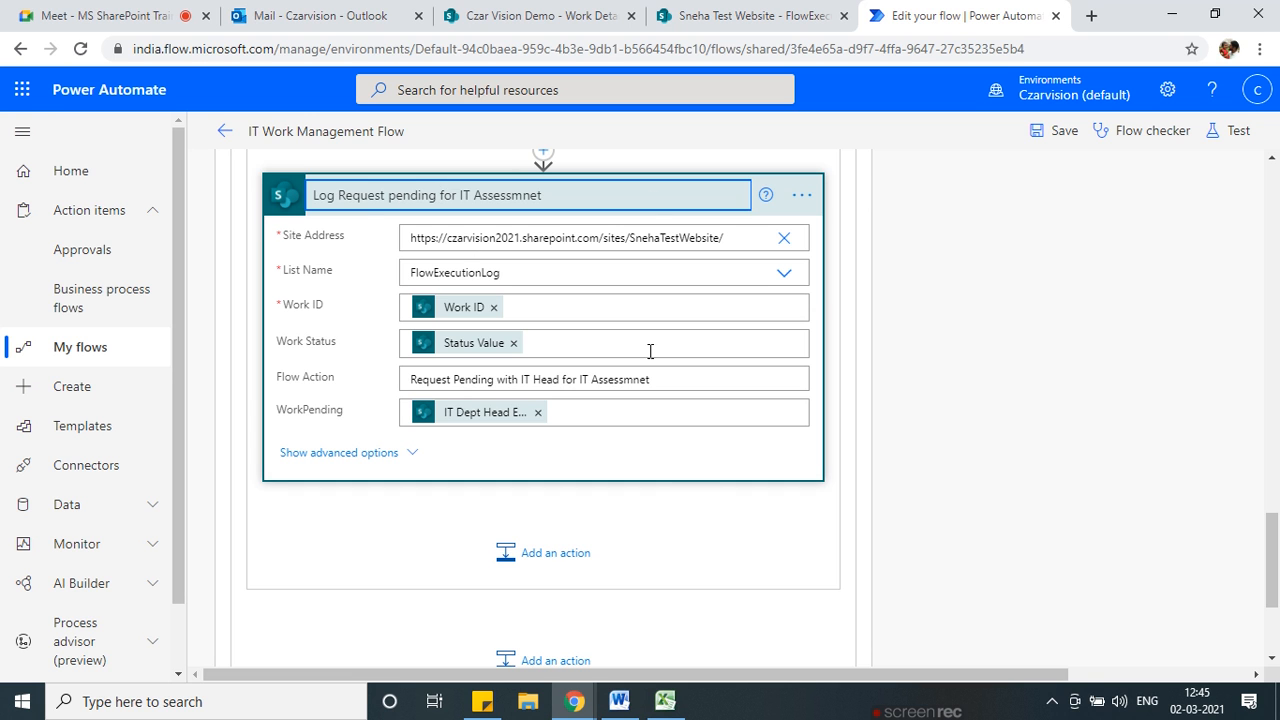
left_click(658, 515)
Review the actions in the IT Dept Head email Loop and the earlier actions back to the flow's trigger.
scroll(591, 510, "up", 5)
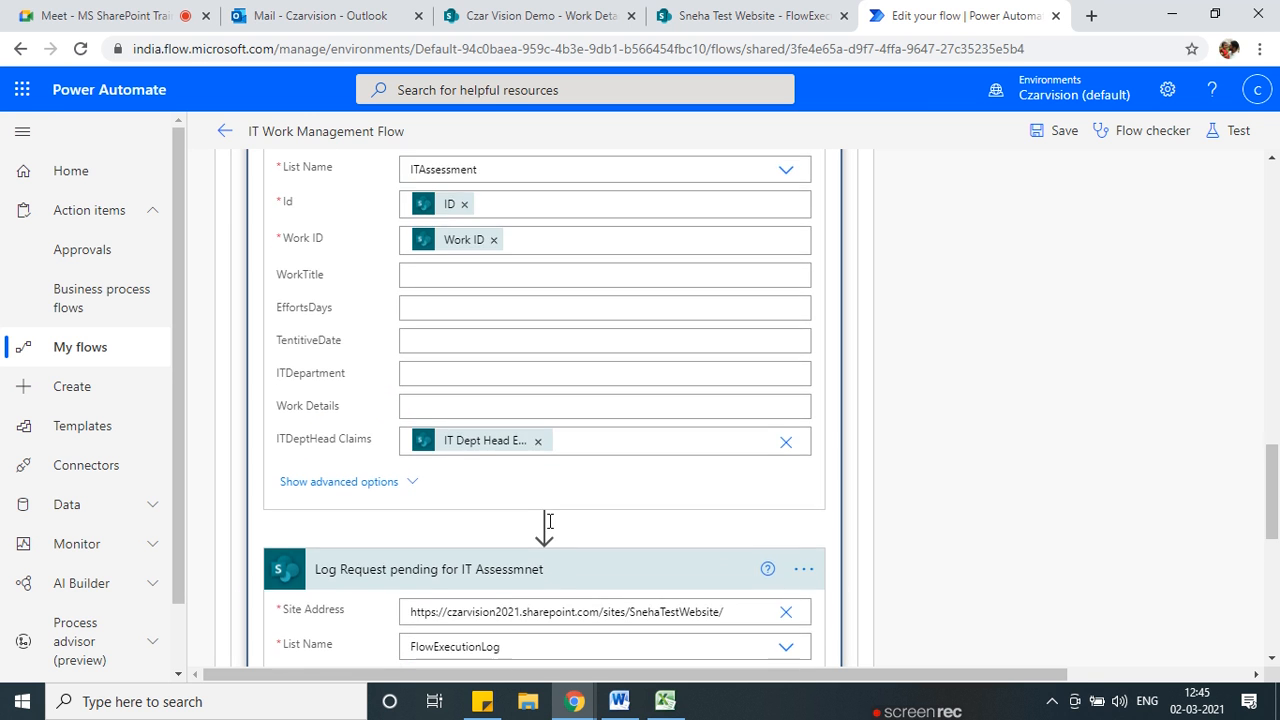
scroll(529, 517, "down", 1)
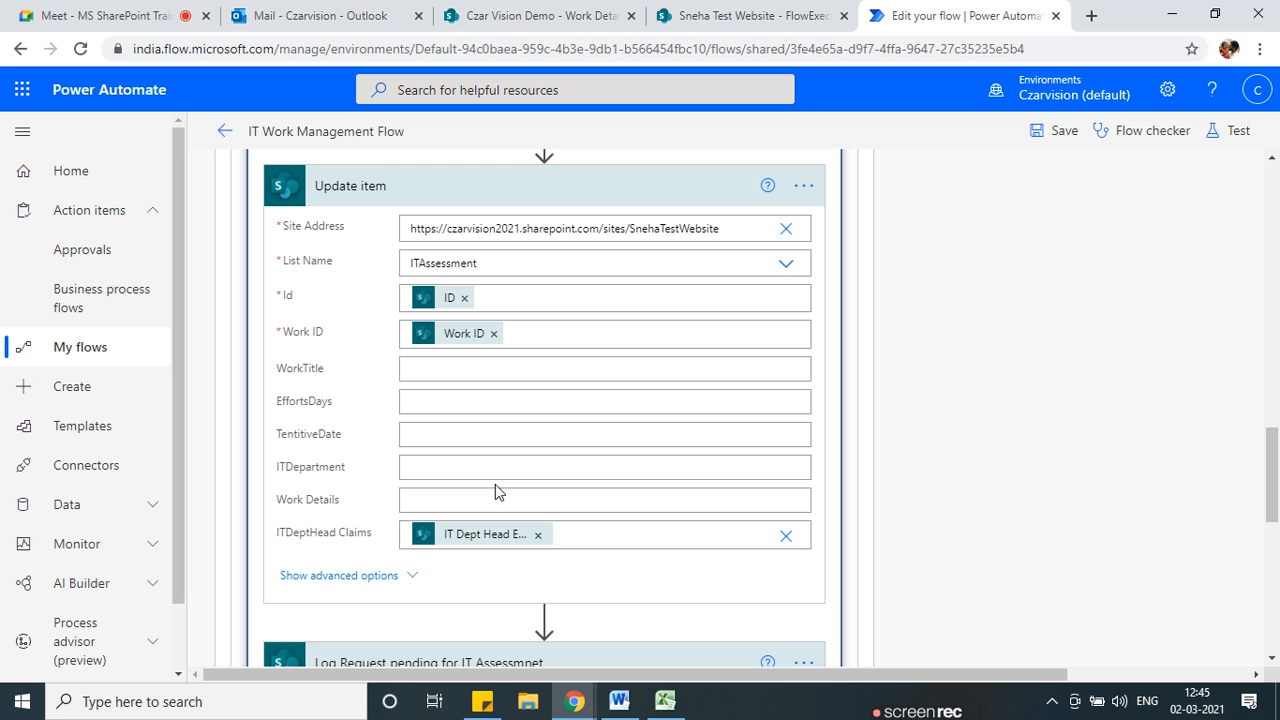
scroll(495, 490, "up", 3)
scroll(506, 488, "down", 1)
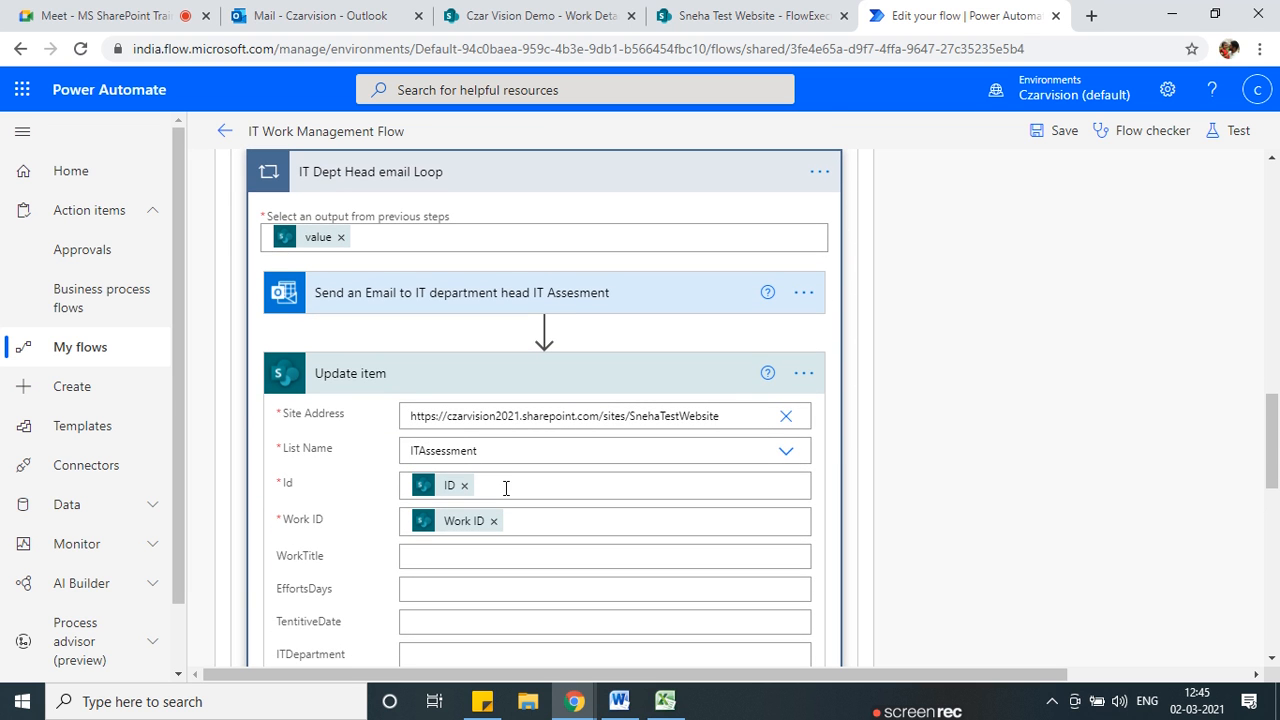
scroll(496, 468, "down", 1)
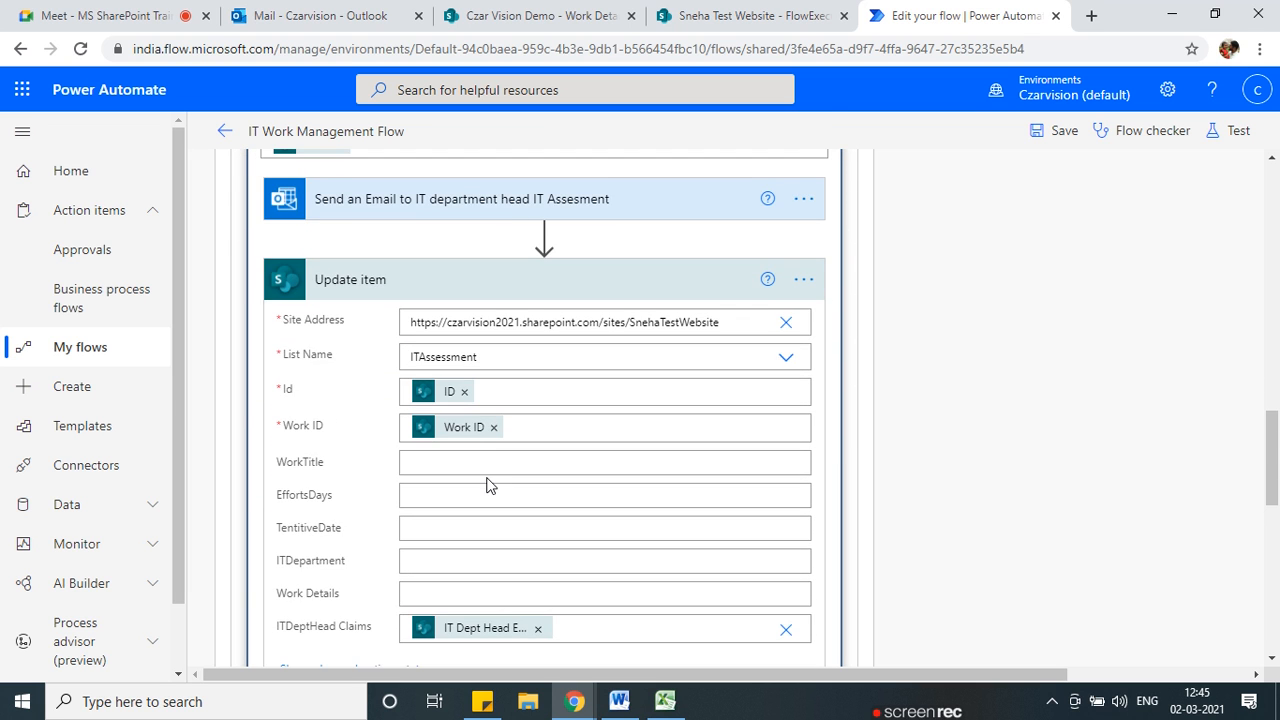
scroll(489, 483, "up", 1)
scroll(500, 498, "up", 15)
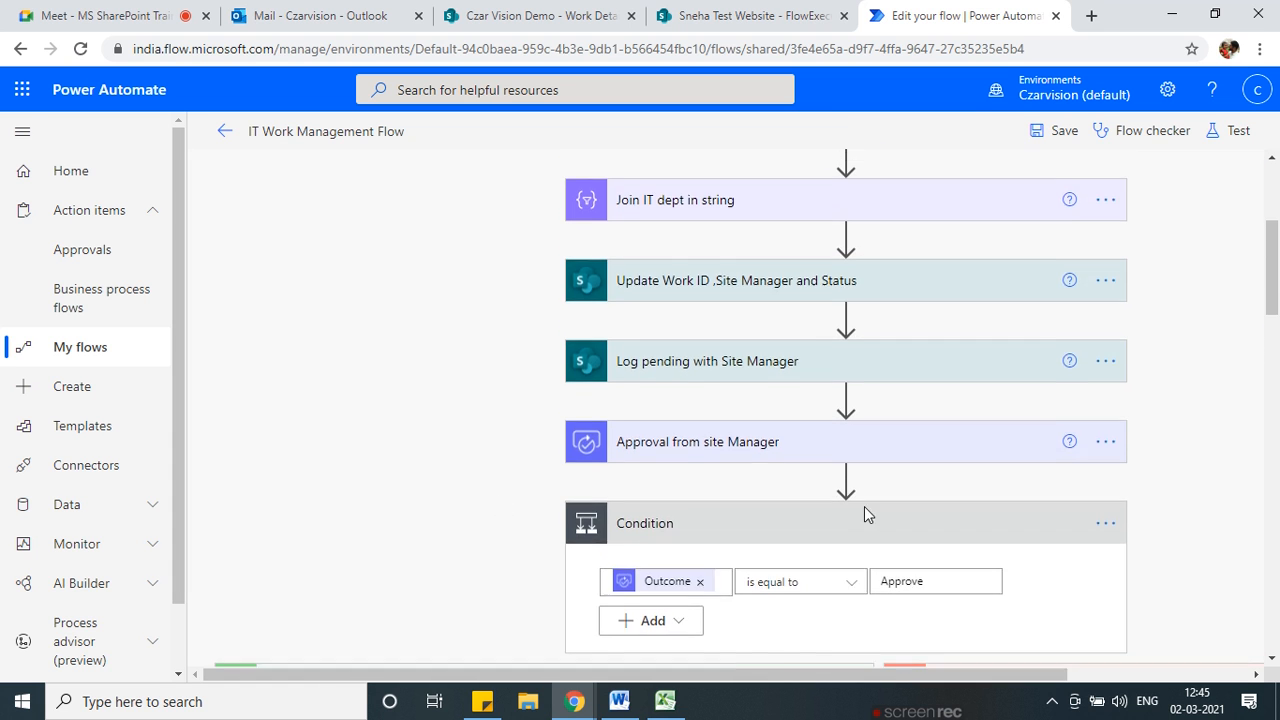
scroll(654, 430, "up", 2)
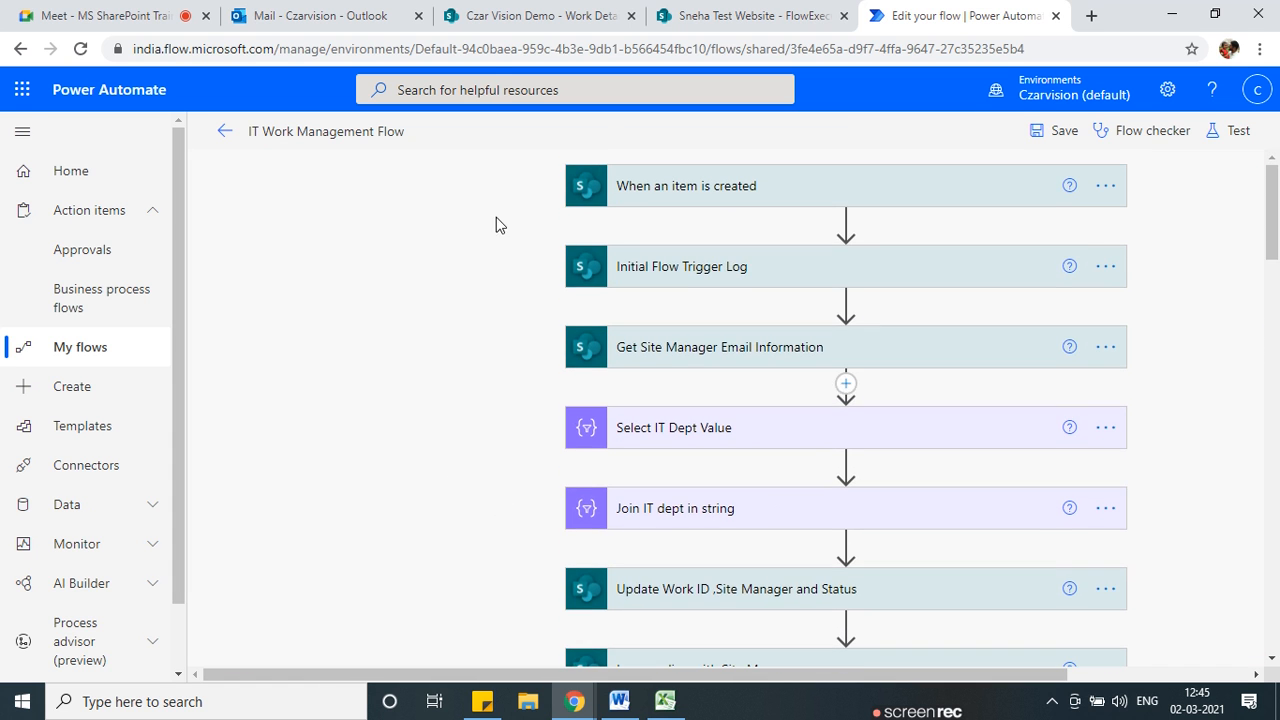
Open the Status column's settings from the list settings of Work Details on the Czar Vision Demo site.
left_click(523, 17)
left_click_drag(821, 672, 978, 665)
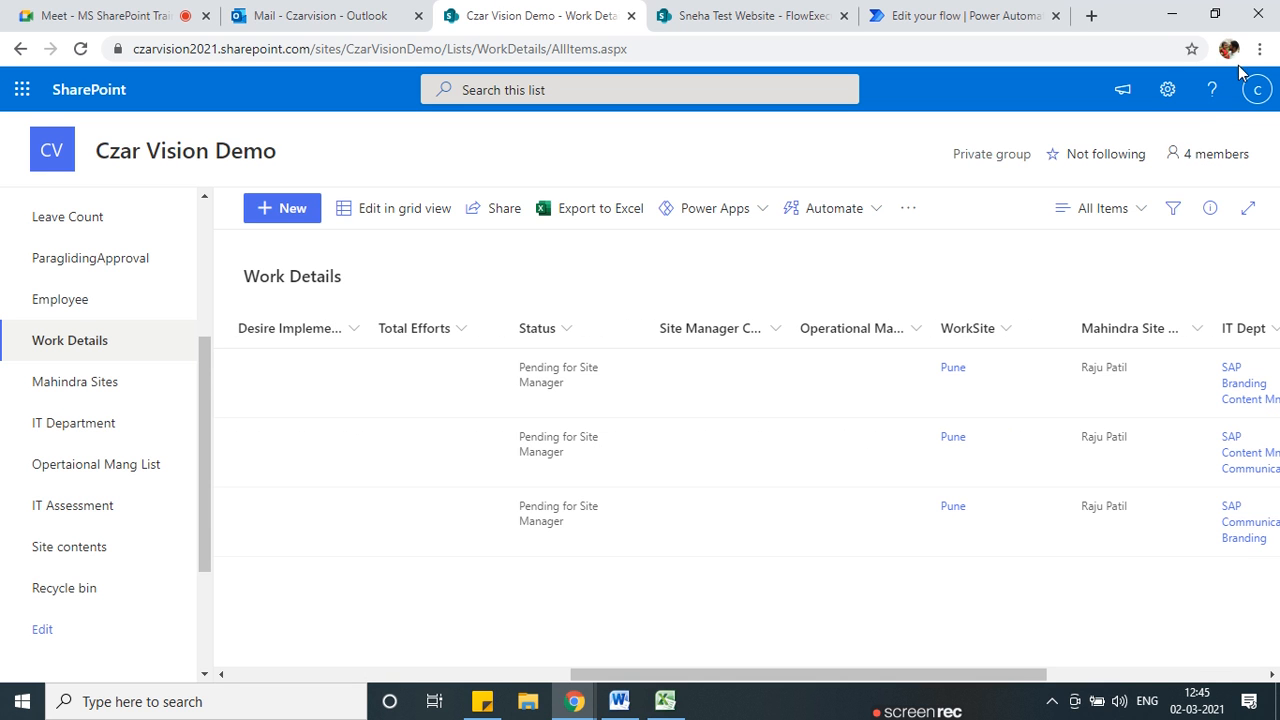
left_click(1168, 92)
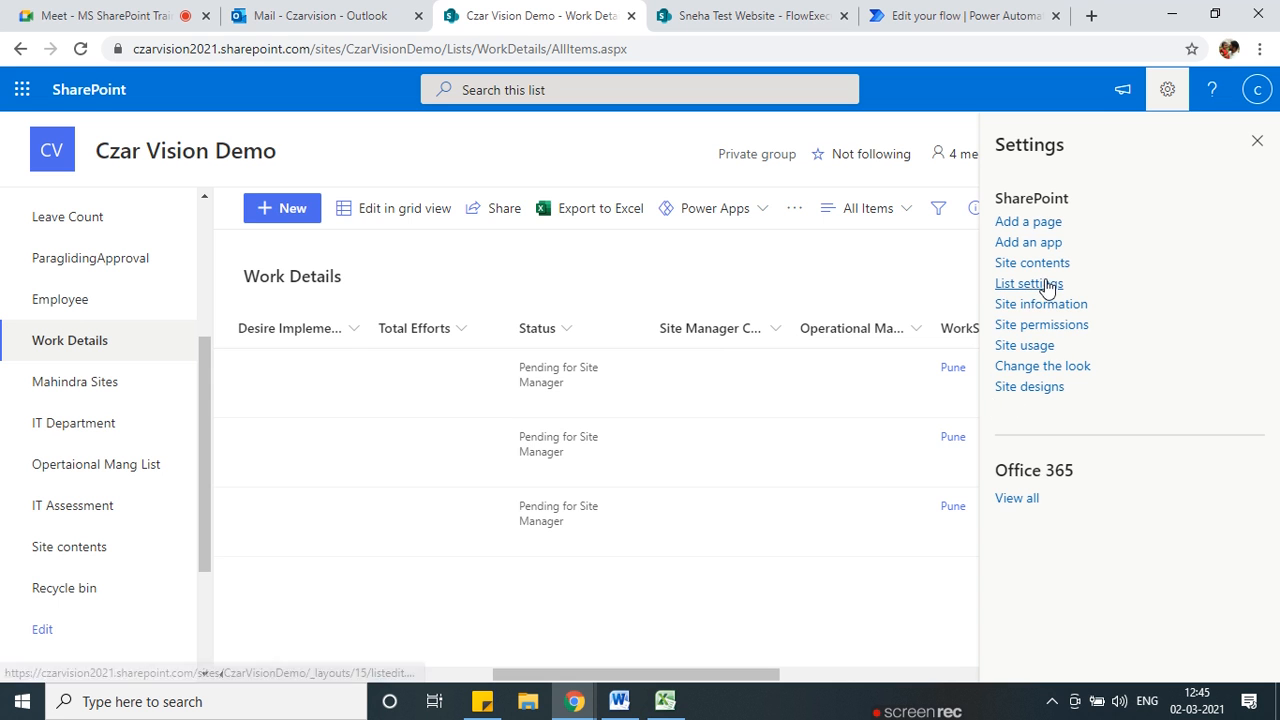
left_click(1042, 286)
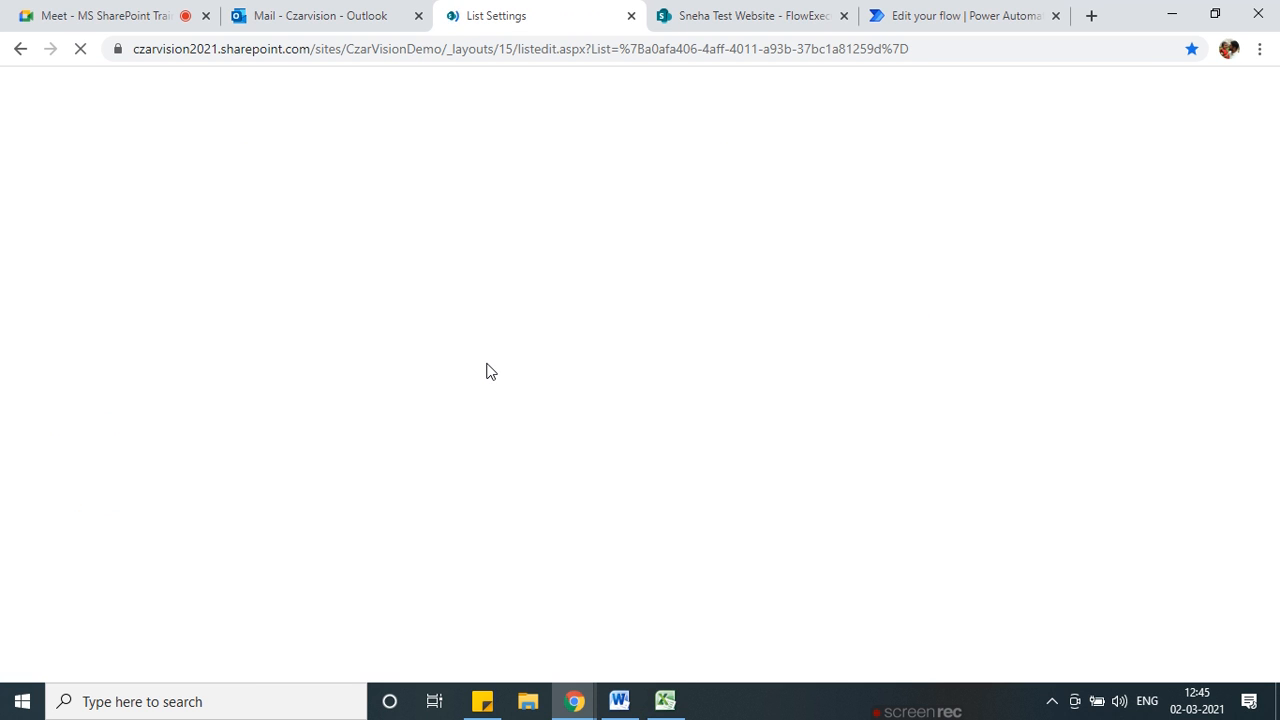
scroll(485, 385, "down", 3)
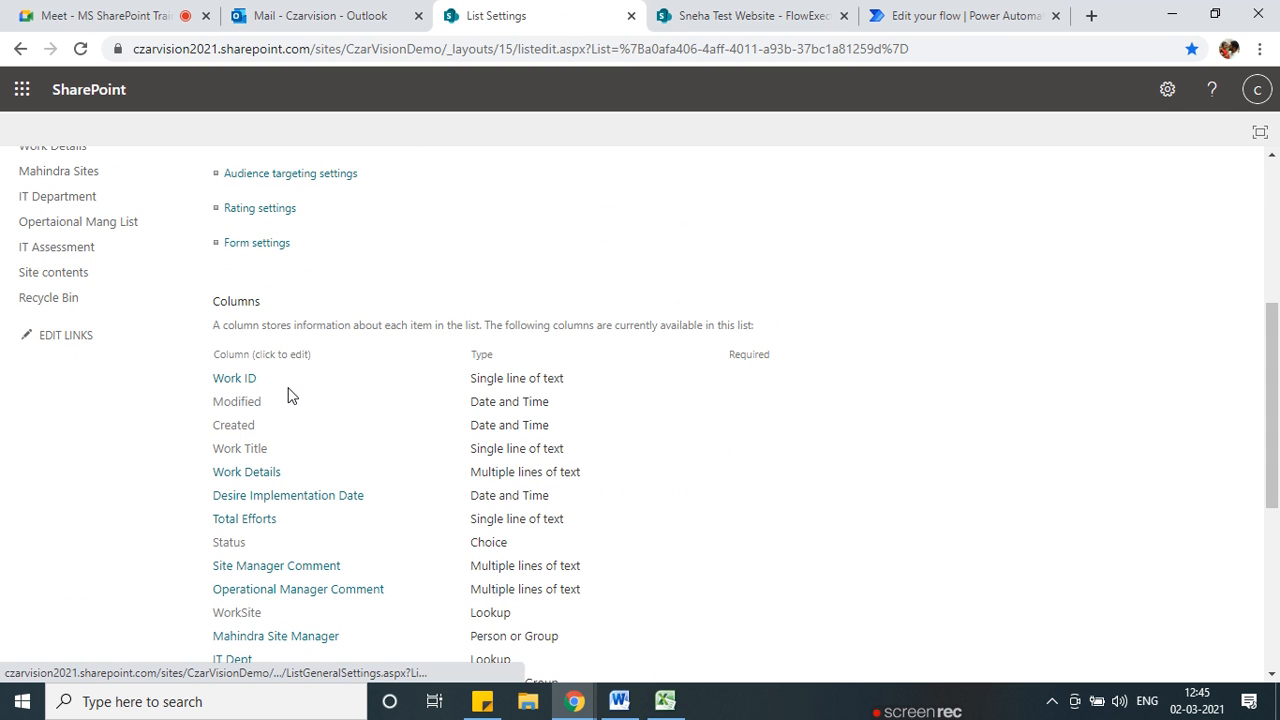
scroll(300, 400, "down", 2)
left_click(230, 373)
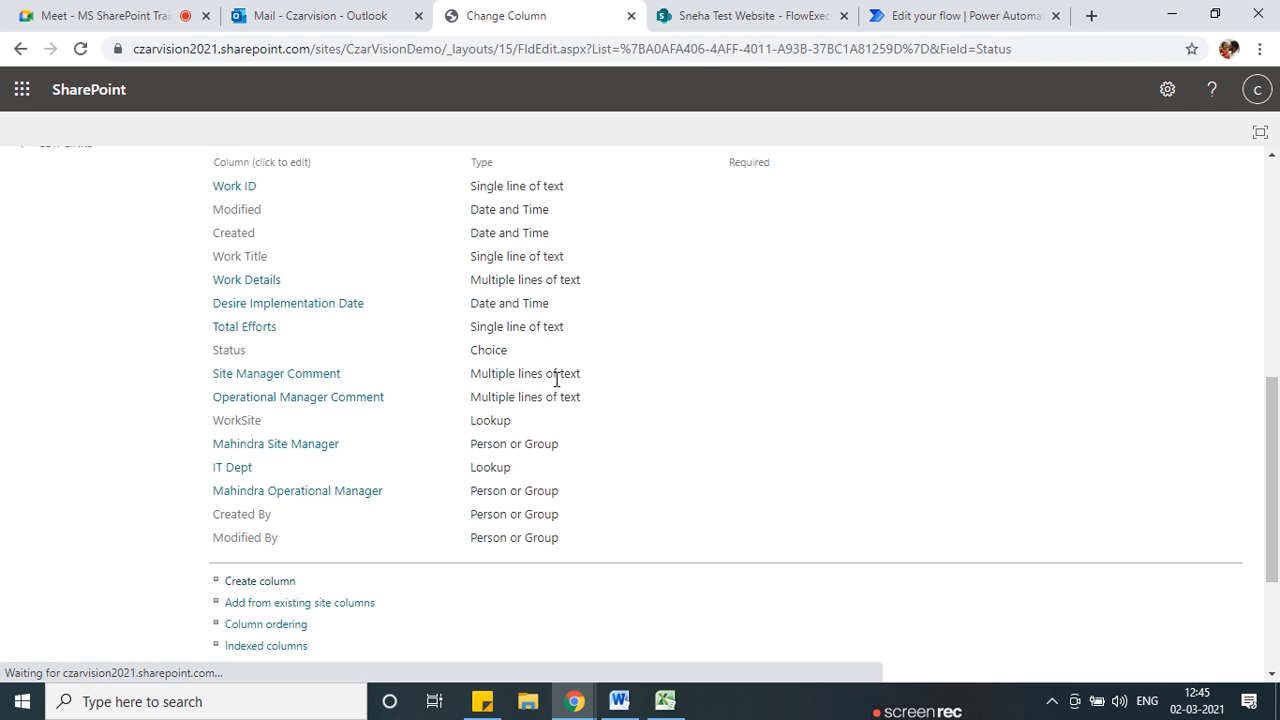
scroll(515, 444, "down", 4)
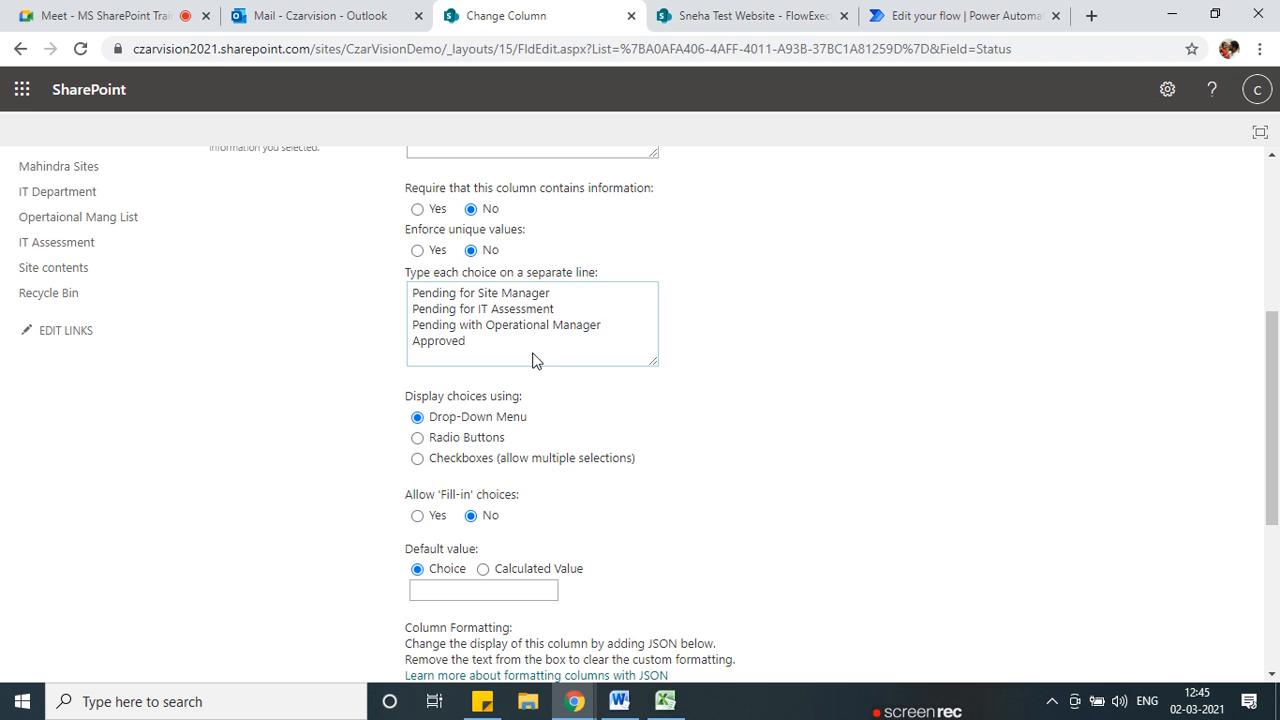
Copy all choices of the Status column and paste them into a new Notepad document.
left_click_drag(531, 360, 409, 287)
key("ctrl+c")
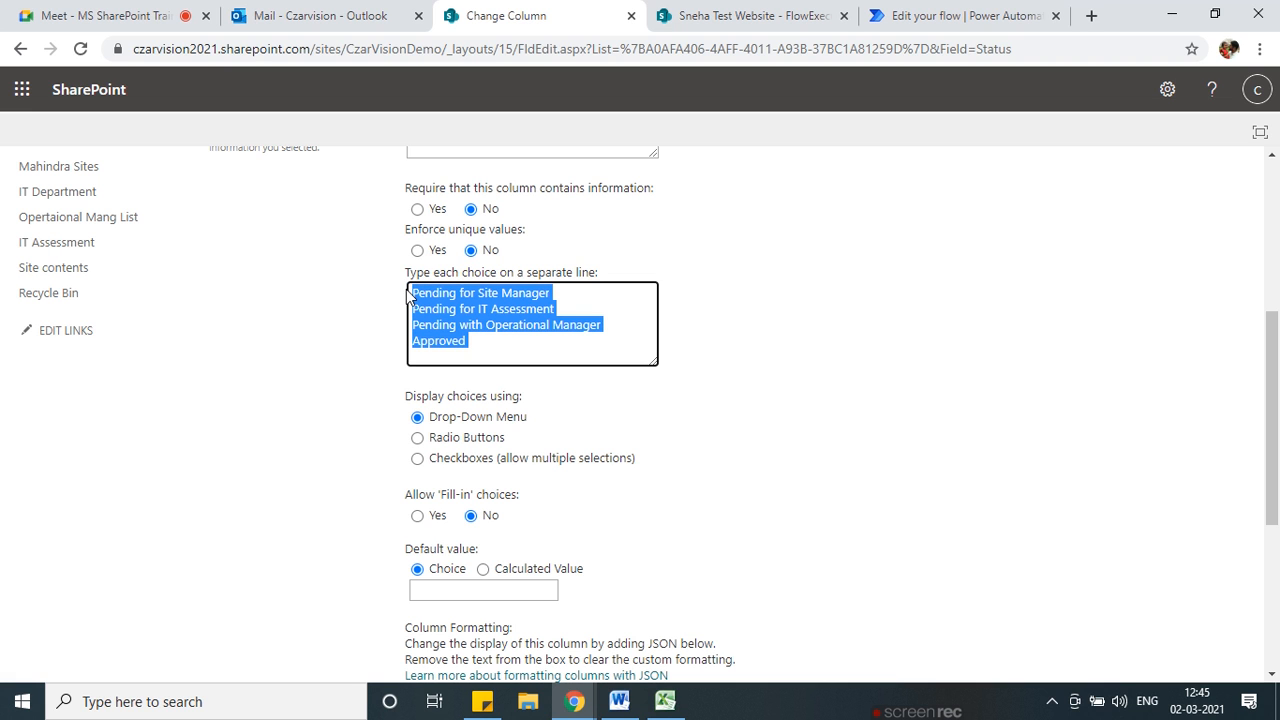
left_click(22, 701)
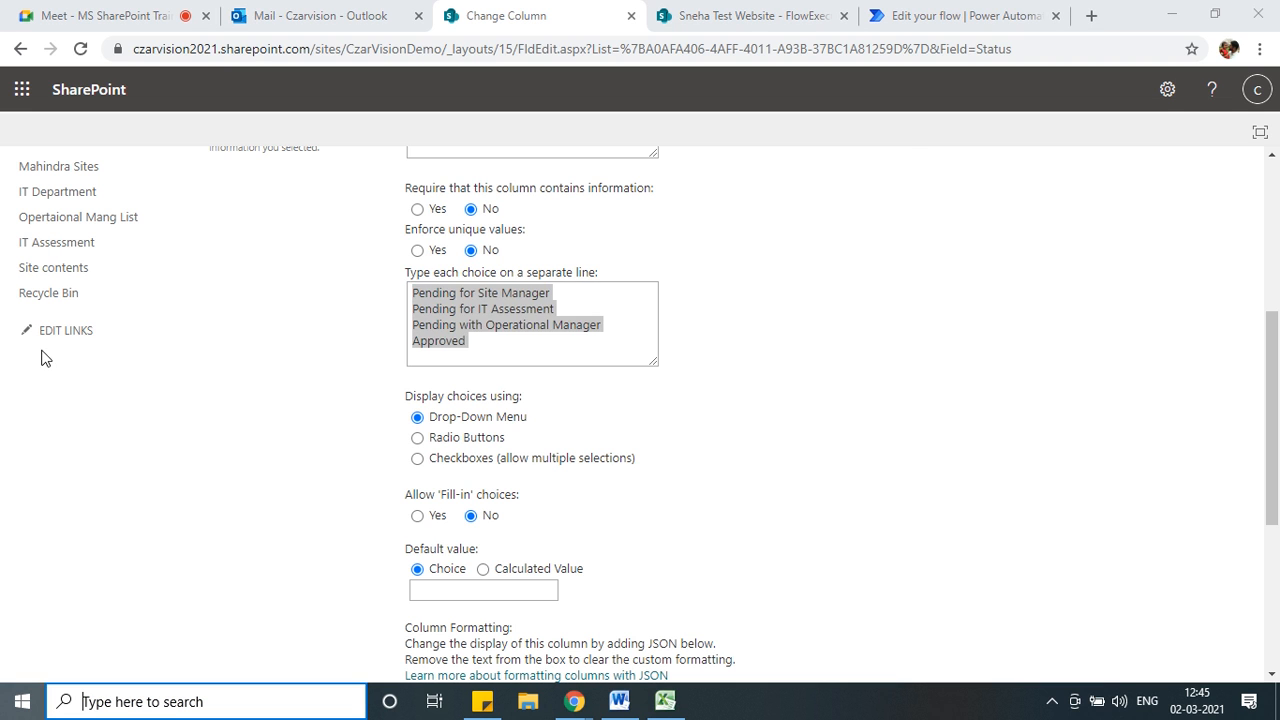
left_click(152, 701)
type("note")
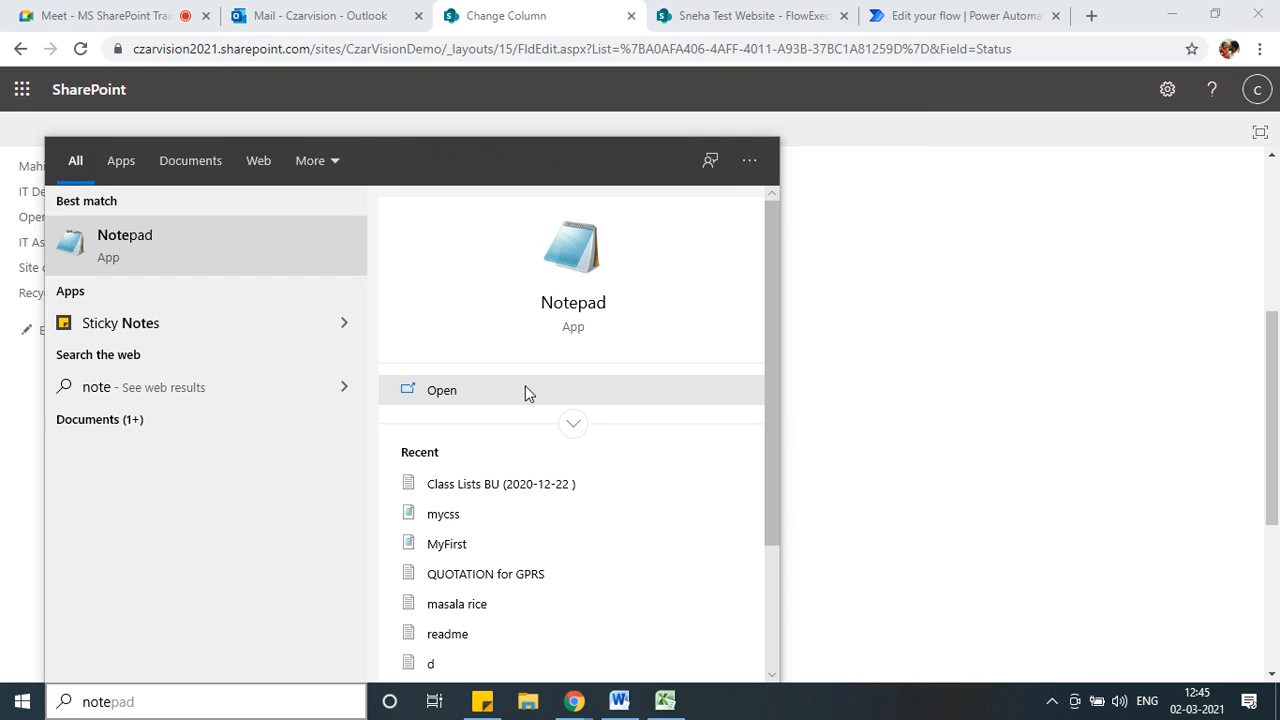
left_click(527, 391)
key("ctrl+v")
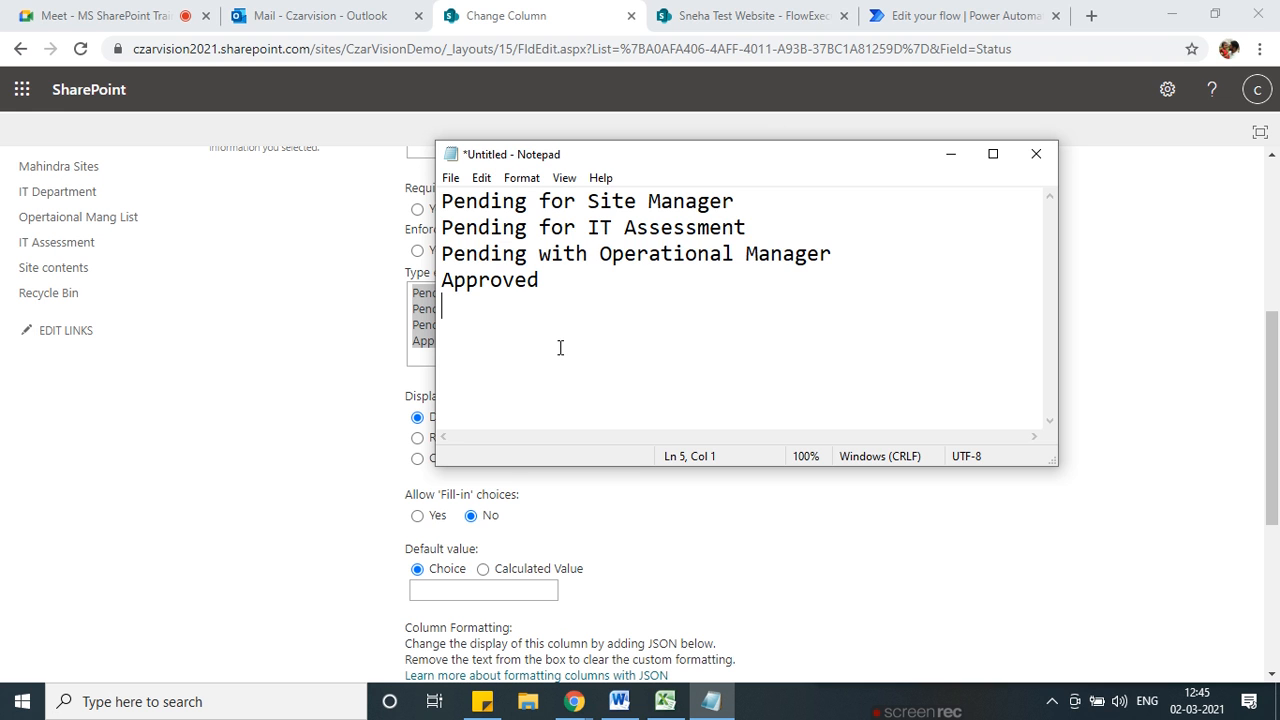
Return to the flow editor and expand the 'Update Work ID ,Site Manager and Status' action to check its Status Value against the copied choices.
left_click(268, 352)
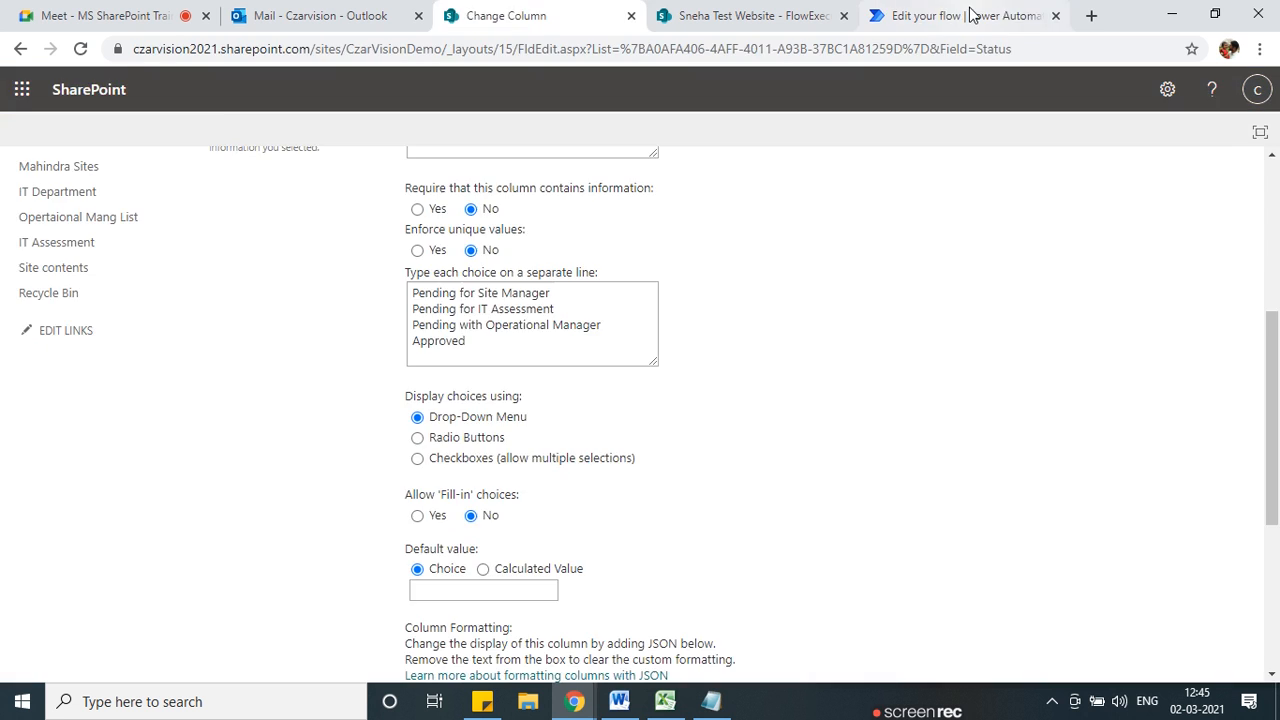
left_click(945, 16)
key("alt+Tab")
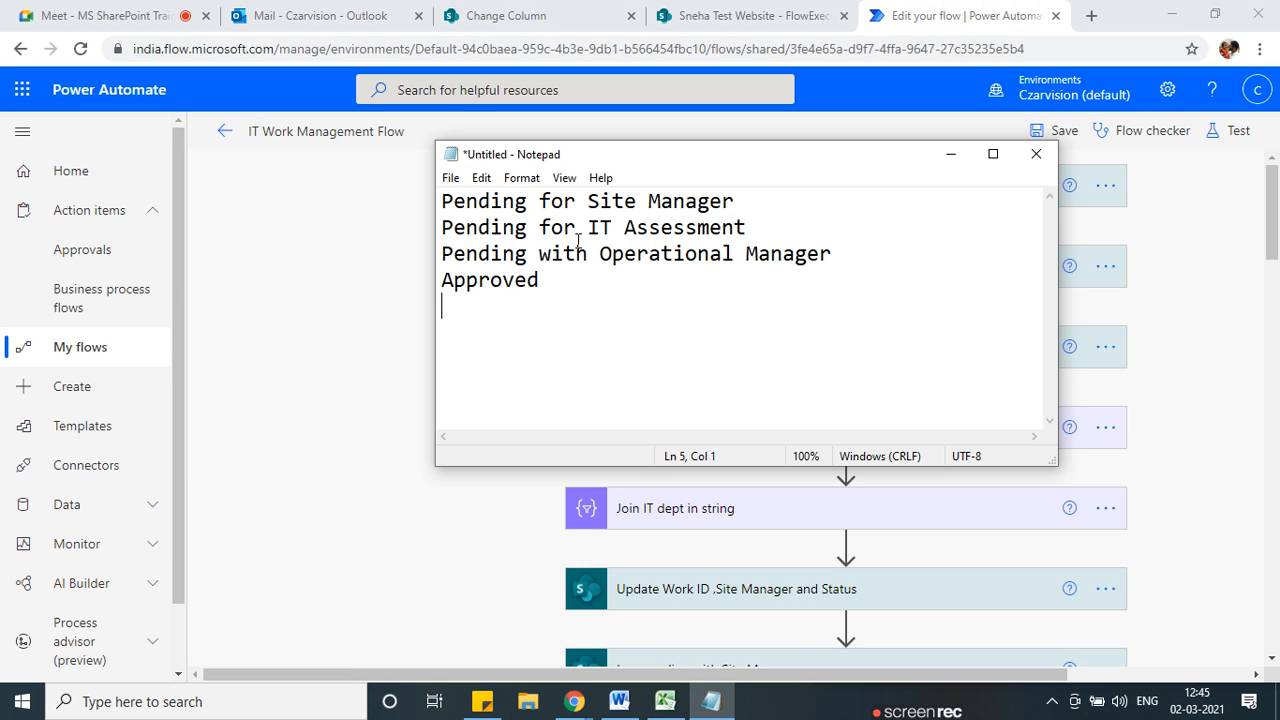
left_click(240, 289)
scroll(678, 395, "down", 2)
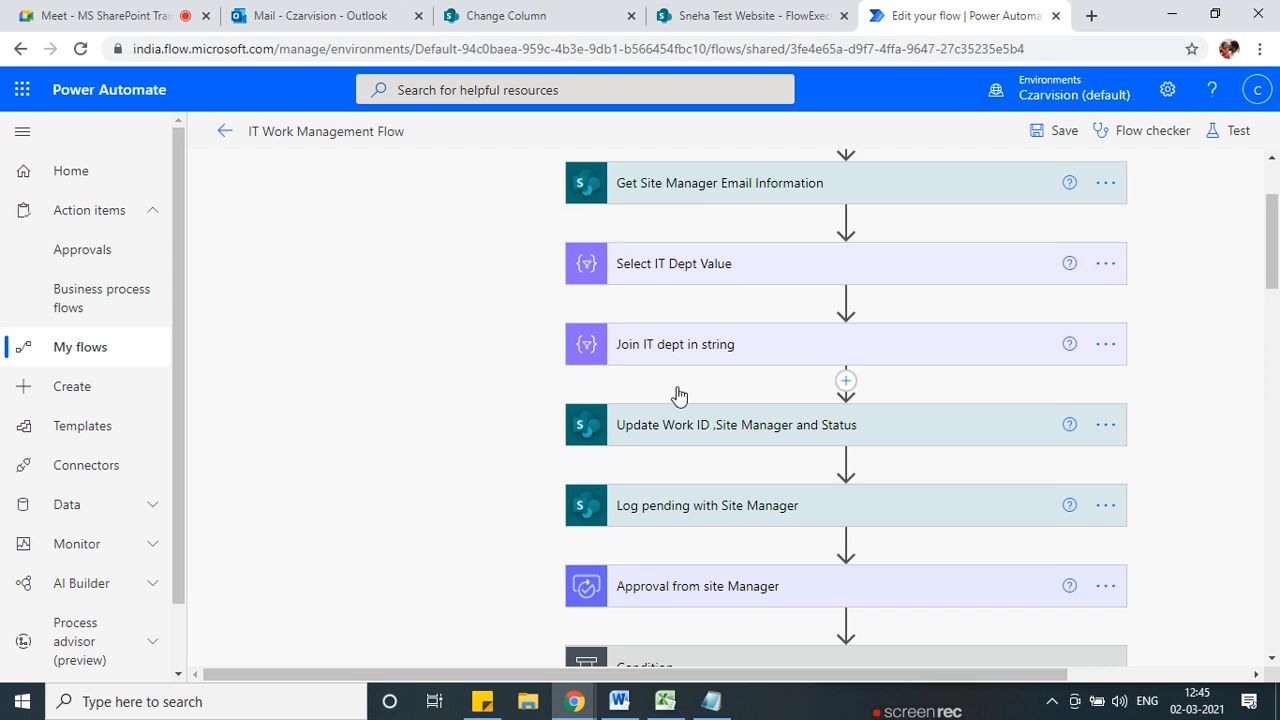
scroll(678, 395, "down", 1)
left_click(786, 318)
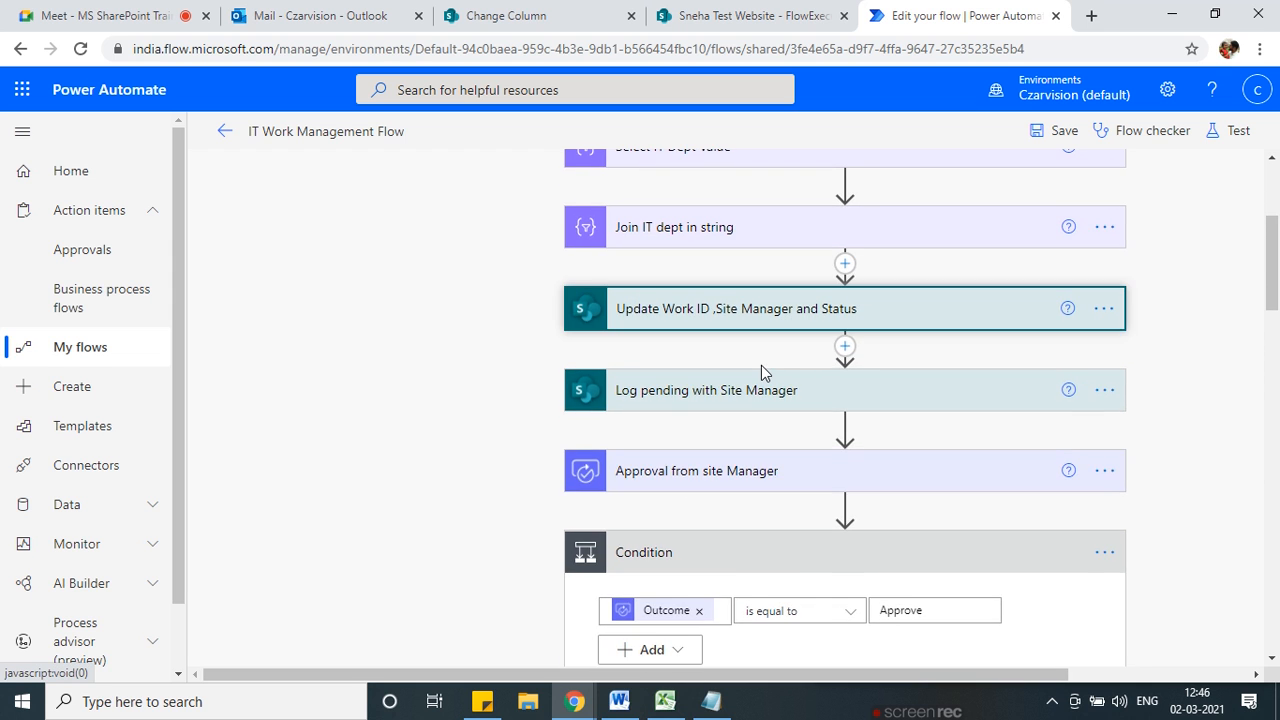
scroll(762, 367, "down", 3)
scroll(723, 314, "up", 1)
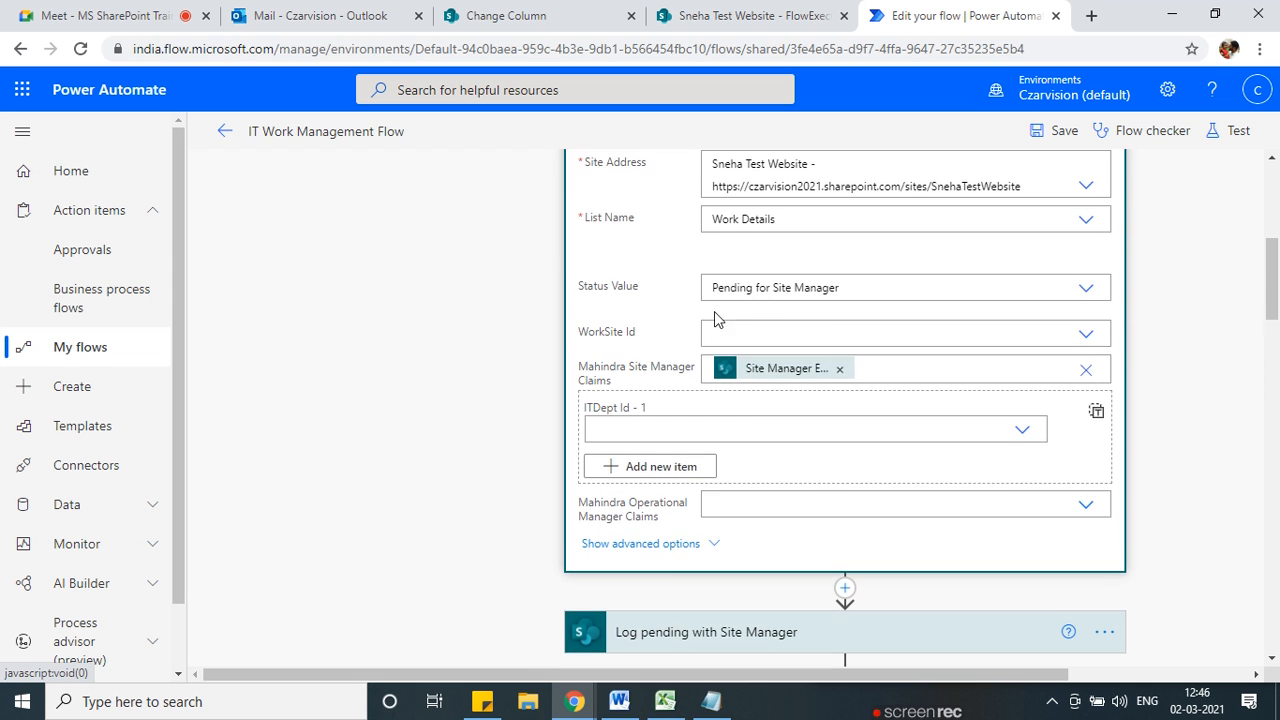
Add a SharePoint Update item action between 'Create IT Assesment List items' and the IT Dept Head email Loop.
scroll(523, 543, "down", 9)
scroll(490, 543, "down", 6)
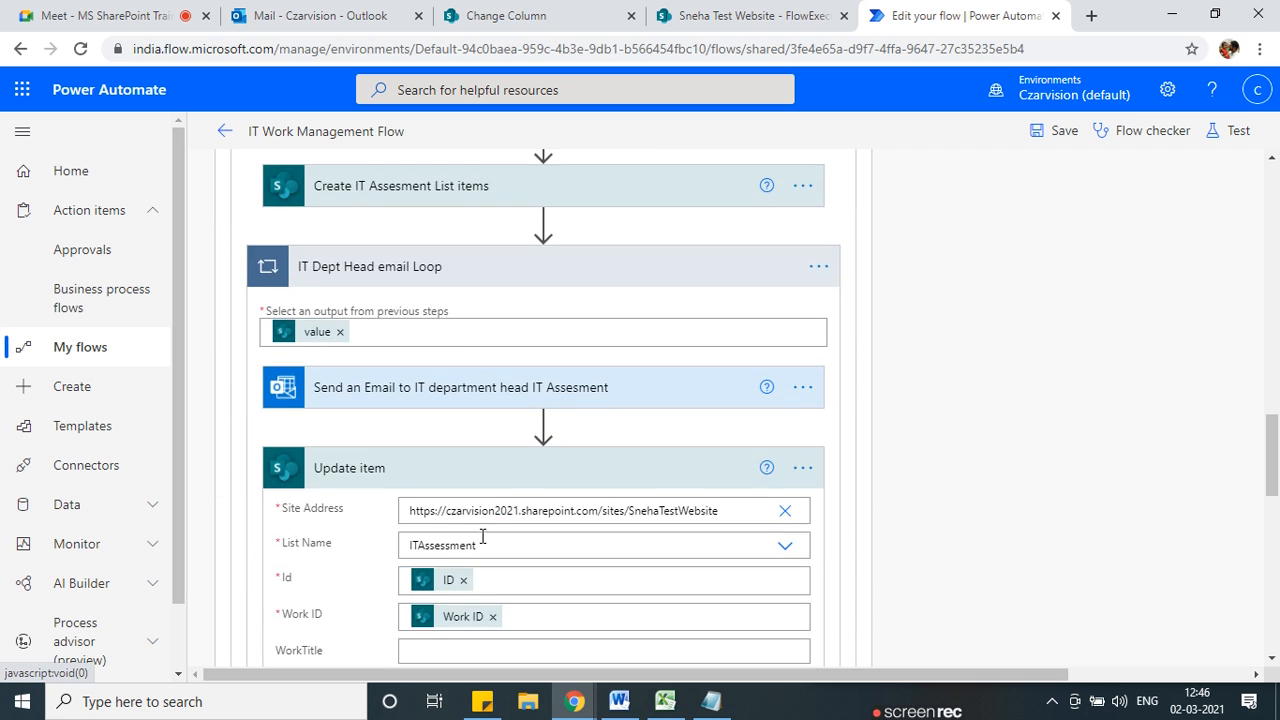
scroll(475, 543, "down", 2)
scroll(475, 543, "up", 6)
scroll(475, 543, "up", 1)
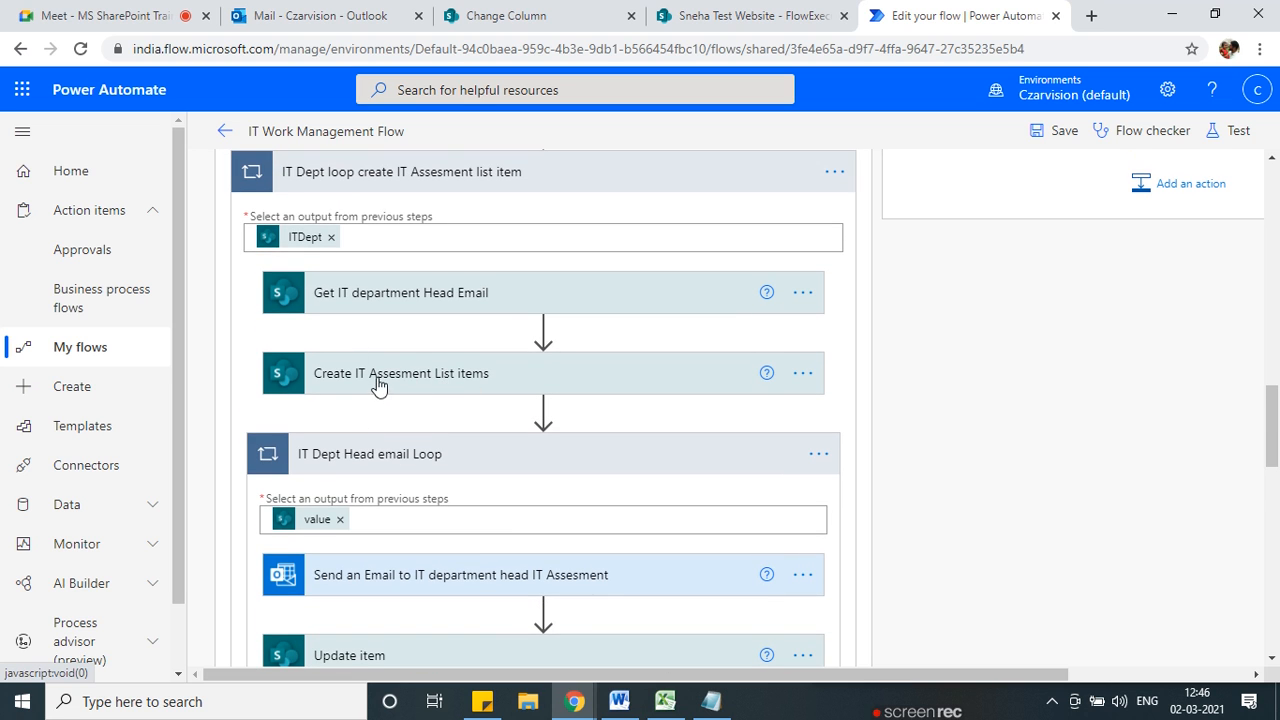
left_click(542, 410)
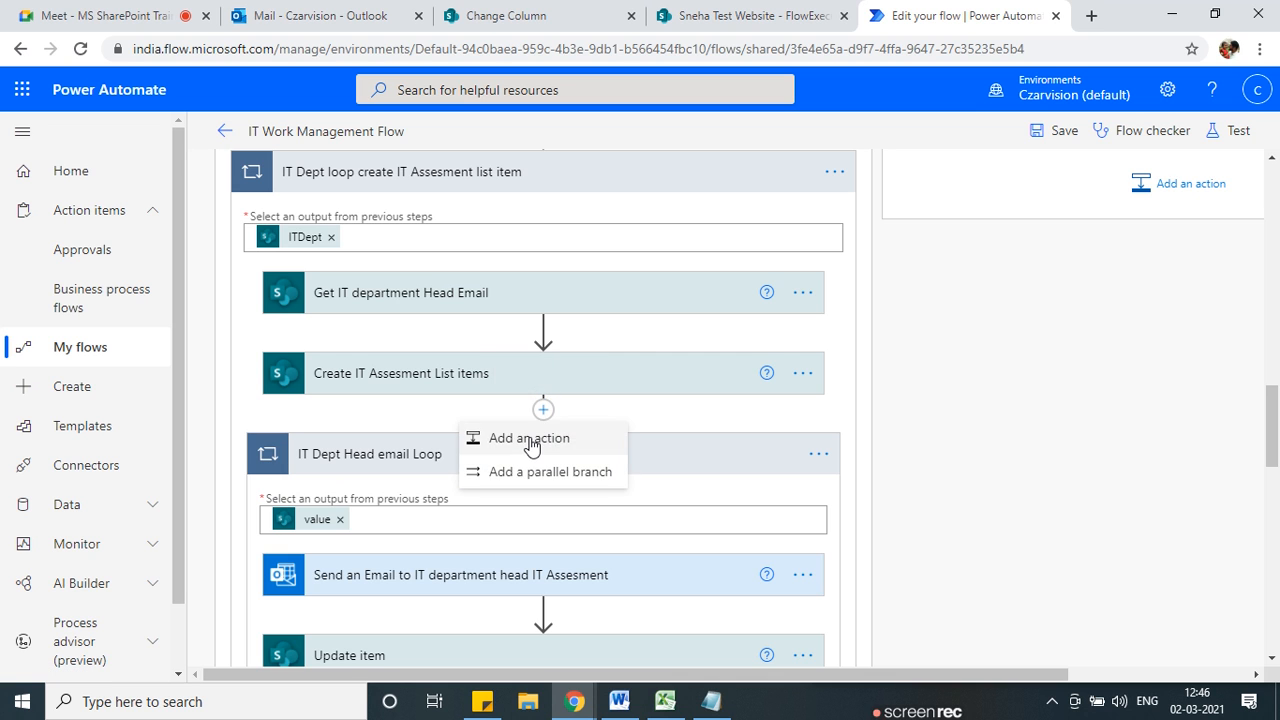
left_click(528, 432)
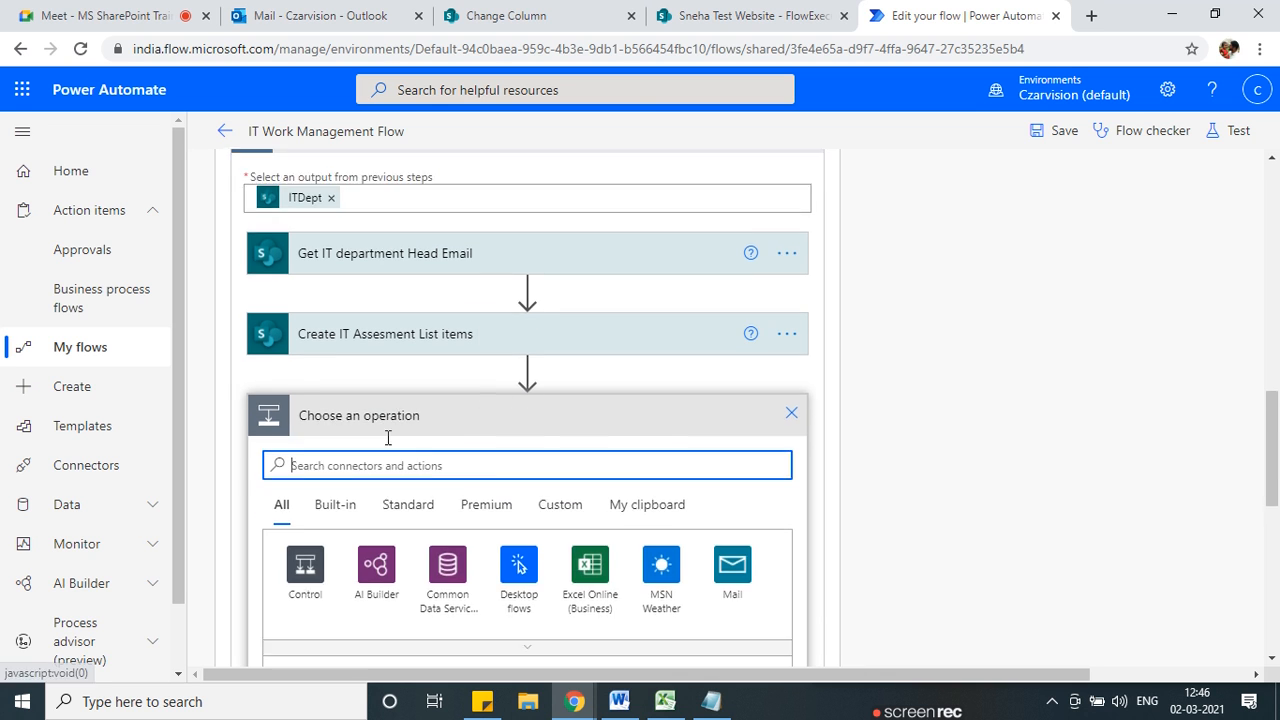
type("update")
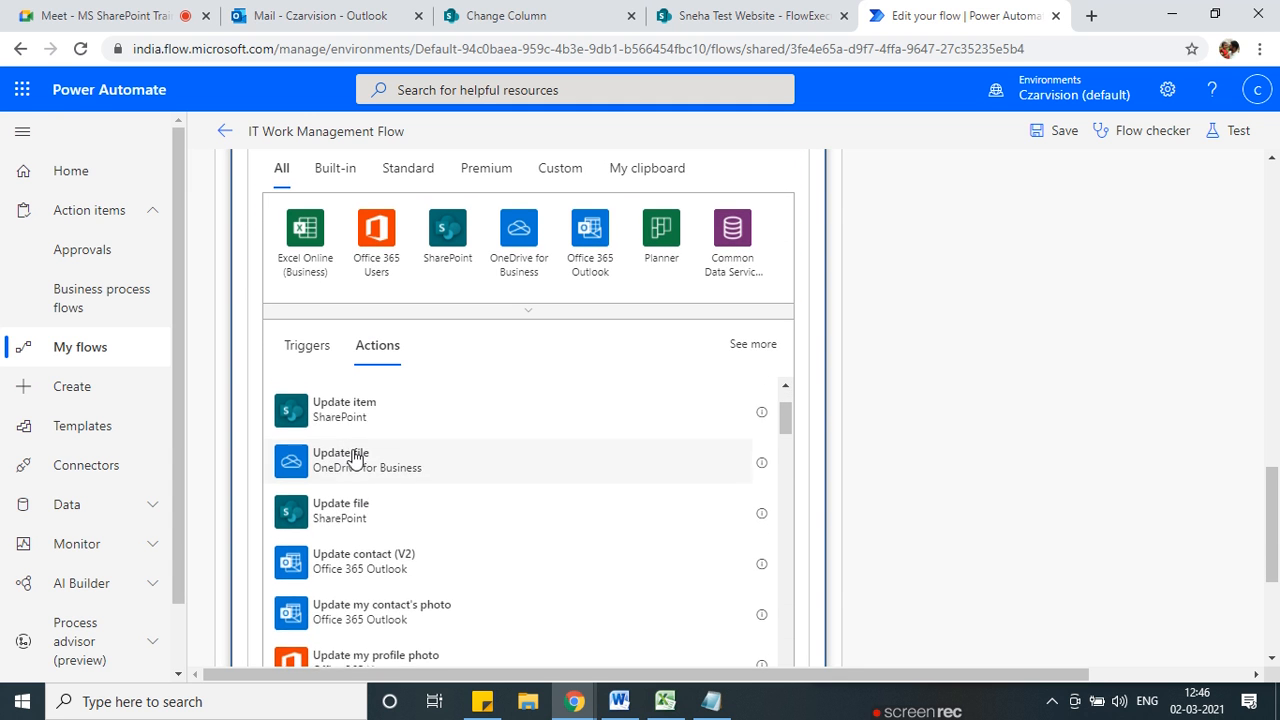
left_click(348, 507)
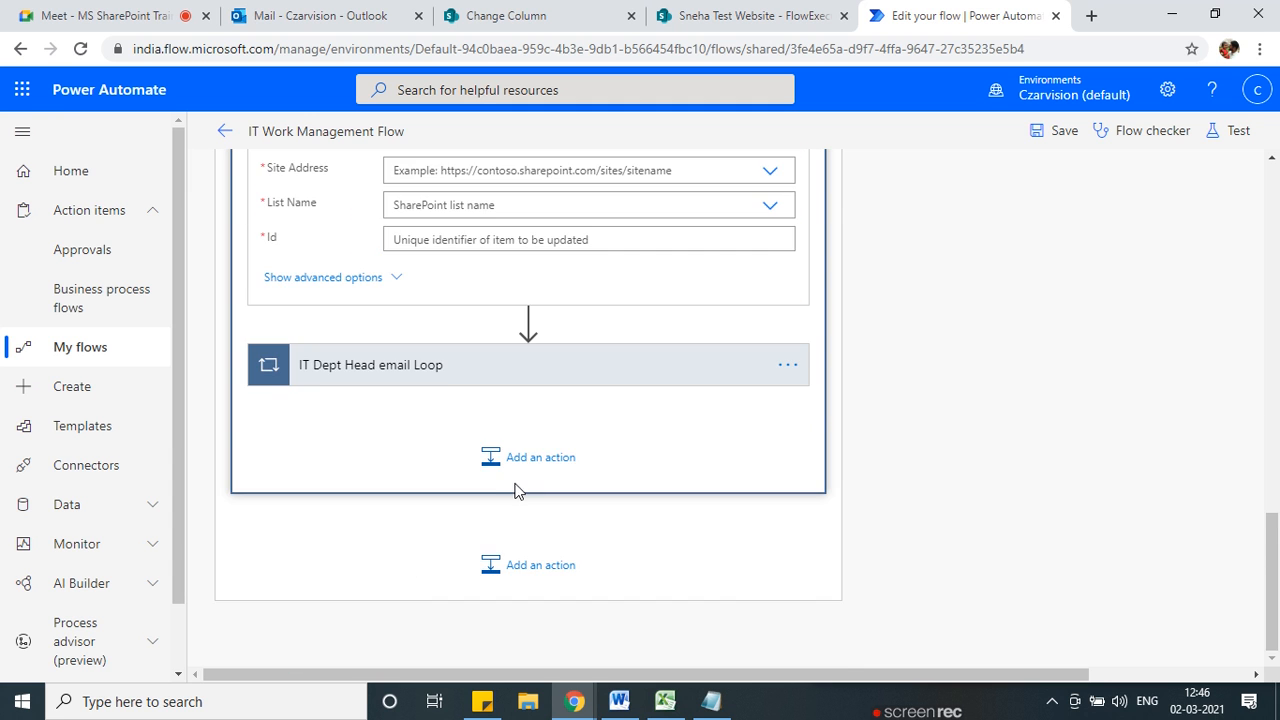
scroll(478, 388, "up", 3)
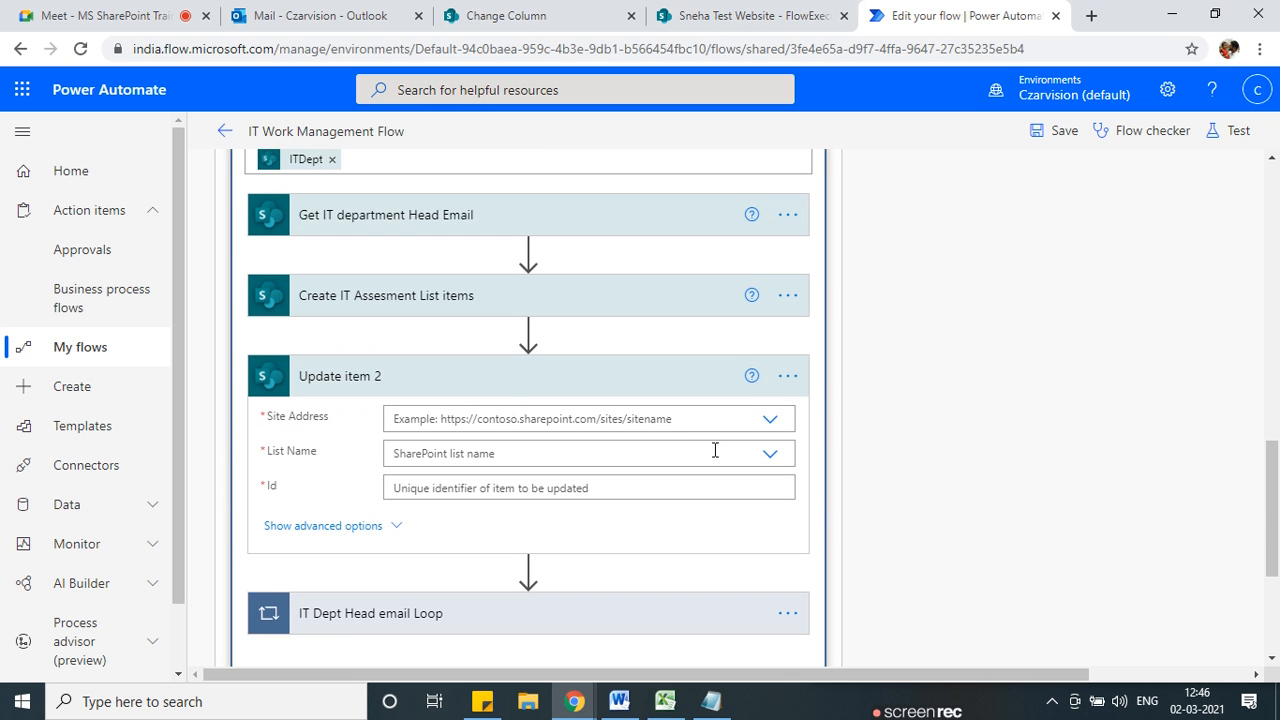
Set the new Update item action's Site Address to a custom value, the URL of the test website that holds FlowExecutionLog.
left_click(770, 421)
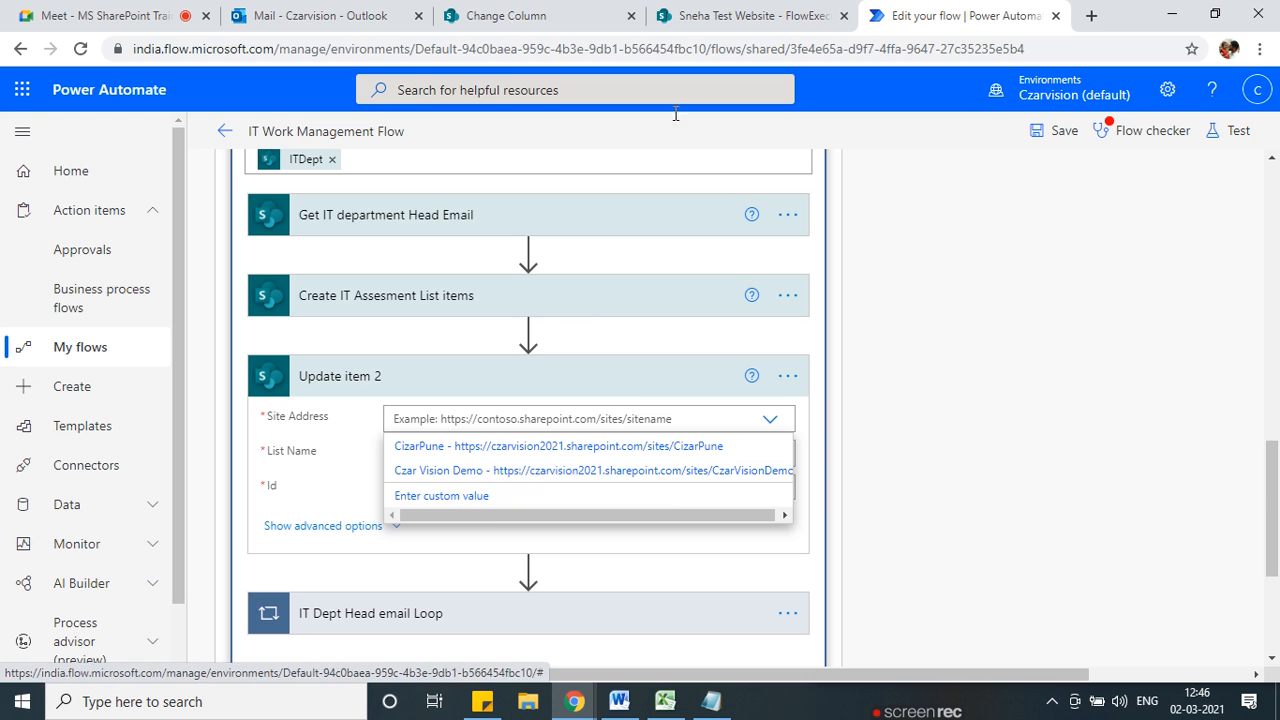
left_click(745, 15)
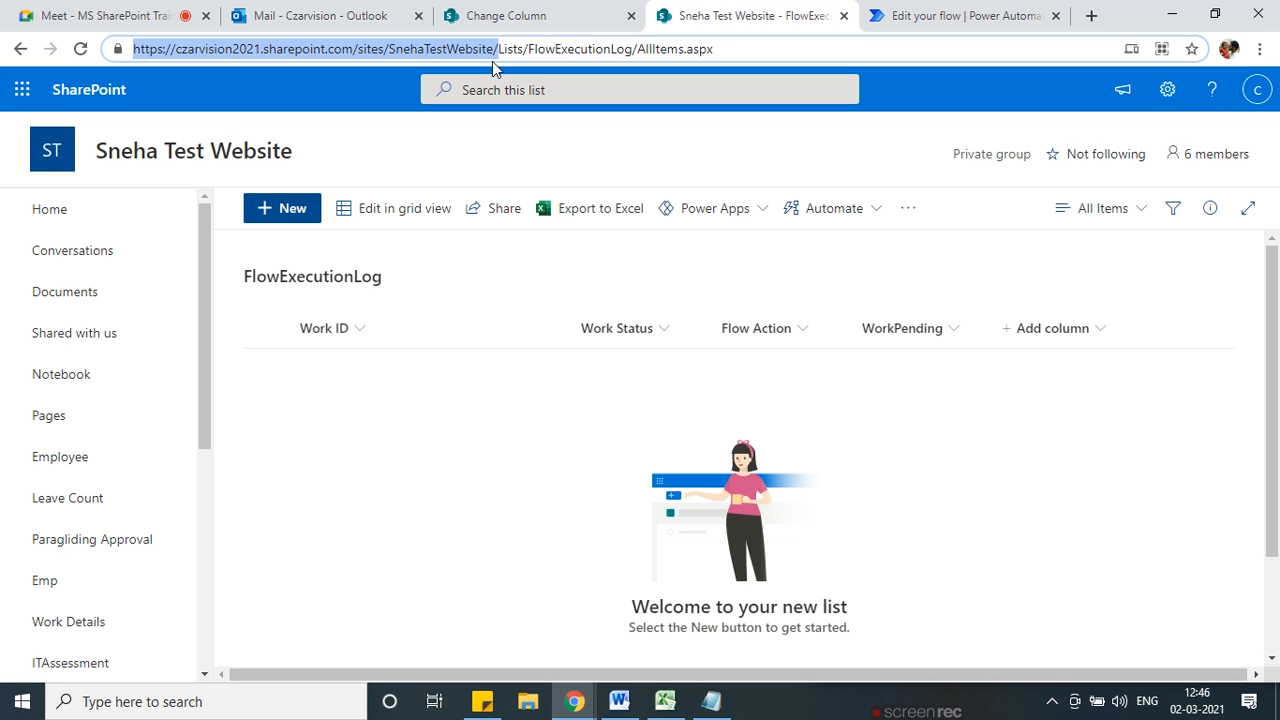
left_click(945, 15)
left_click(538, 418)
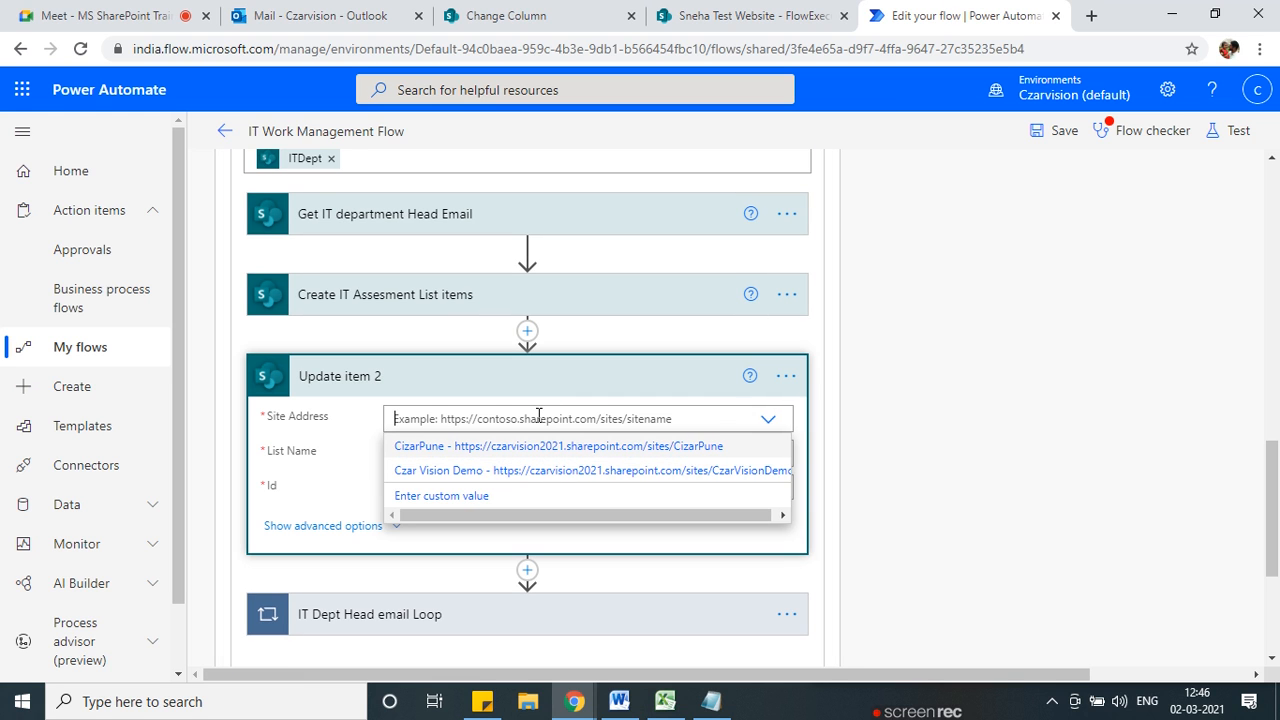
type("https://czarvision2021.sharepoint.com/sites/SnehaTestWebsite/")
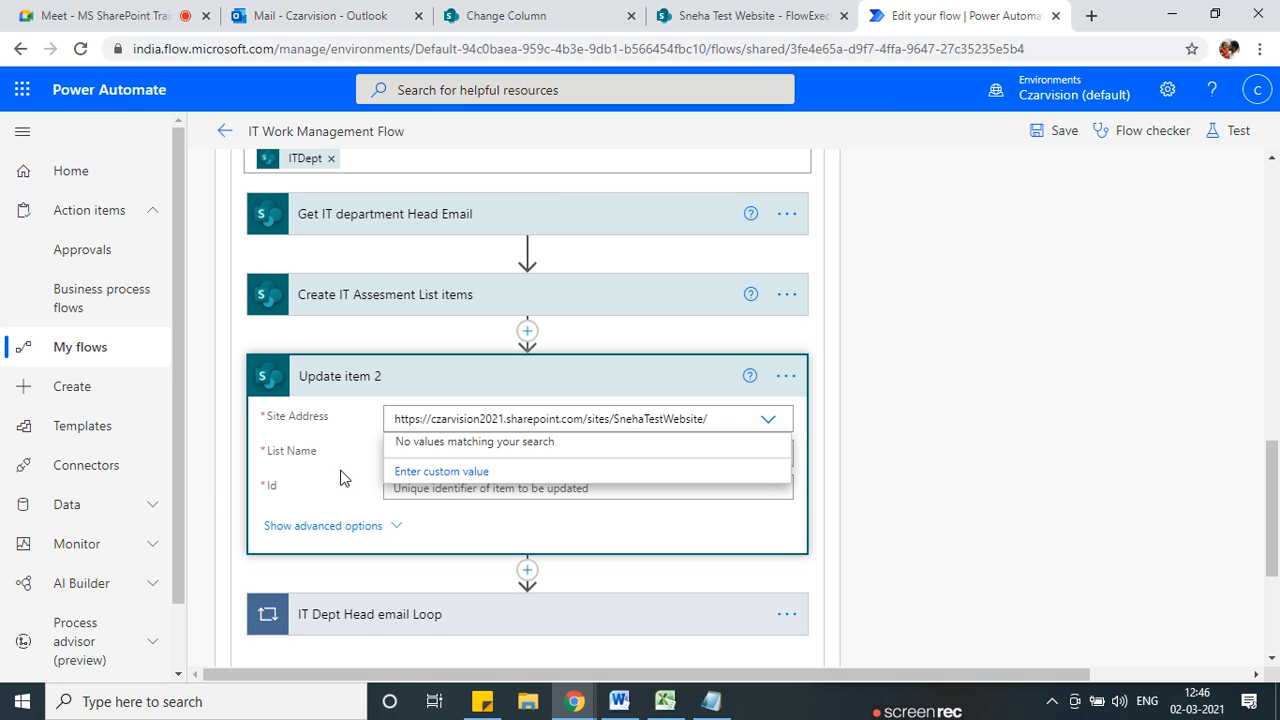
left_click(778, 421)
left_click(638, 426)
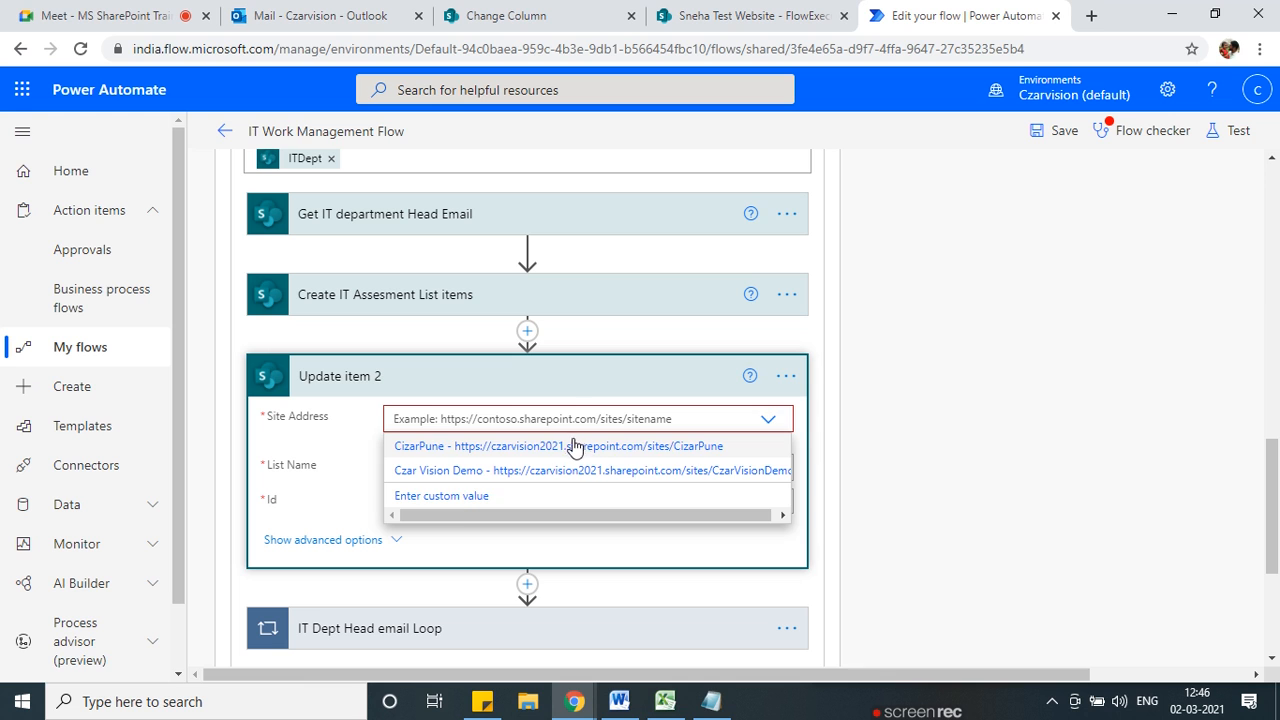
left_click(443, 497)
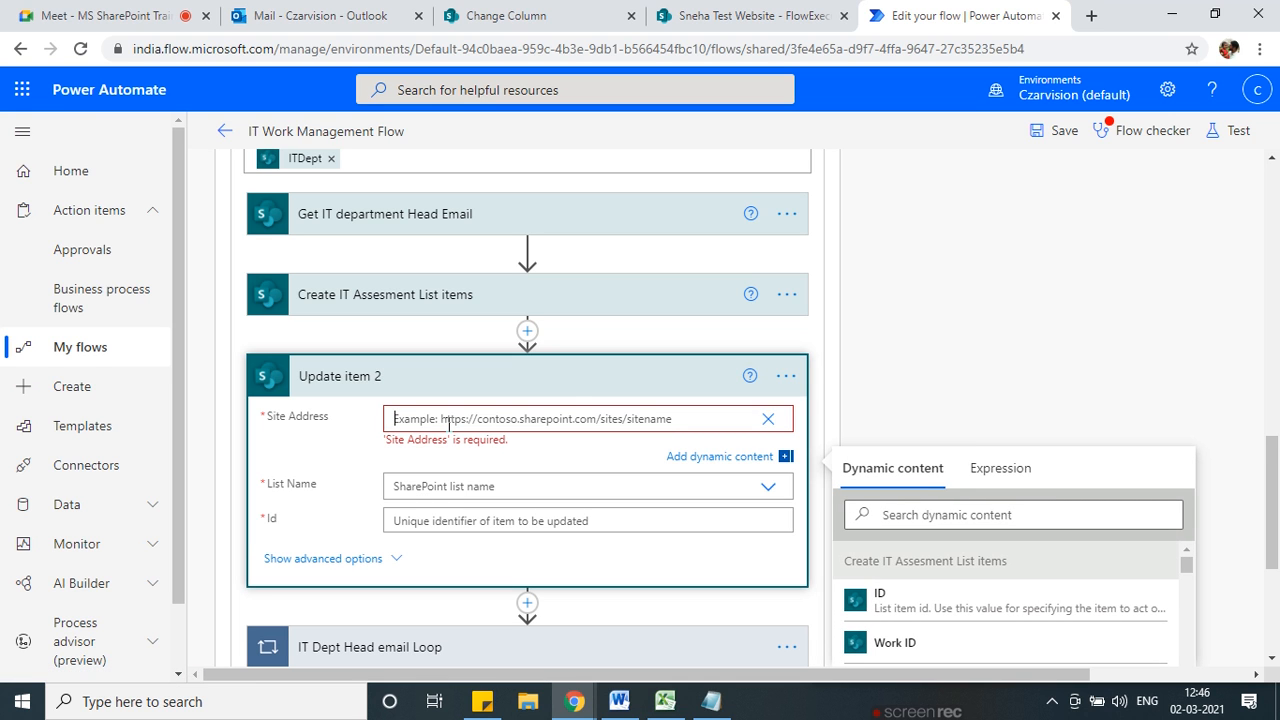
type("https://czarvision2021.sharepoint.com/sites/SnehaTestWebsite/")
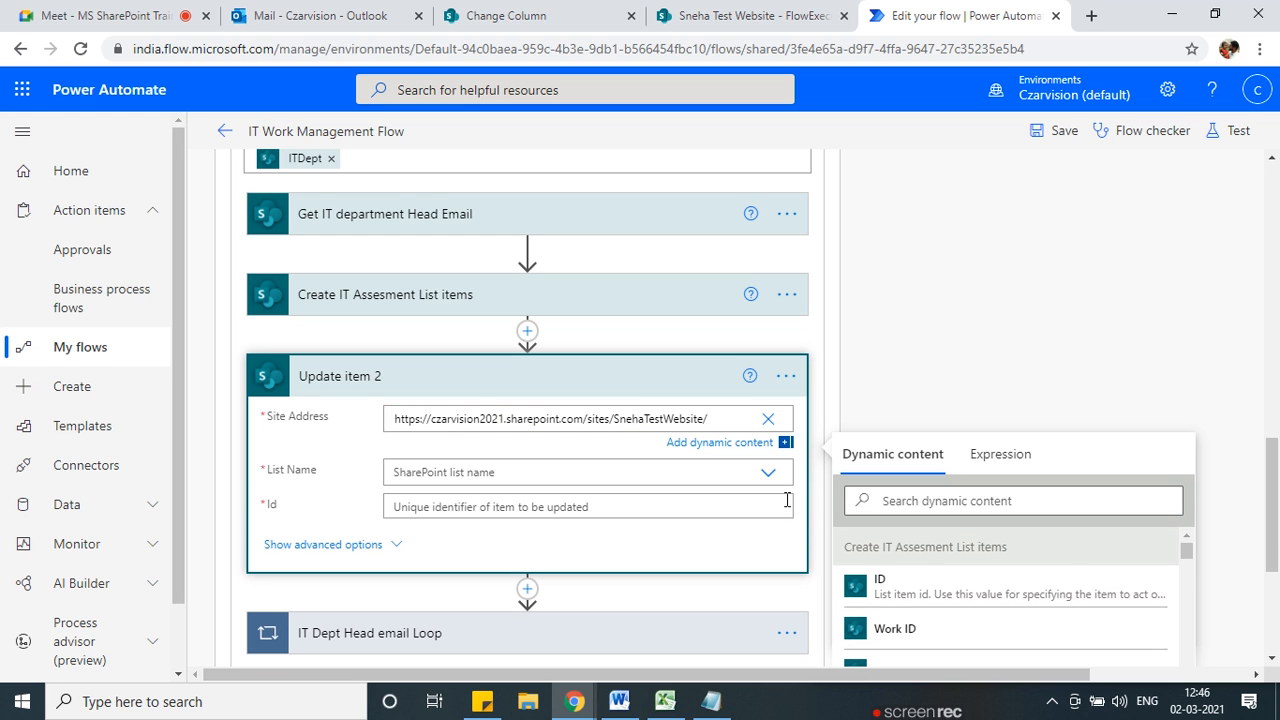
Choose Work Details as the update action's list and set its Id to the ID from 'When an item is created'.
left_click(768, 472)
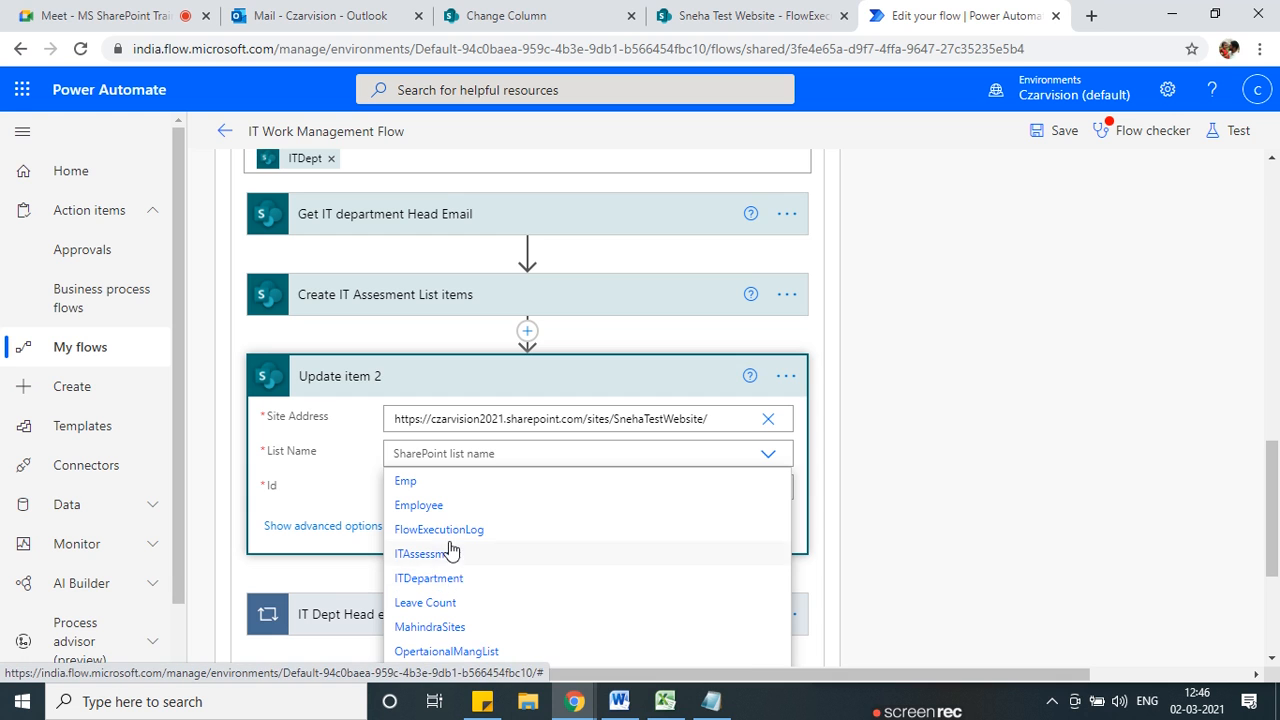
scroll(480, 598, "down", 1)
left_click(443, 607)
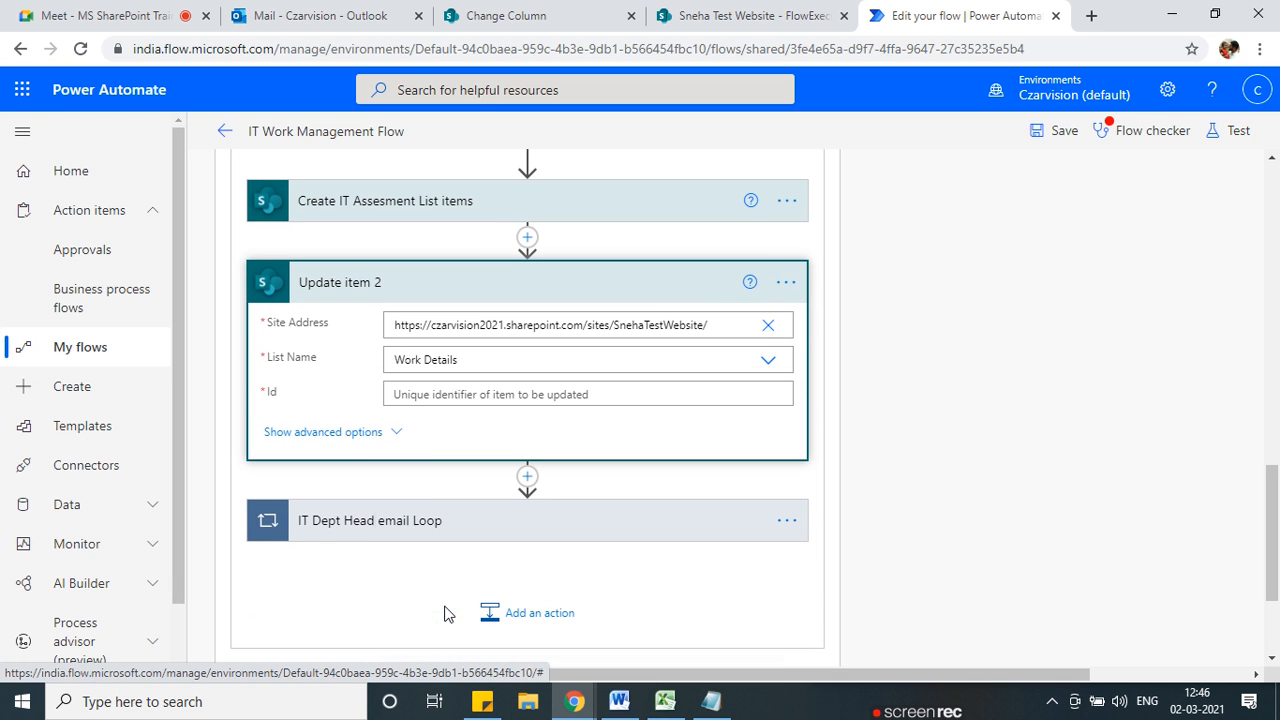
left_click(462, 398)
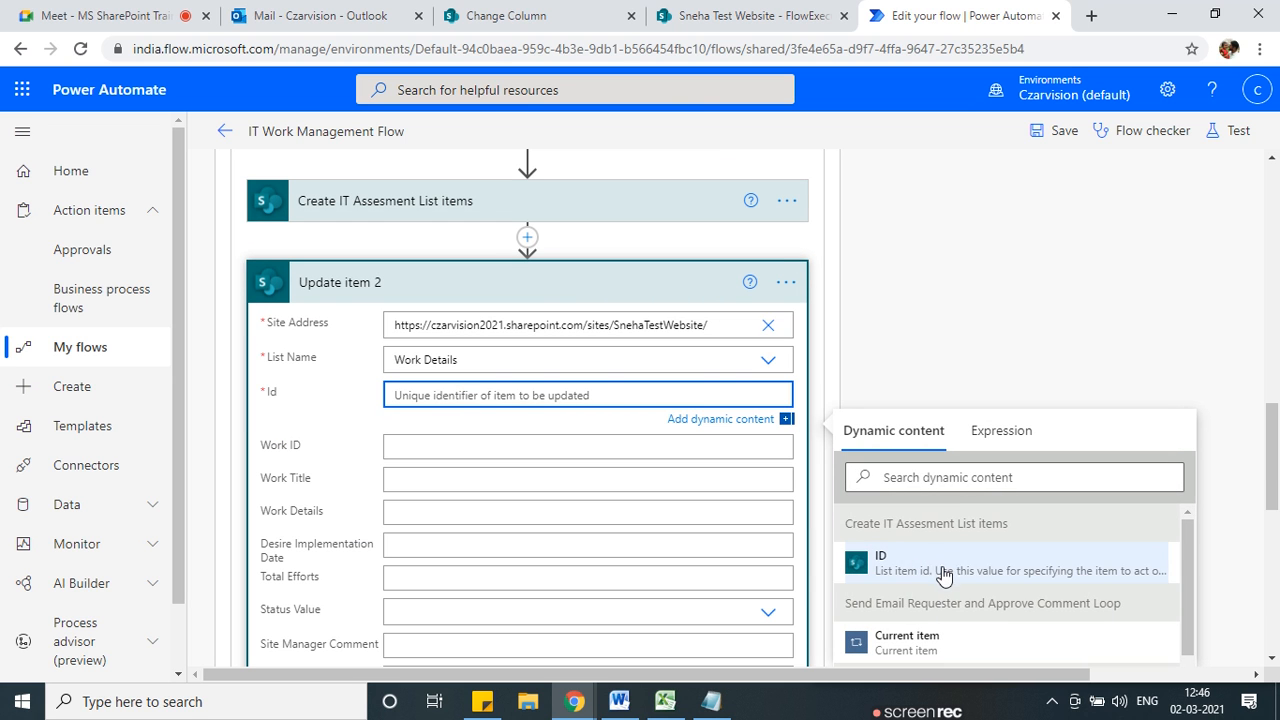
scroll(945, 580, "down", 1)
scroll(949, 586, "down", 1)
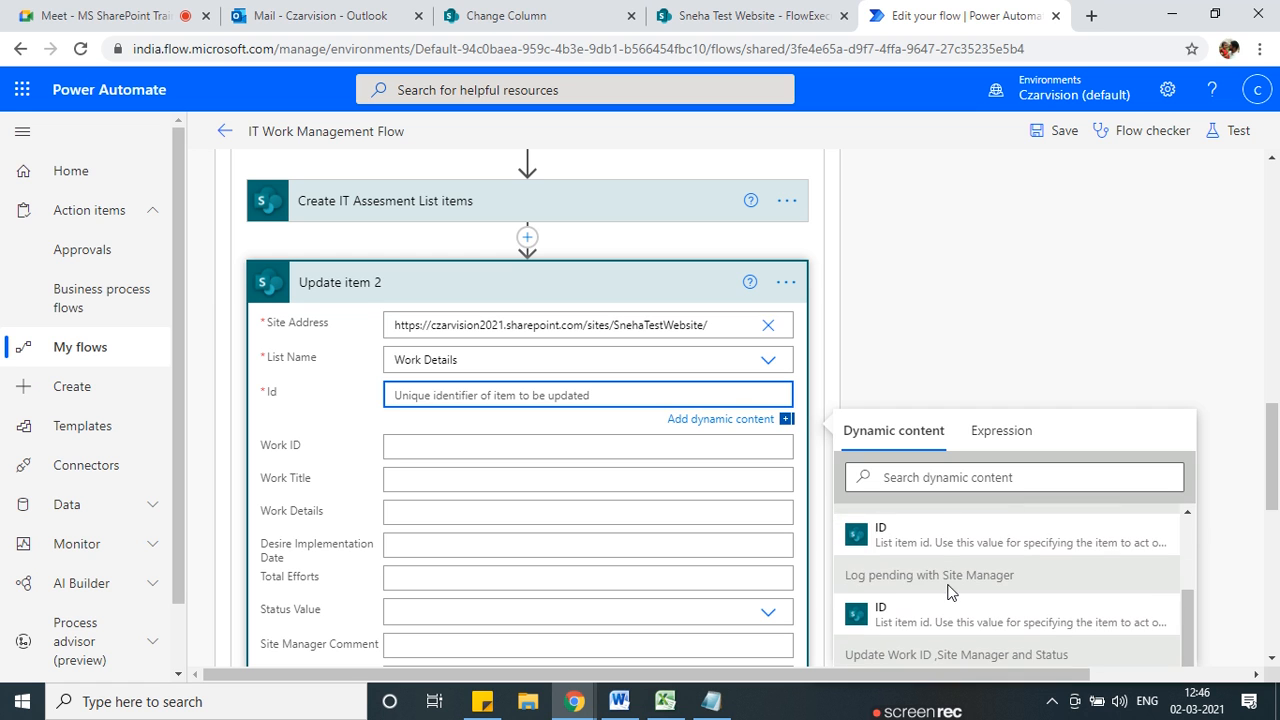
scroll(947, 591, "down", 2)
scroll(946, 592, "up", 1)
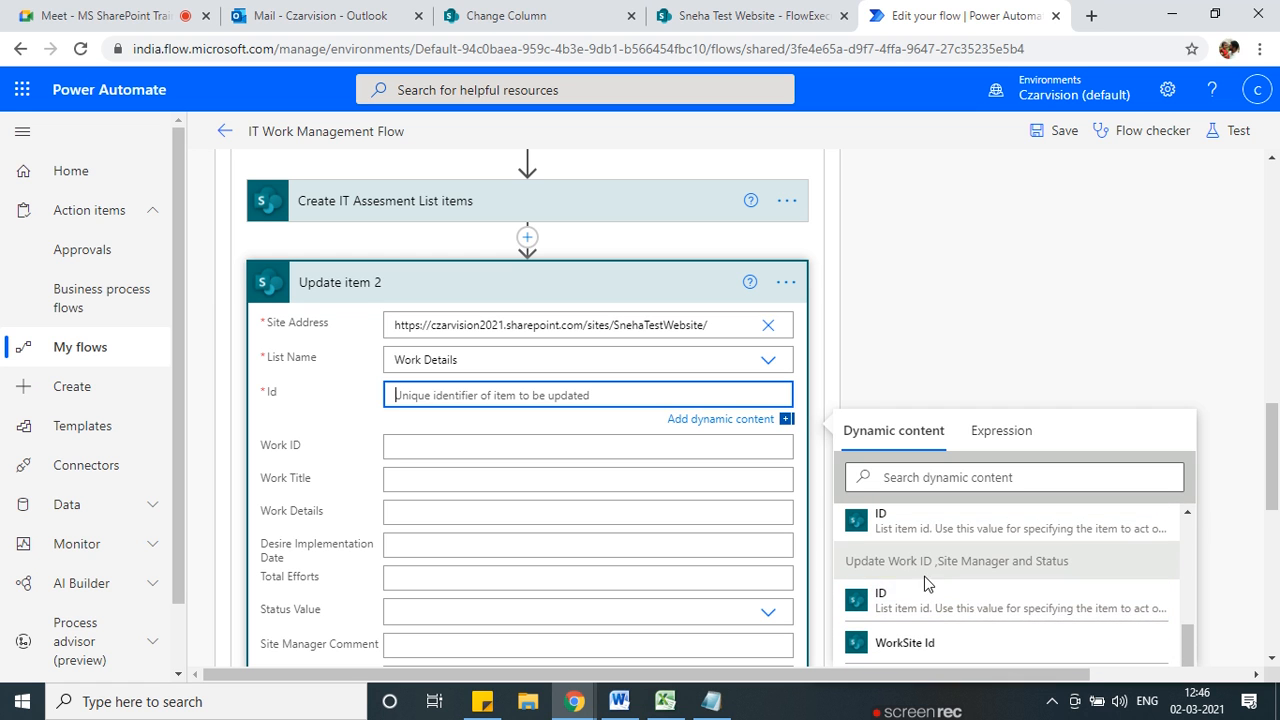
scroll(924, 584, "down", 2)
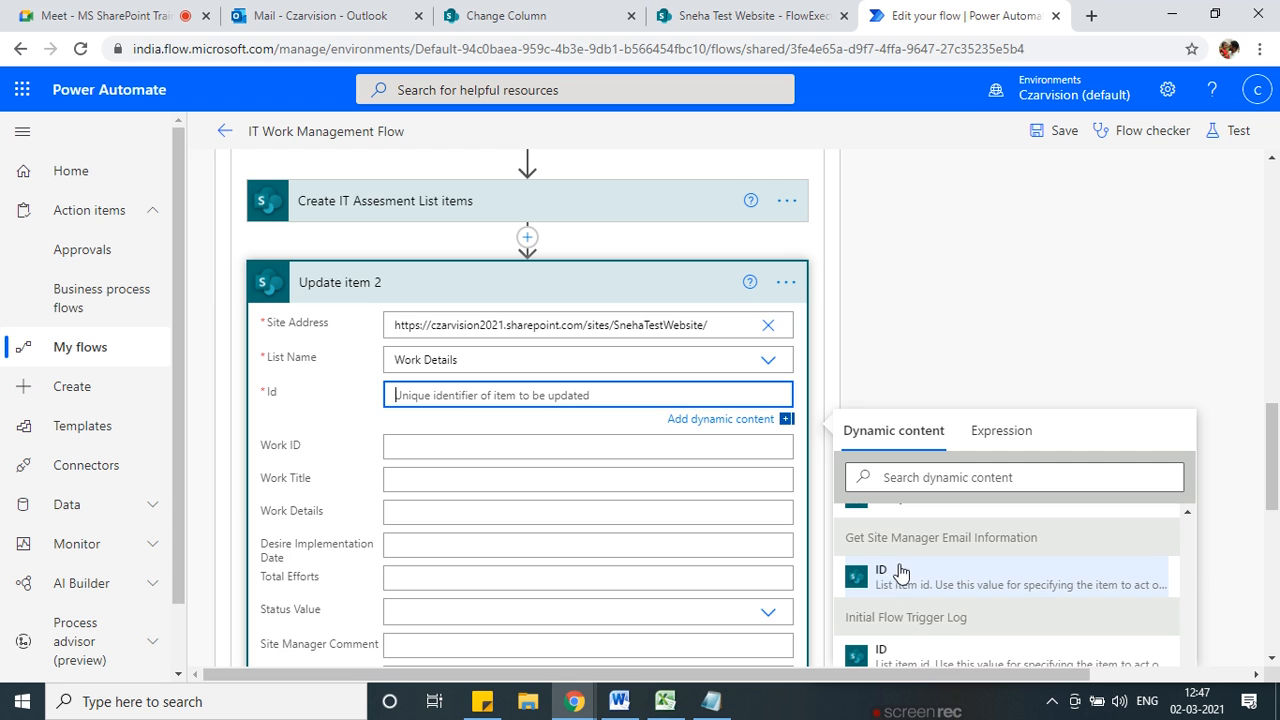
scroll(901, 590, "down", 3)
left_click(889, 590)
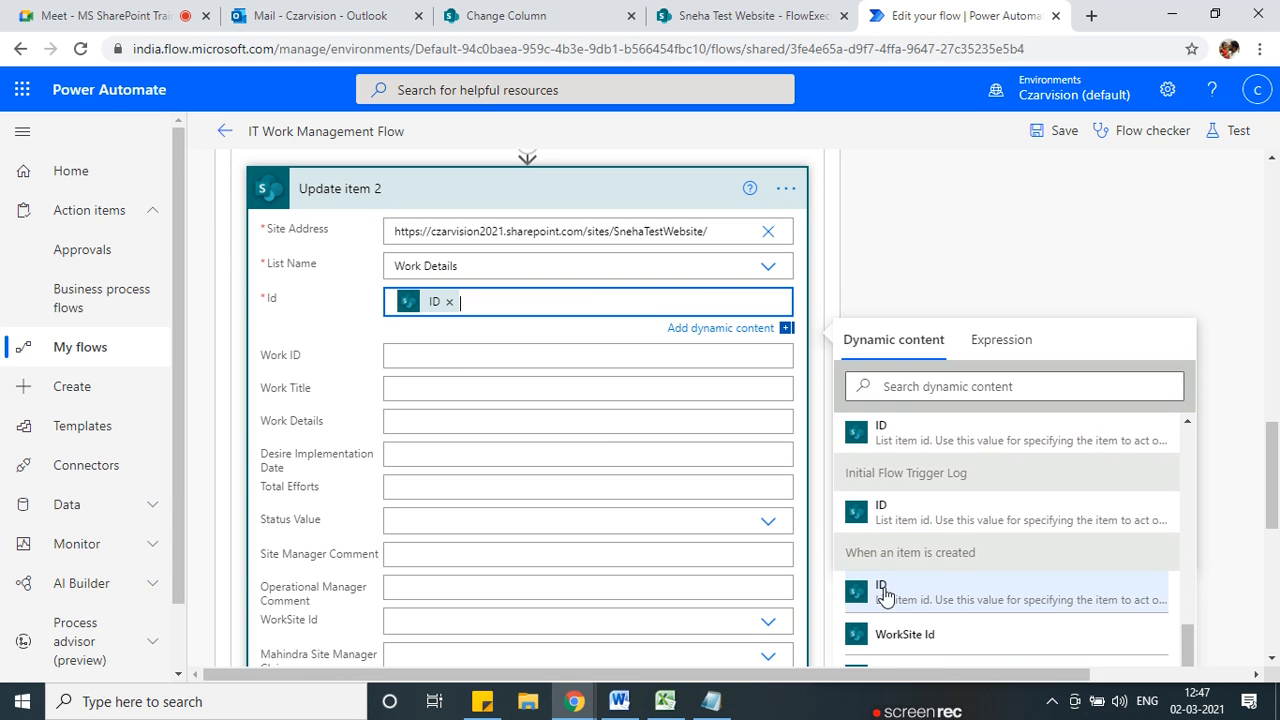
Set the update action's Status Value to 'Pending for IT Assessment', checking the wording against the choices in Notepad.
scroll(423, 463, "down", 2)
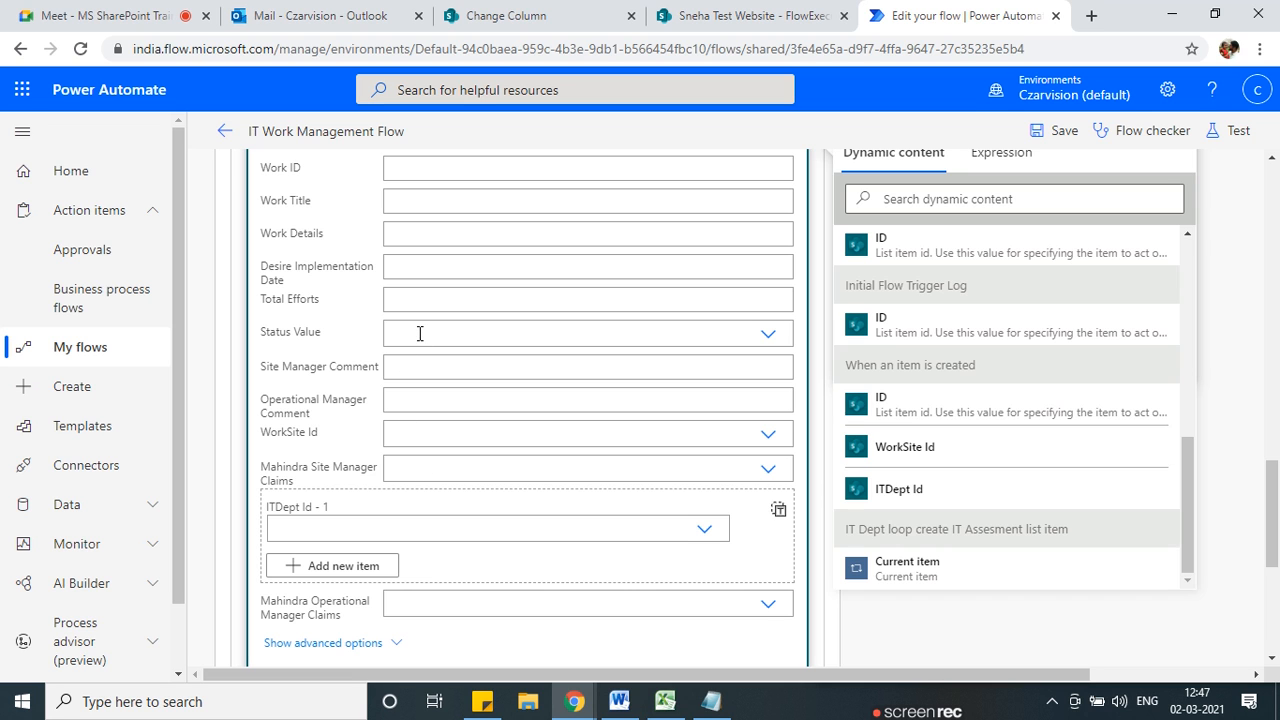
left_click(419, 333)
left_click(649, 603)
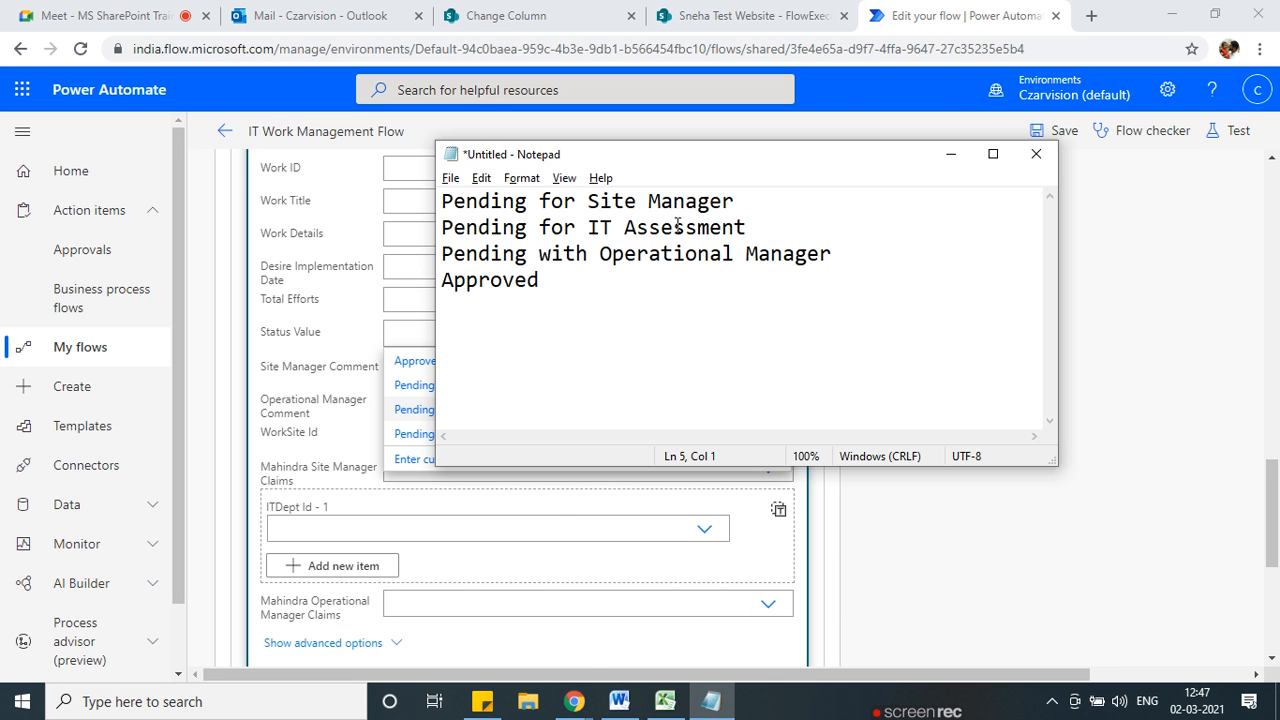
left_click_drag(752, 226, 410, 224)
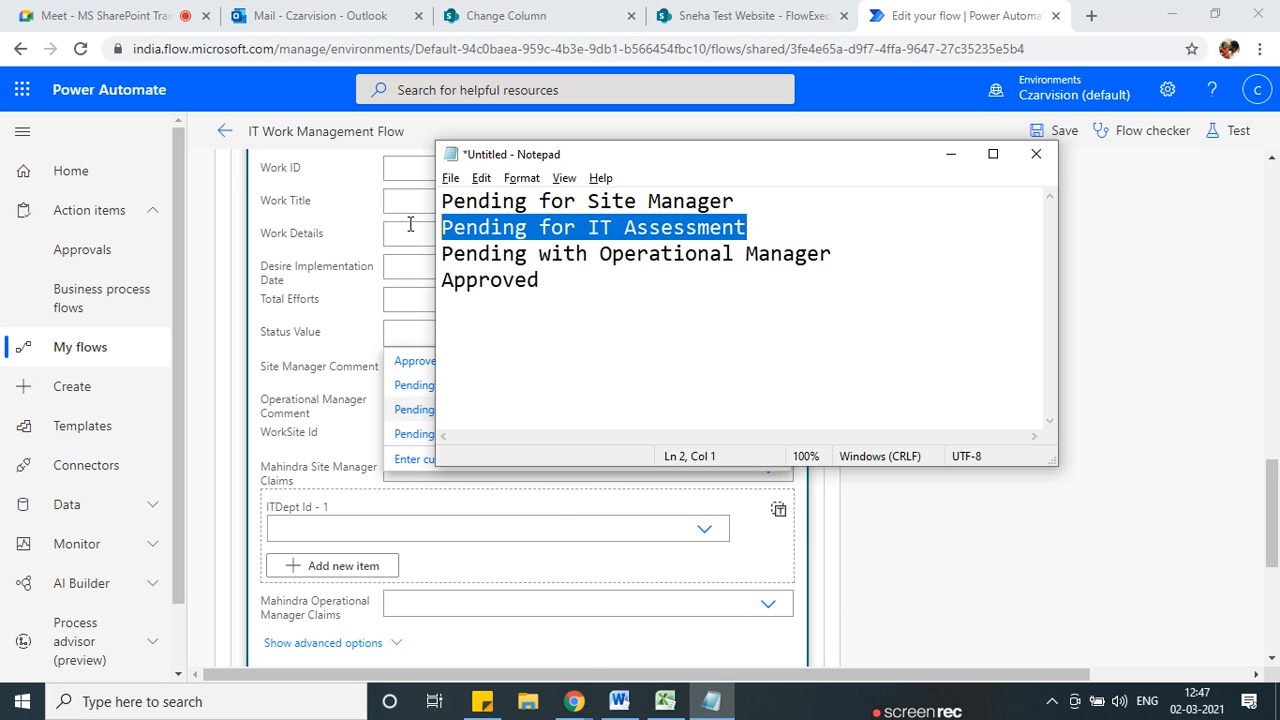
left_click(328, 286)
left_click(397, 311)
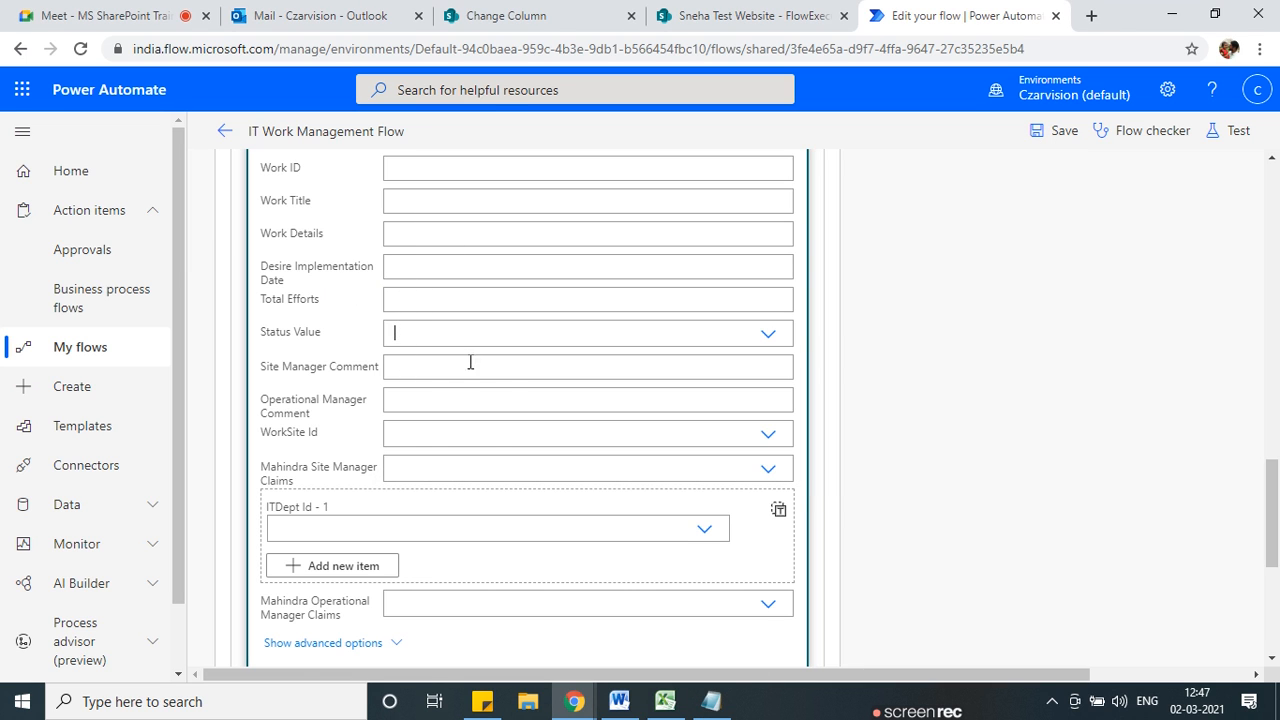
type("Pending for IT Assessment")
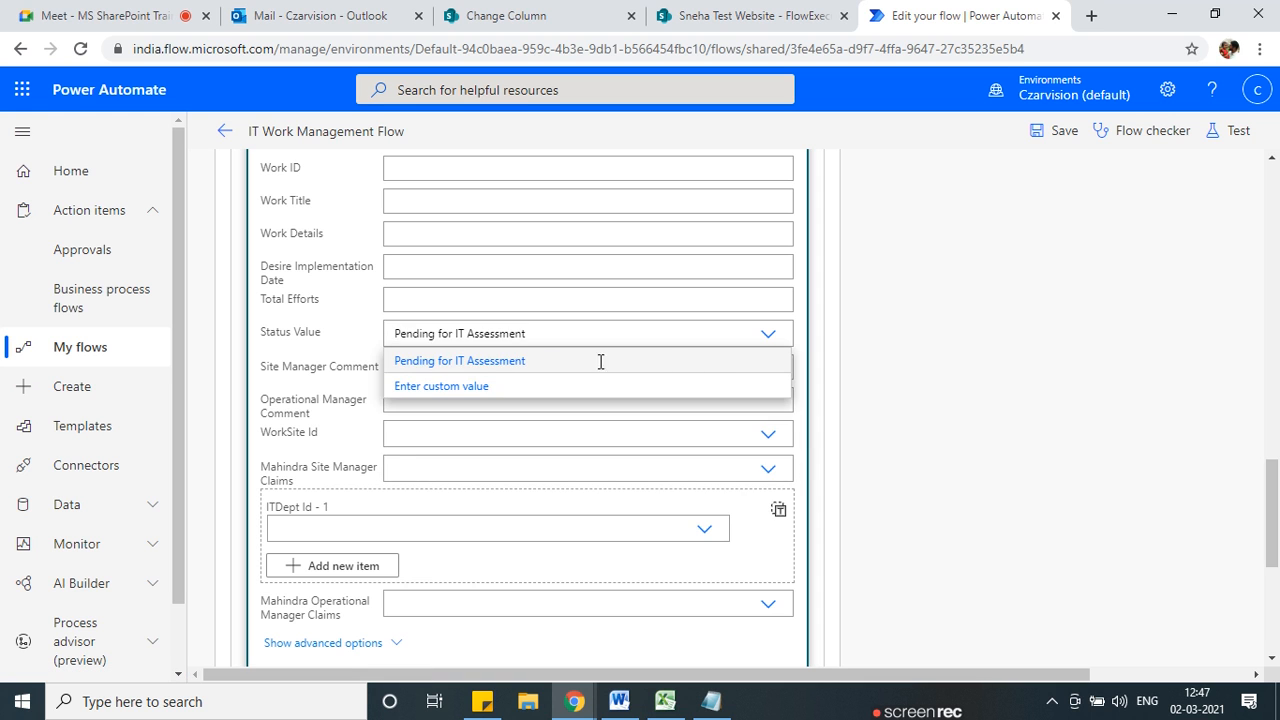
key("ctrl+z")
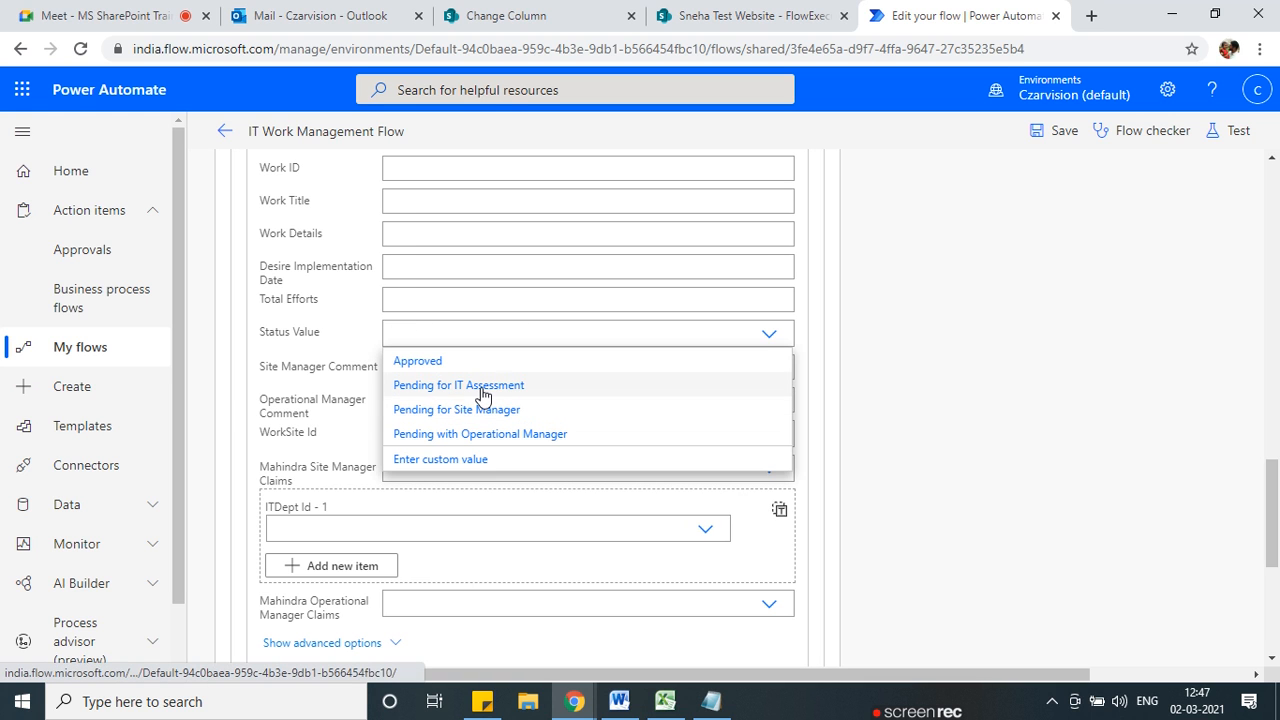
left_click(483, 395)
scroll(528, 527, "down", 3)
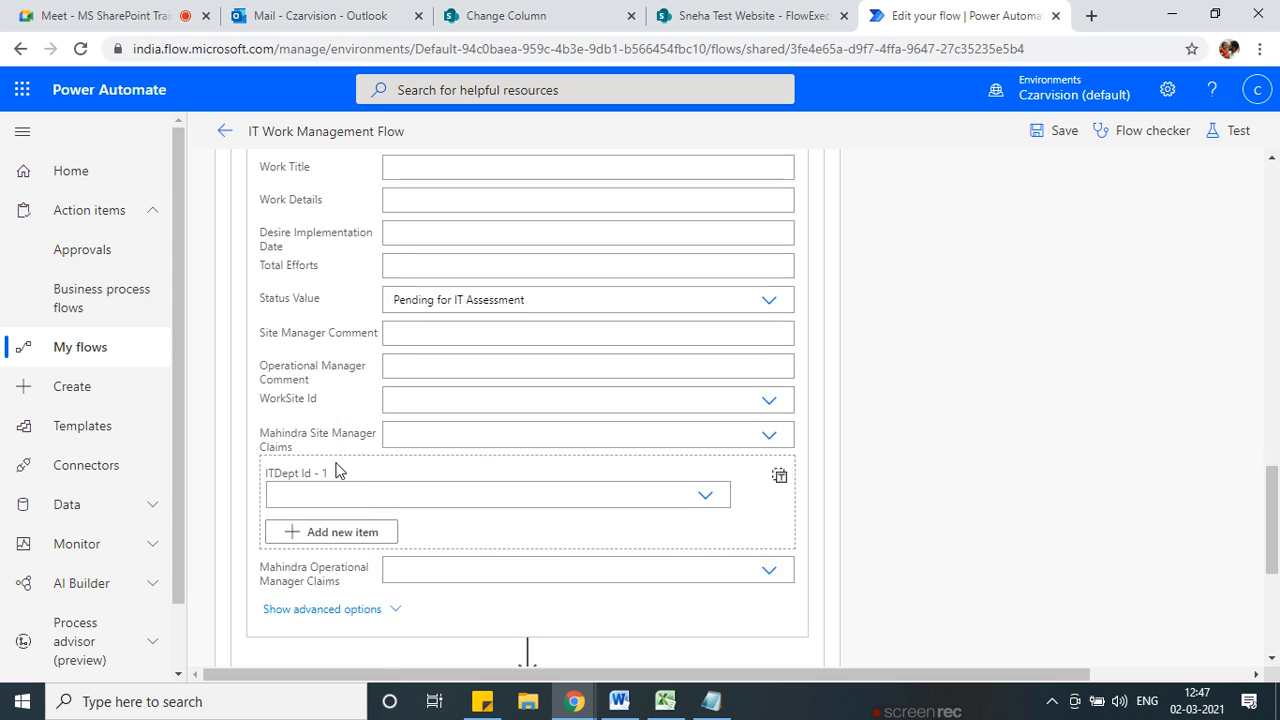
Rename the 'Update item 2' action as 'Update status in Work Details' and save the flow.
scroll(528, 527, "up", 6)
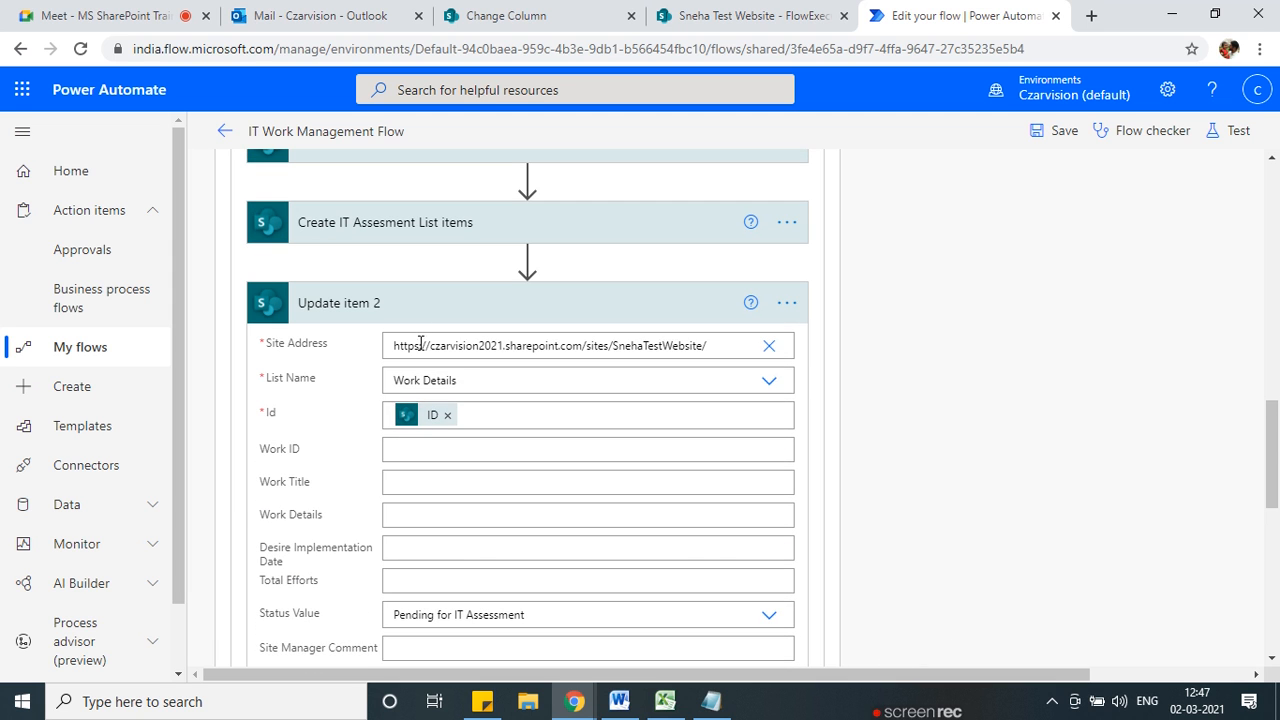
left_click(794, 305)
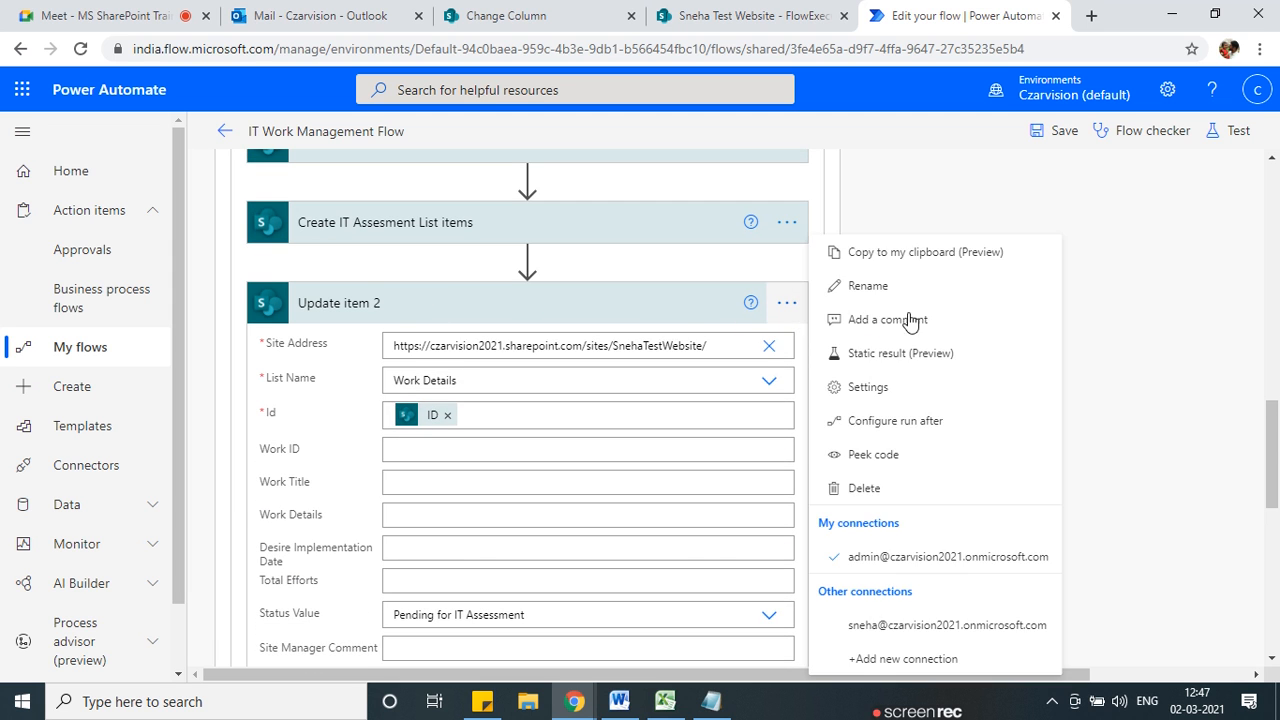
left_click(914, 313)
left_click(786, 304)
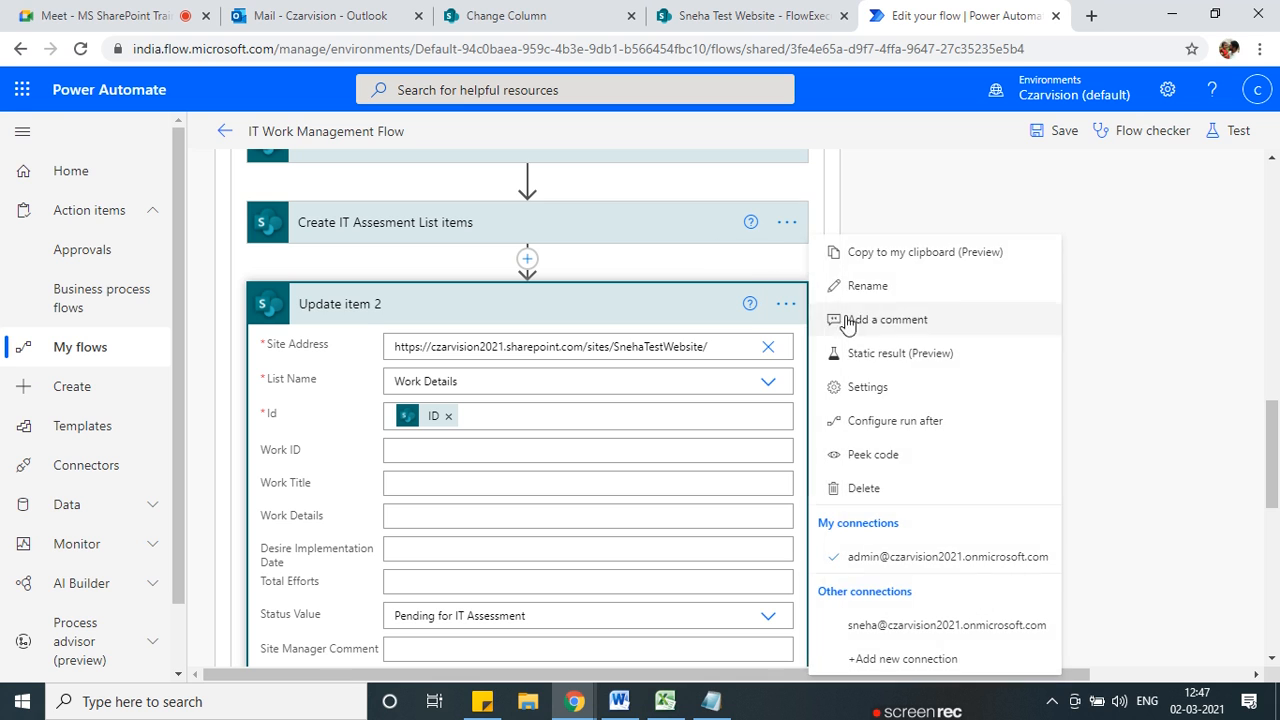
left_click(894, 291)
type("Pe")
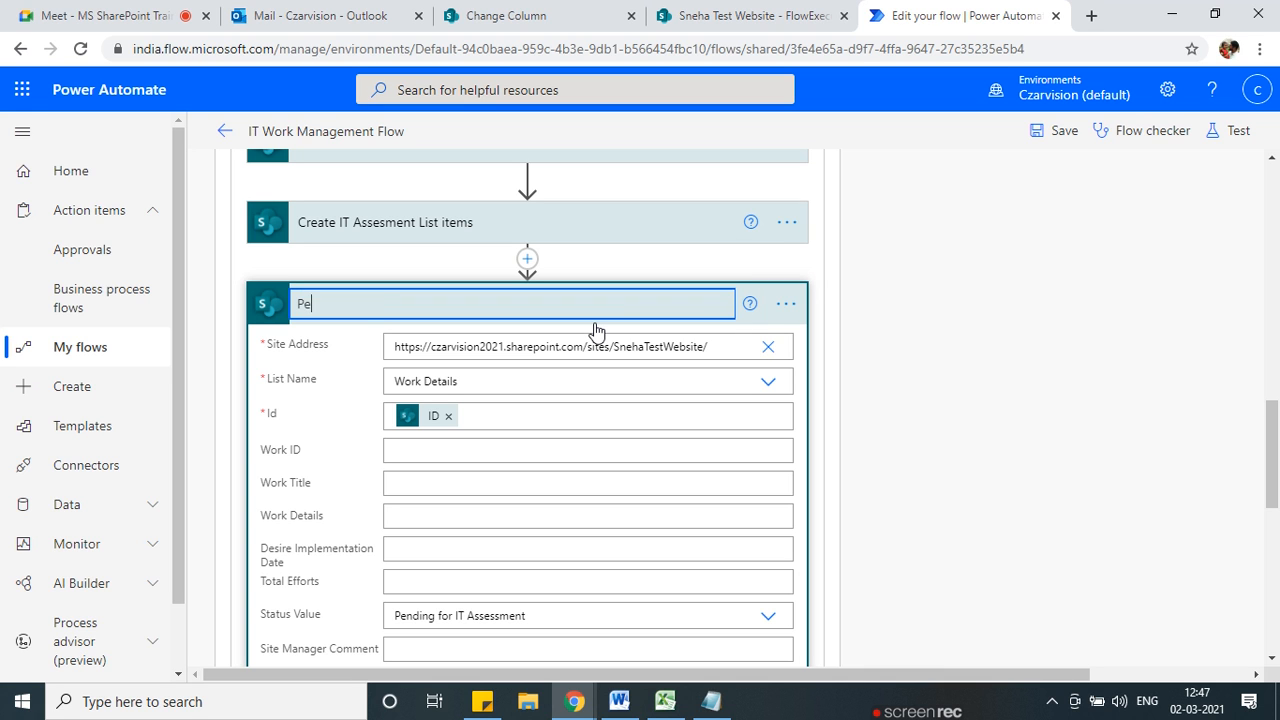
type("UPDat")
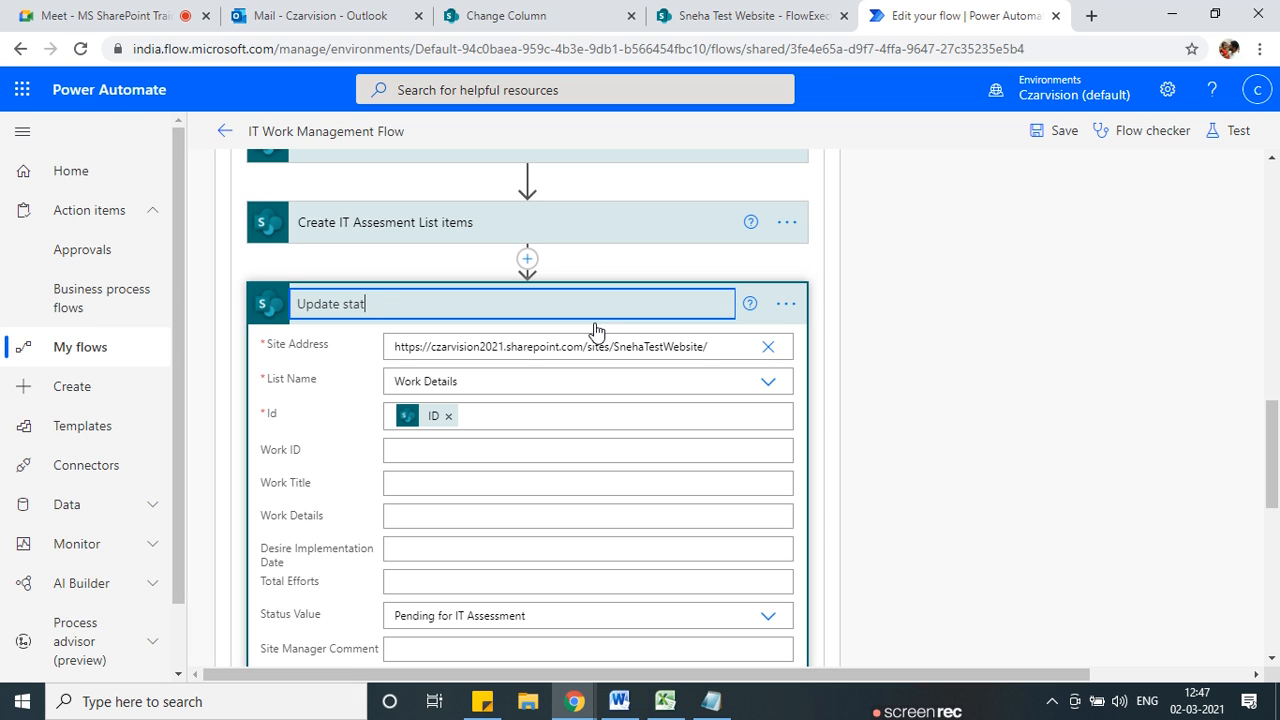
type("e status in Work Details")
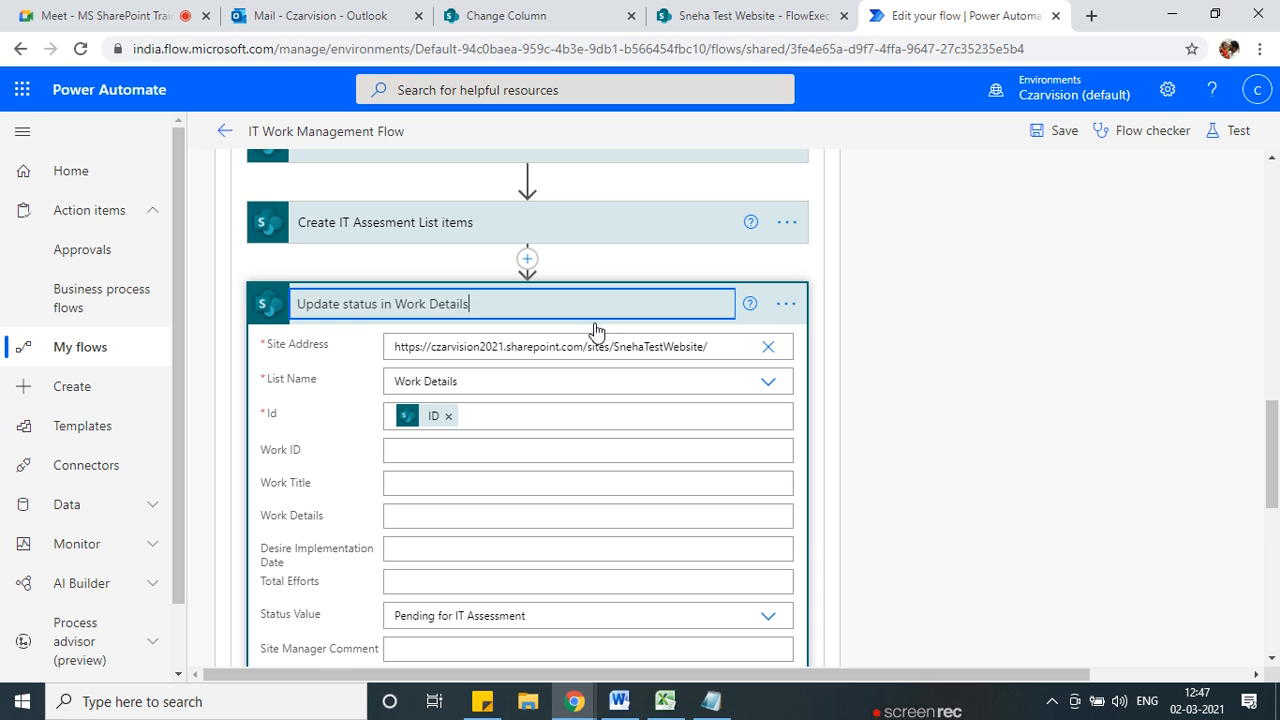
left_click(1092, 422)
left_click(1060, 133)
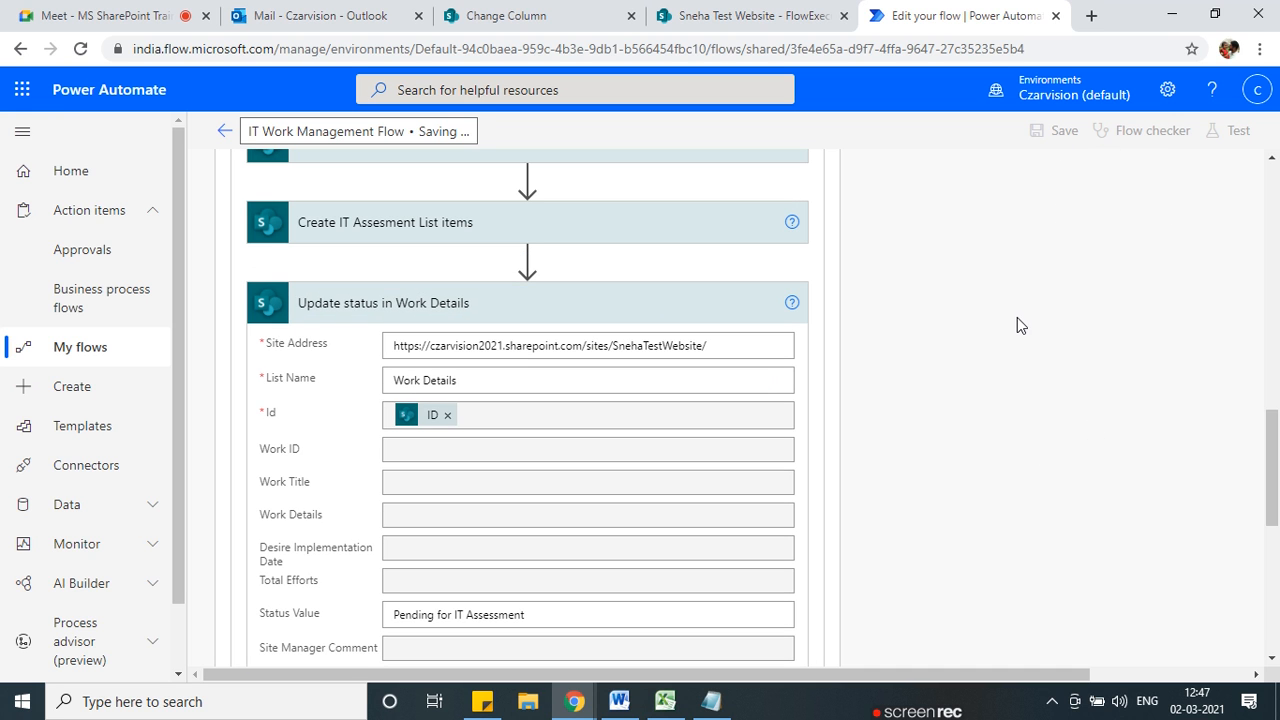
Review the approval condition's If yes branch and expand the 'Send Email Requester and Approve Comment Loop'.
scroll(1017, 325, "up", 5)
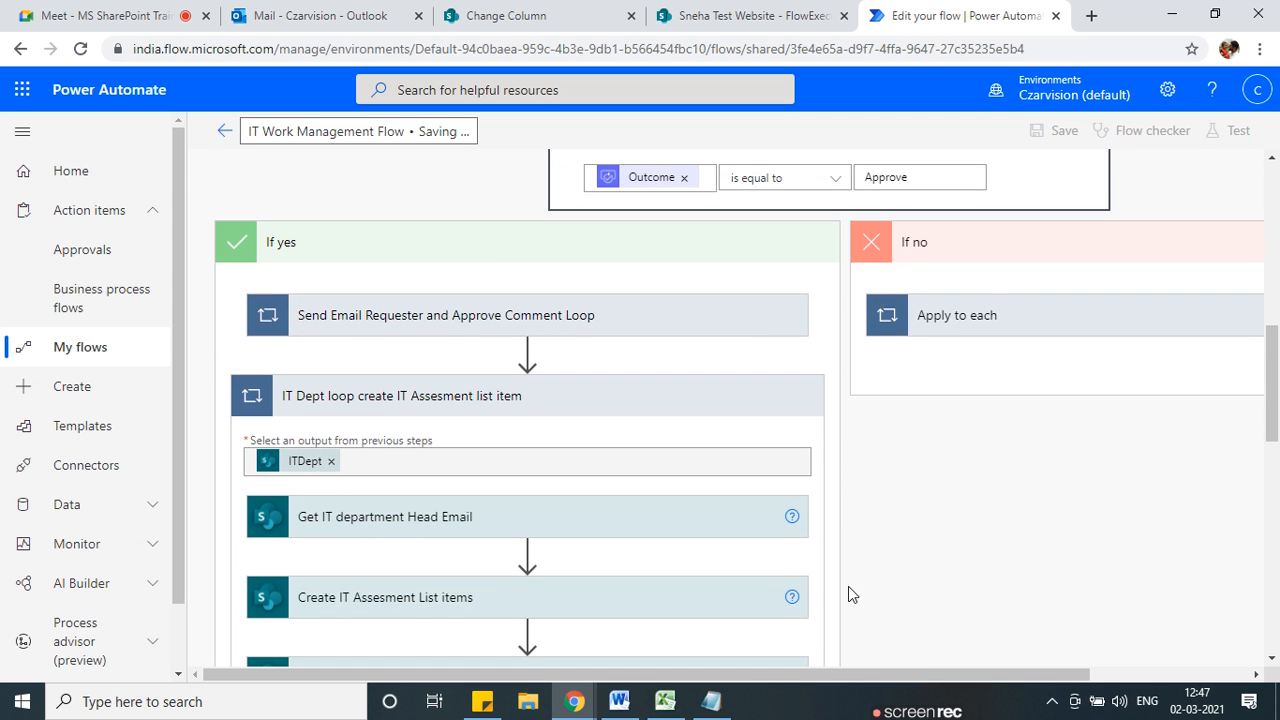
scroll(848, 592, "up", 3)
scroll(723, 526, "down", 1)
scroll(716, 535, "up", 2)
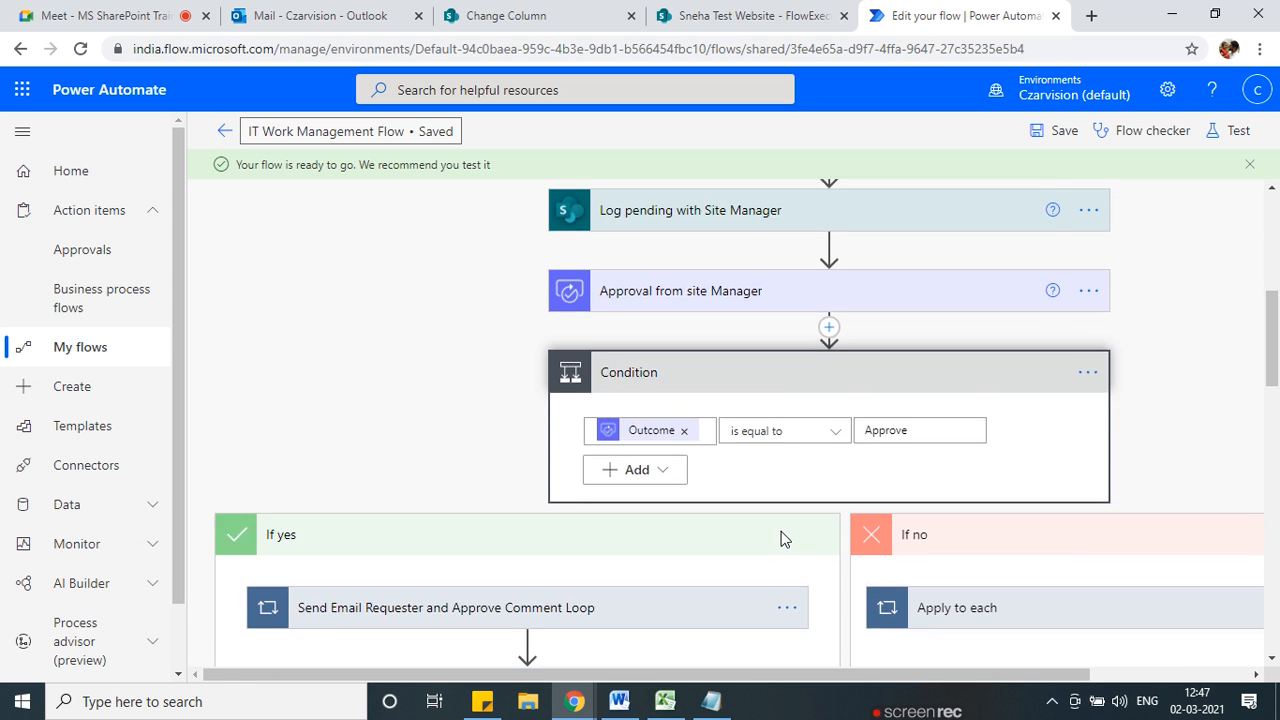
scroll(760, 530, "down", 1)
scroll(760, 530, "down", 3)
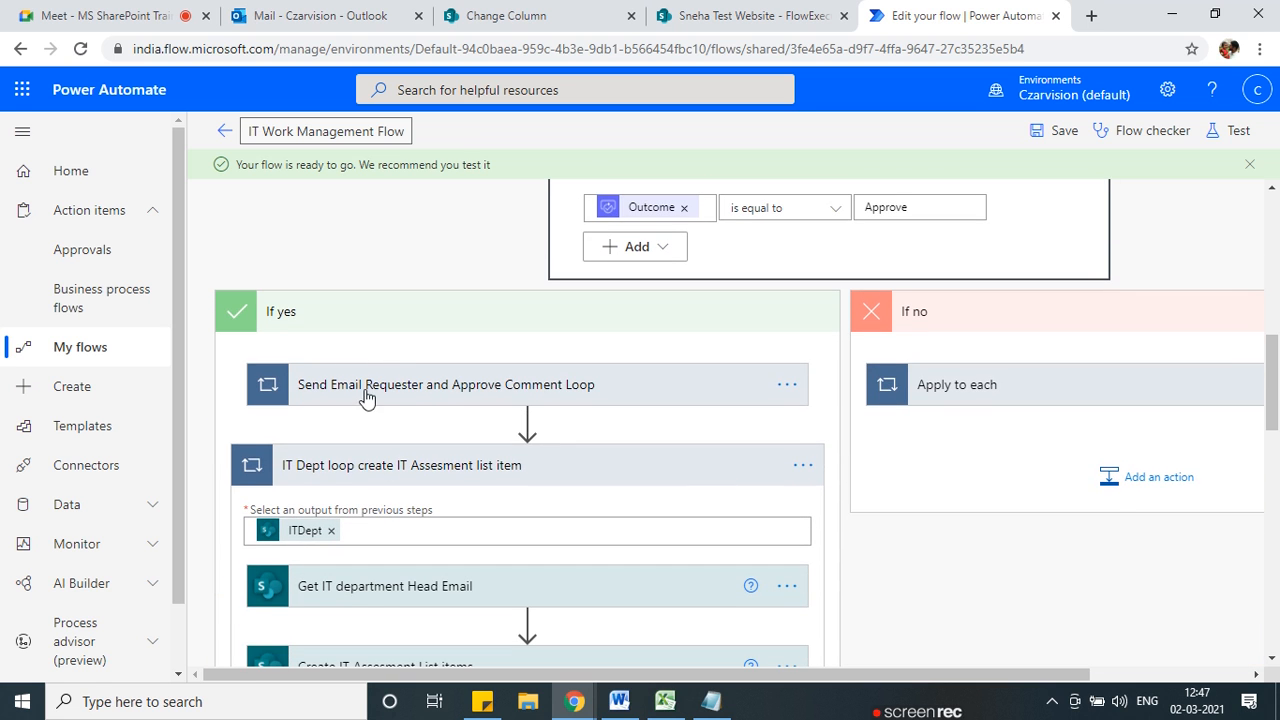
left_click(434, 400)
scroll(450, 455, "down", 1)
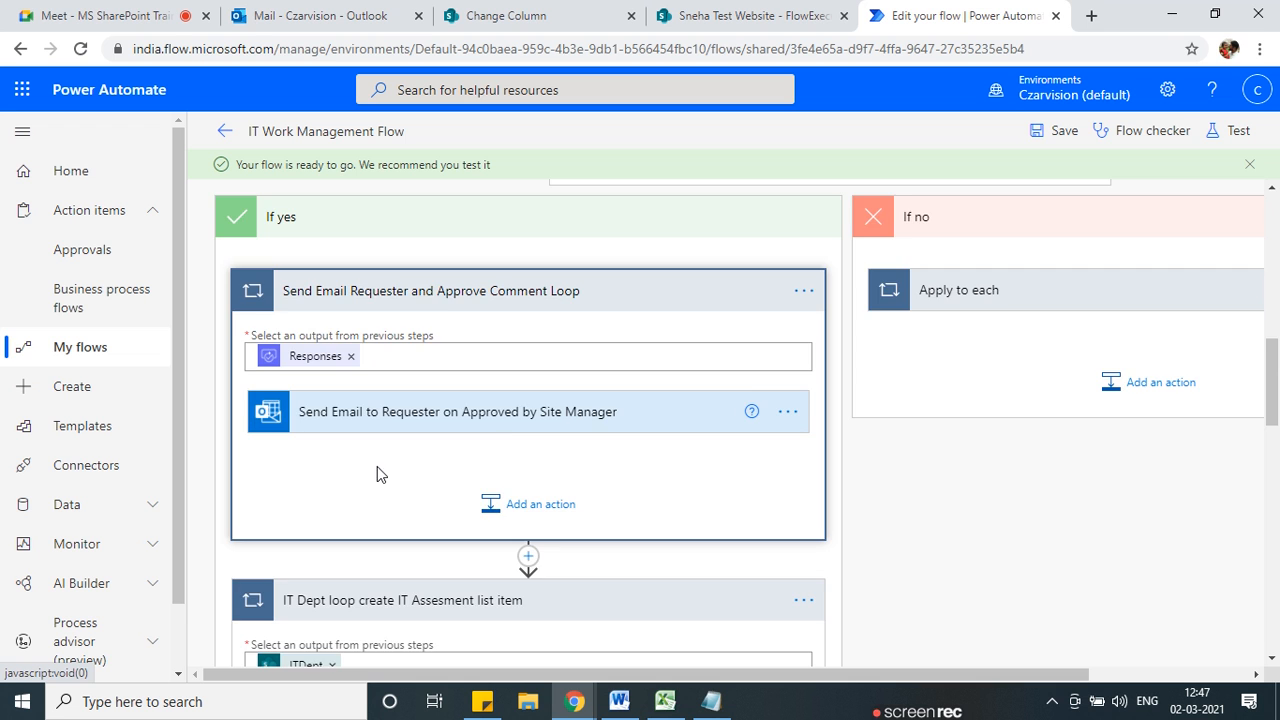
Expand the 'IT Dept Head email Loop' and examine the actions it contains.
scroll(380, 470, "down", 12)
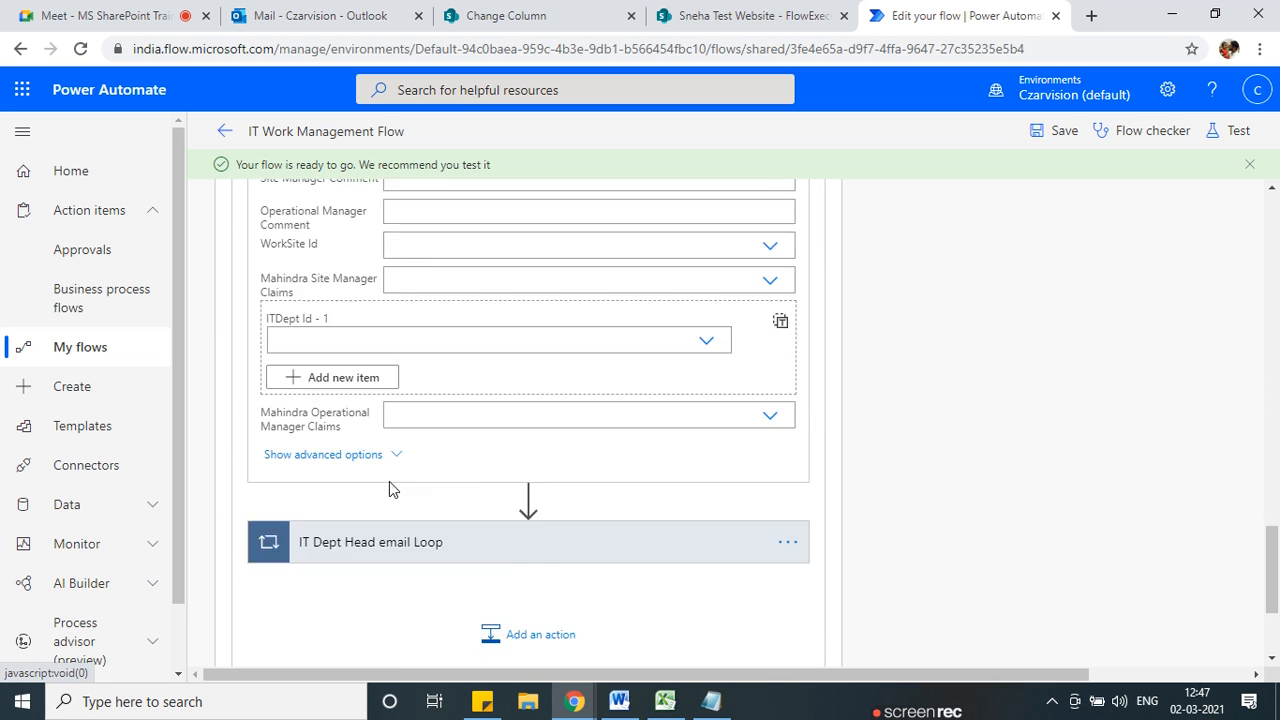
scroll(420, 440, "down", 2)
left_click(442, 340)
scroll(418, 418, "down", 1)
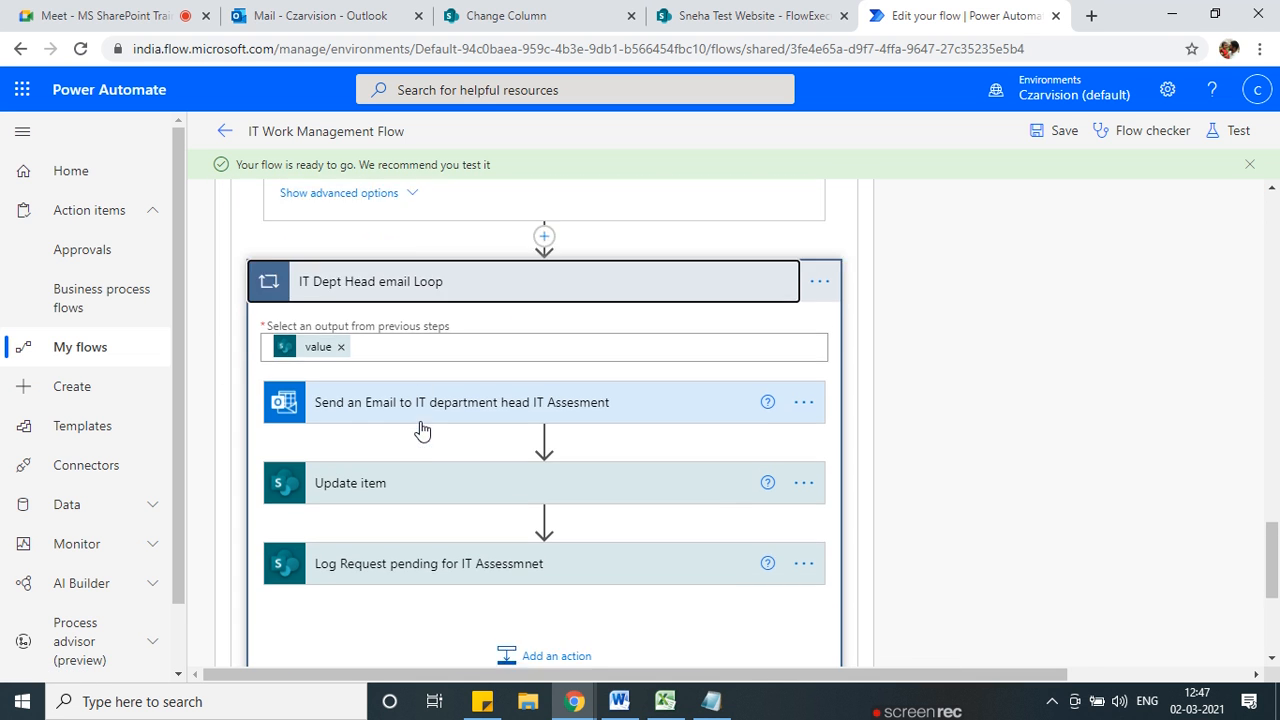
scroll(418, 428, "down", 2)
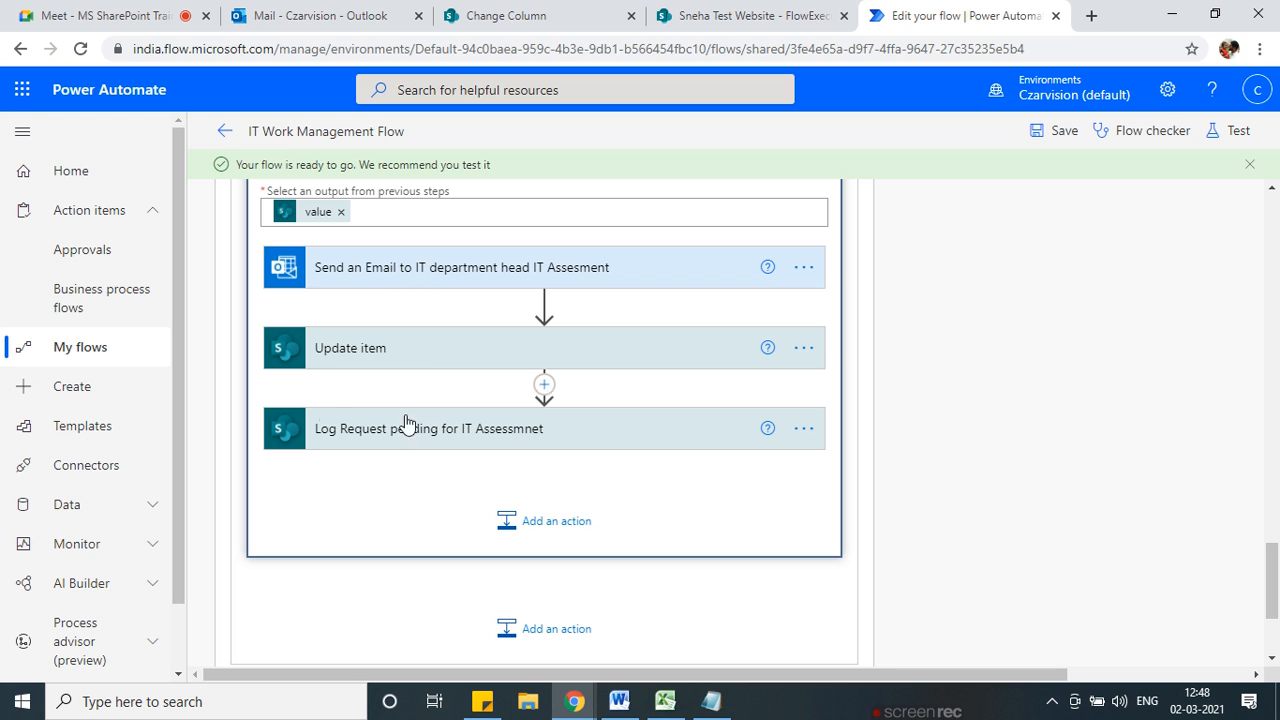
Examine the approval condition's branches and the contents of the 'Apply to each' loop under If no.
scroll(520, 449, "up", 1)
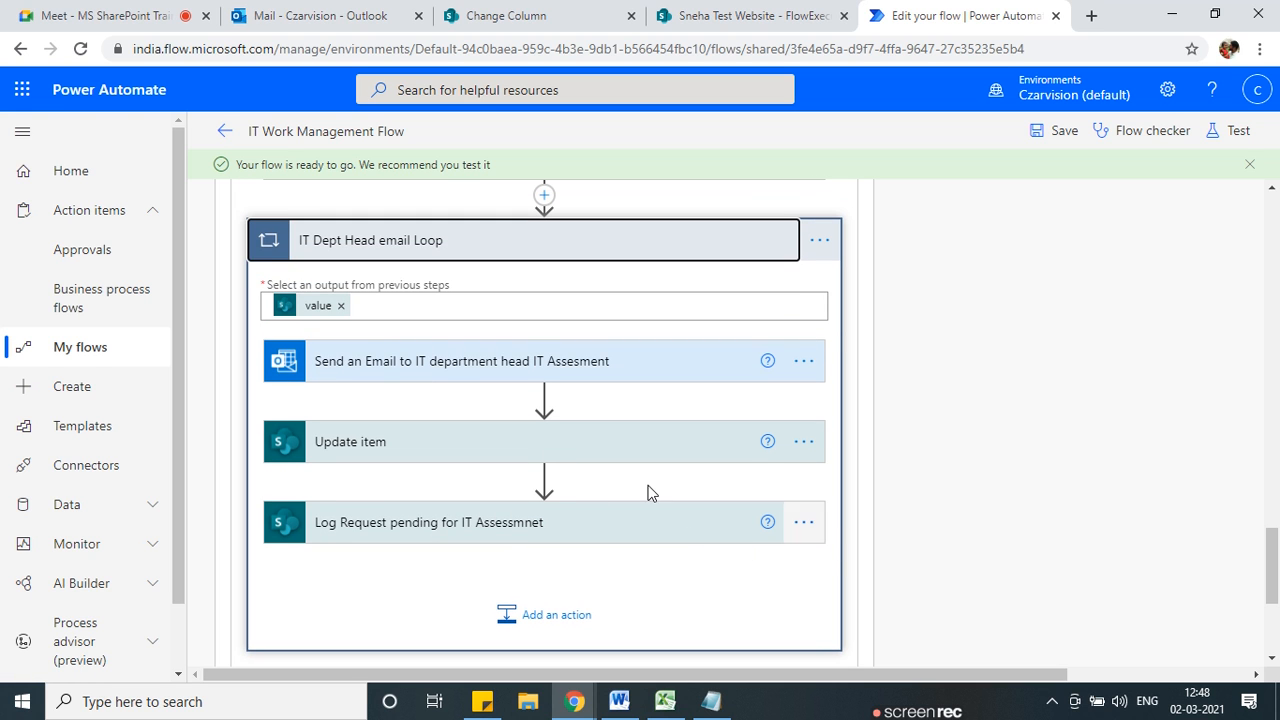
scroll(700, 510, "up", 5)
scroll(727, 525, "up", 10)
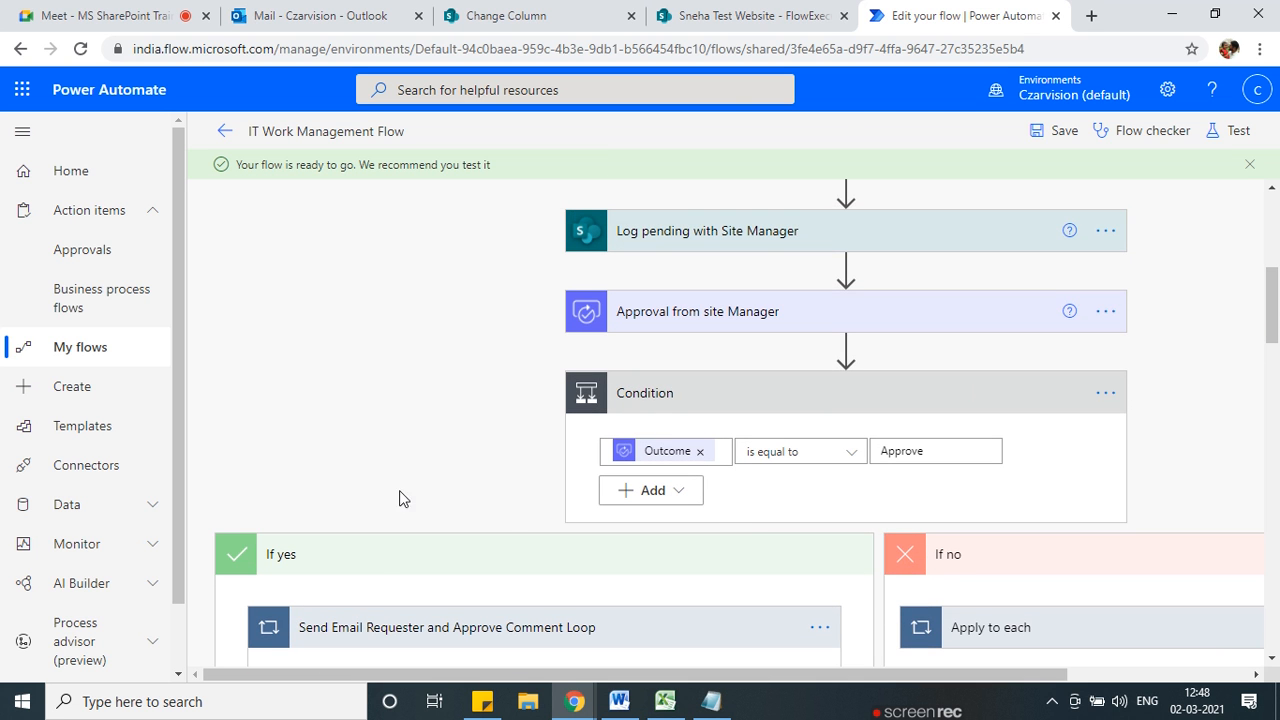
scroll(500, 500, "down", 1)
scroll(1111, 434, "down", 4)
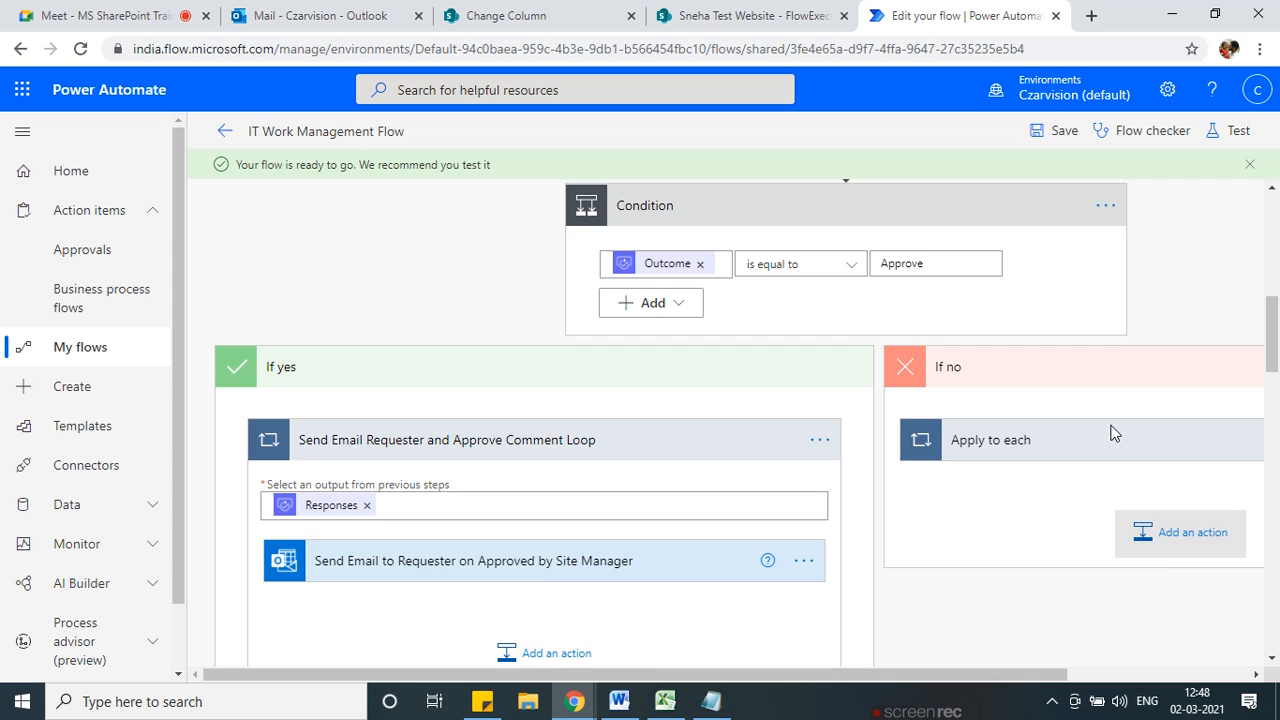
scroll(948, 393, "down", 1)
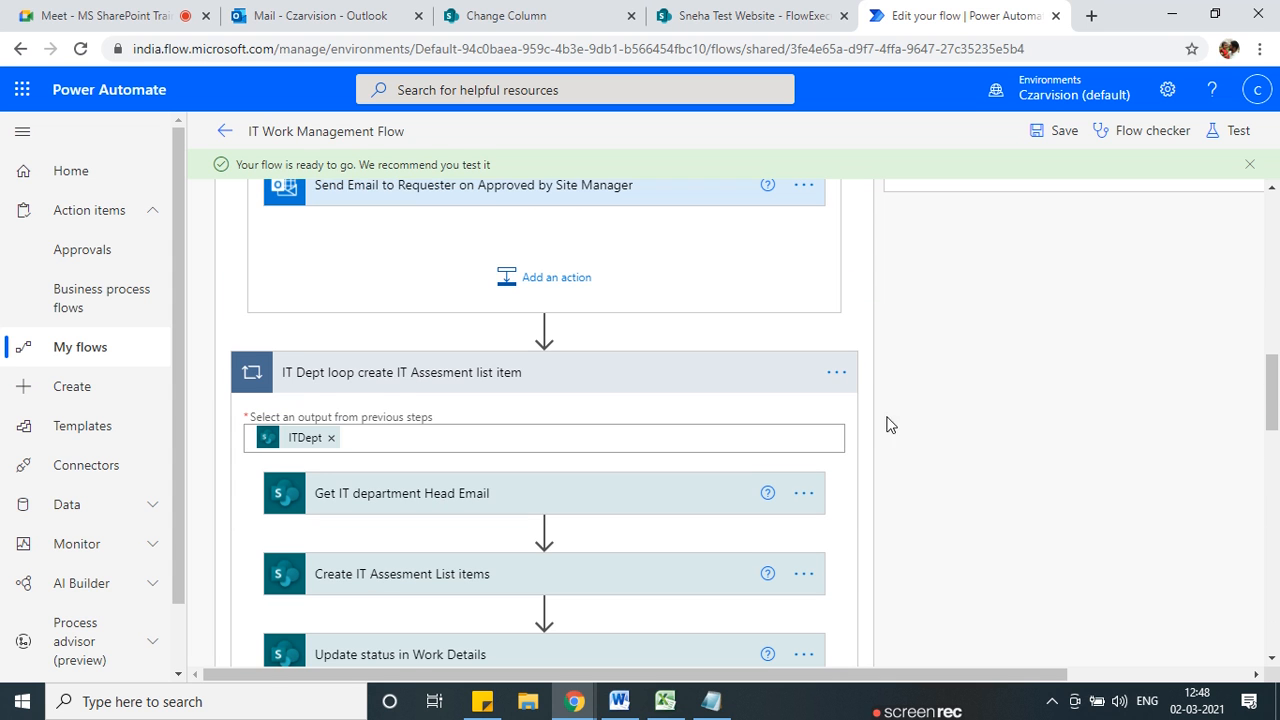
left_click_drag(931, 676, 1278, 682)
scroll(1031, 580, "up", 4)
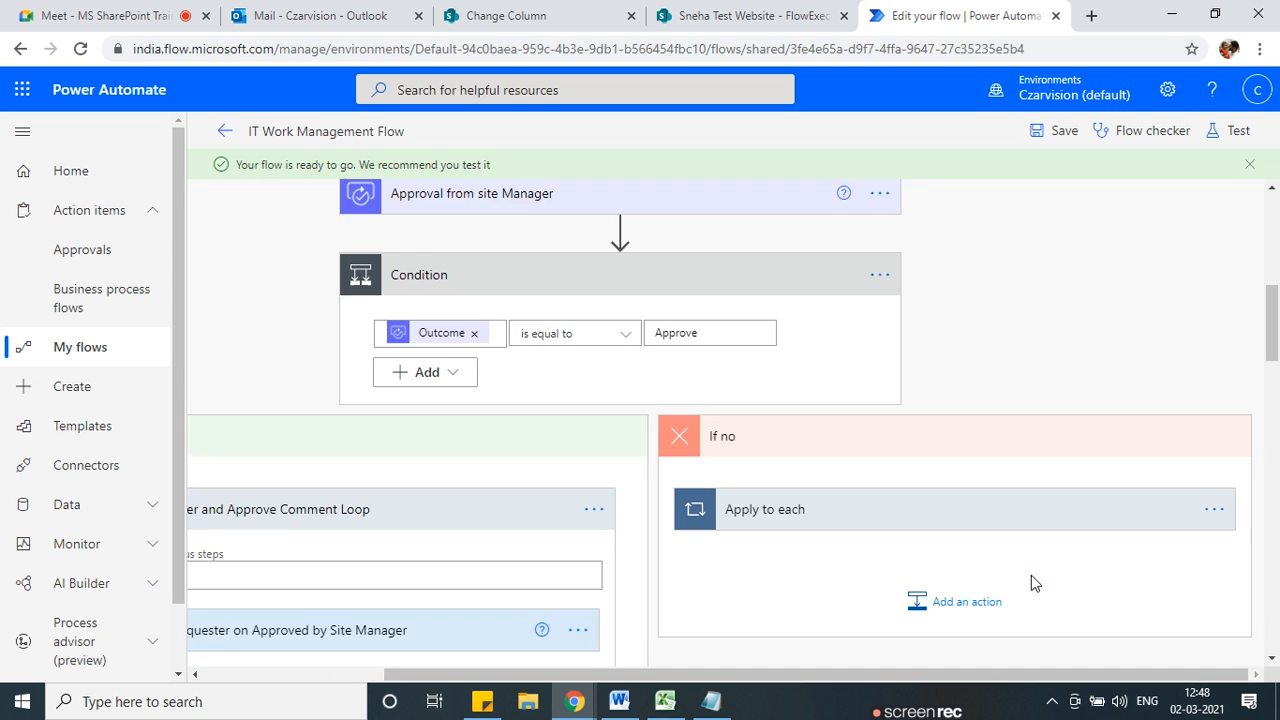
scroll(850, 490, "down", 1)
left_click(834, 455)
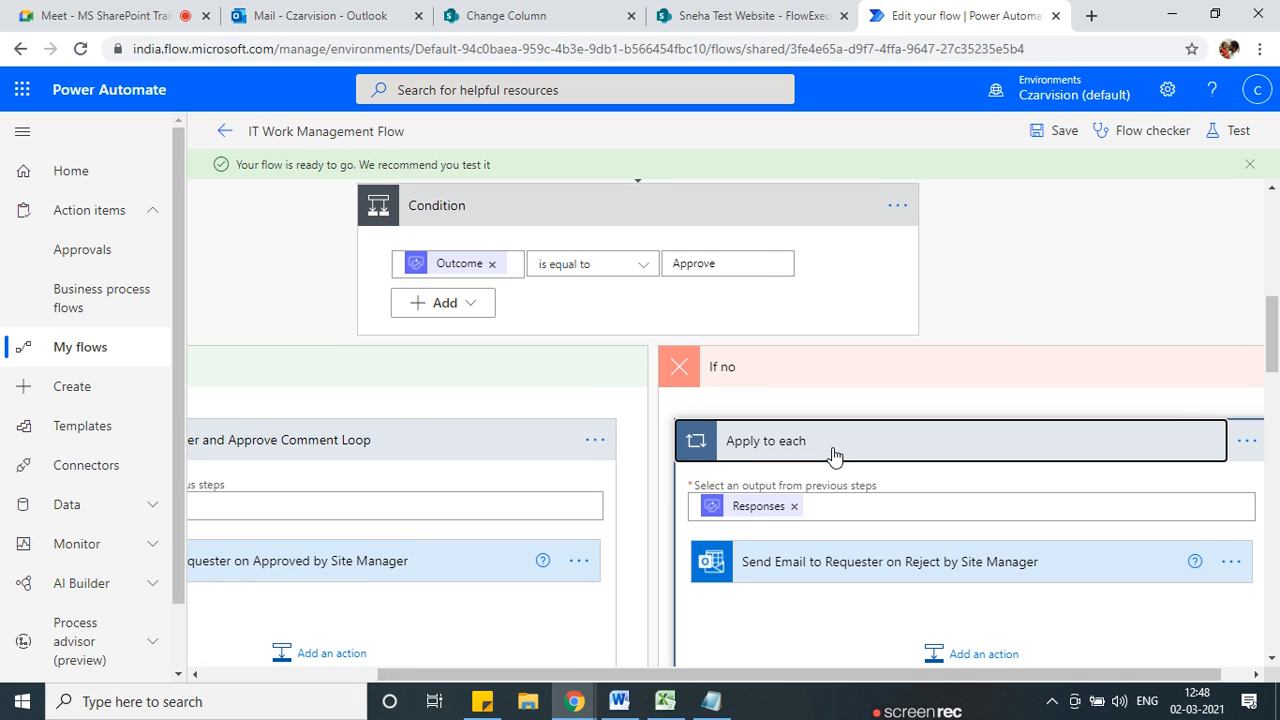
left_click(838, 460)
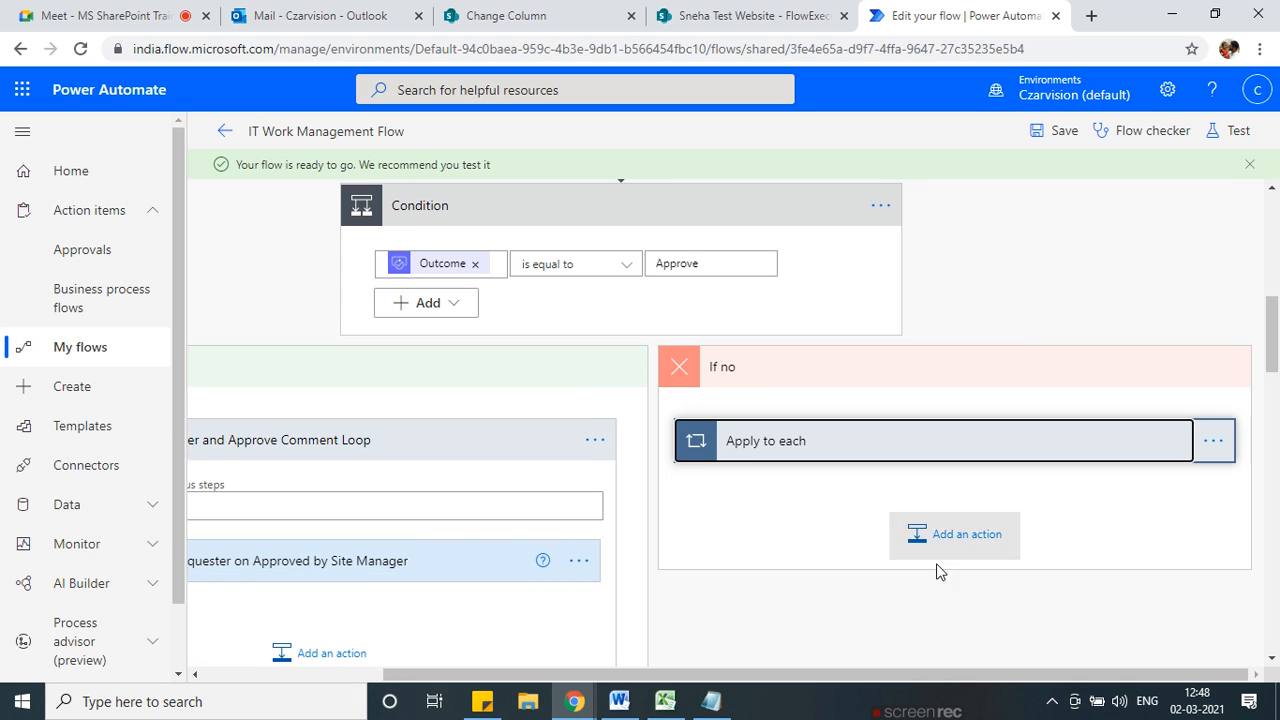
Add the copied 'Initial Flow Trigger Log' action from the clipboard after 'Apply to each' in the If no branch.
left_click(991, 543)
scroll(465, 378, "up", 1)
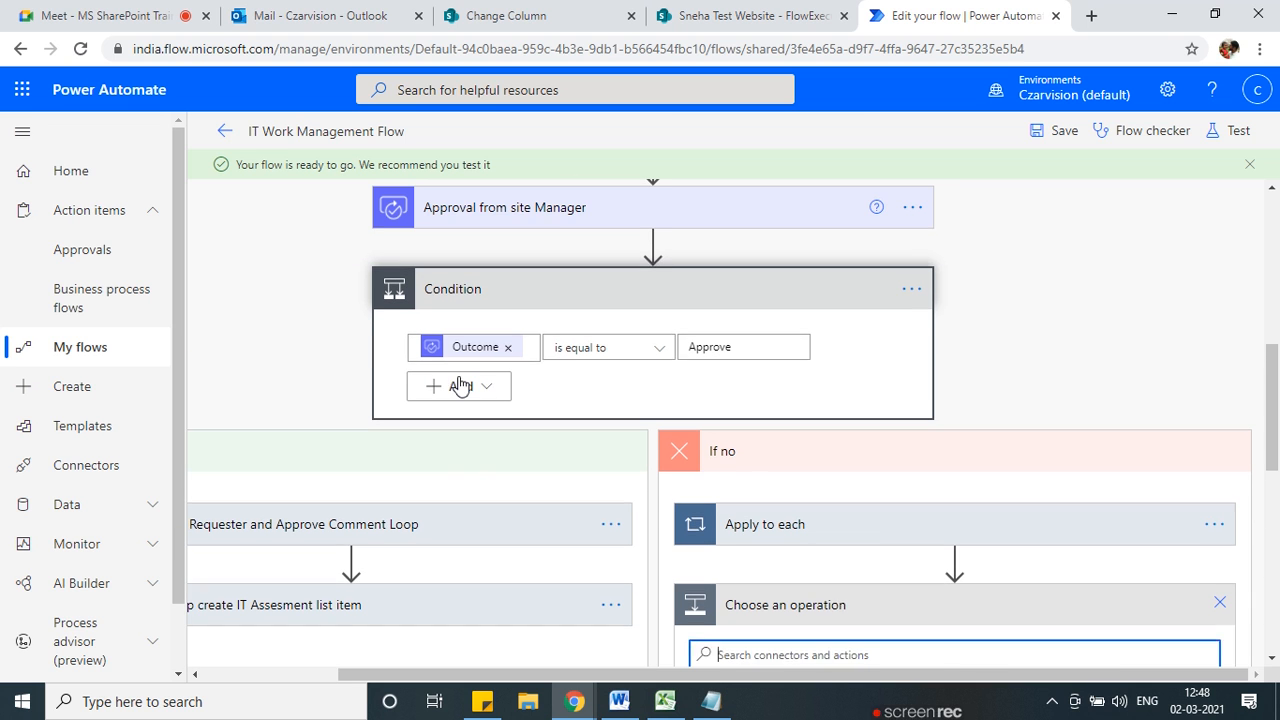
scroll(809, 495, "down", 3)
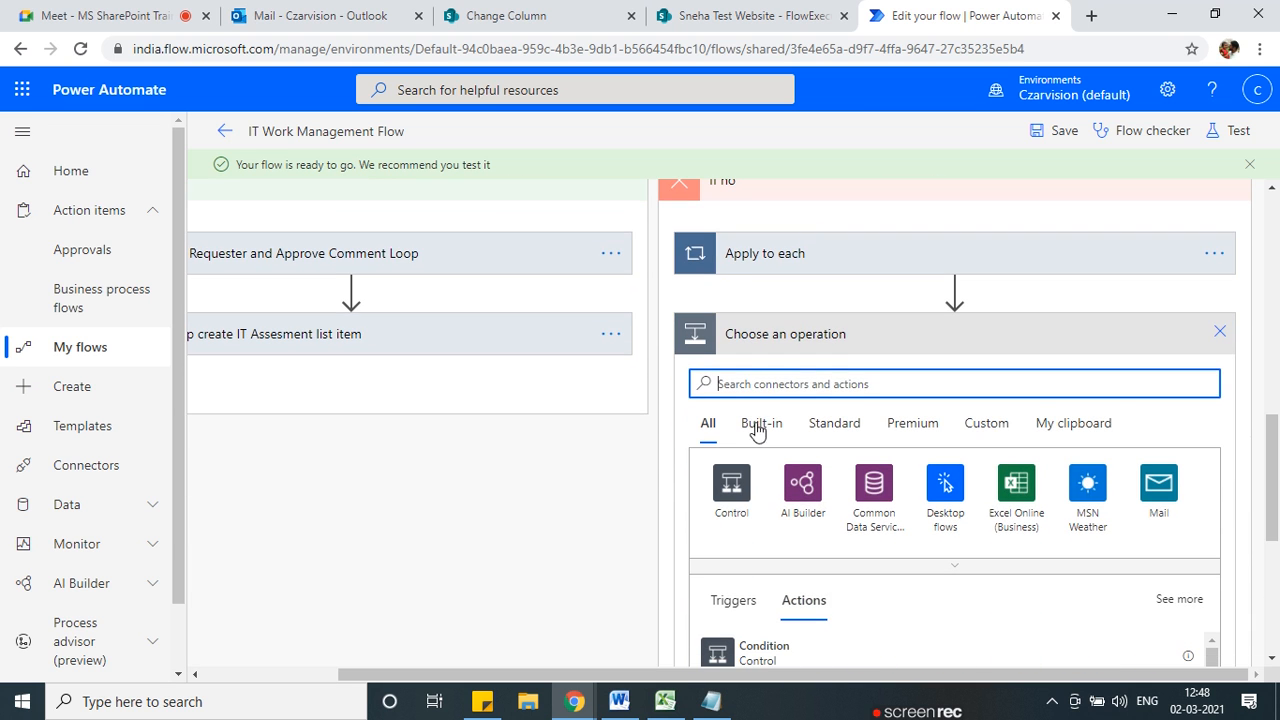
left_click(1071, 425)
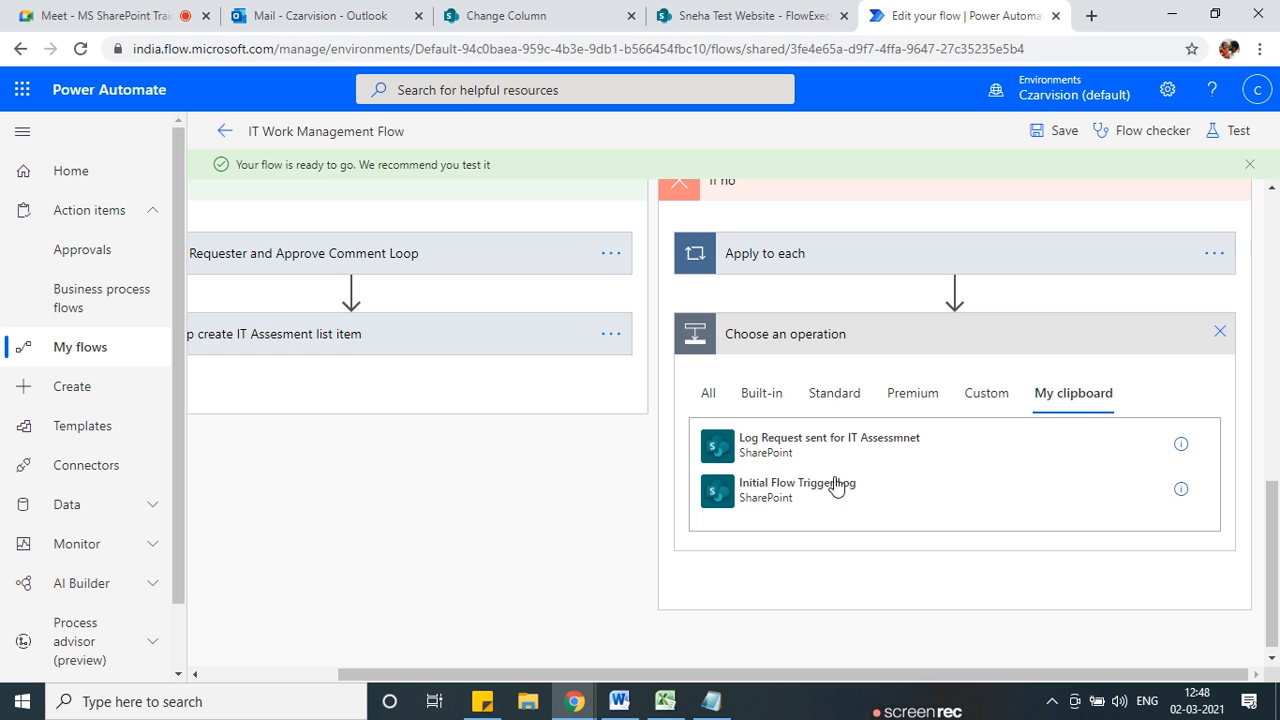
left_click(763, 500)
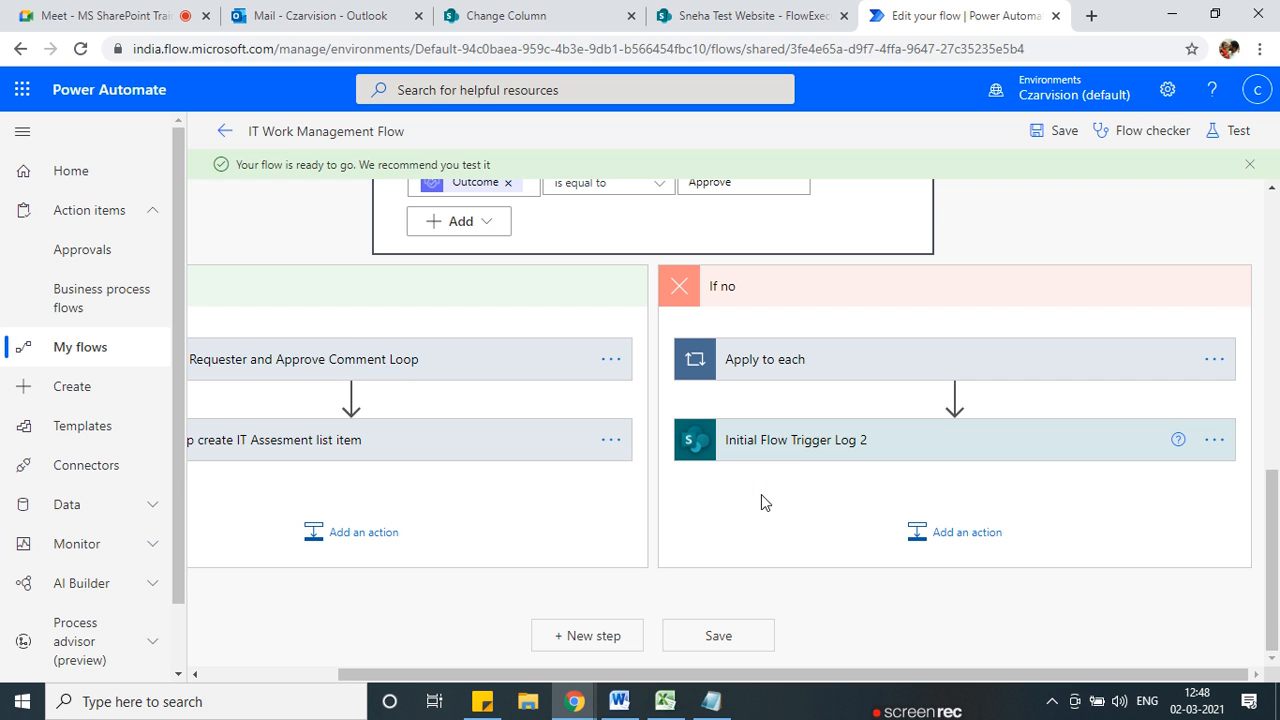
Rename the pasted log action in the If no branch as 'Log Request Rejeted by Site Manager'.
left_click(1210, 443)
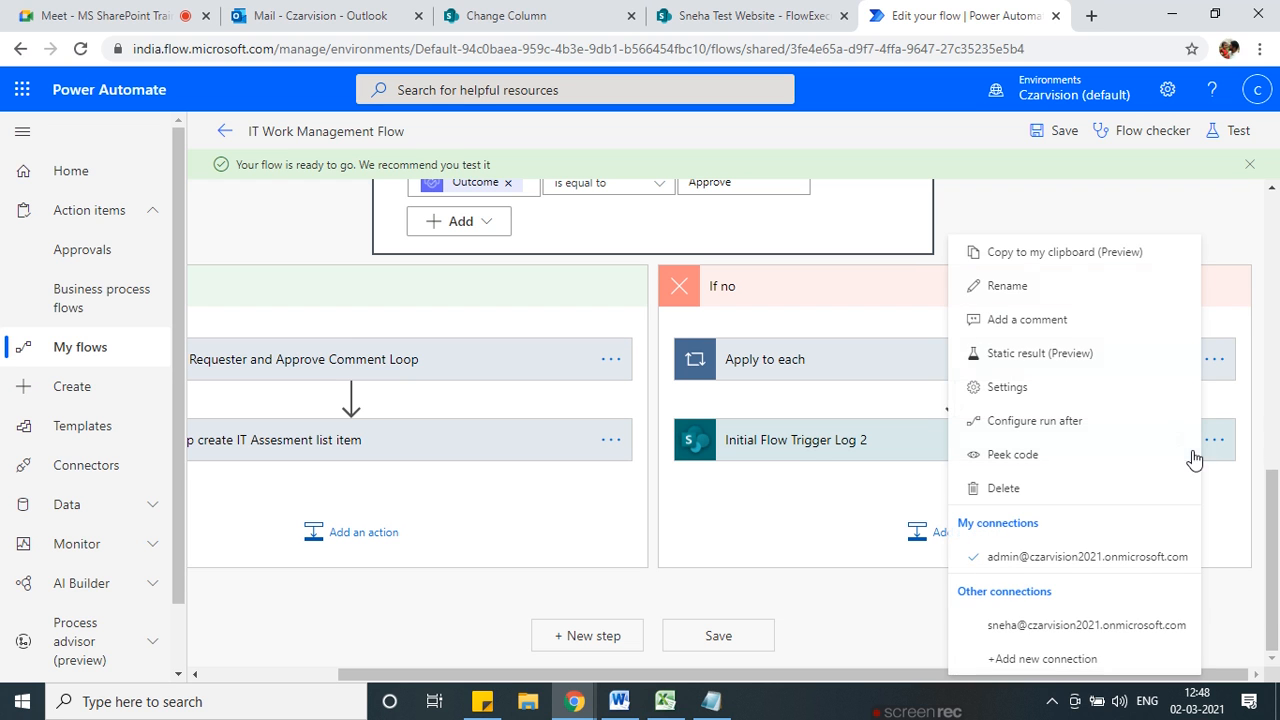
left_click(1010, 289)
key("ctrl+x")
key("ctrl+v")
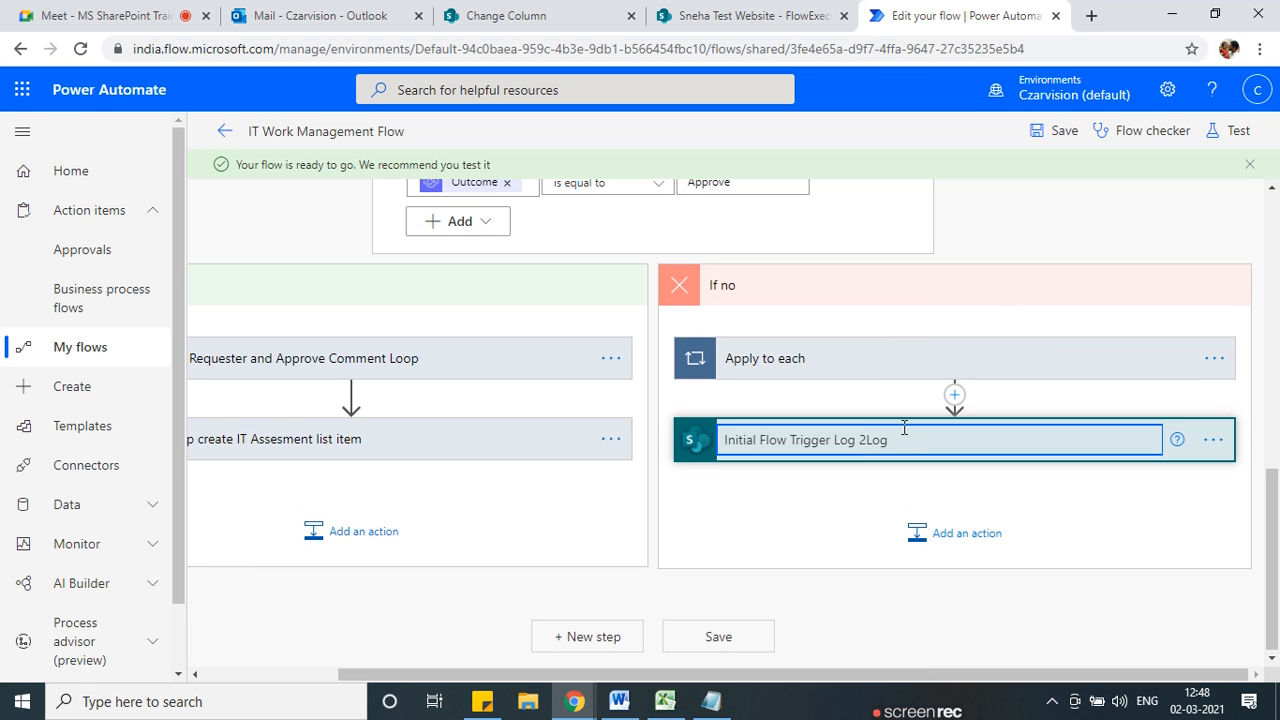
type("Log Reques")
key("BackSpace")
key("BackSpace")
key("BackSpace")
key("BackSpace")
key("BackSpace")
key("BackSpace")
key("BackSpace")
key("BackSpace")
key("BackSpace")
key("BackSpace")
key("BackSpace")
key("BackSpace")
key("BackSpace")
key("BackSpace")
key("BackSpace")
key("BackSpace")
key("BackSpace")
key("BackSpace")
key("BackSpace")
key("BackSpace")
key("BackSpace")
key("BackSpace")
key("BackSpace")
key("BackSpace")
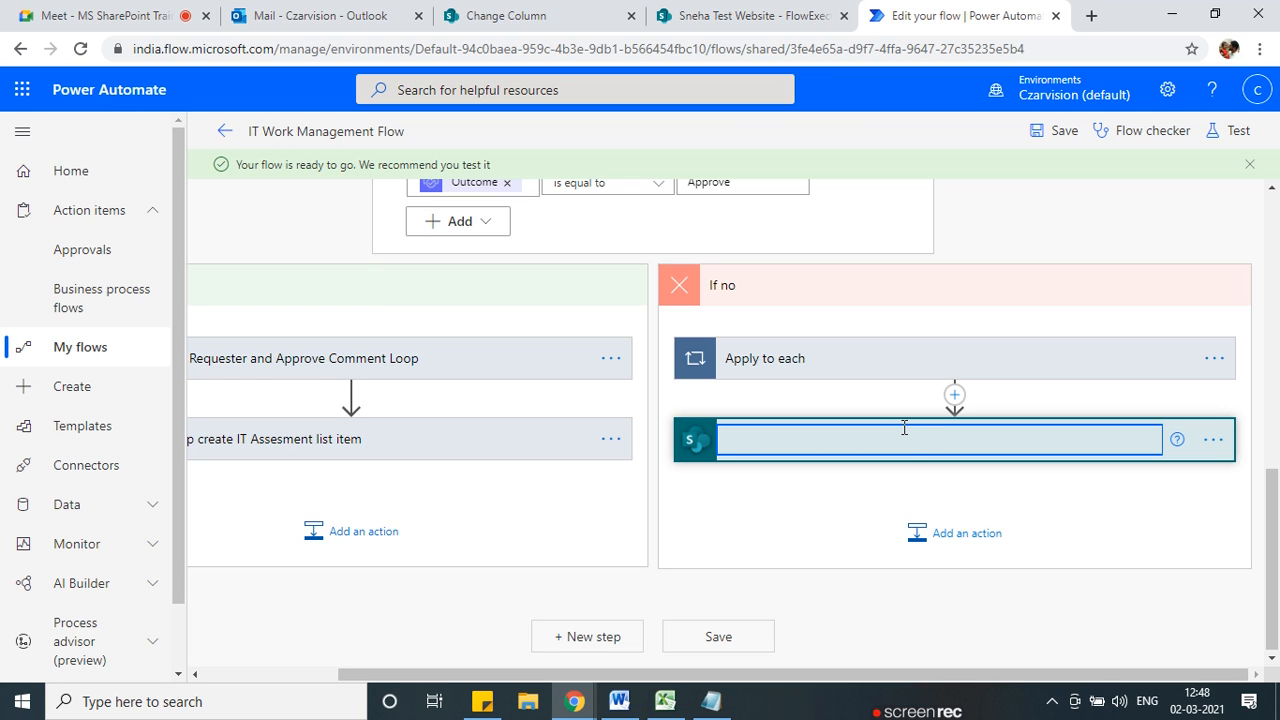
type("Log Reque")
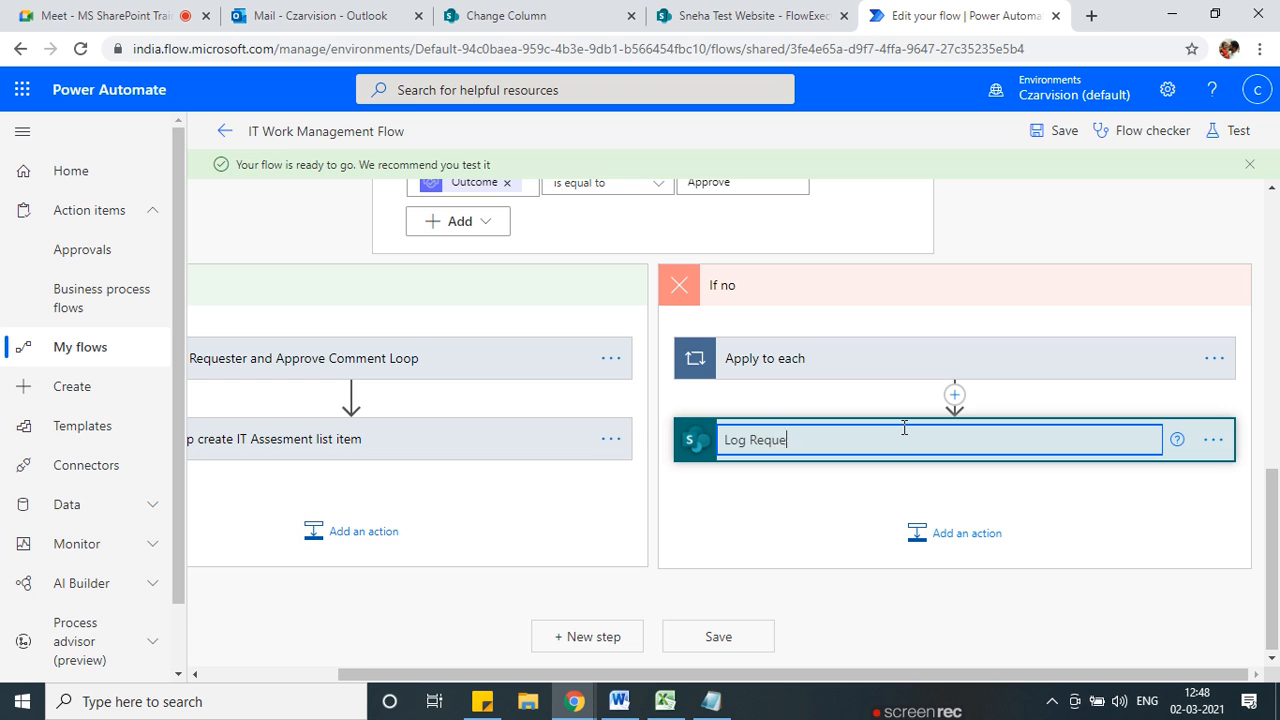
type("st Rejeted by Site Manger")
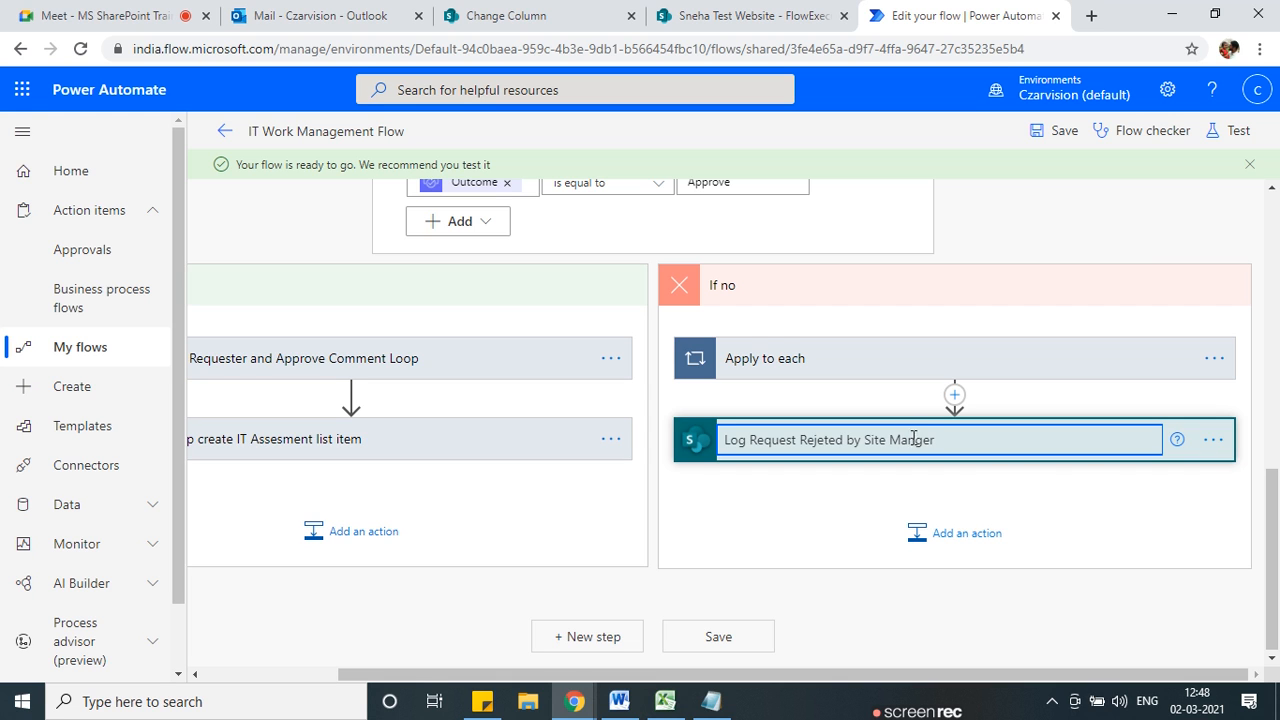
type("a")
left_click(976, 453)
Expand the rejection log action and set its Flow Action to 'Request rejected by Site Manager'.
left_click(1212, 440)
left_click(830, 459)
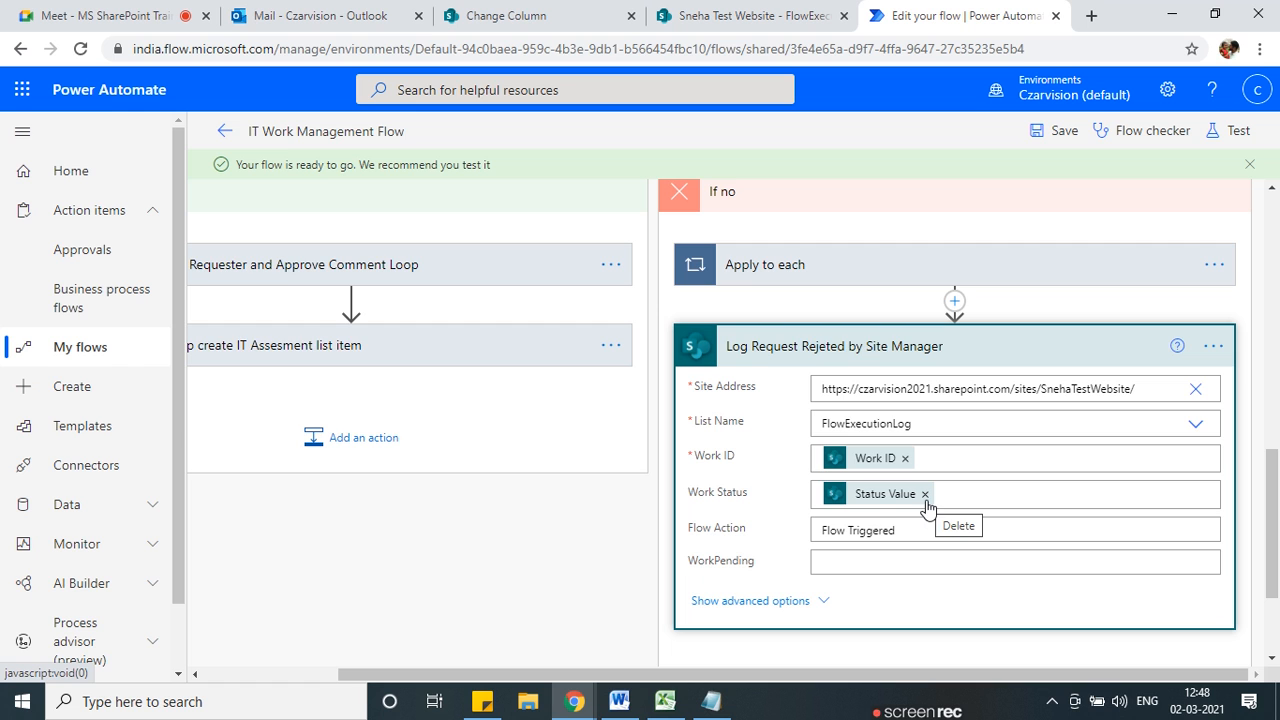
scroll(927, 508, "up", 2)
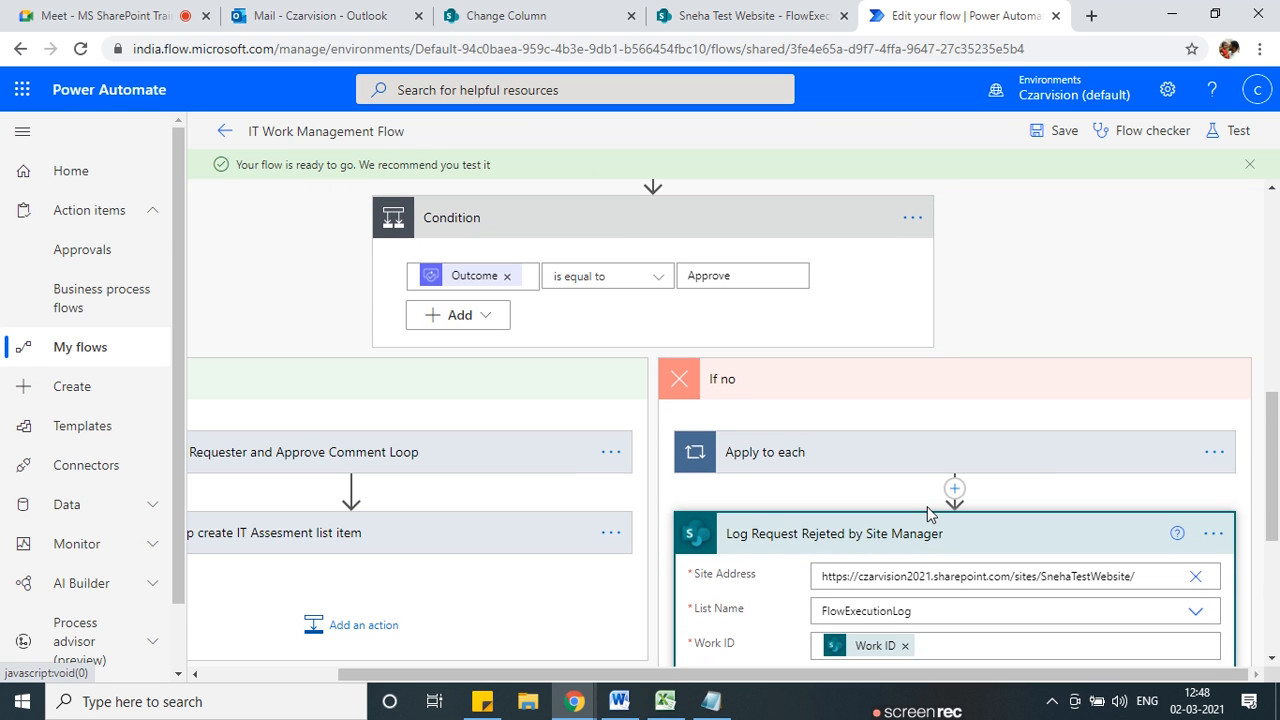
scroll(927, 514, "down", 1)
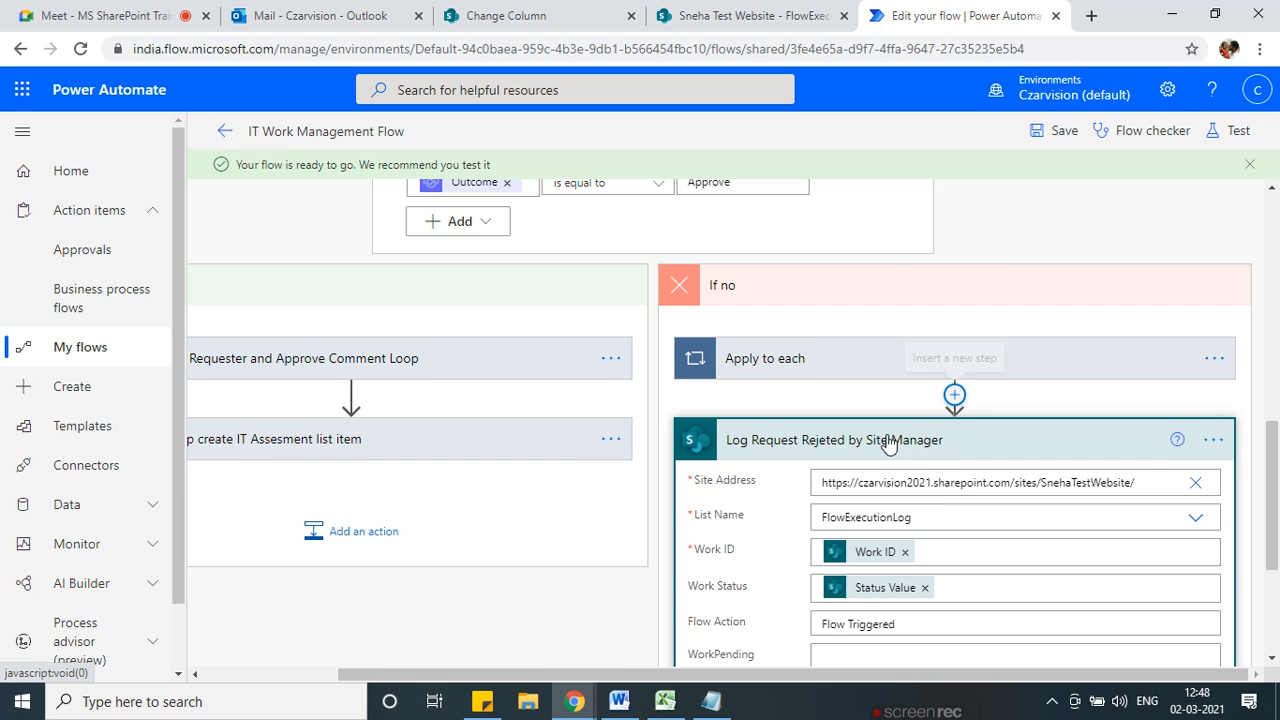
scroll(877, 449, "down", 2)
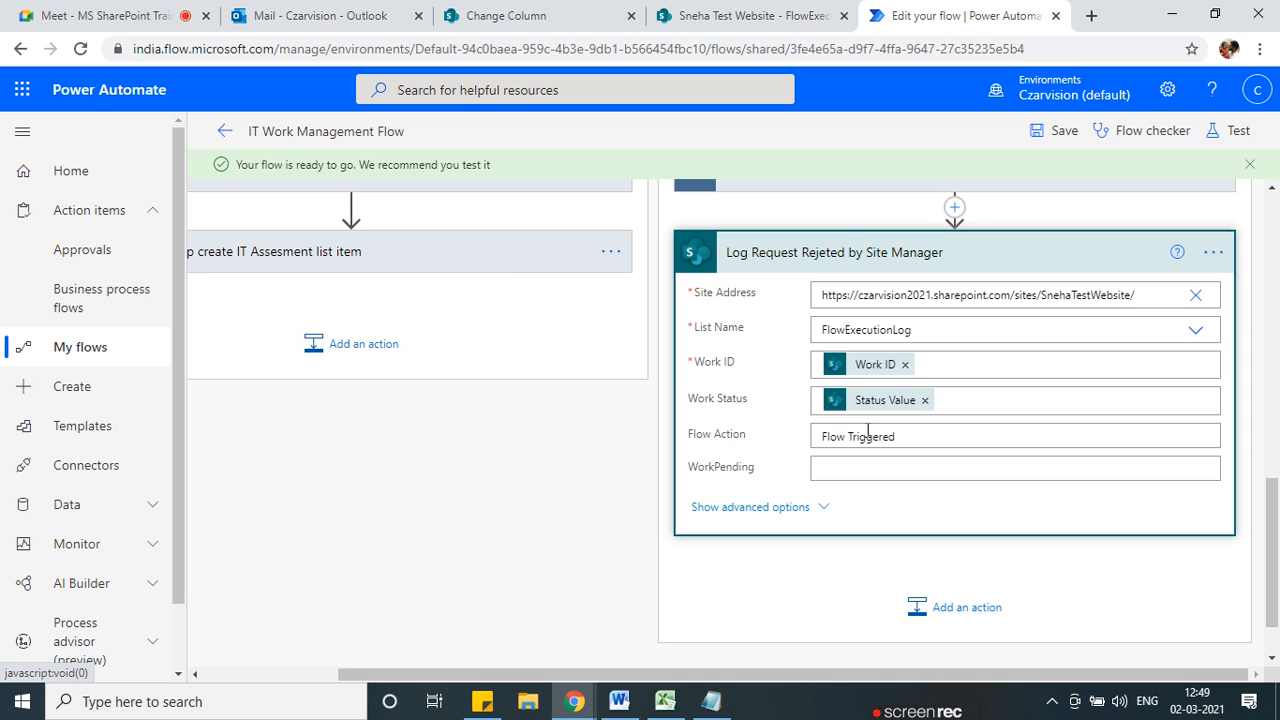
left_click_drag(861, 446, 772, 444)
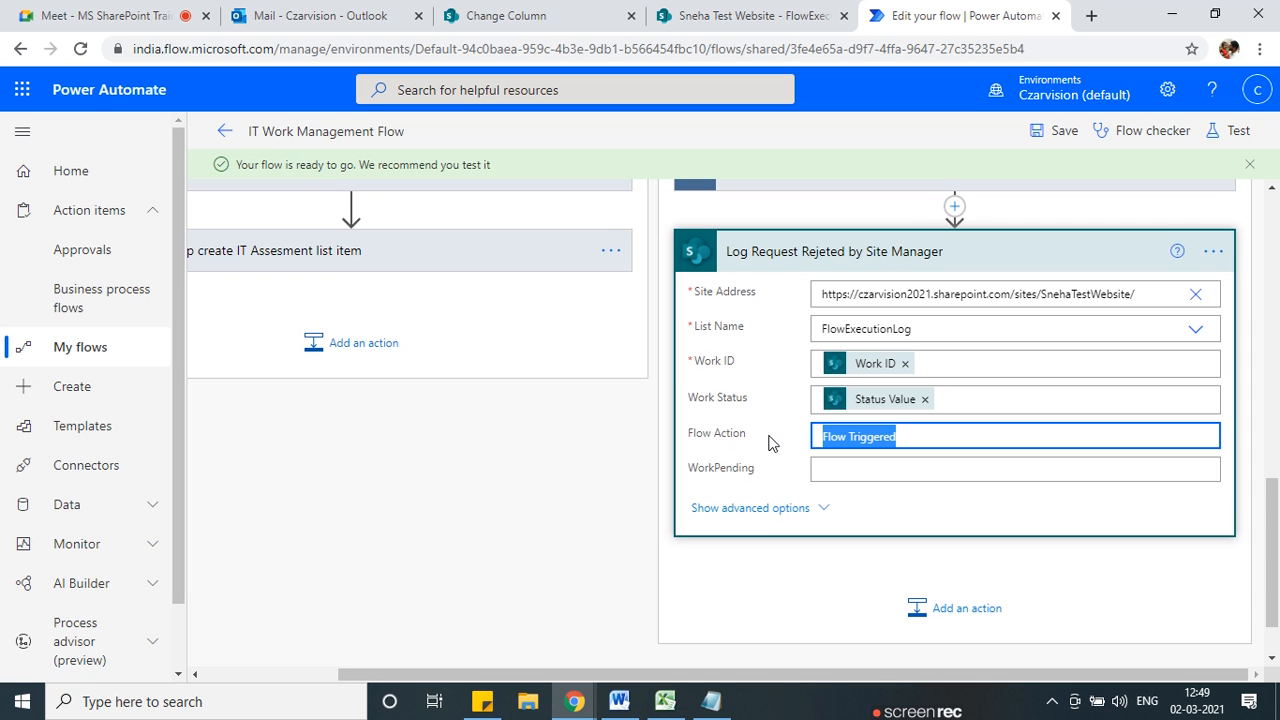
key("BackSpace")
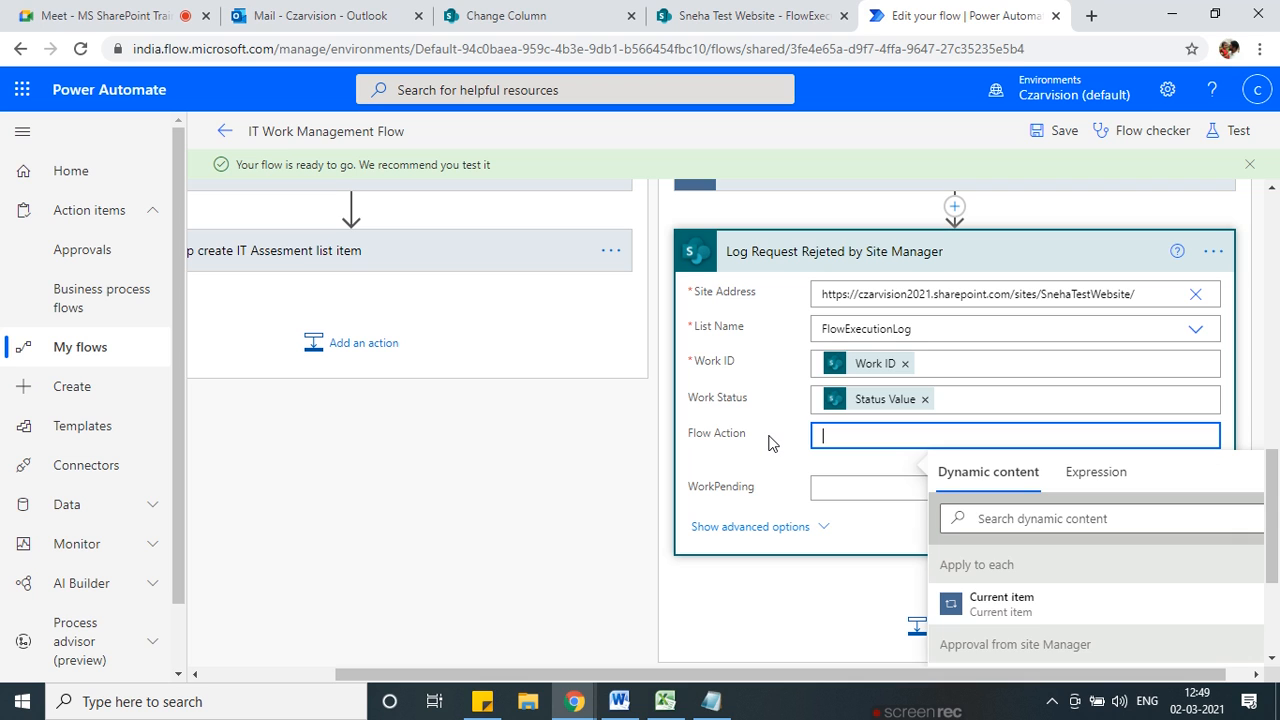
type("Request rejected by Site")
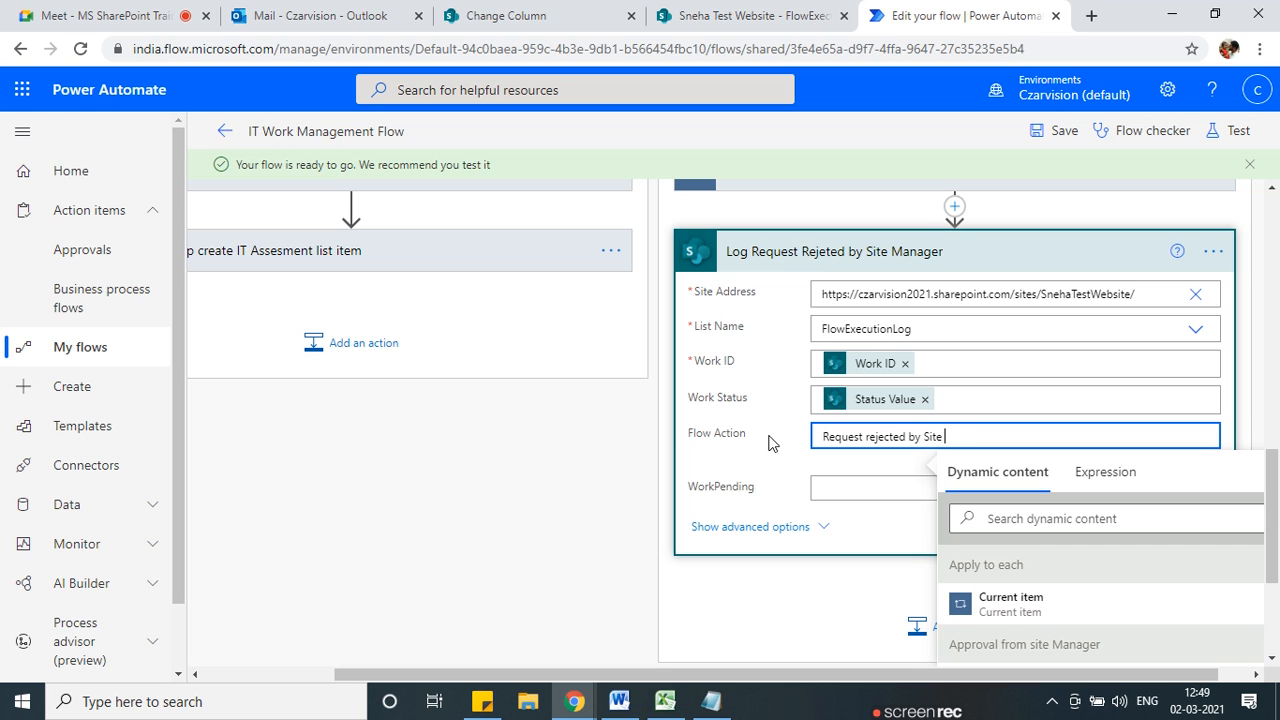
type(" Manager")
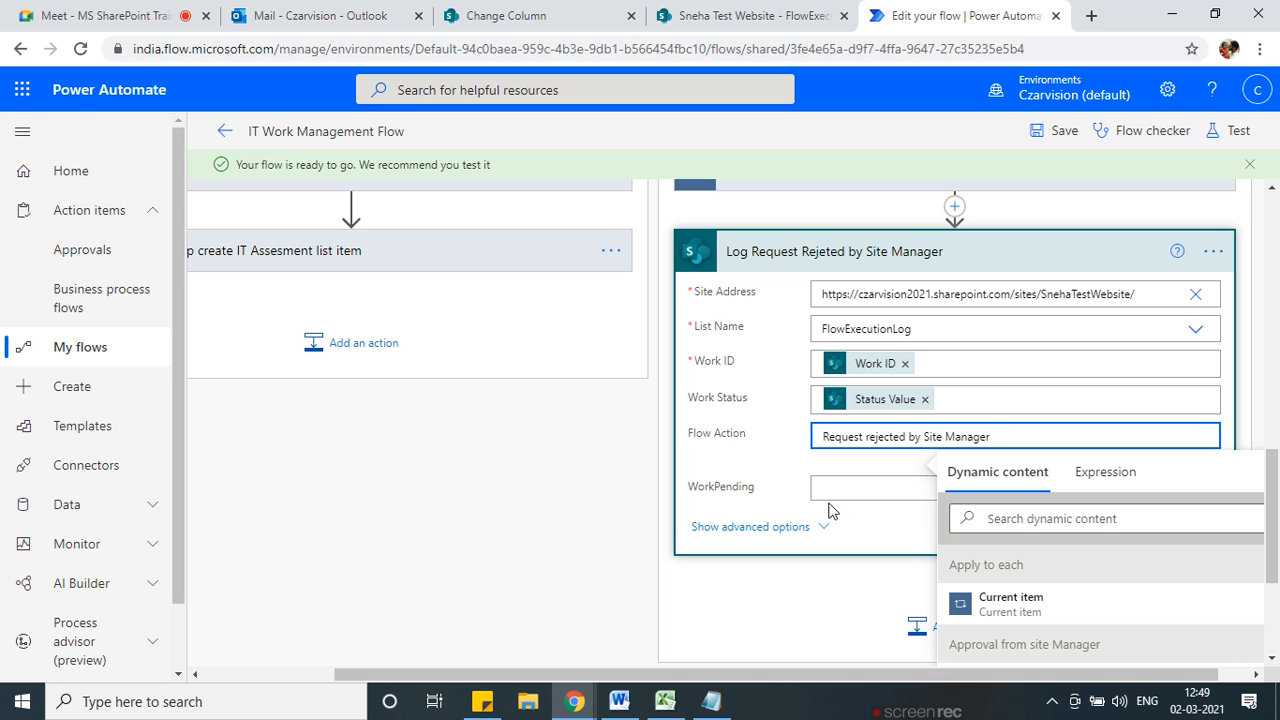
Check the rejection log's WorkPending field and expand the 'Approval from site Manager' action to view its details.
left_click(836, 485)
scroll(836, 485, "up", 10)
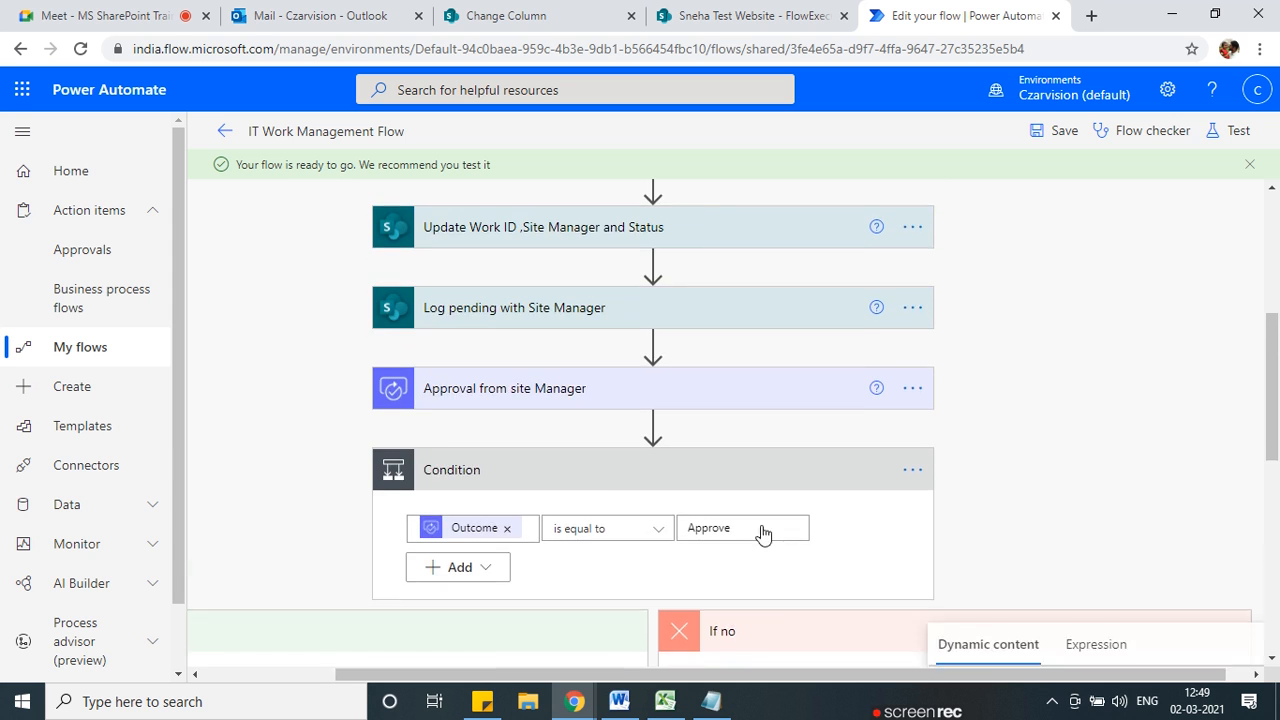
left_click(1050, 341)
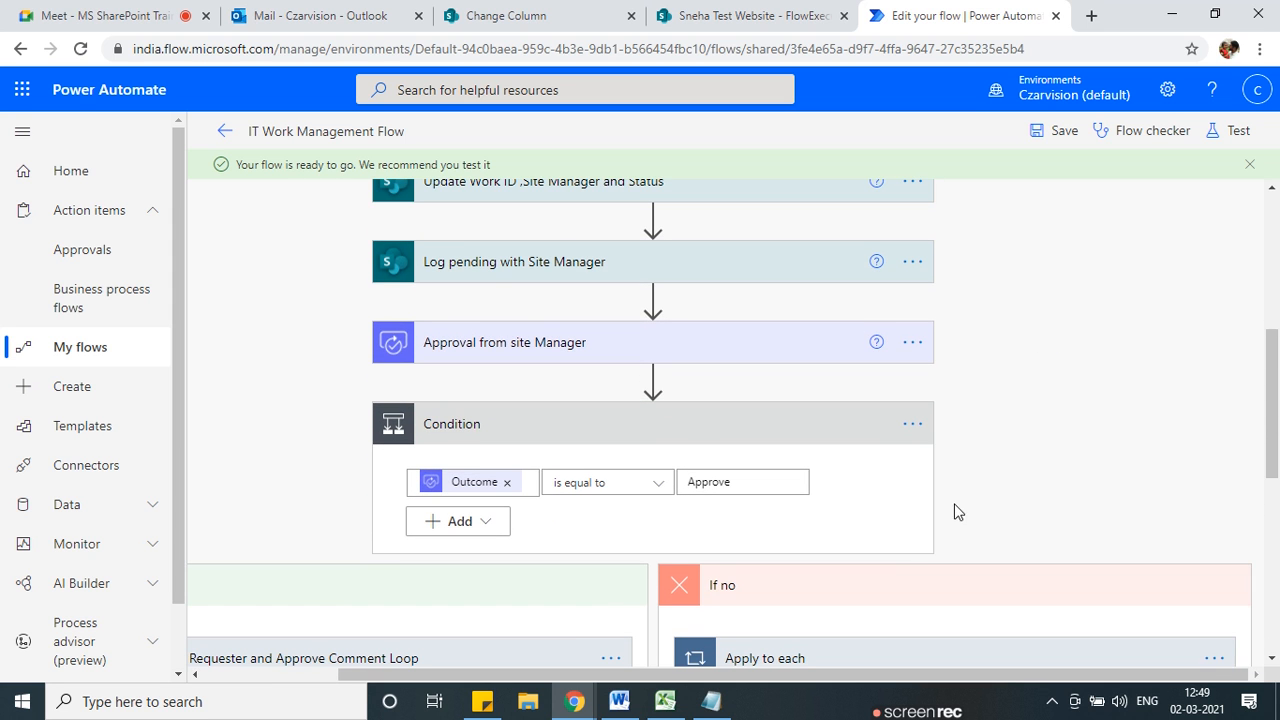
scroll(957, 514, "down", 10)
left_click(875, 391)
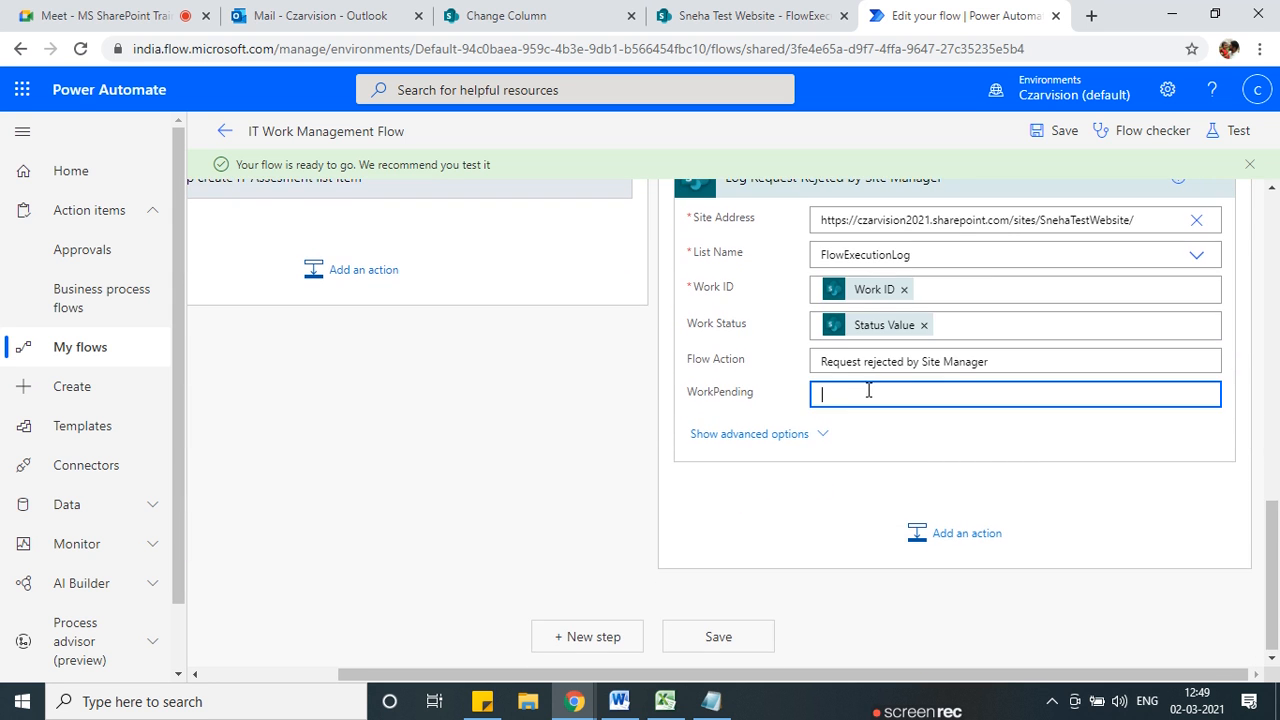
scroll(878, 400, "up", 3)
scroll(780, 458, "up", 2)
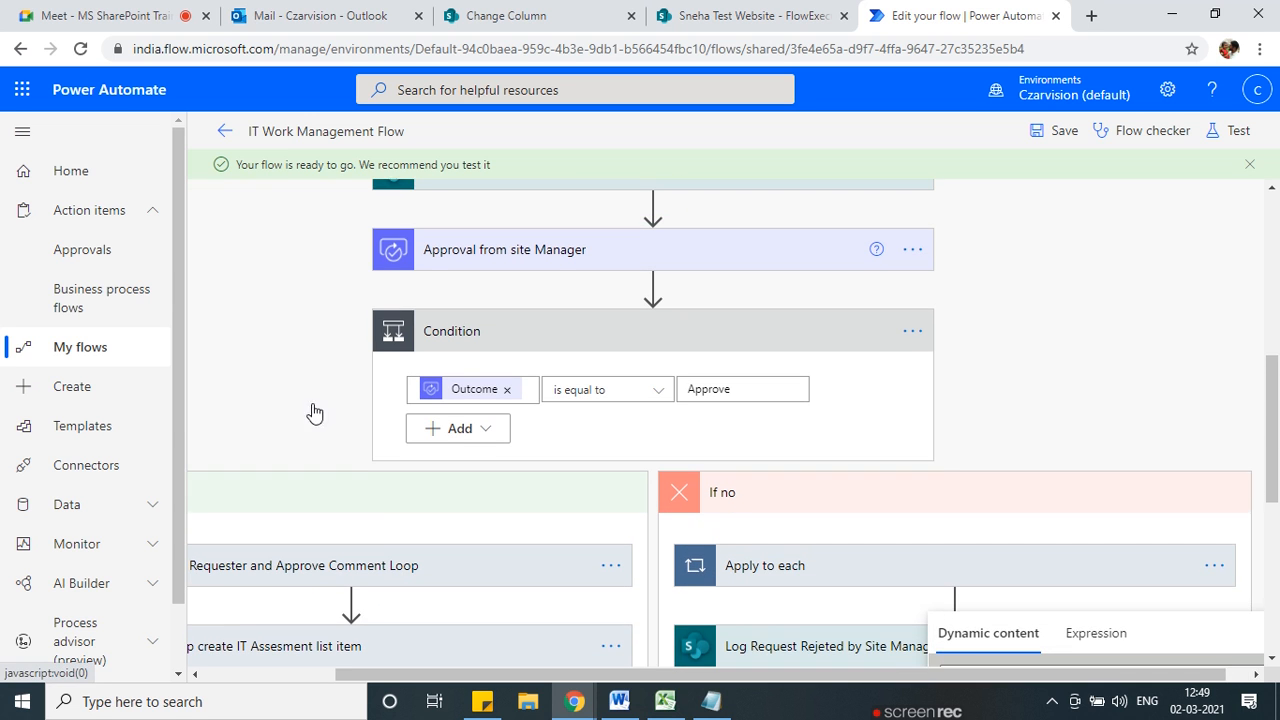
left_click(512, 250)
scroll(540, 420, "up", 1)
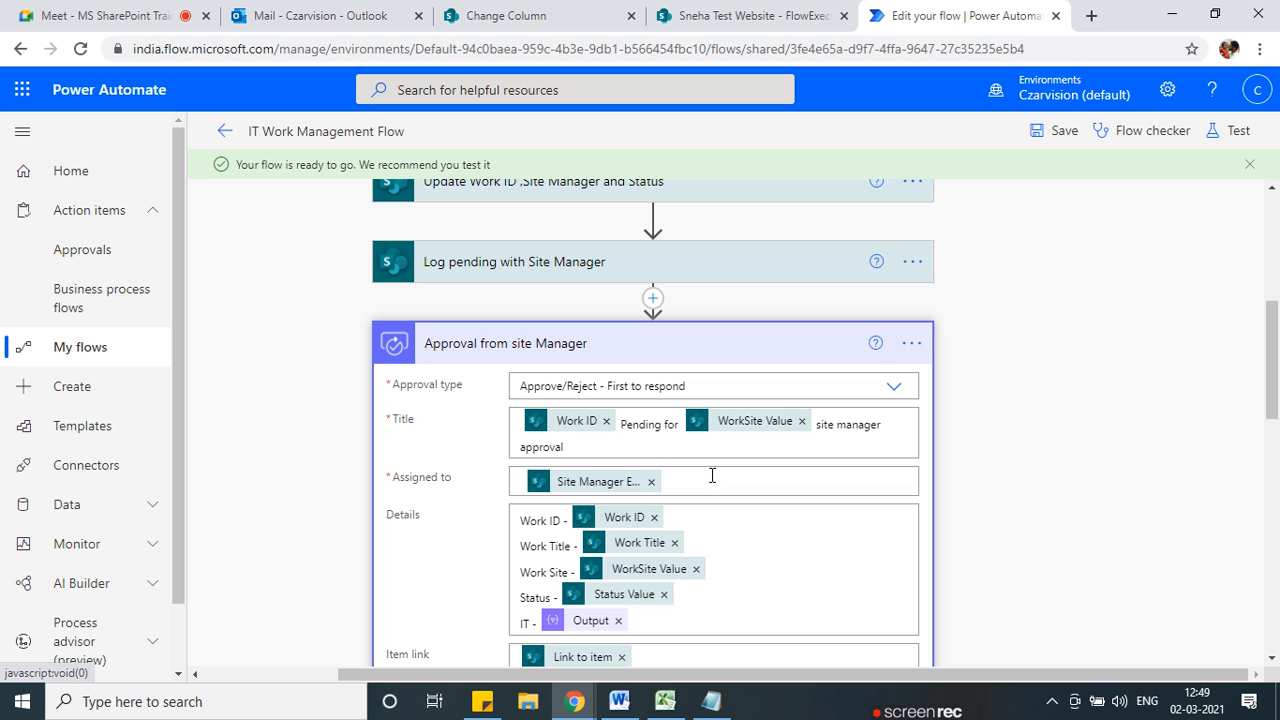
Try to copy the Site Manager Email token from the Assigned to field of 'Approval from site Manager'.
left_click(576, 479)
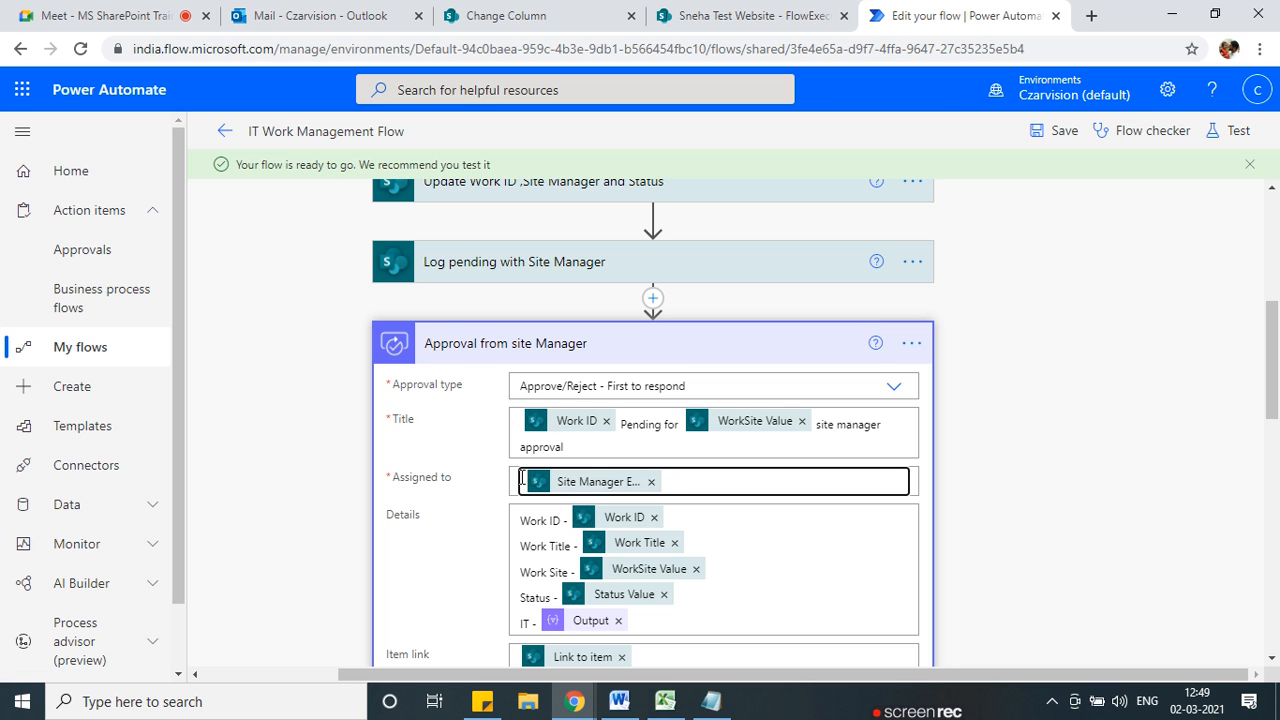
left_click(667, 484)
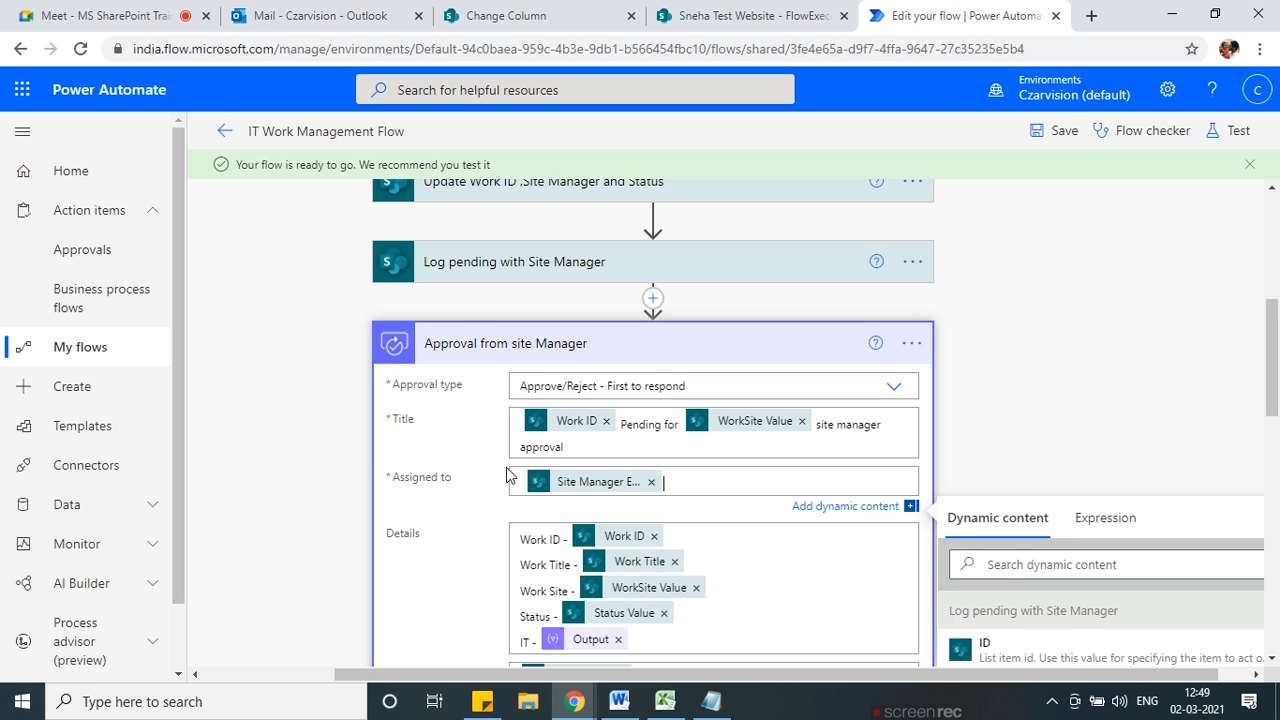
double_click(627, 485)
left_click(632, 487)
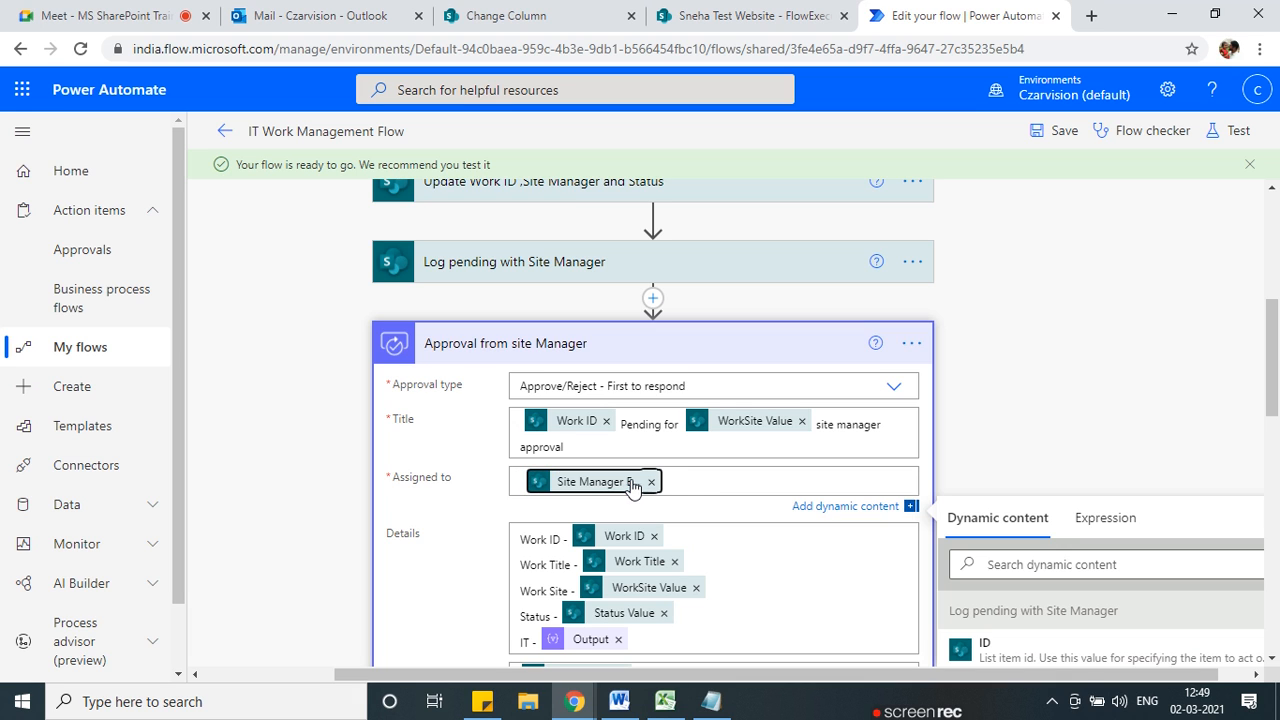
left_click(701, 489)
left_click(676, 482)
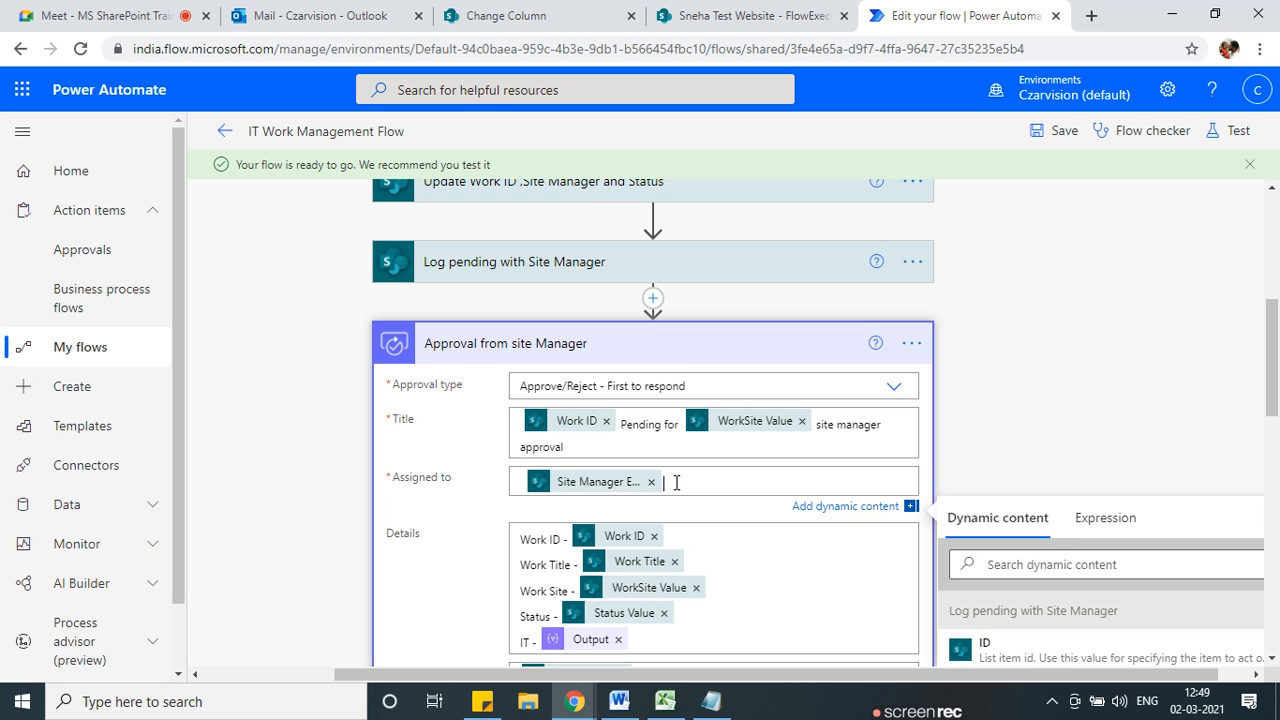
left_click(524, 476)
left_click(680, 478)
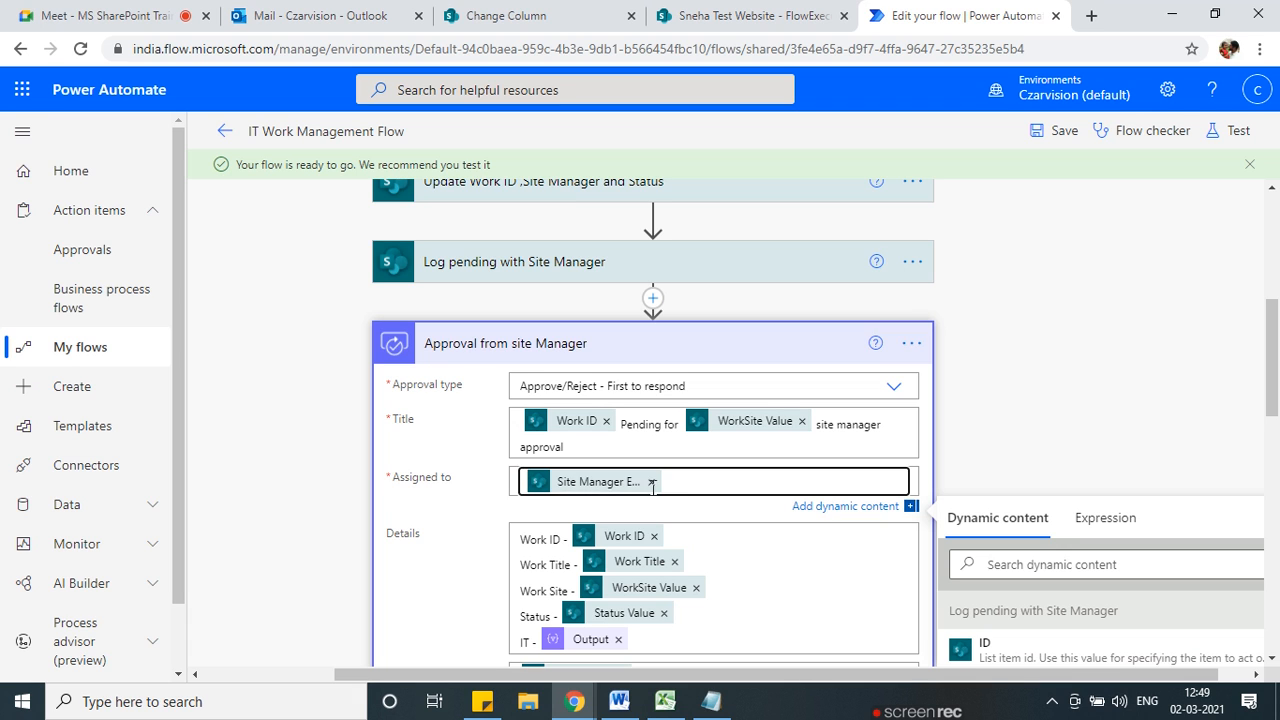
left_click(519, 470)
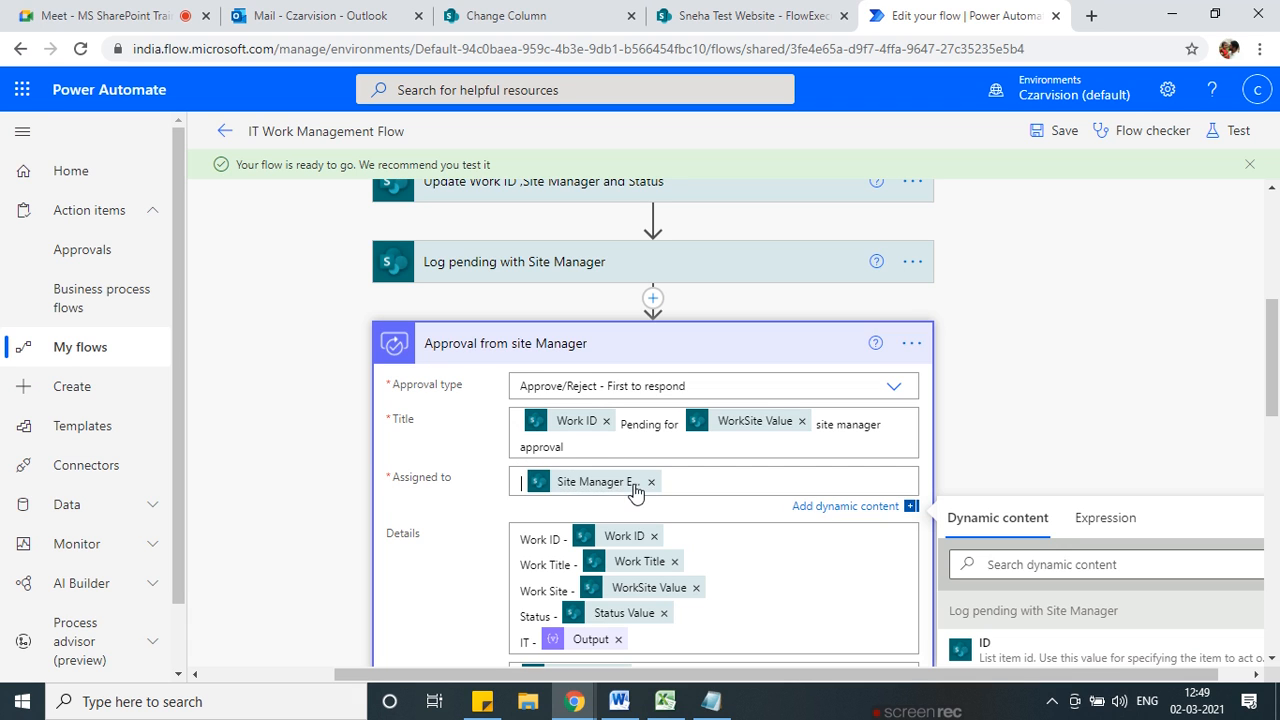
left_click(593, 481)
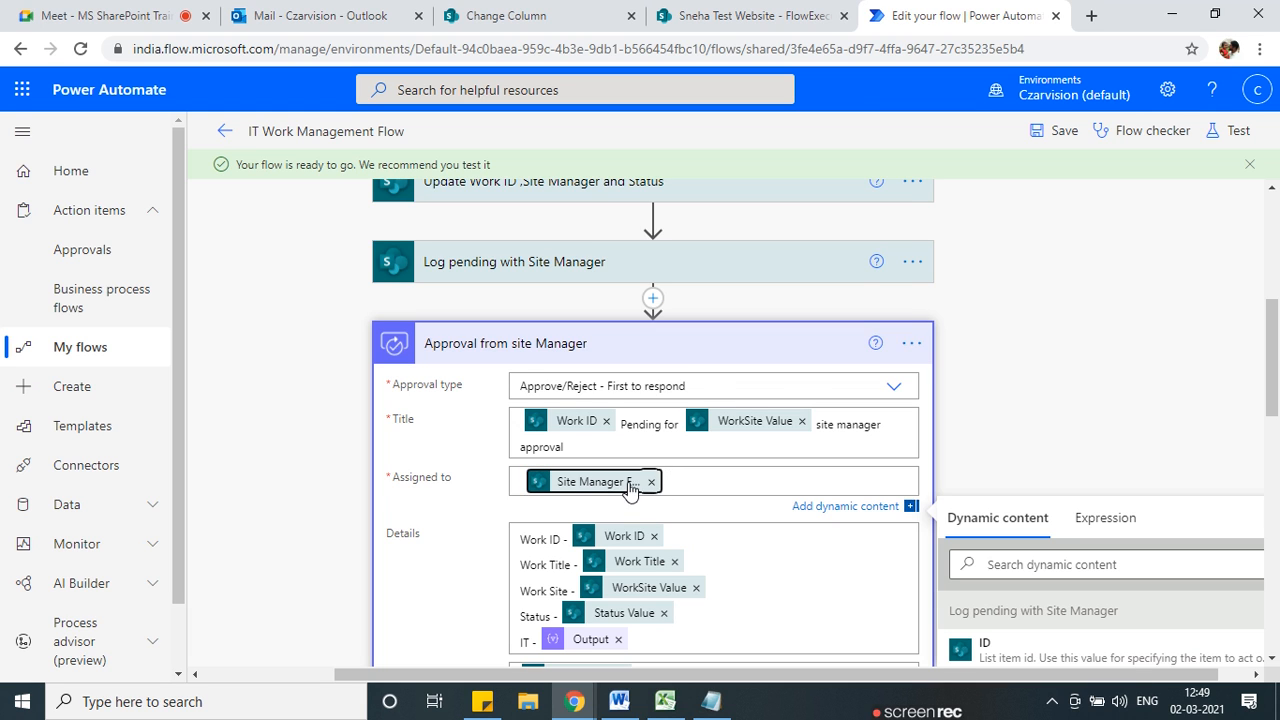
right_click(628, 487)
key("Escape")
left_click(702, 479)
left_click_drag(701, 482, 653, 508)
left_click(525, 483)
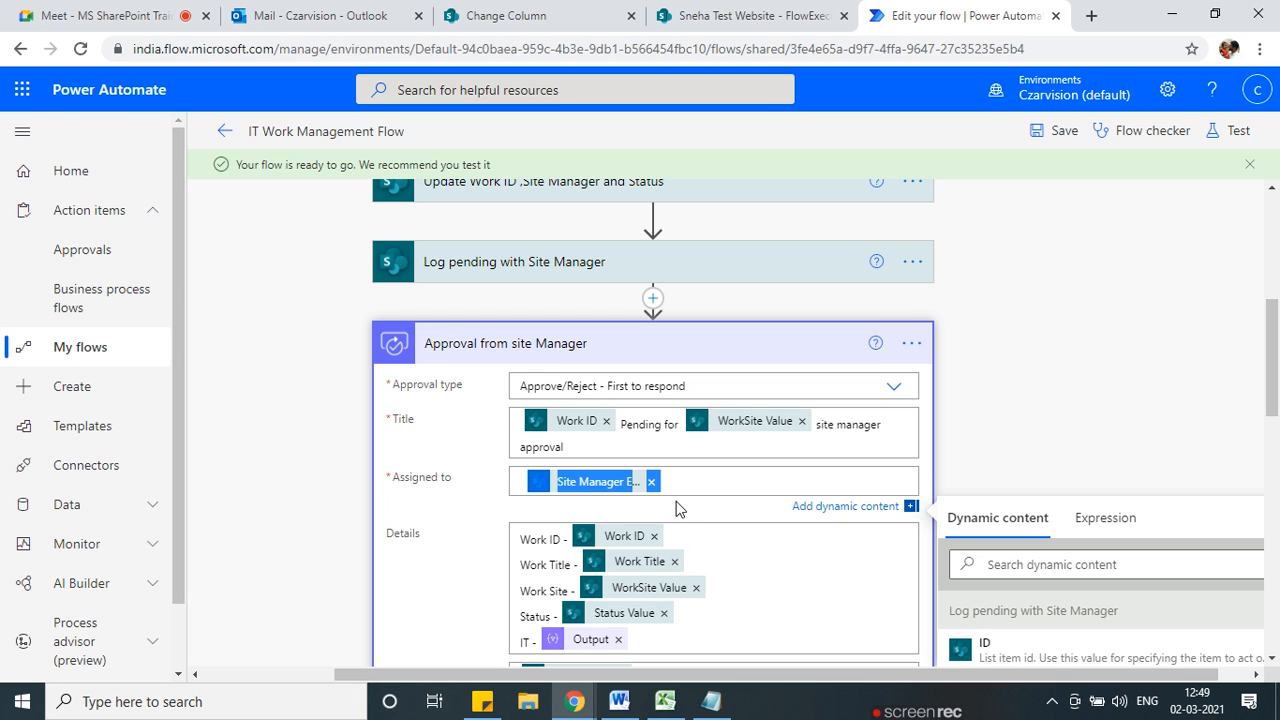
Collapse the 'Approval from site Manager' action and return to the rejection log in the If no branch.
scroll(870, 452, "down", 3)
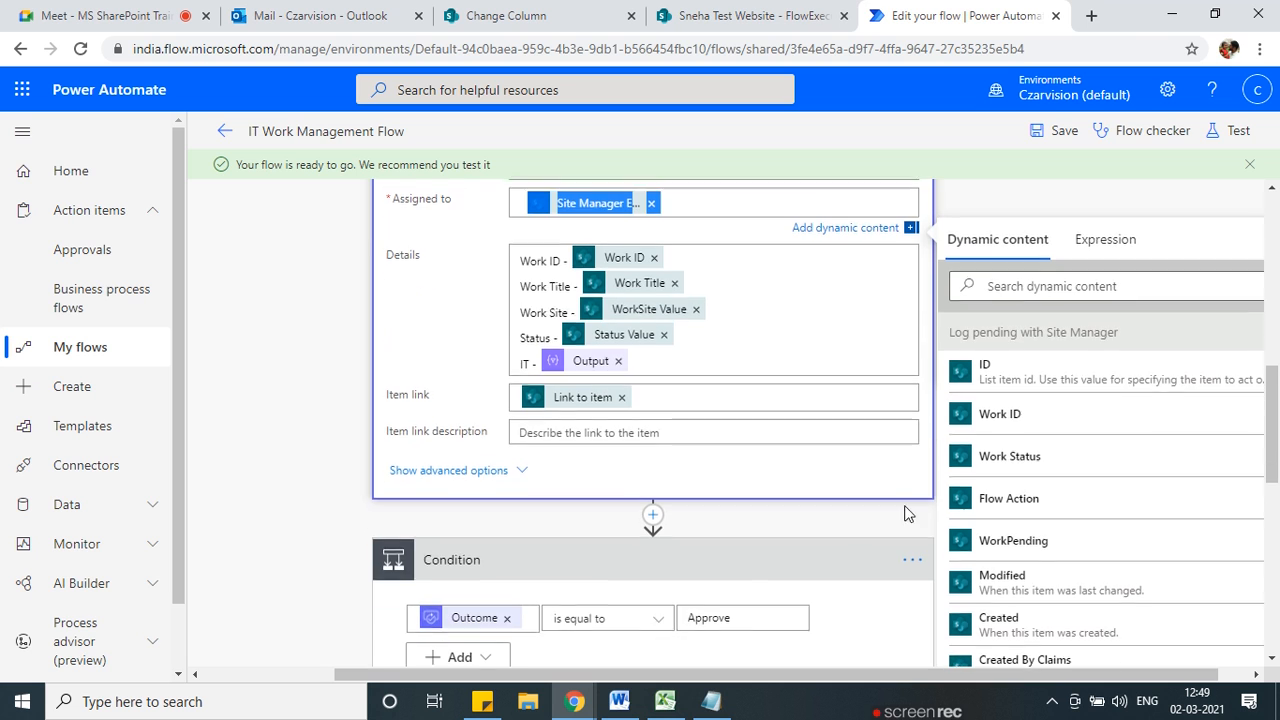
left_click(745, 16)
left_click(900, 16)
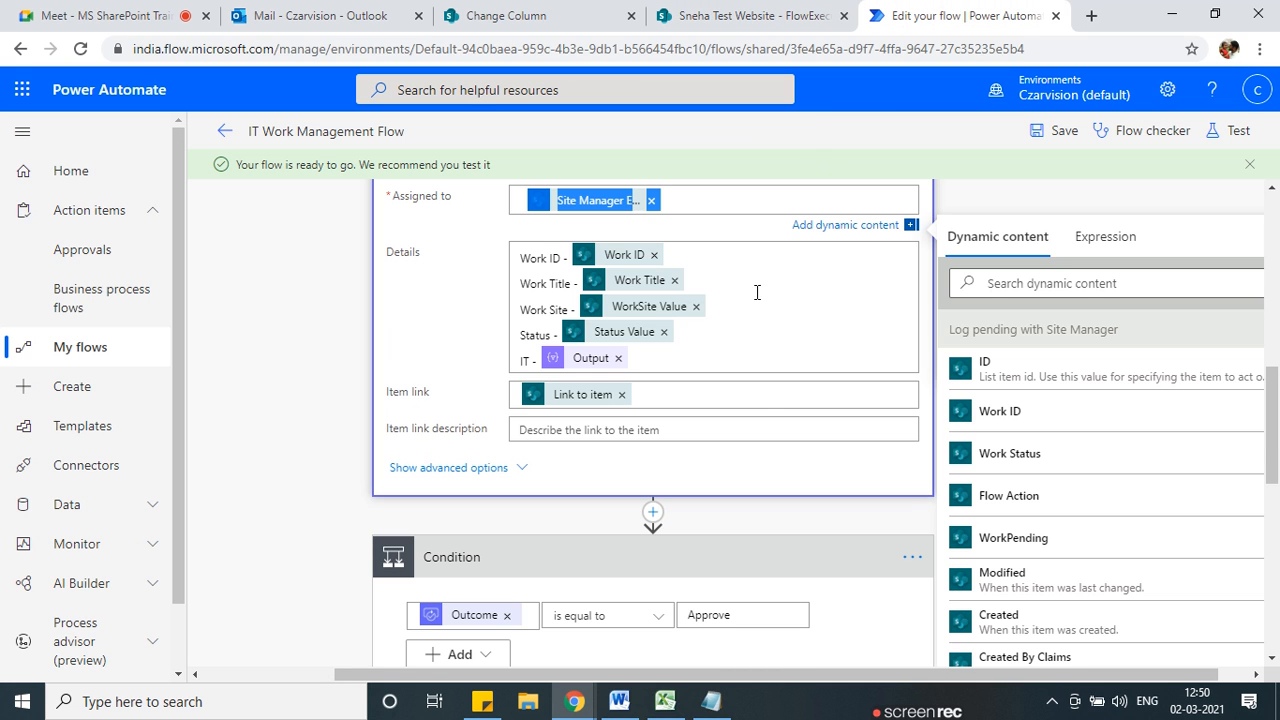
scroll(760, 405, "up", 3)
scroll(800, 400, "down", 1)
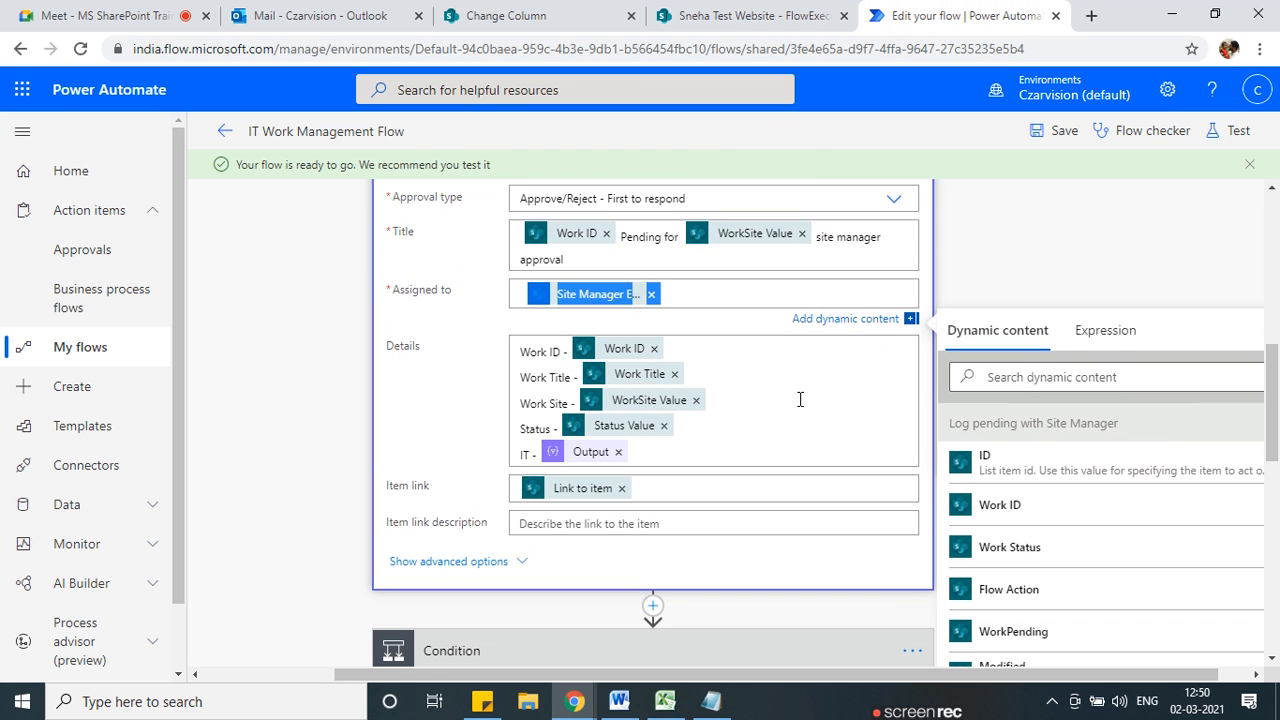
left_click(1088, 260)
scroll(1087, 568, "up", 2)
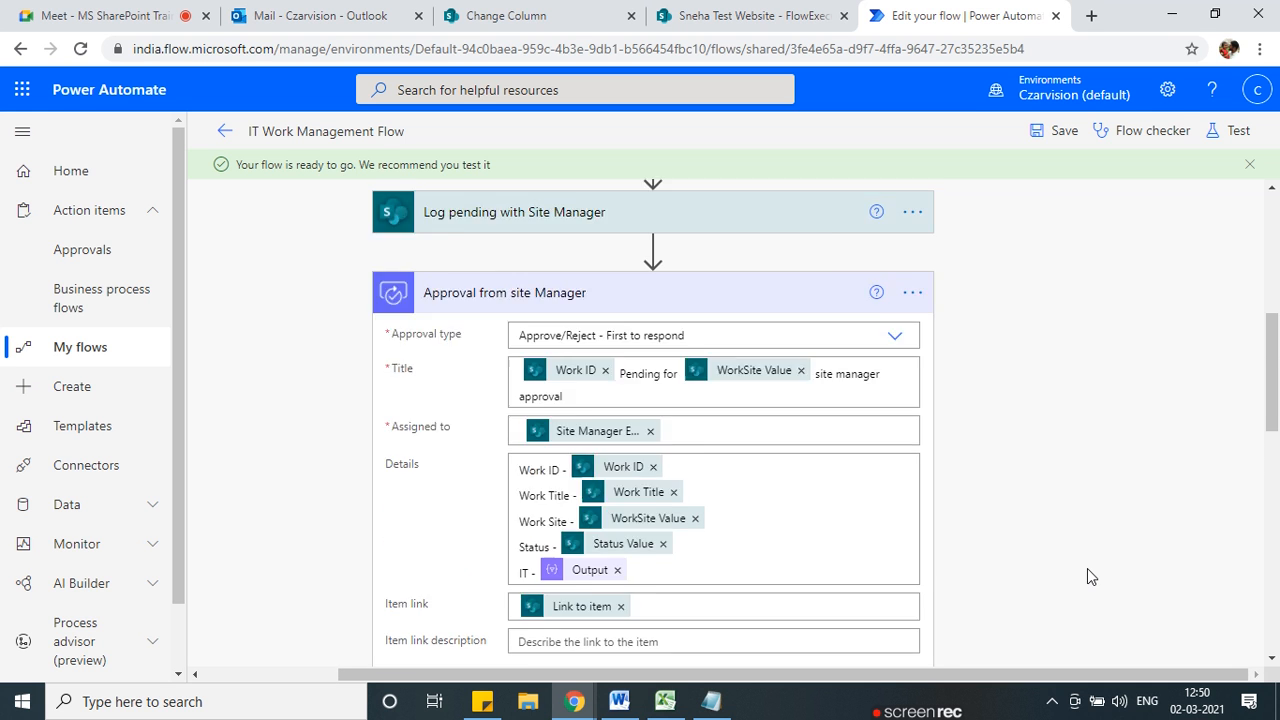
scroll(1087, 576, "up", 2)
left_click(714, 451)
scroll(1163, 556, "up", 4)
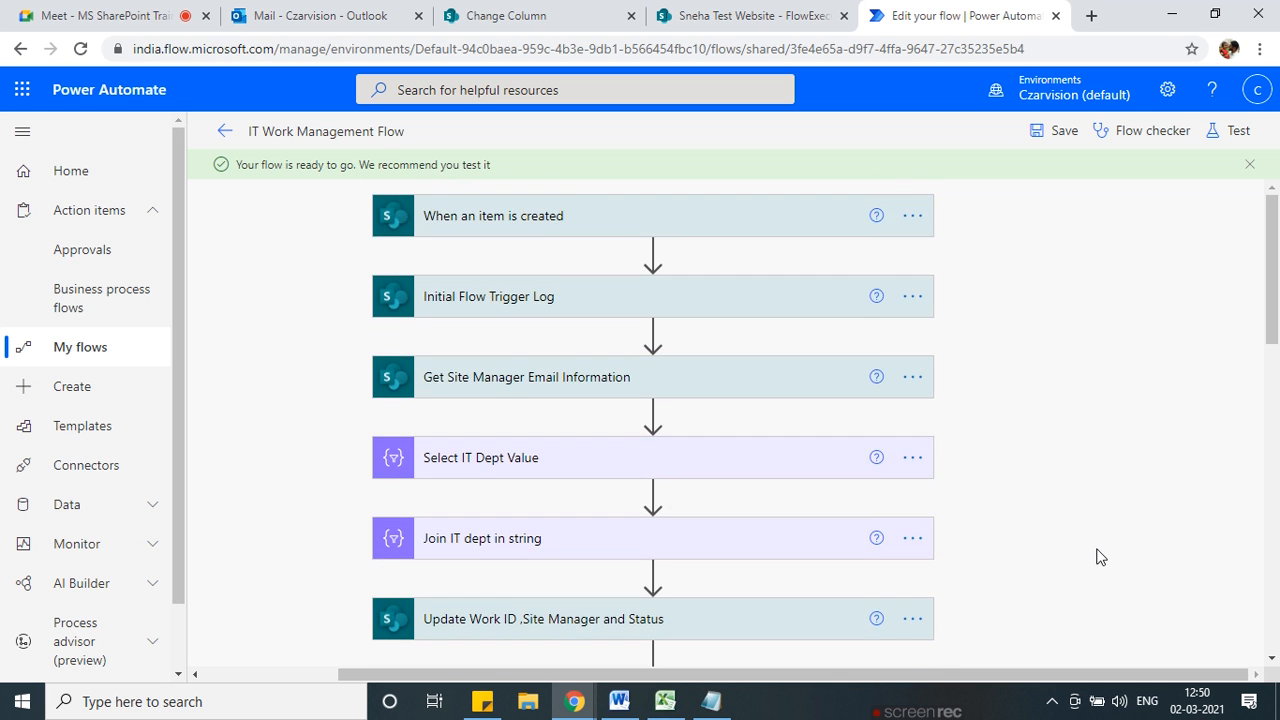
scroll(1100, 557, "down", 10)
scroll(1057, 609, "down", 5)
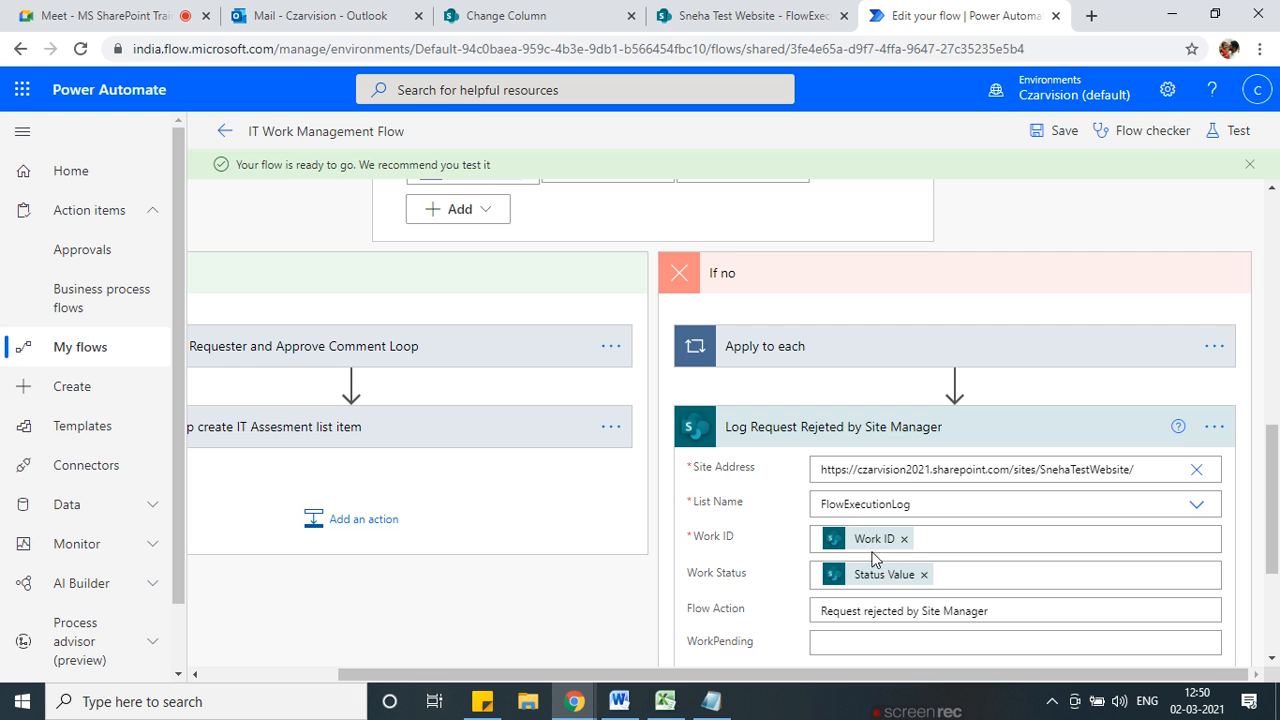
scroll(850, 578, "down", 1)
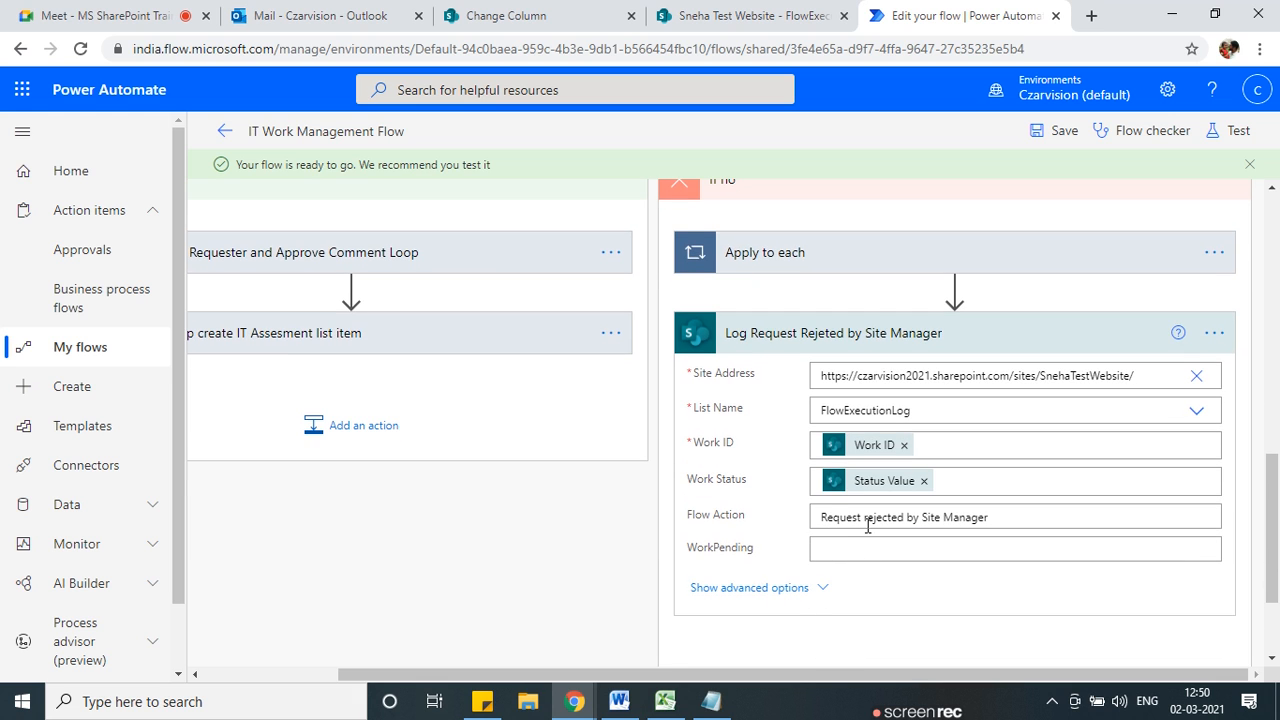
Append empty parentheses to the Flow Action text of 'Log Request Rejeted by Site Manager'.
double_click(930, 517)
left_click(1015, 517)
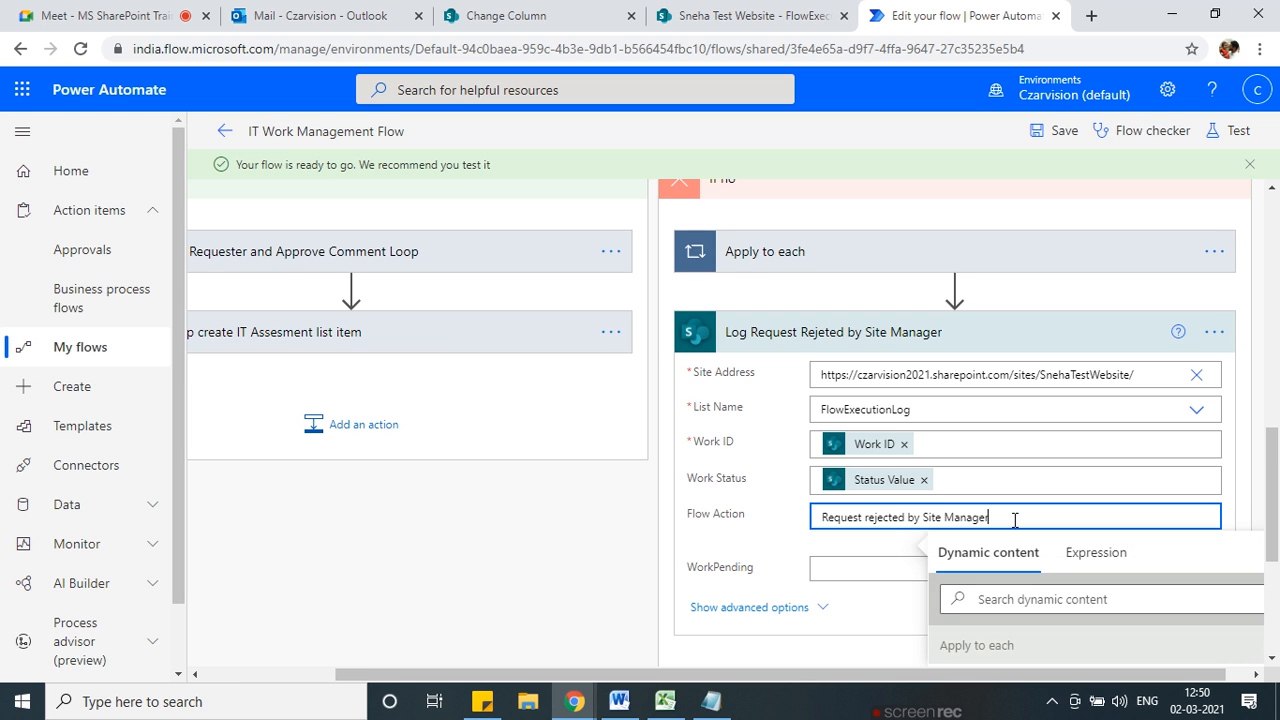
key("Left")
Try to paste the copied Site Manager Email token into the Flow Action text and clear the pasted text.
type("Site Manager Email ×")
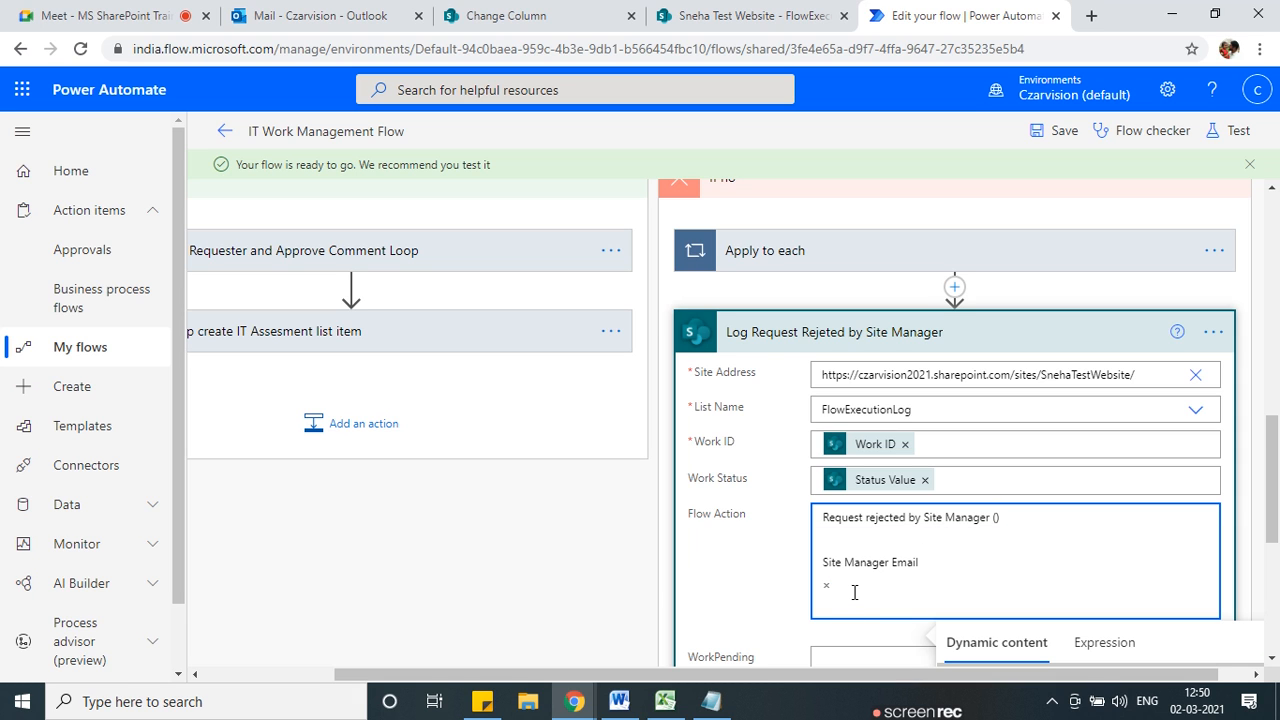
key("BackSpace")
key("BackSpace")
key("BackSpace")
key("BackSpace")
key("BackSpace")
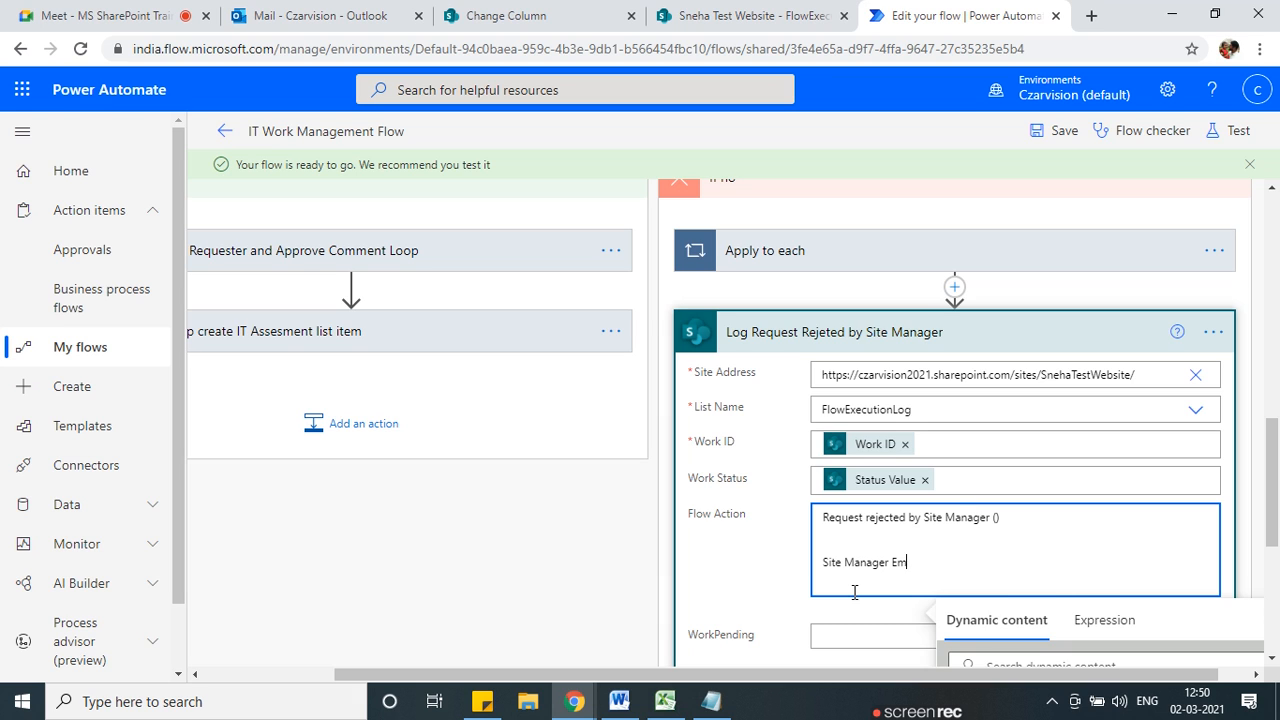
key("BackSpace")
key("BackSpace")
key("BackSpace")
key("BackSpace")
key("BackSpace")
key("BackSpace")
key("BackSpace")
key("BackSpace")
key("BackSpace")
key("BackSpace")
key("BackSpace")
key("BackSpace")
key("BackSpace")
key("BackSpace")
key("BackSpace")
key("BackSpace")
key("BackSpace")
key("BackSpace")
key("BackSpace")
key("BackSpace")
type("ager()")
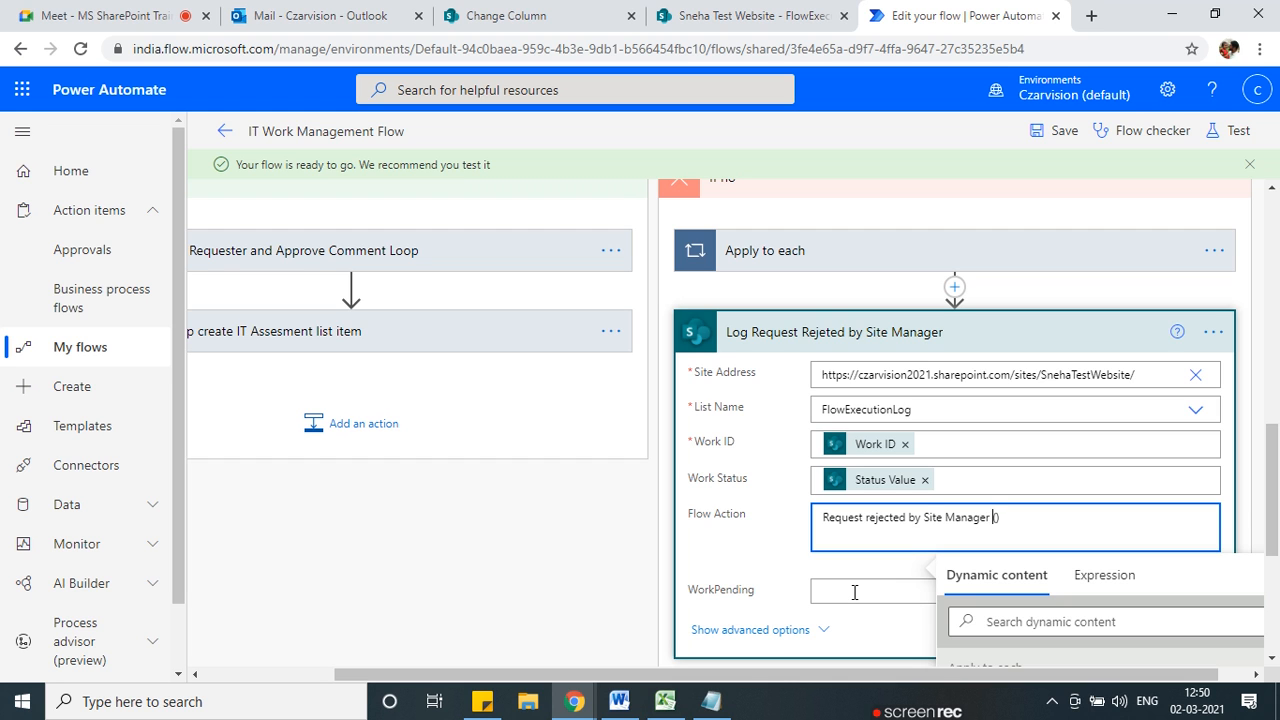
Check who 'Approval from site Manager' is assigned to and collapse the action again.
scroll(800, 580, "up", 4)
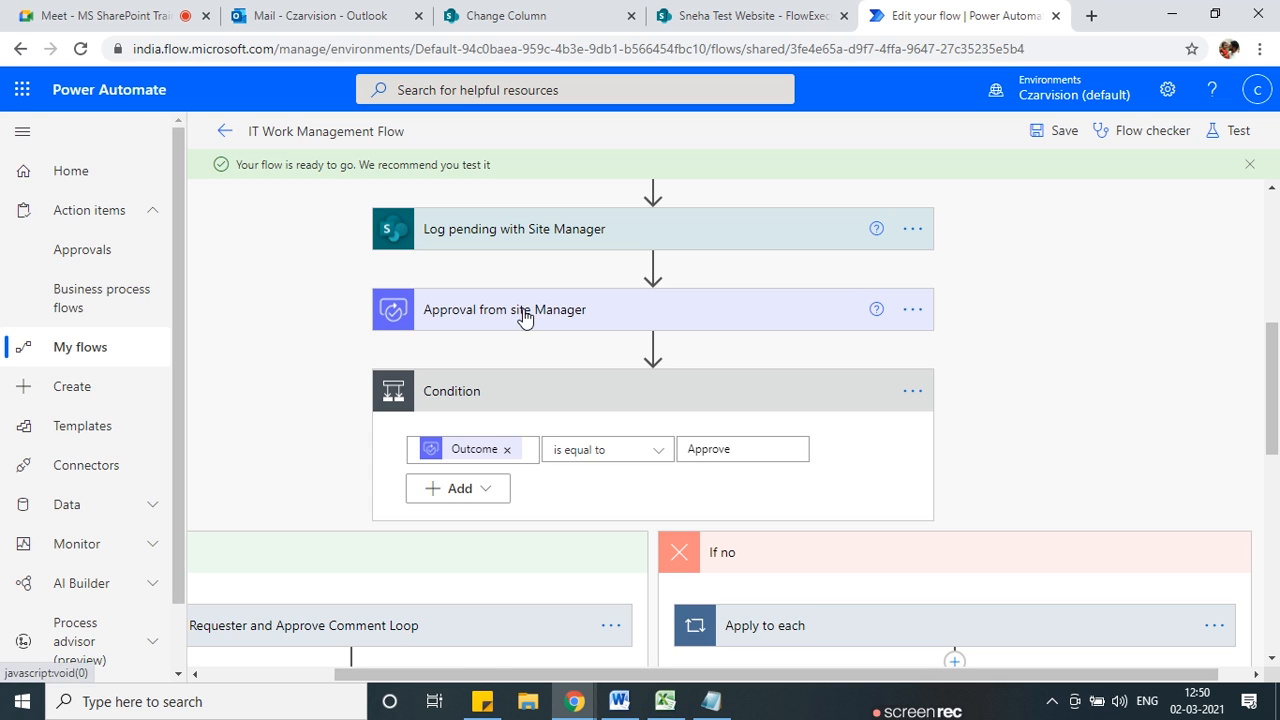
left_click(538, 314)
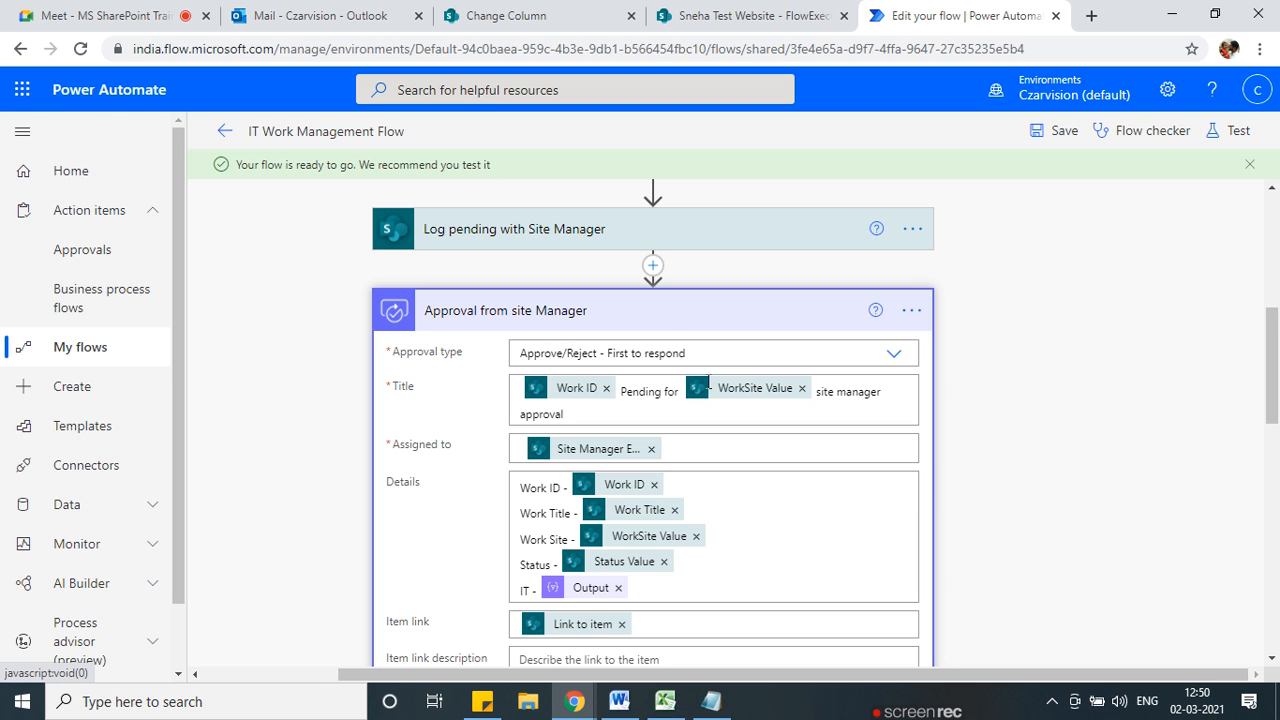
left_click(666, 314)
scroll(520, 365, "up", 5)
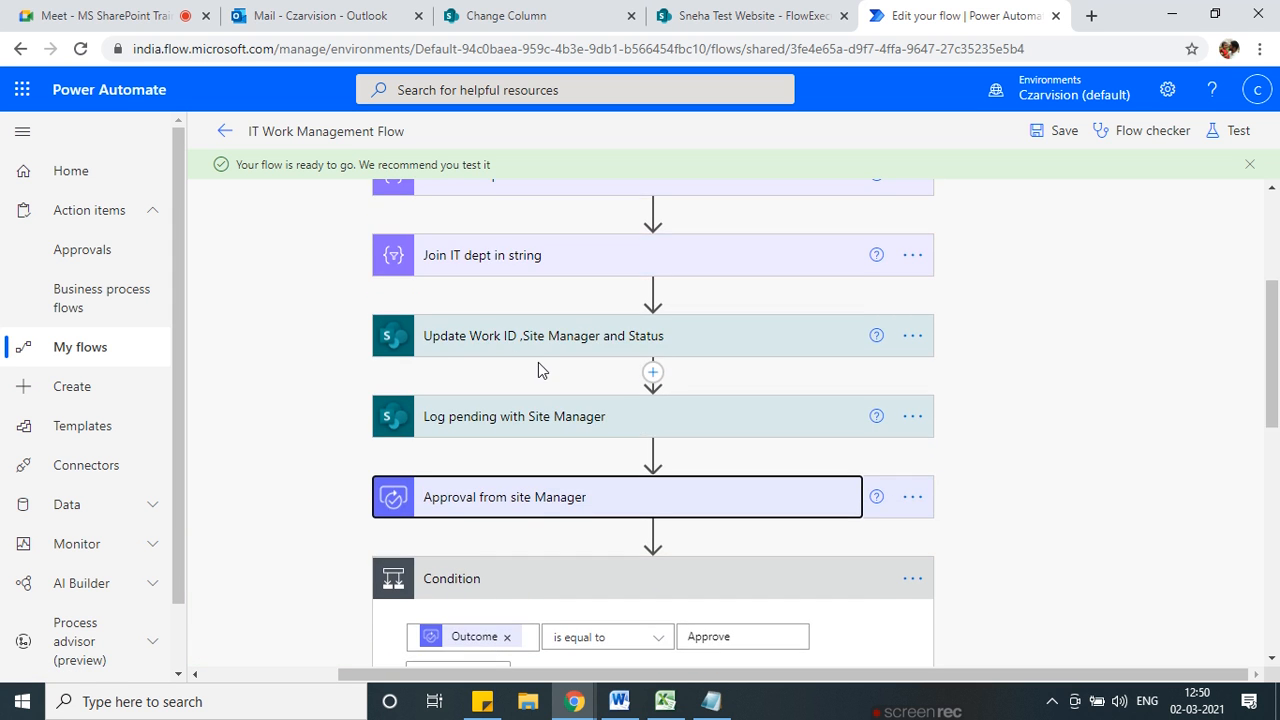
scroll(1101, 598, "down", 10)
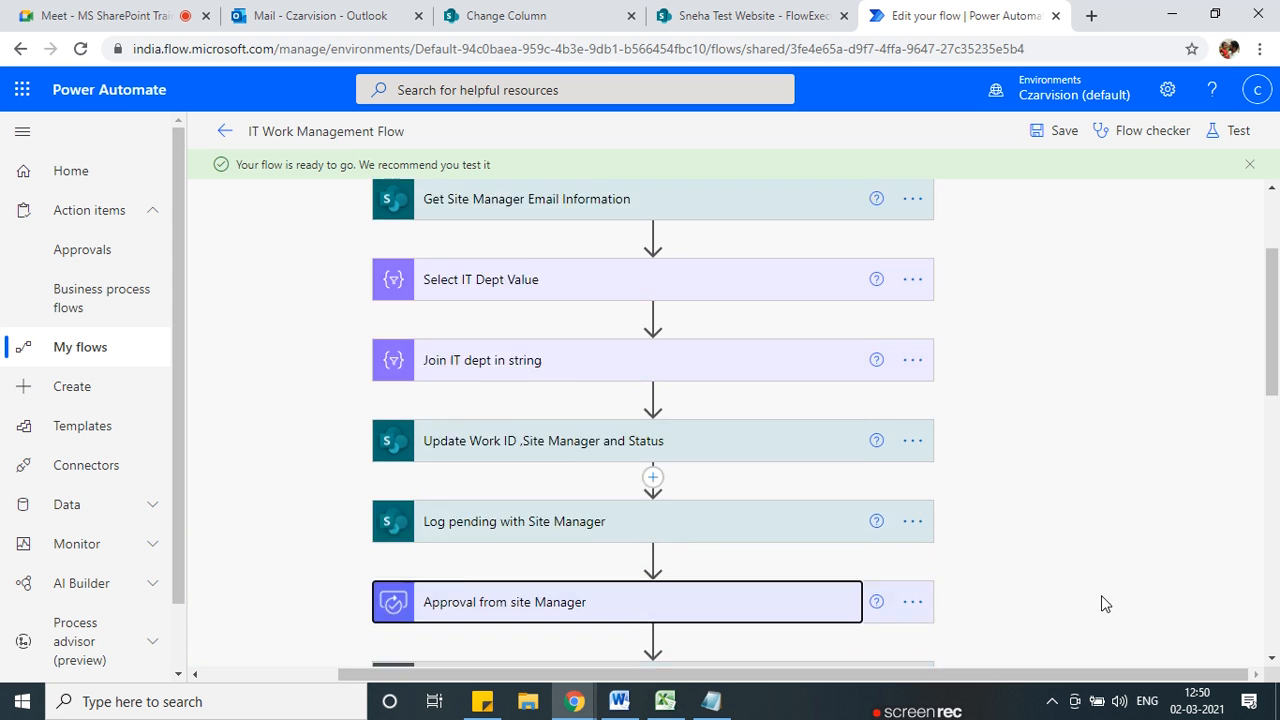
Insert the Site Manager DisplayName dynamic content inside the parentheses of the rejection log's Flow Action.
scroll(924, 604, "down", 1)
left_click(1020, 531)
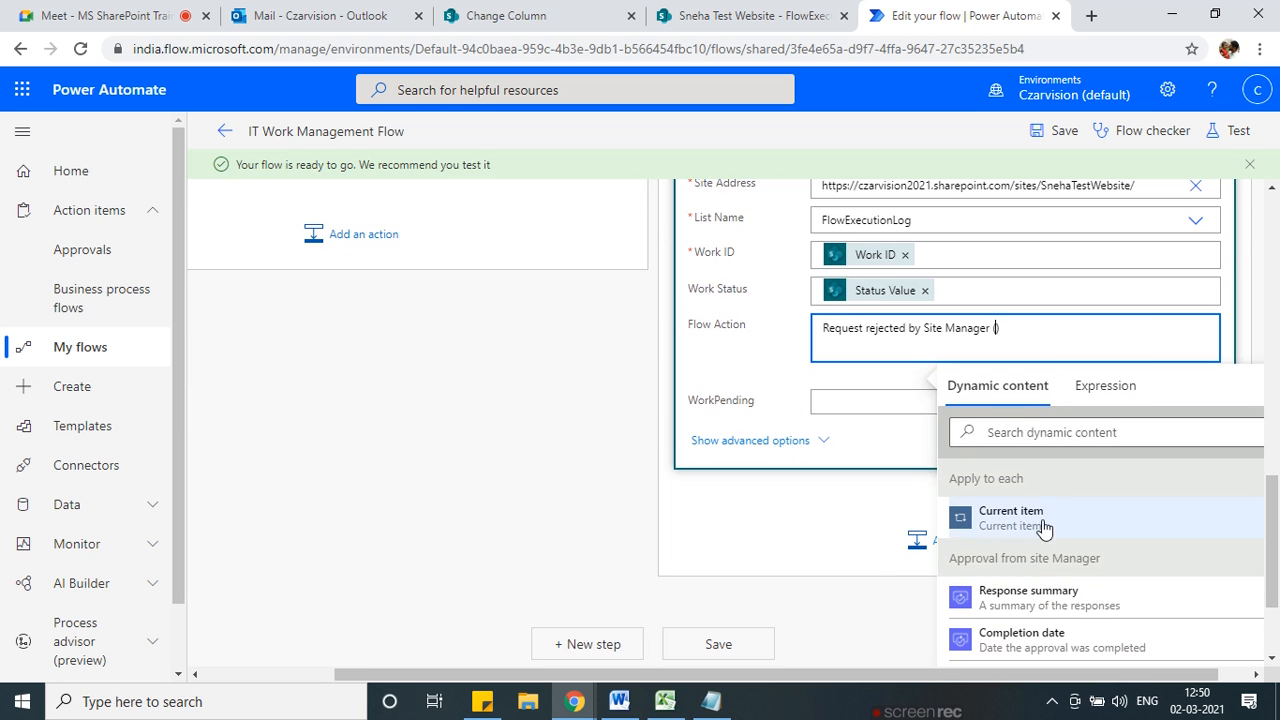
left_click(1023, 432)
type("site man")
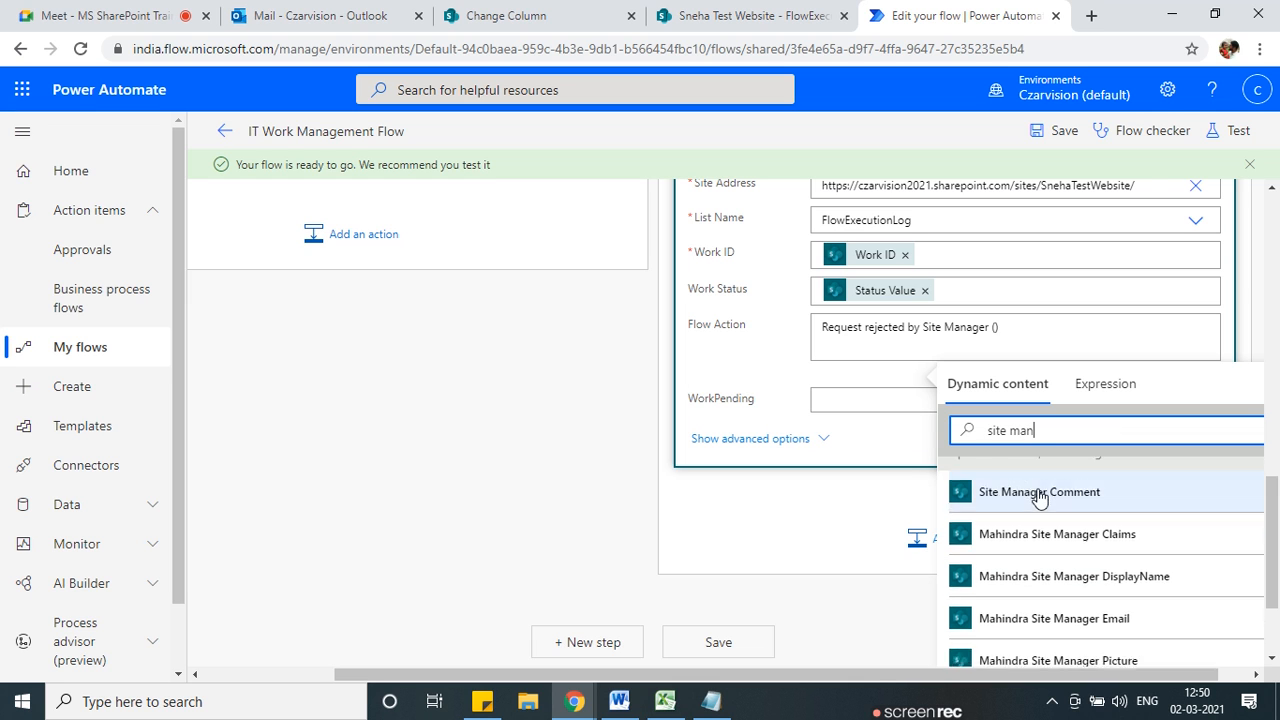
scroll(1040, 498, "down", 5)
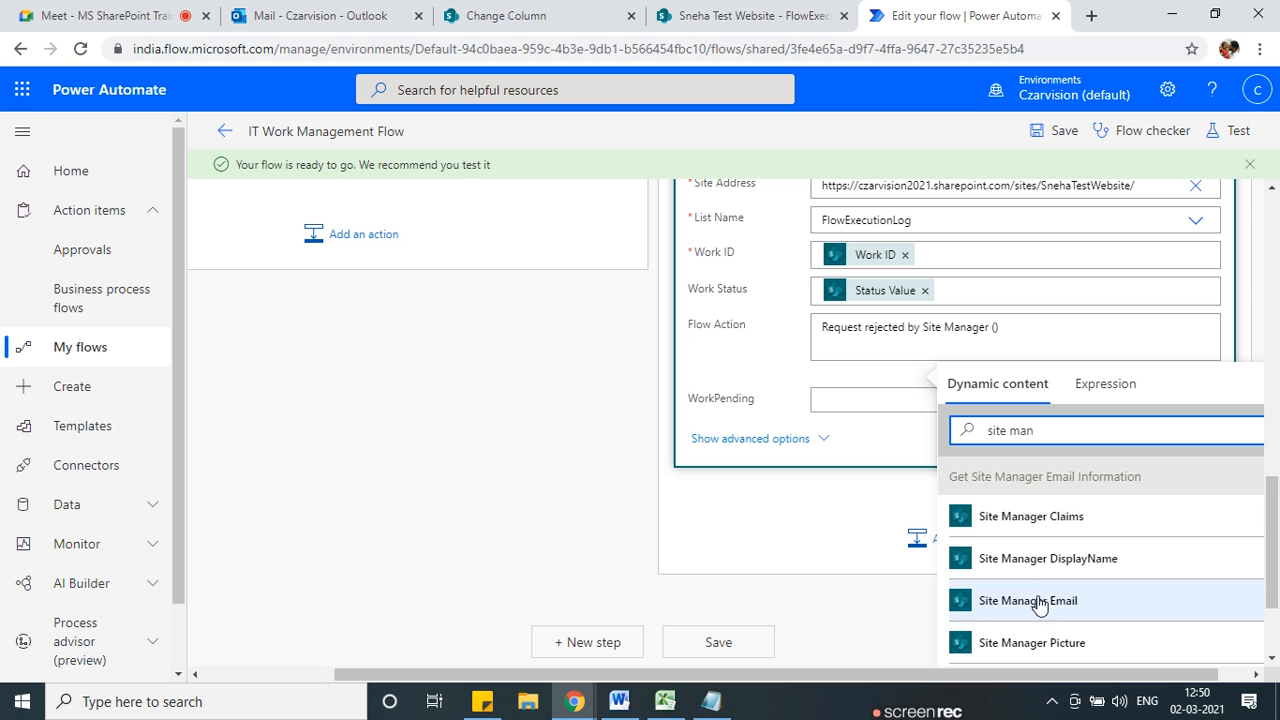
left_click(1068, 560)
left_click(744, 347)
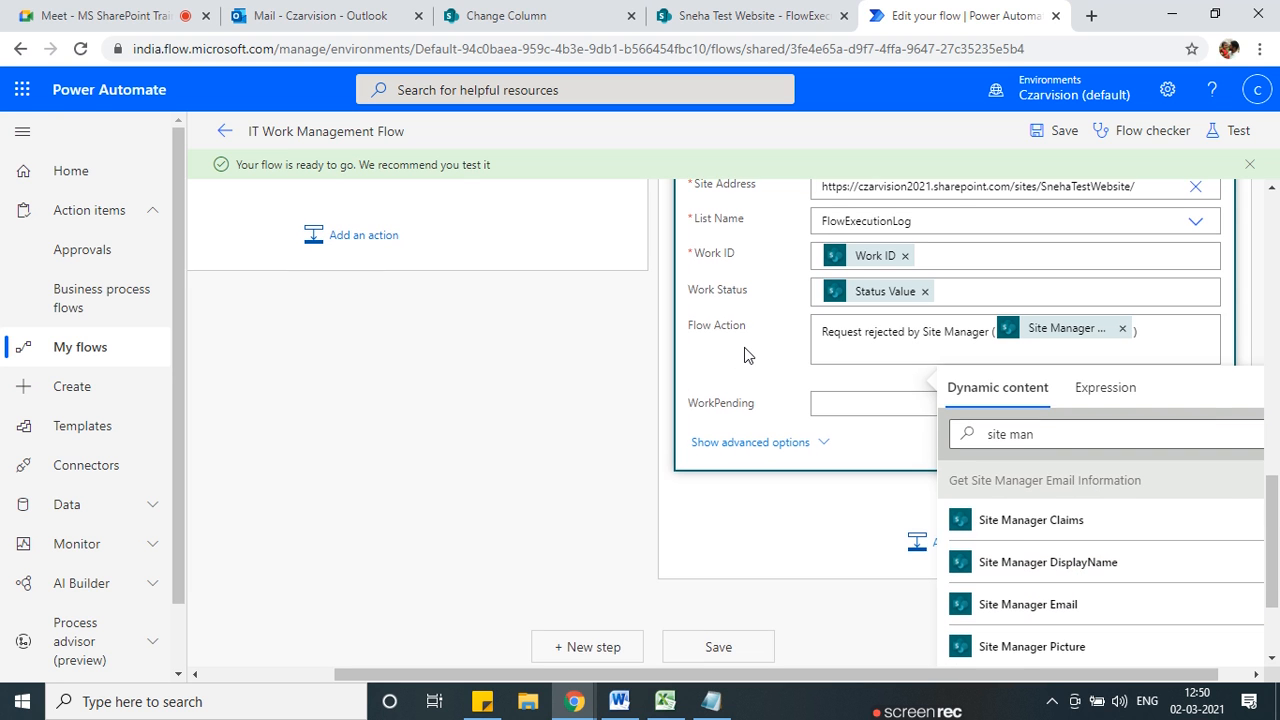
Set the rejection log's WorkPending to 'Rejected'.
scroll(839, 493, "up", 2)
left_click(884, 577)
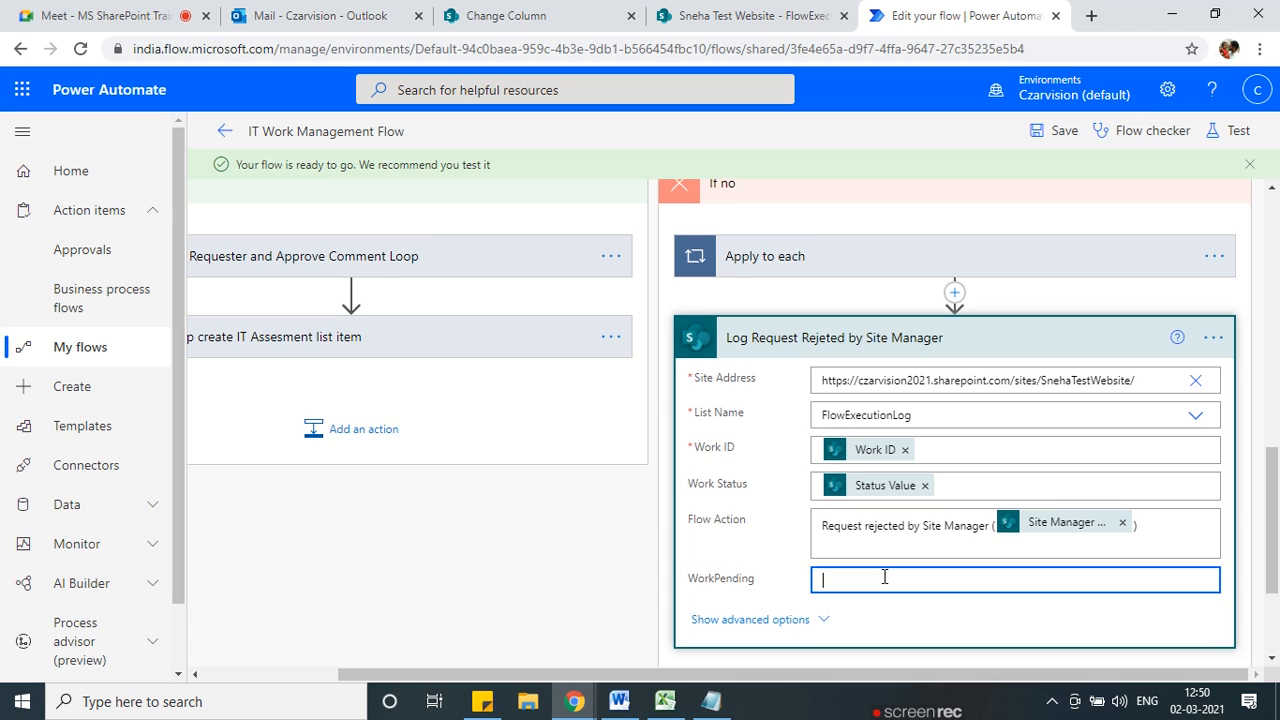
type("Rejected")
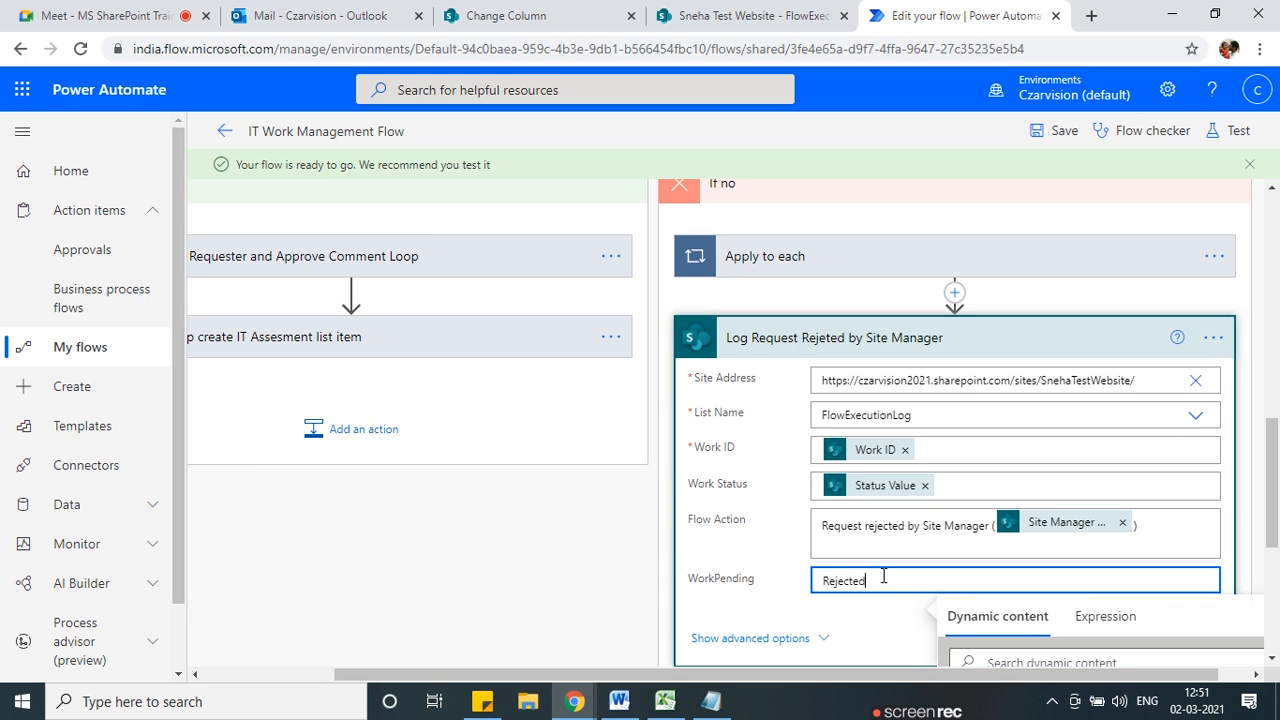
left_click(757, 549)
scroll(906, 551, "up", 1)
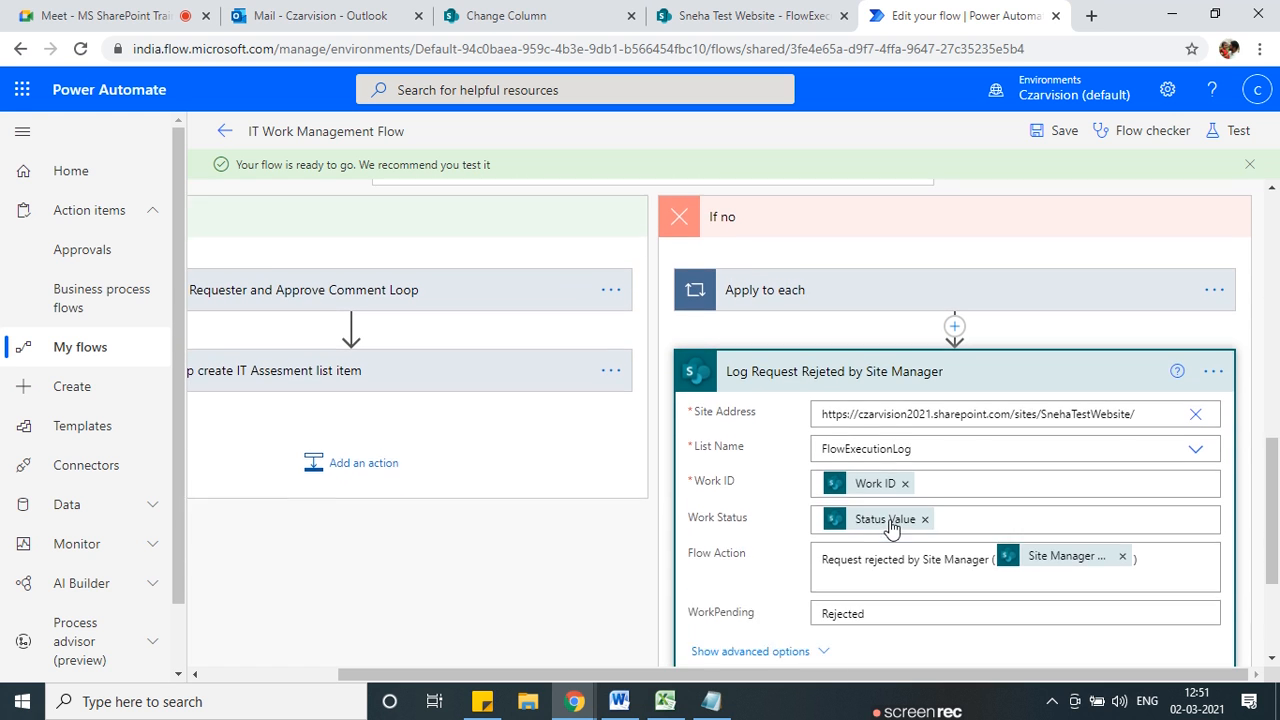
scroll(891, 527, "down", 1)
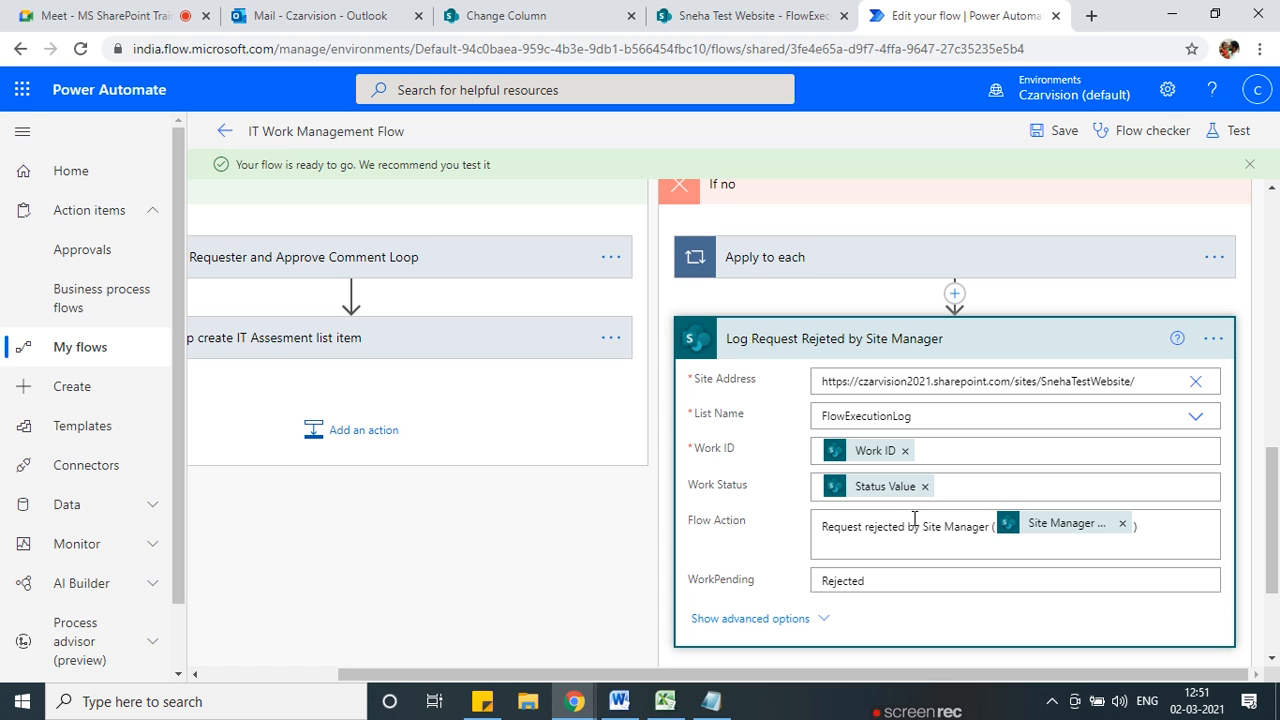
Copy the 'Update status in Work Details' action inside the IT Dept loop of the If yes branch to the flow clipboard.
scroll(914, 519, "up", 3)
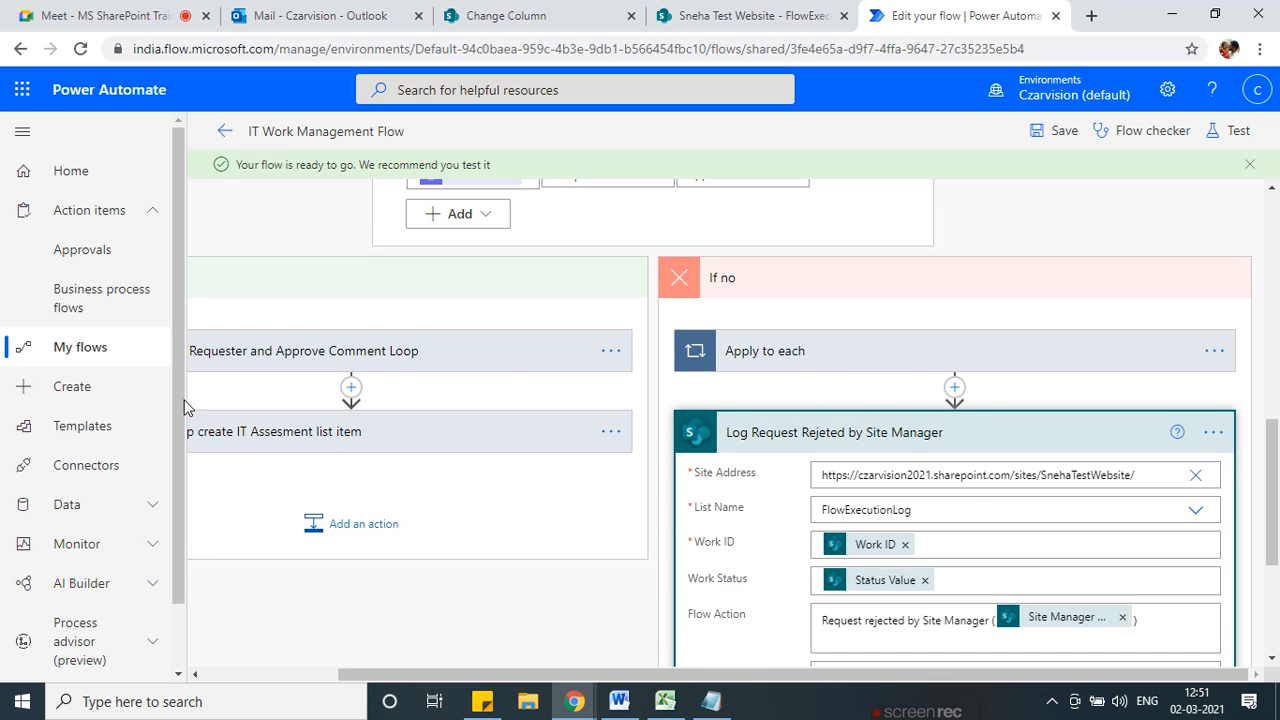
left_click_drag(449, 677, 214, 660)
left_click(387, 446)
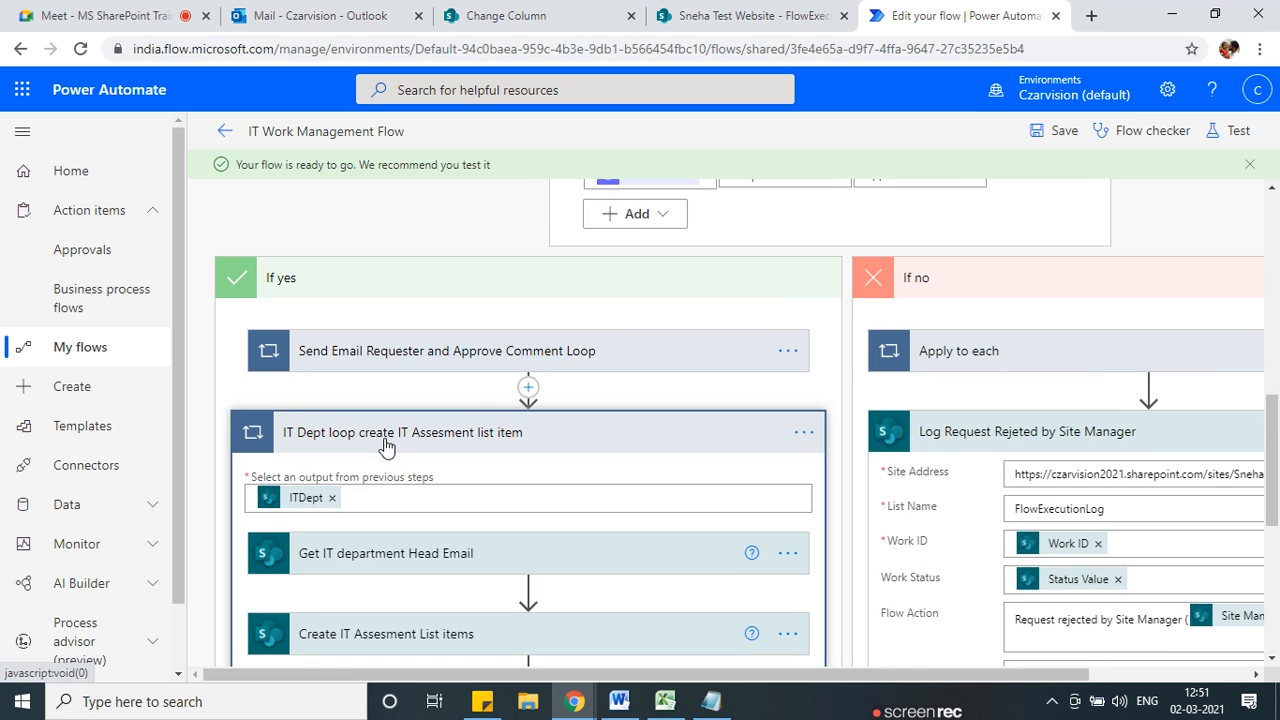
scroll(378, 487, "down", 5)
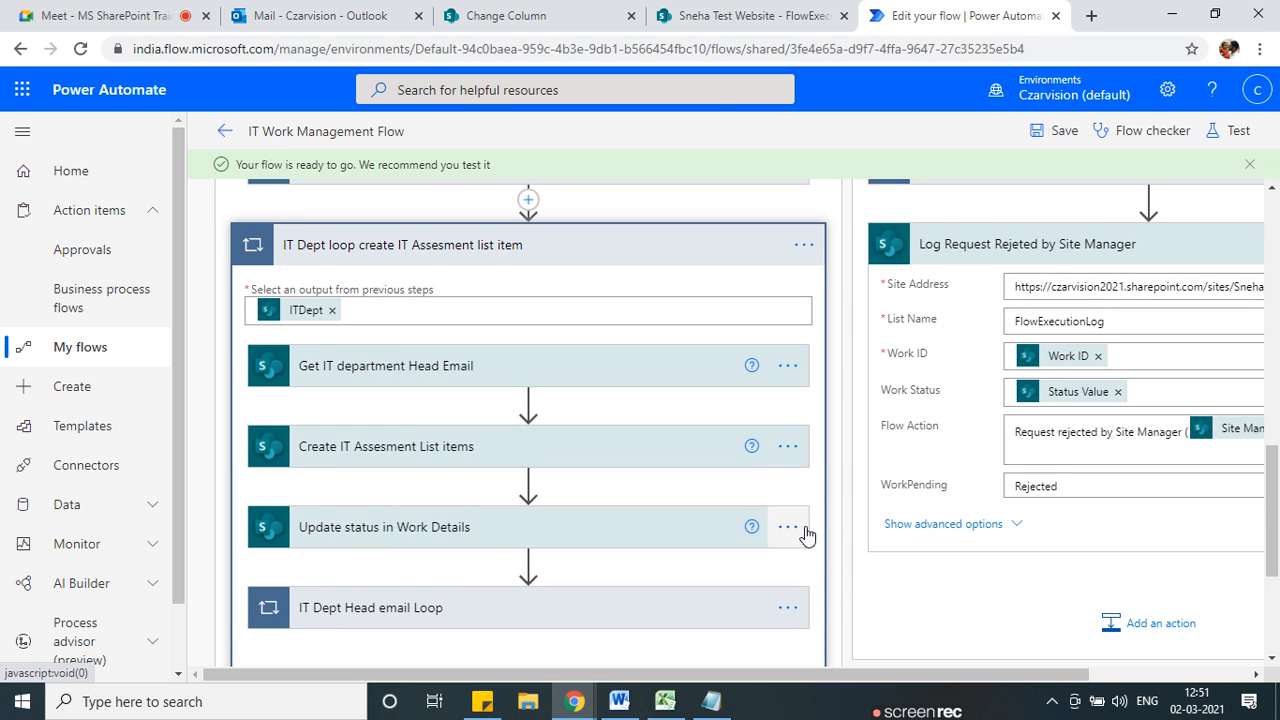
left_click(788, 527)
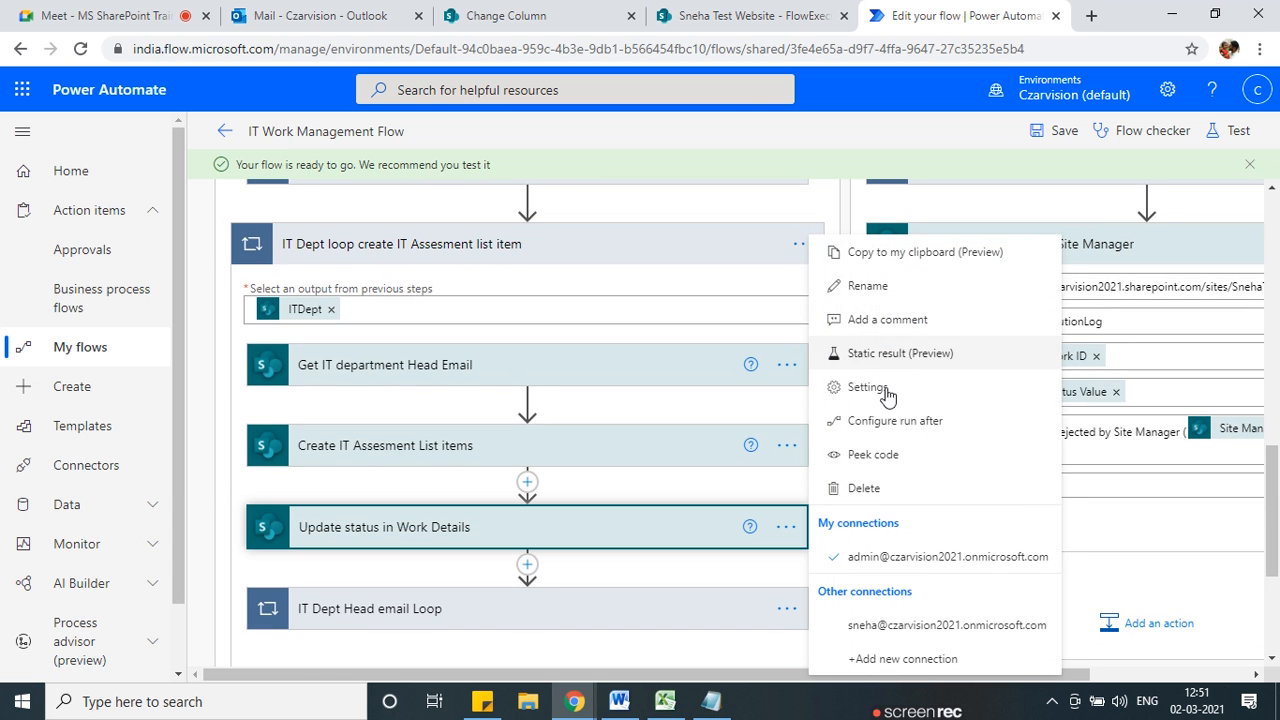
left_click(882, 256)
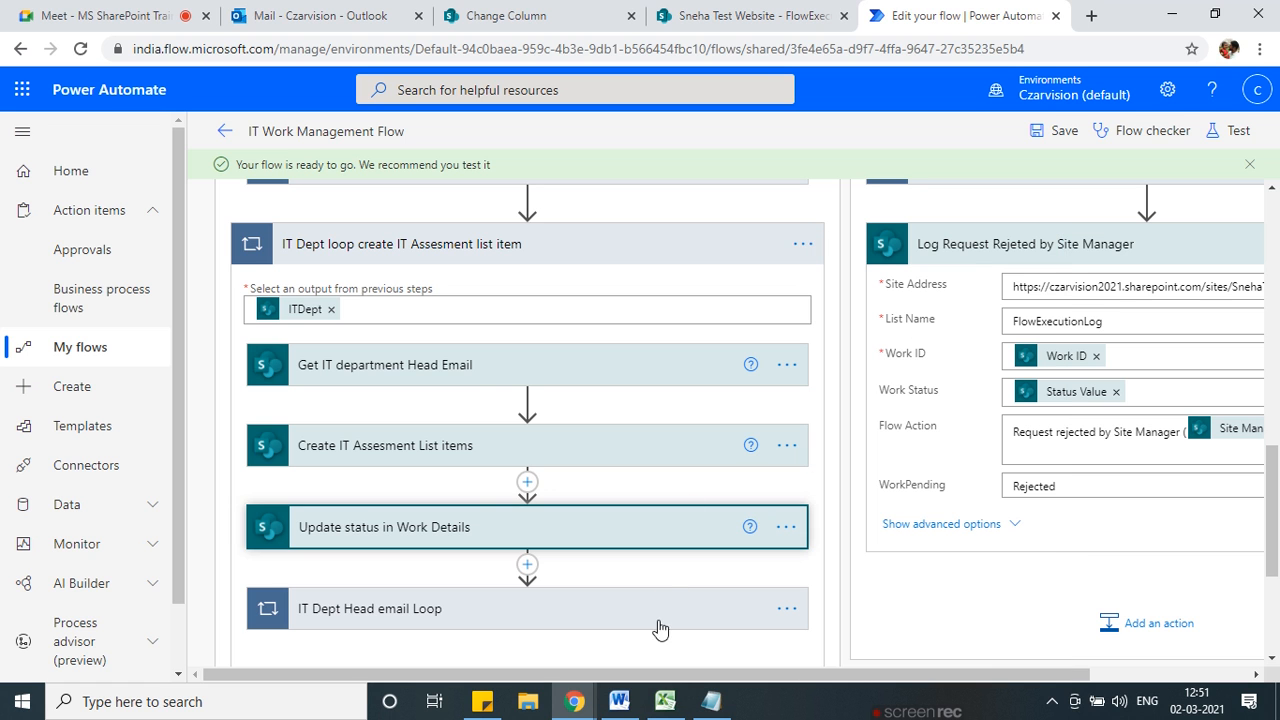
Insert the copied 'Update status in Work Details' action in the If no branch, between Apply to each and the rejection log.
scroll(1006, 580, "right", 4)
scroll(960, 400, "up", 5)
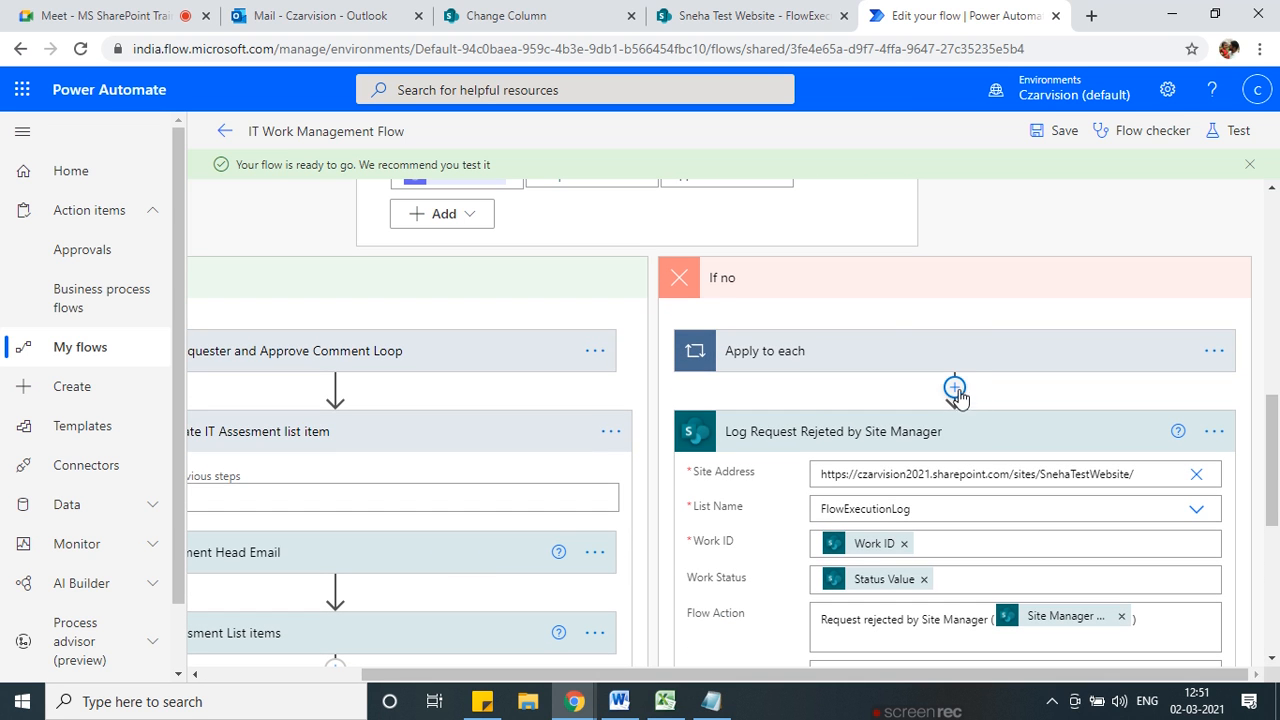
left_click(956, 394)
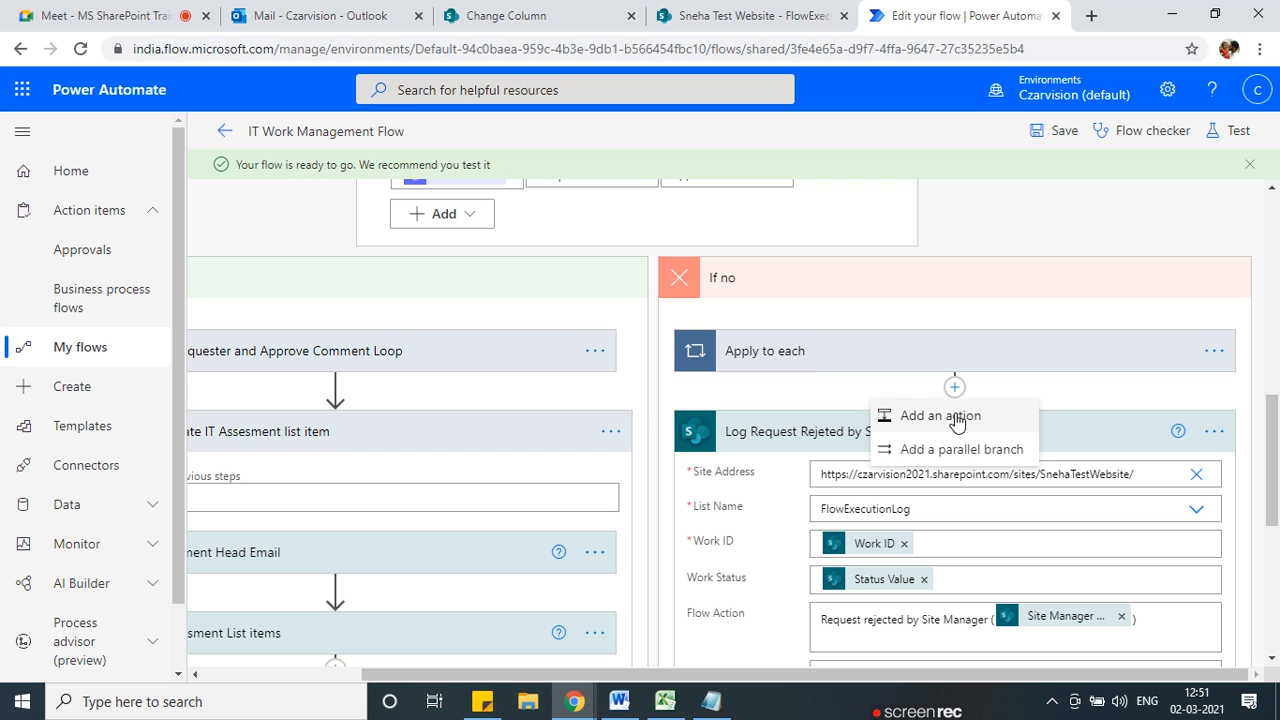
left_click(955, 418)
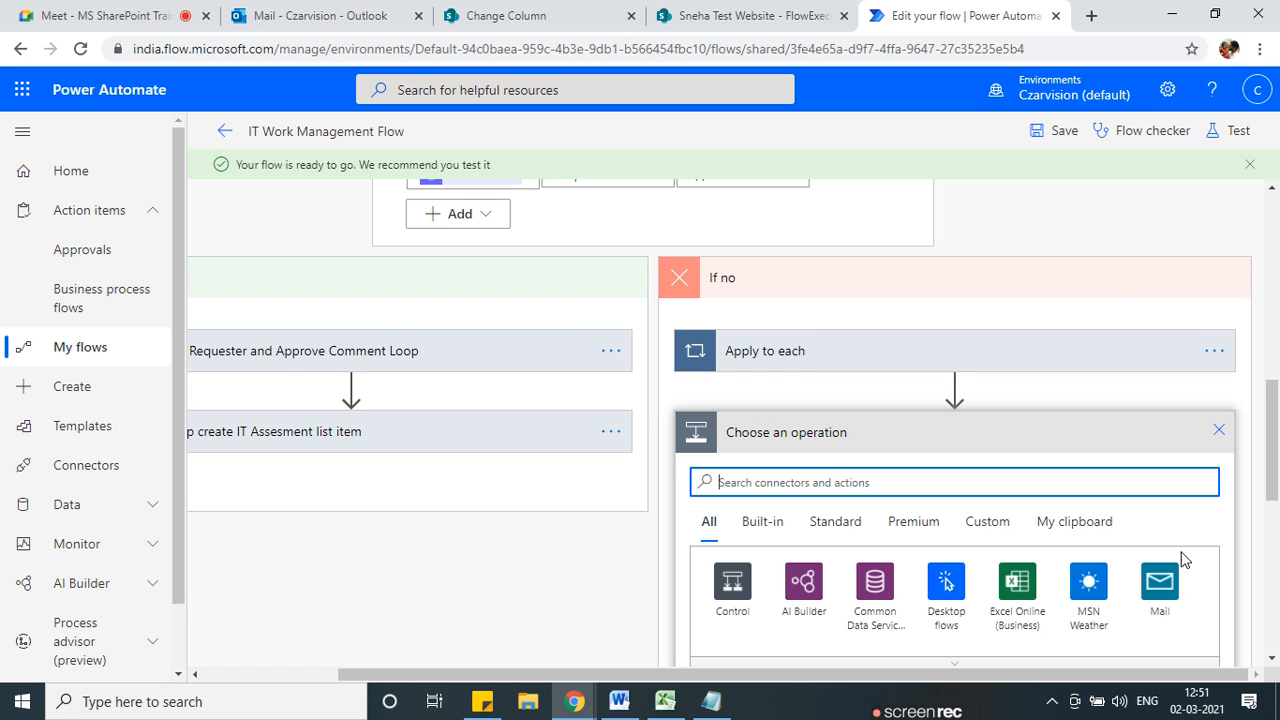
left_click(1077, 523)
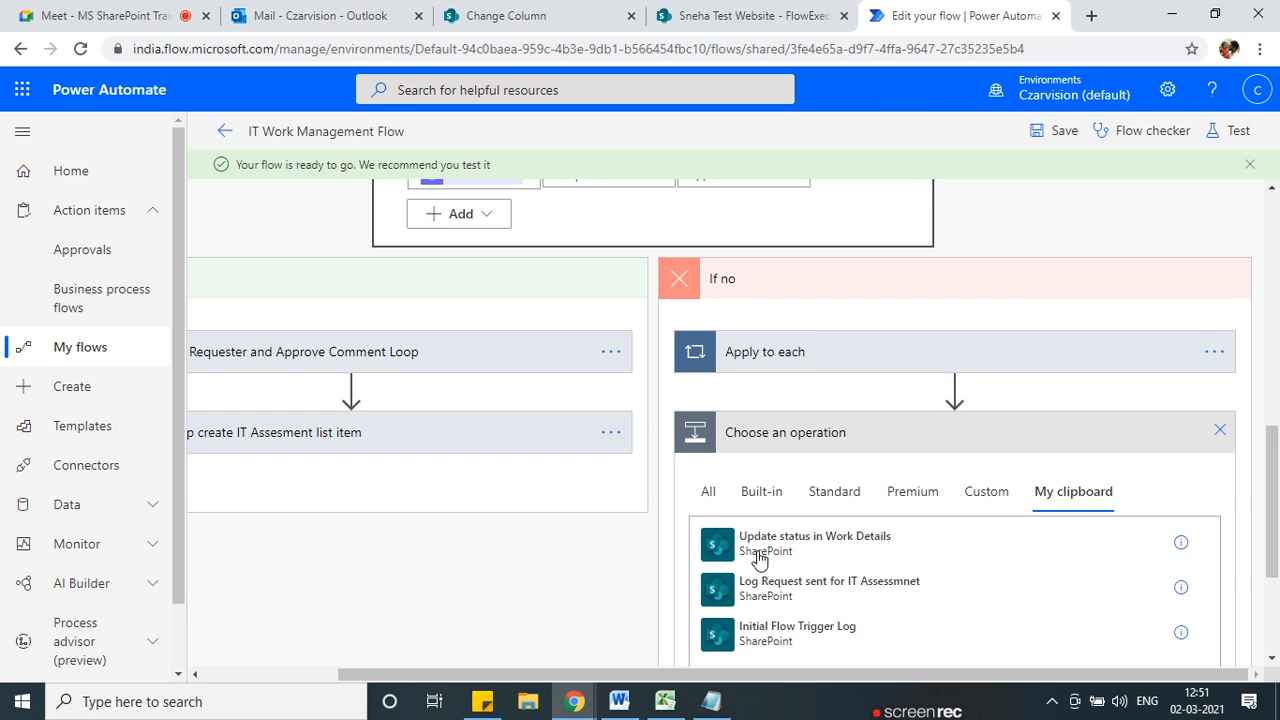
left_click(766, 545)
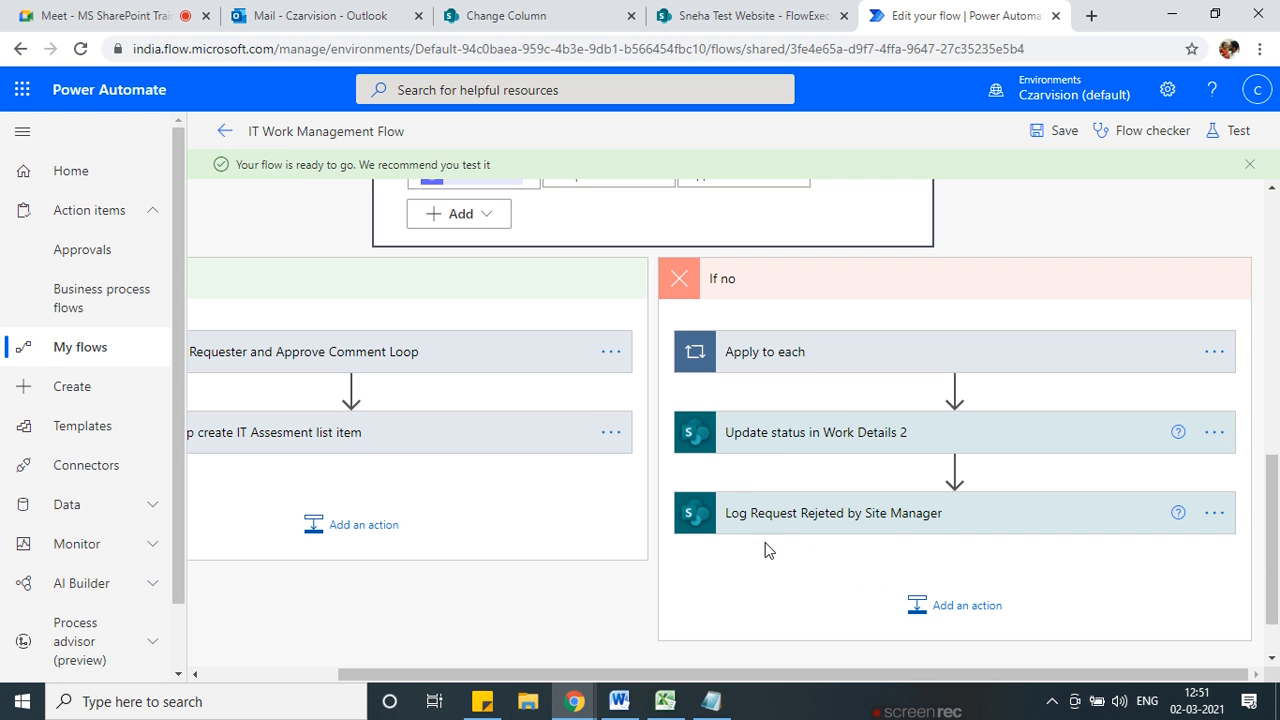
Rename the inserted update action as 'Update rejected status in Work Details'.
left_click(1214, 432)
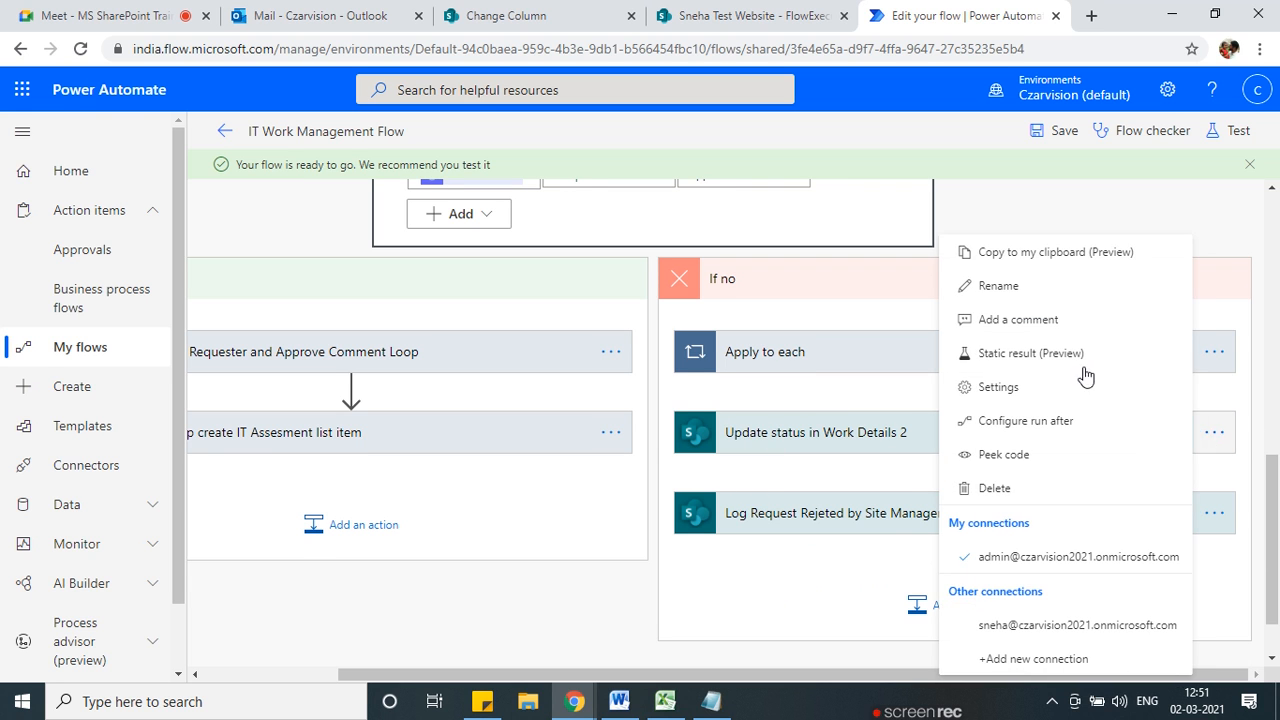
left_click(1030, 283)
left_click(756, 432)
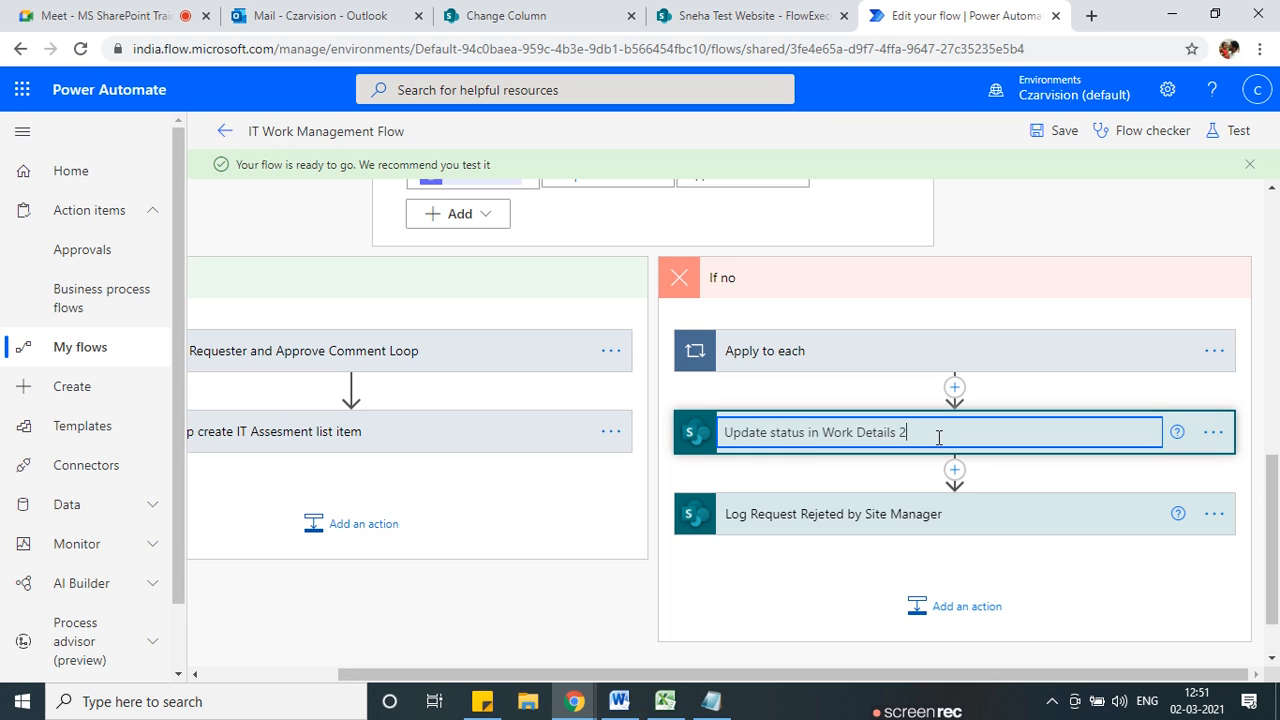
double_click(778, 432)
type("Rejected ")
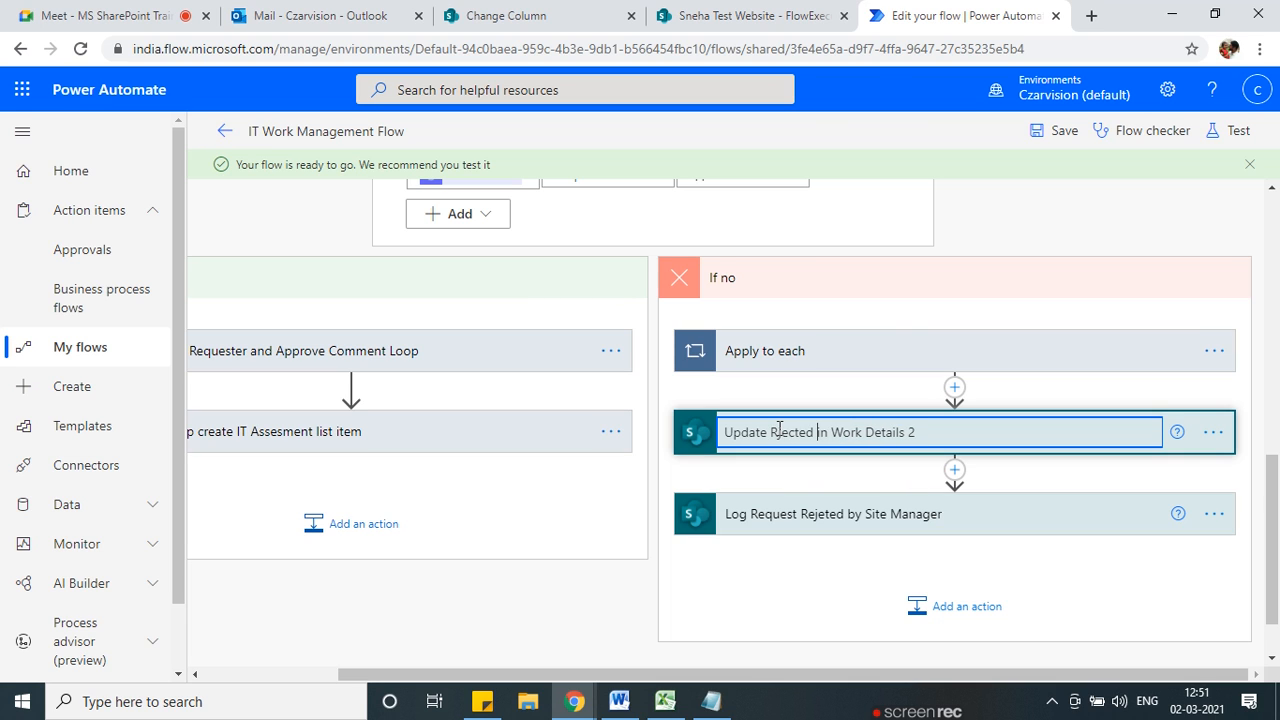
type("status")
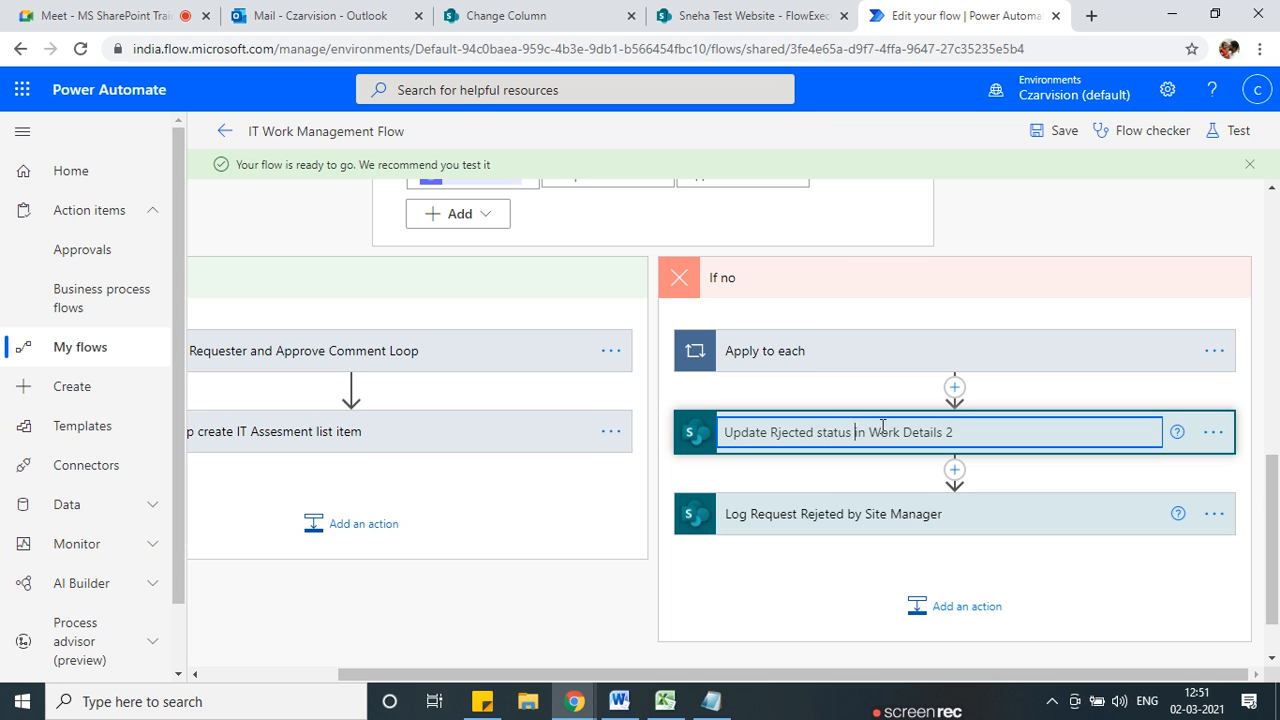
key("BackSpace")
type("re")
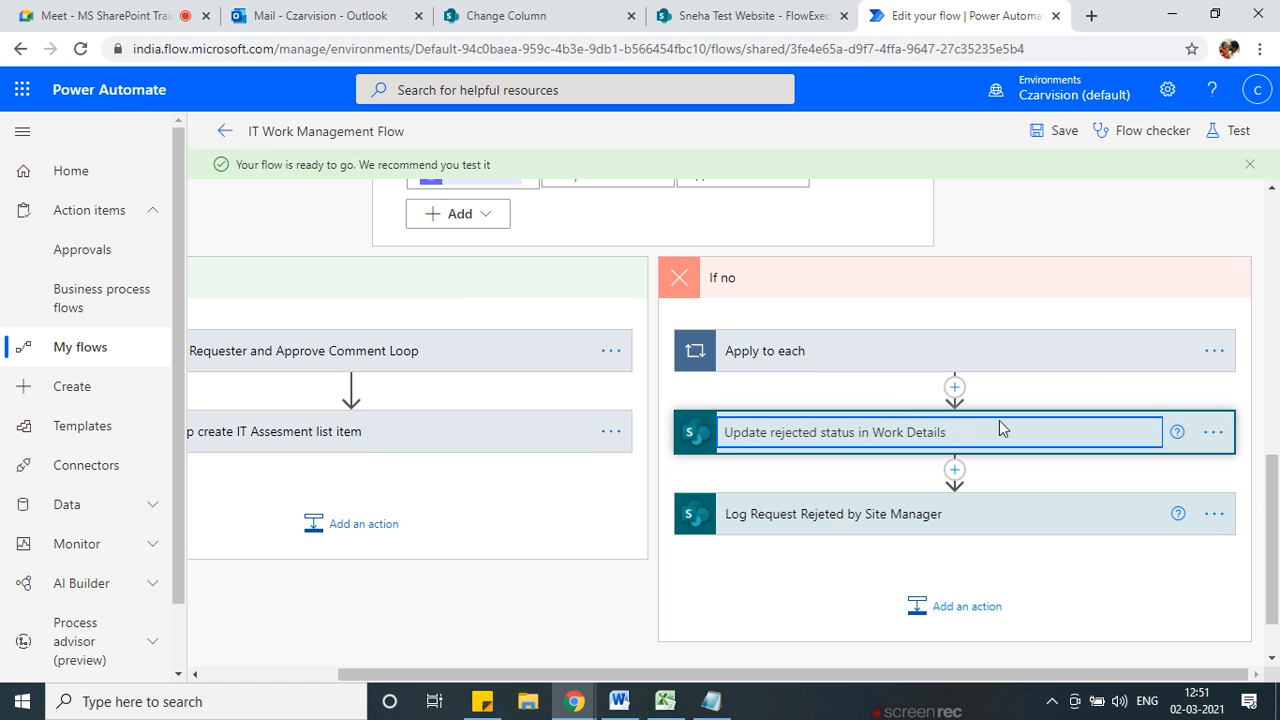
Examine the Status Value choices in the renamed update action and the status list kept in Notepad.
left_click(849, 440)
scroll(849, 440, "down", 4)
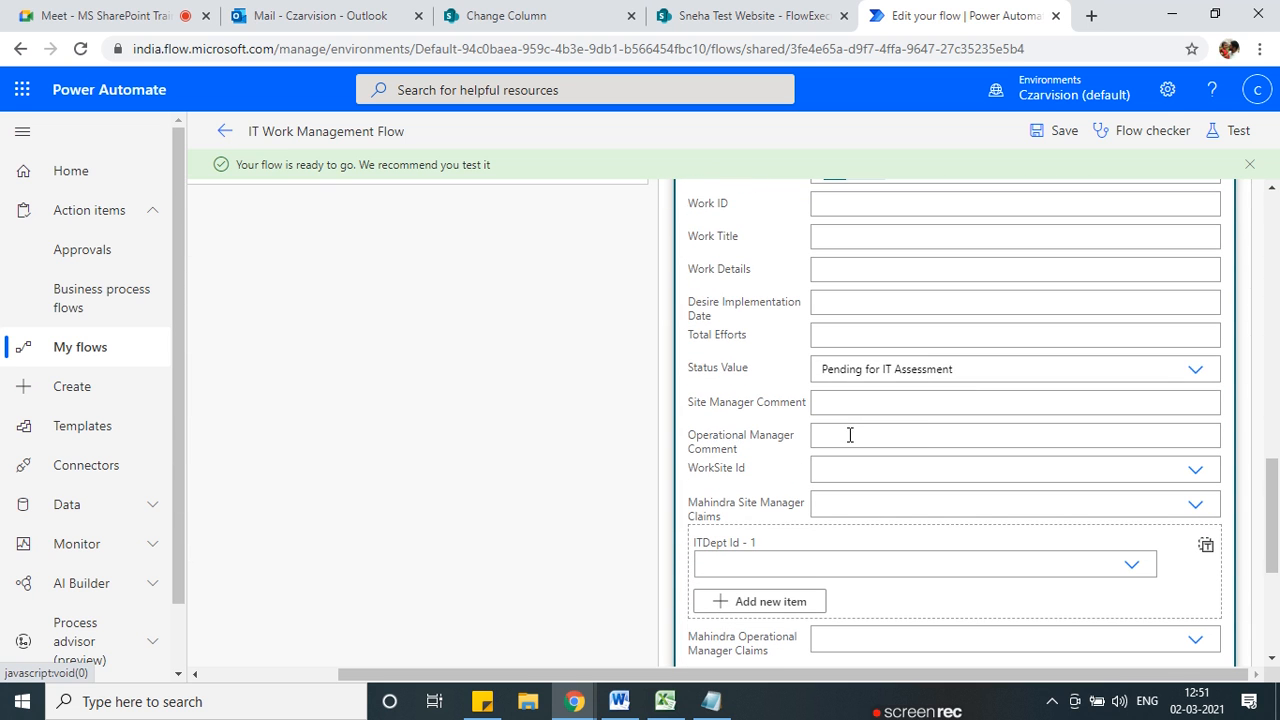
left_click(1200, 372)
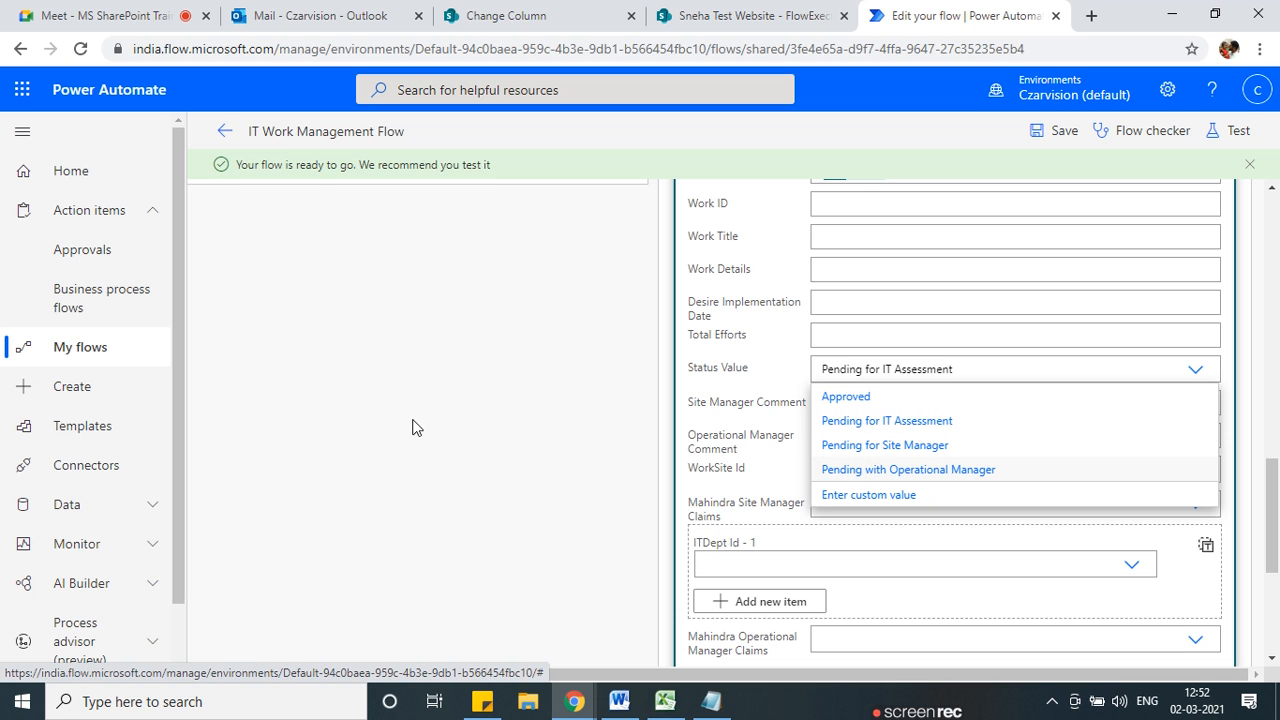
left_click(711, 701)
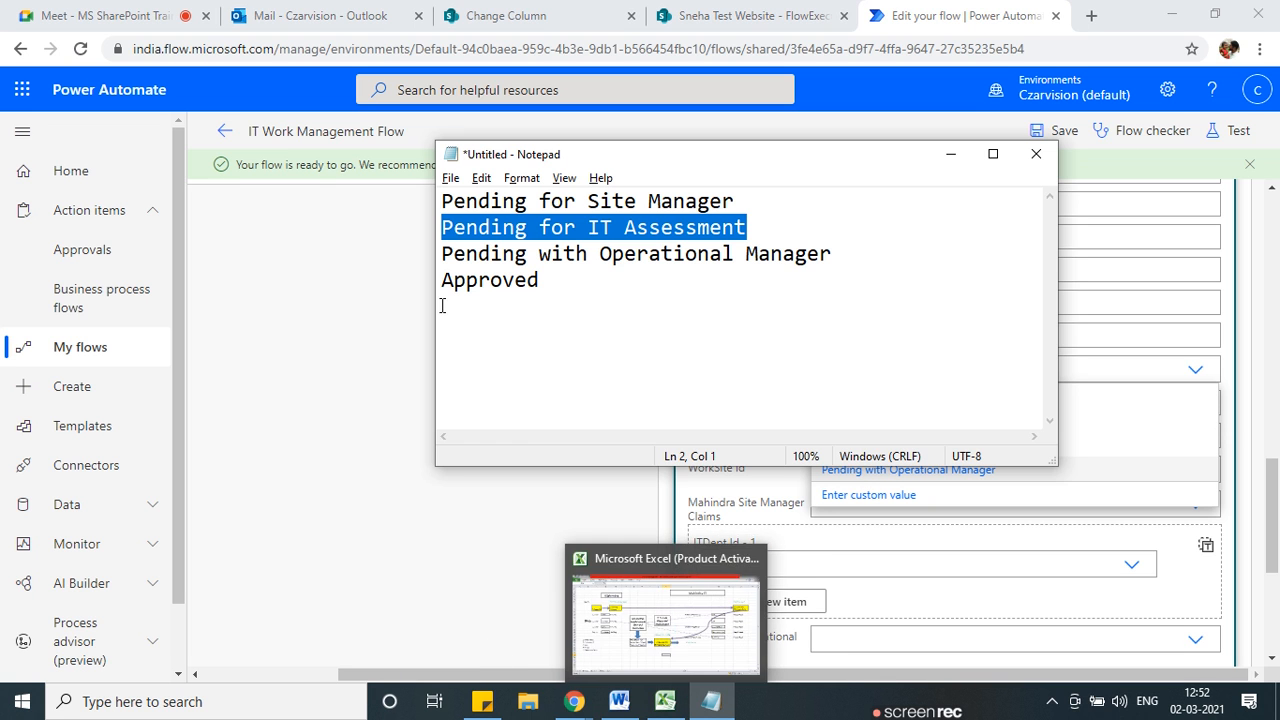
Enter 'Rejected by Site Manager' below 'Pending for Site Manager' in the SharePoint Status column's choices and copy that text.
left_click(506, 15)
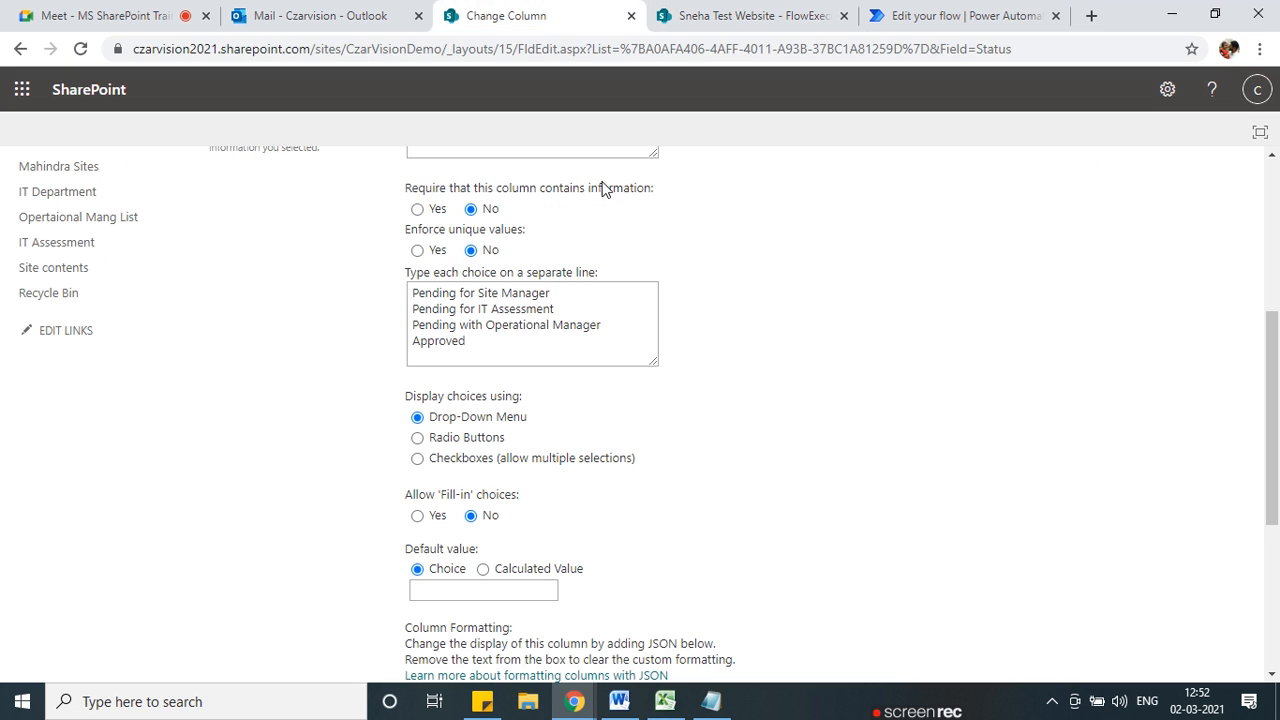
left_click(563, 292)
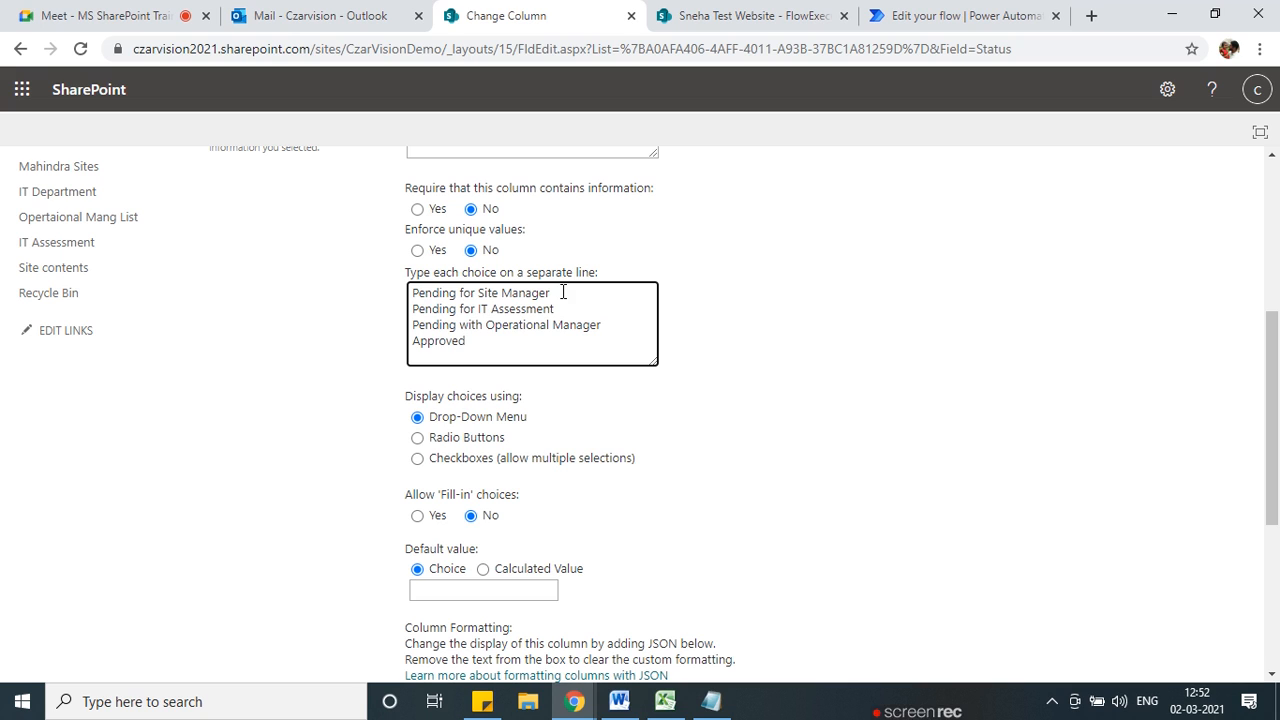
key("Return")
type("Rjec")
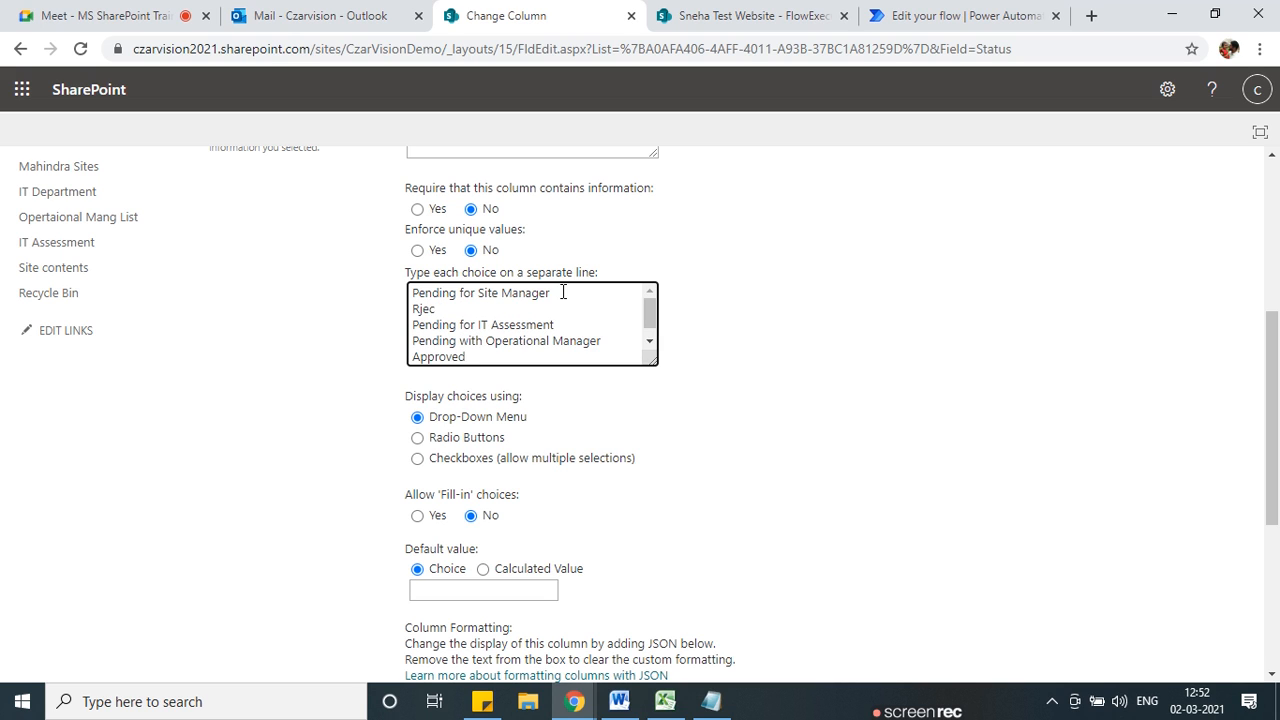
type("tejected by Site Manager")
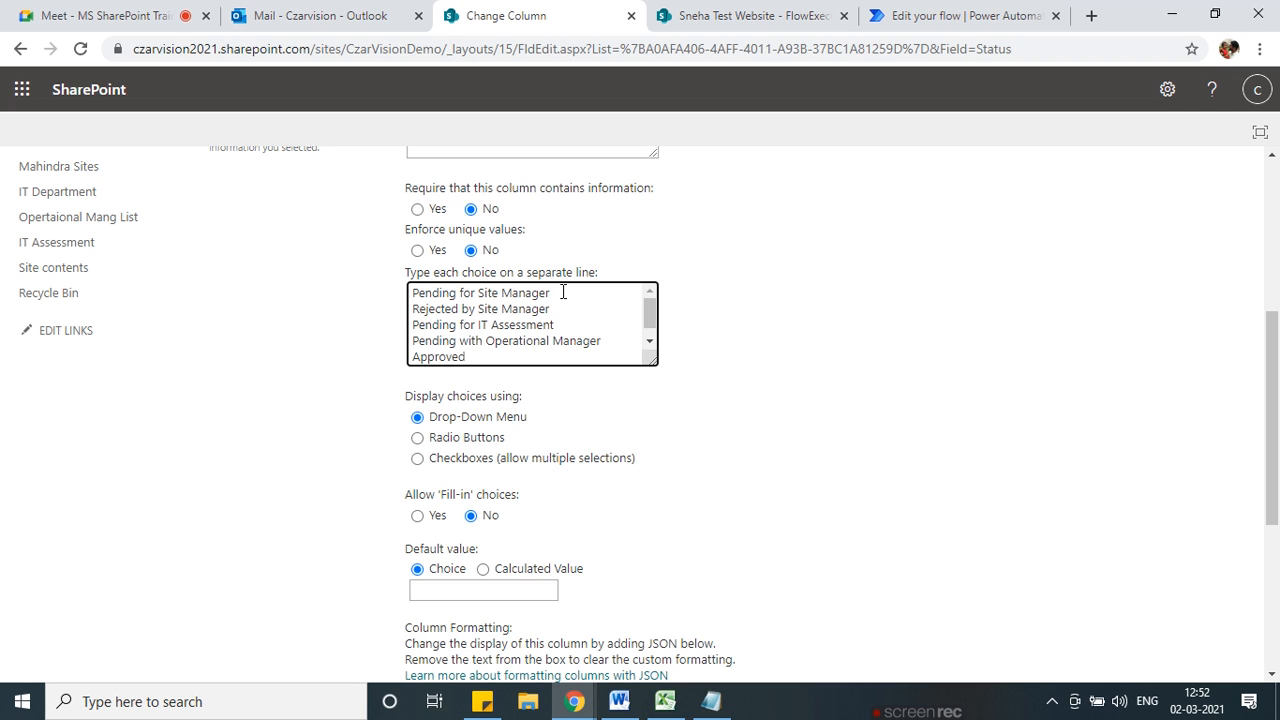
left_click_drag(560, 307, 408, 310)
key("ctrl+c")
left_click(790, 334)
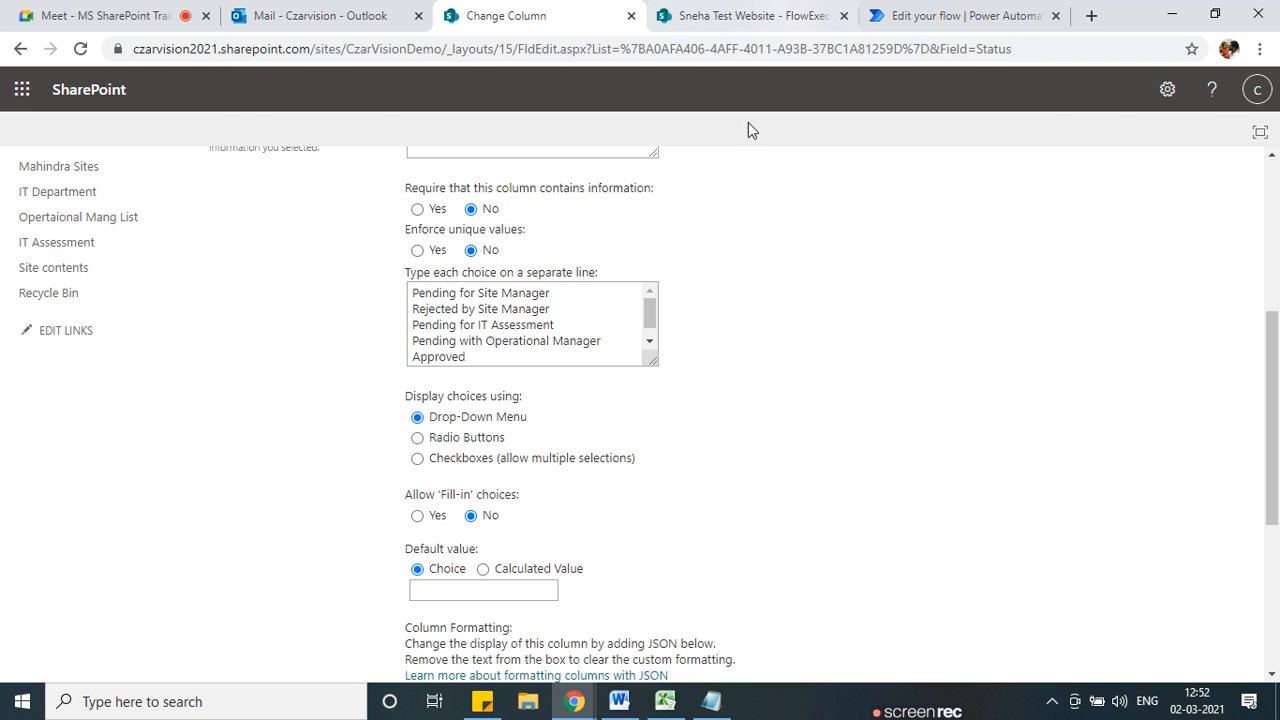
Switch back to the IT Work Management Flow, check the Status Value choices again and save the flow.
left_click(960, 15)
scroll(926, 517, "down", 1)
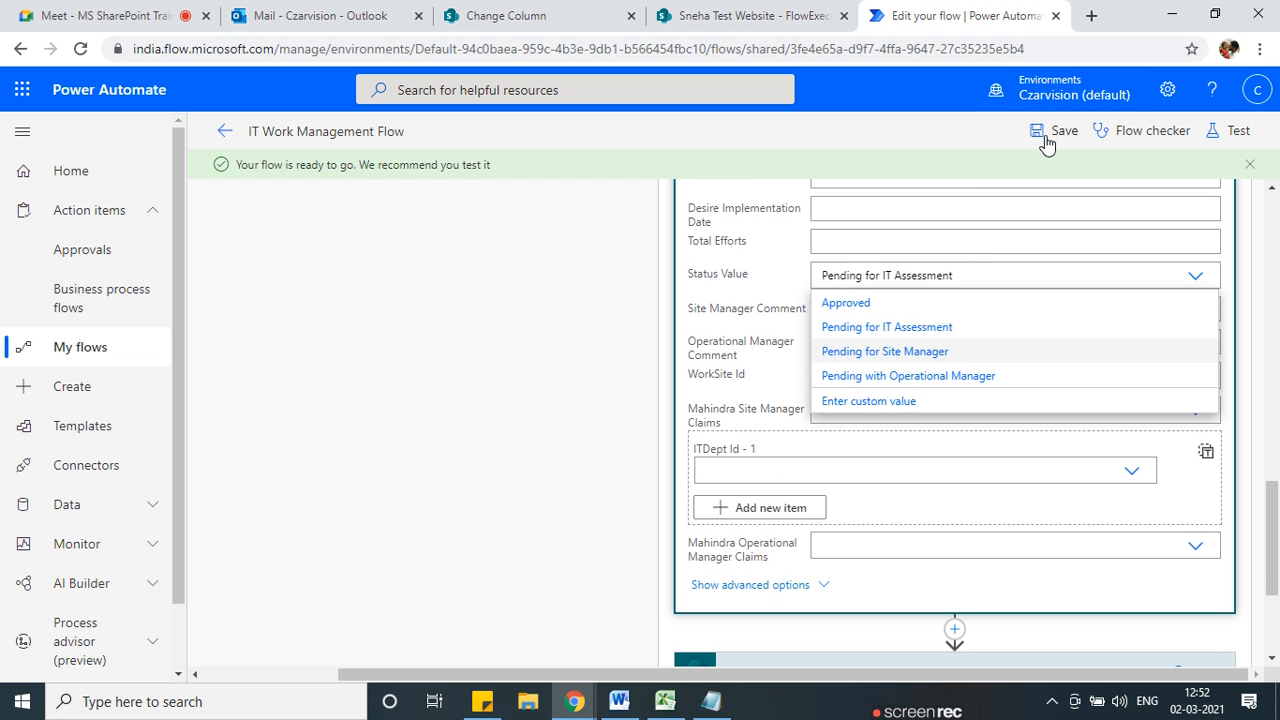
scroll(943, 397, "up", 1)
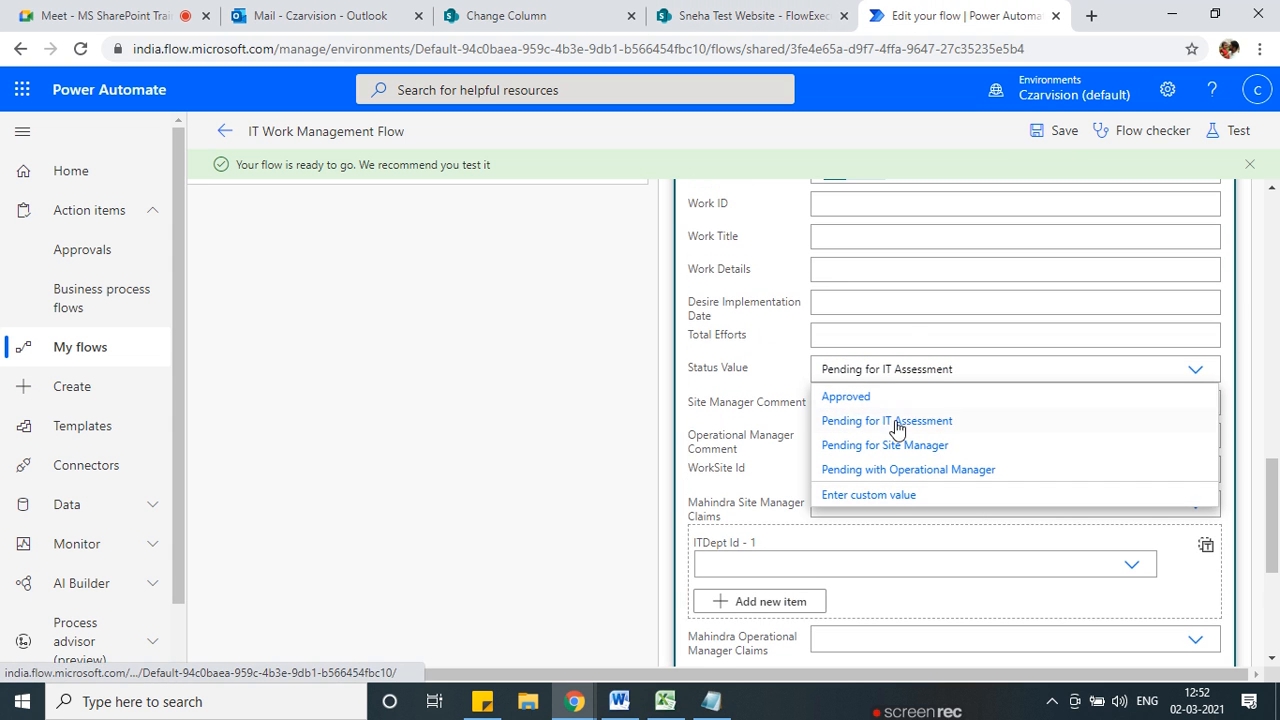
left_click(1052, 136)
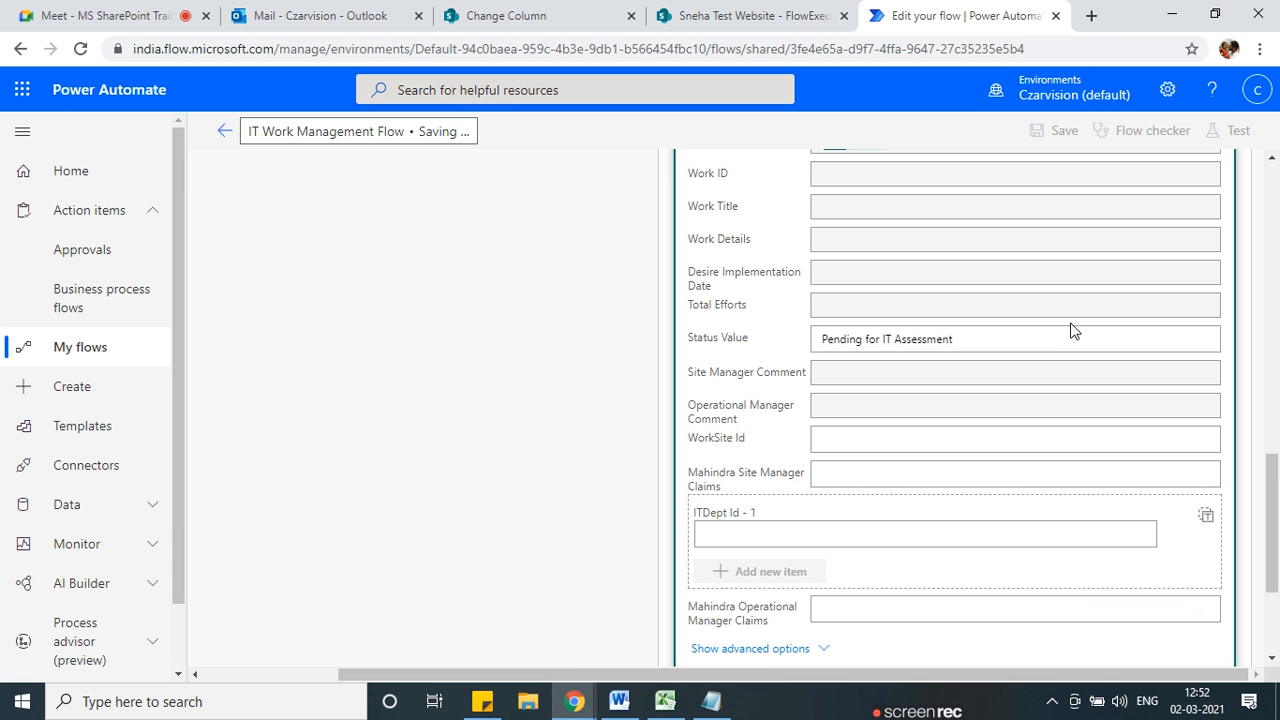
scroll(1072, 330, "up", 7)
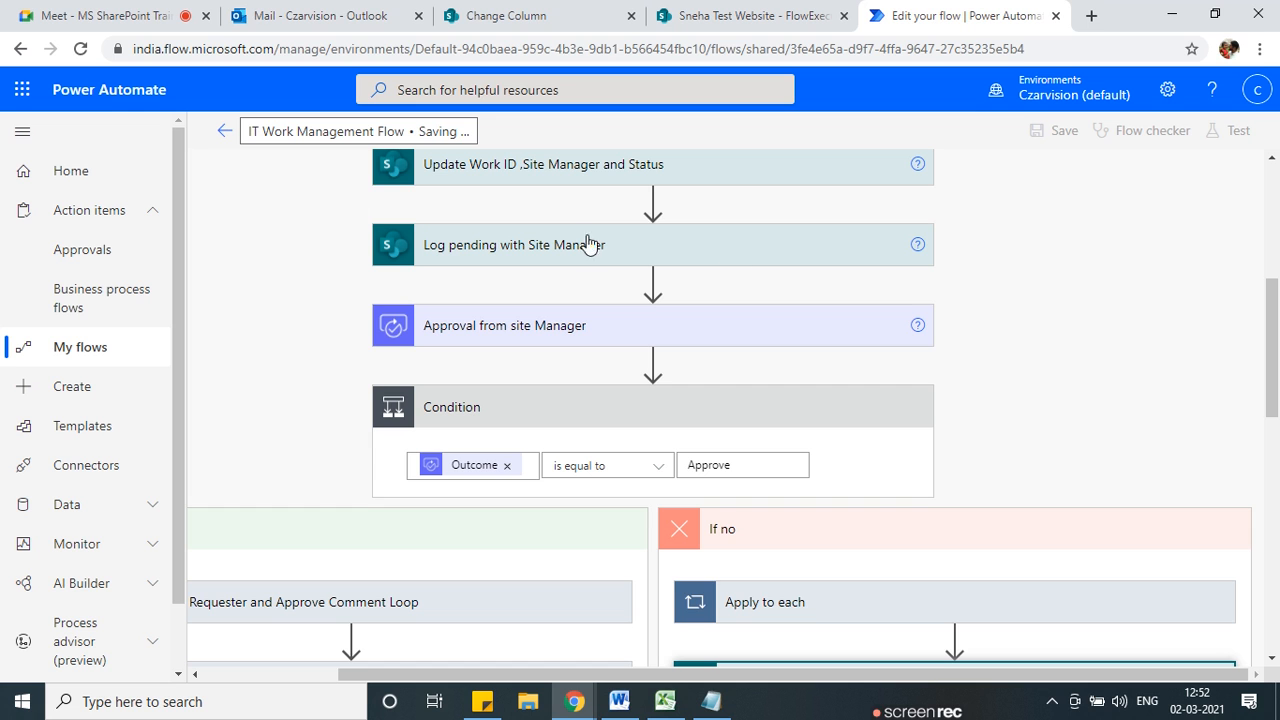
scroll(1030, 340, "down", 4)
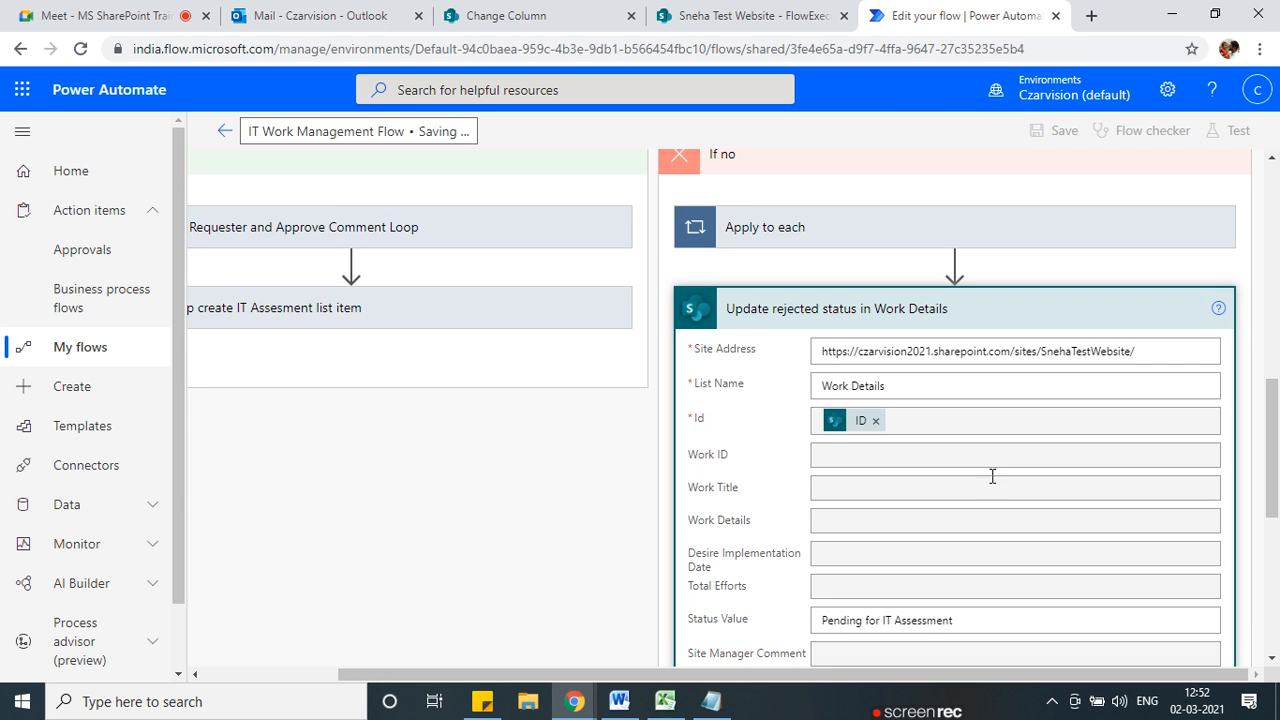
Set the rejected status update's Status Value to the custom value 'Rejected by Site Manager' and save the flow.
scroll(992, 476, "down", 2)
left_click(1193, 463)
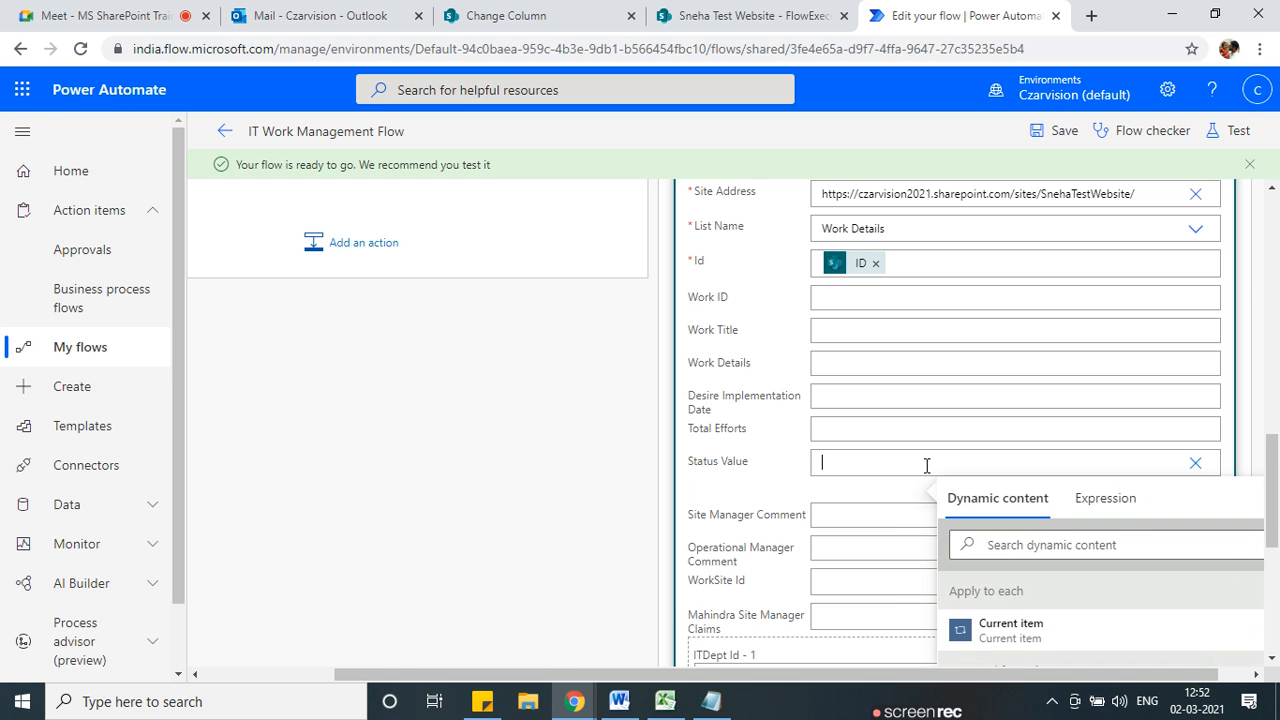
key("ctrl+v")
left_click(1055, 131)
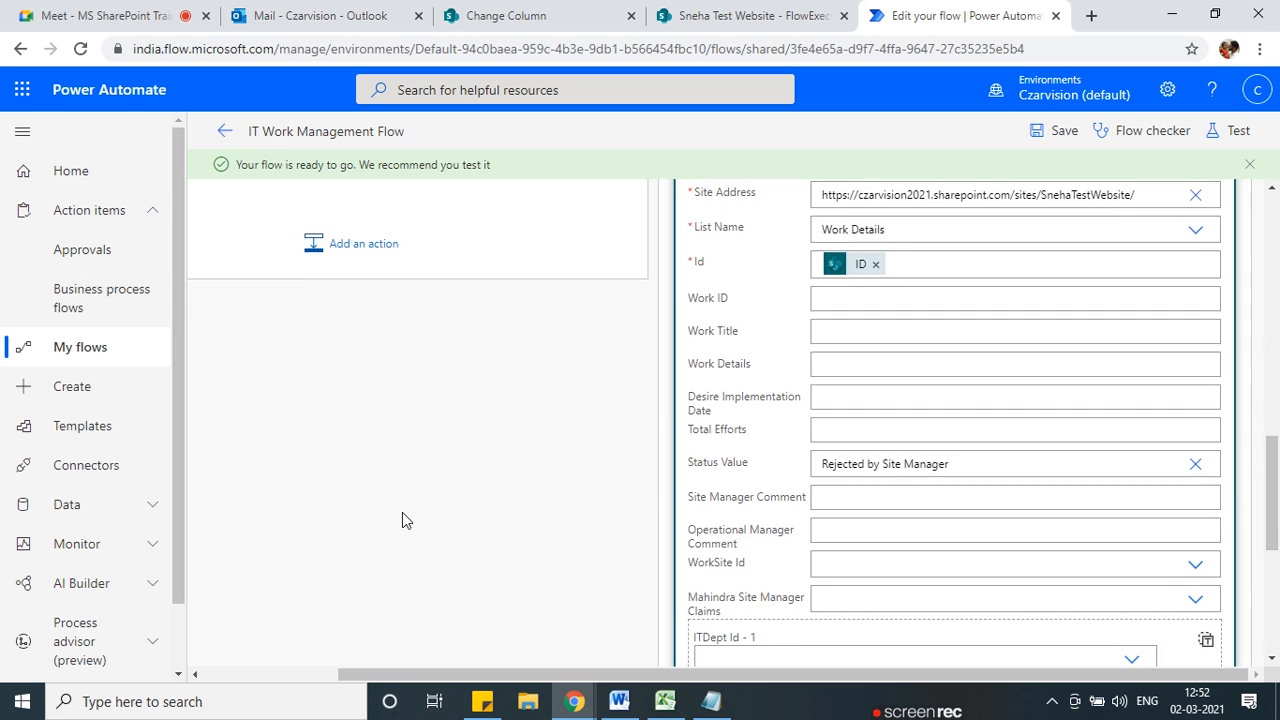
Collapse 'Update rejected status in Work Details' in the If no branch and save the flow again.
scroll(398, 495, "up", 6)
scroll(945, 525, "down", 3)
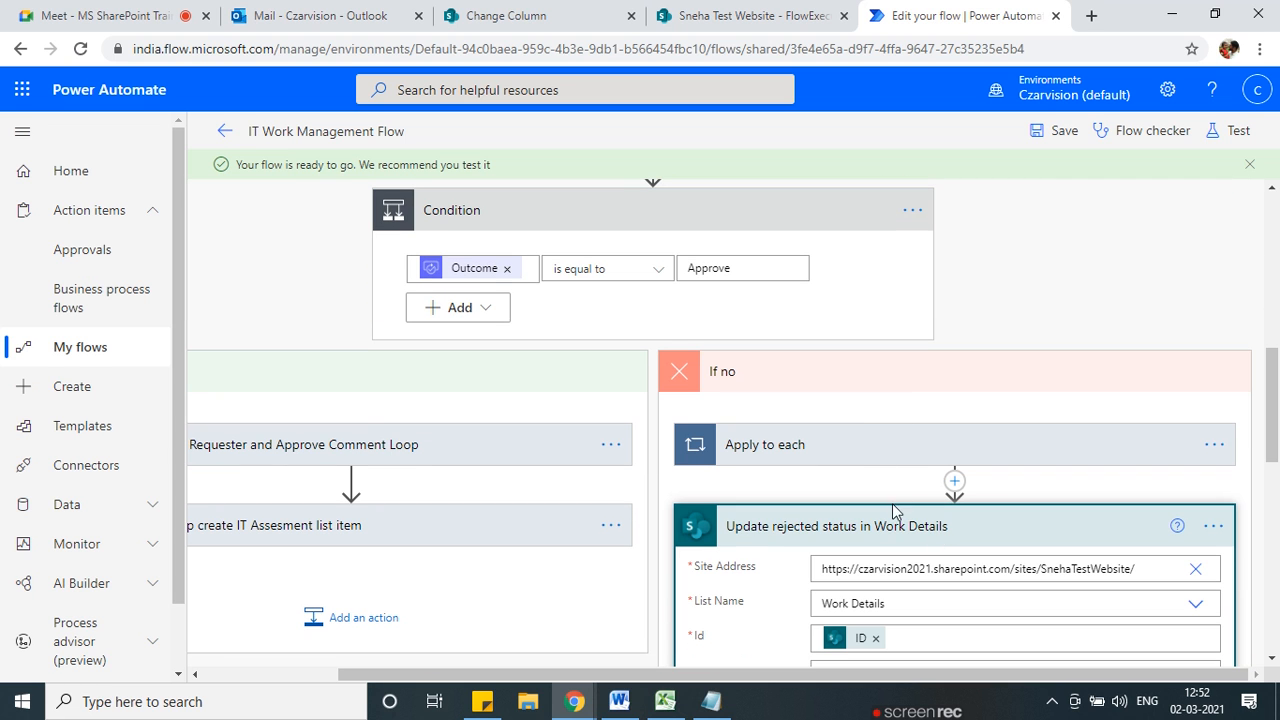
left_click(893, 524)
left_click(1052, 145)
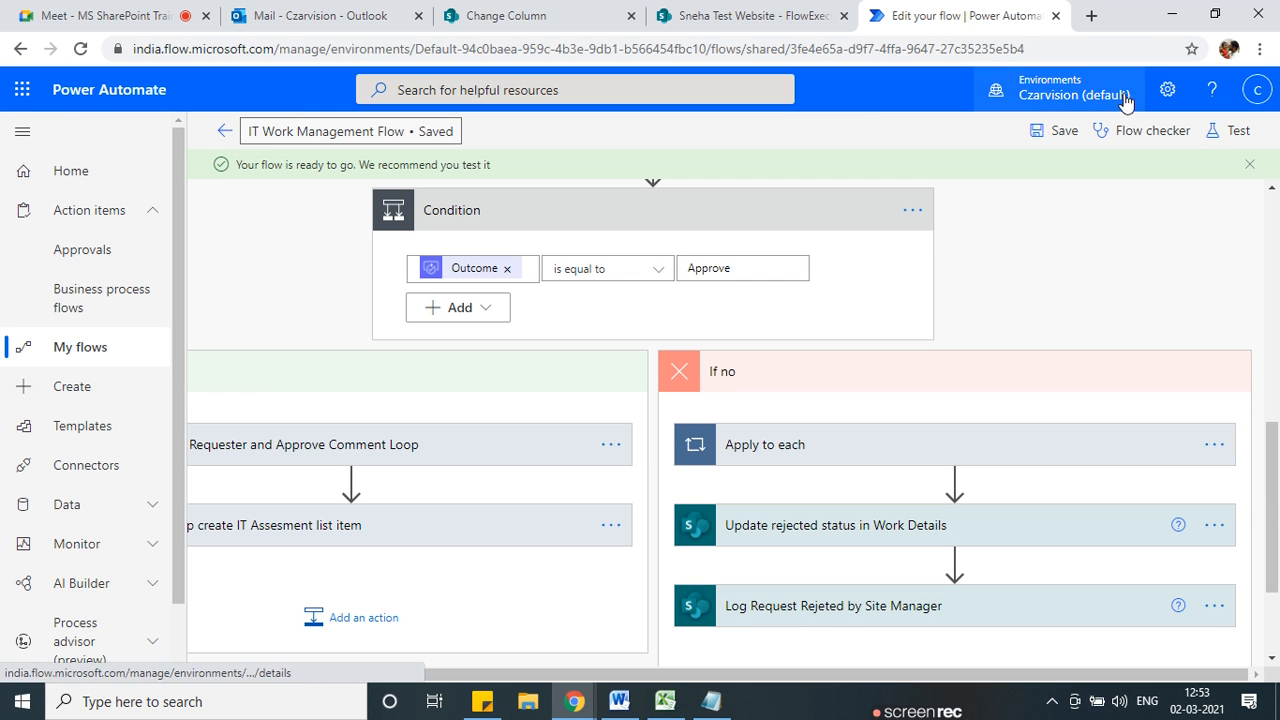
Test the flow automatically with the most recent successful trigger and switch to the FlowExecutionLog list in SharePoint.
left_click(1238, 132)
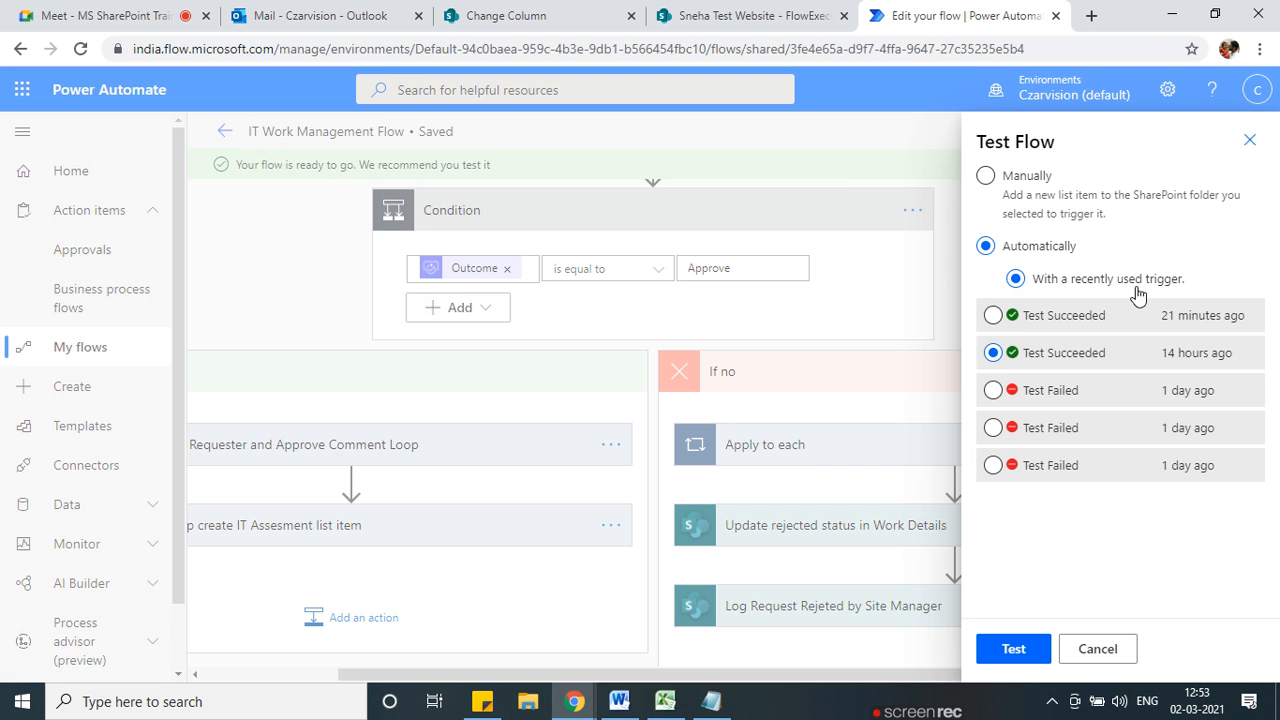
left_click(993, 315)
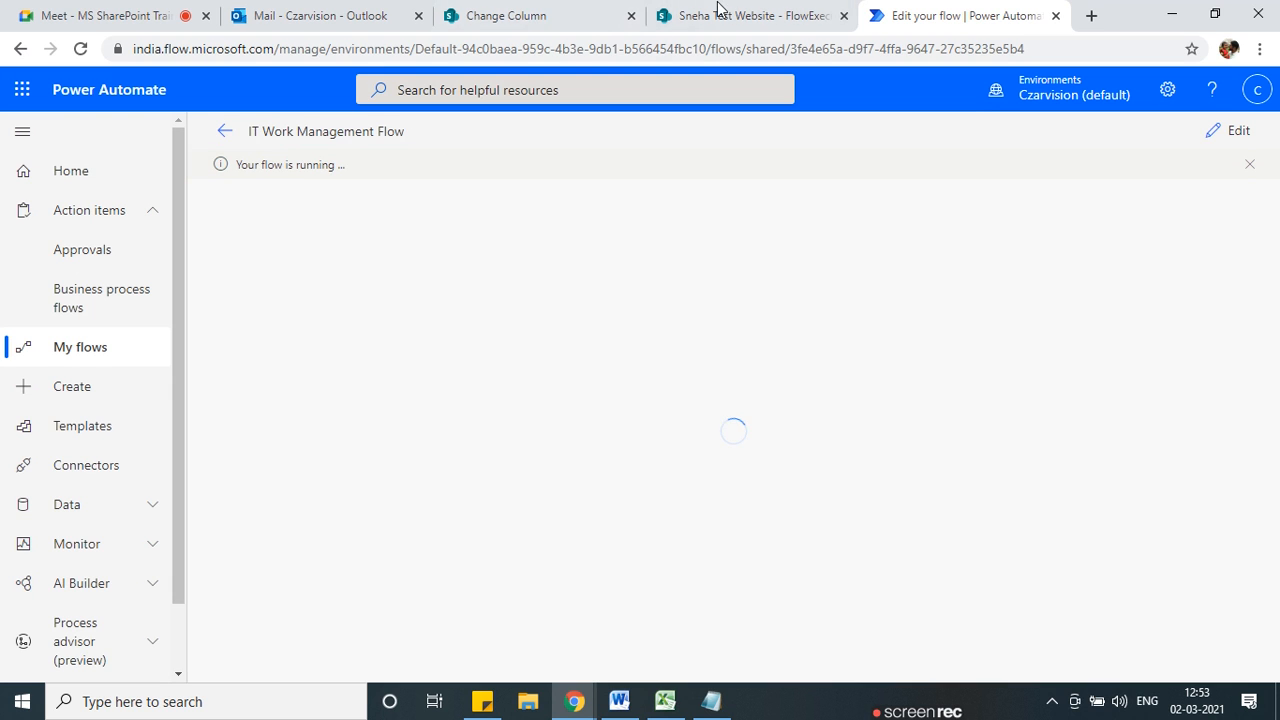
left_click(665, 15)
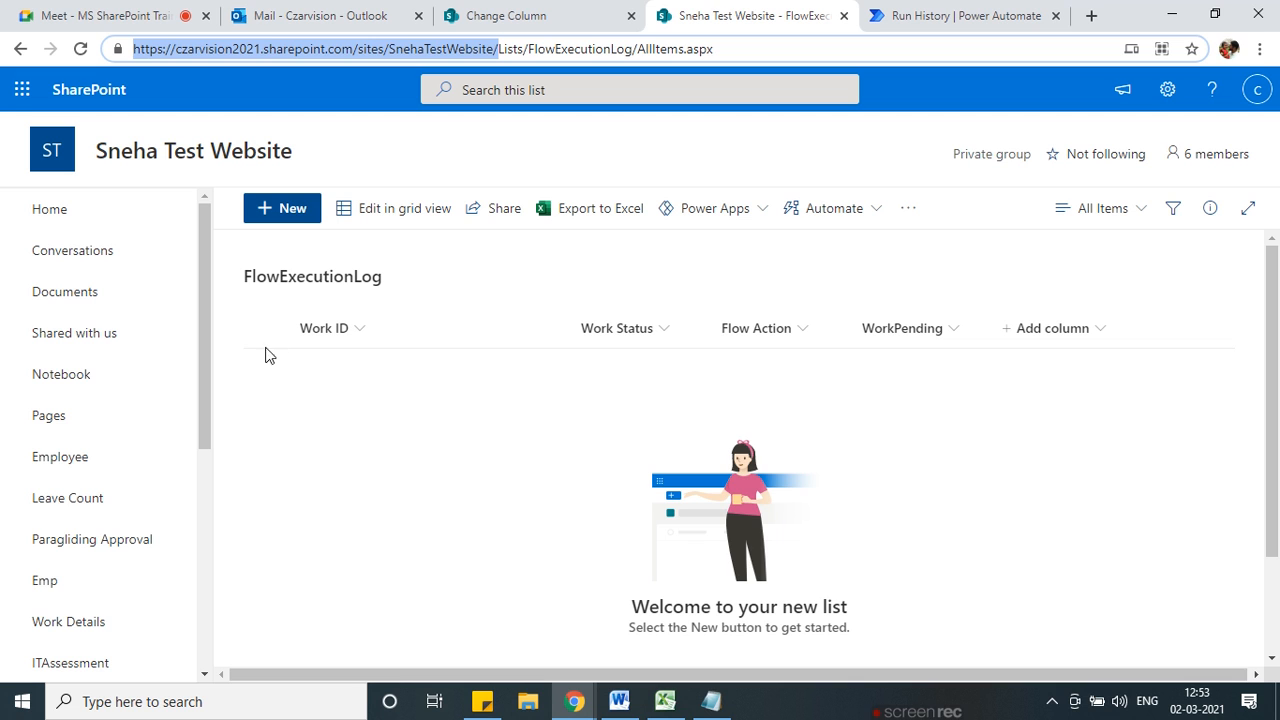
Check the running flow's action progress against the refreshed FlowExecutionLog list in SharePoint.
left_click(900, 8)
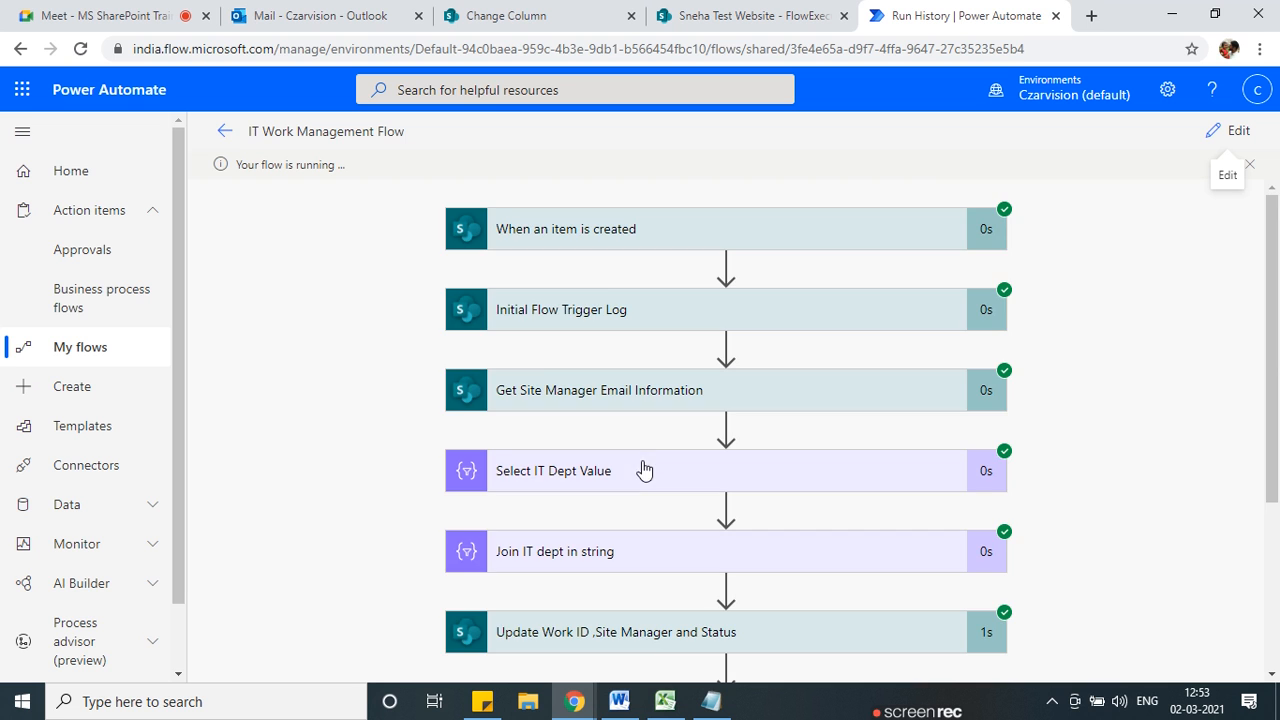
scroll(884, 512, "down", 3)
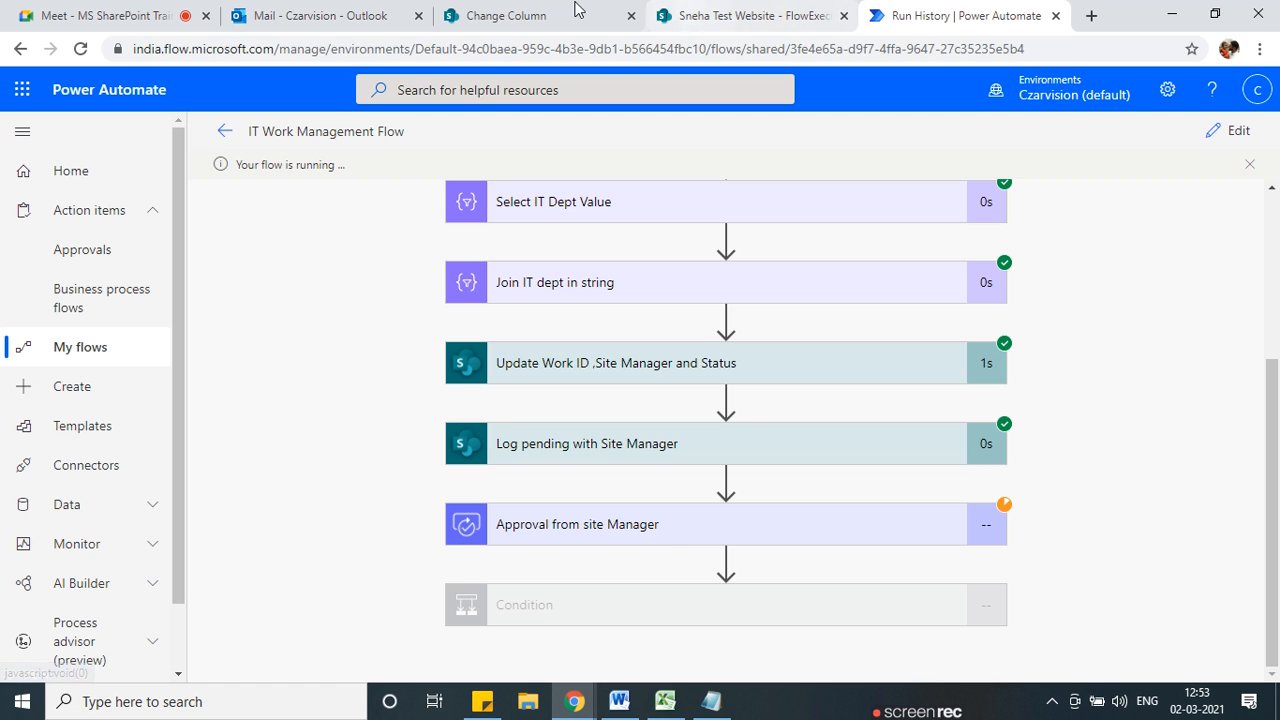
left_click(741, 10)
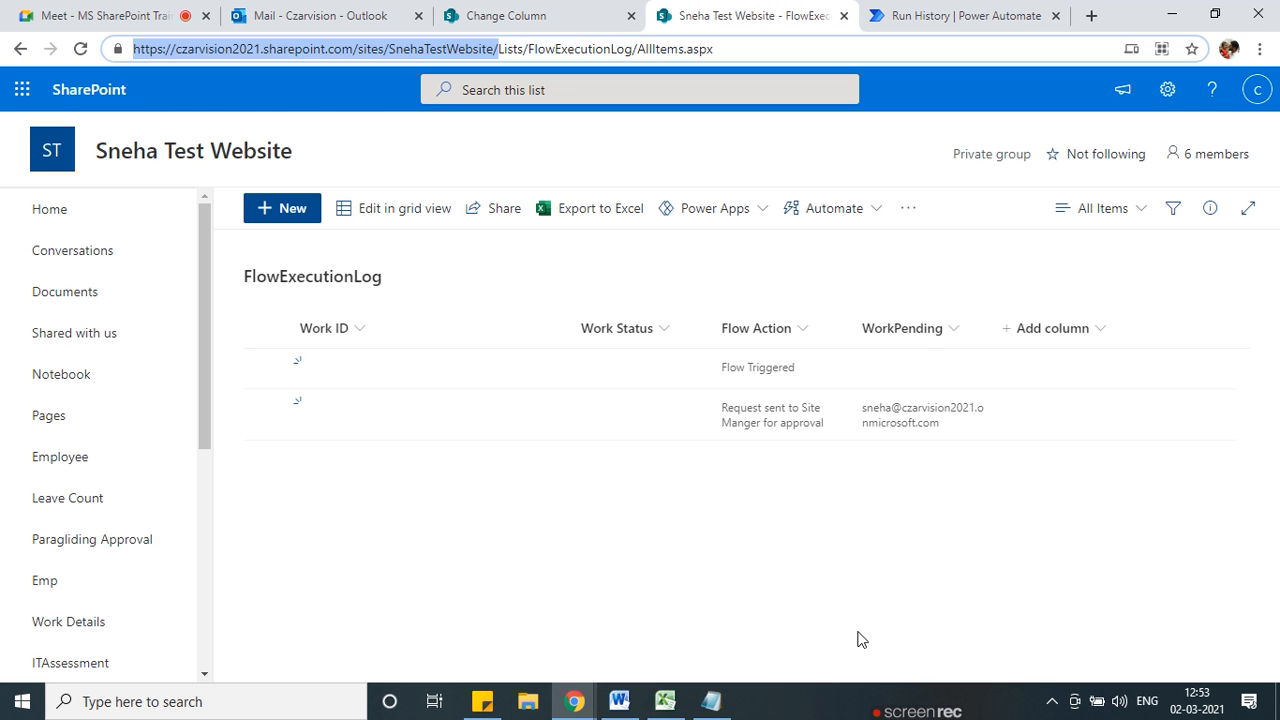
left_click(81, 49)
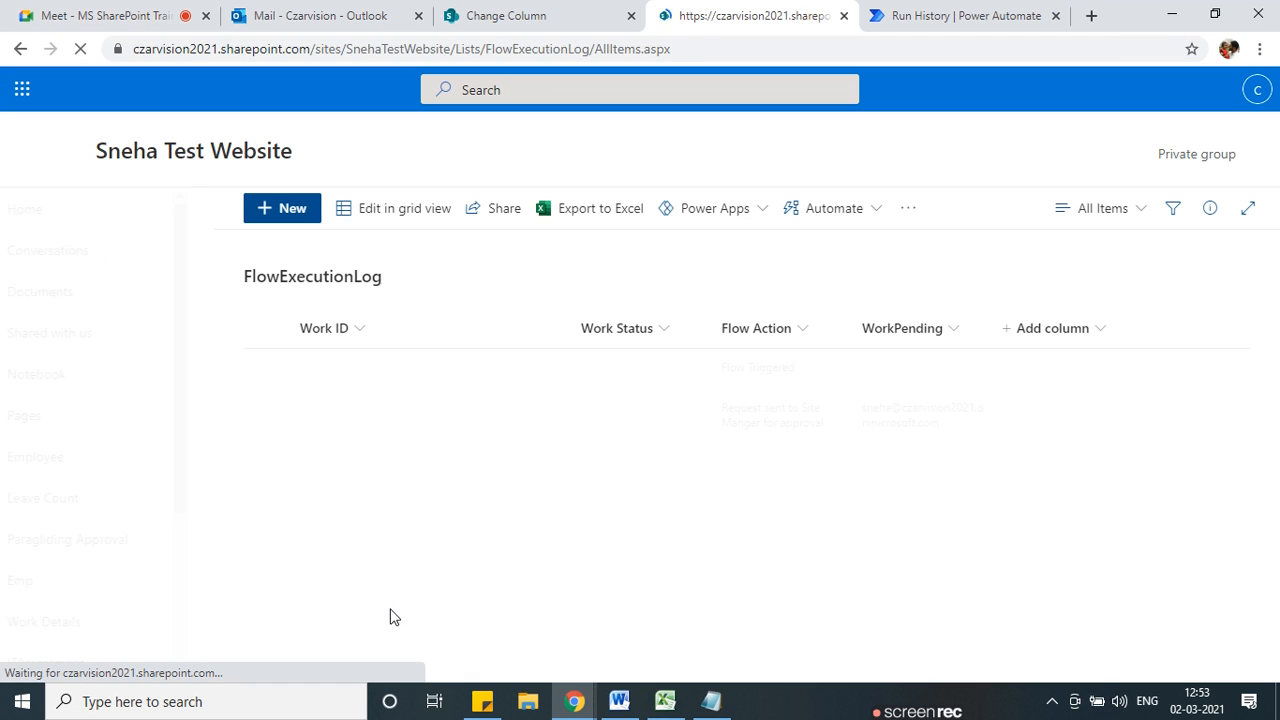
left_click(930, 14)
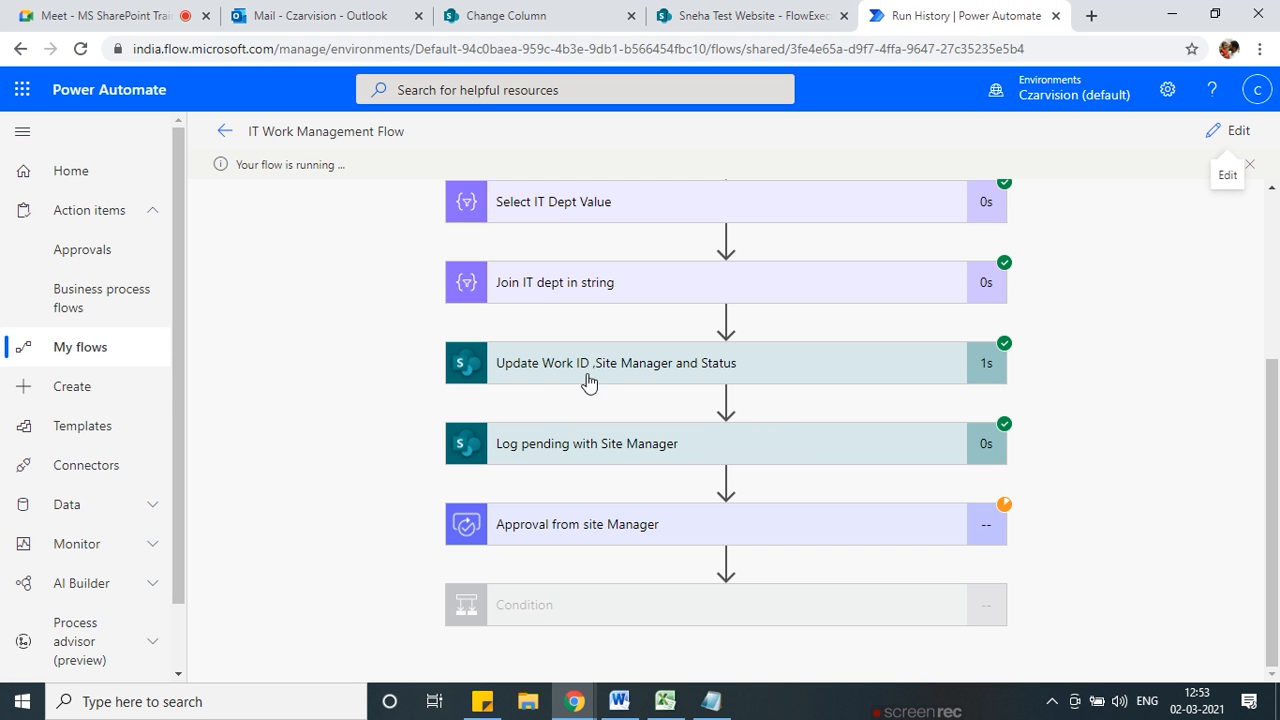
scroll(577, 378, "up", 3)
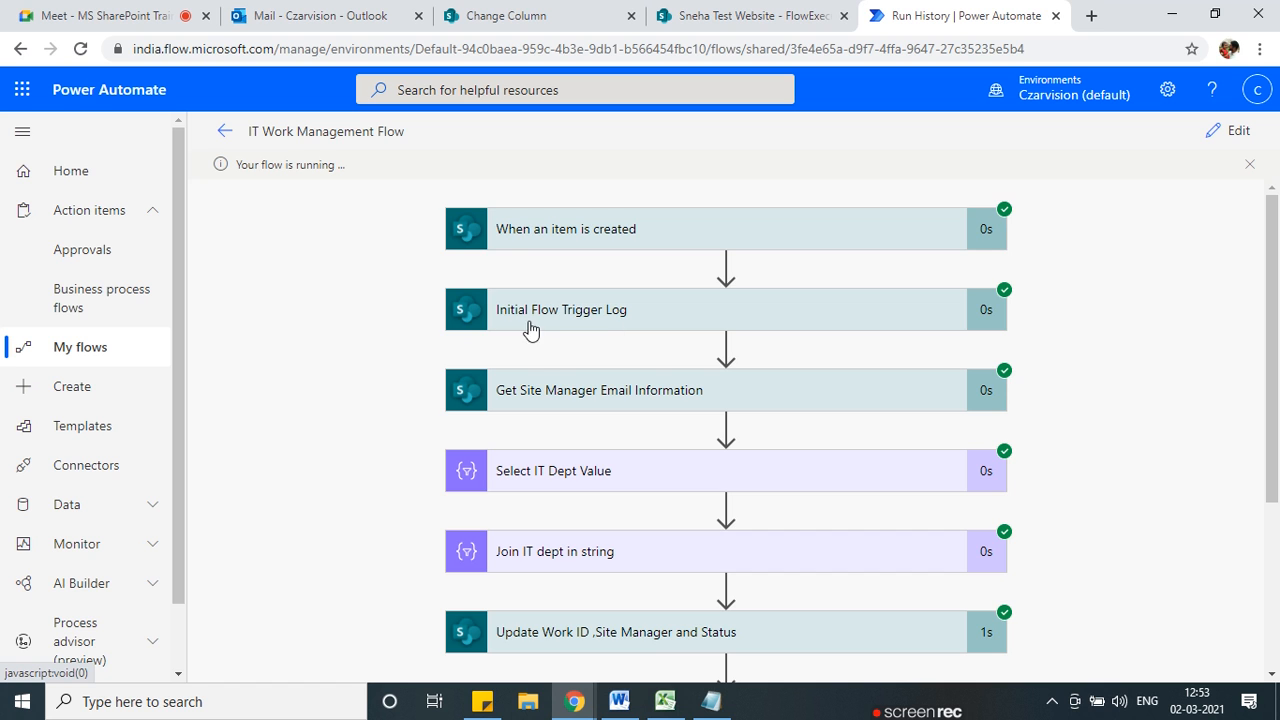
left_click(690, 14)
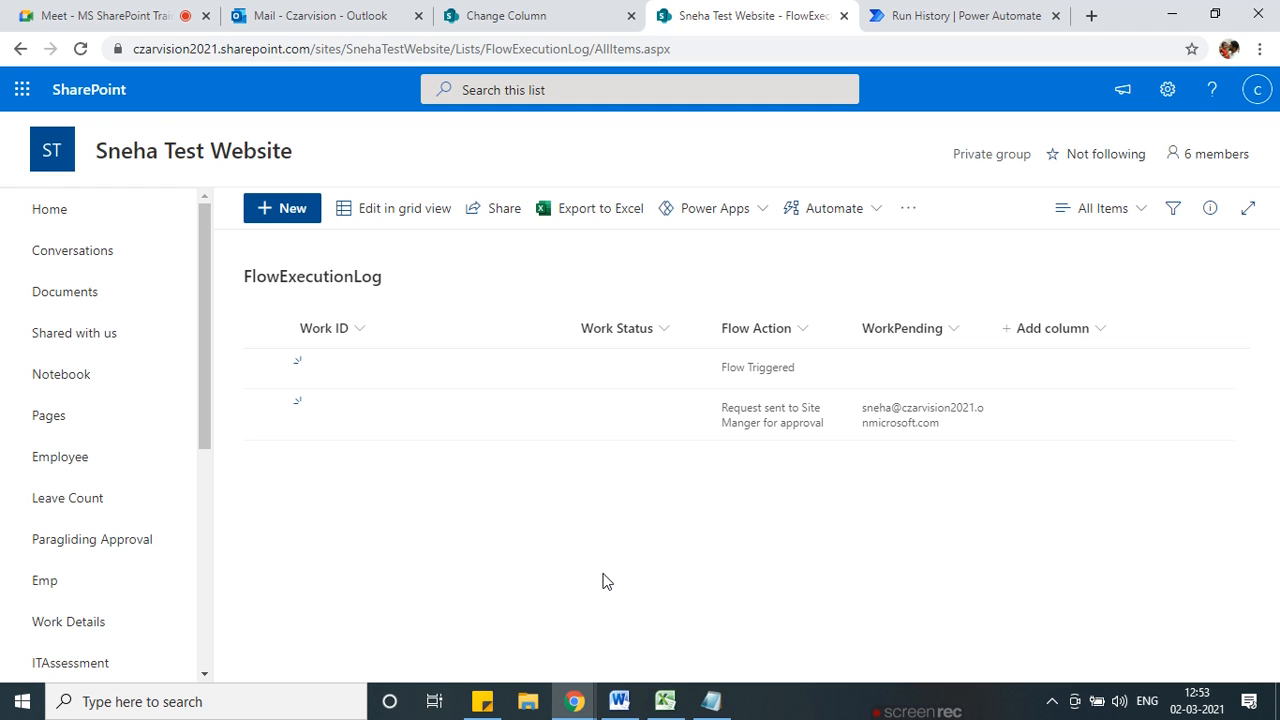
left_click(960, 15)
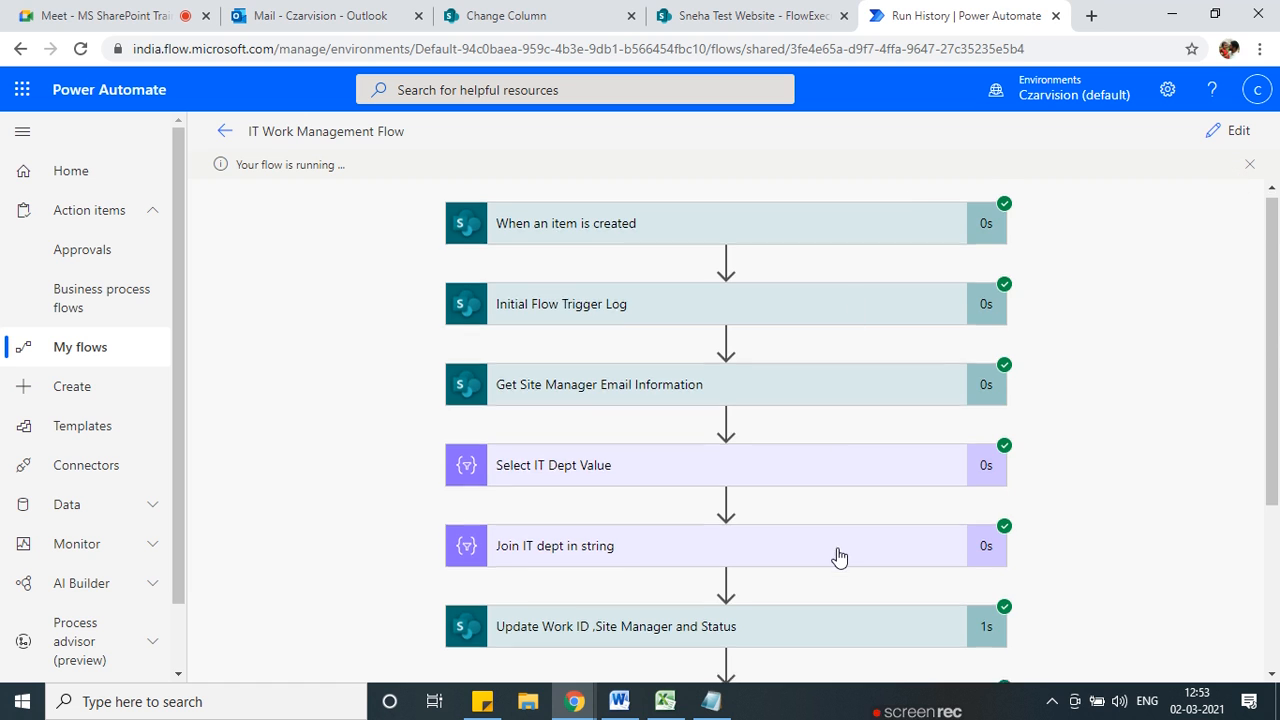
Expand the Condition, 'IT Dept loop create IT Assesment list item' and 'IT Dept Head email Loop' in the flow run to check their actions.
scroll(840, 557, "down", 3)
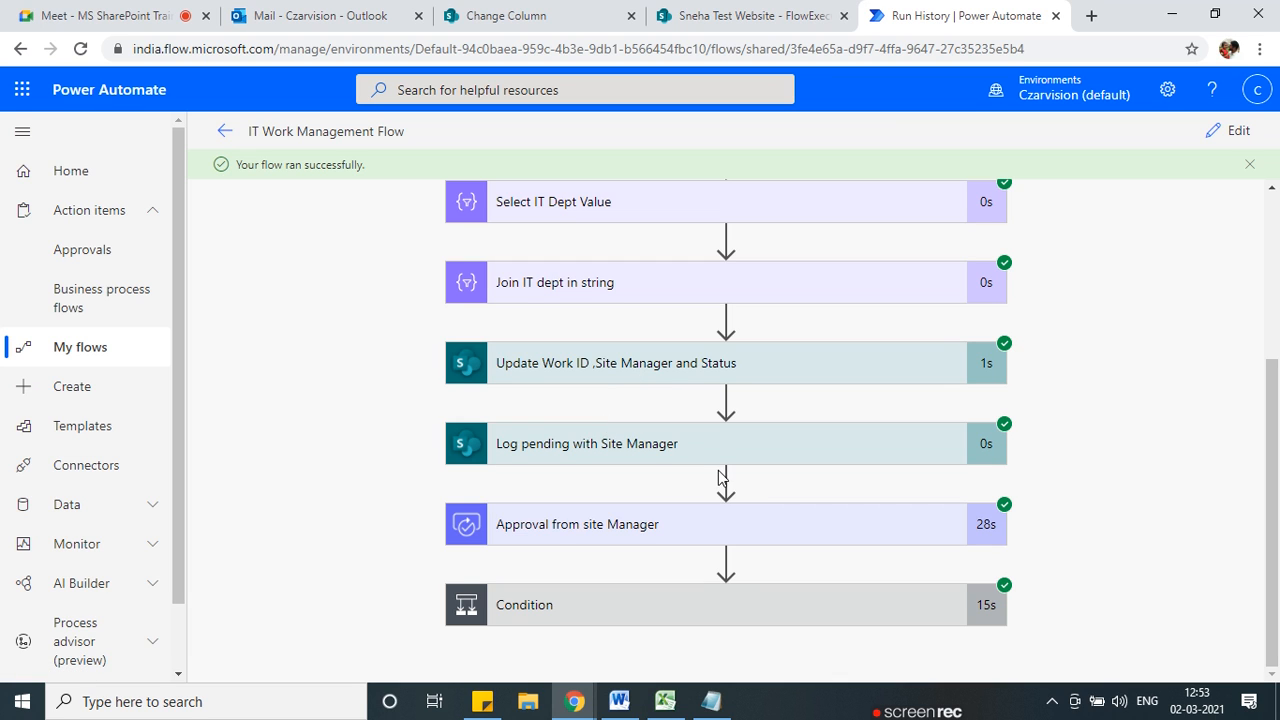
left_click(675, 611)
scroll(651, 583, "down", 5)
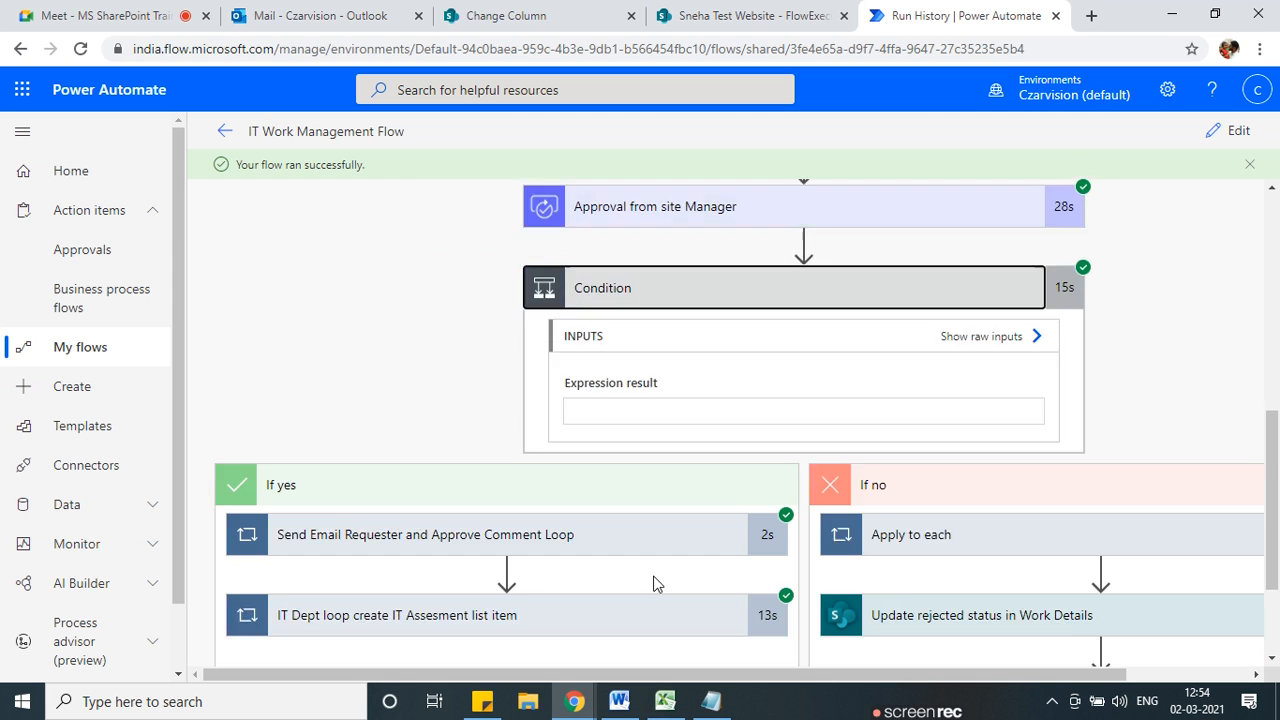
left_click(535, 452)
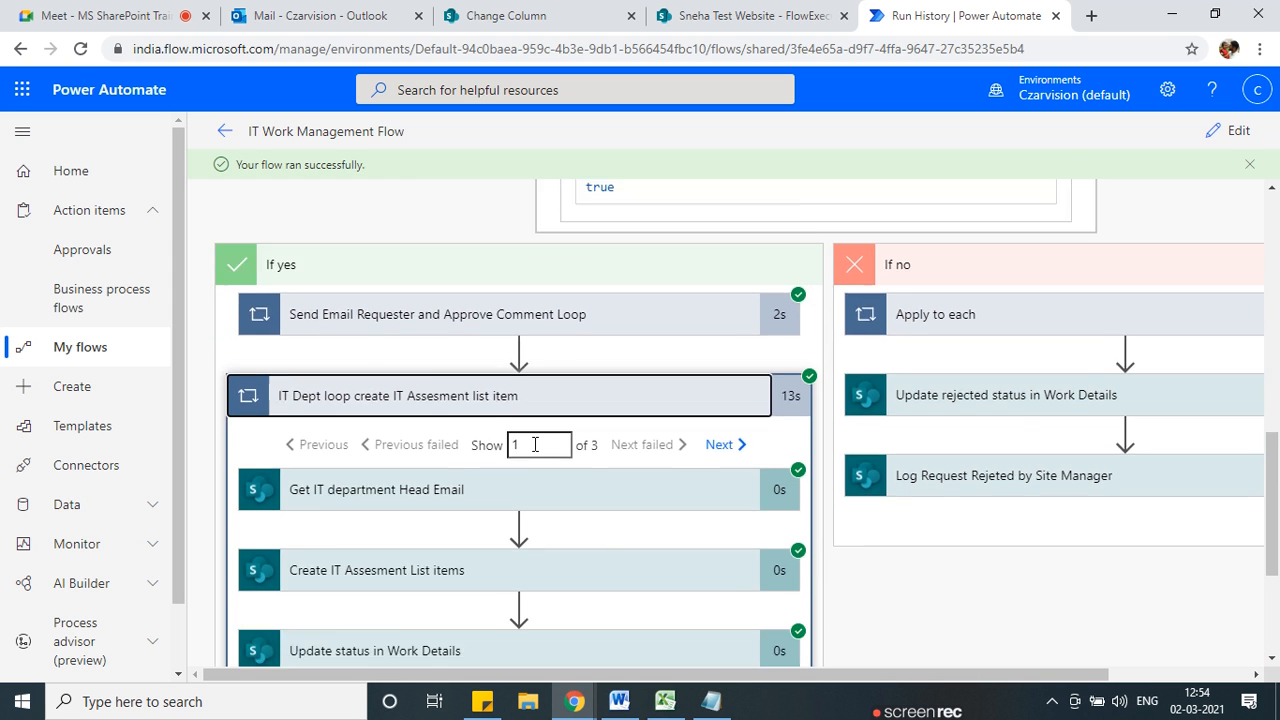
scroll(523, 466, "down", 3)
left_click(509, 491)
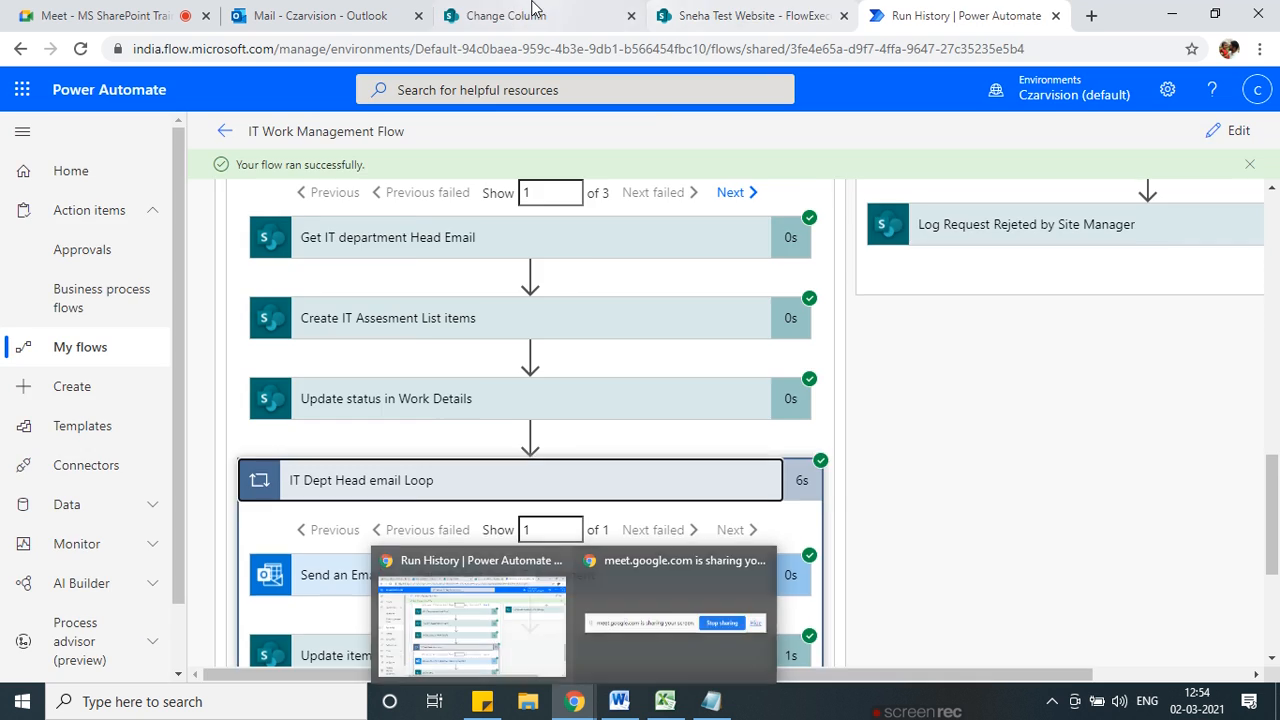
Review the entries in the FlowExecutionLog list, refresh it and return to the flow run in Power Automate.
left_click(531, 15)
left_click(690, 15)
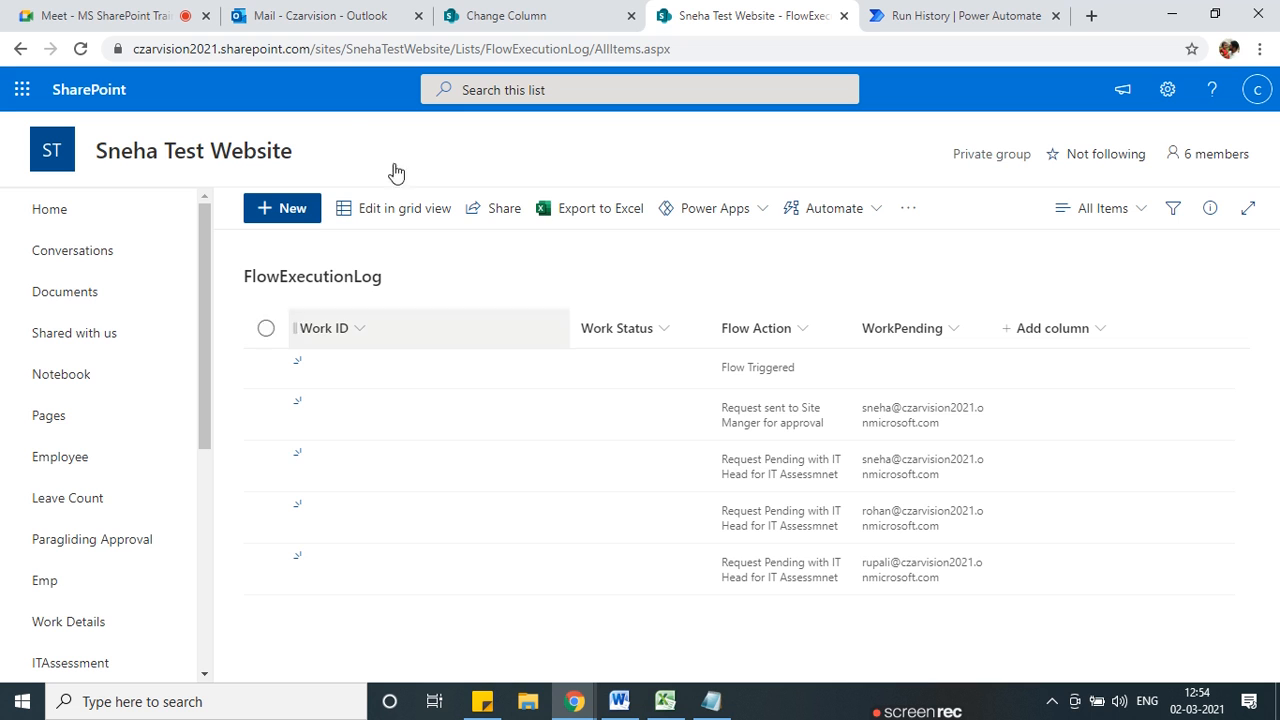
left_click(81, 49)
left_click(930, 28)
Open the flow for editing and clear the Work ID and Work Status values in Initial Flow Trigger Log.
left_click(1239, 132)
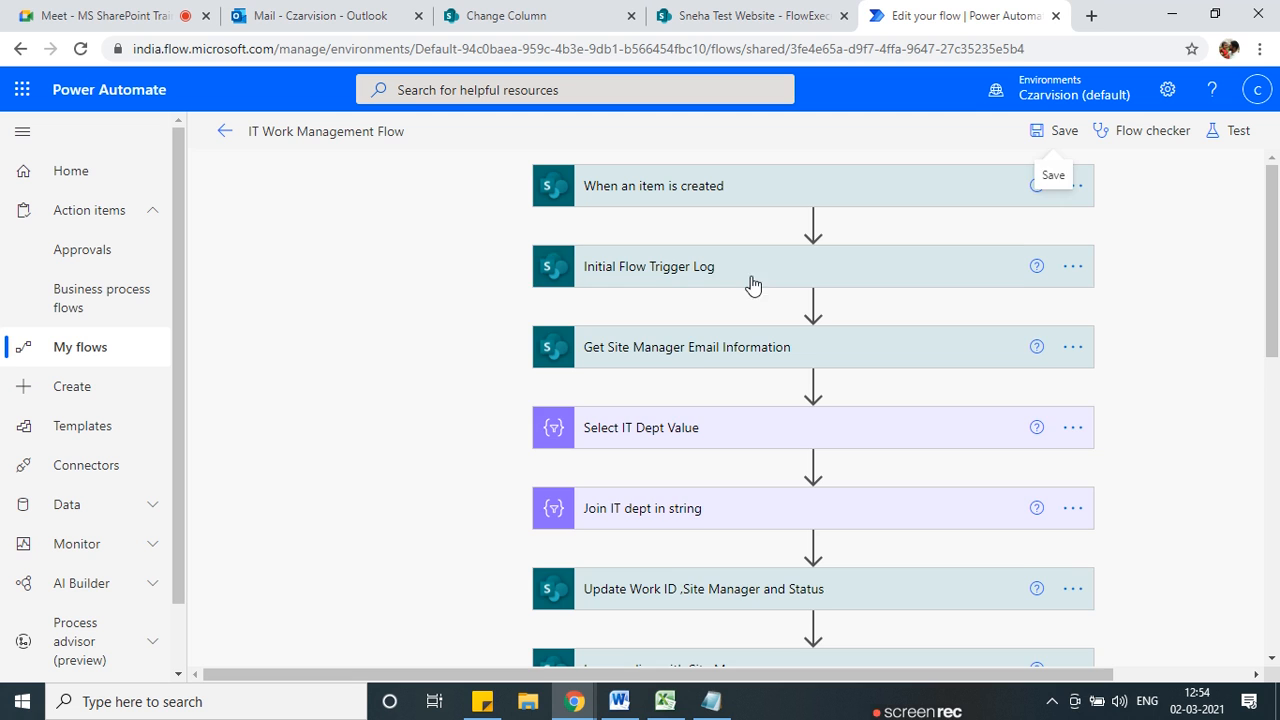
left_click(753, 285)
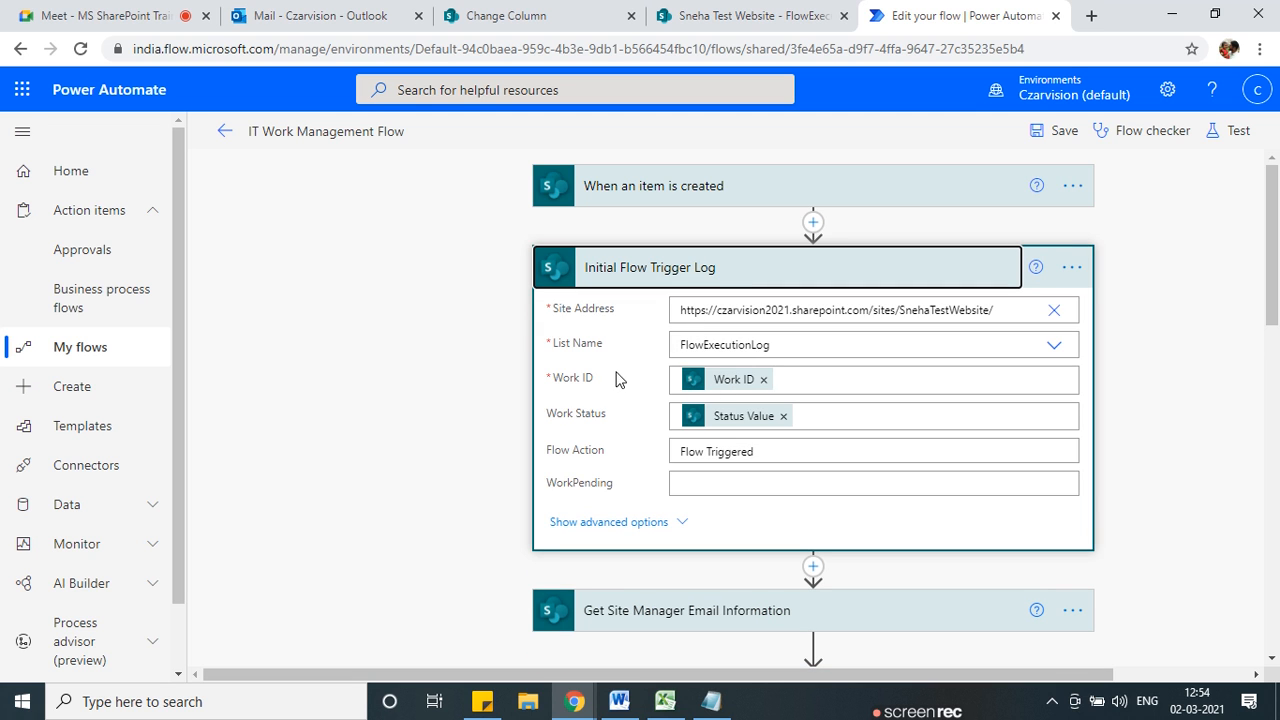
left_click(763, 380)
left_click(752, 382)
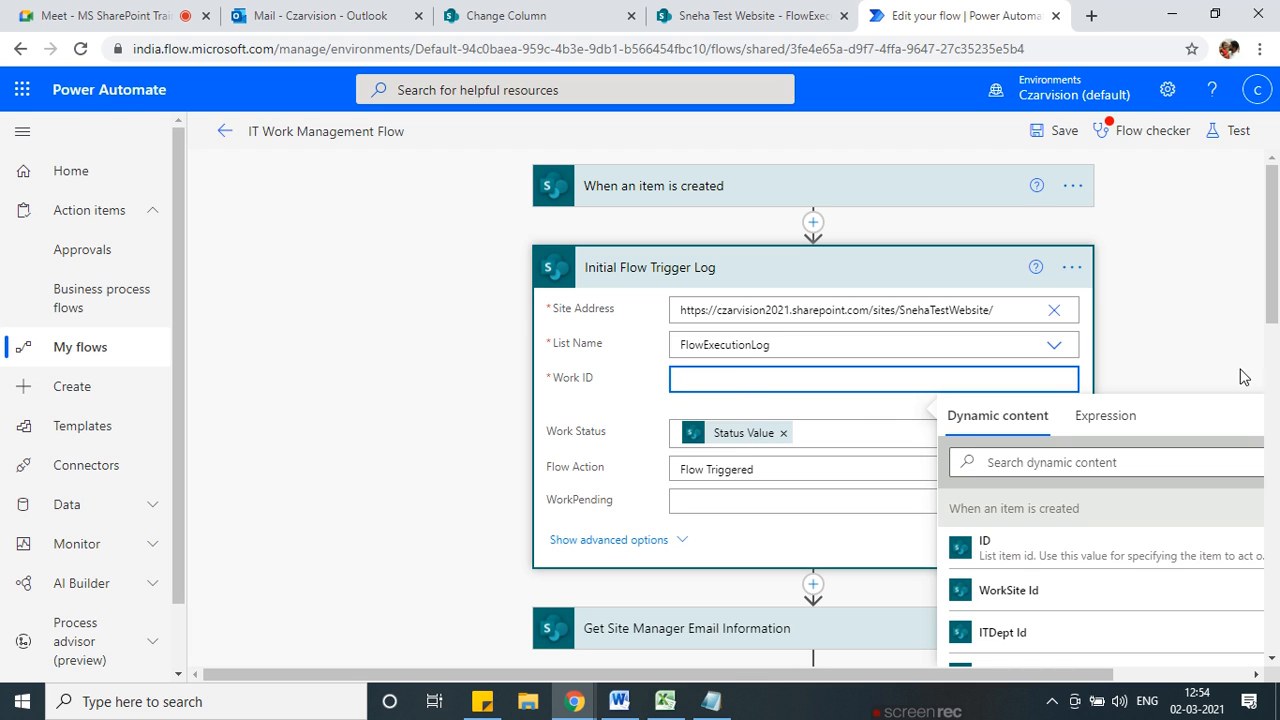
left_click(782, 432)
left_click(693, 387)
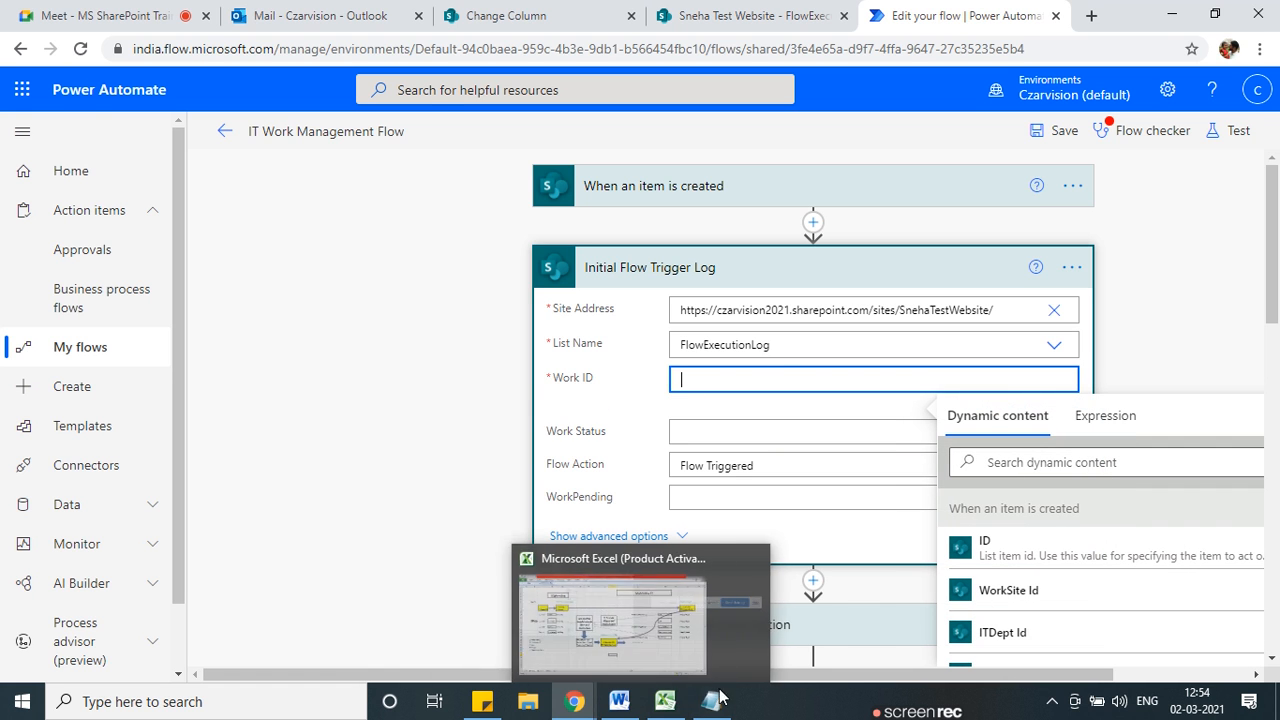
Copy the text 'Pending for Site Manager' from the notes file into the Work Status of Initial Flow Trigger Log.
mouse_move(711, 700)
left_click(703, 665)
left_click(652, 230)
left_click_drag(744, 200, 424, 198)
key("ctrl+c")
left_click(264, 275)
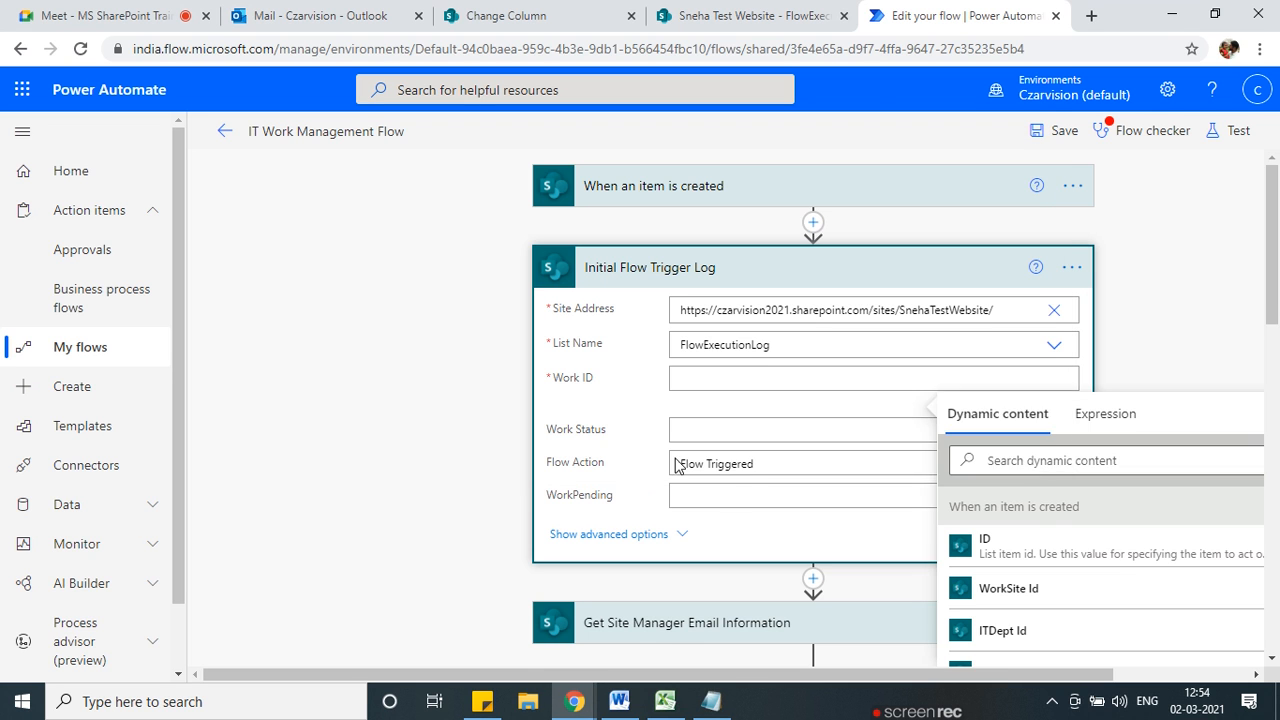
left_click(755, 408)
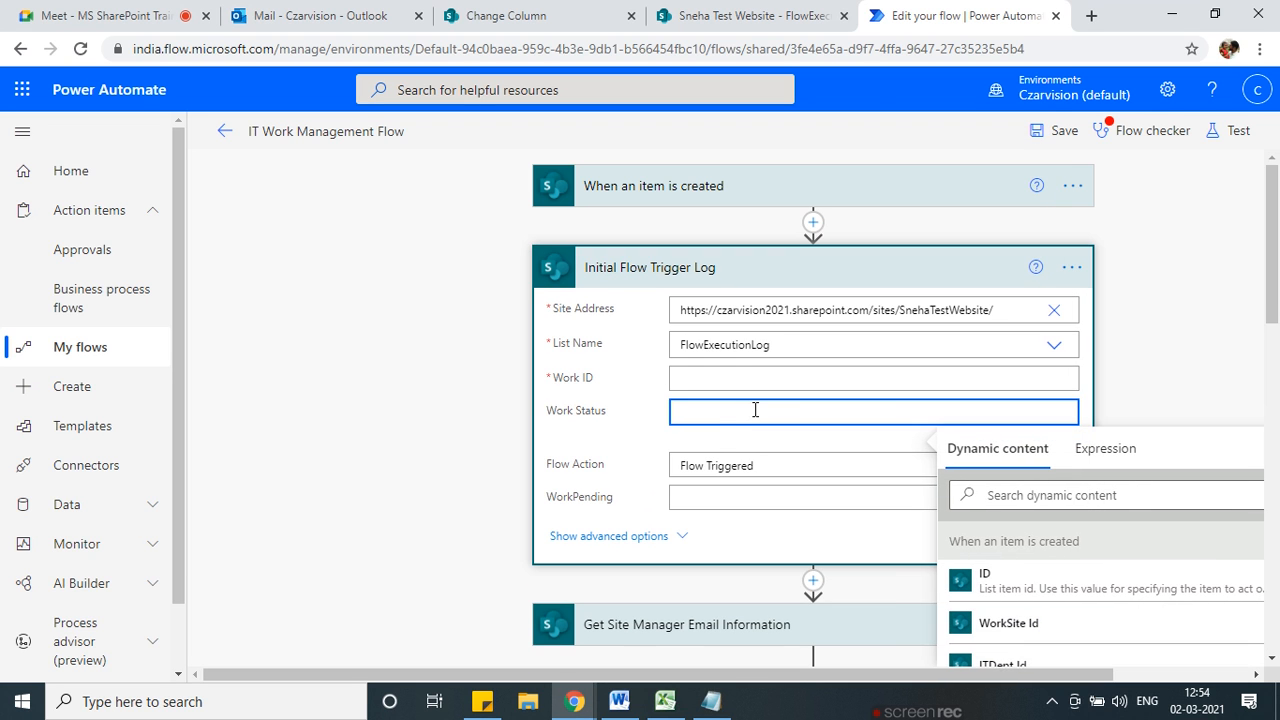
key("ctrl+v")
Set the Work ID of Initial Flow Trigger Log to 'MAHI - ' followed by the ID of the created item.
left_click(727, 379)
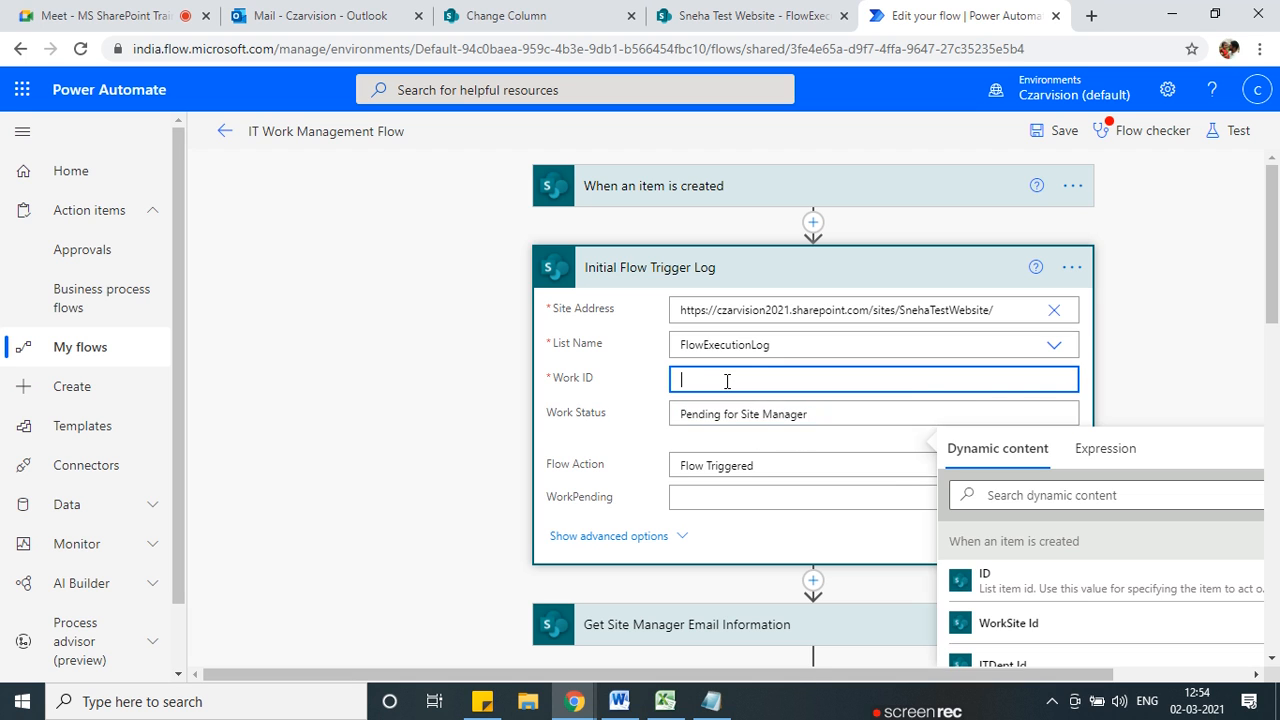
type("MAHI -")
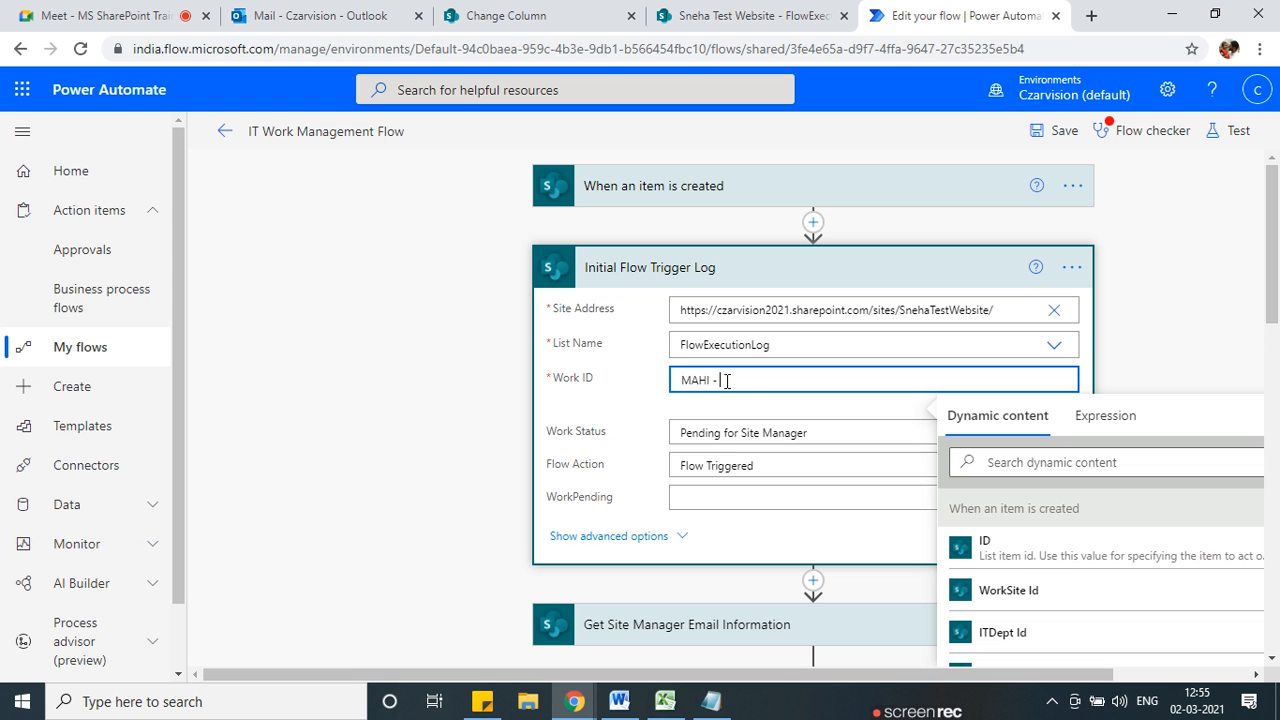
left_click(985, 547)
left_click(330, 414)
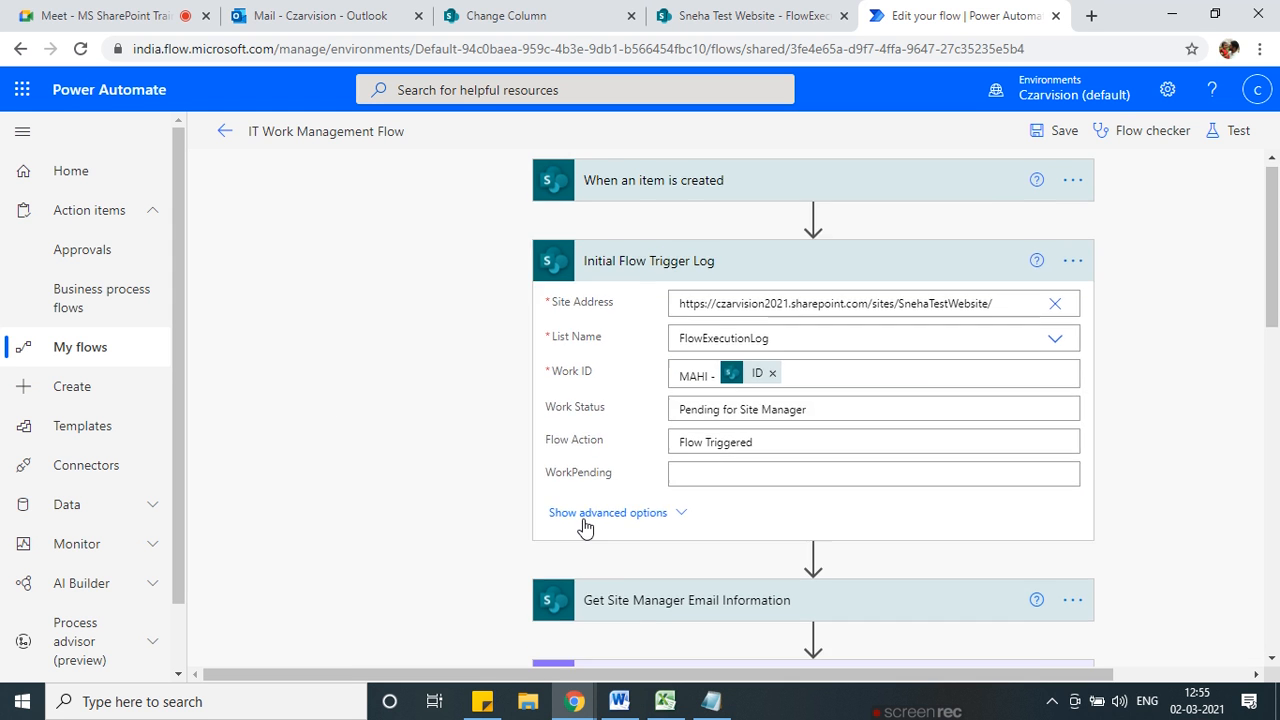
Review the rest of the flow's actions, expanding 'IT Dept loop create IT Assesment list item' in the If yes branch.
scroll(585, 530, "down", 10)
scroll(428, 519, "up", 5)
scroll(457, 528, "up", 1)
scroll(460, 528, "down", 5)
scroll(403, 443, "up", 2)
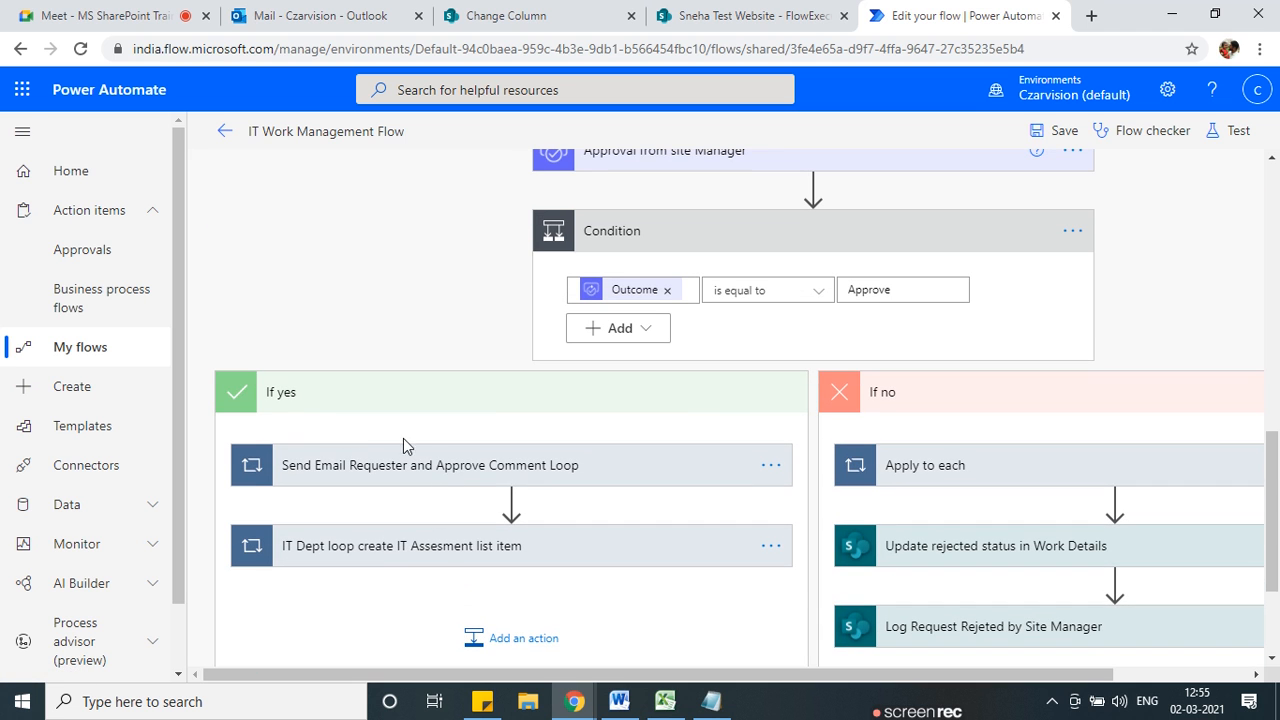
left_click(437, 556)
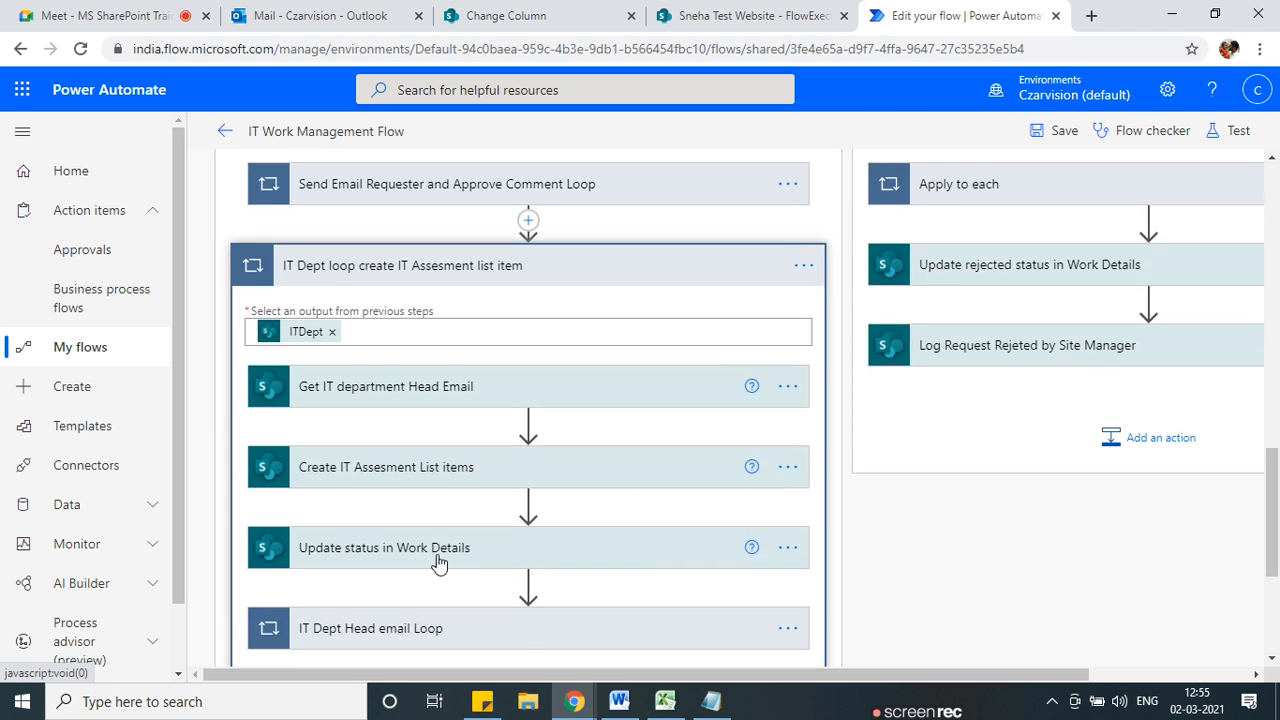
scroll(630, 560, "up", 5)
scroll(690, 330, "up", 2)
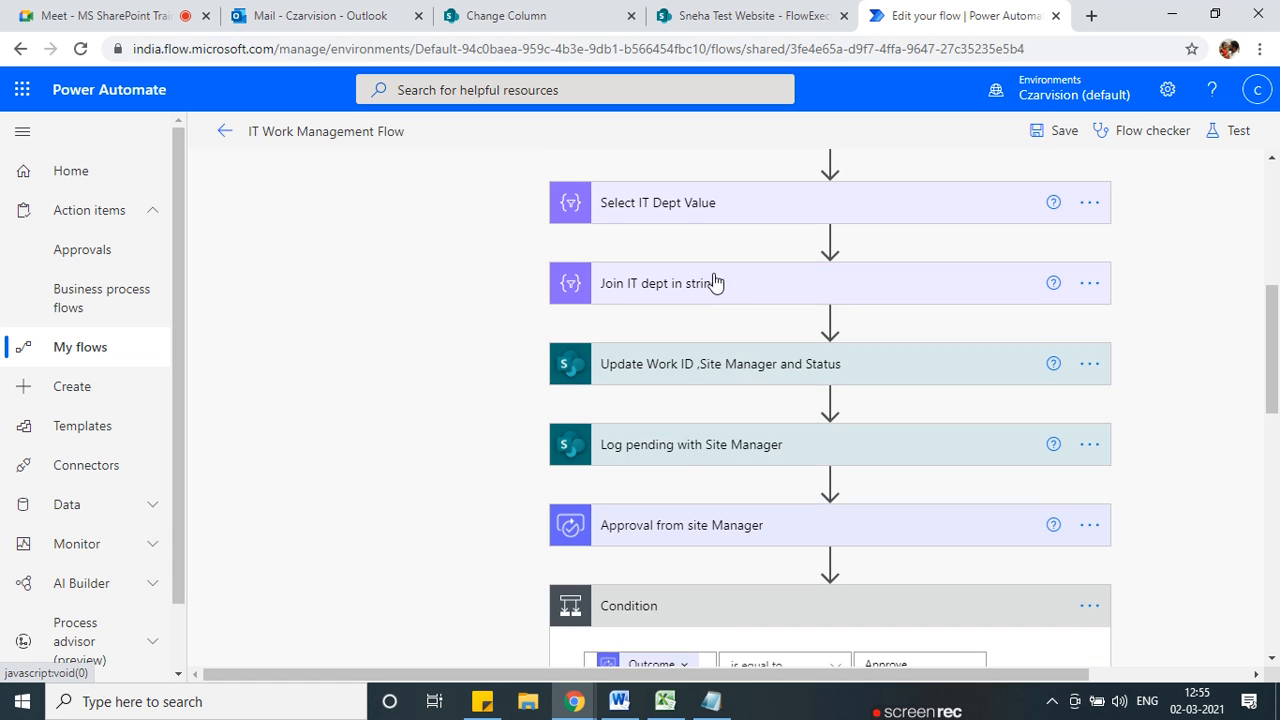
scroll(722, 453, "up", 5)
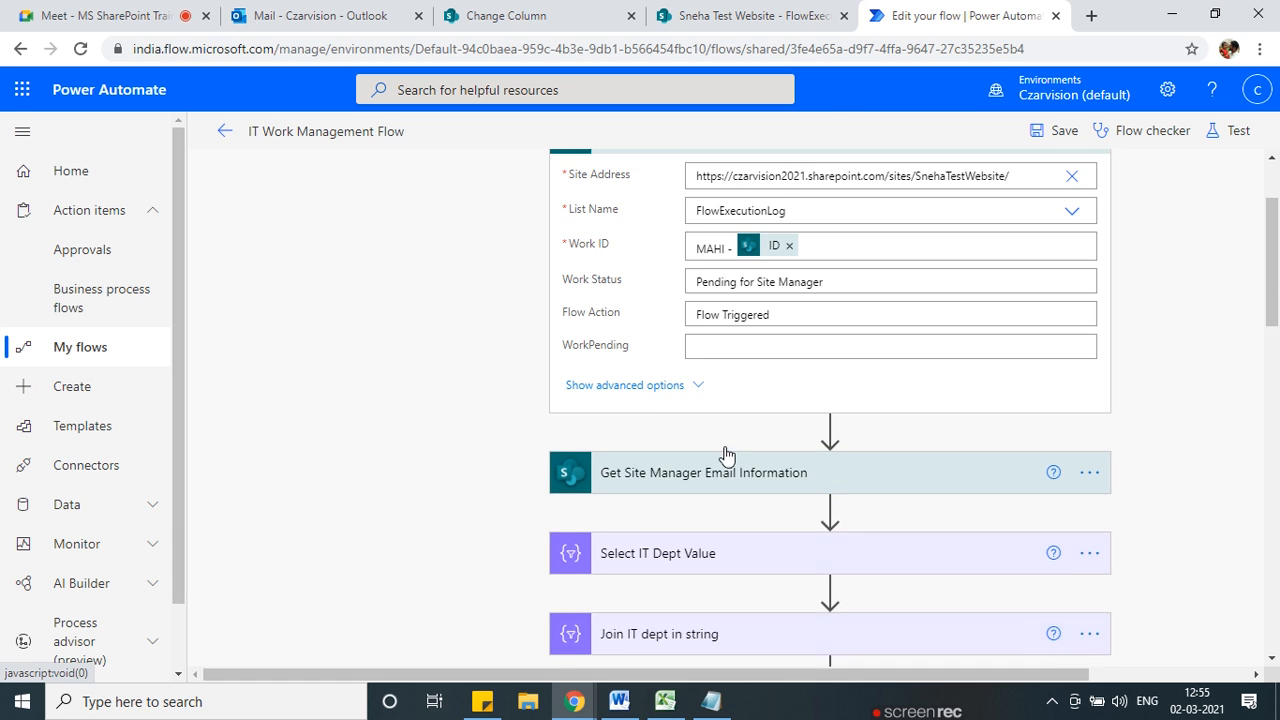
In 'Log pending with Site Manager', replace the Work ID with the Work ID output of 'Update Work ID ,Site Manager and Status'.
scroll(690, 472, "down", 5)
left_click(700, 444)
scroll(778, 381, "down", 2)
left_click(779, 371)
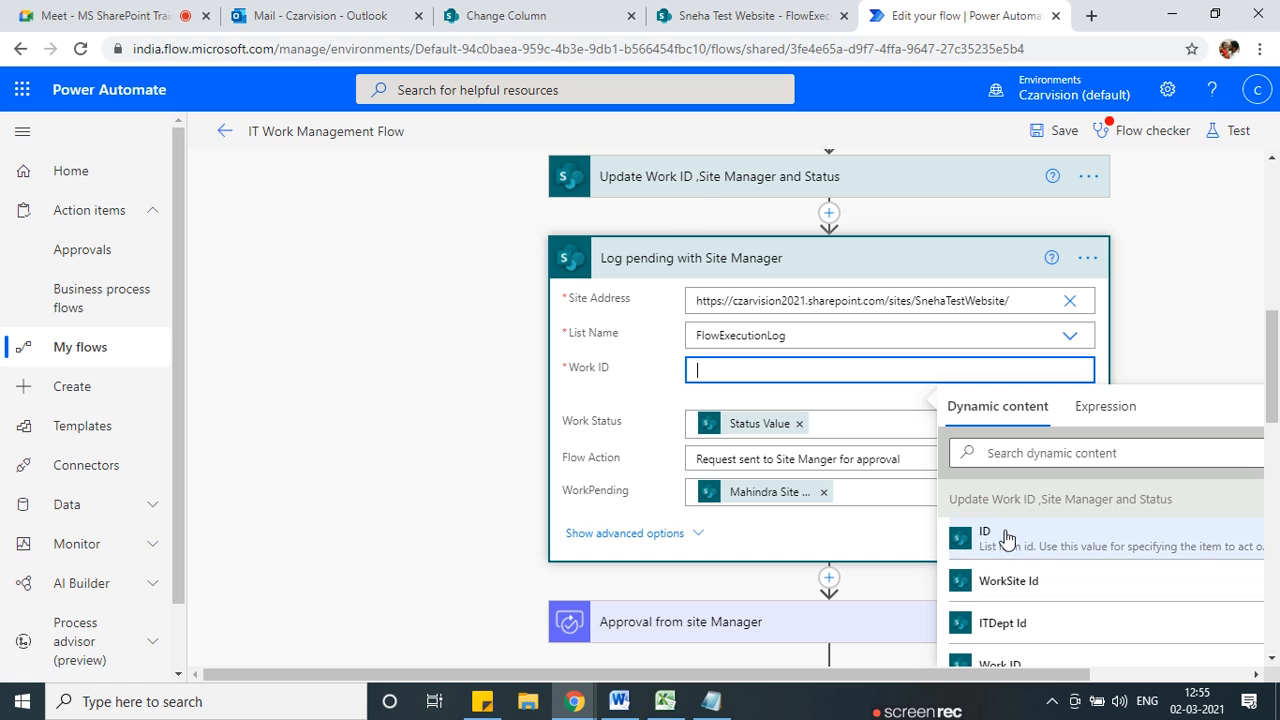
scroll(1030, 645, "down", 2)
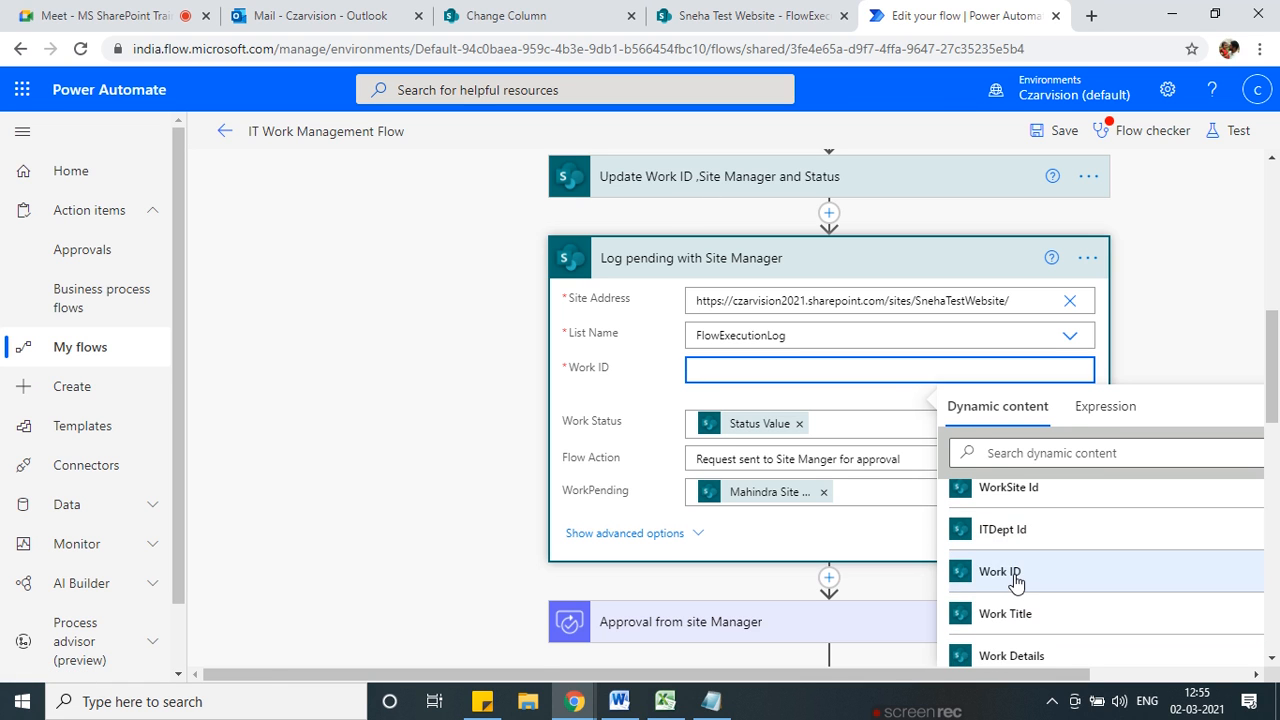
left_click(1020, 574)
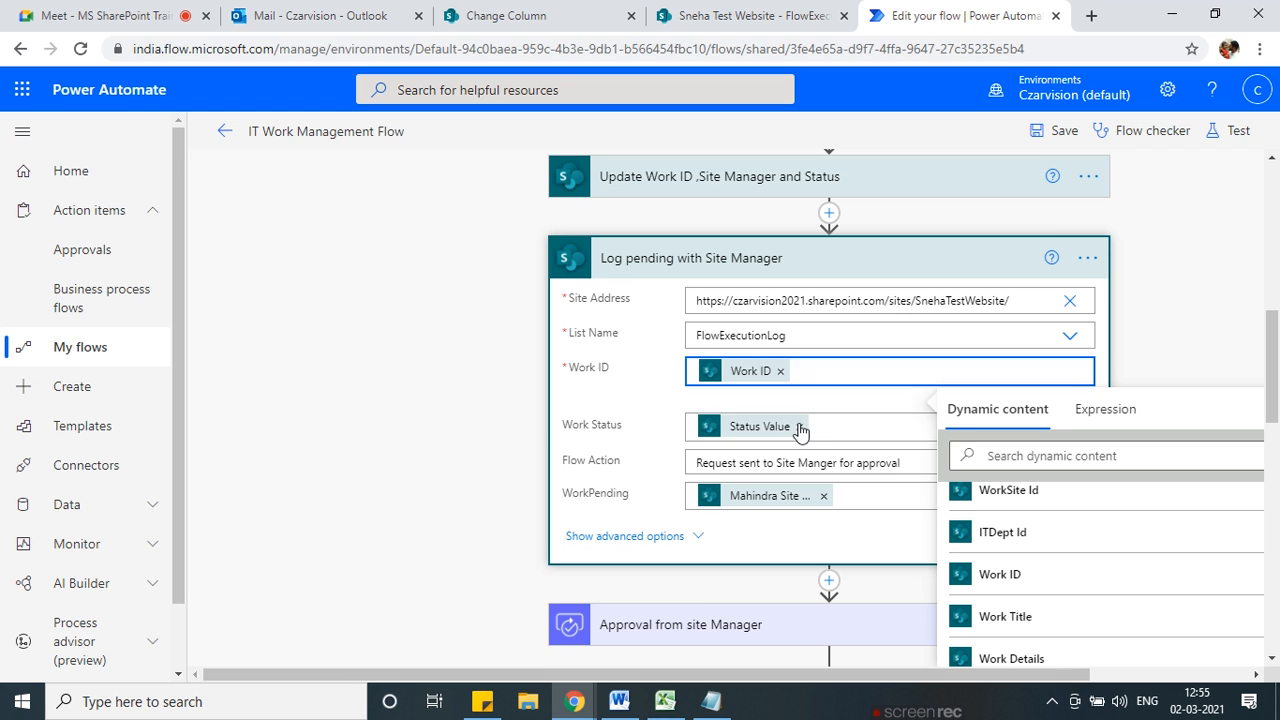
Replace the Work Status in 'Log pending with Site Manager' with the Status Value output of 'Update Work ID ,Site Manager and Status'.
left_click(800, 426)
scroll(1045, 625, "up", 2)
scroll(1045, 625, "down", 5)
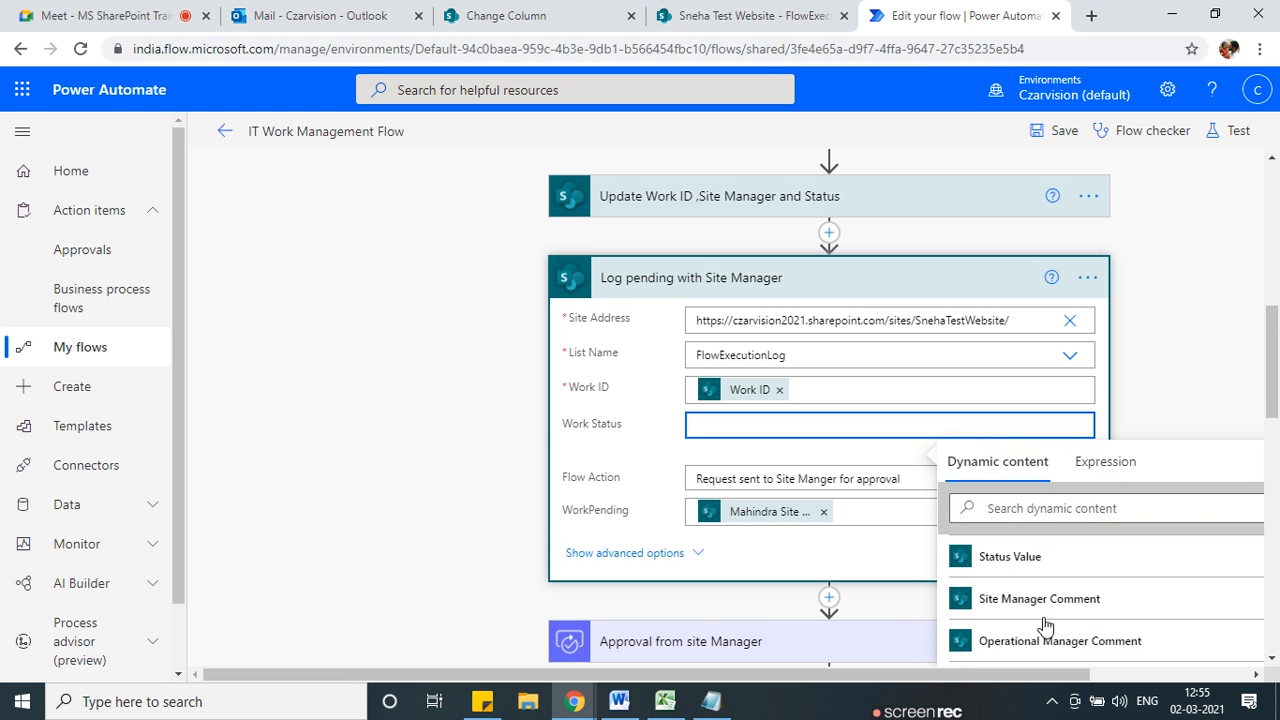
left_click(1010, 556)
Refresh the FlowExecutionLog list in SharePoint and return to the condition's If yes and If no branches in the flow.
left_click(715, 14)
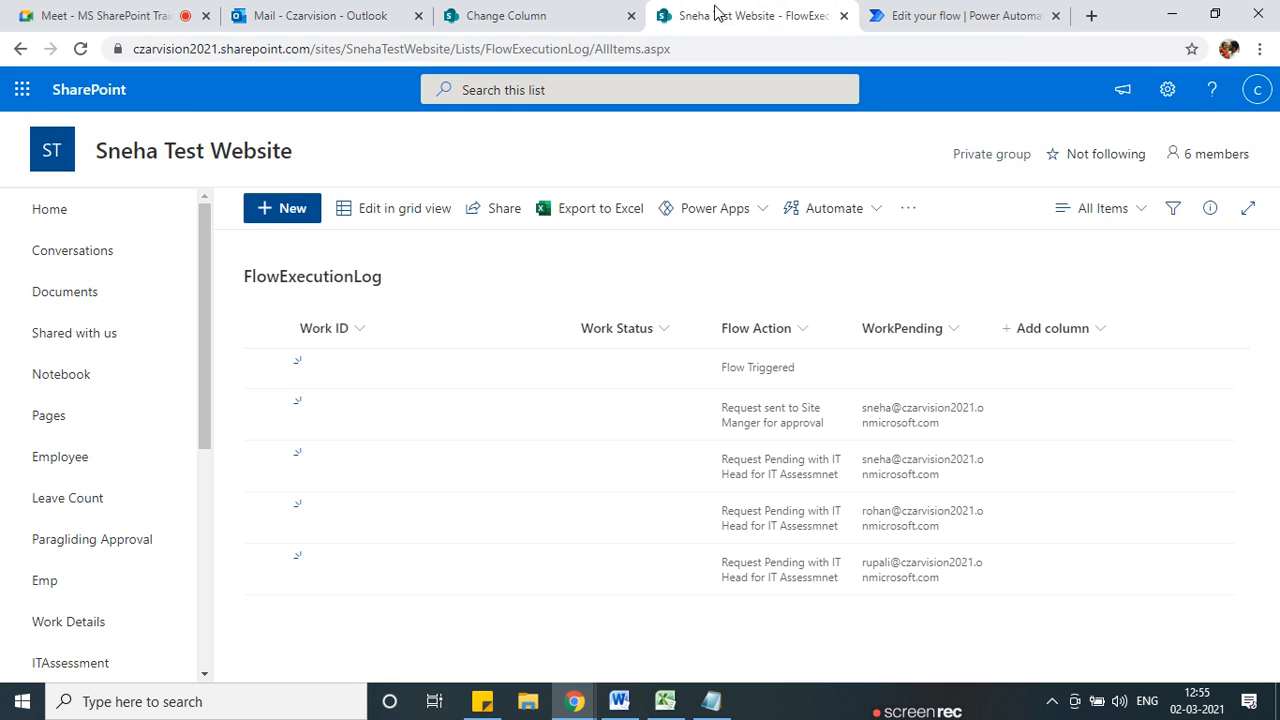
left_click(82, 50)
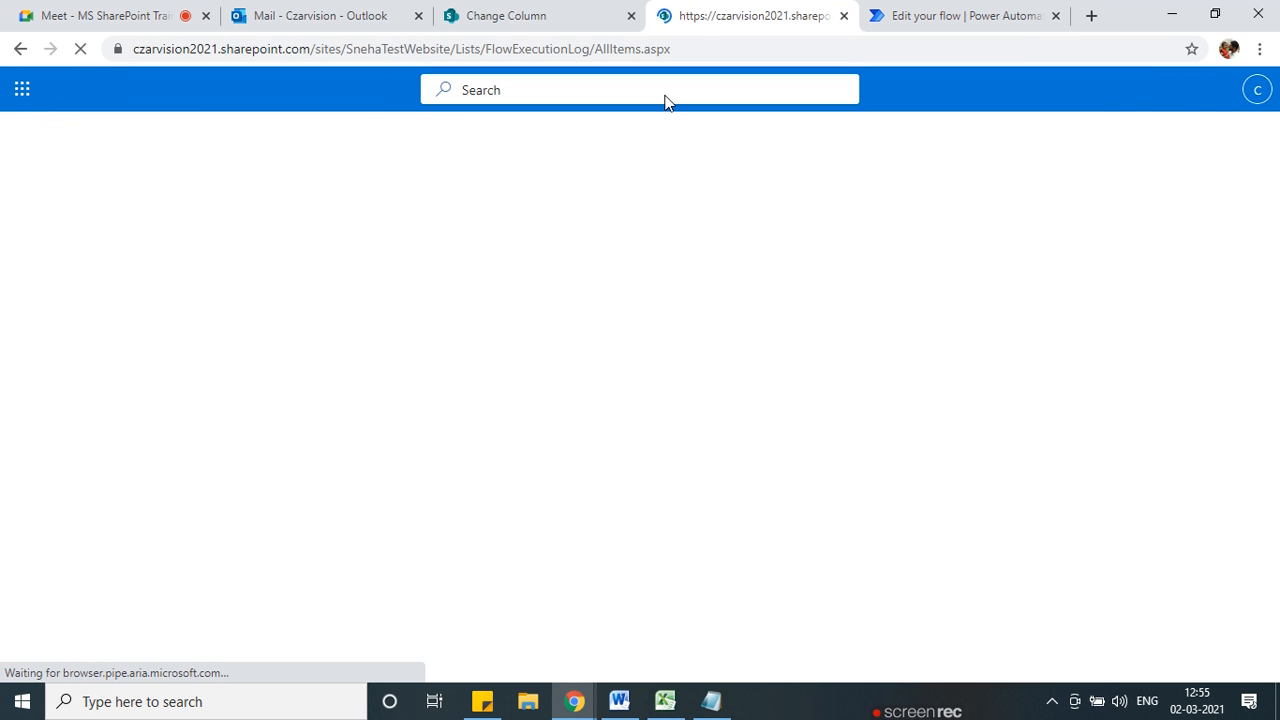
left_click(910, 15)
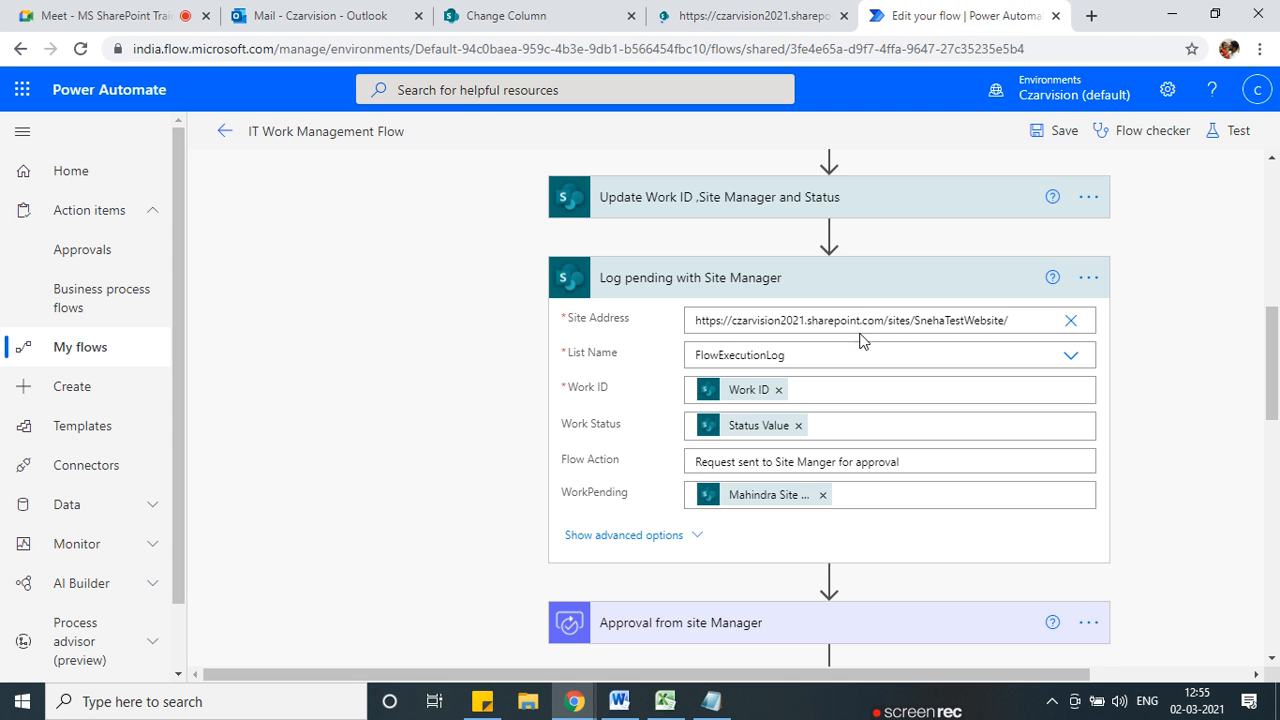
scroll(828, 543, "down", 1)
scroll(648, 384, "down", 1)
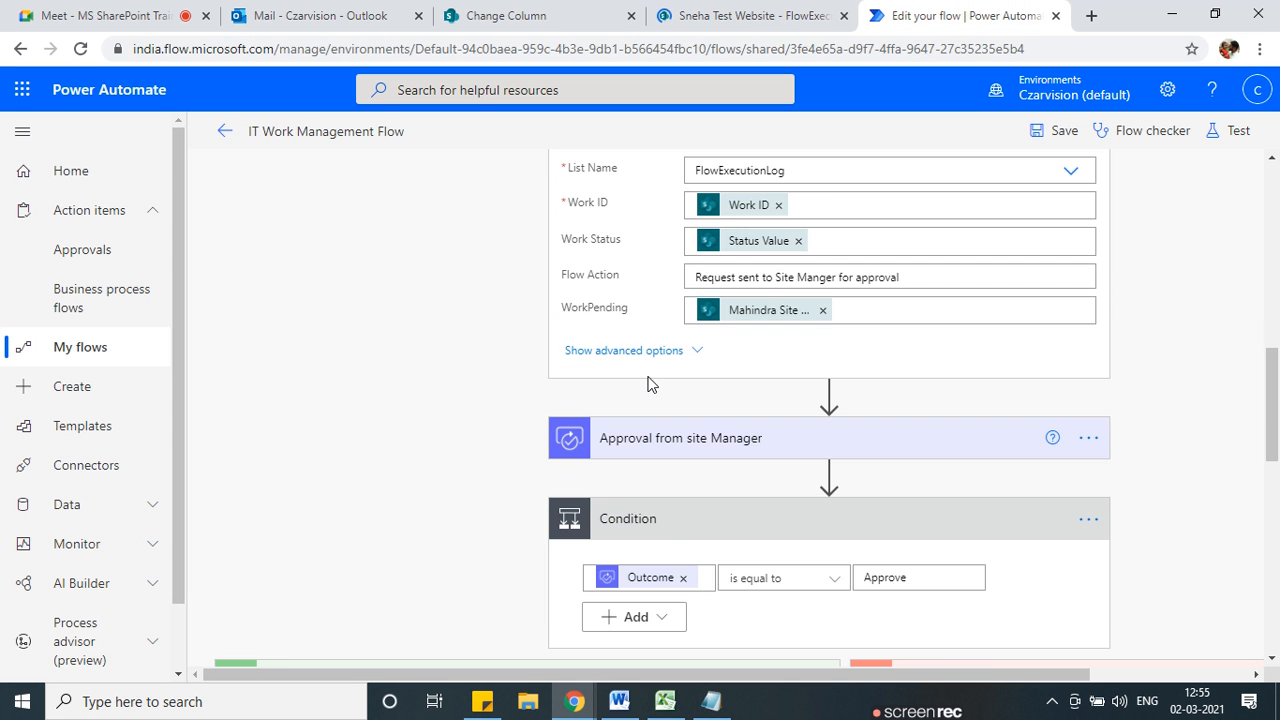
scroll(557, 514, "down", 5)
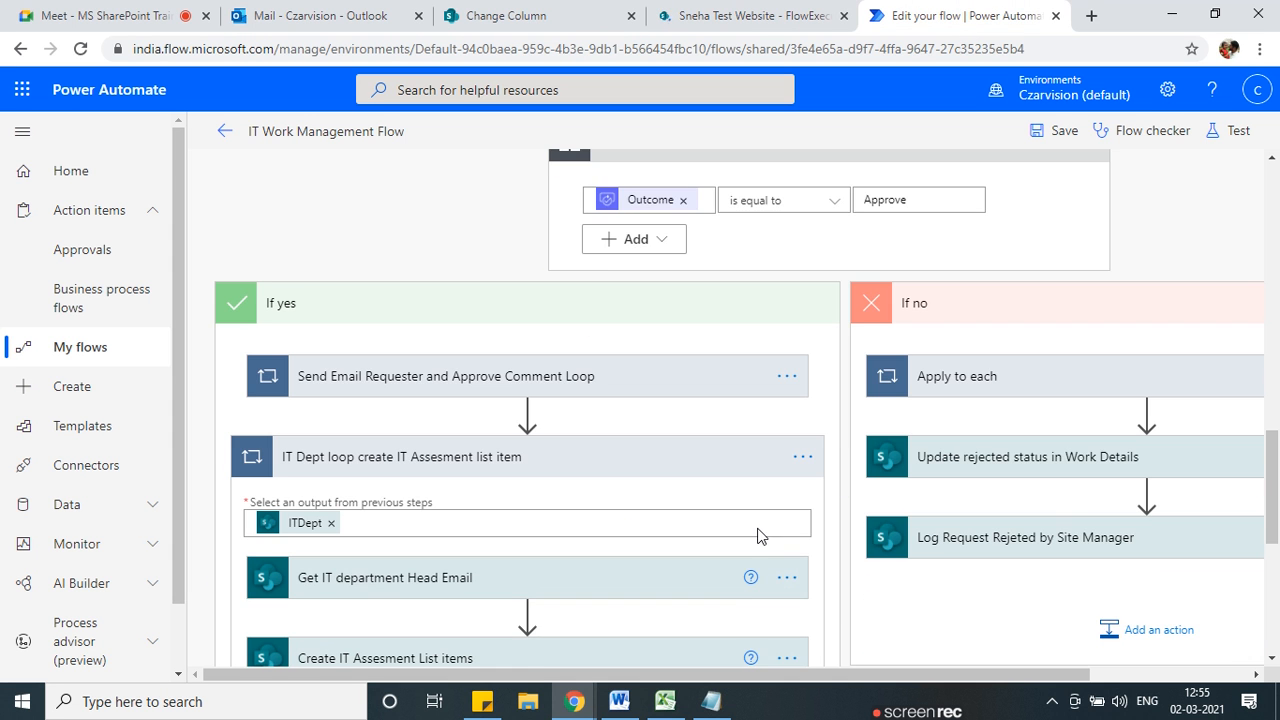
Expand 'Update status in Work Details' inside the IT Dept loop and review its fields.
scroll(390, 490, "down", 1)
scroll(409, 543, "down", 2)
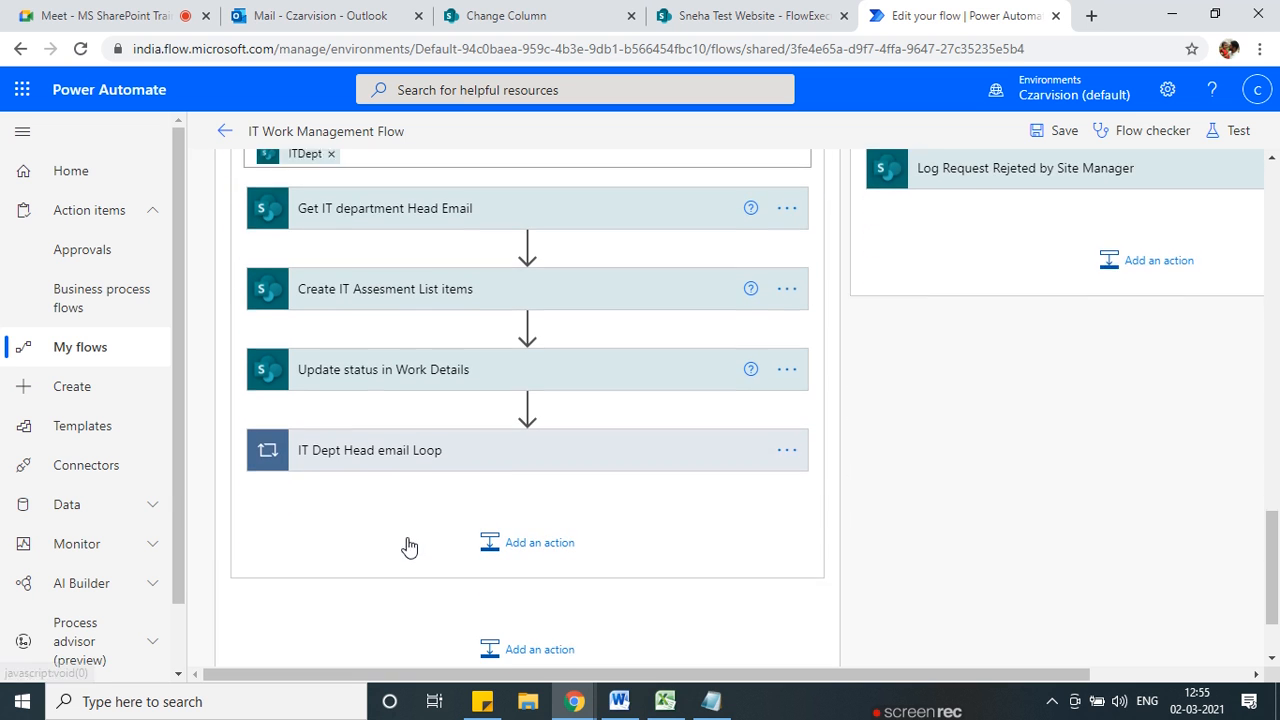
left_click(443, 373)
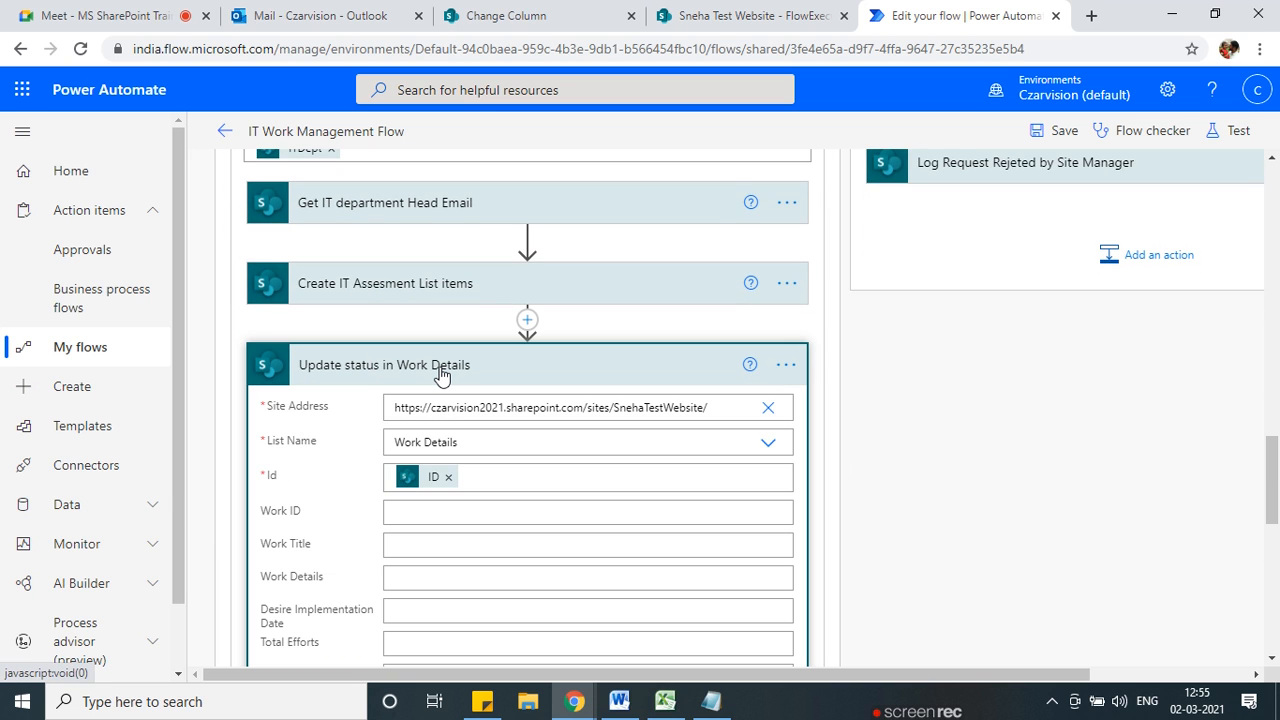
scroll(469, 441, "down", 1)
scroll(514, 403, "up", 1)
scroll(449, 431, "down", 3)
scroll(490, 507, "down", 3)
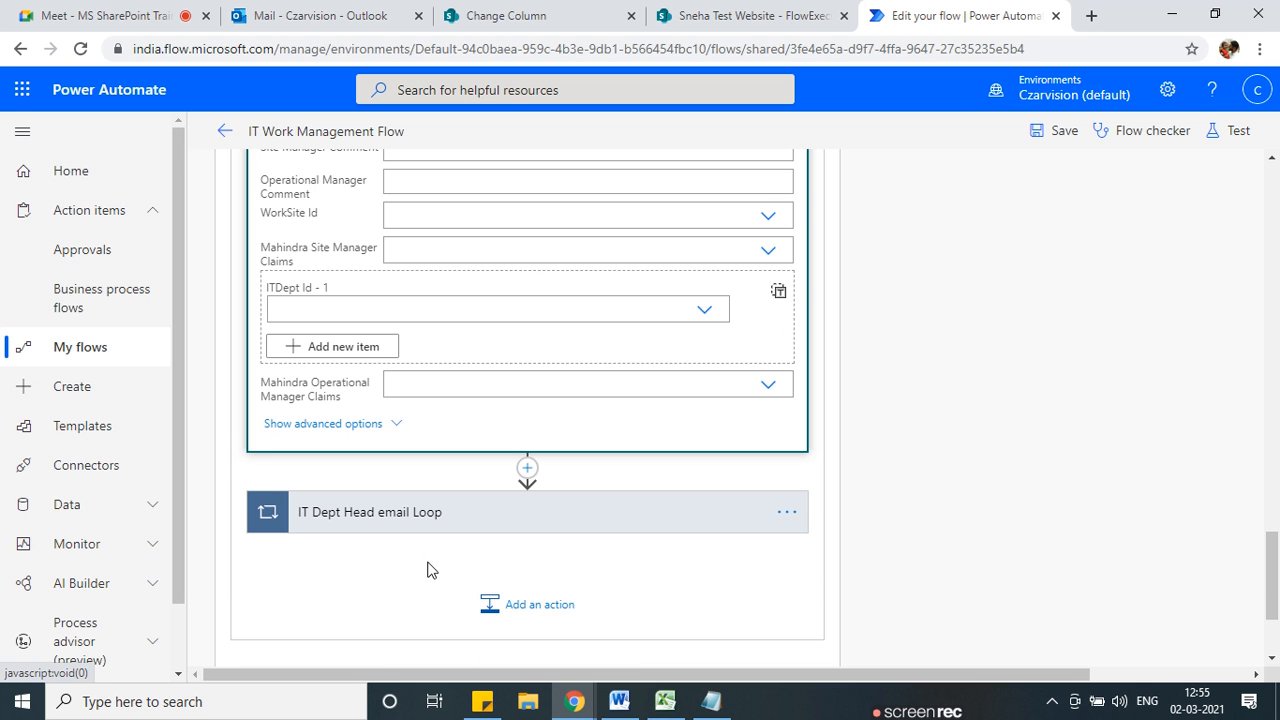
In 'Log Request pending for IT Assessmnet' within the IT Dept Head email Loop, replace the Work ID with the output from 'Update Work ID ,Site Manager and Status'.
left_click(432, 519)
scroll(432, 519, "down", 5)
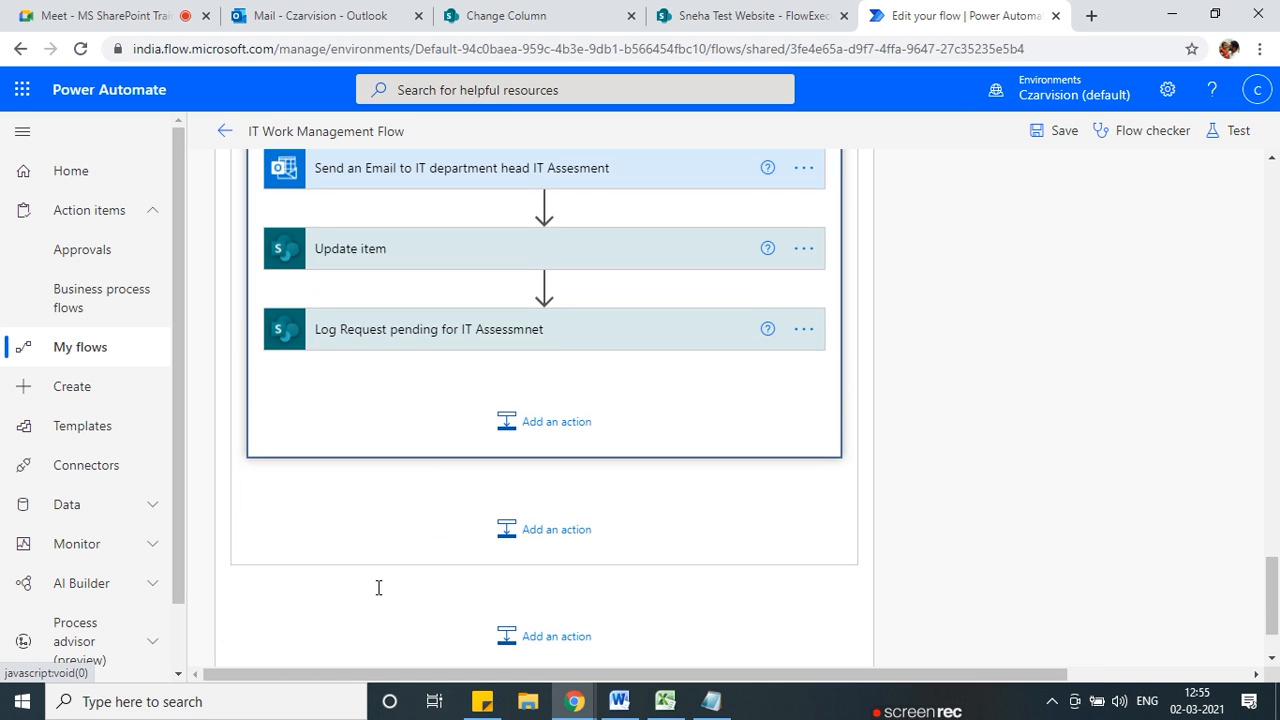
left_click(432, 330)
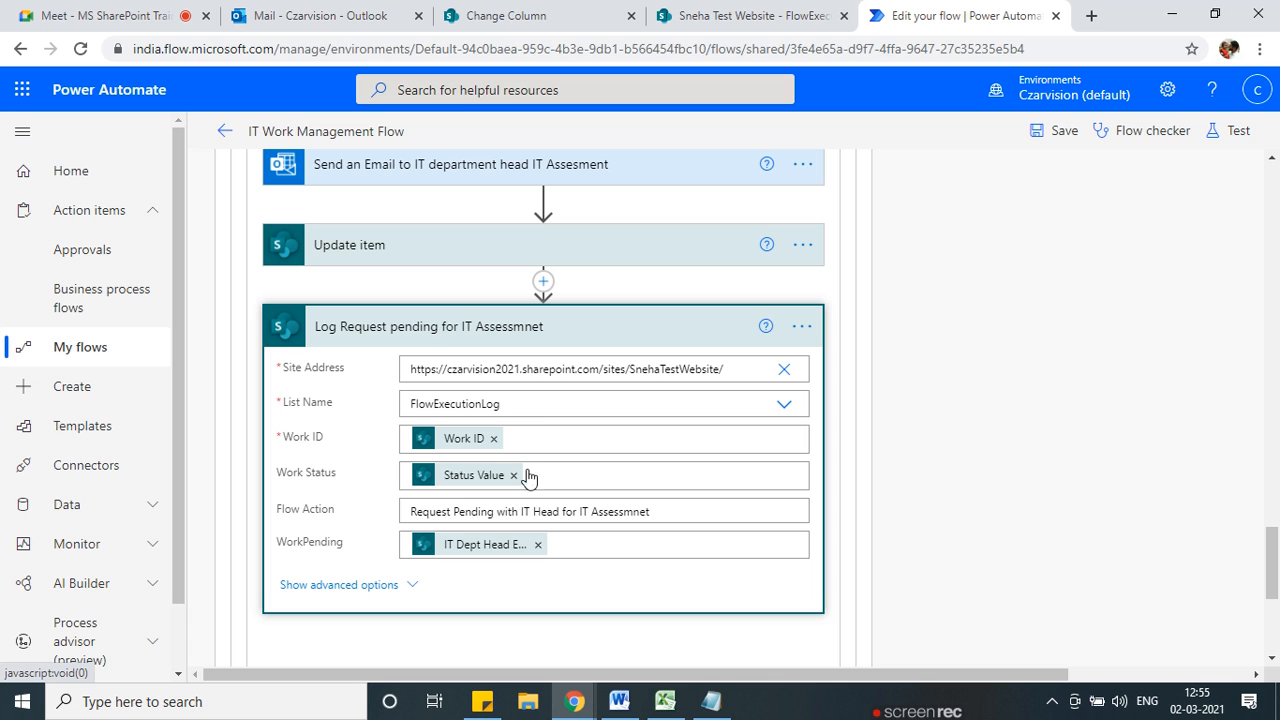
left_click(494, 439)
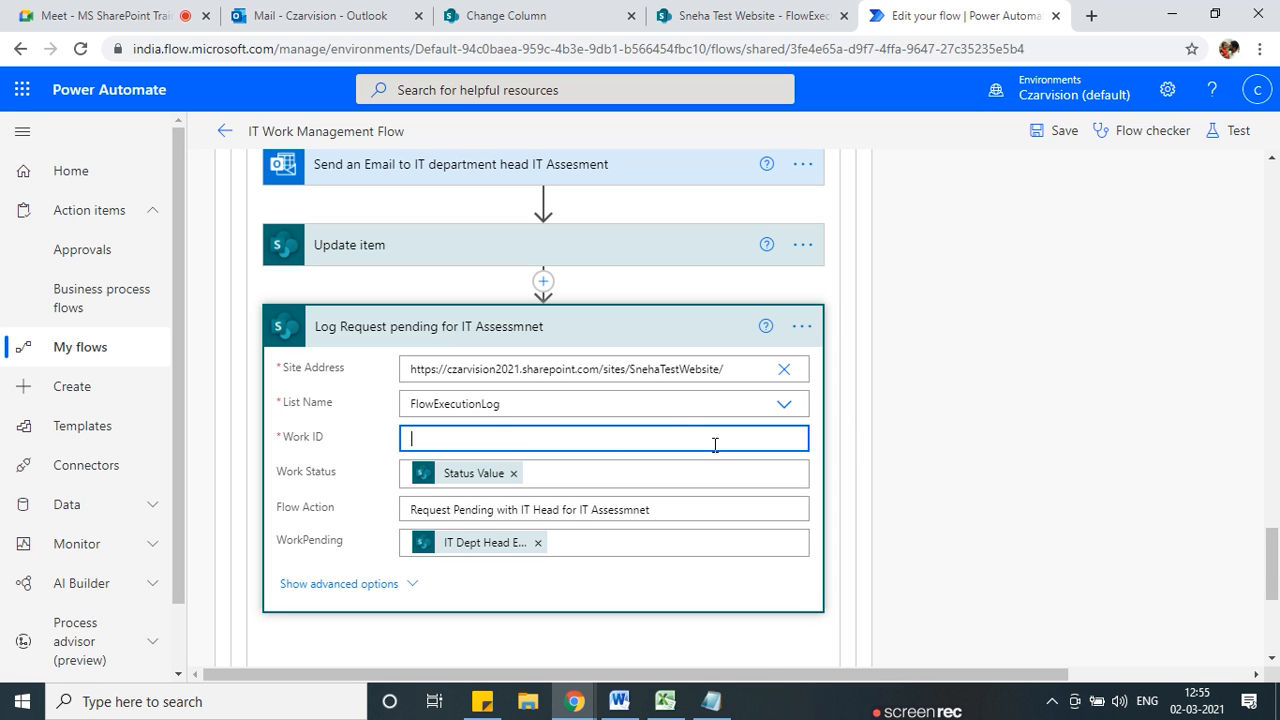
left_click(623, 434)
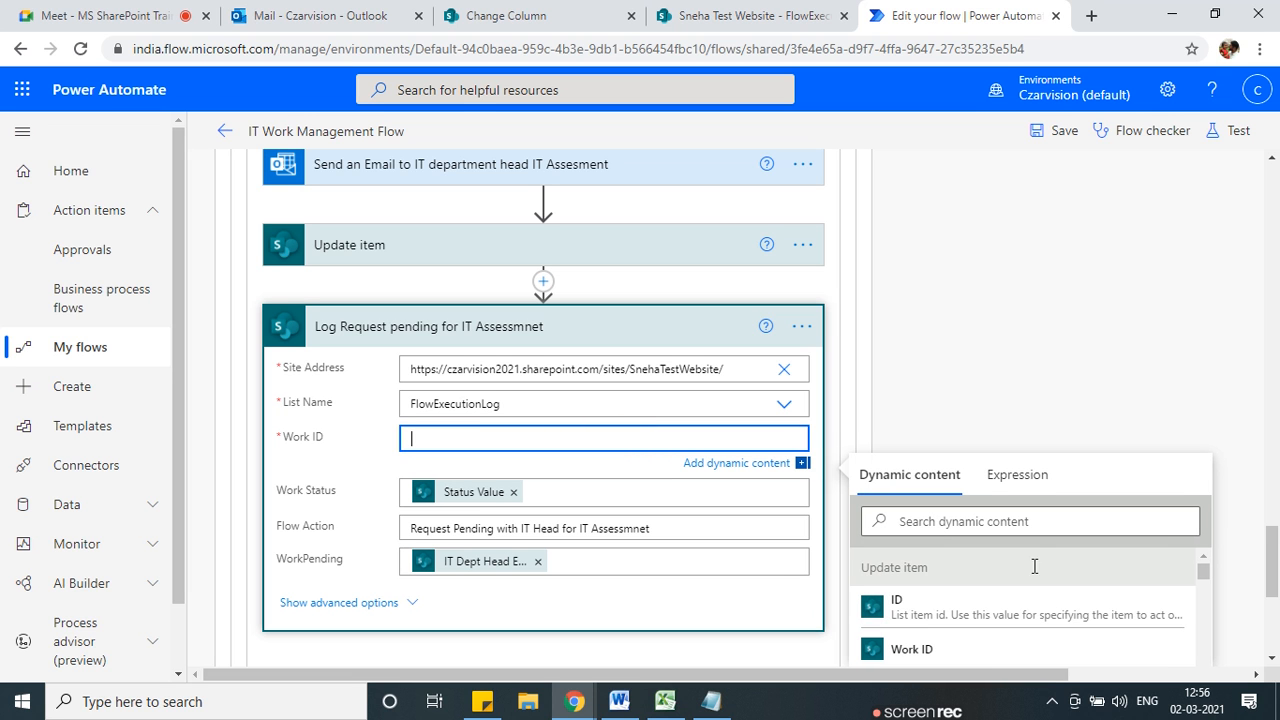
scroll(1020, 590, "down", 5)
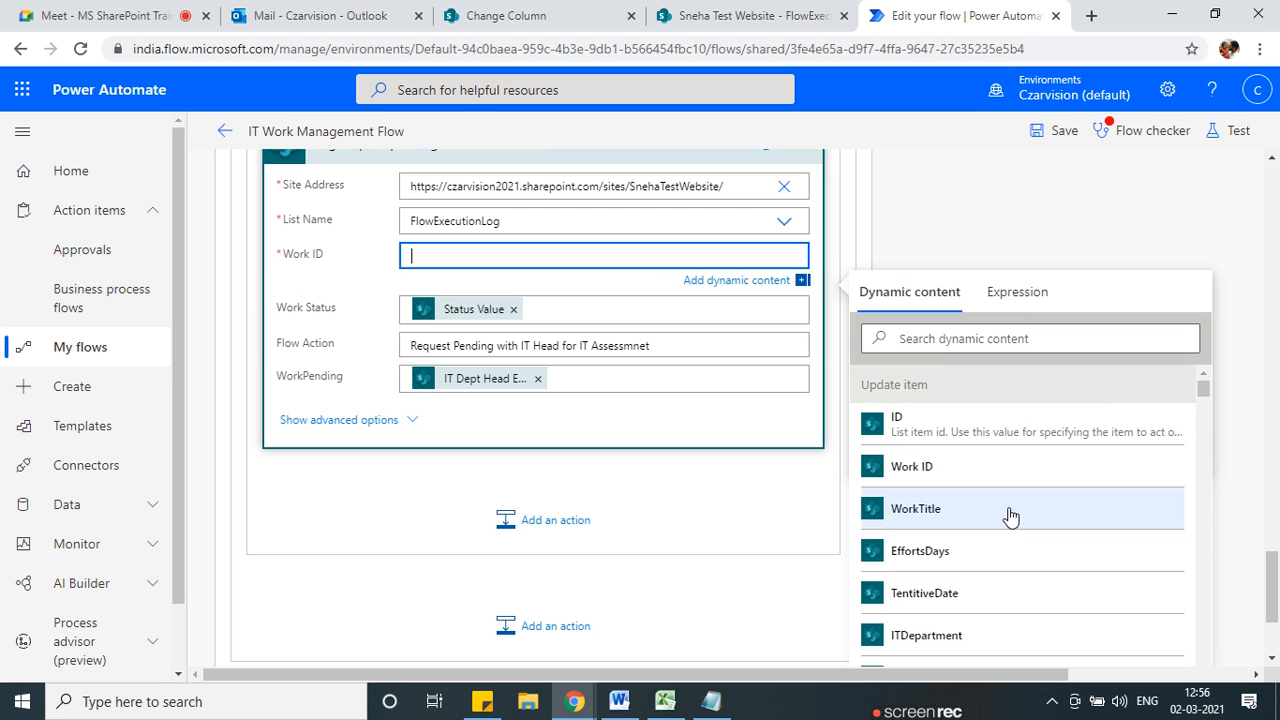
scroll(1008, 514, "down", 10)
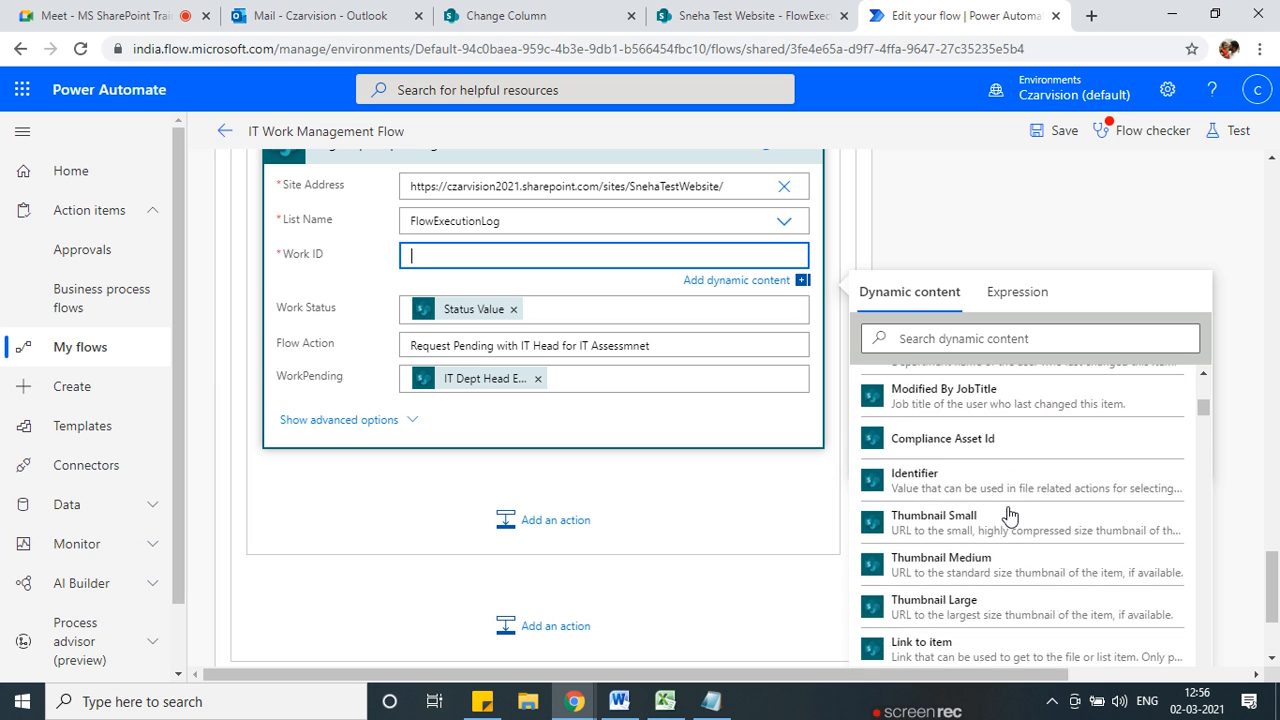
scroll(1008, 514, "down", 6)
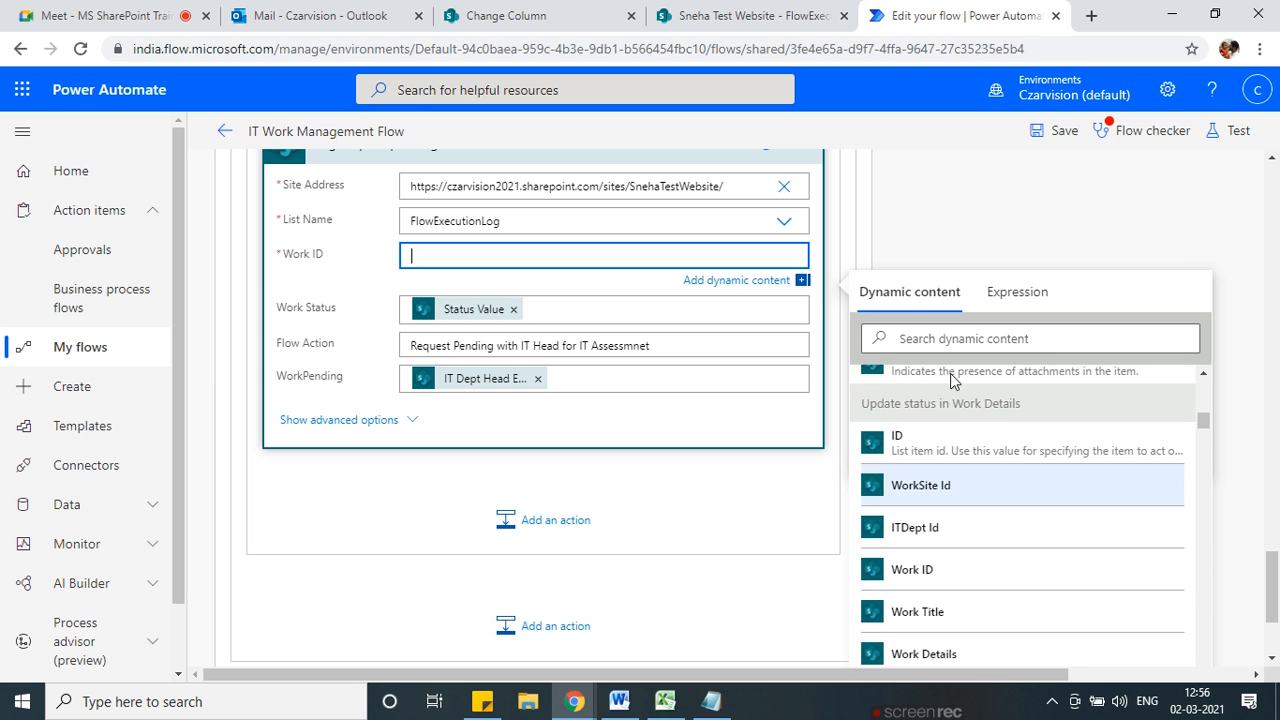
left_click(937, 333)
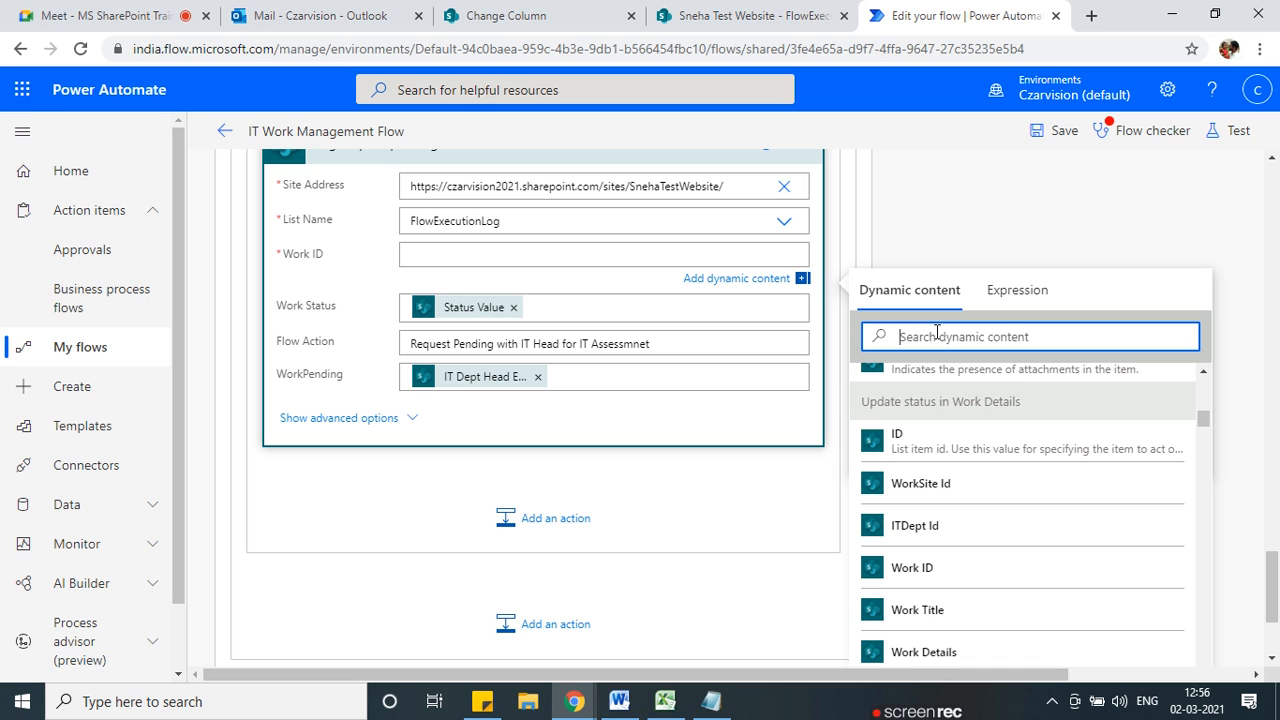
type("work ID")
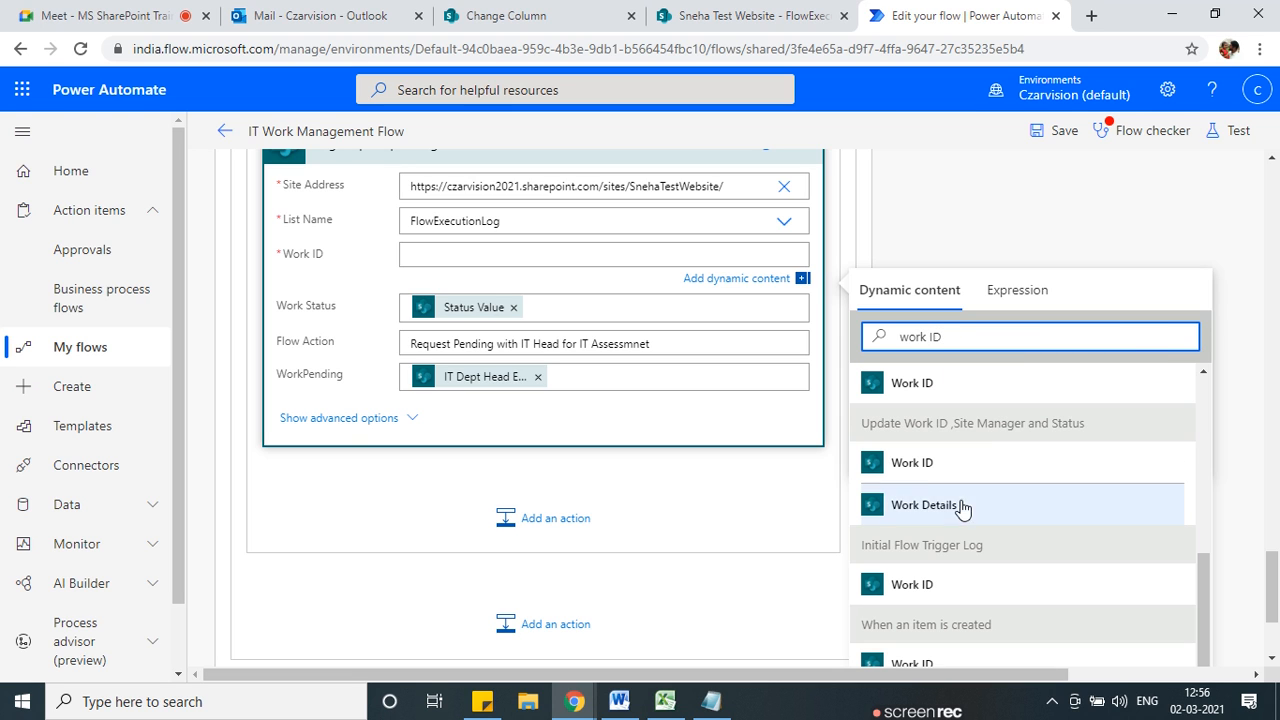
left_click(913, 465)
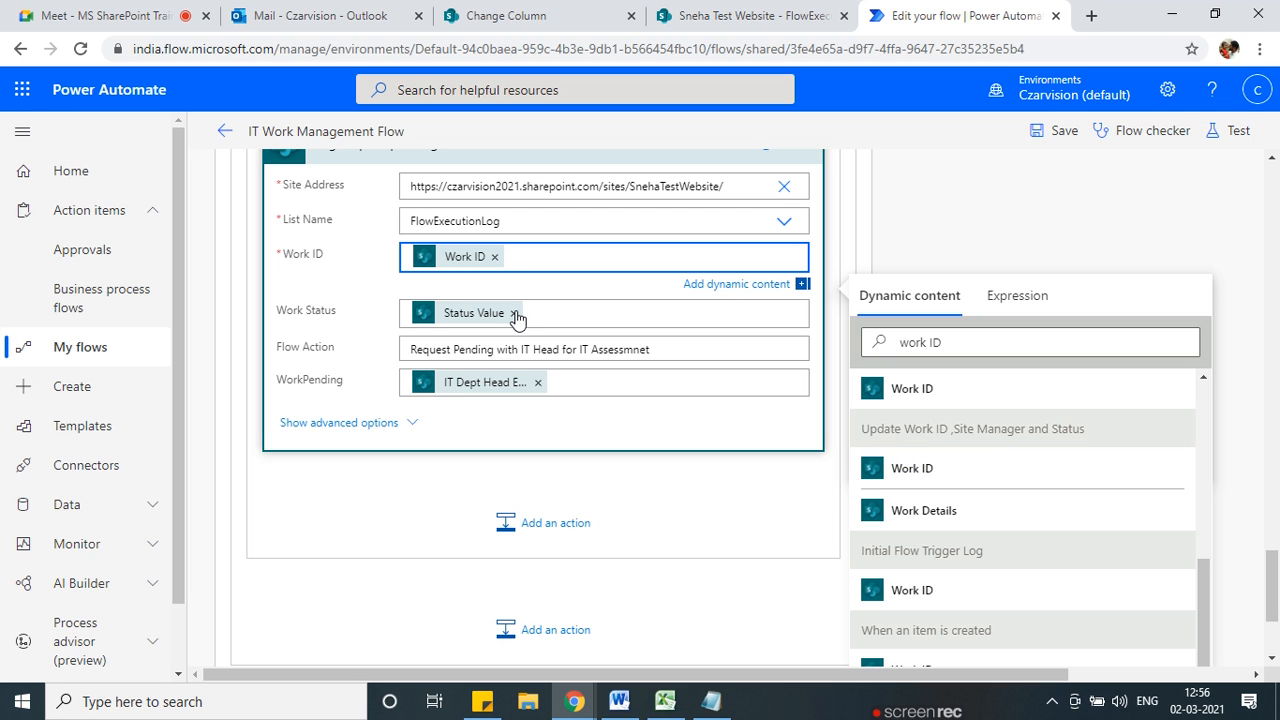
scroll(908, 466, "down", 1)
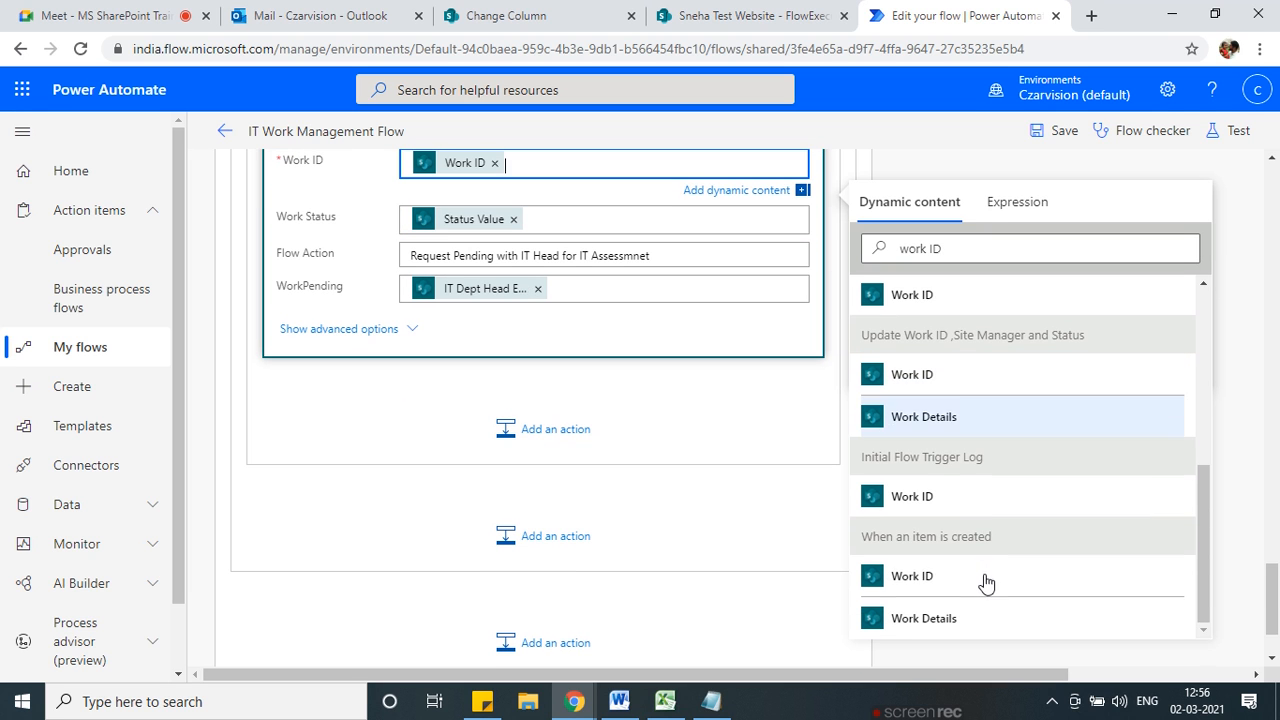
left_click_drag(969, 251, 797, 251)
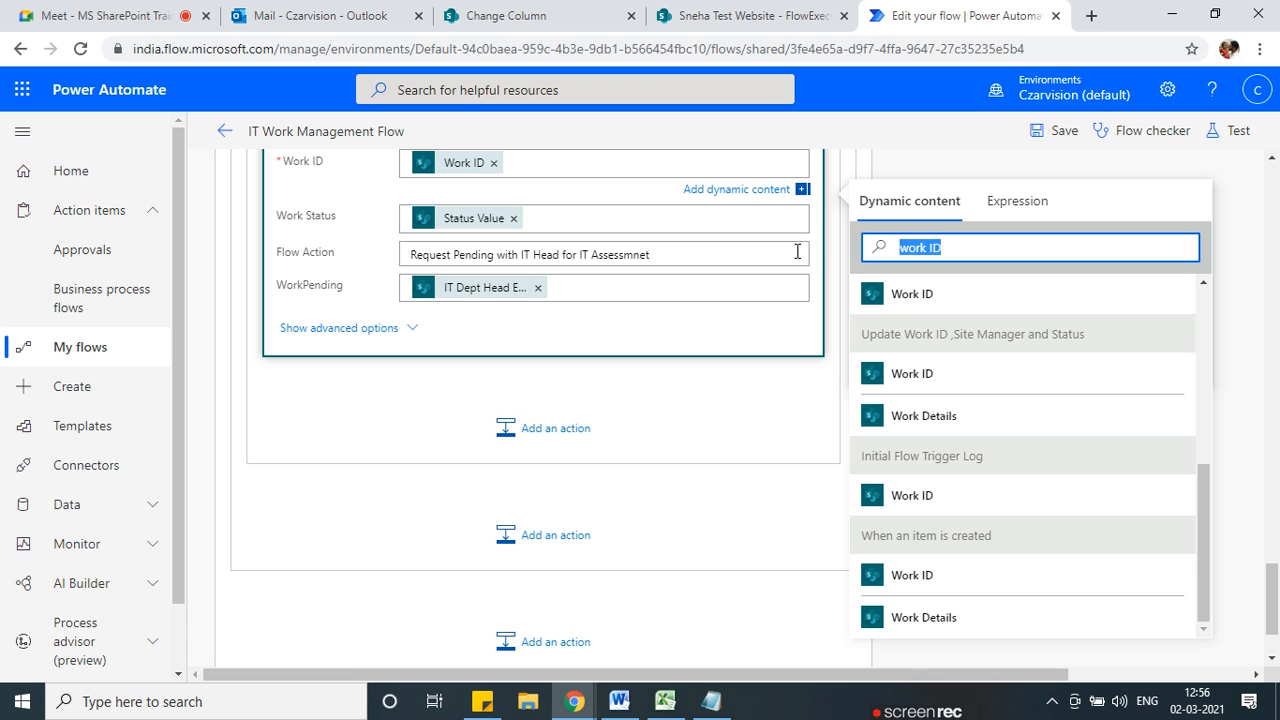
type("Stau")
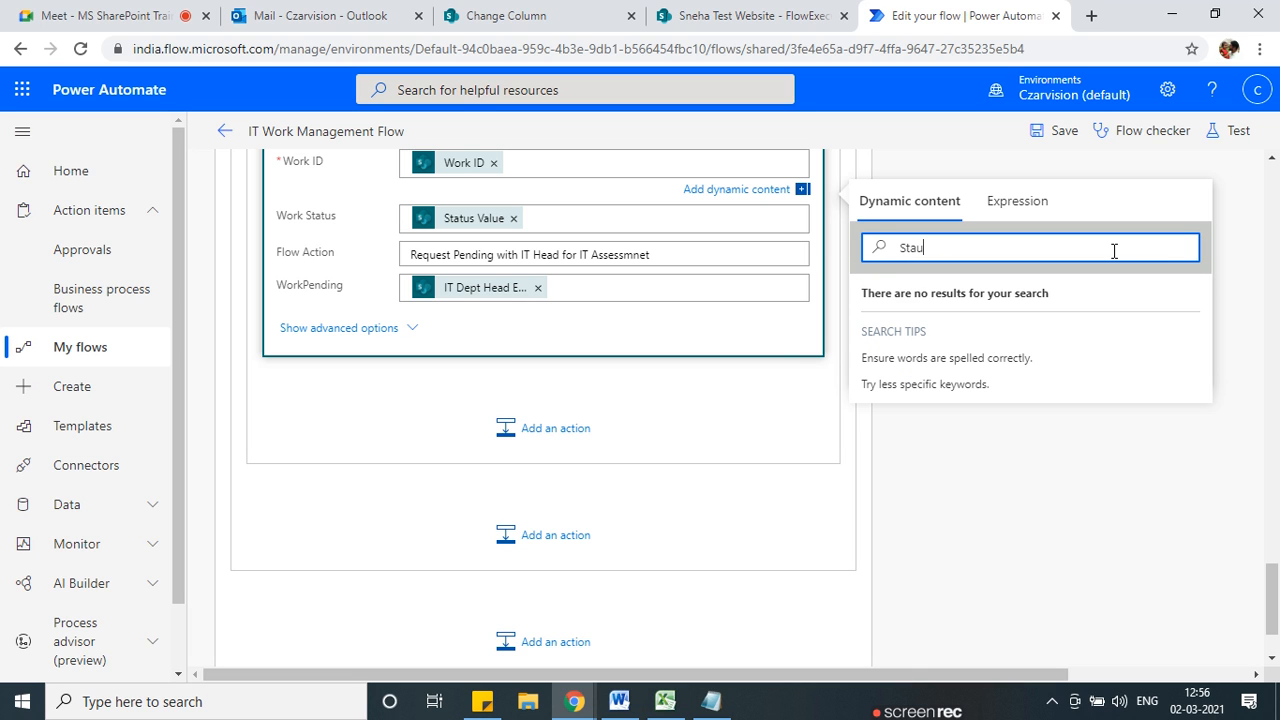
key("BackSpace")
type("tus")
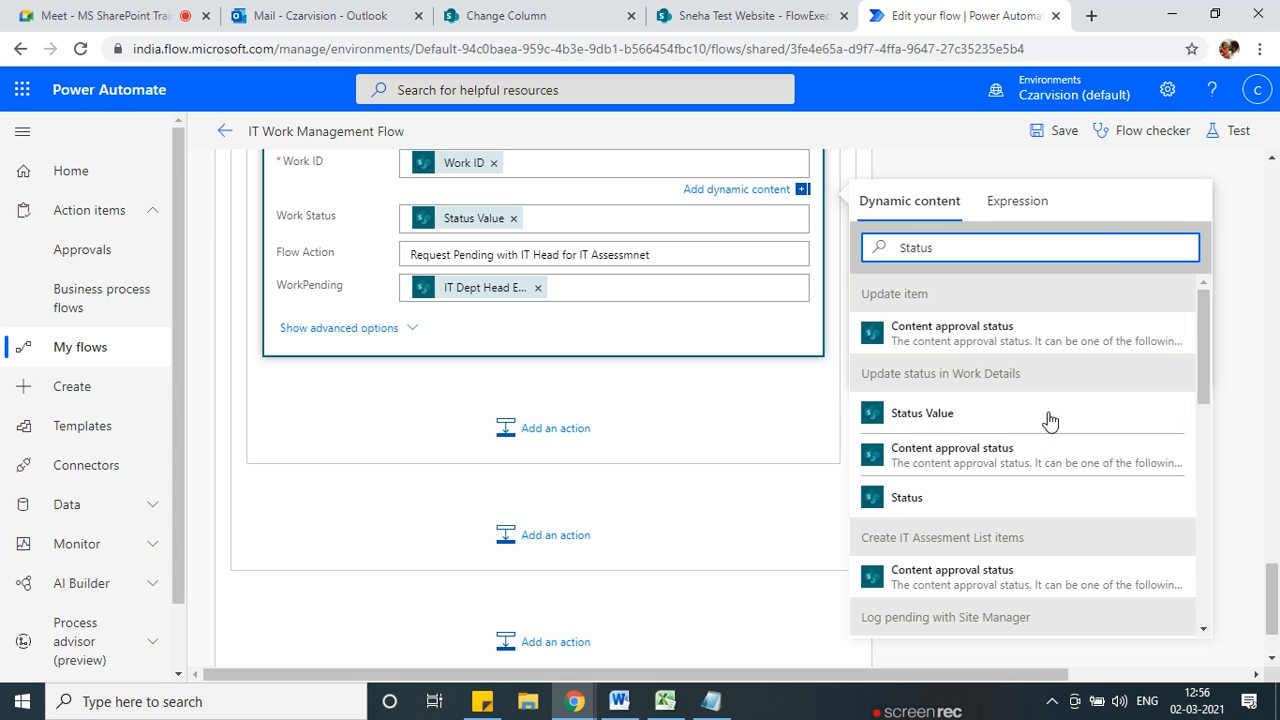
scroll(509, 449, "up", 1)
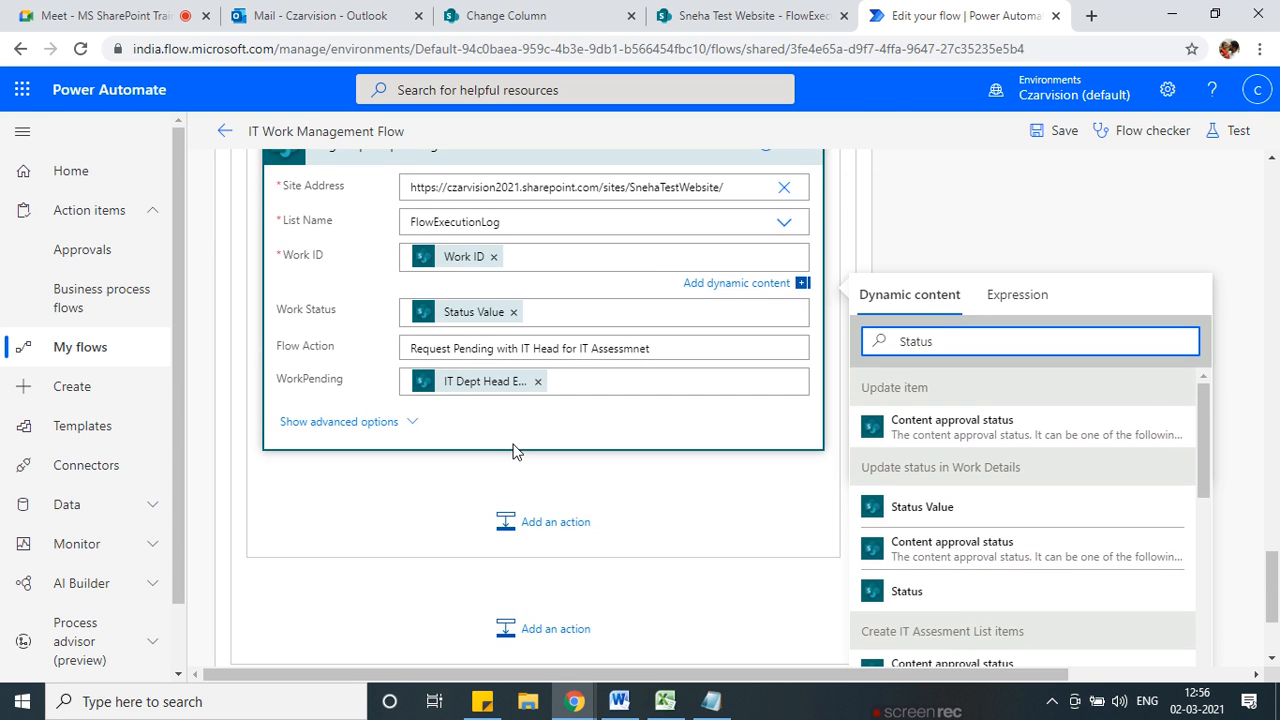
scroll(517, 449, "up", 2)
scroll(945, 530, "down", 2)
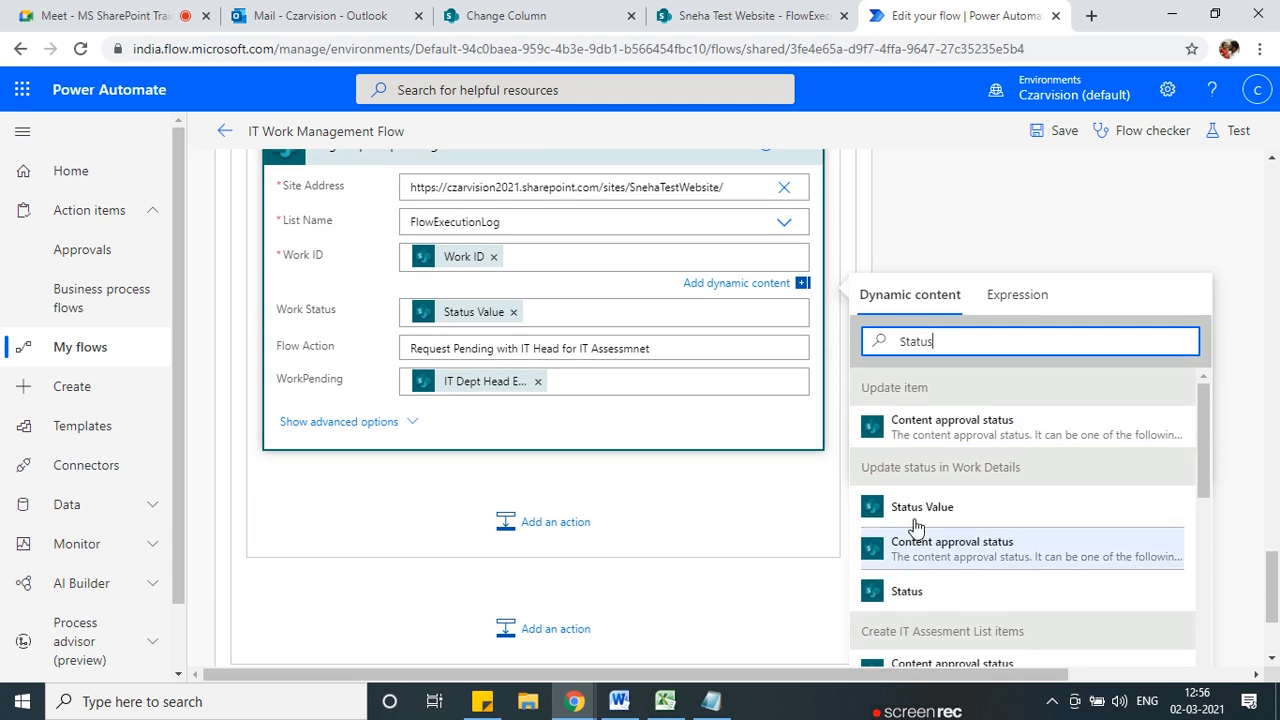
scroll(917, 527, "down", 1)
scroll(965, 565, "down", 1)
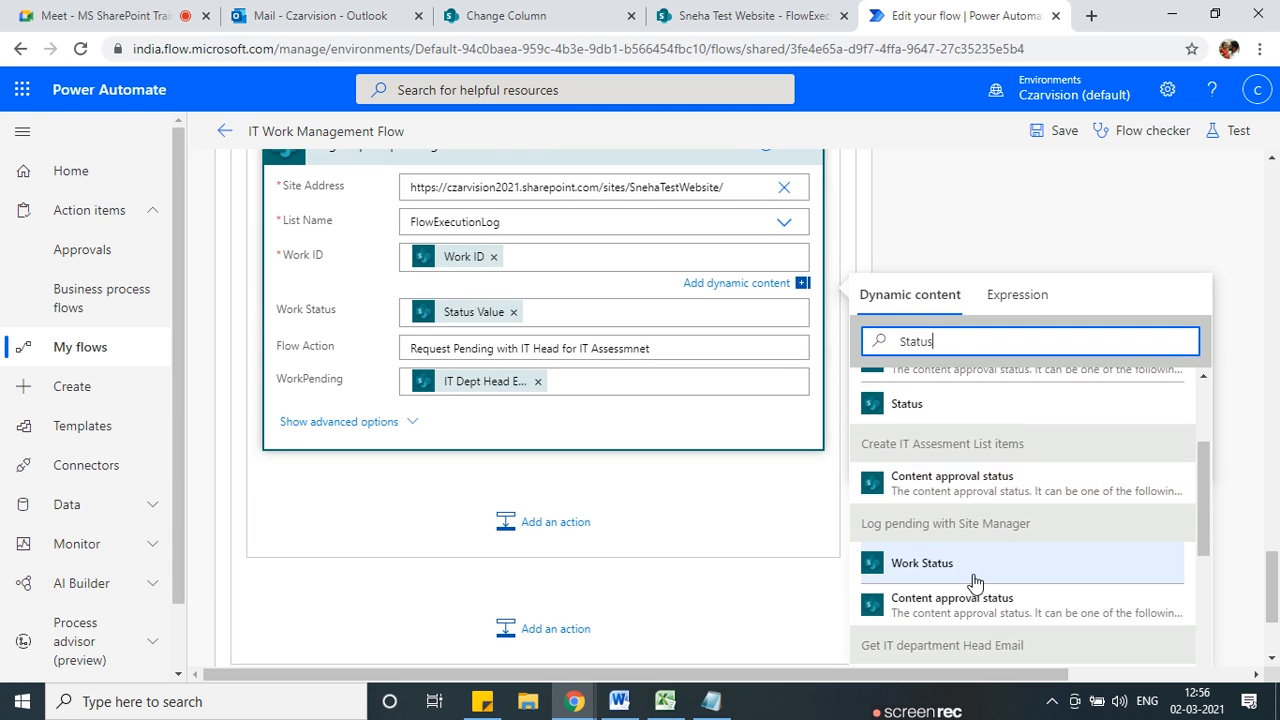
scroll(975, 582, "down", 3)
scroll(977, 591, "up", 4)
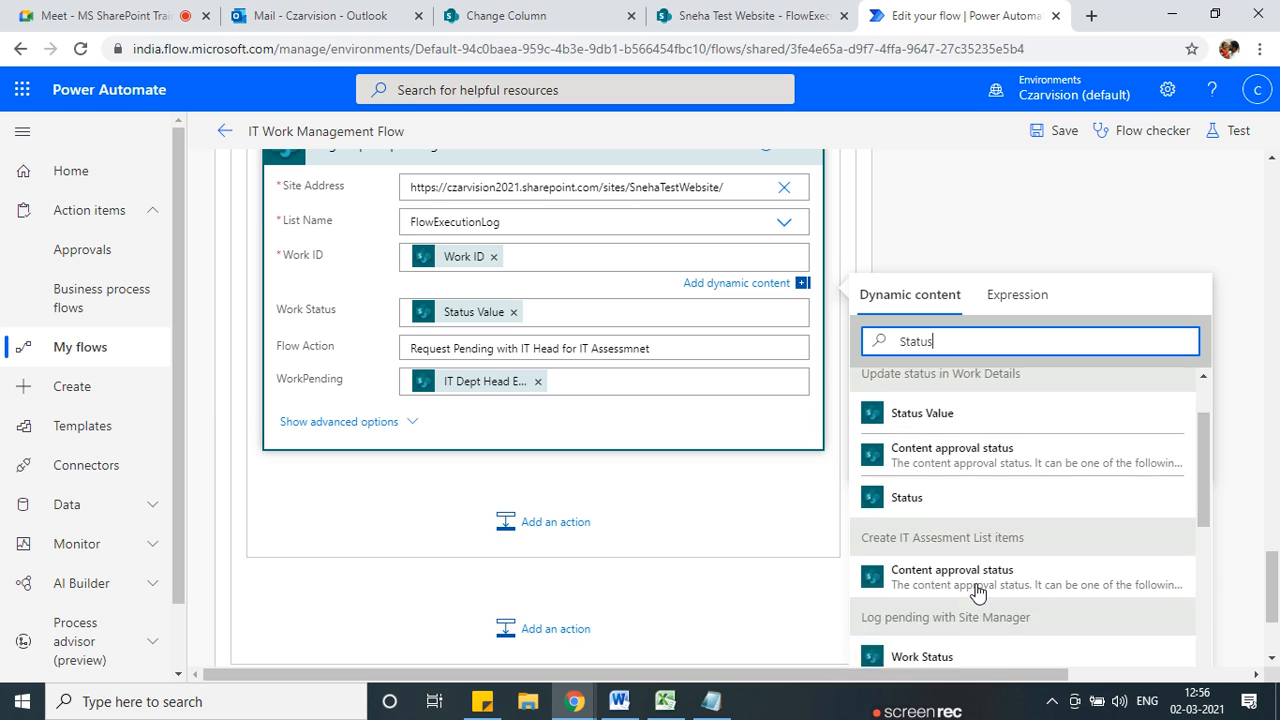
scroll(977, 591, "up", 1)
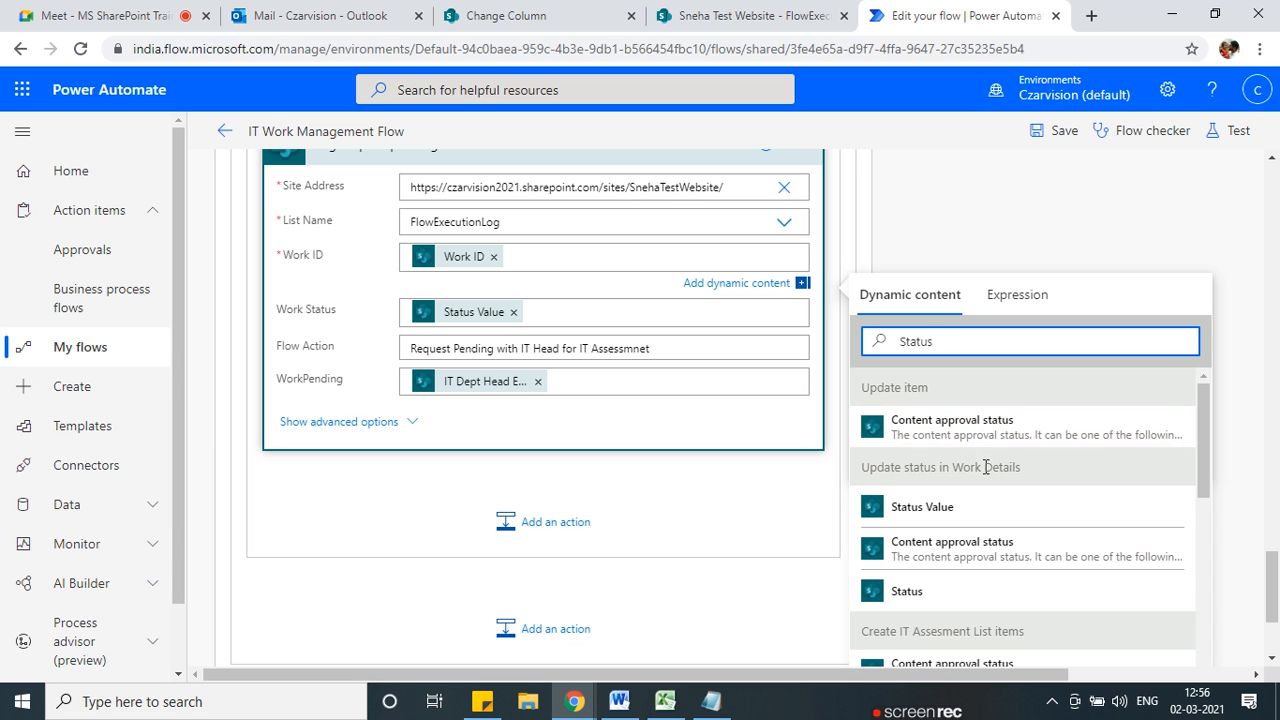
scroll(986, 467, "down", 1)
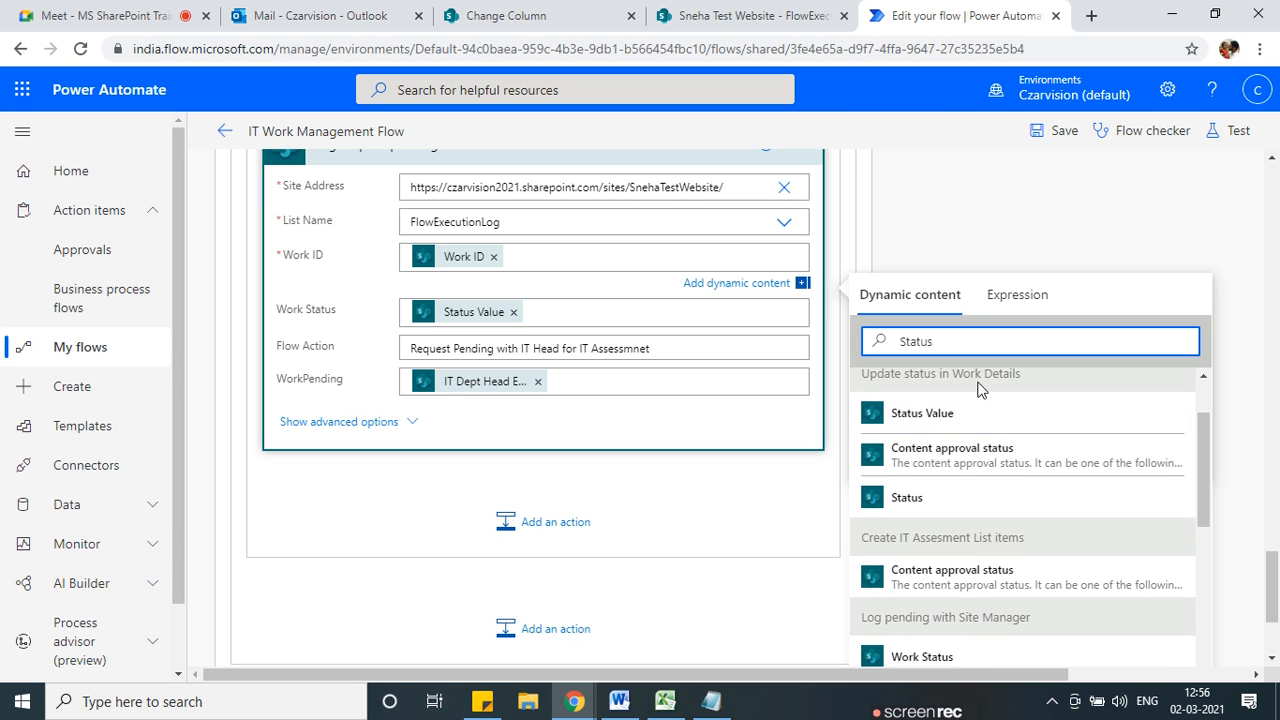
scroll(930, 420, "up", 1)
left_click(941, 520)
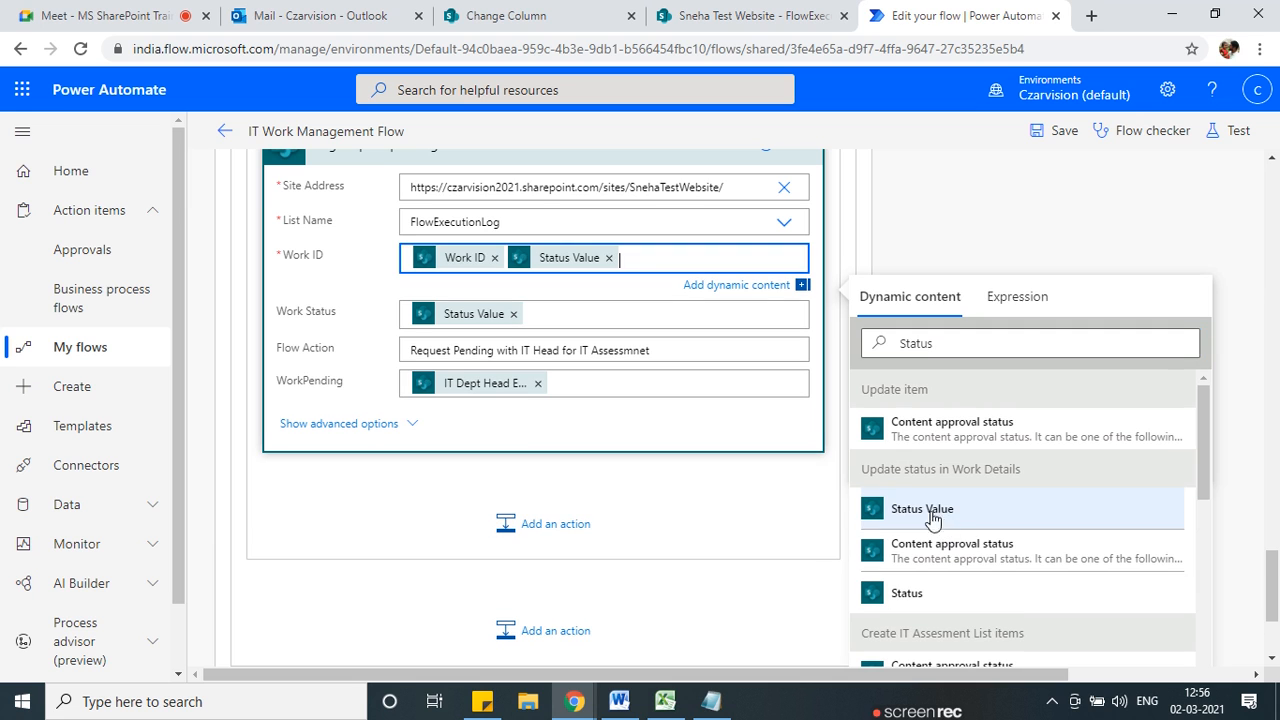
left_click(608, 258)
Replace the Work Status in 'Log Request pending for IT Assessmnet' with the Status Value output of 'Update status in Work Details'.
left_click(514, 314)
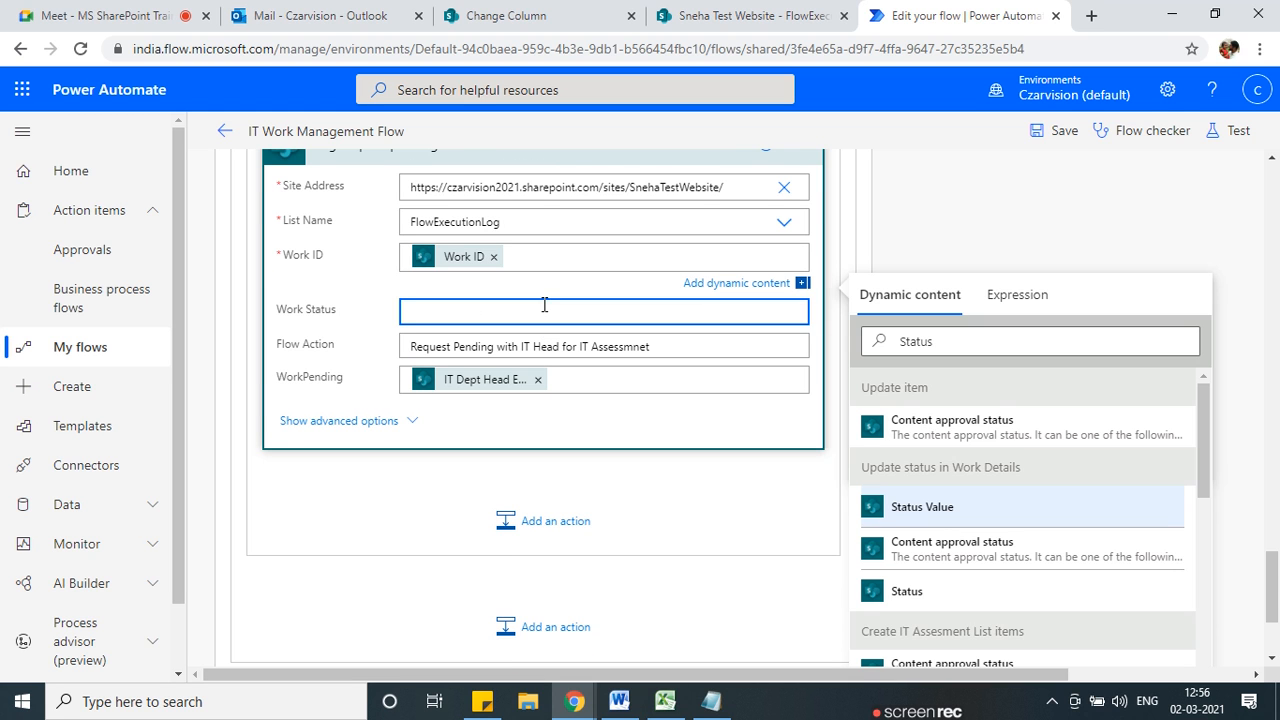
left_click(466, 316)
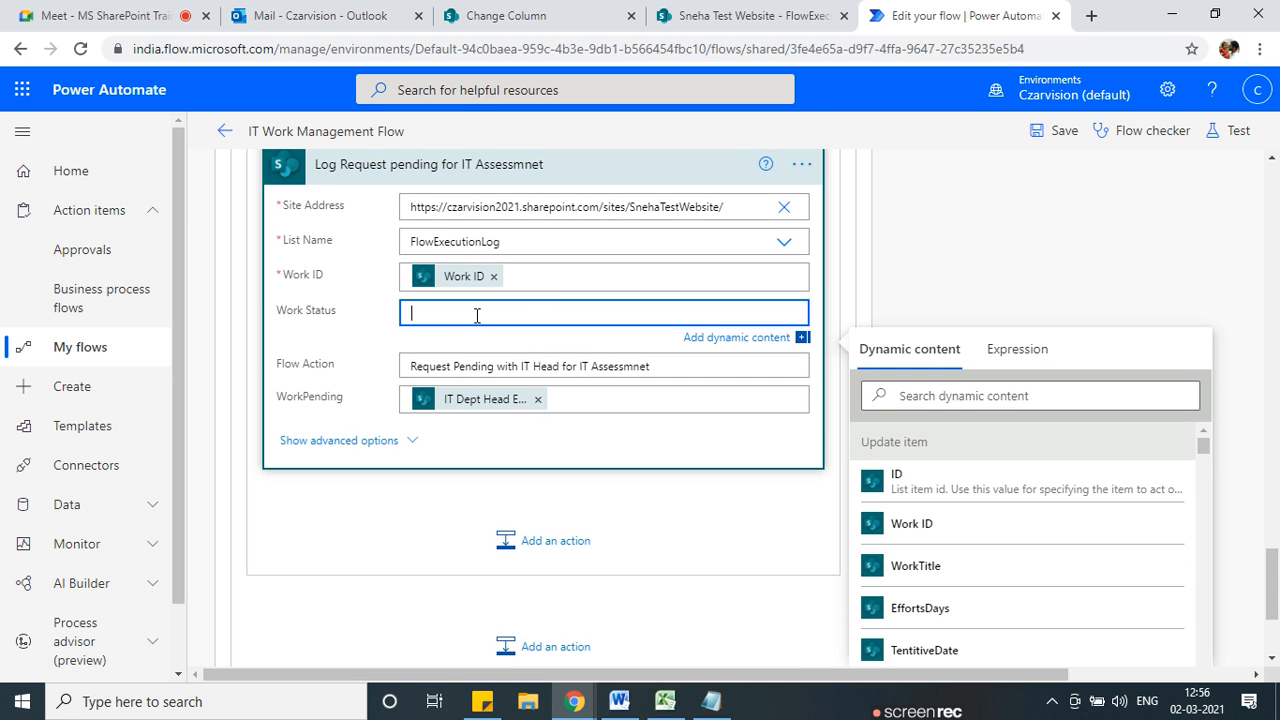
left_click(968, 395)
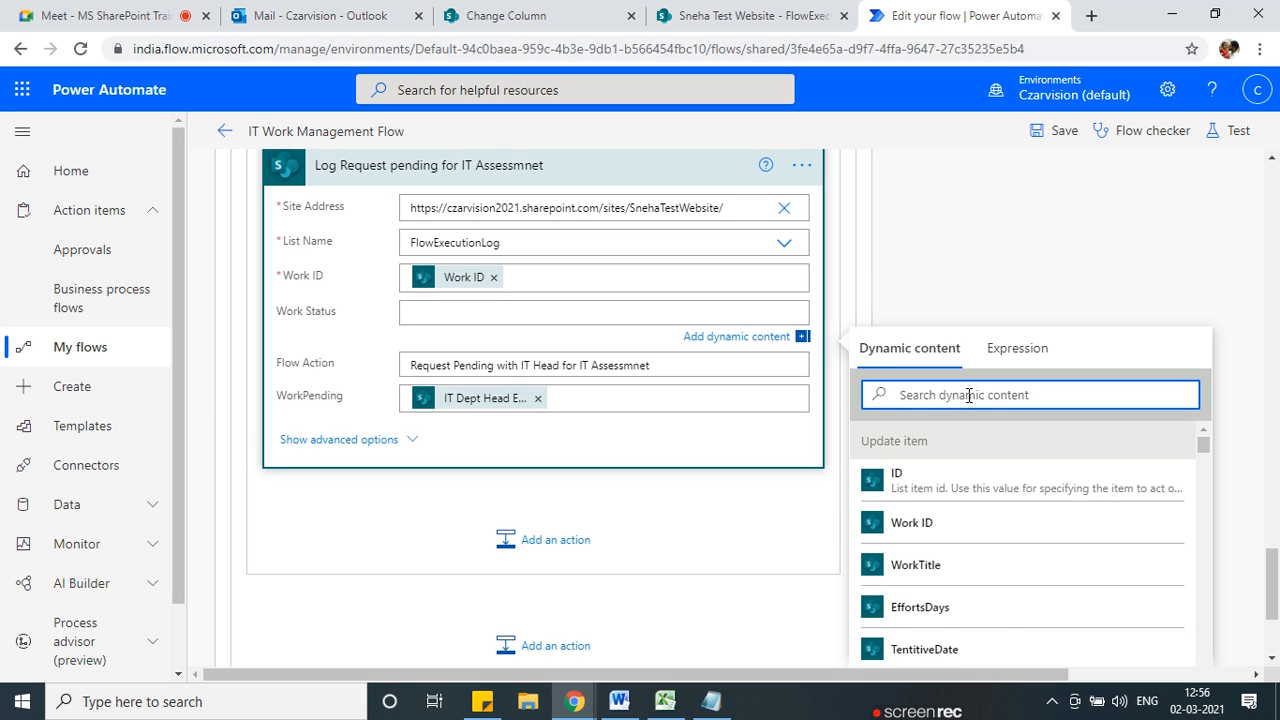
type("st")
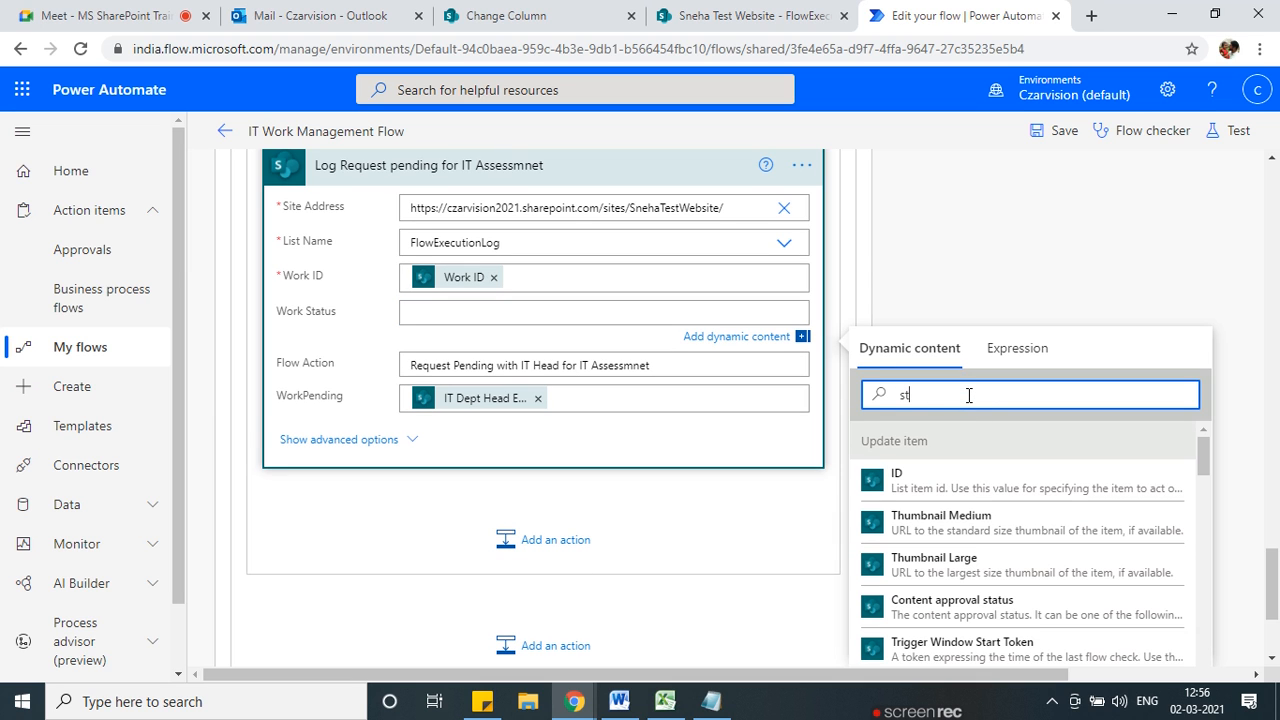
type("atus")
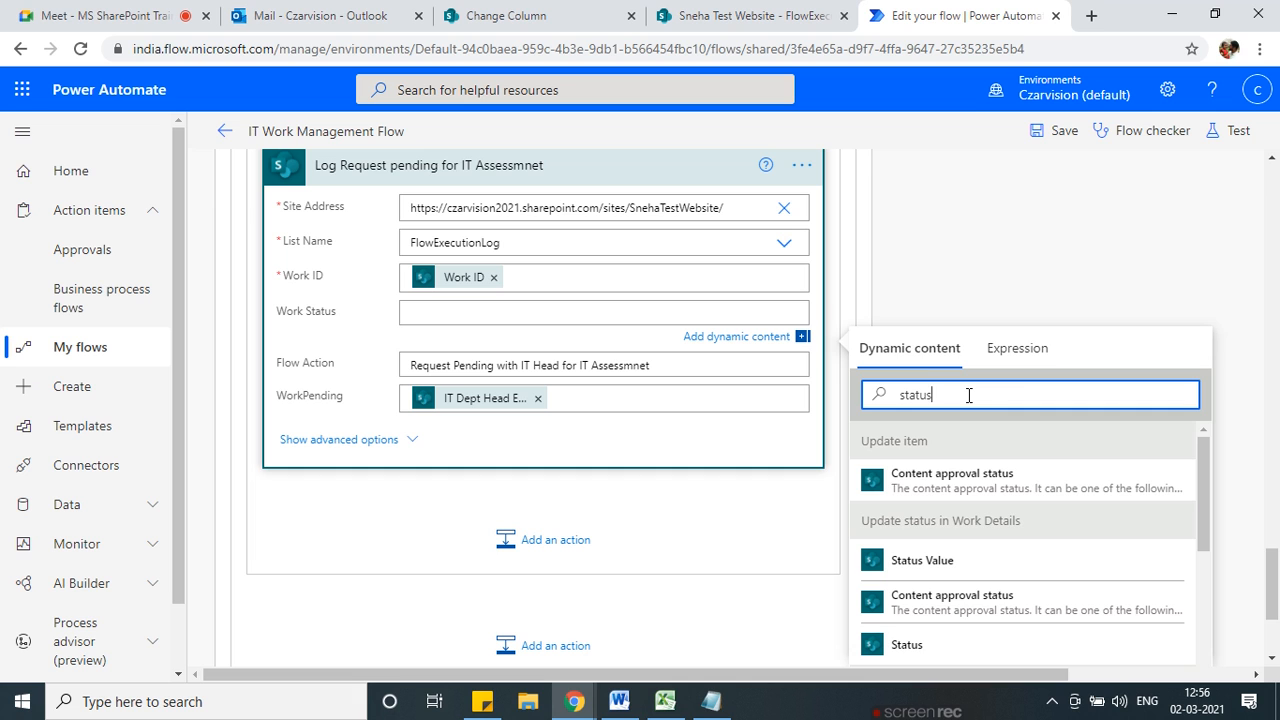
scroll(1020, 585, "down", 3)
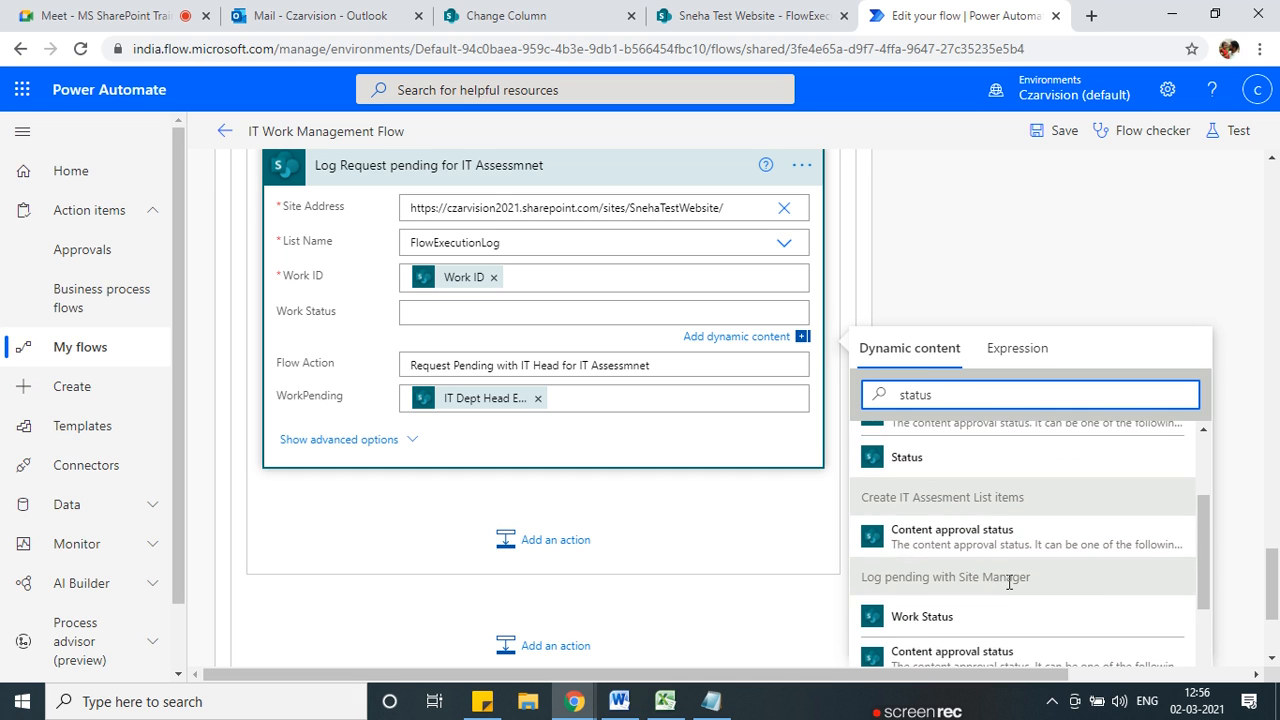
scroll(1009, 582, "down", 1)
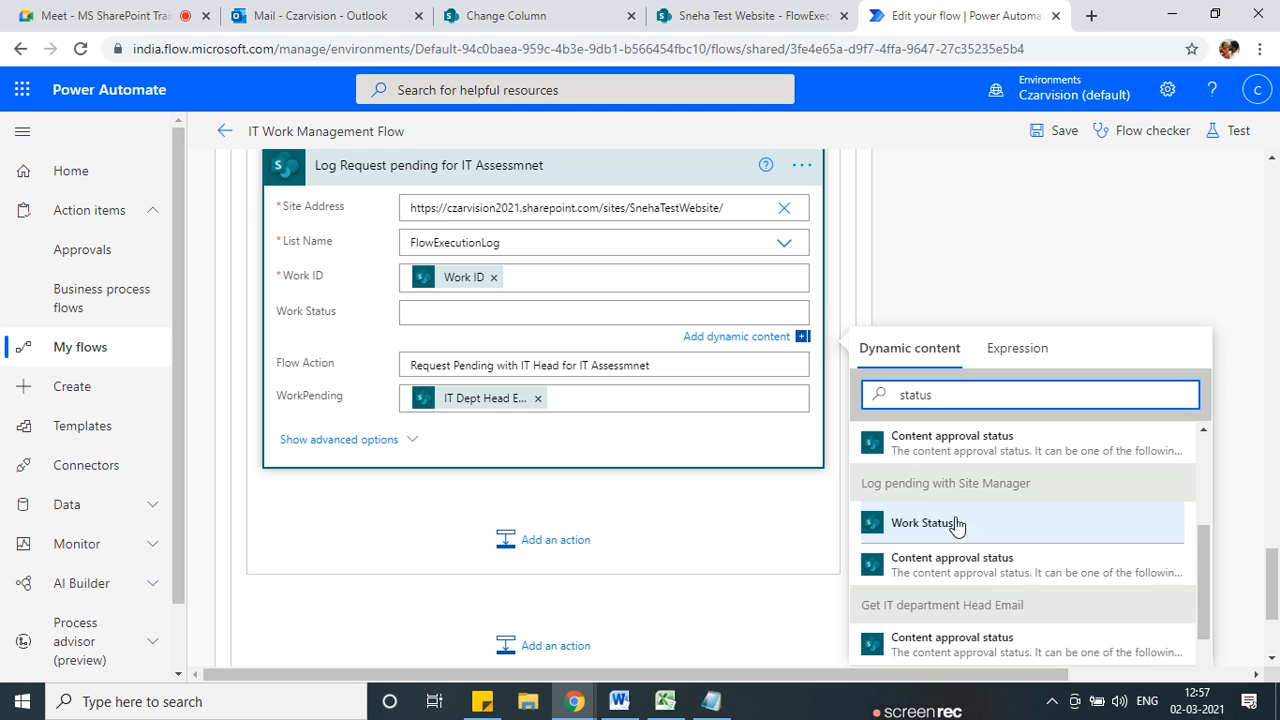
scroll(958, 520, "down", 3)
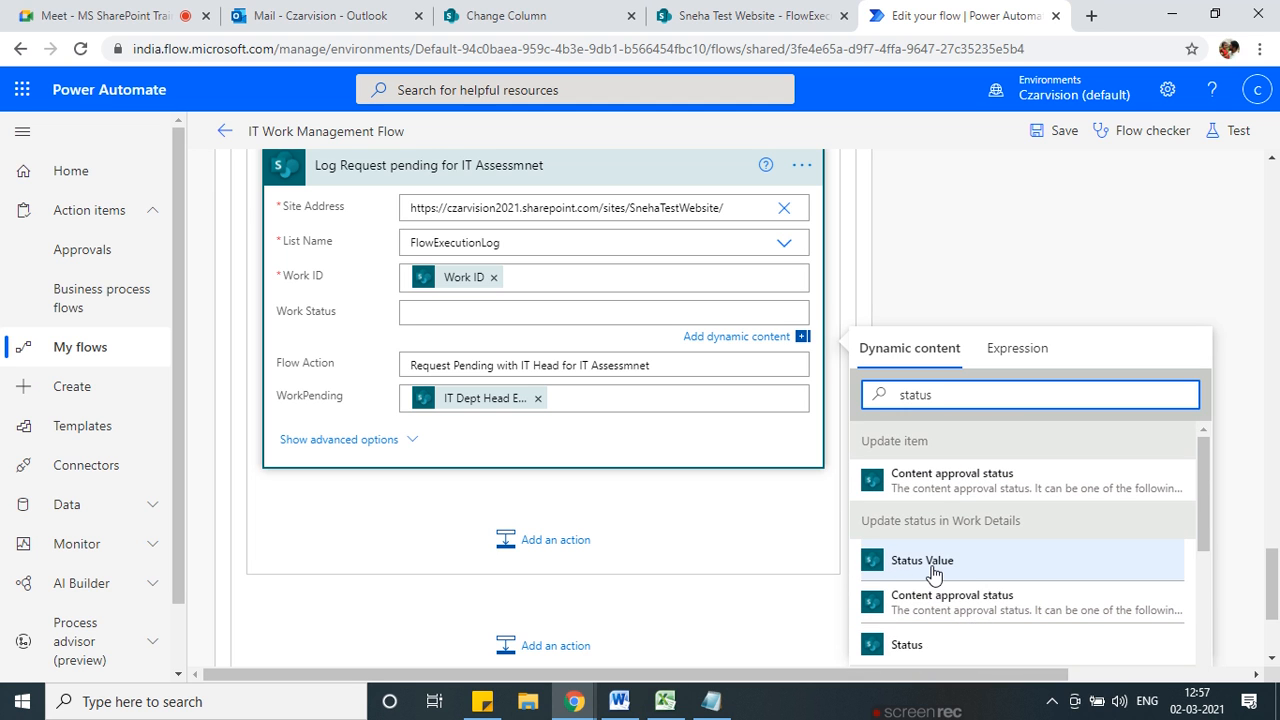
left_click(938, 565)
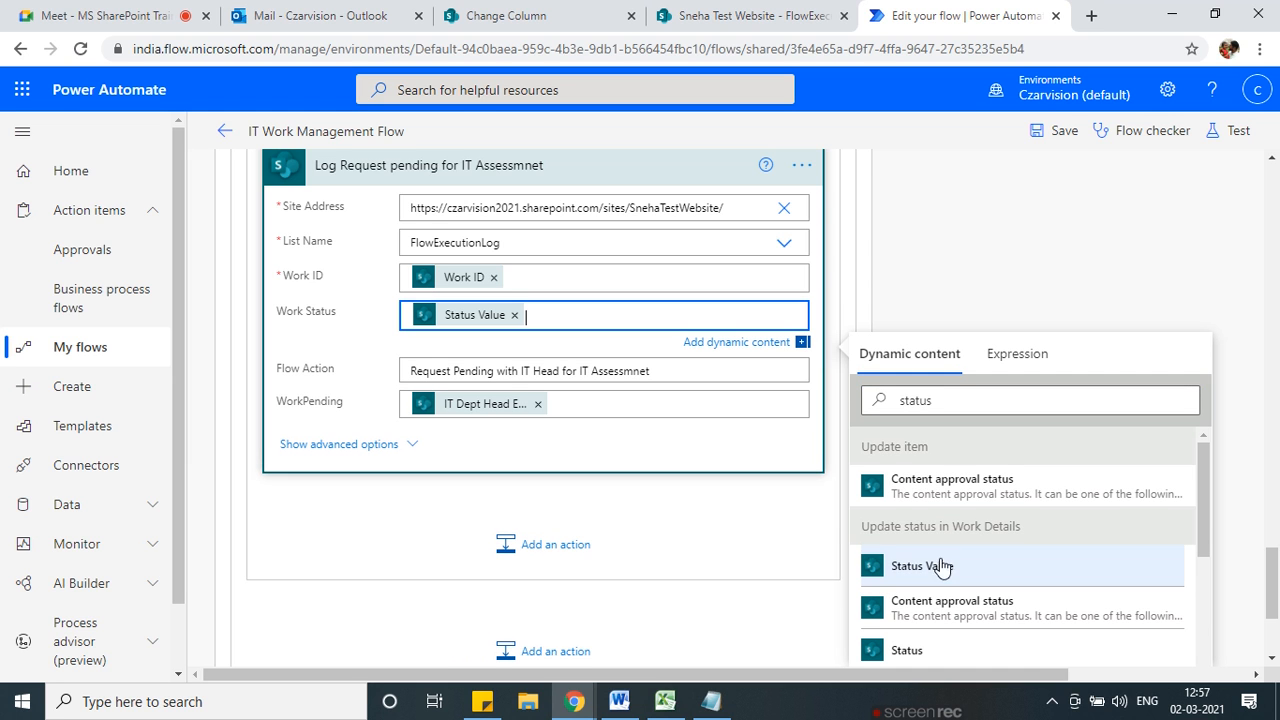
left_click(563, 438)
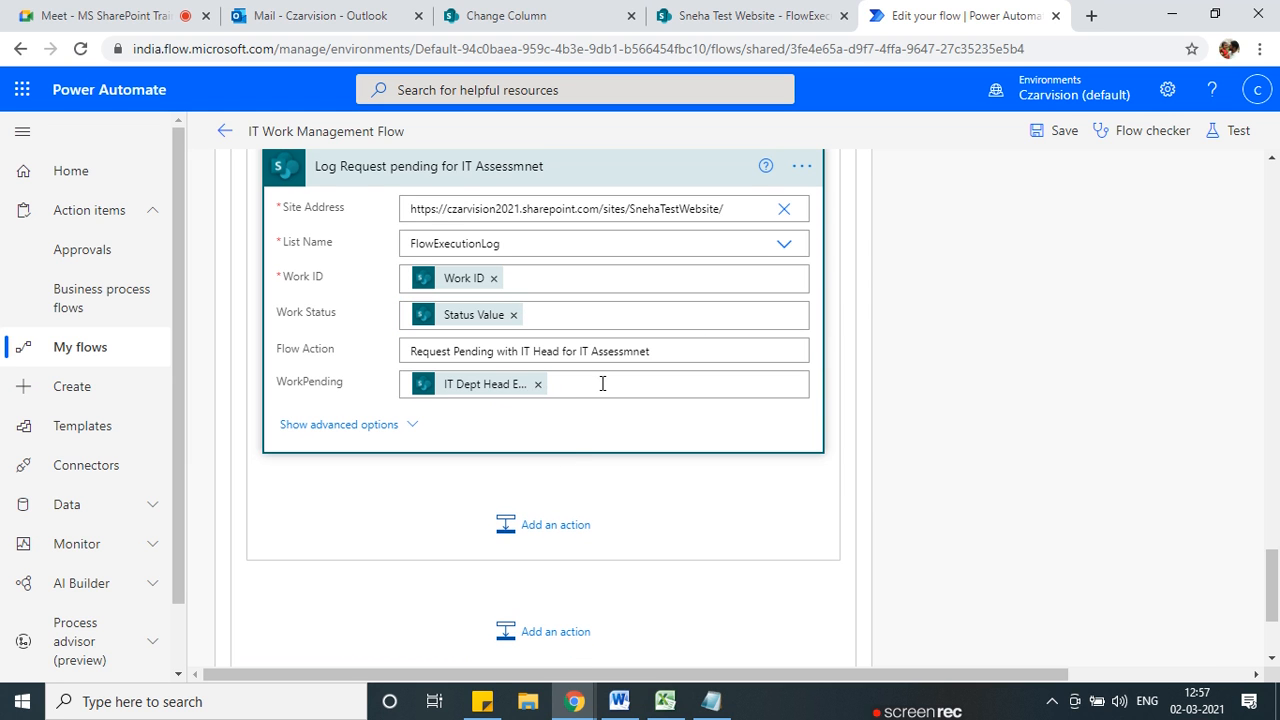
scroll(660, 530, "up", 3)
scroll(715, 542, "down", 2)
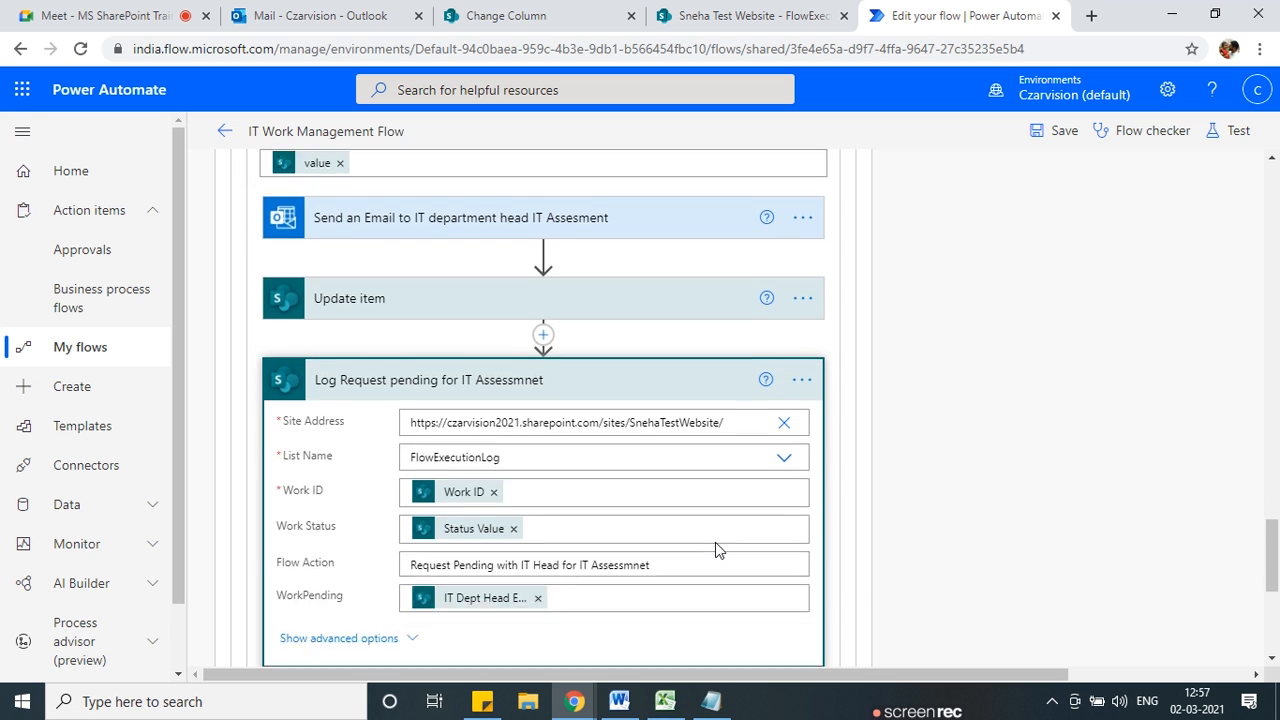
Save the IT Work Management Flow and check the current entries of the FlowExecutionLog list in SharePoint.
scroll(715, 543, "up", 3)
left_click(1050, 131)
left_click(755, 16)
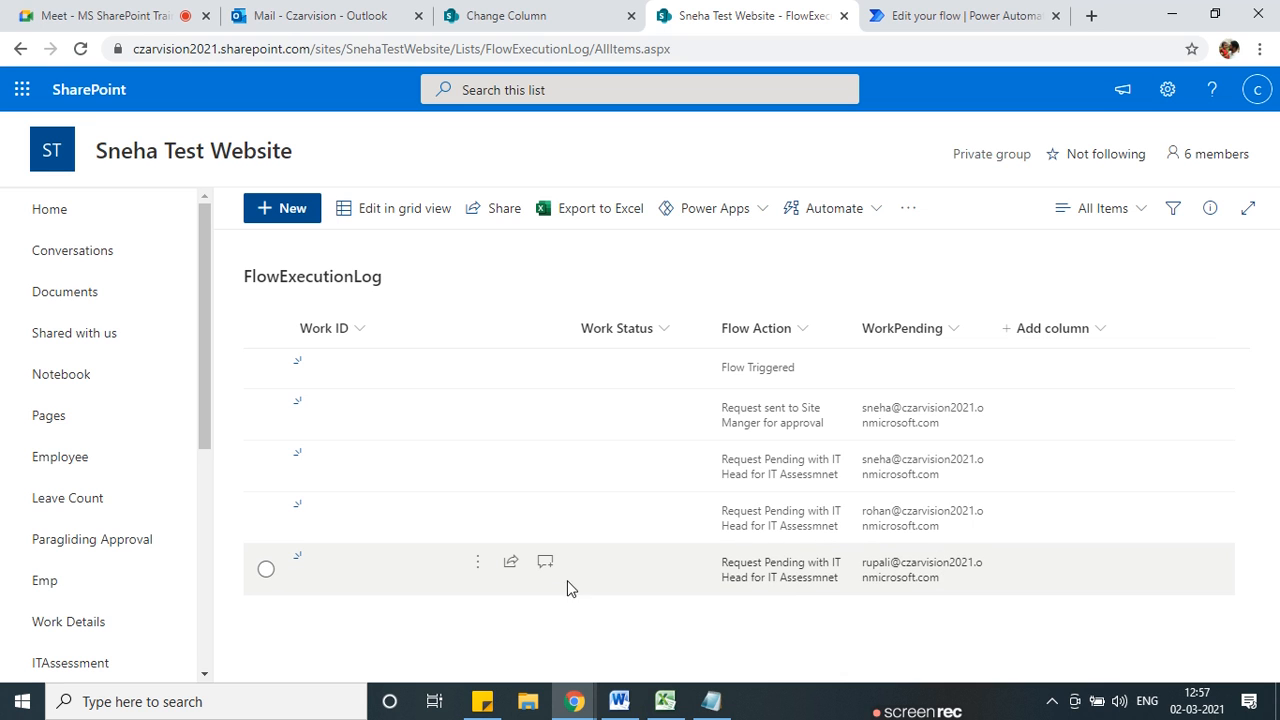
left_click(940, 15)
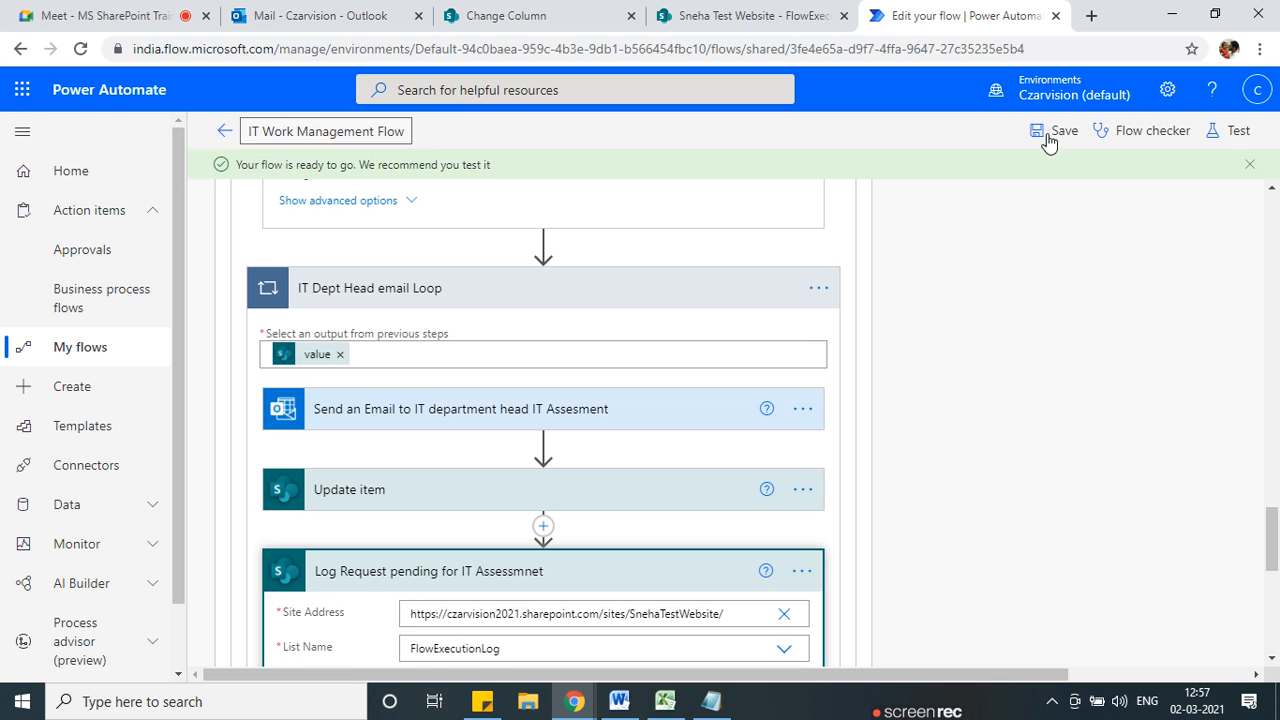
left_click(1061, 140)
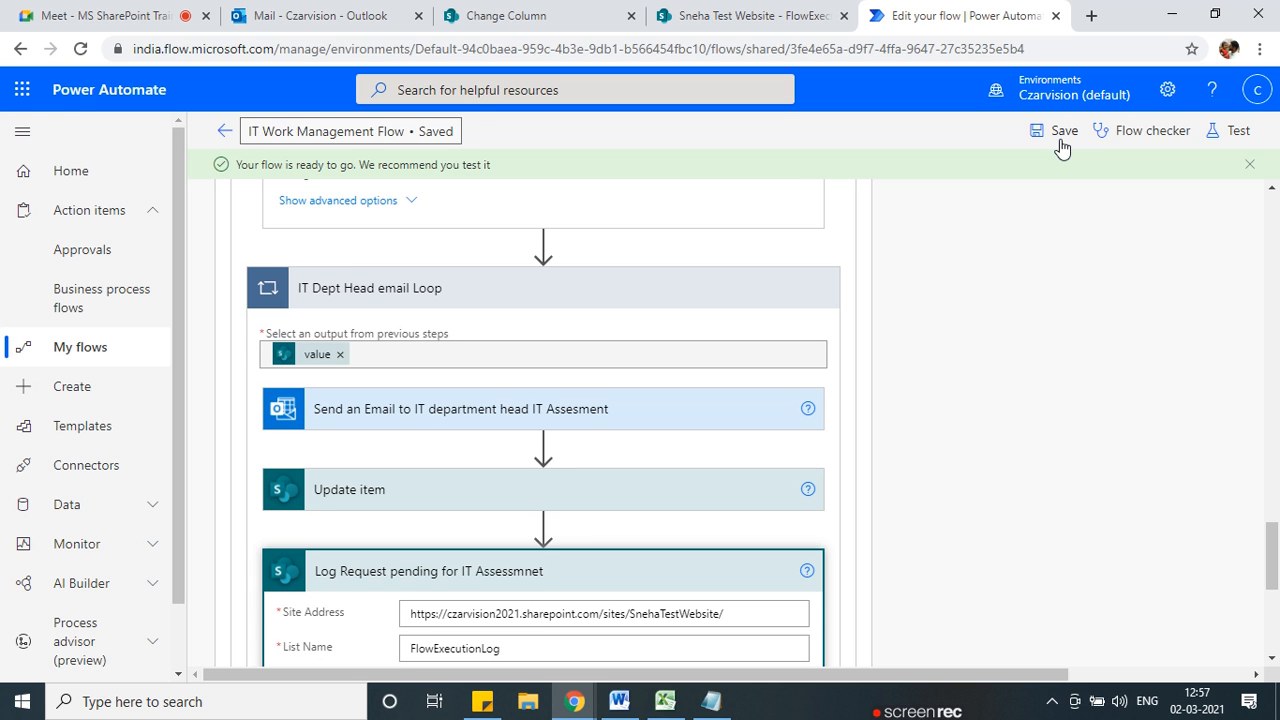
Test the flow automatically with the recently used trigger from 4 minutes ago and review the FlowExecutionLog list entries in SharePoint.
left_click(1228, 131)
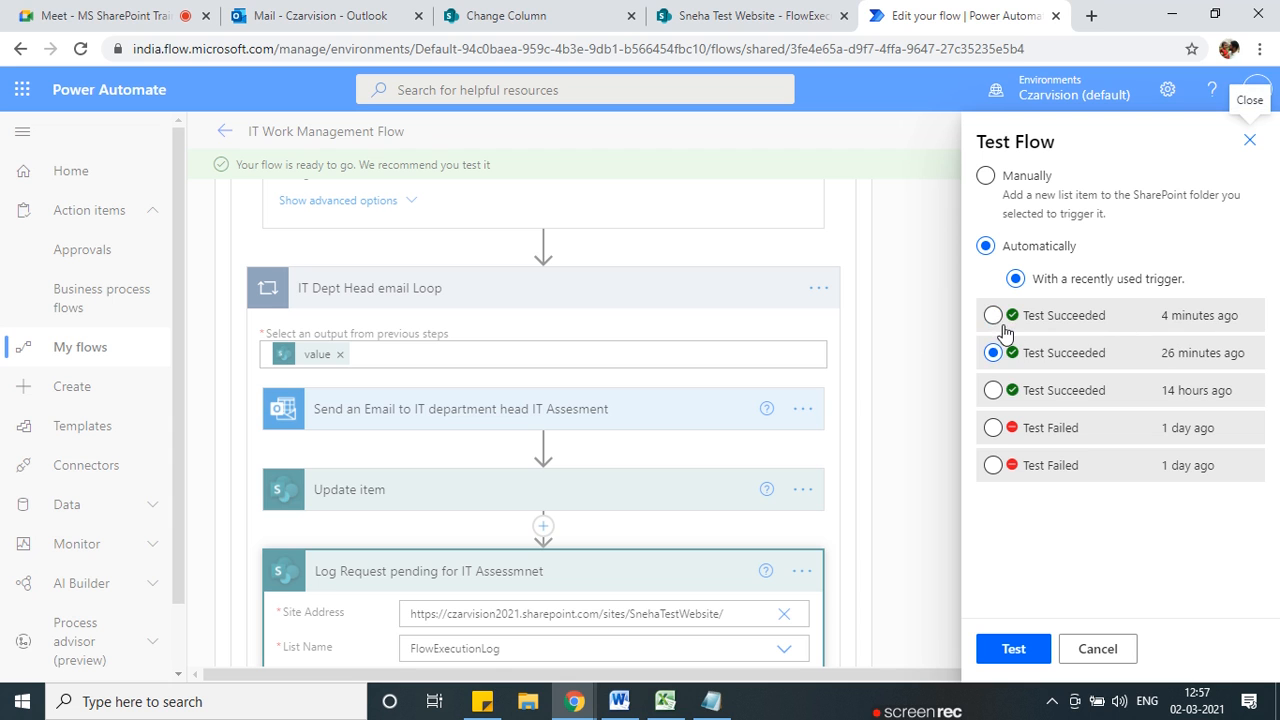
left_click(994, 316)
left_click(1016, 650)
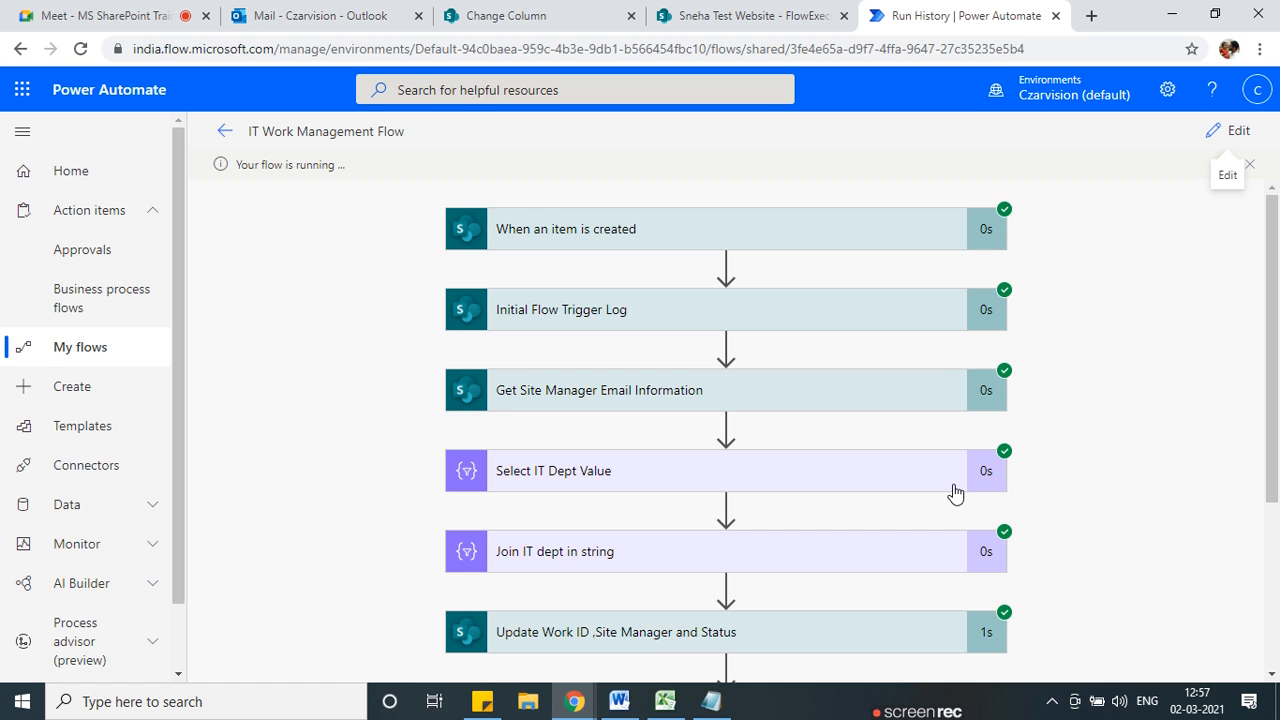
scroll(791, 486, "down", 3)
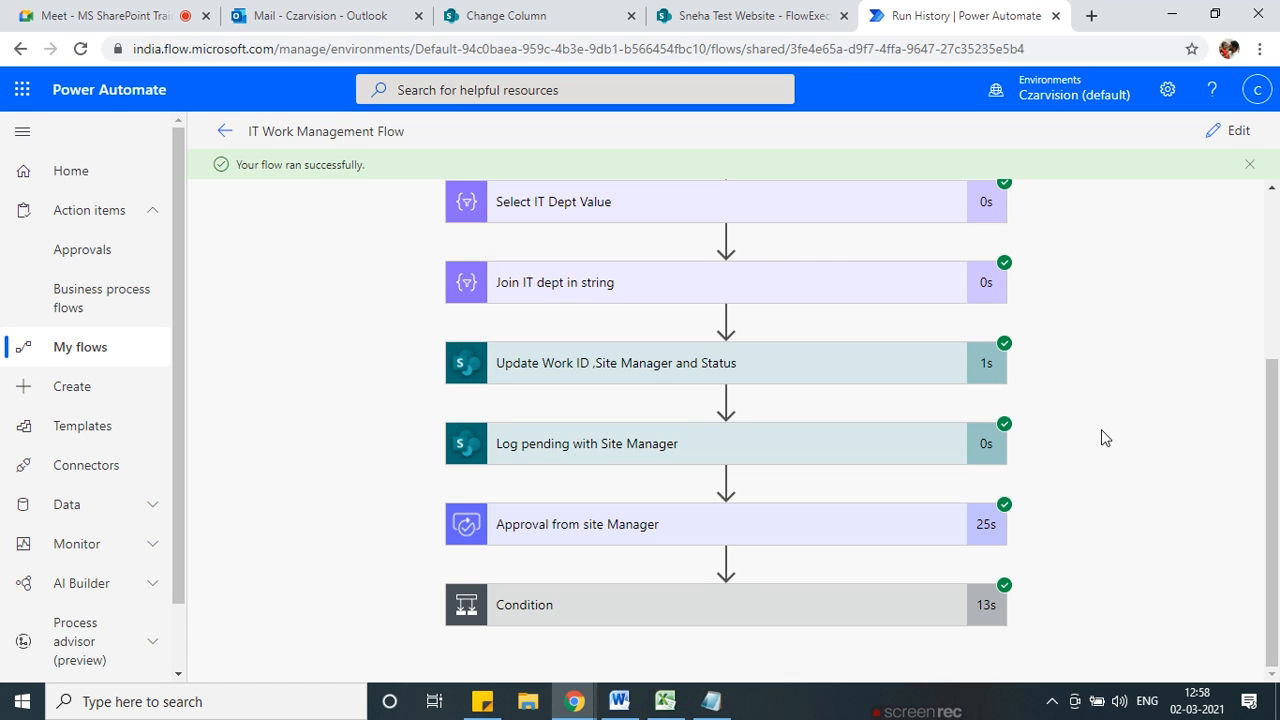
left_click(755, 15)
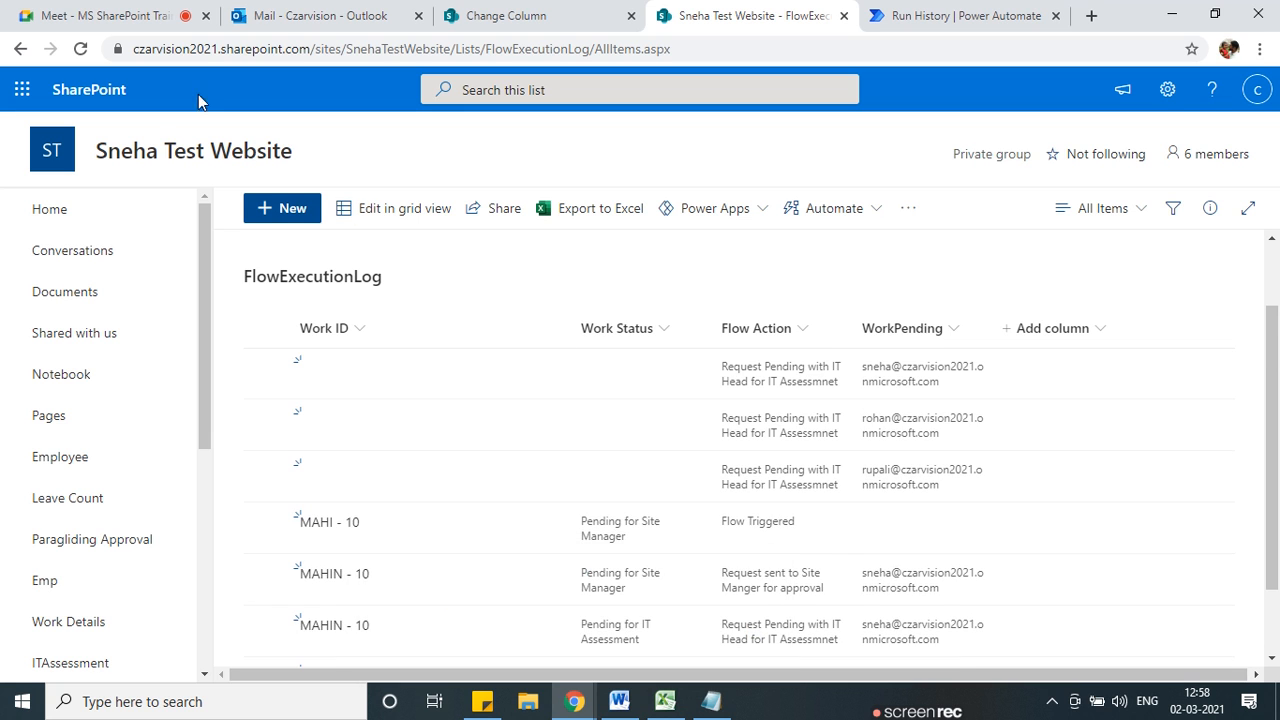
Check the Google Meet chat and the Work ID, tentative date and efforts table in Word, and return to the flow's run history.
left_click(127, 12)
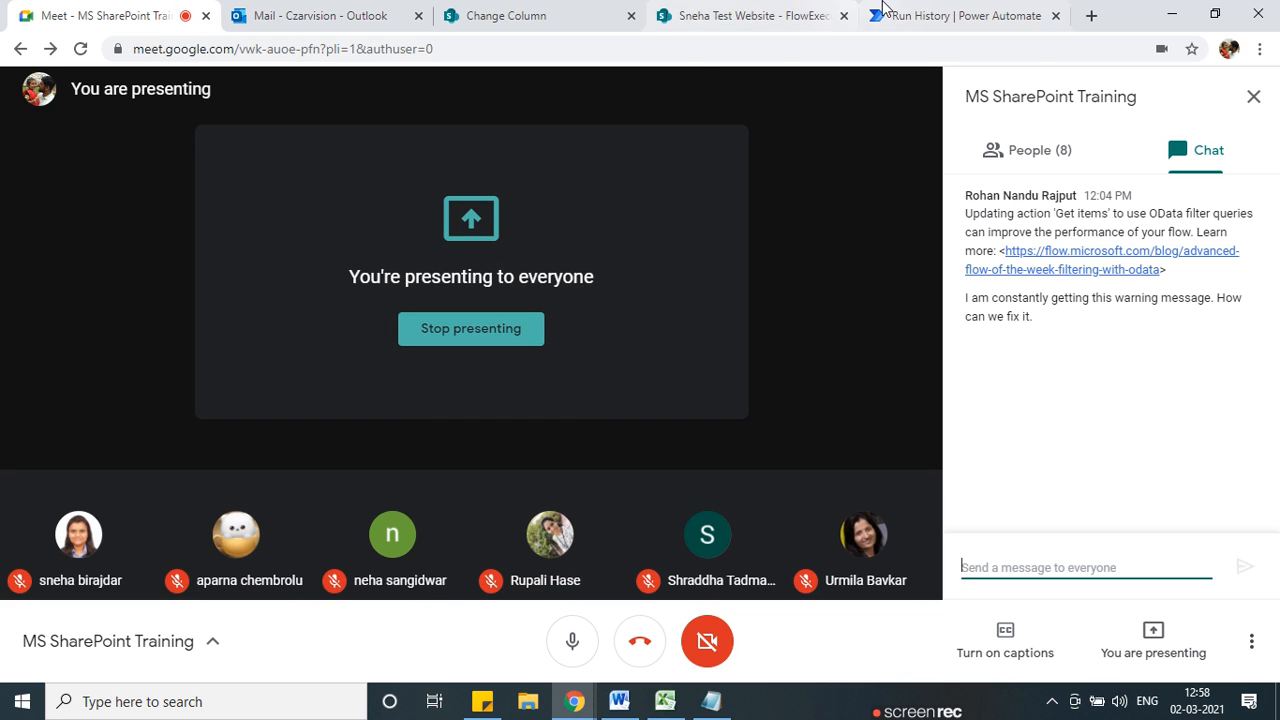
left_click(900, 15)
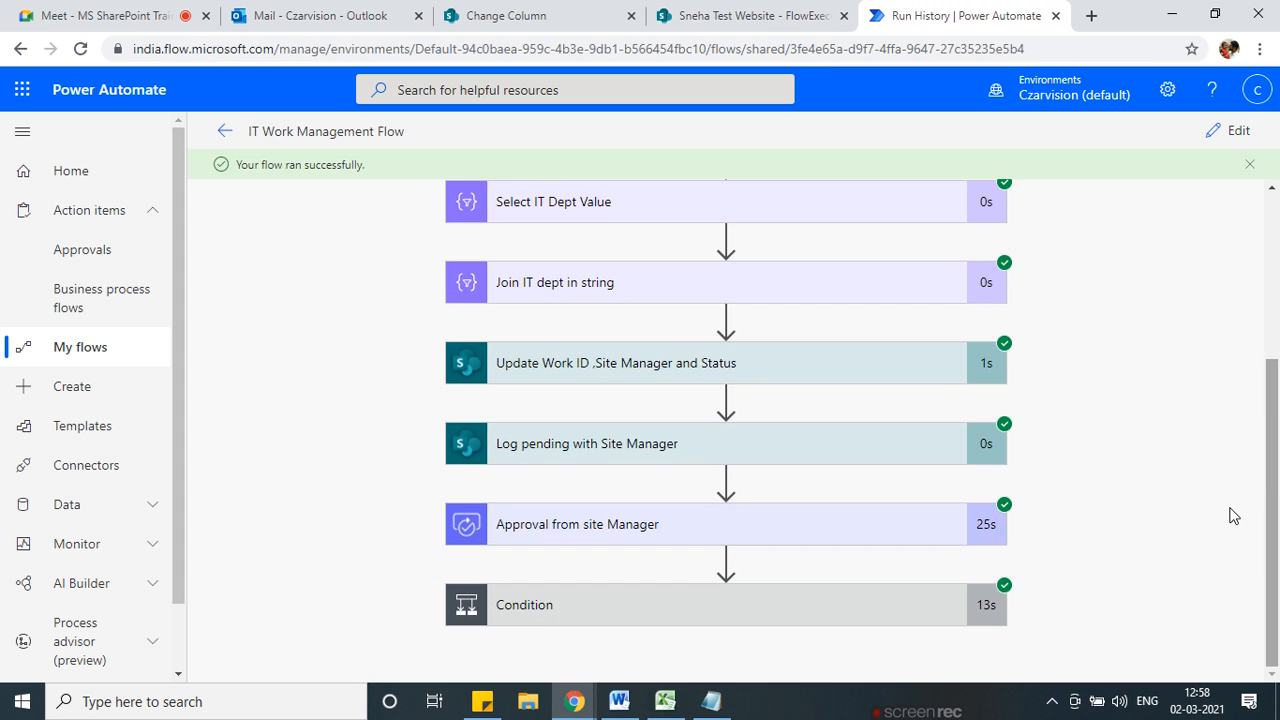
left_click(620, 705)
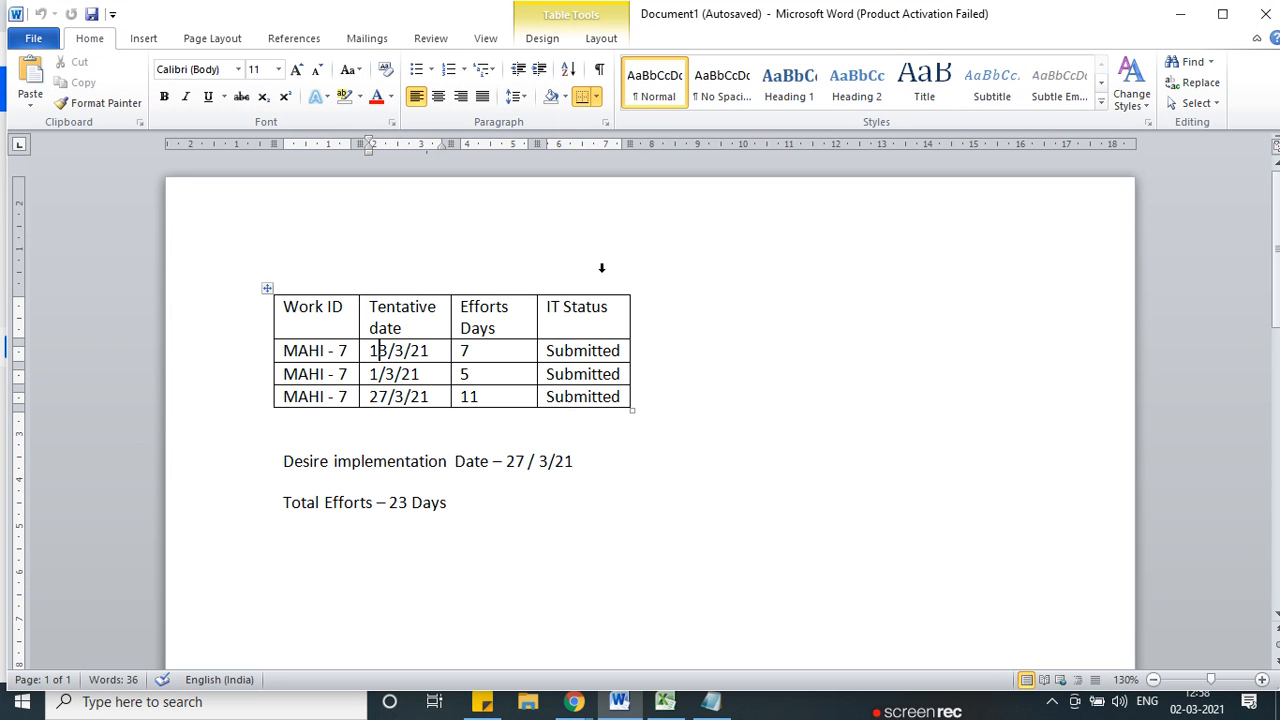
key("alt+Tab")
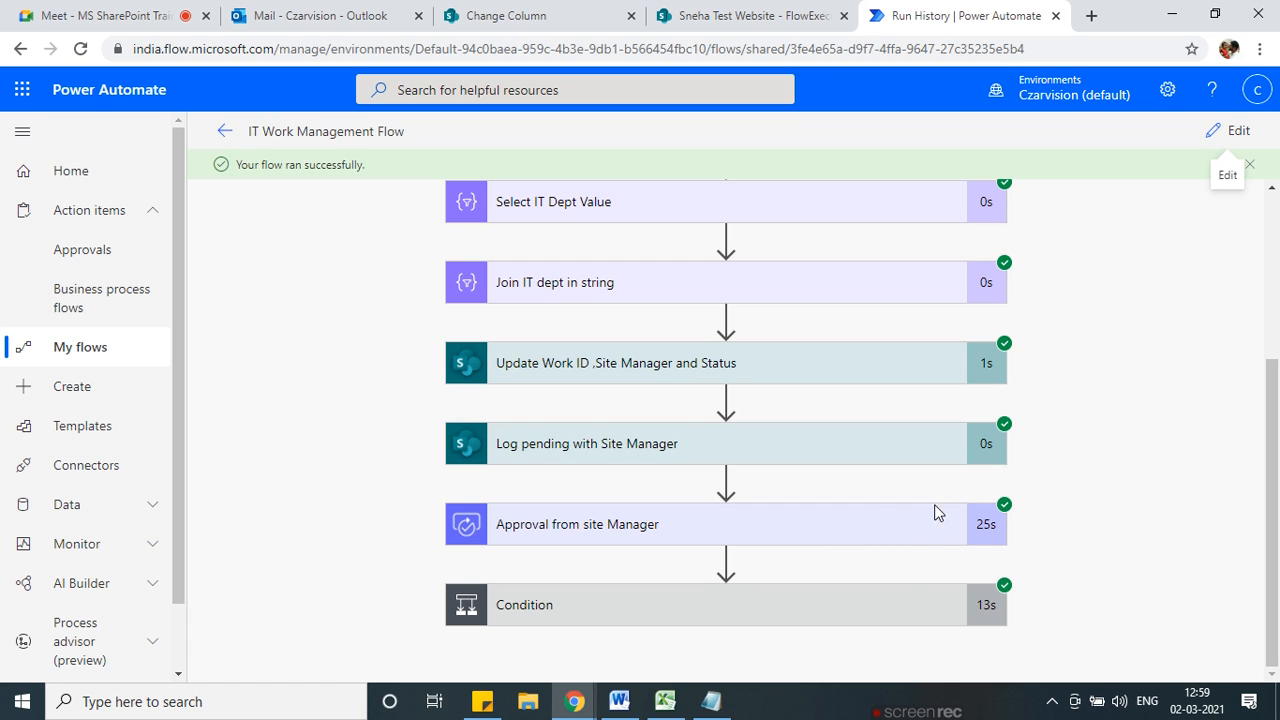
mouse_move(923, 706)
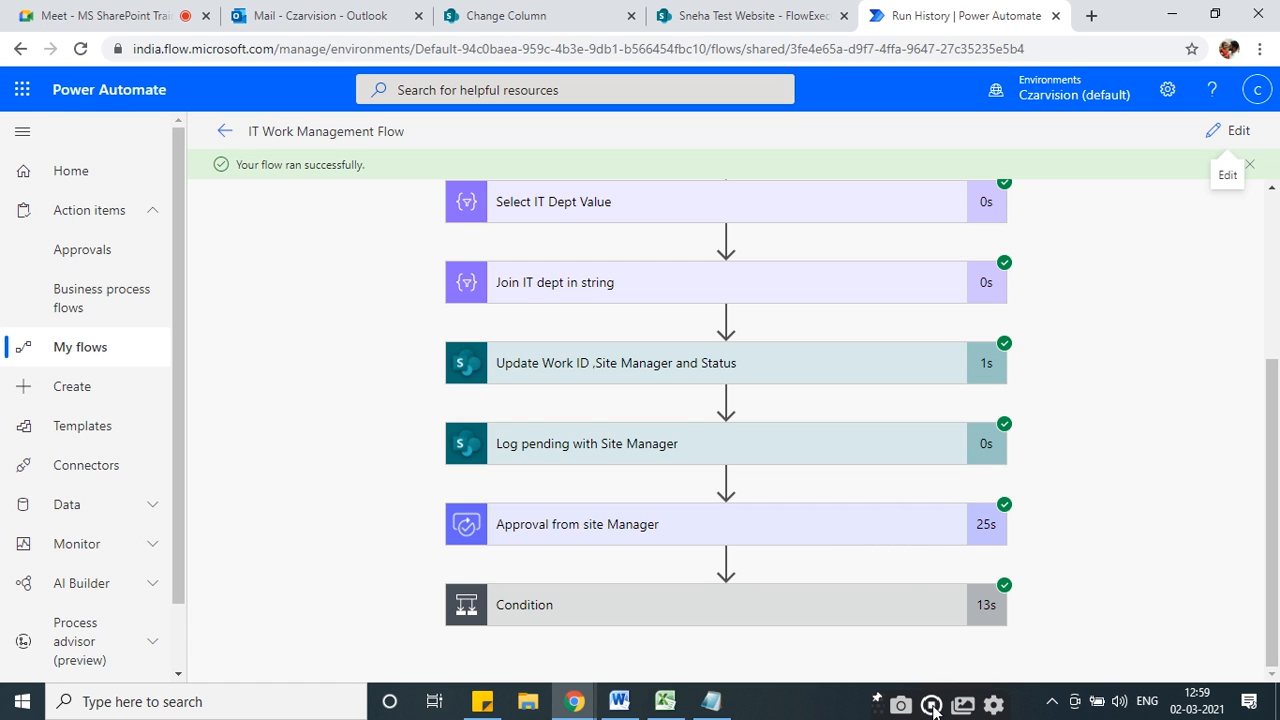